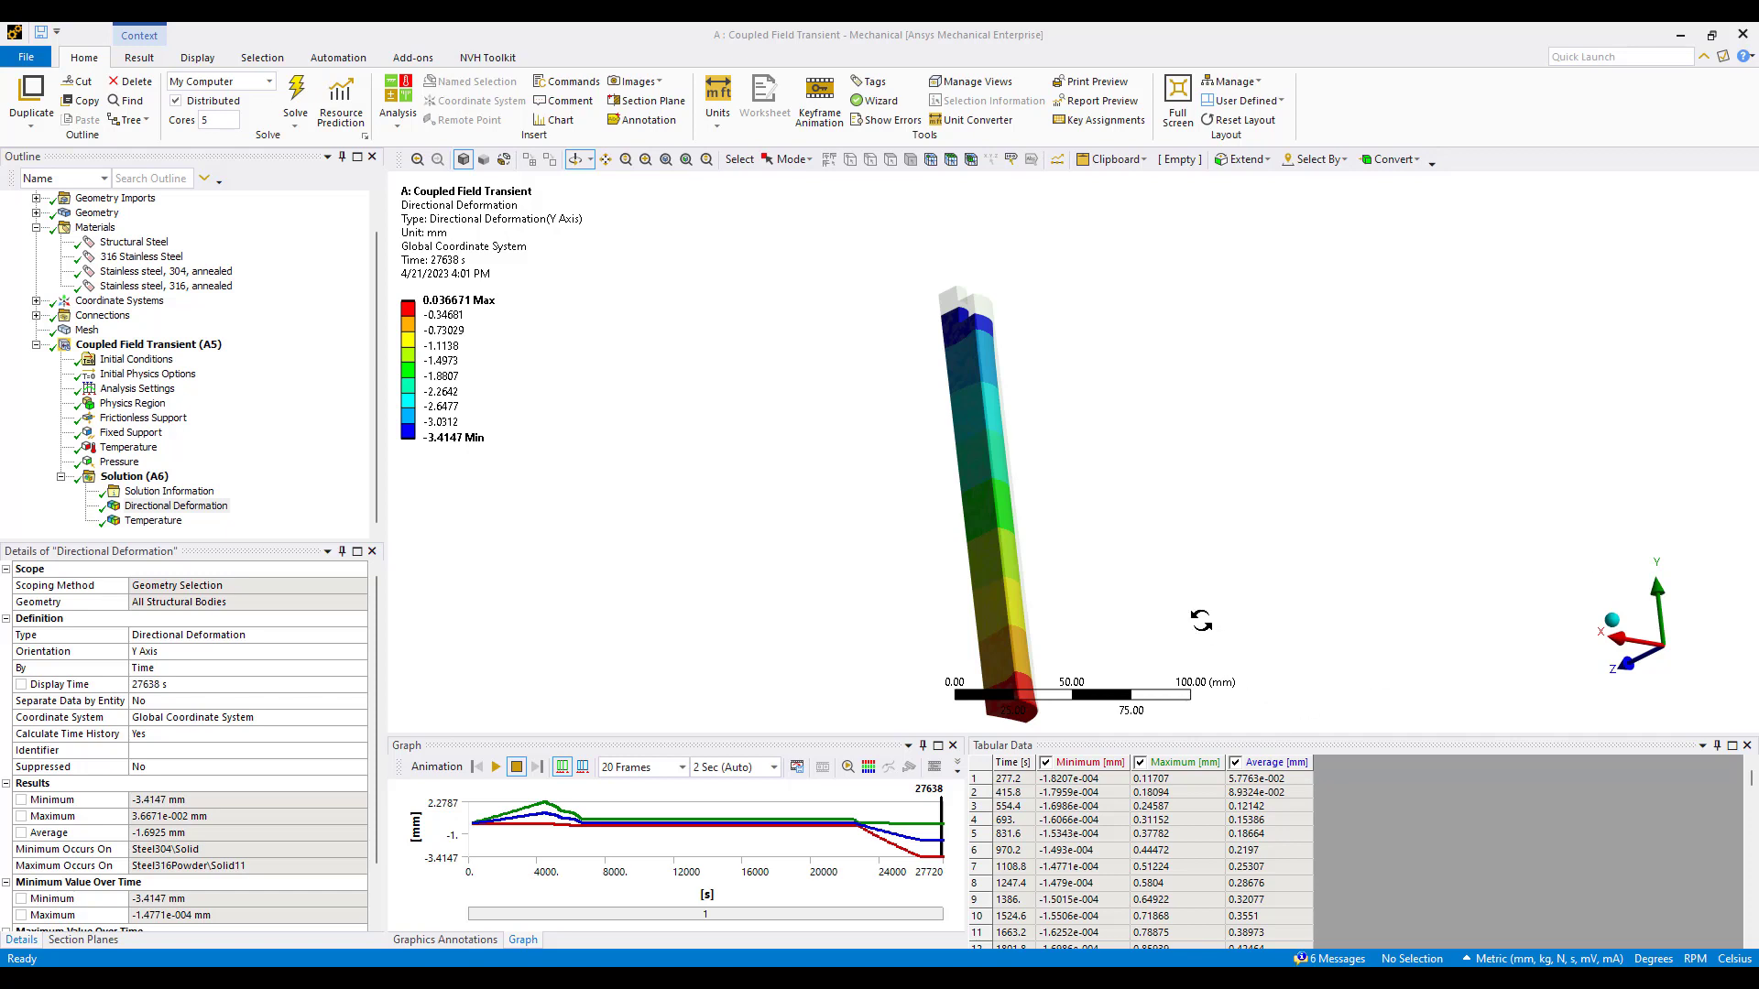
# Play the Y-axis directional deformation animation and examine the deformed bar from different angles
pyautogui.moveTo(1006, 493); pyautogui.dragTo(1206, 525)
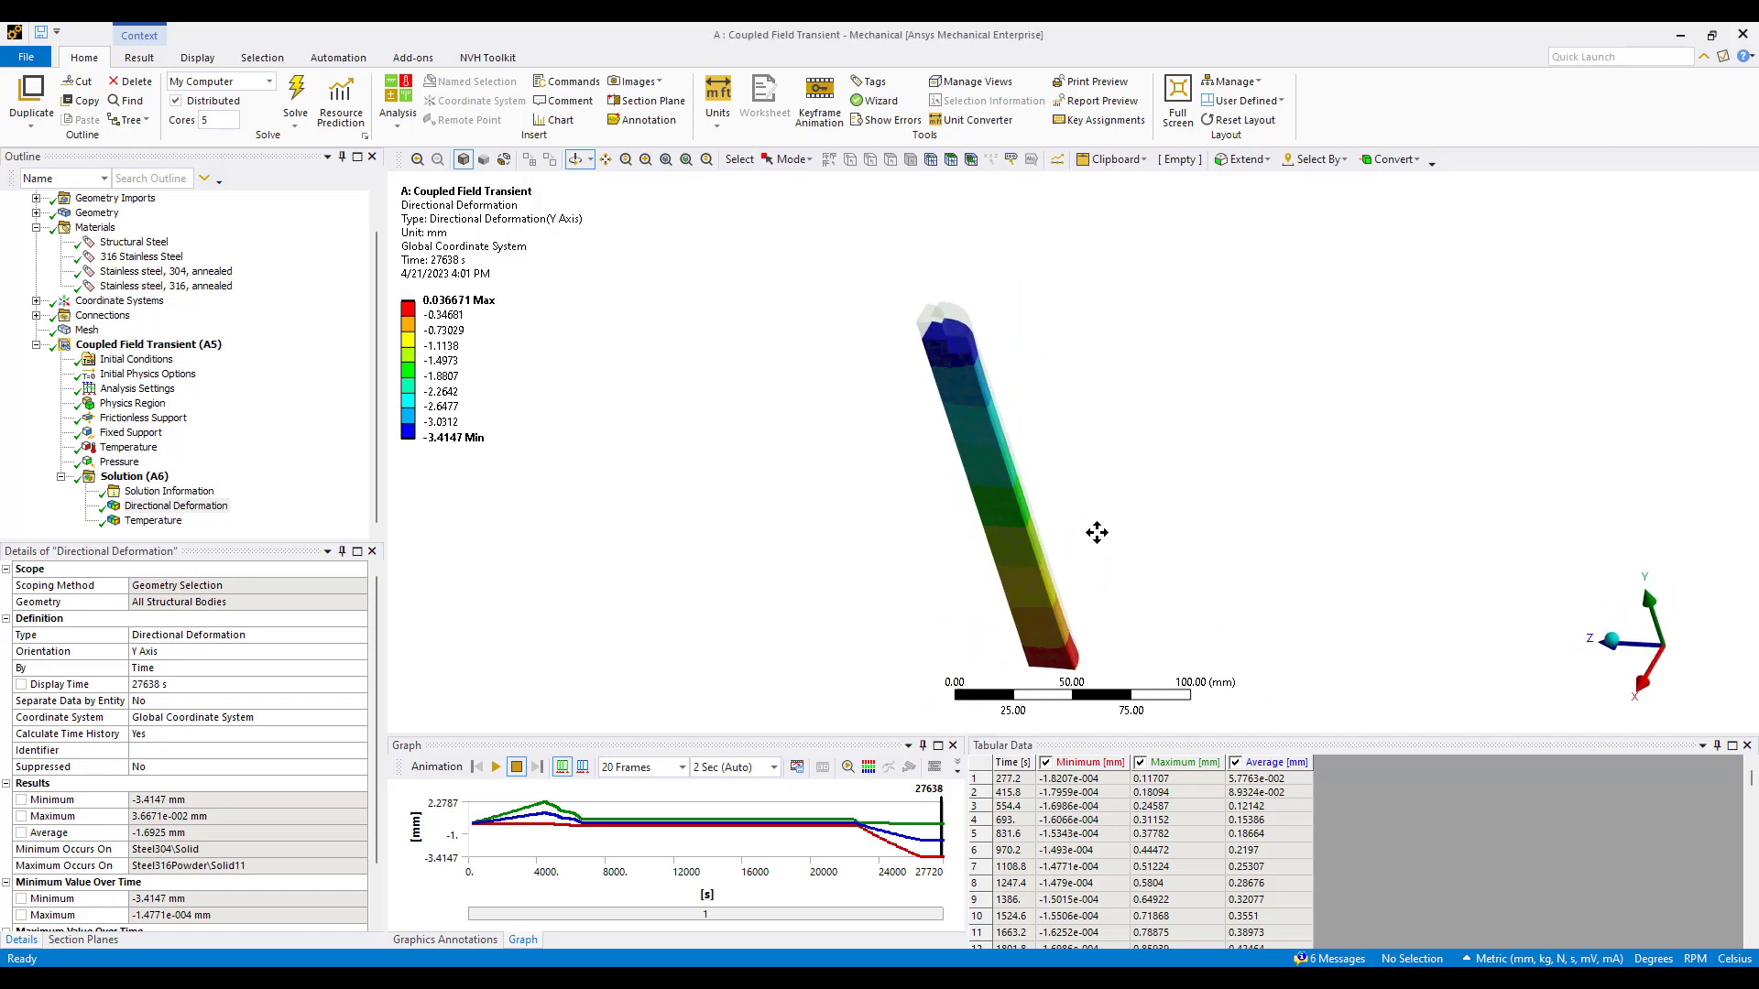
pyautogui.click(496, 767)
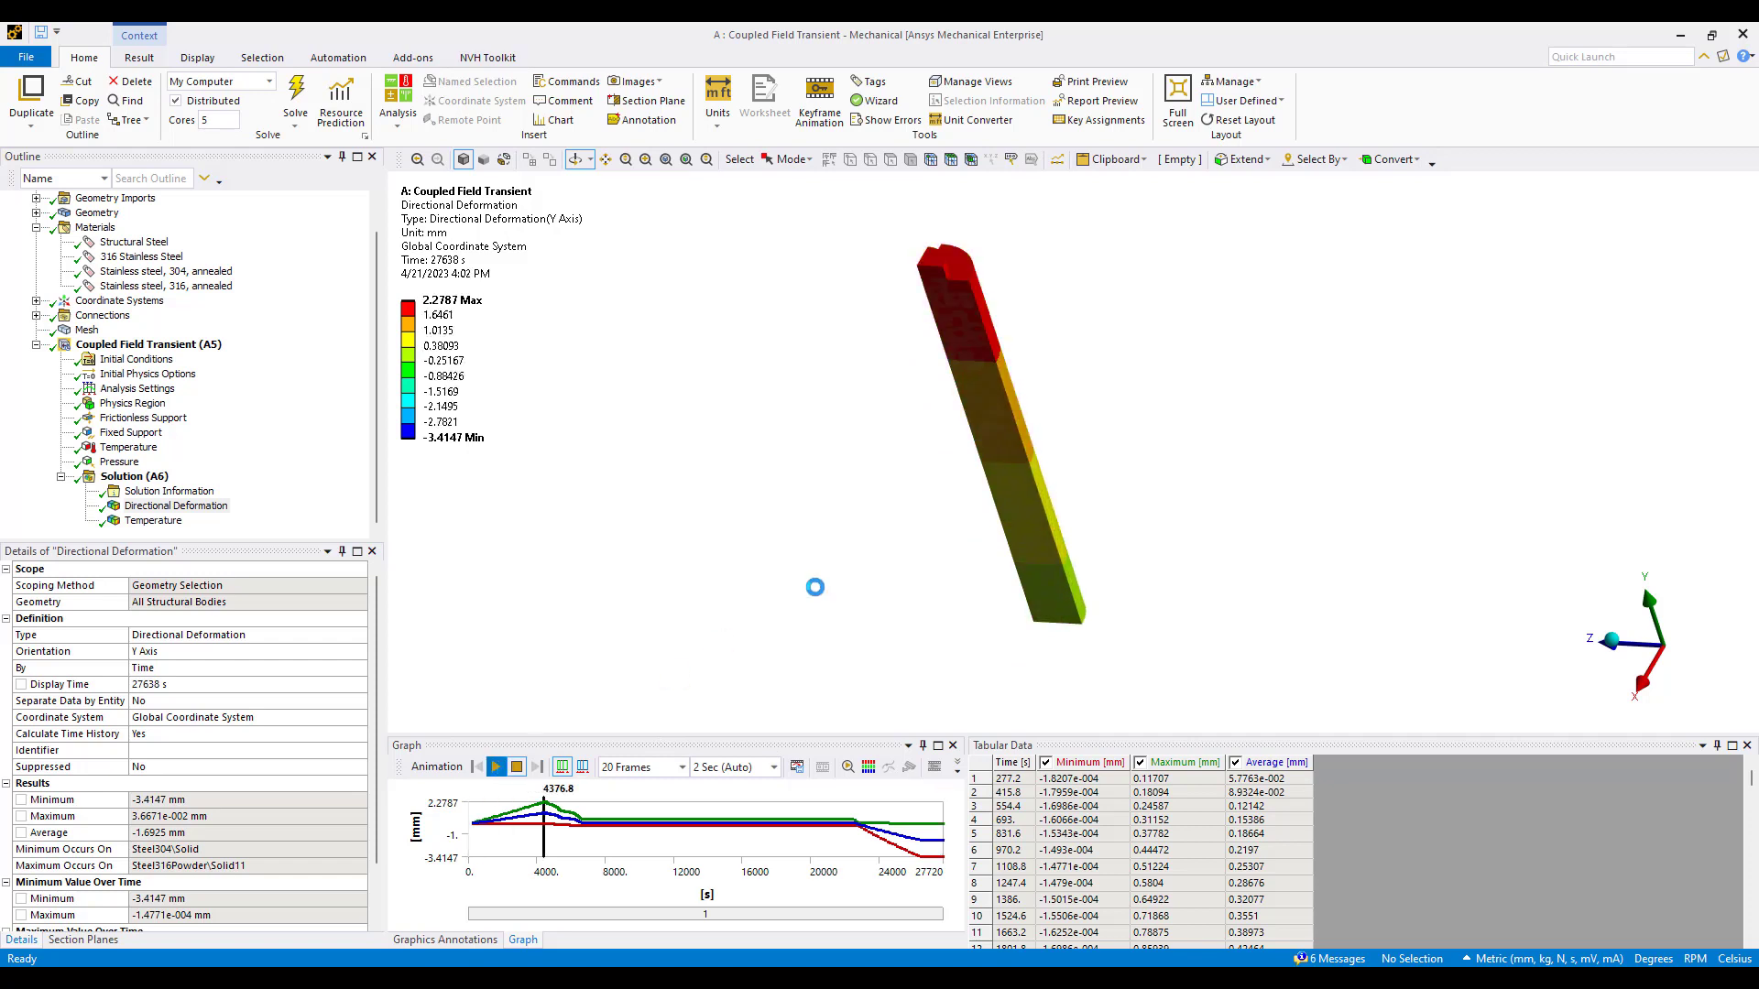
pyautogui.moveTo(1069, 510); pyautogui.dragTo(984, 481)
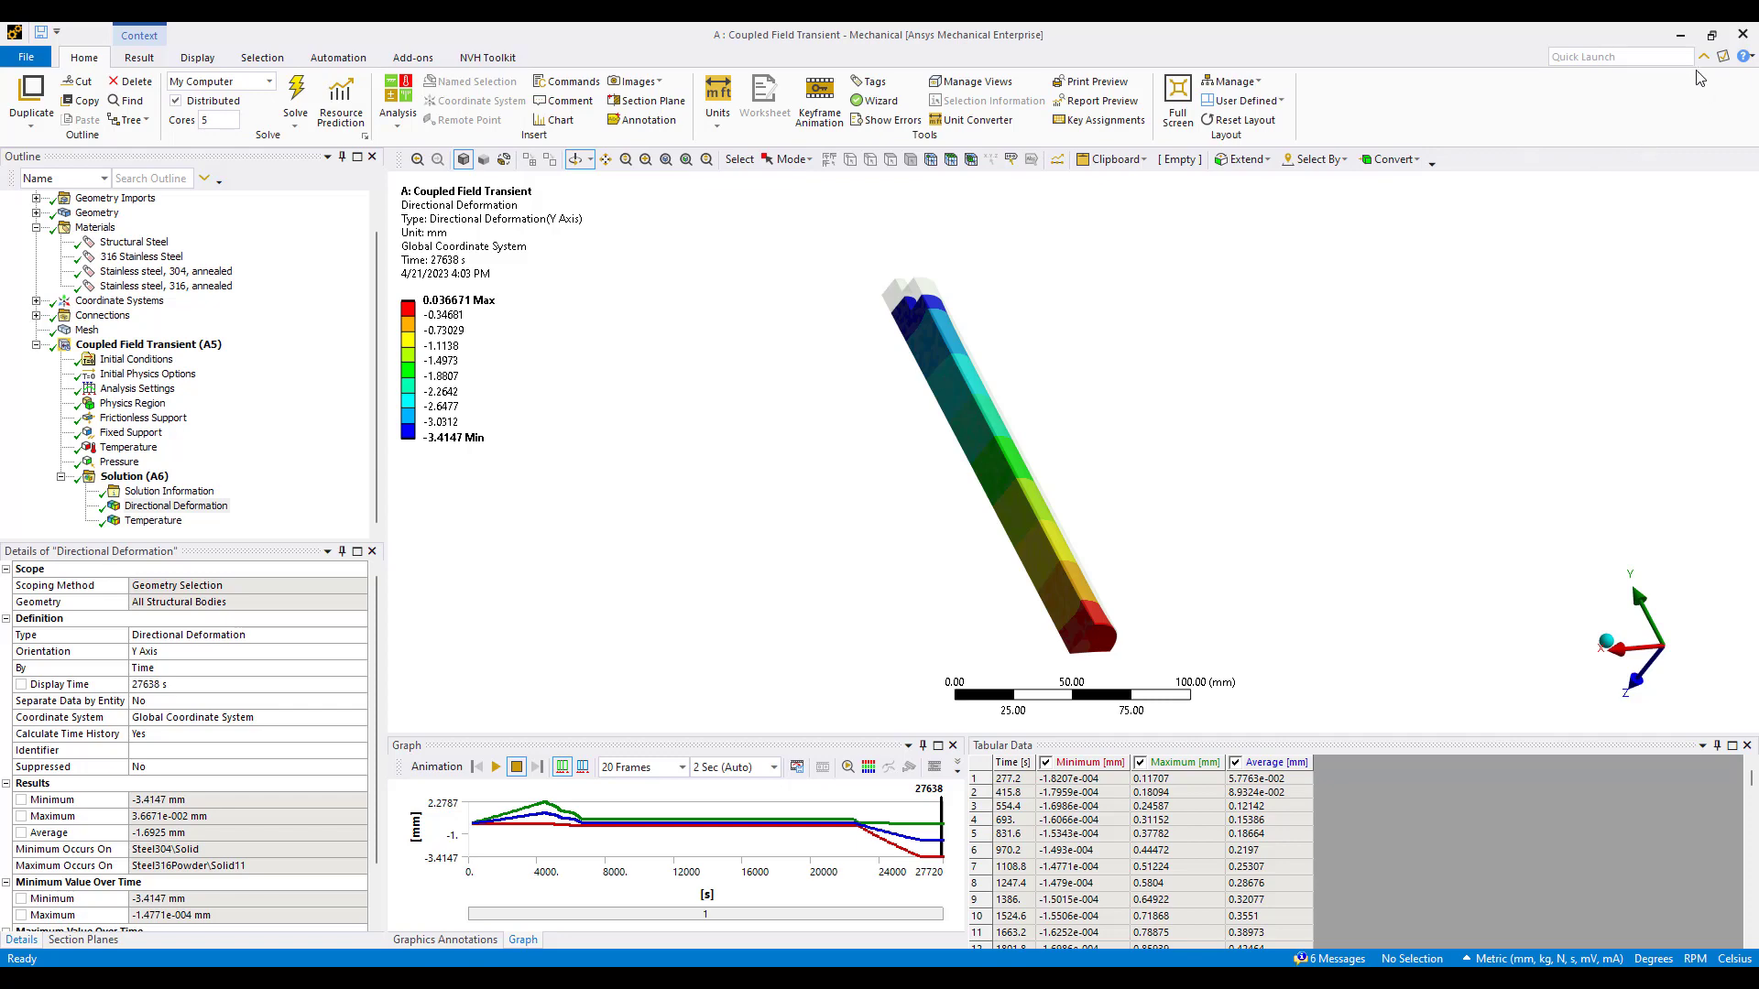
# Switch to Workbench and create a standalone Coupled Field Transient system in the project schematic
pyautogui.click(1680, 34)
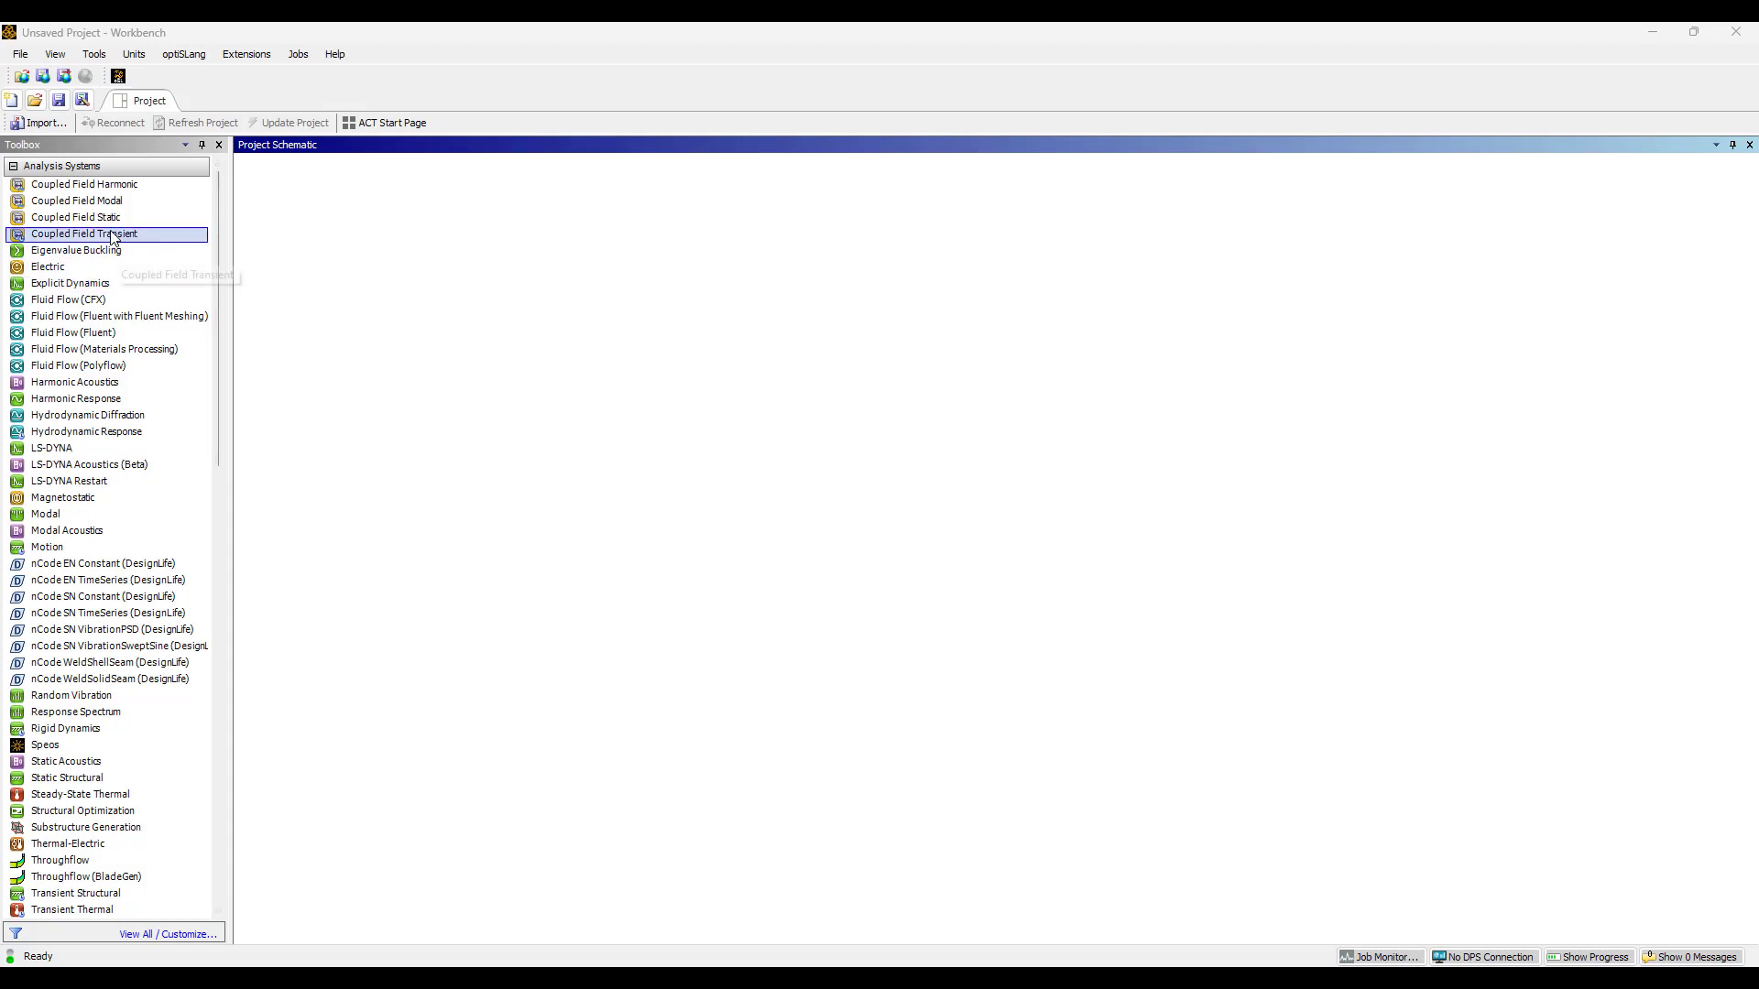
pyautogui.moveTo(83, 234); pyautogui.dragTo(335, 242)
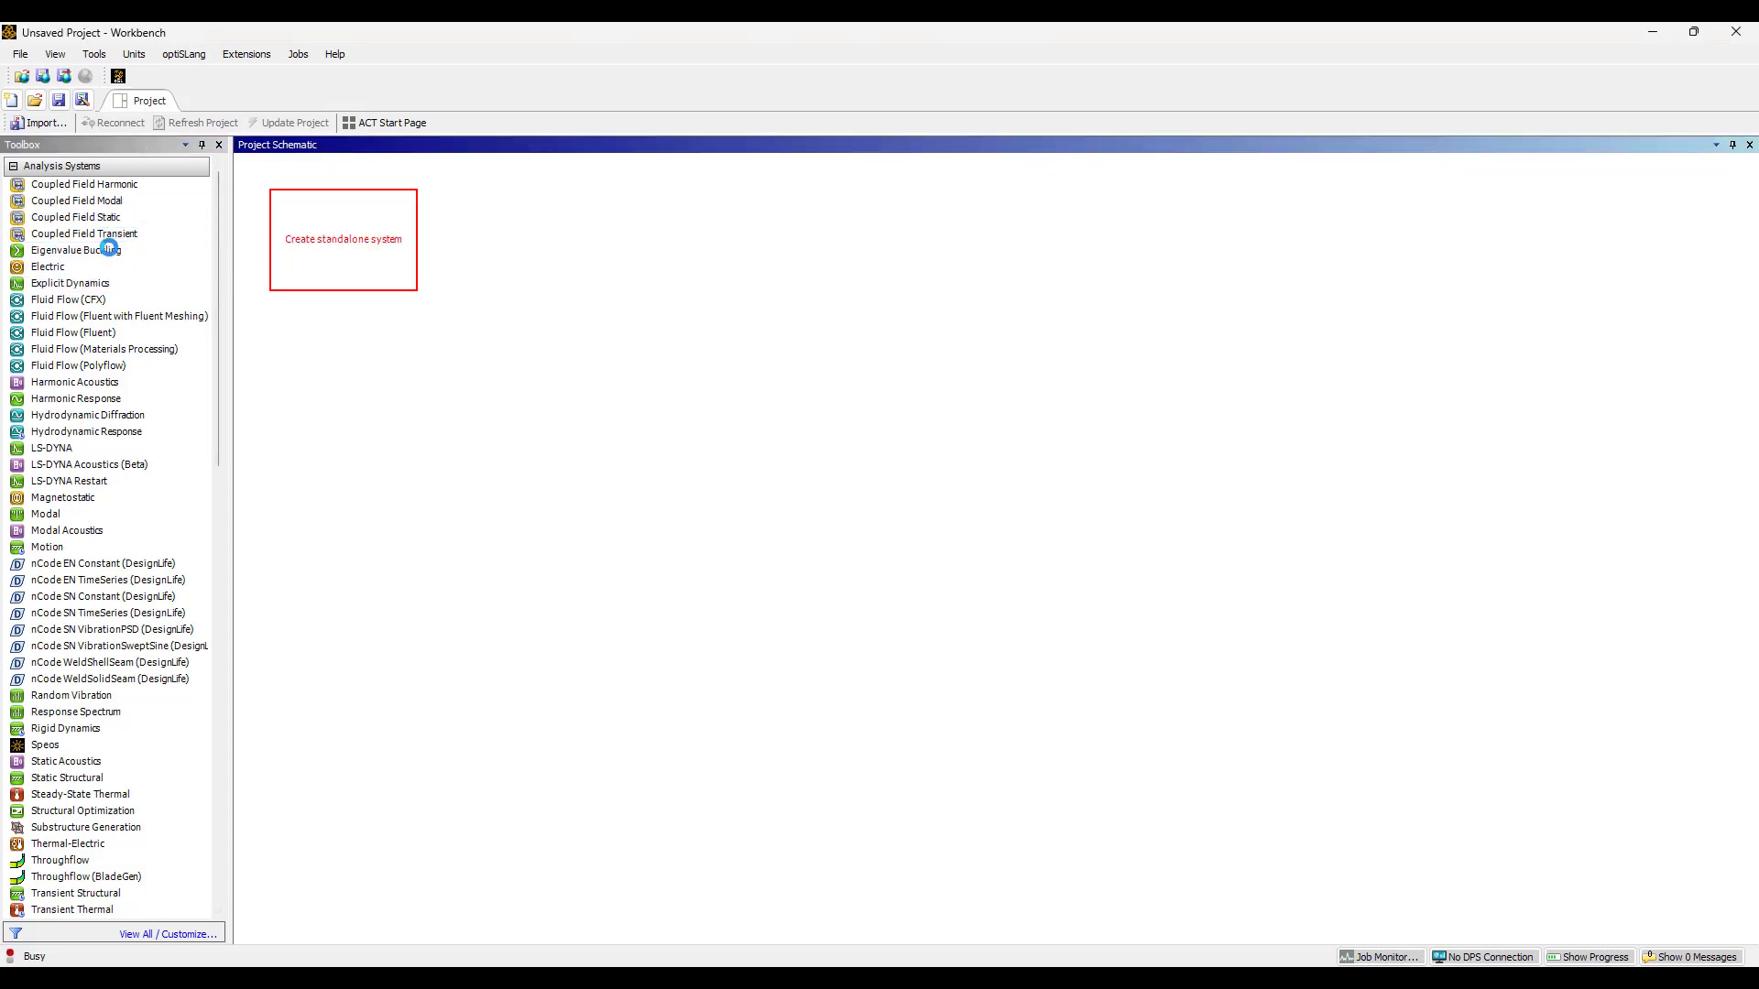
pyautogui.click(1009, 548)
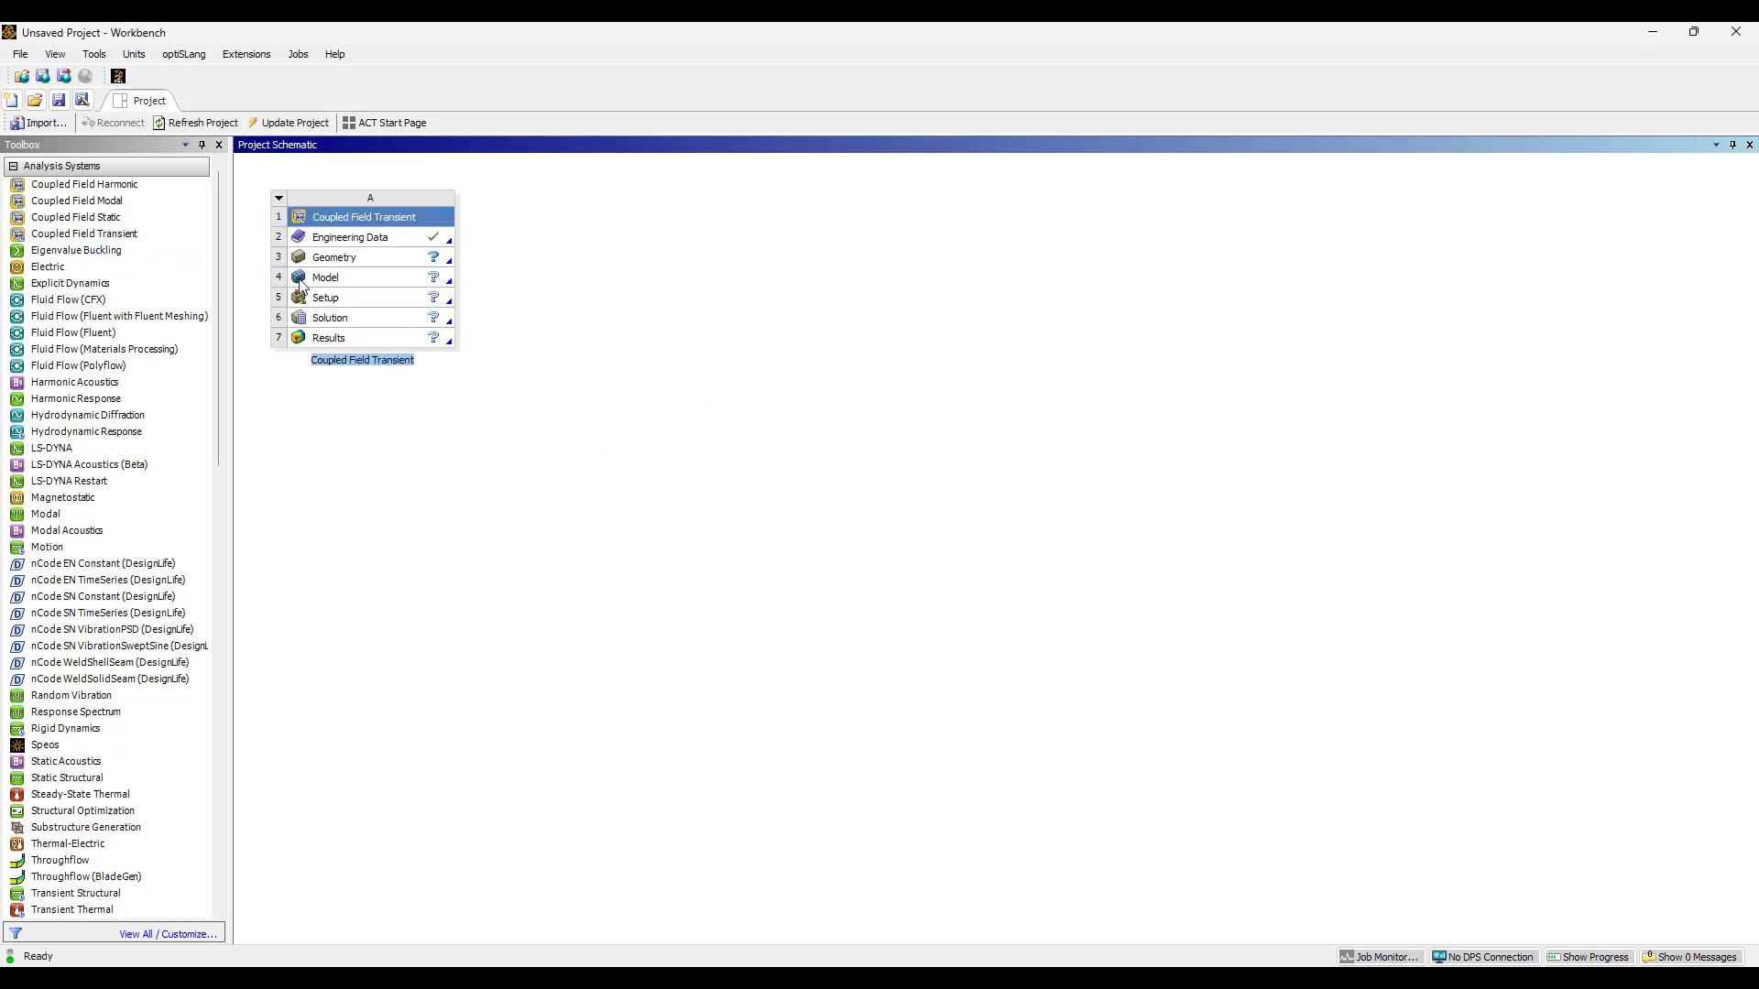
# Import HIPModel.scdocx into the system's geometry from the folder D:\Demo\mechanical\HIP - Hot isostatic pressing
pyautogui.rightClick(341, 258)
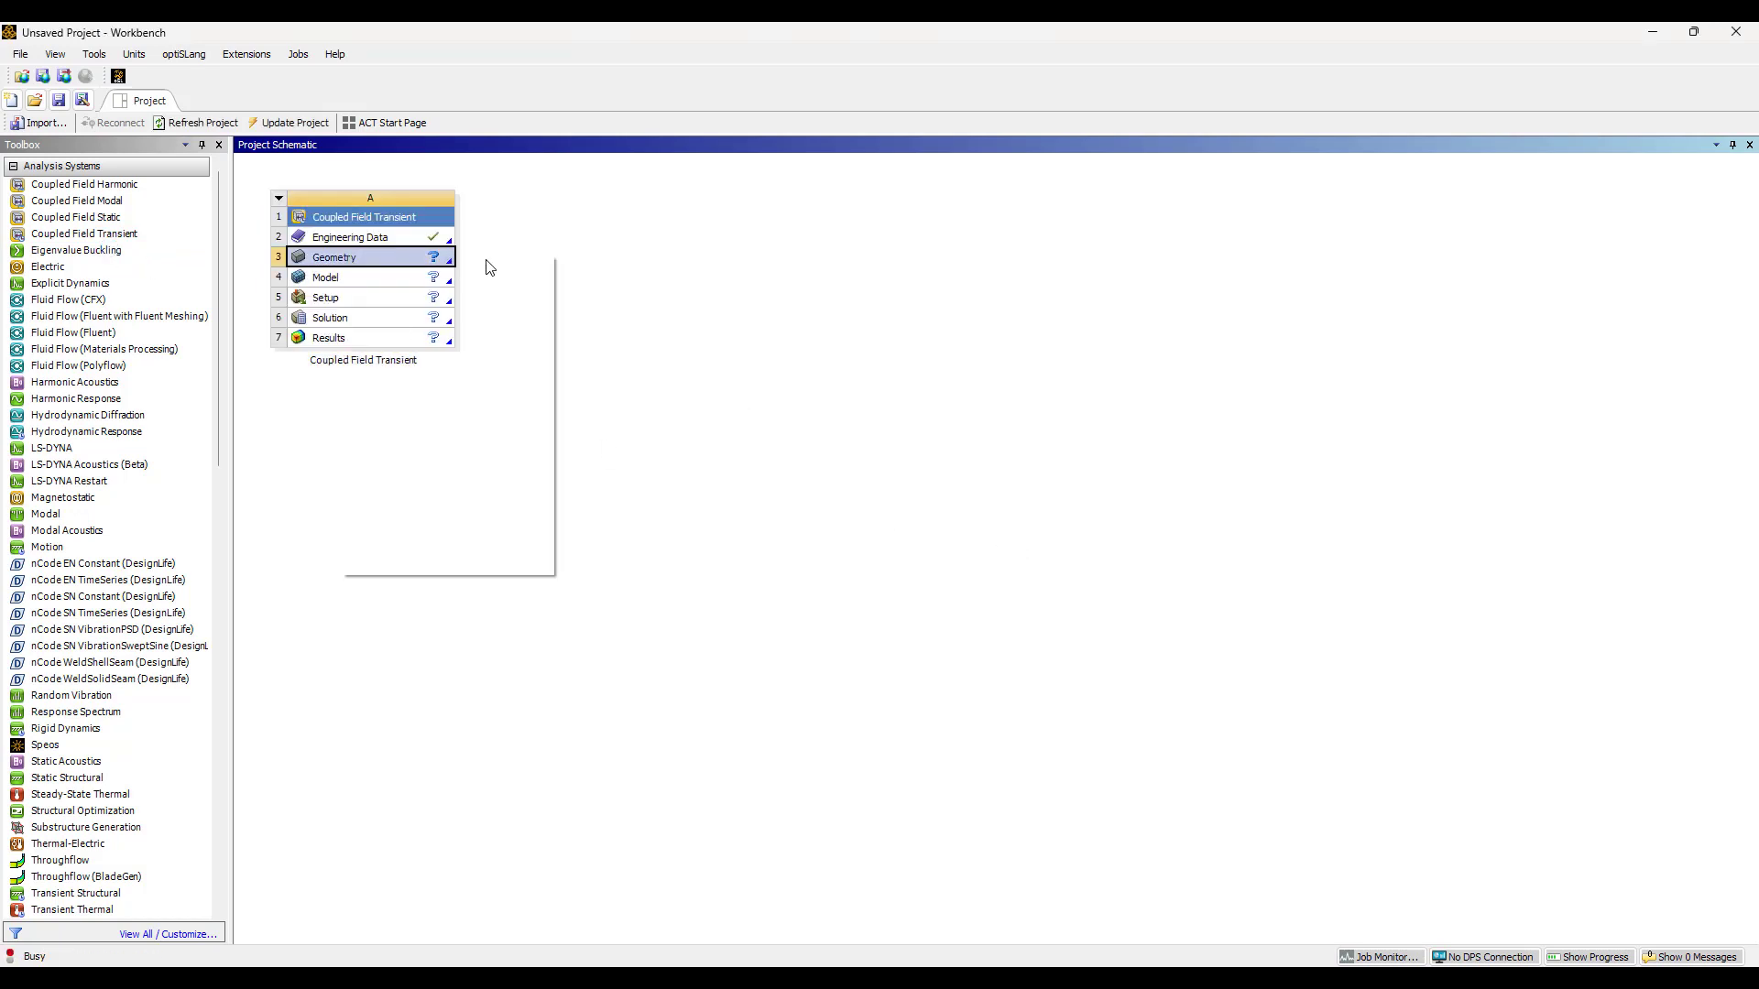
pyautogui.moveTo(519, 330)
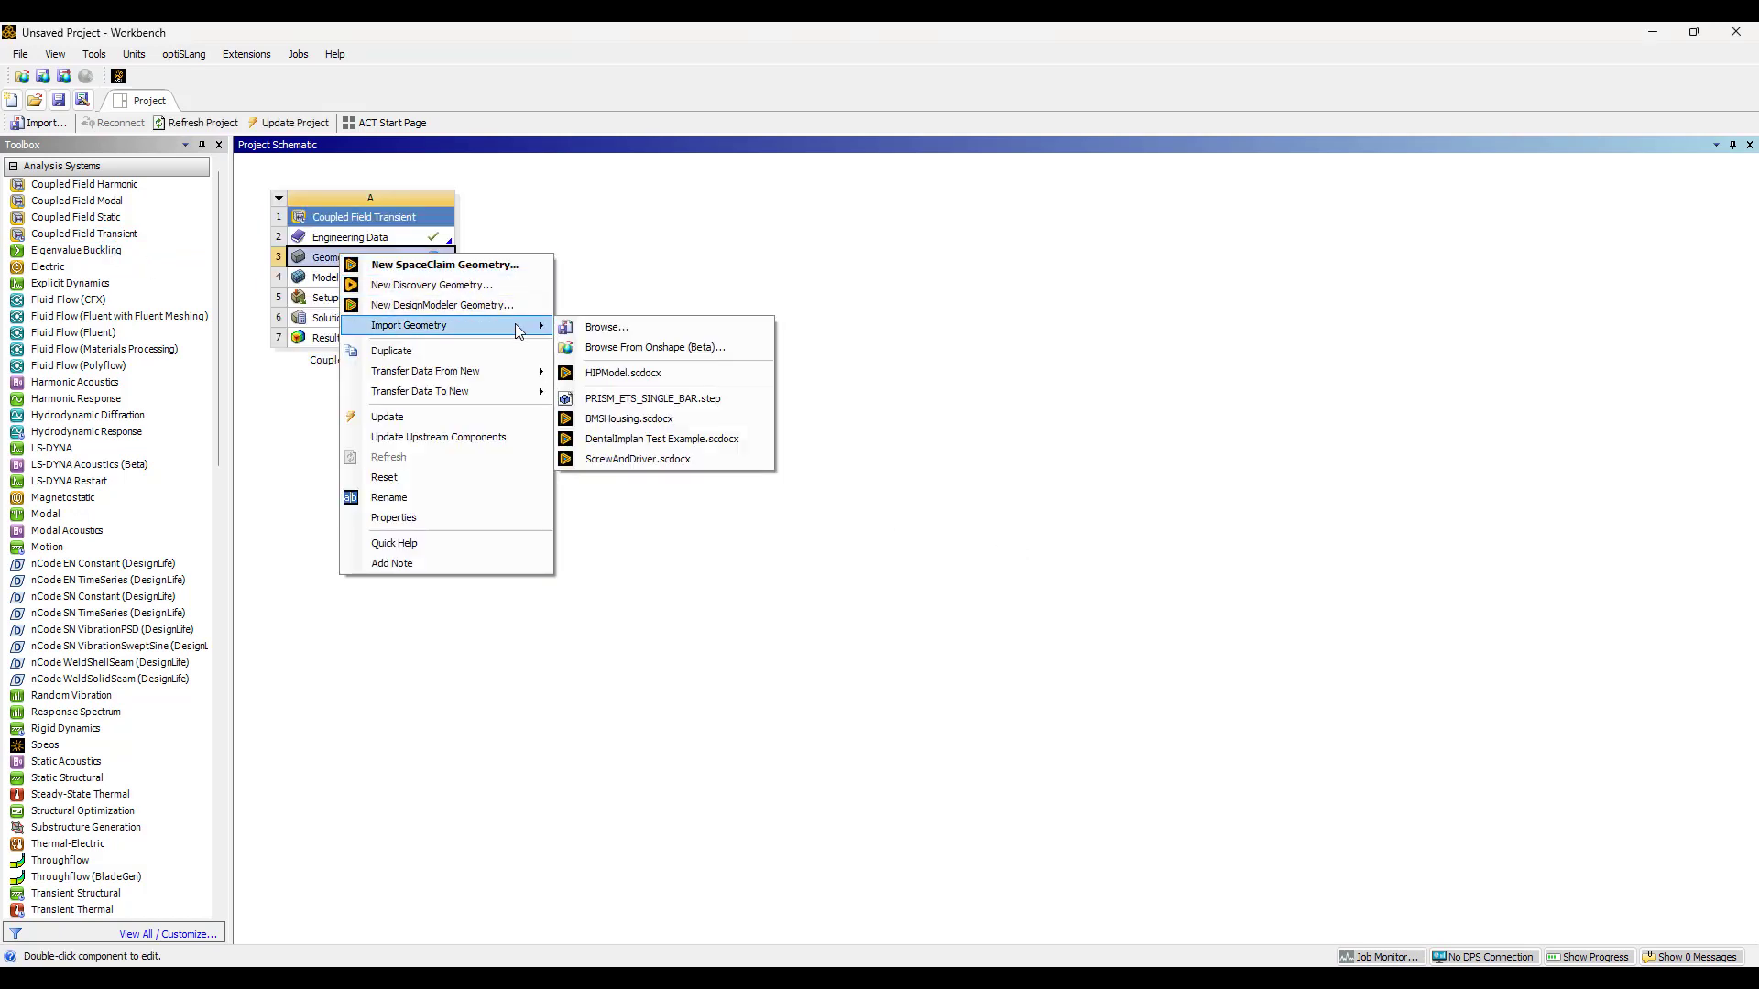
pyautogui.click(592, 330)
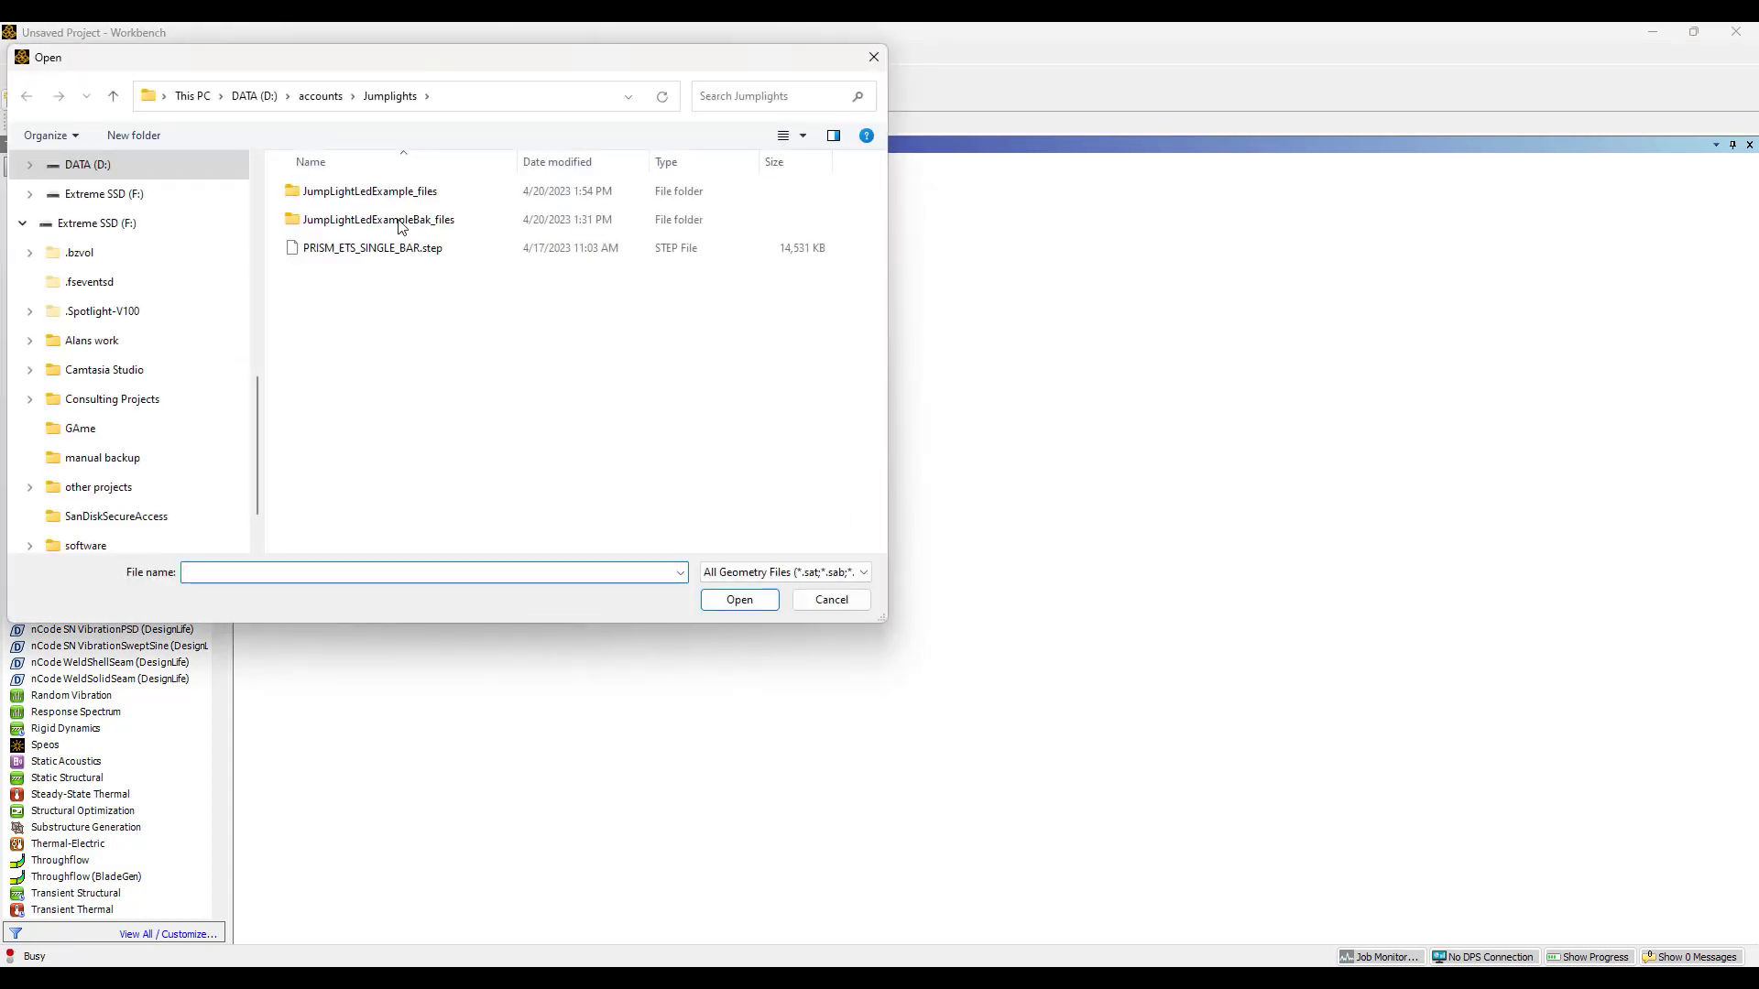
pyautogui.click(255, 95)
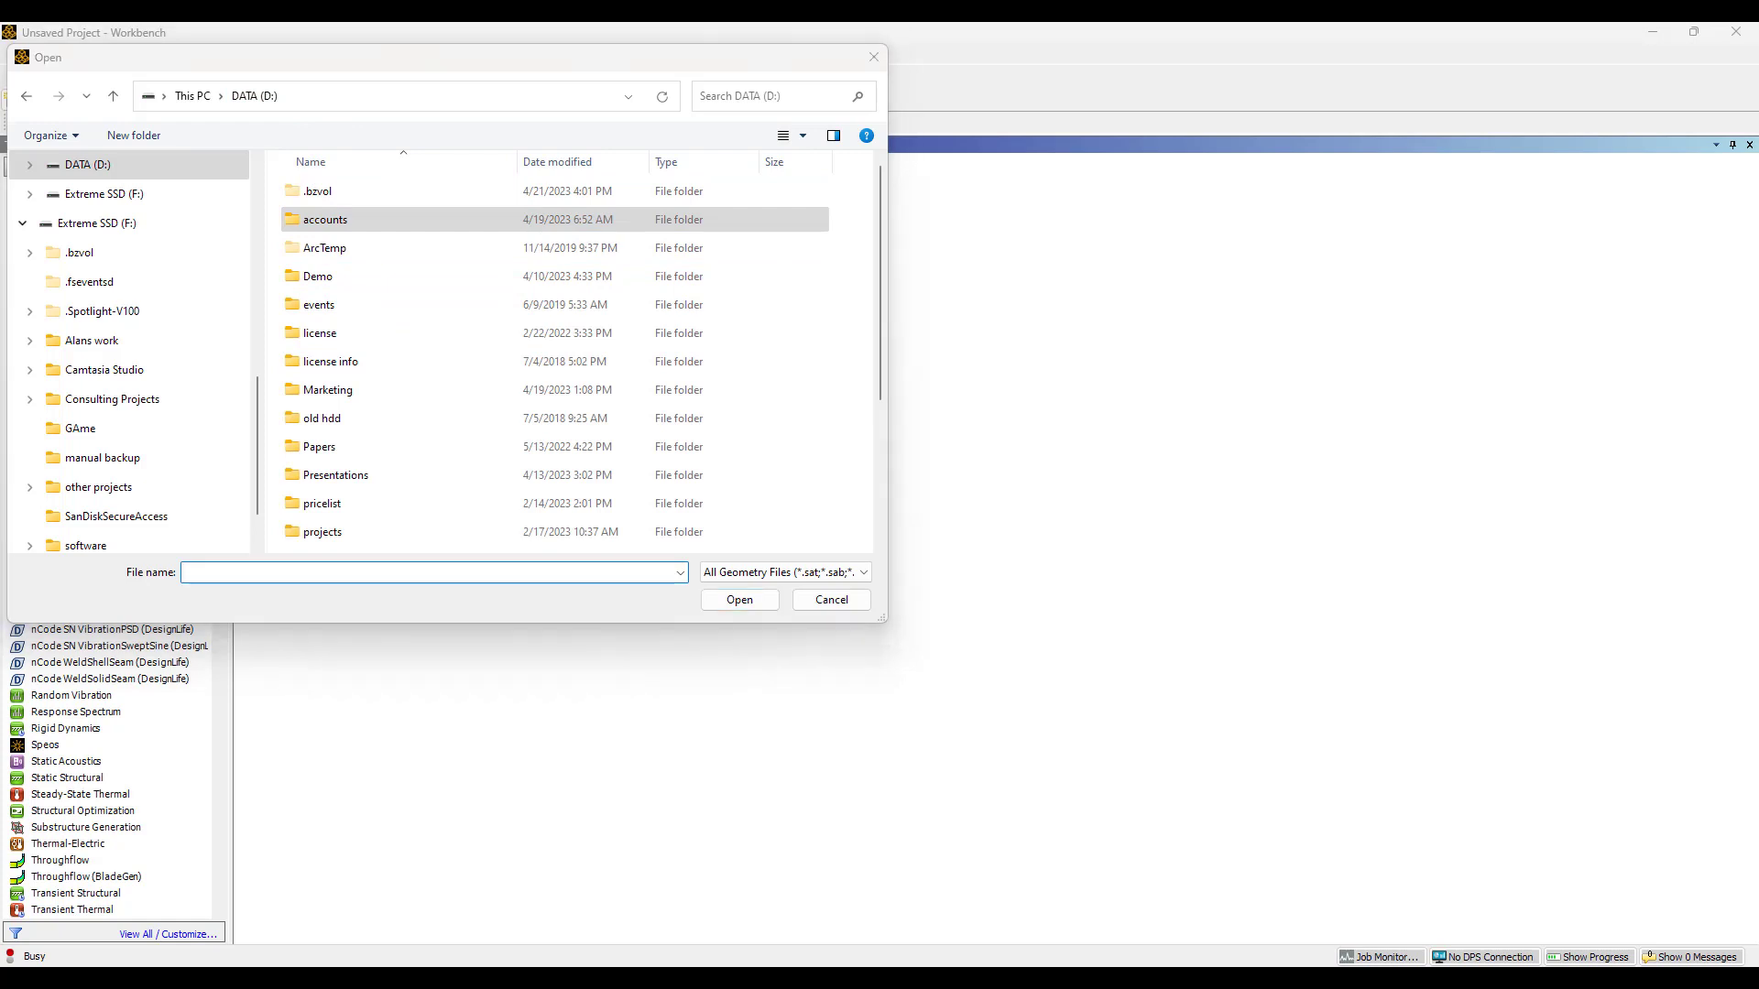
pyautogui.hotkey('alt', 'Tab')
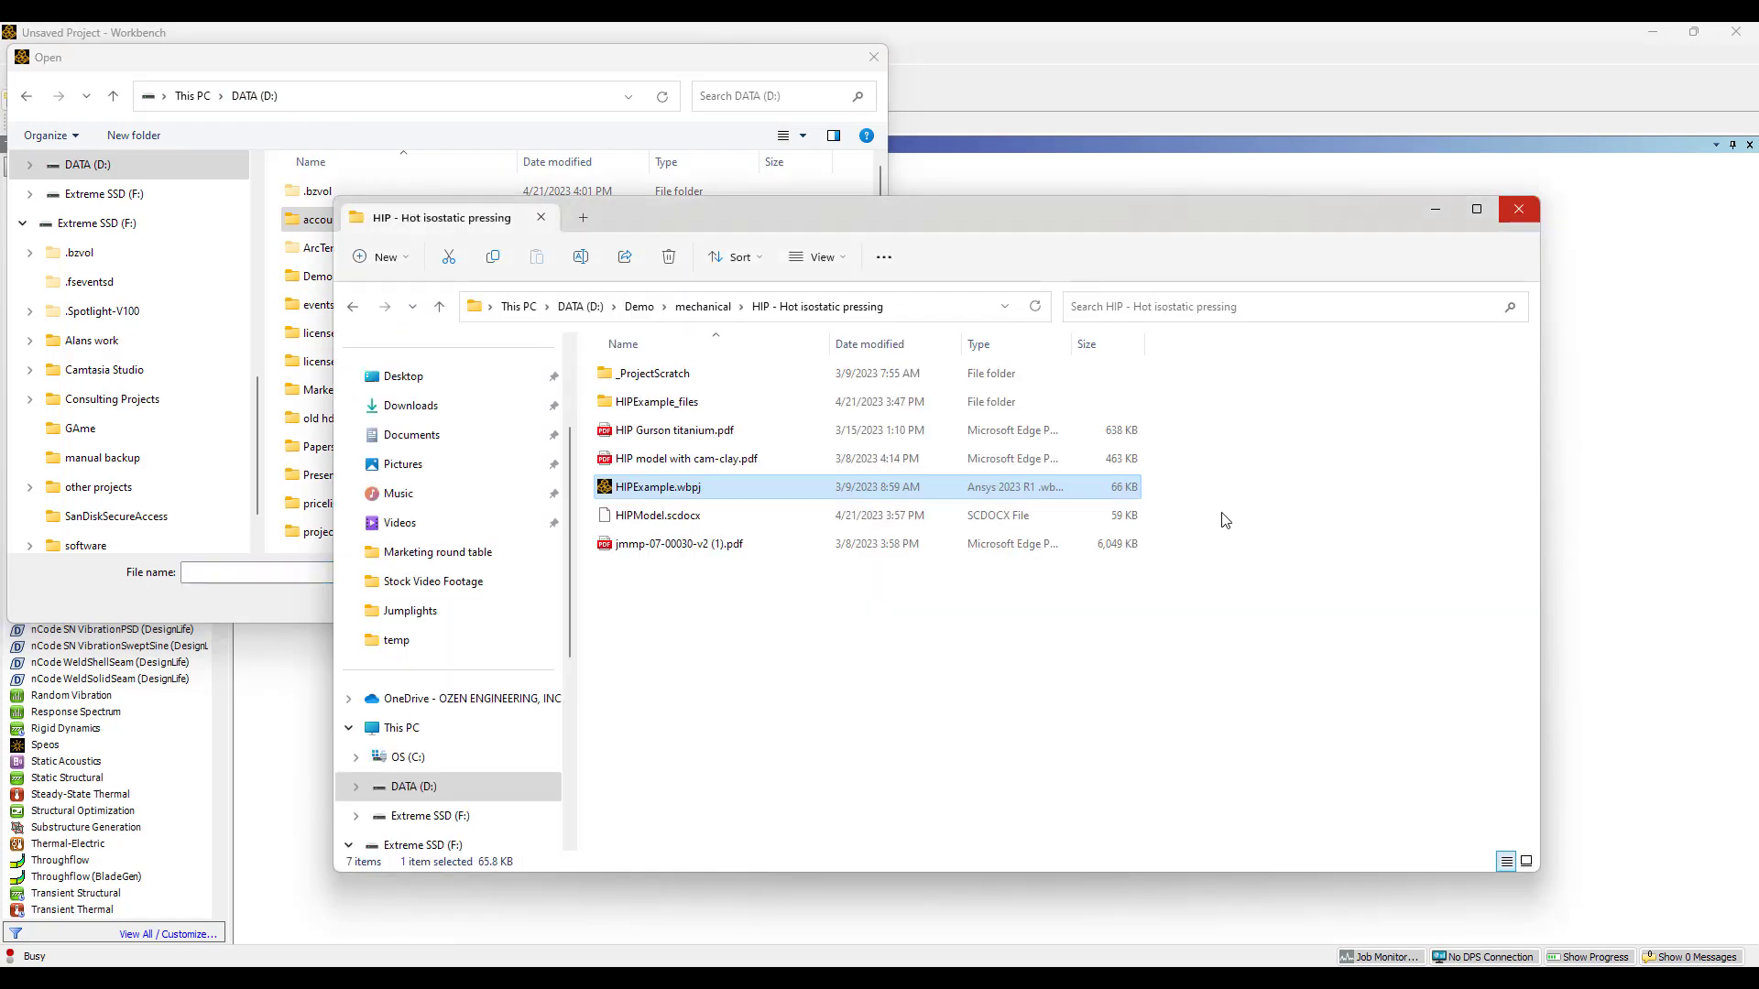
pyautogui.click(919, 312)
pyautogui.hotkey('ctrl', 'c')
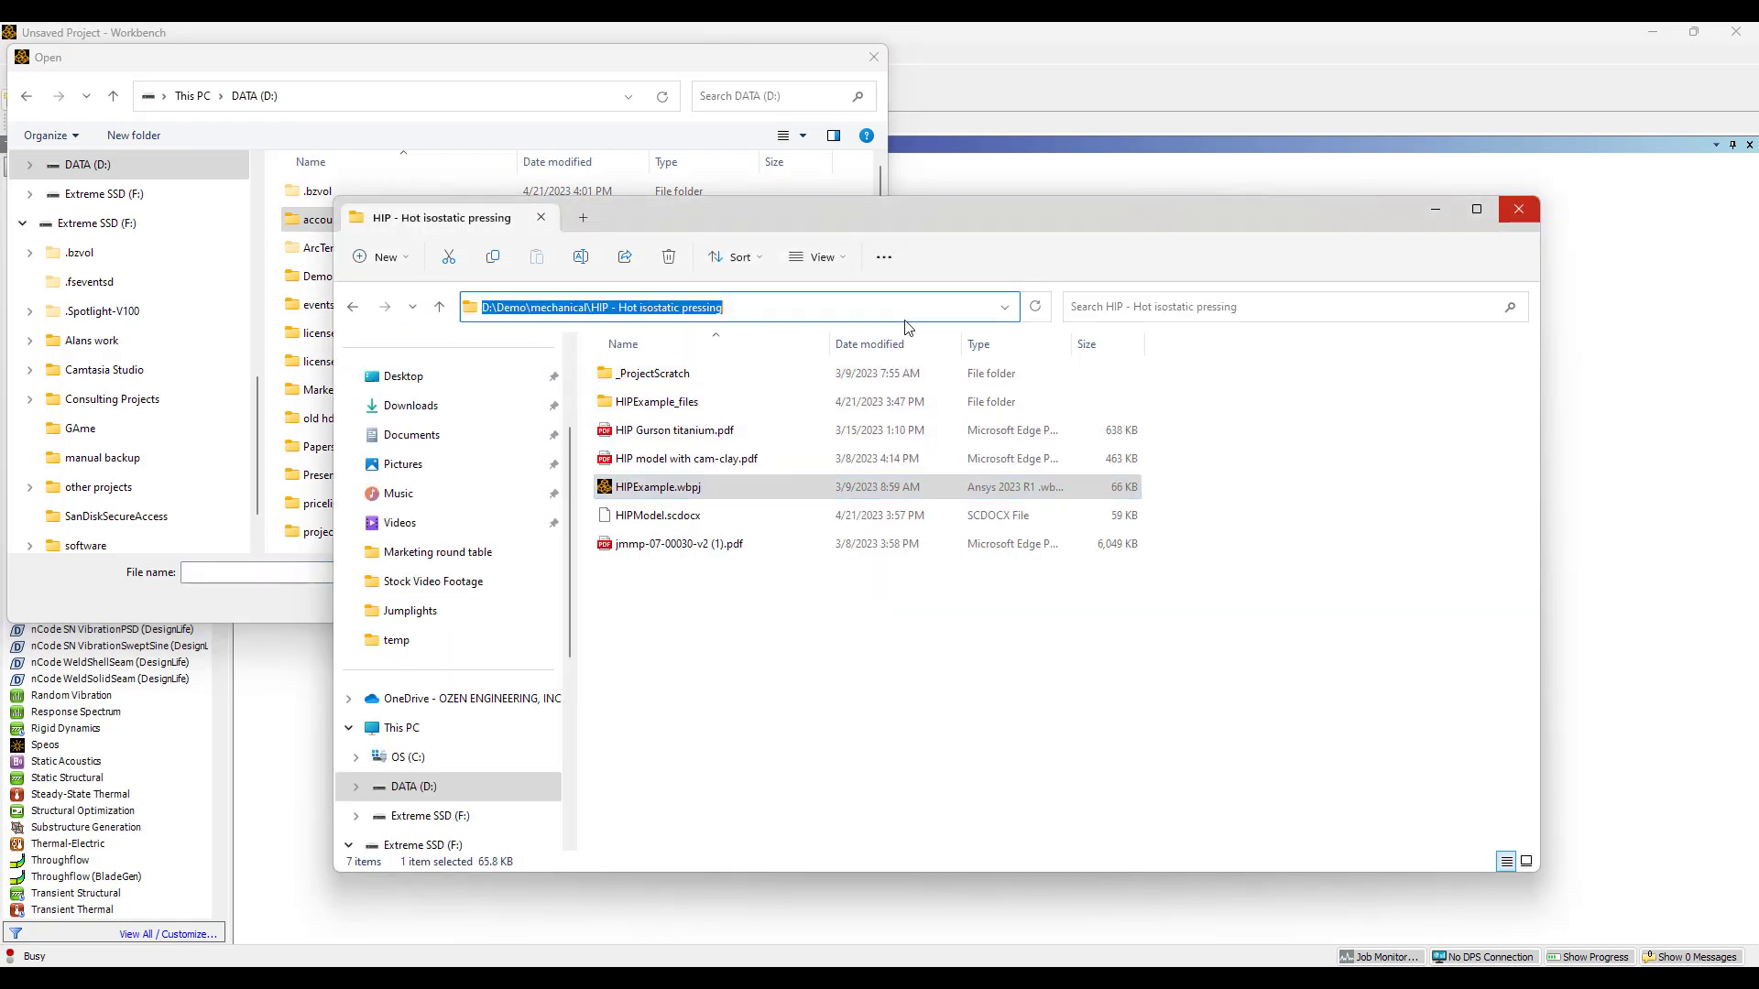
pyautogui.click(596, 101)
pyautogui.hotkey('ctrl', 'v')
pyautogui.hotkey('ctrl', 'a')
pyautogui.press('Return')
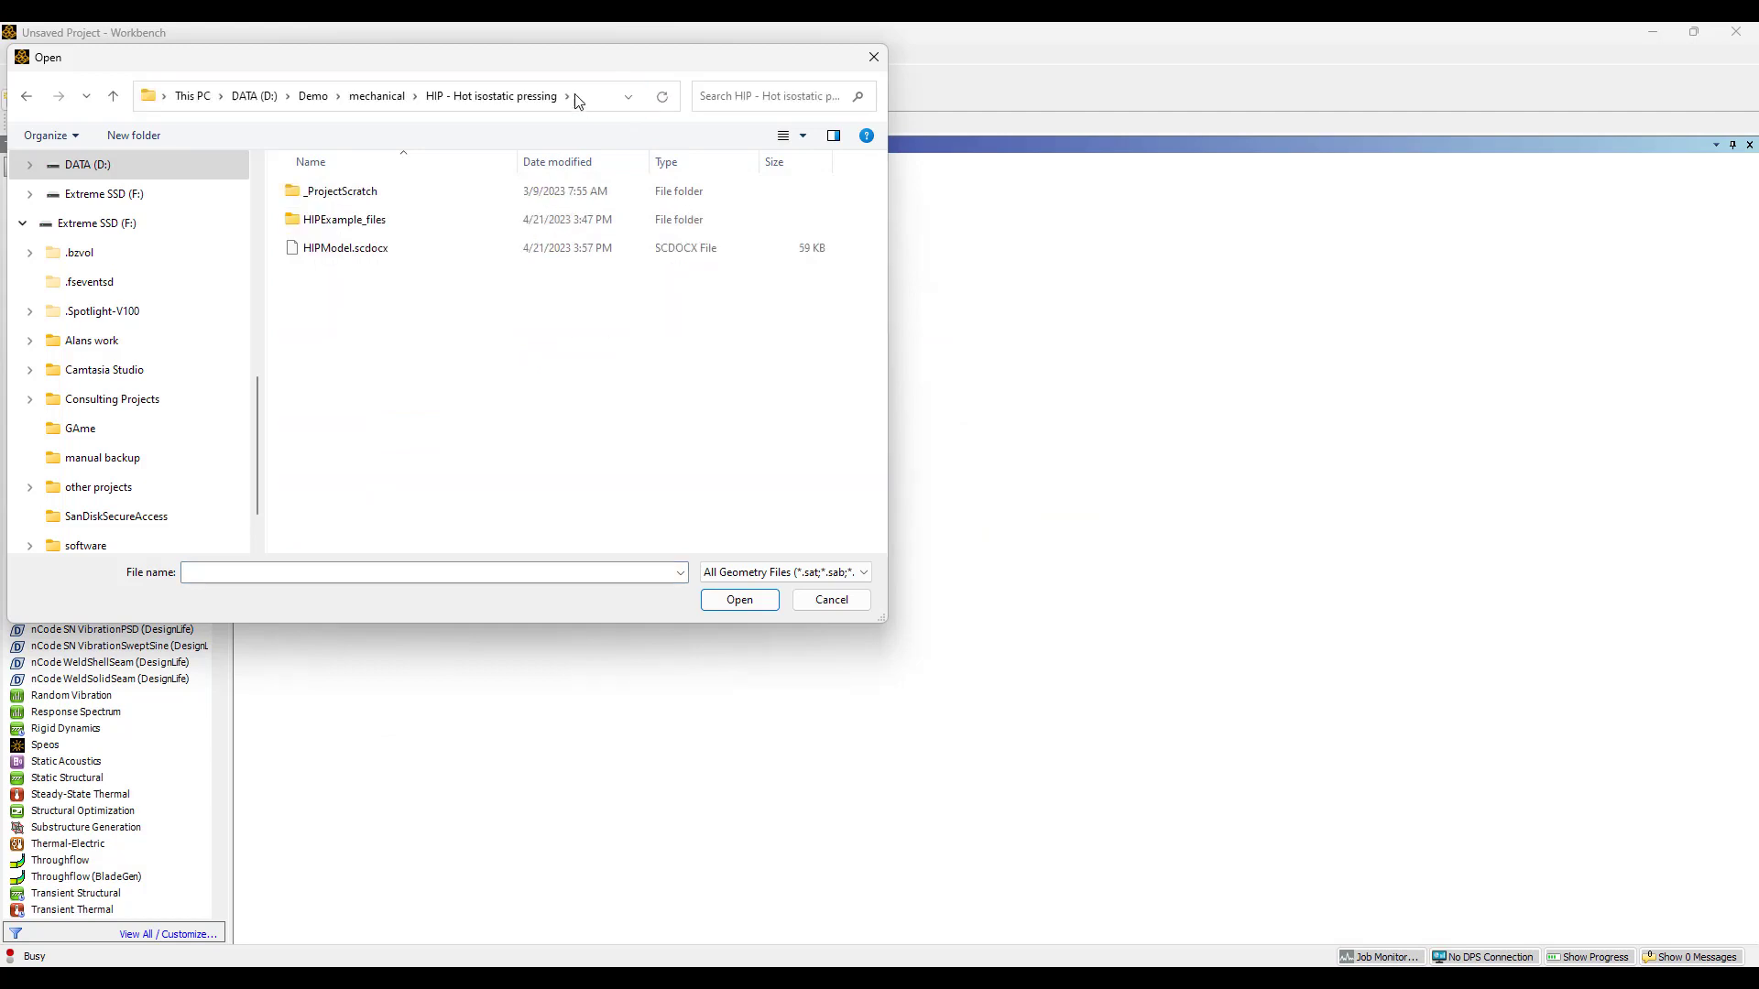
pyautogui.doubleClick(367, 249)
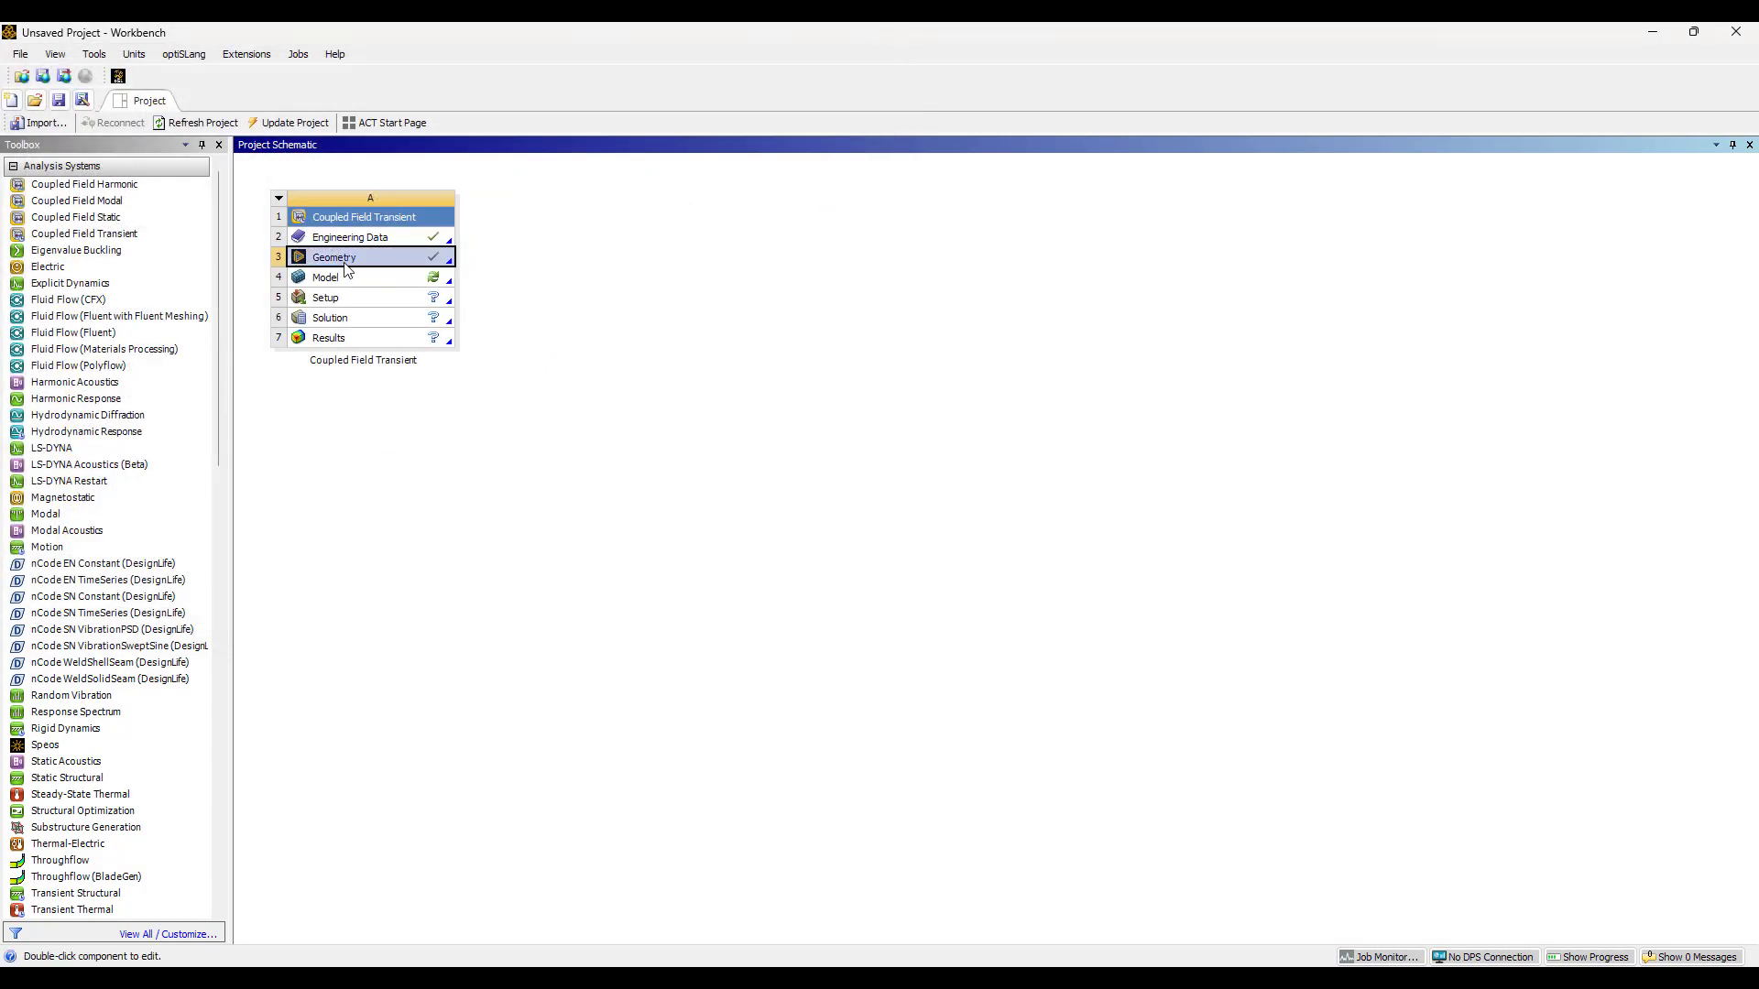
# Open the system's model in Mechanical for editing and examine the imported wedge-shaped bar up close
pyautogui.rightClick(358, 281)
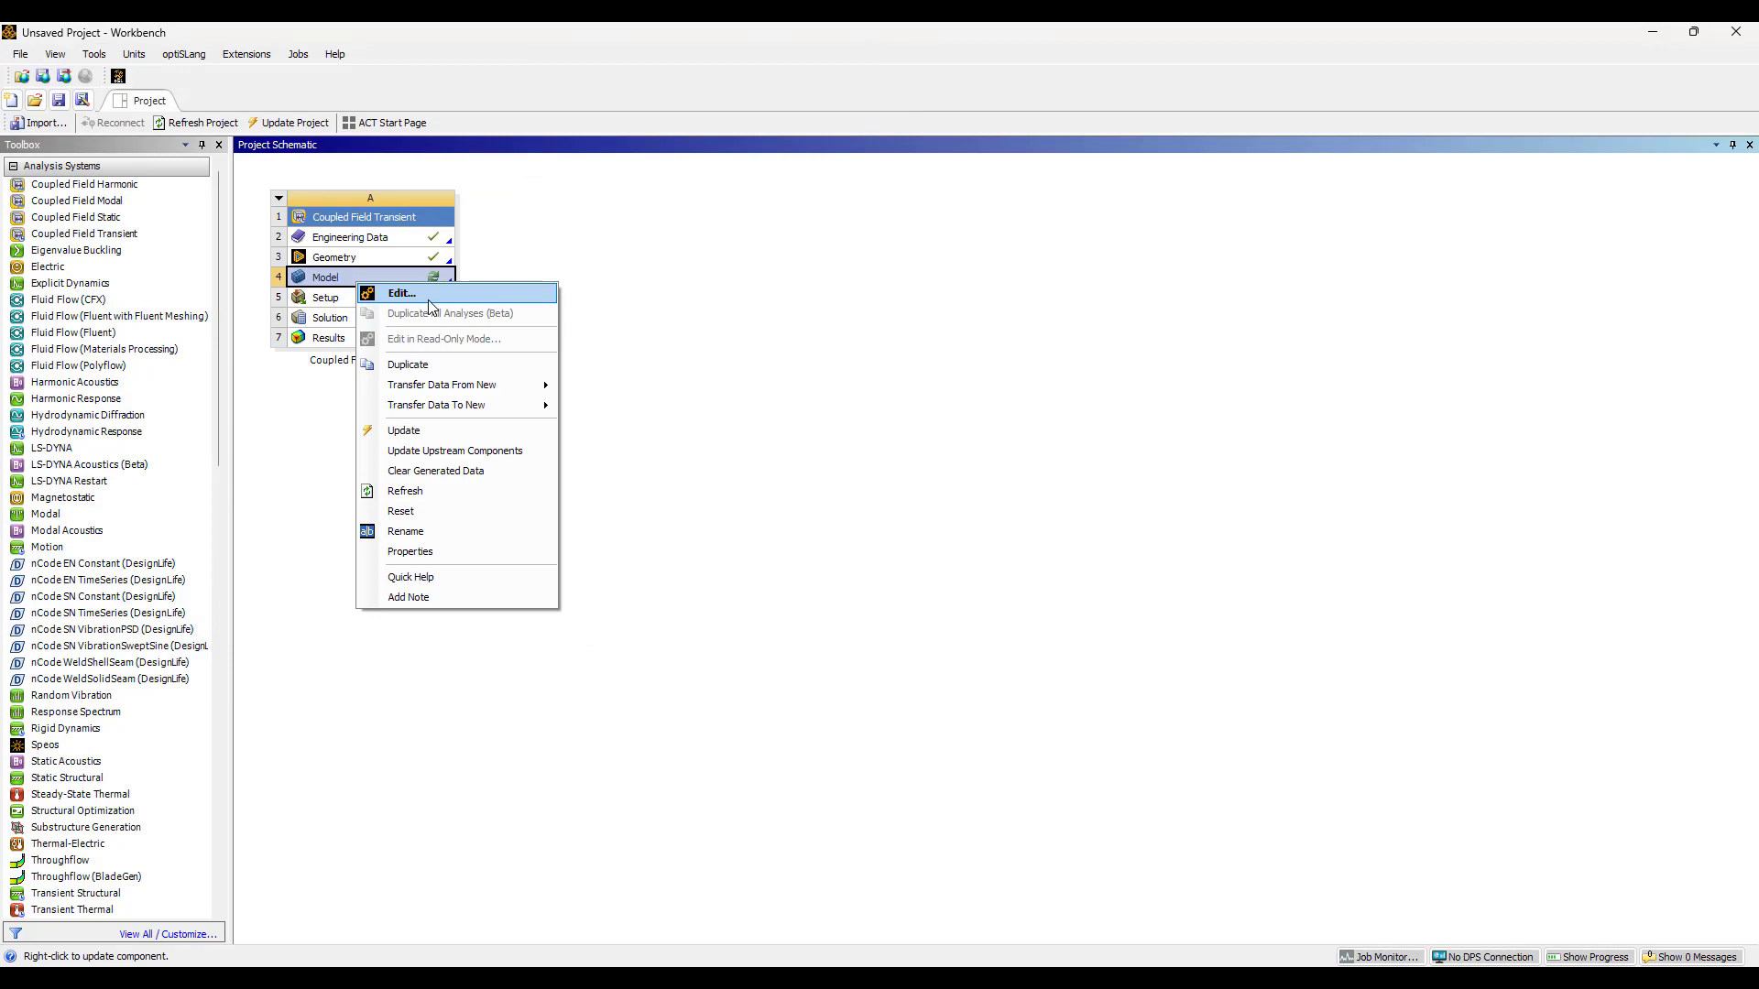
pyautogui.click(427, 299)
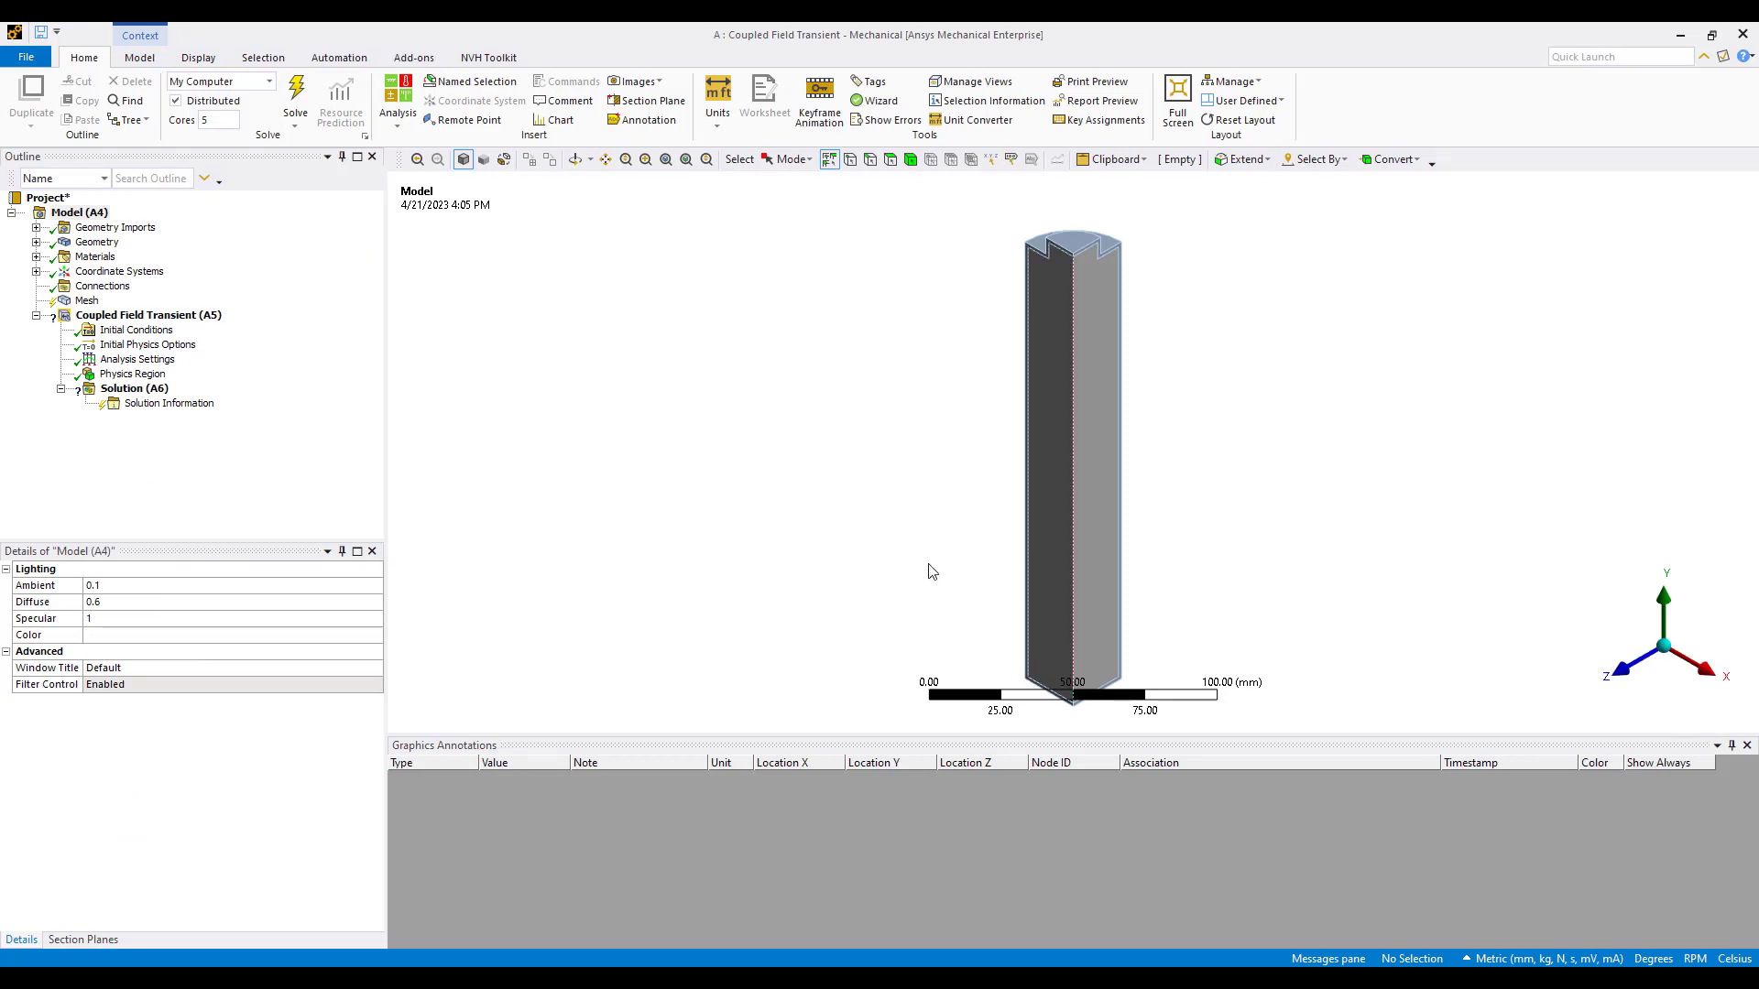
pyautogui.moveTo(1087, 350)
pyautogui.mouseDown(button='middle')
pyautogui.moveTo(1081, 424)
pyautogui.moveTo(1064, 373)
pyautogui.mouseUp(button='middle')
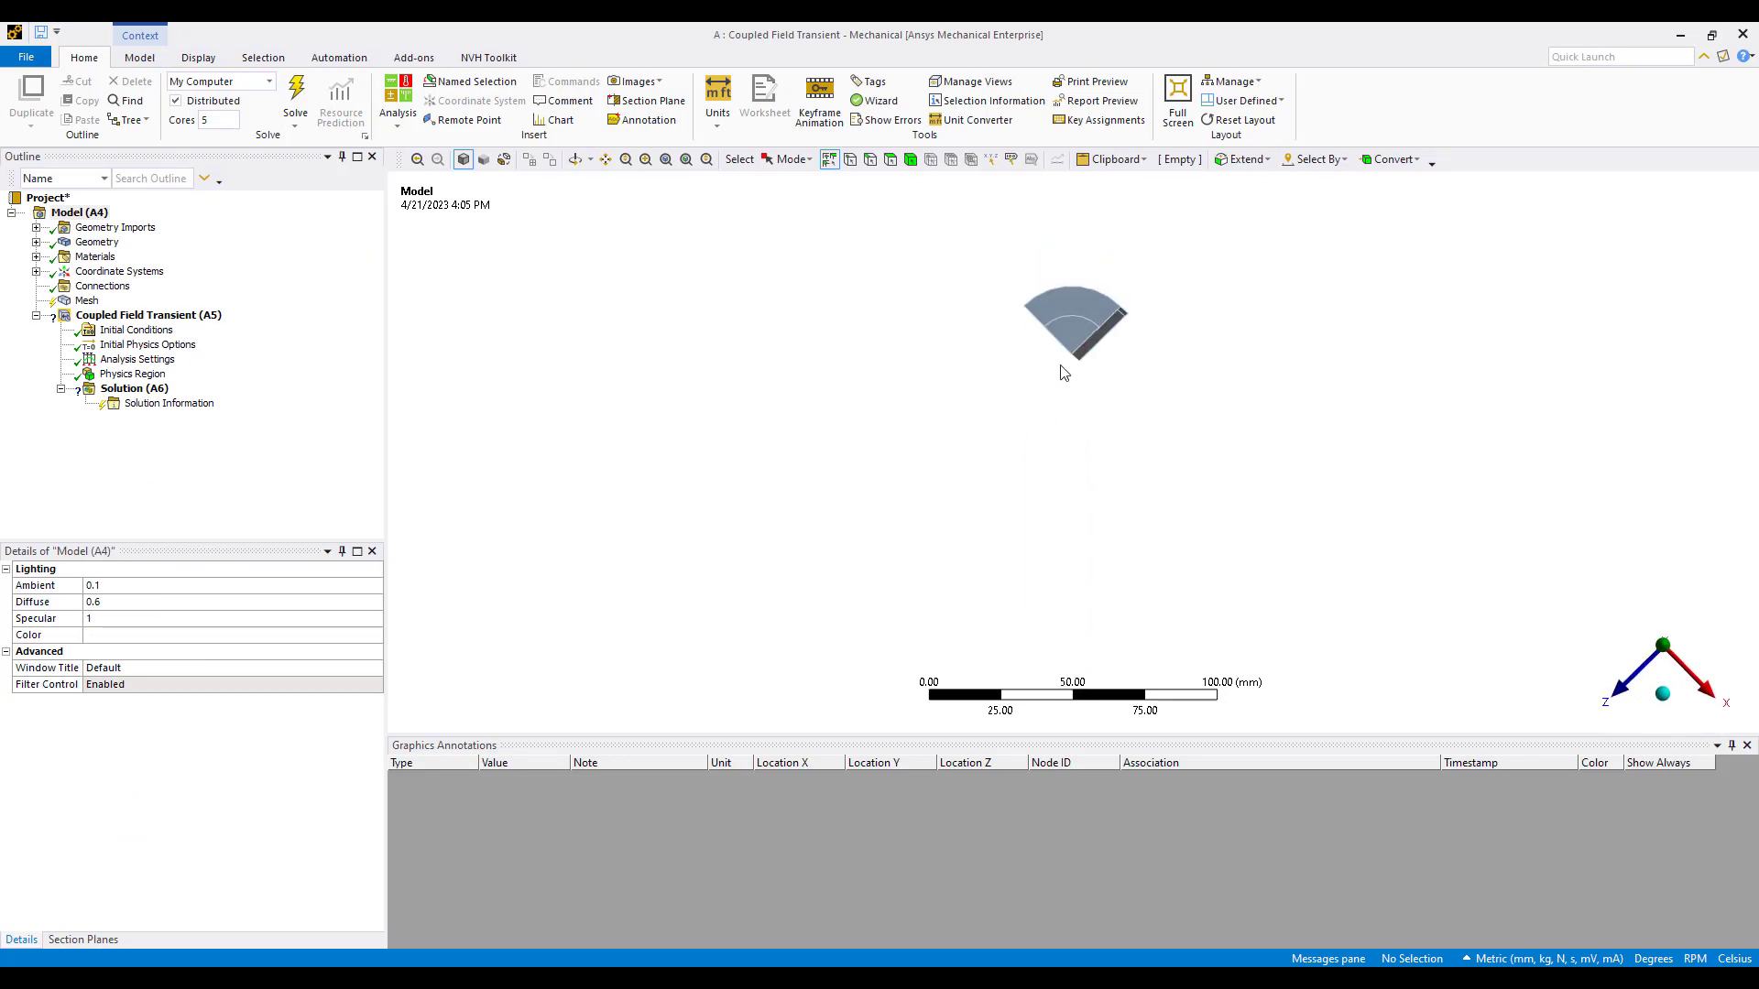
pyautogui.moveTo(1127, 310)
pyautogui.mouseDown(button='middle')
pyautogui.moveTo(1020, 345)
pyautogui.moveTo(1127, 306)
pyautogui.mouseUp(button='middle')
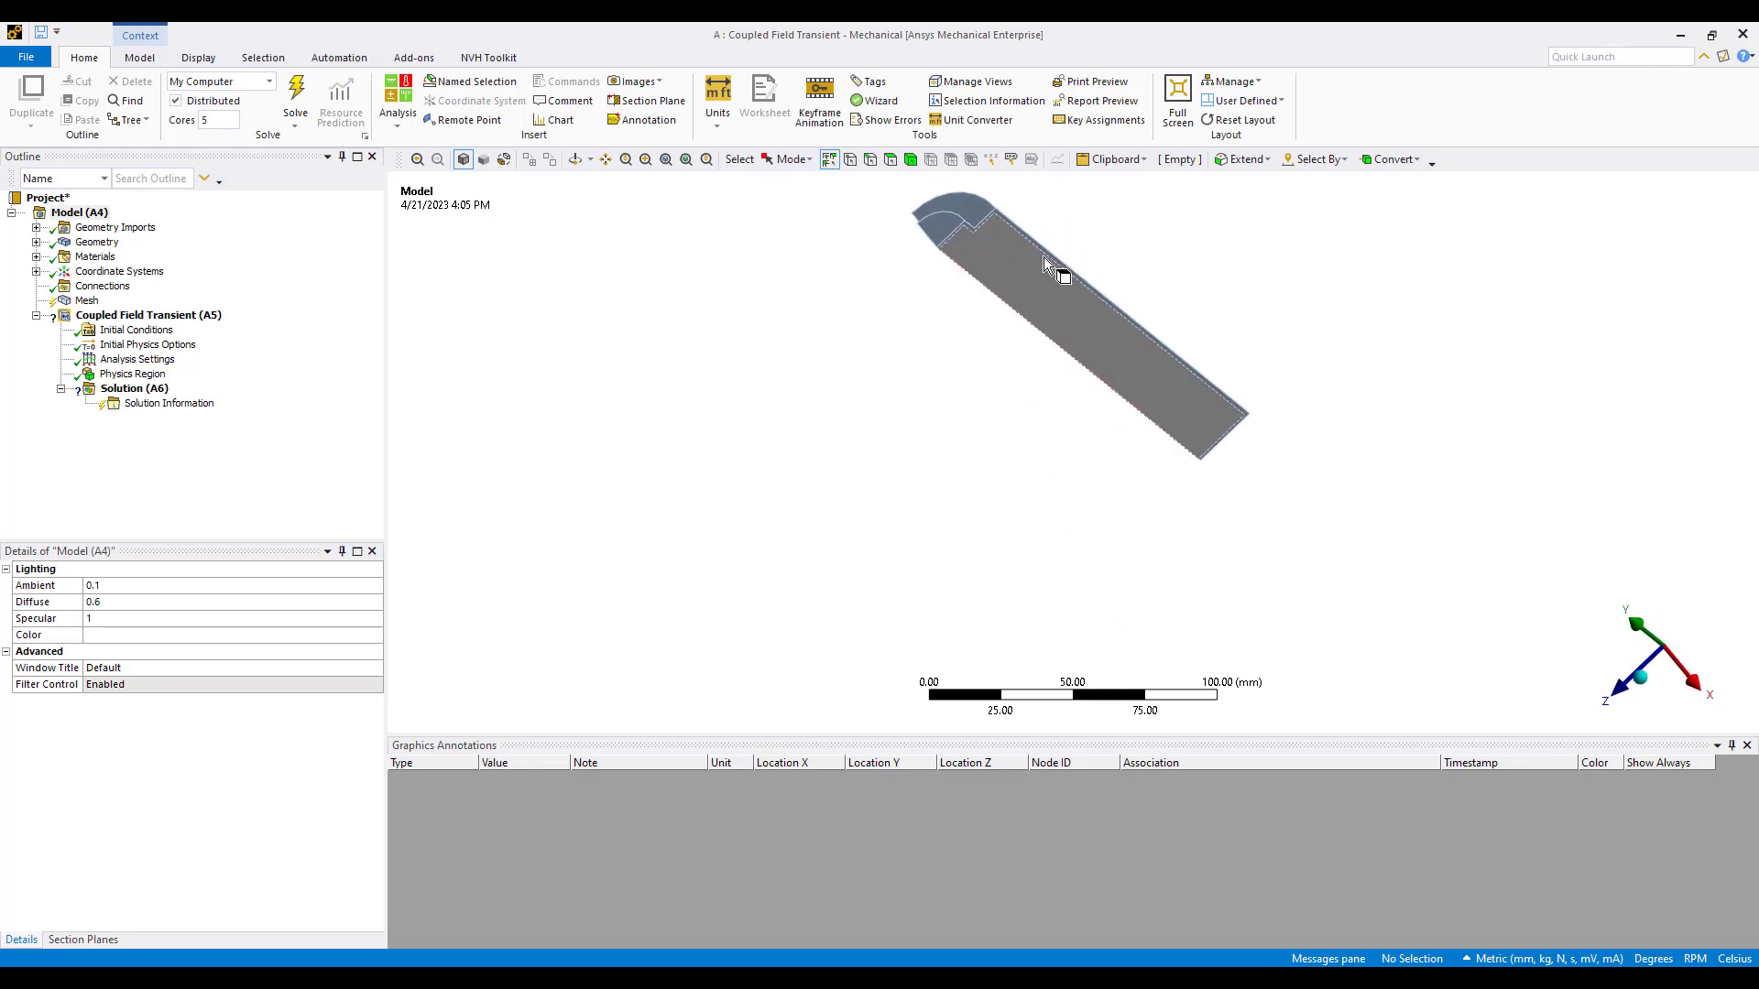
pyautogui.moveTo(1047, 261); pyautogui.dragTo(1311, 490, button='right')
pyautogui.moveTo(1312, 490); pyautogui.dragTo(952, 200, button='middle')
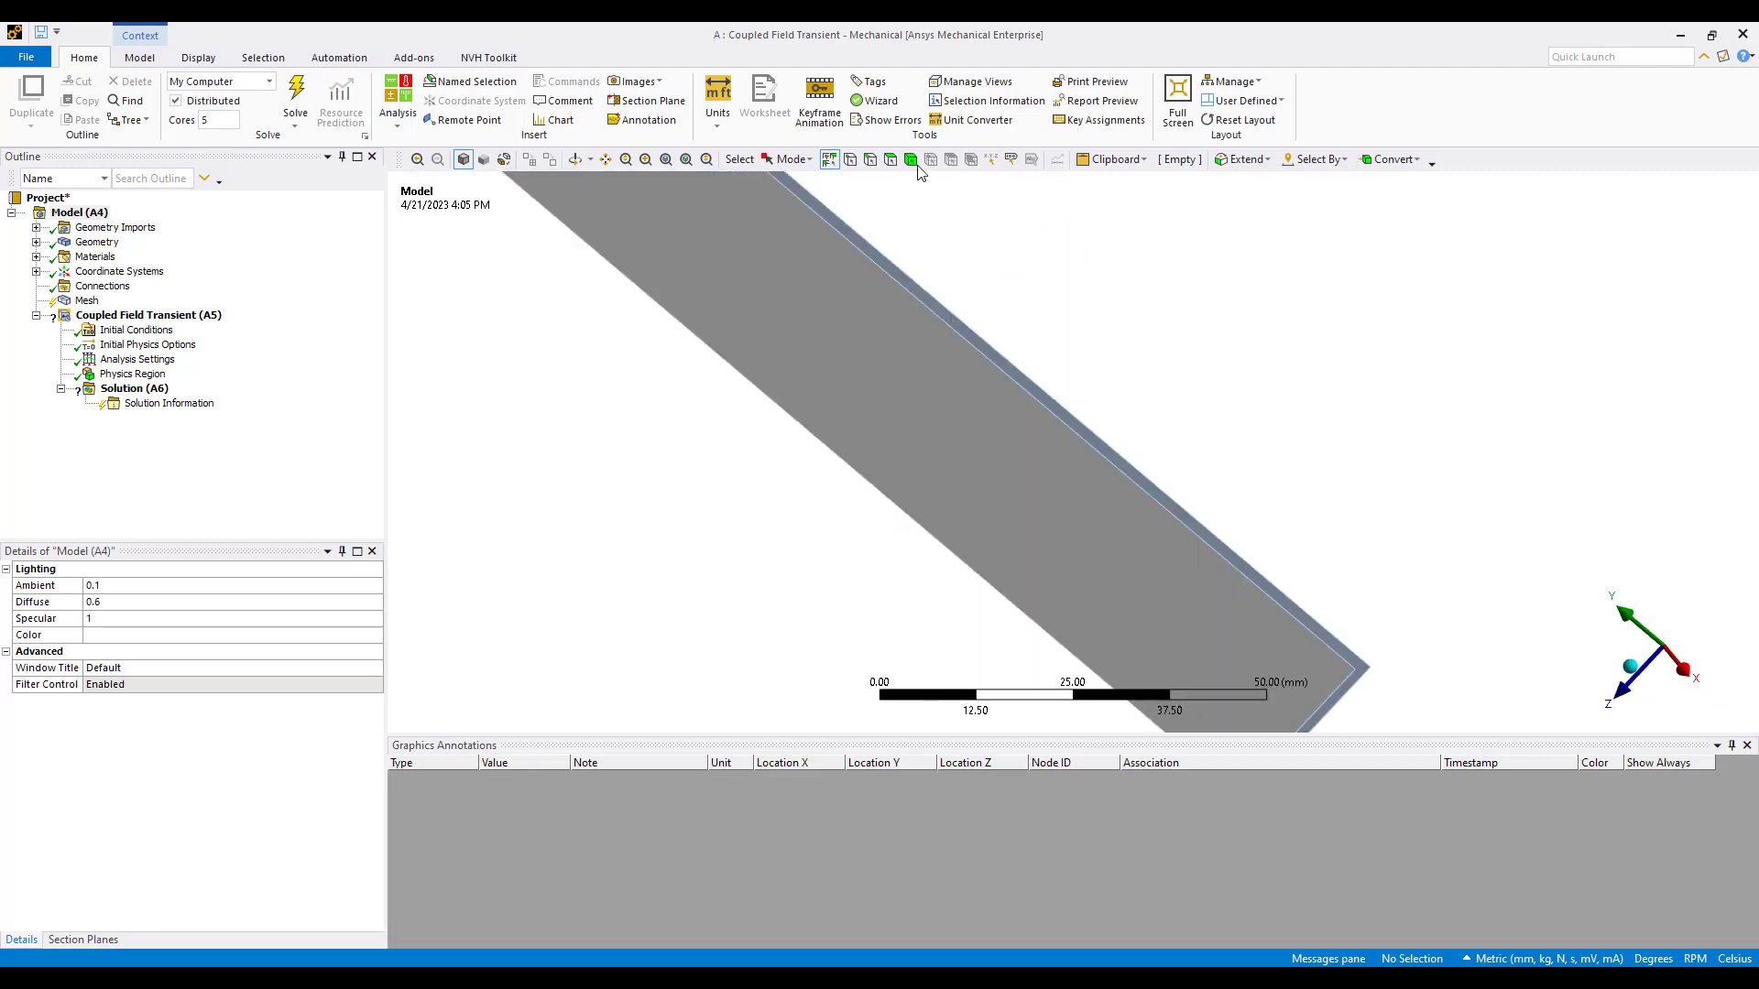
# Select the solid inner body and the thin outer can body in turn to examine each one's shape
pyautogui.click(909, 159)
pyautogui.click(893, 341)
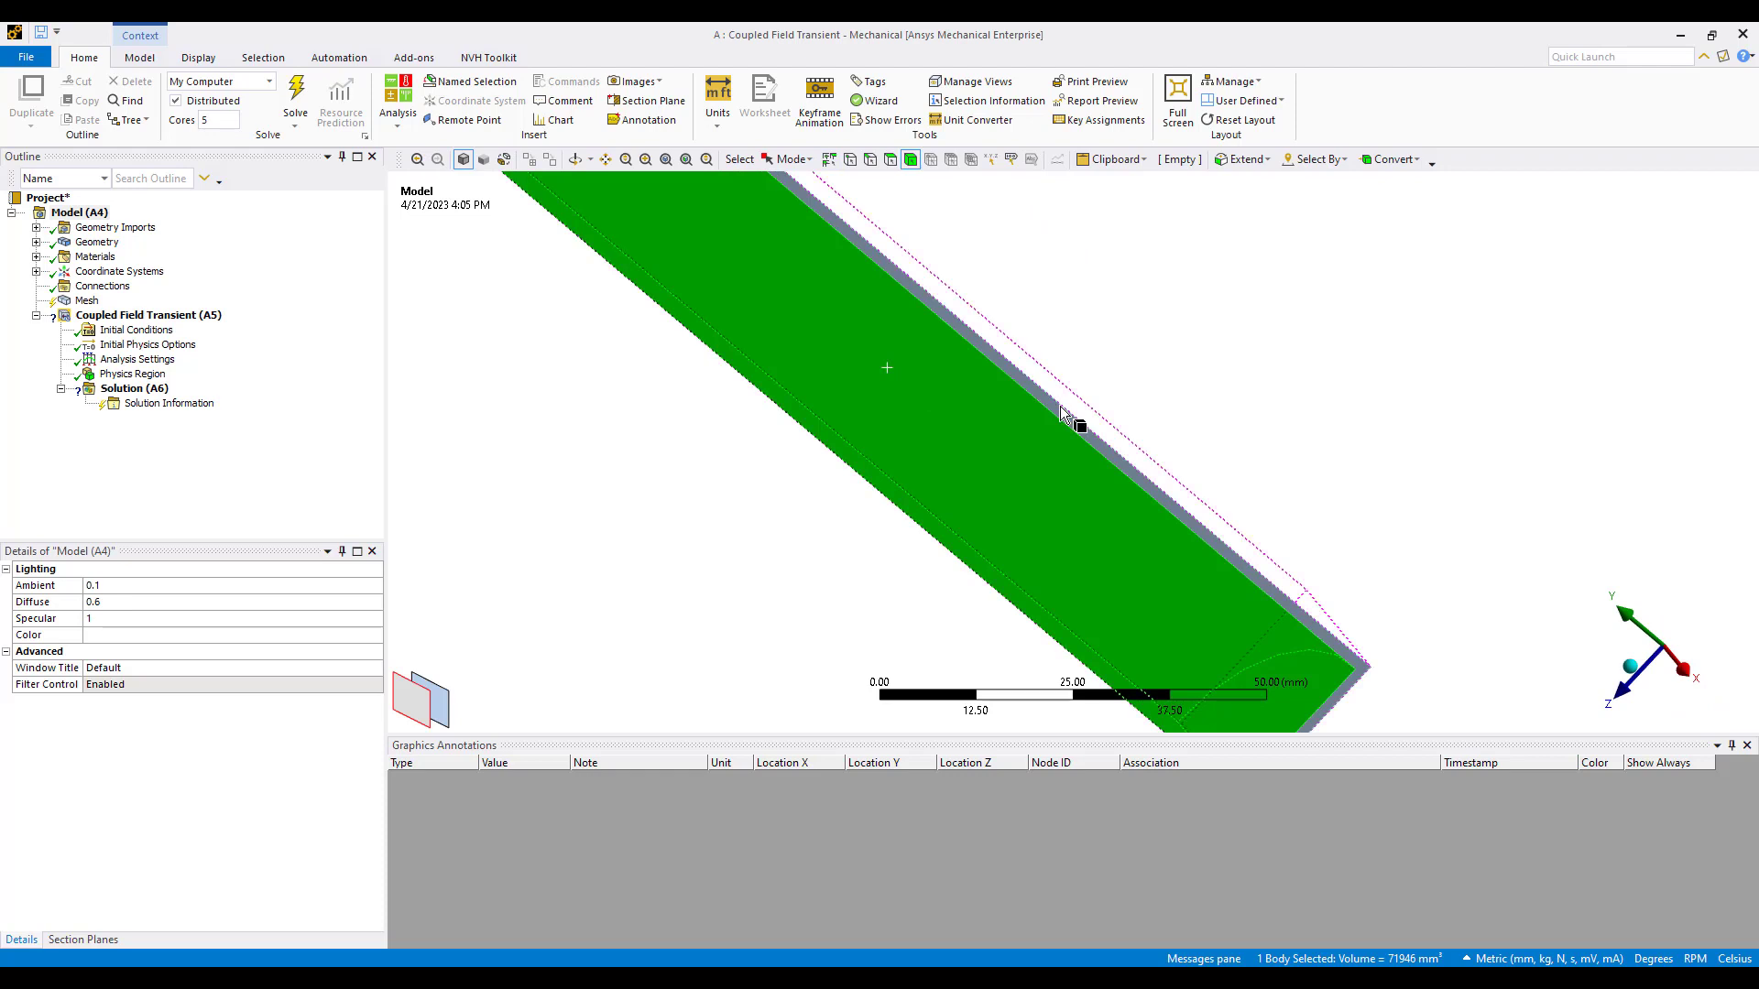
pyautogui.moveTo(1059, 405); pyautogui.dragTo(876, 321, button='middle')
pyautogui.scroll(-3, 941, 414)
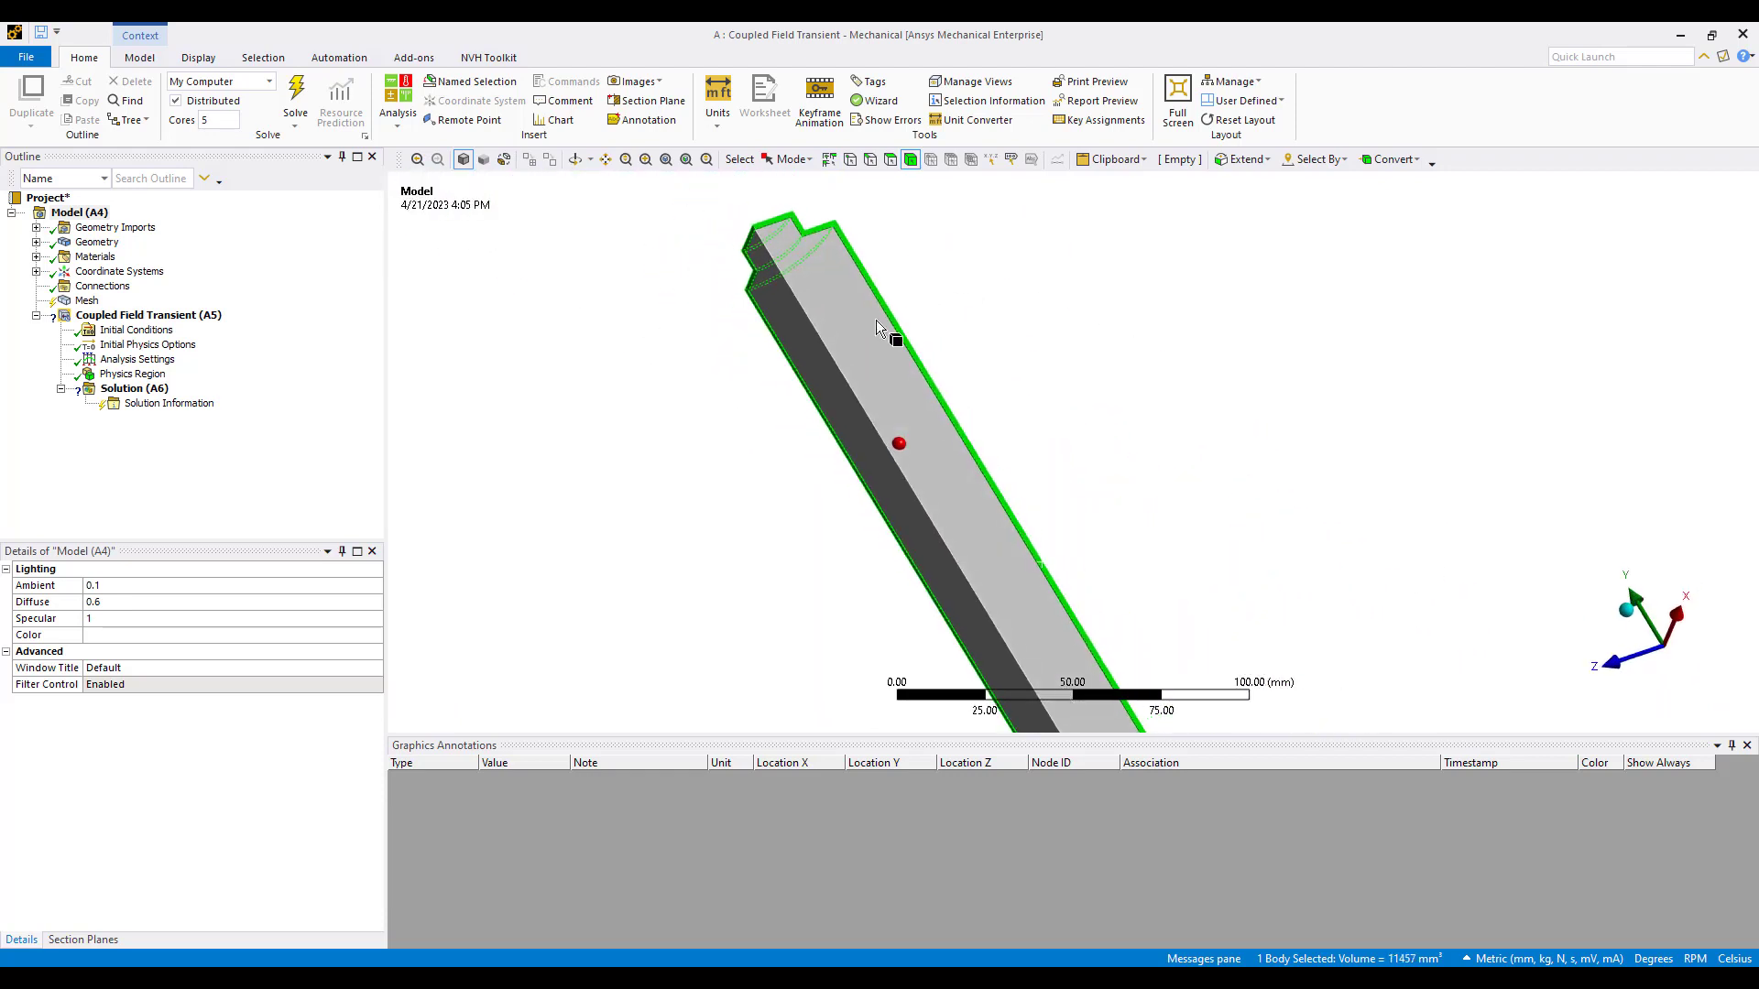
pyautogui.moveTo(974, 496); pyautogui.dragTo(946, 472, button='middle')
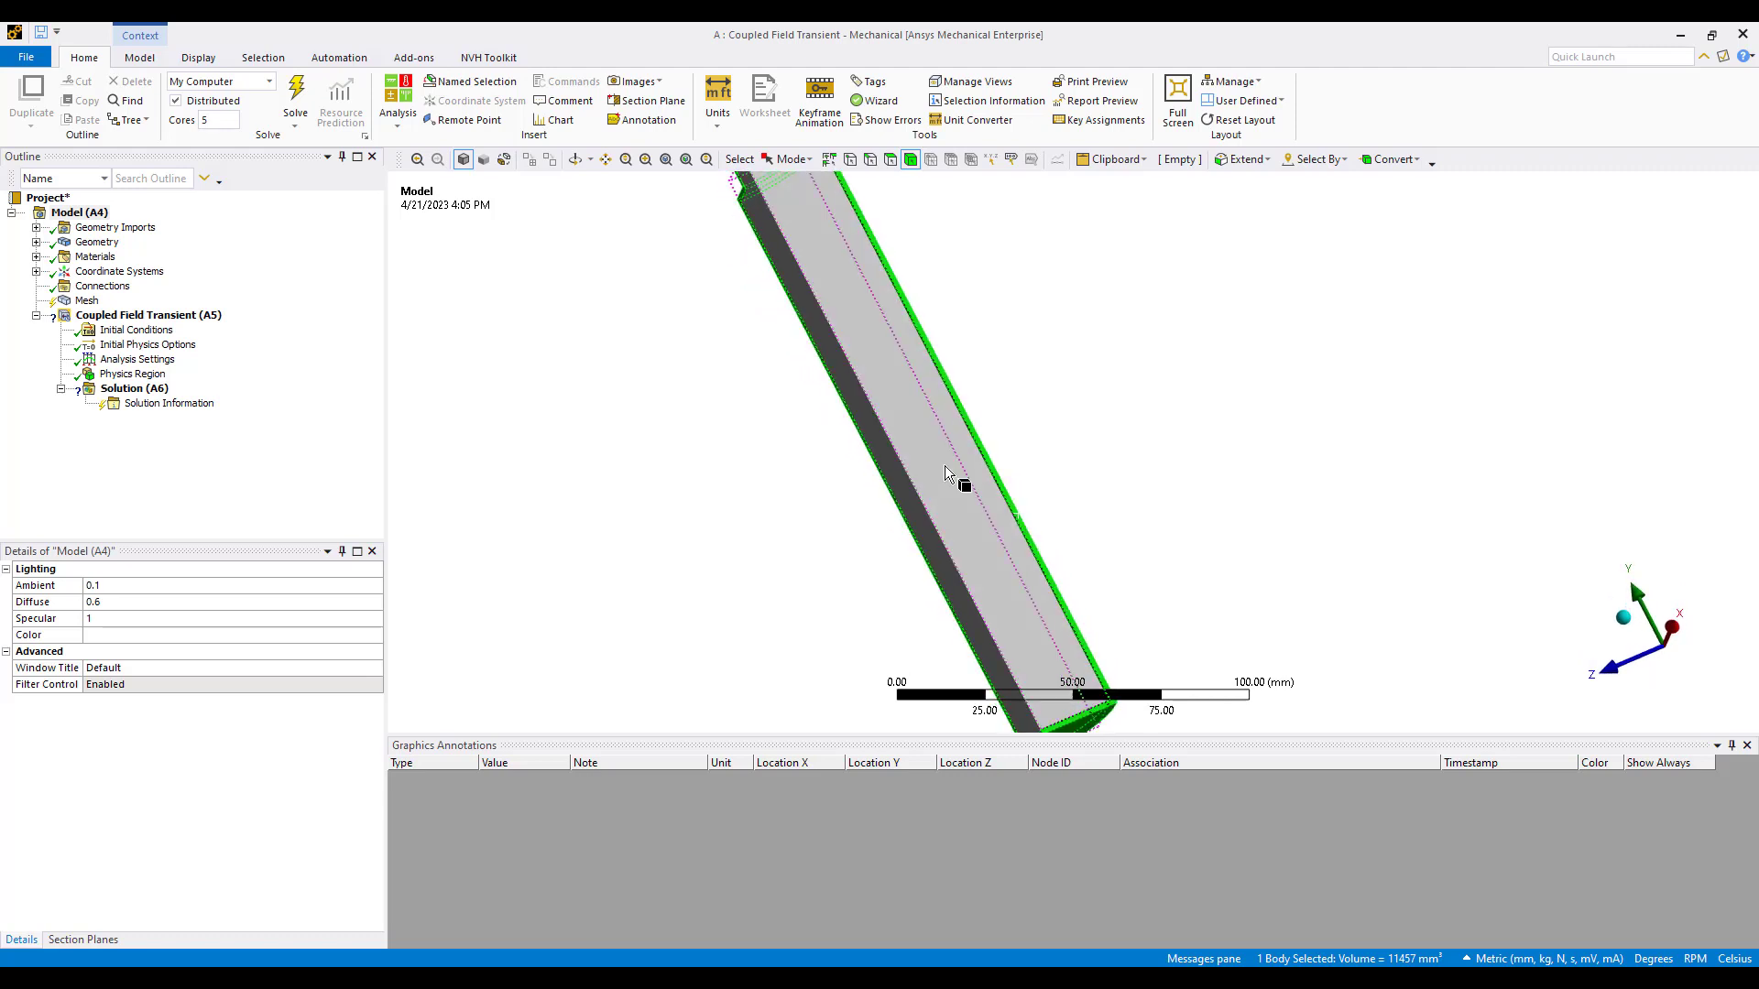
pyautogui.scroll(-2, 1020, 528)
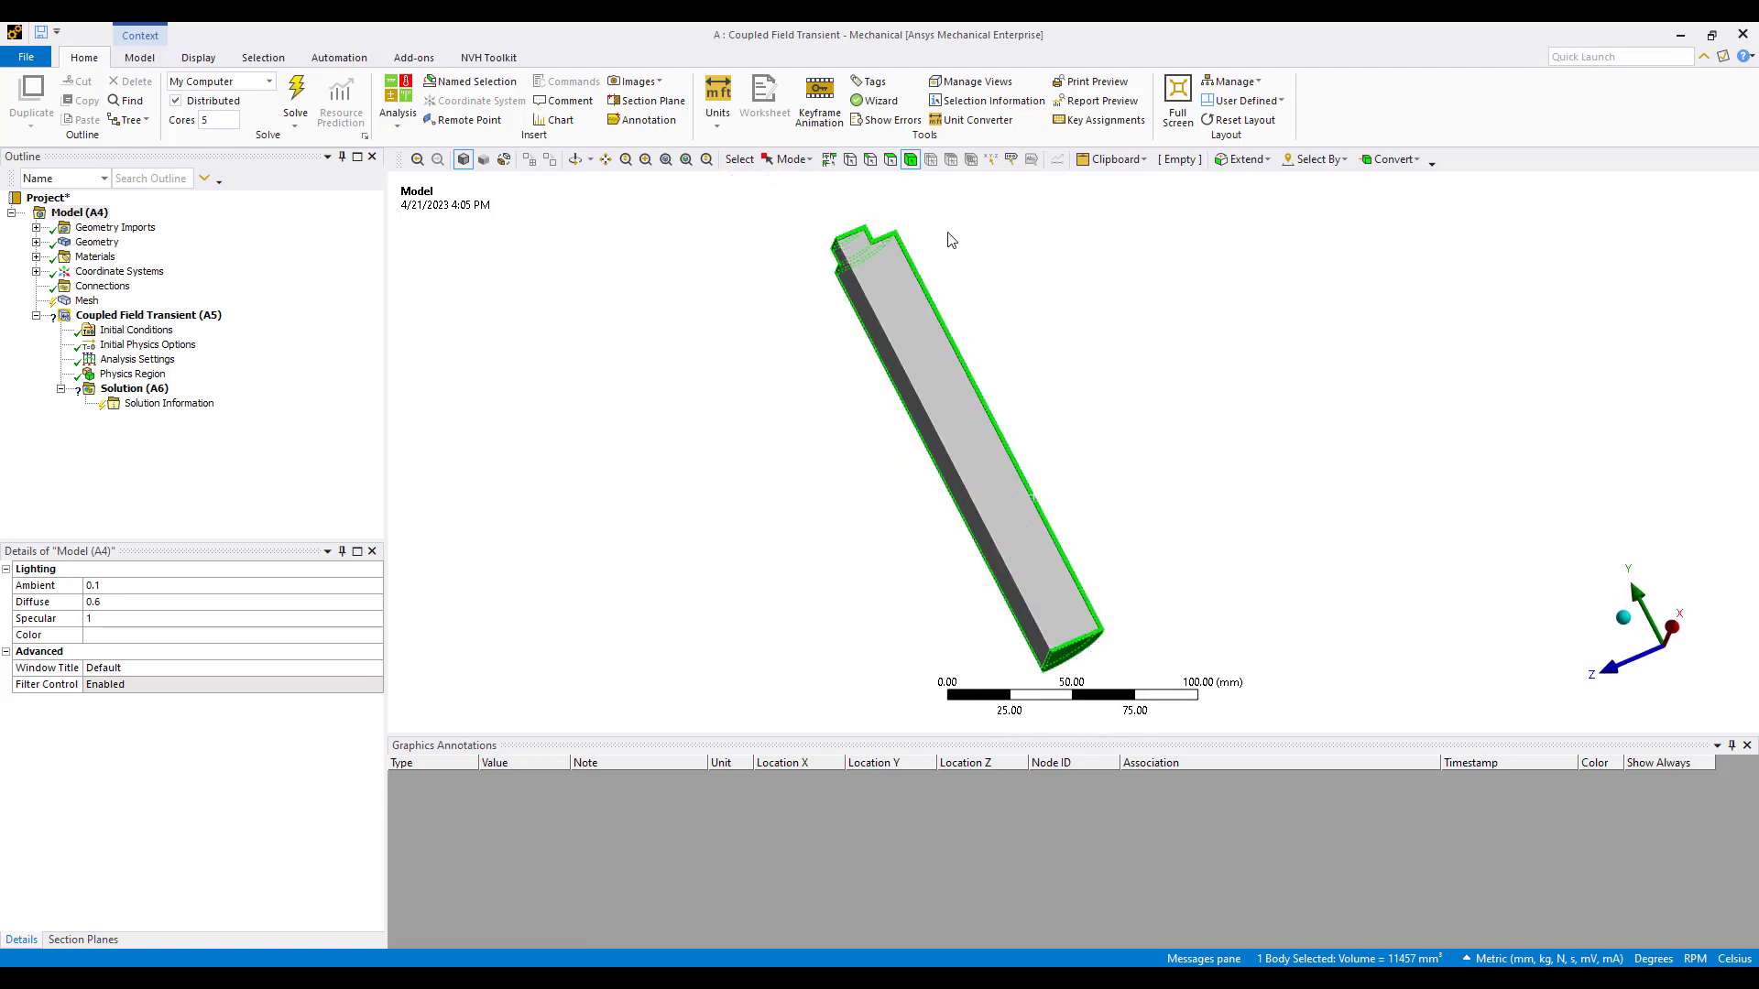
pyautogui.moveTo(947, 233); pyautogui.dragTo(916, 311, button='middle')
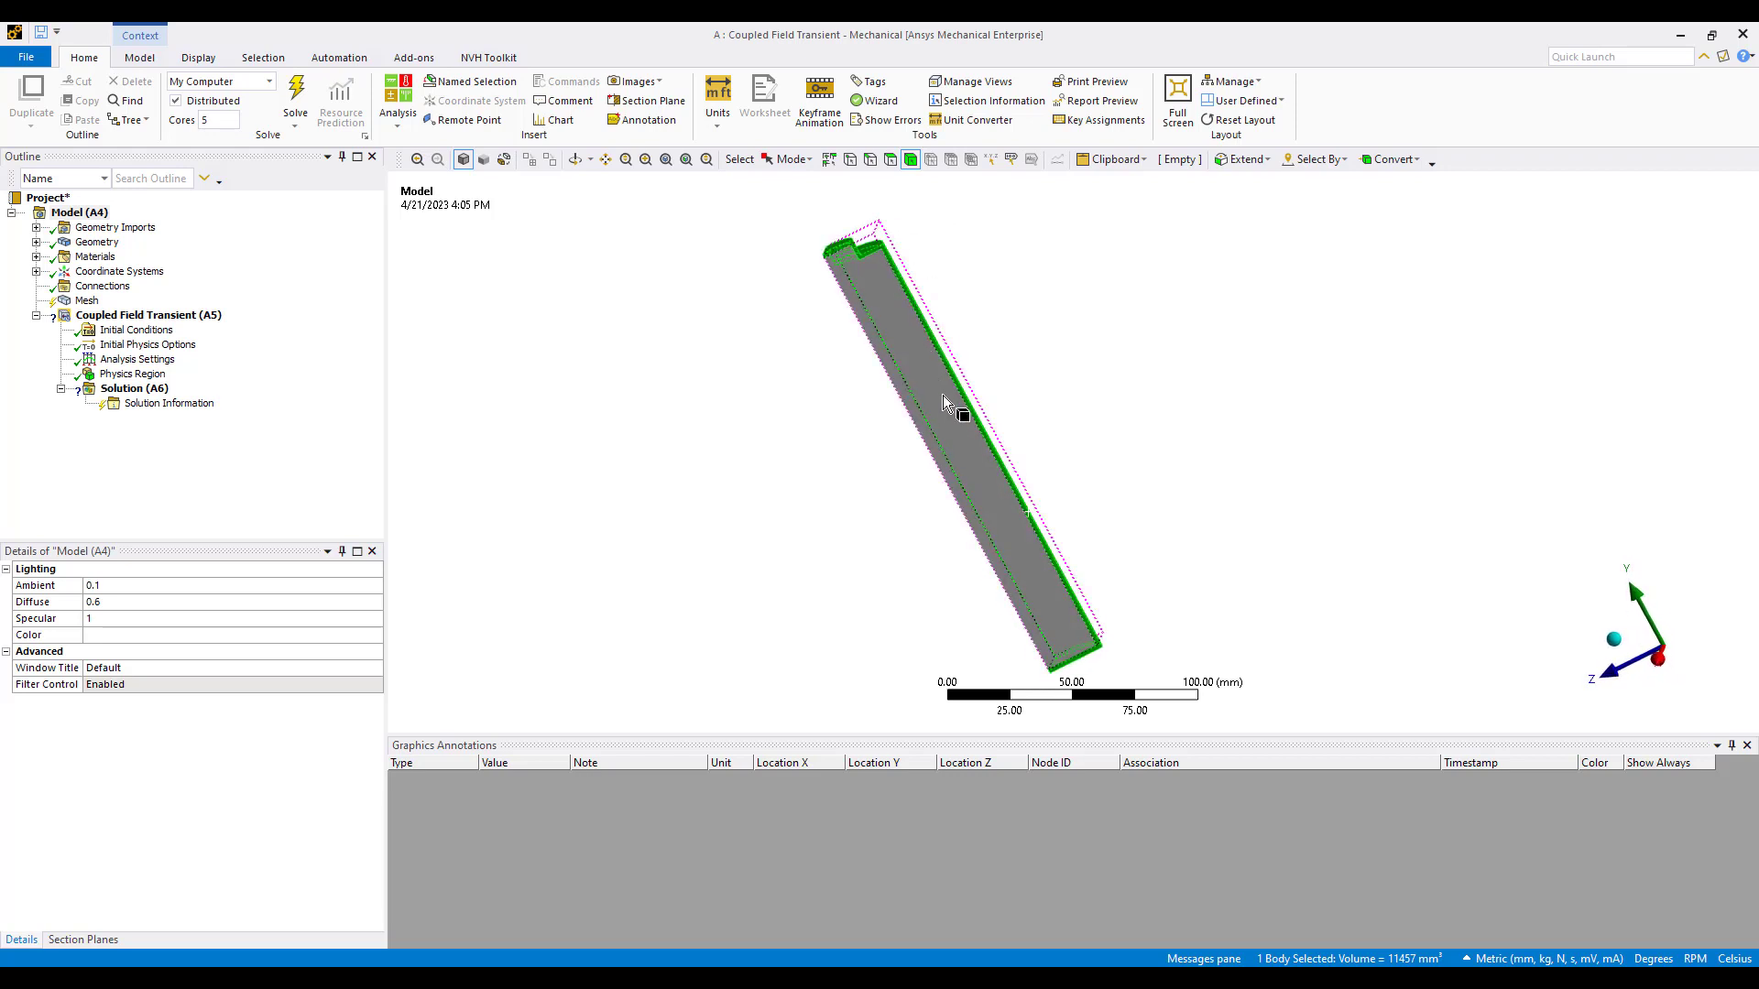
# Assign the material "Stainless steel, 316, annealed" to the Steel316Powder\Solid11 body of HIPModel
pyautogui.click(36, 242)
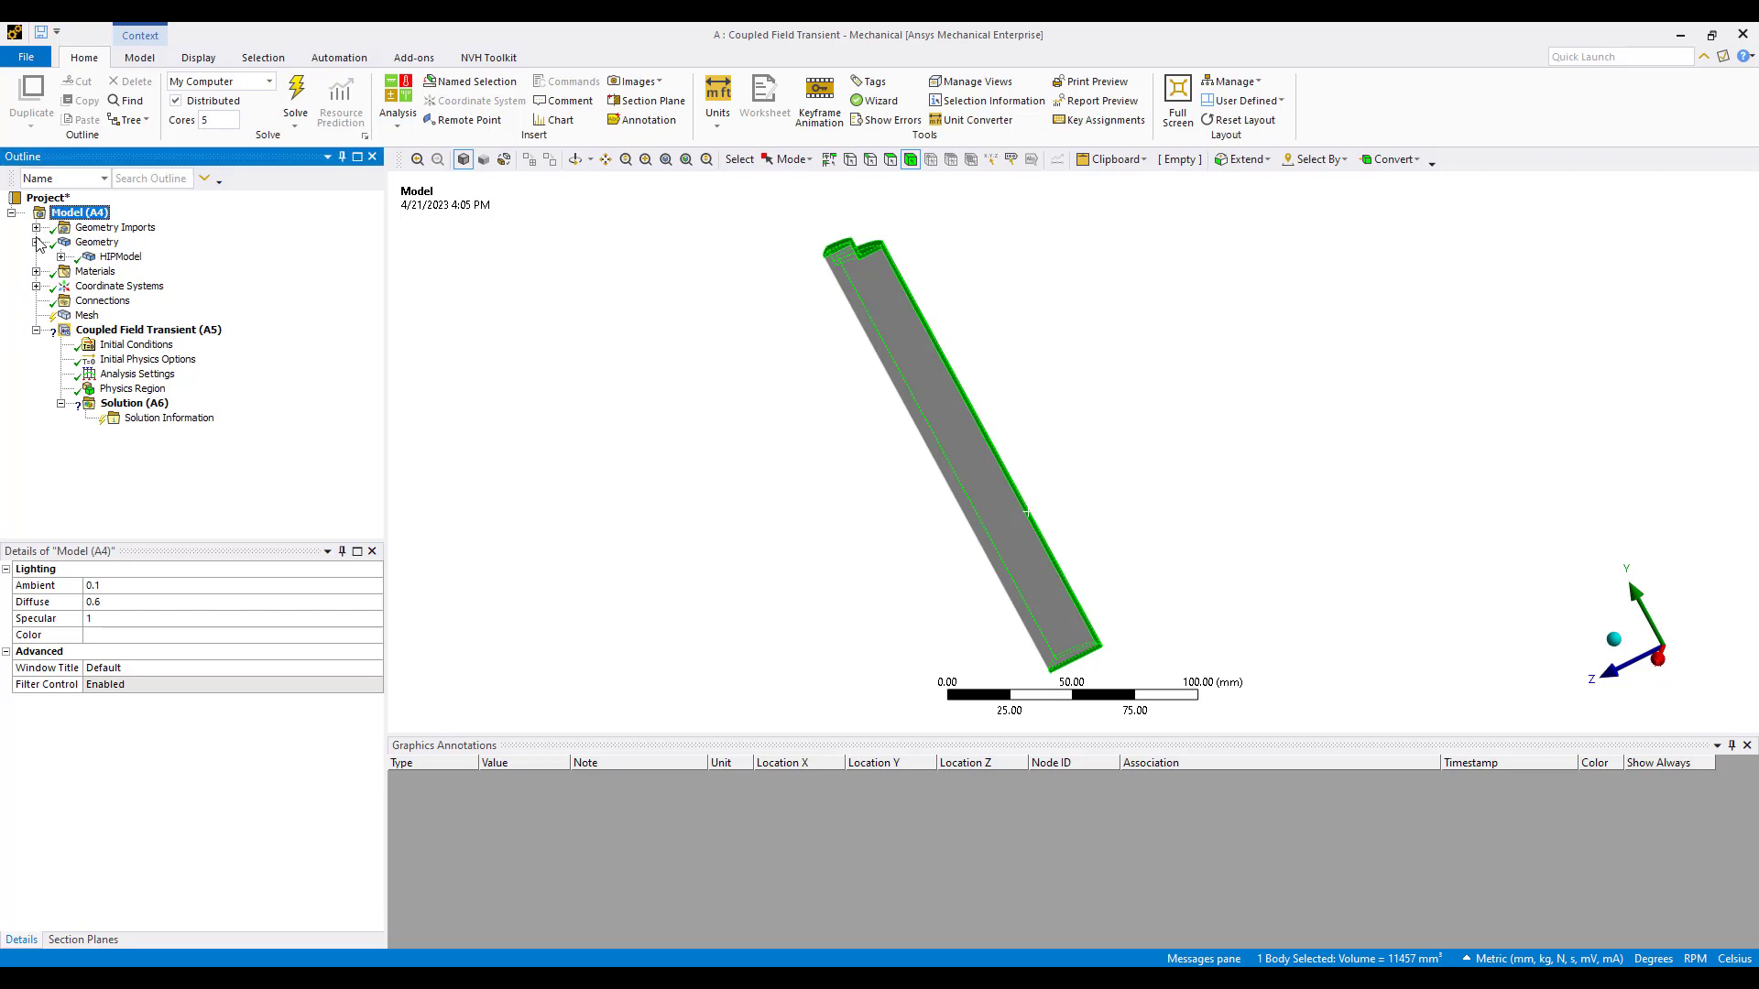
pyautogui.click(60, 256)
pyautogui.click(119, 272)
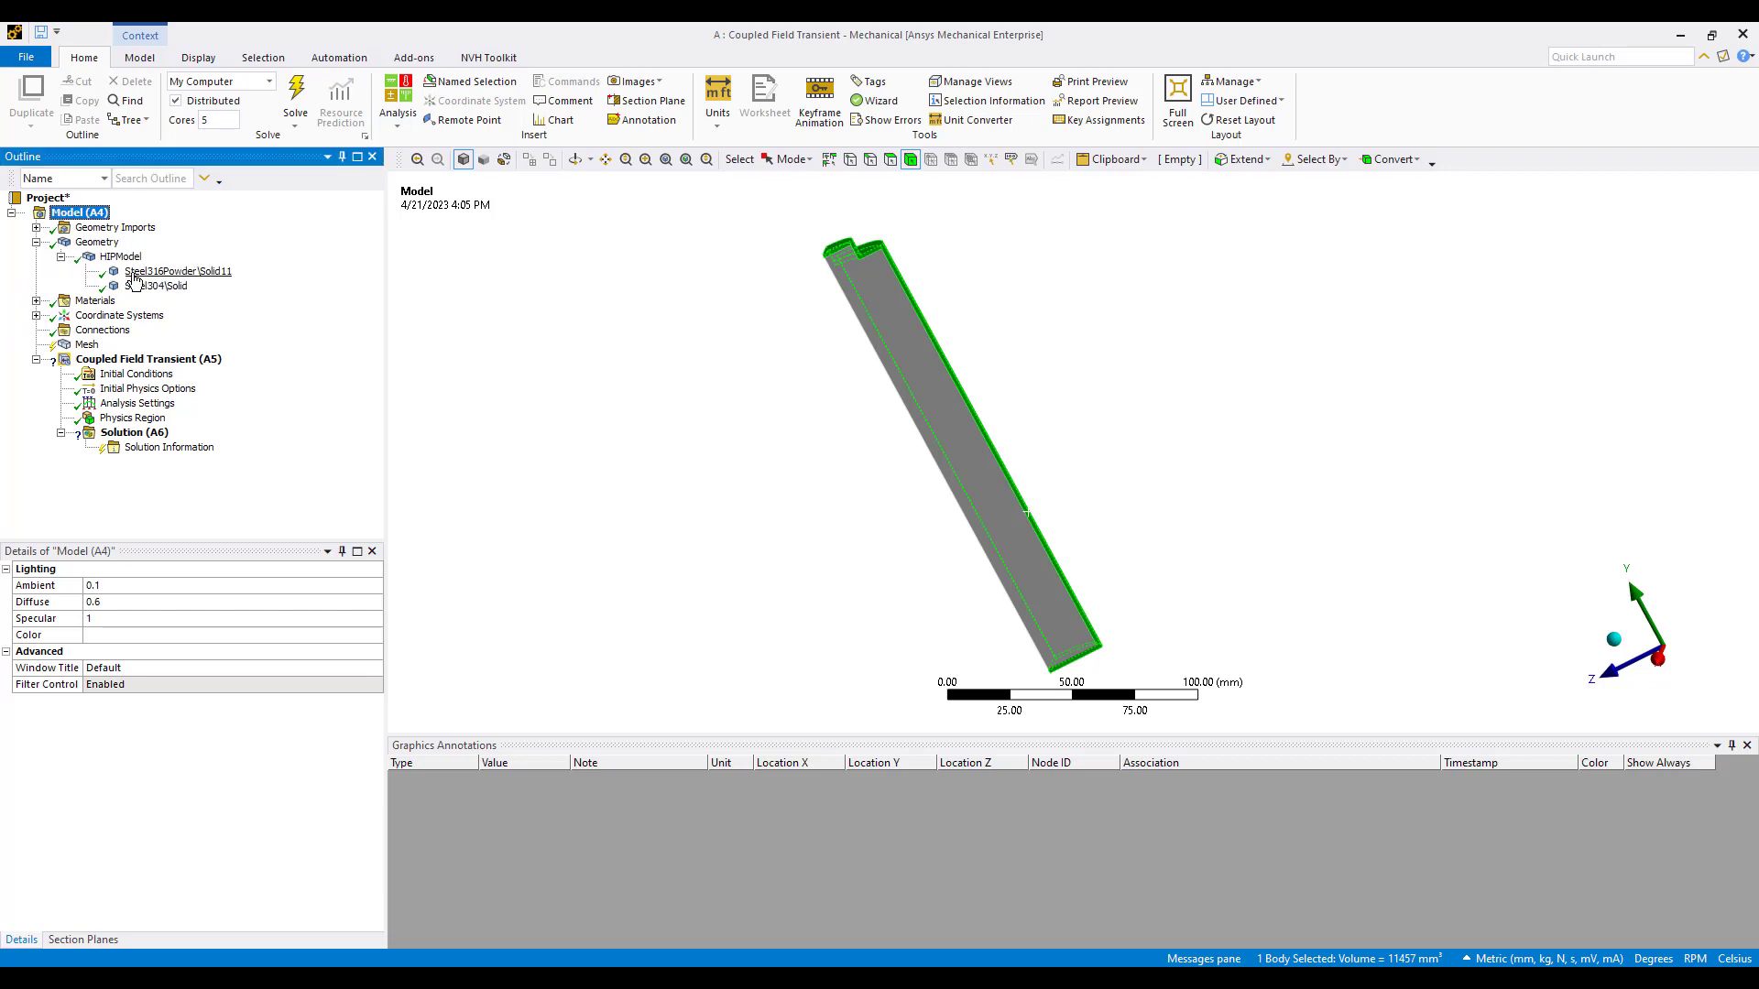
pyautogui.click(645, 369)
pyautogui.click(151, 273)
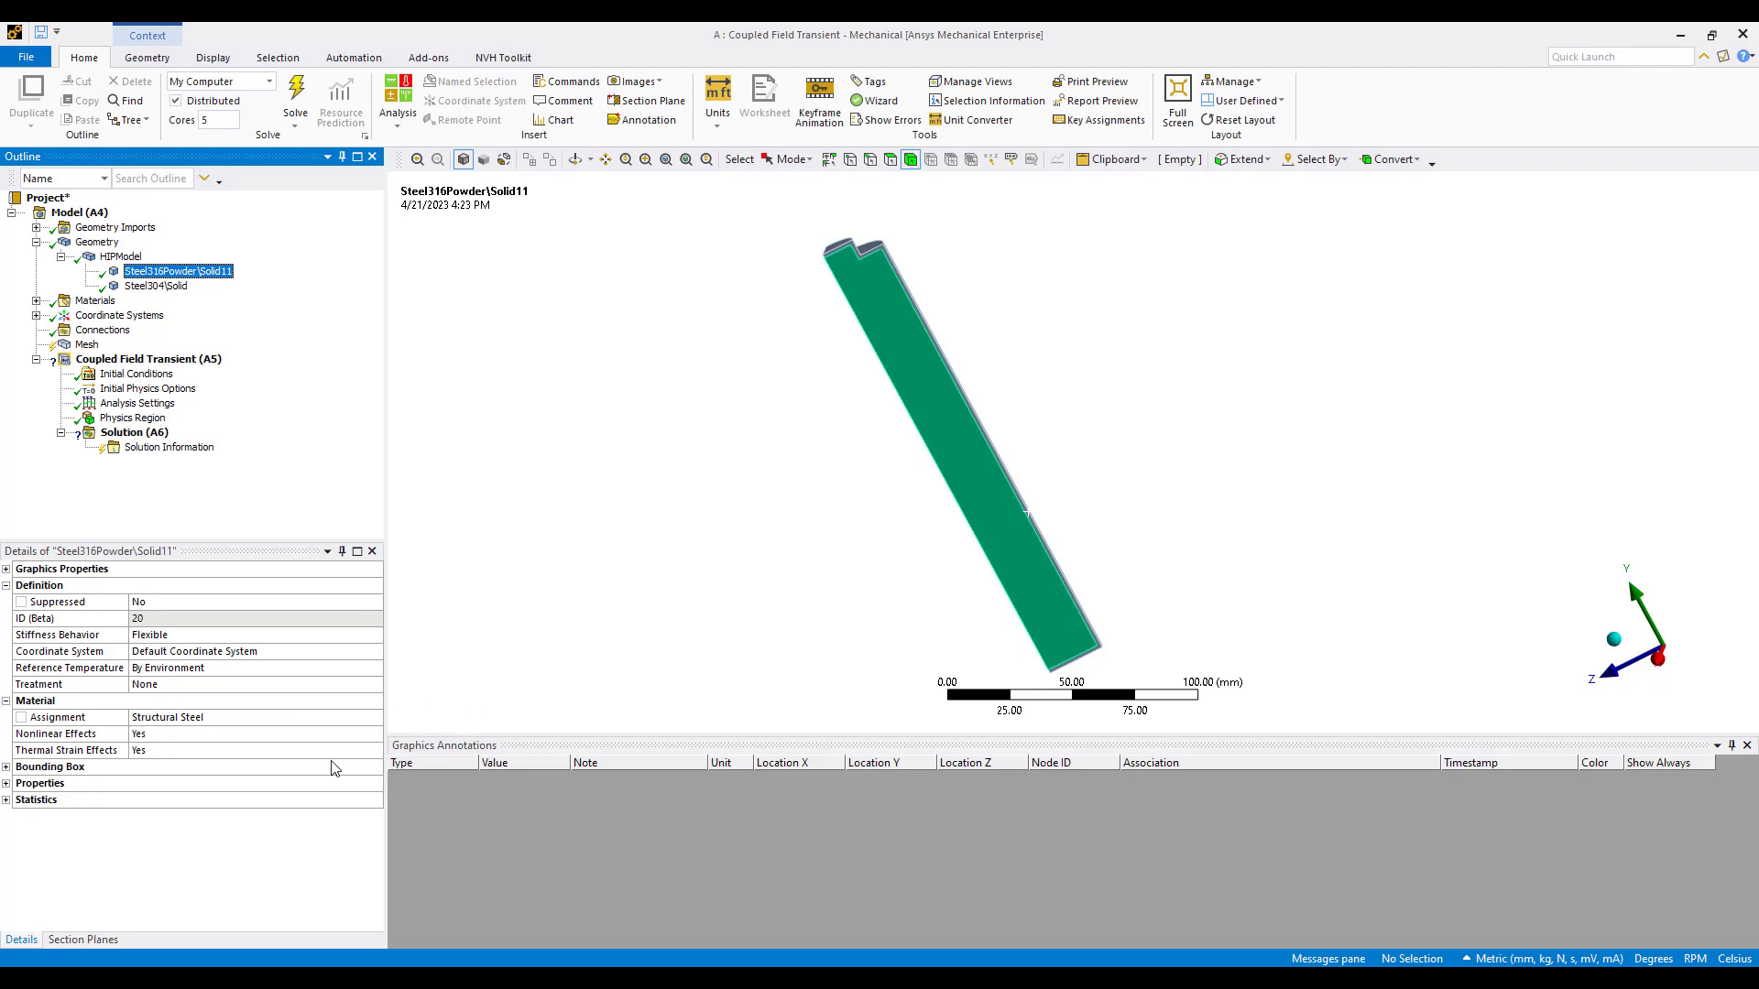
pyautogui.click(316, 719)
pyautogui.click(375, 717)
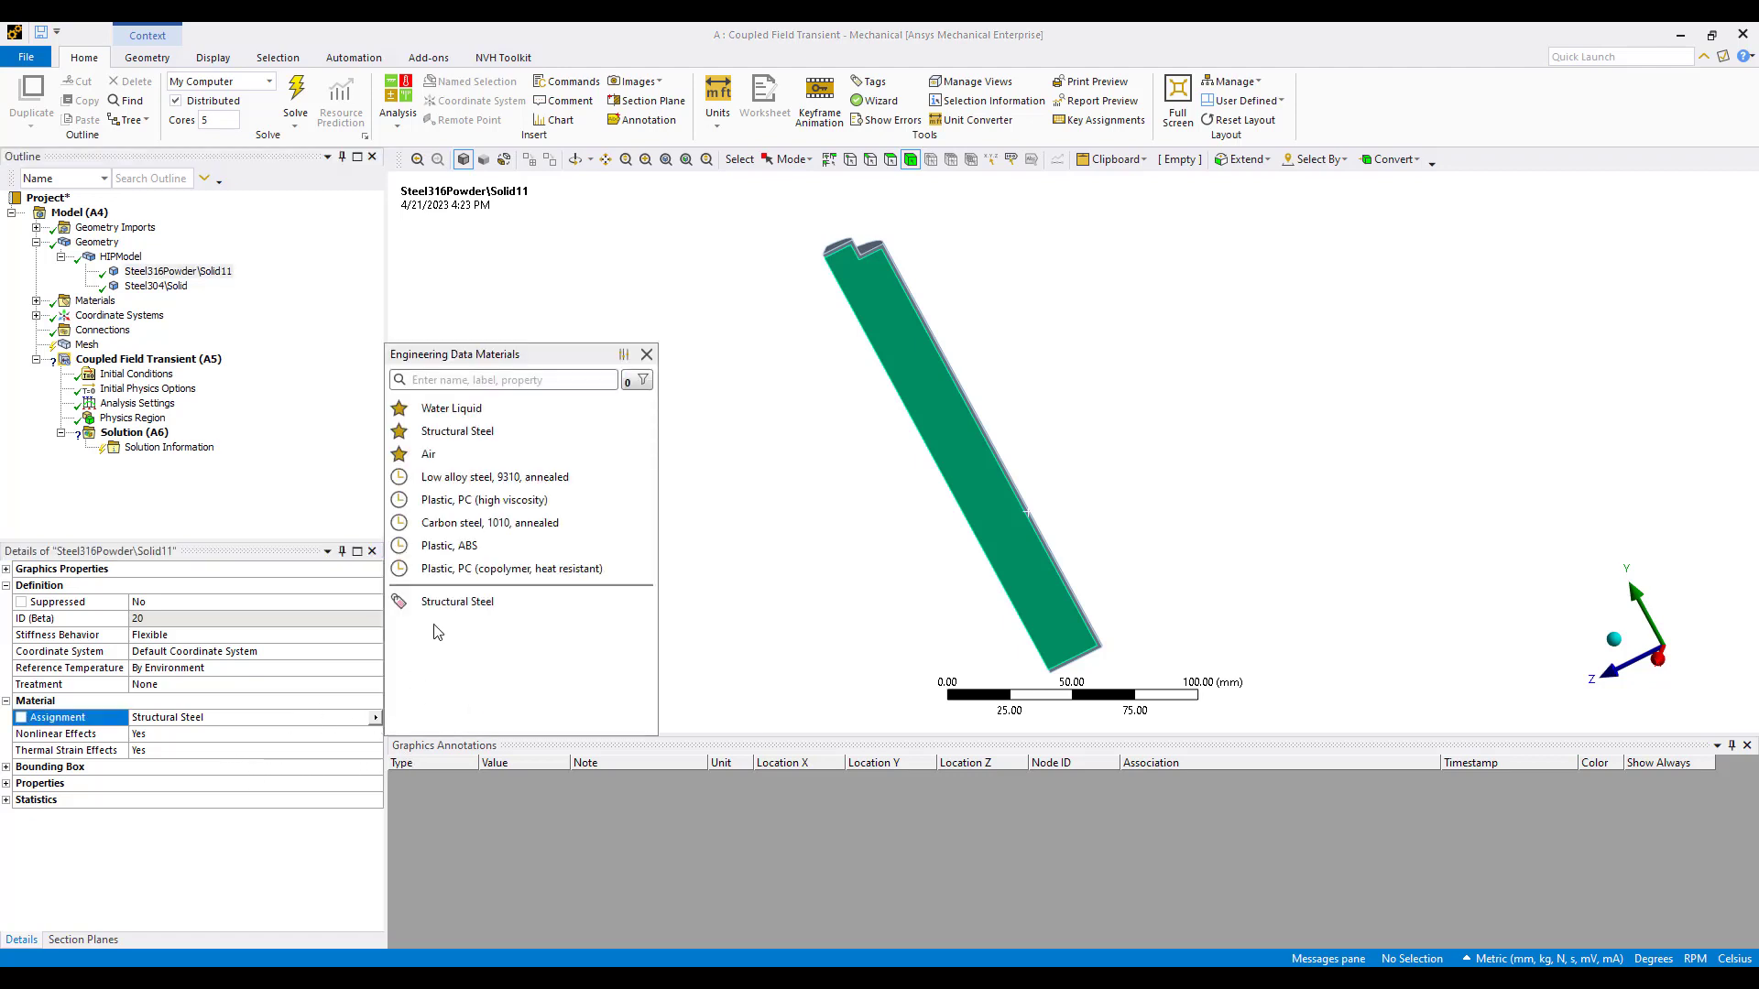
pyautogui.write('36')
pyautogui.press('BackSpace')
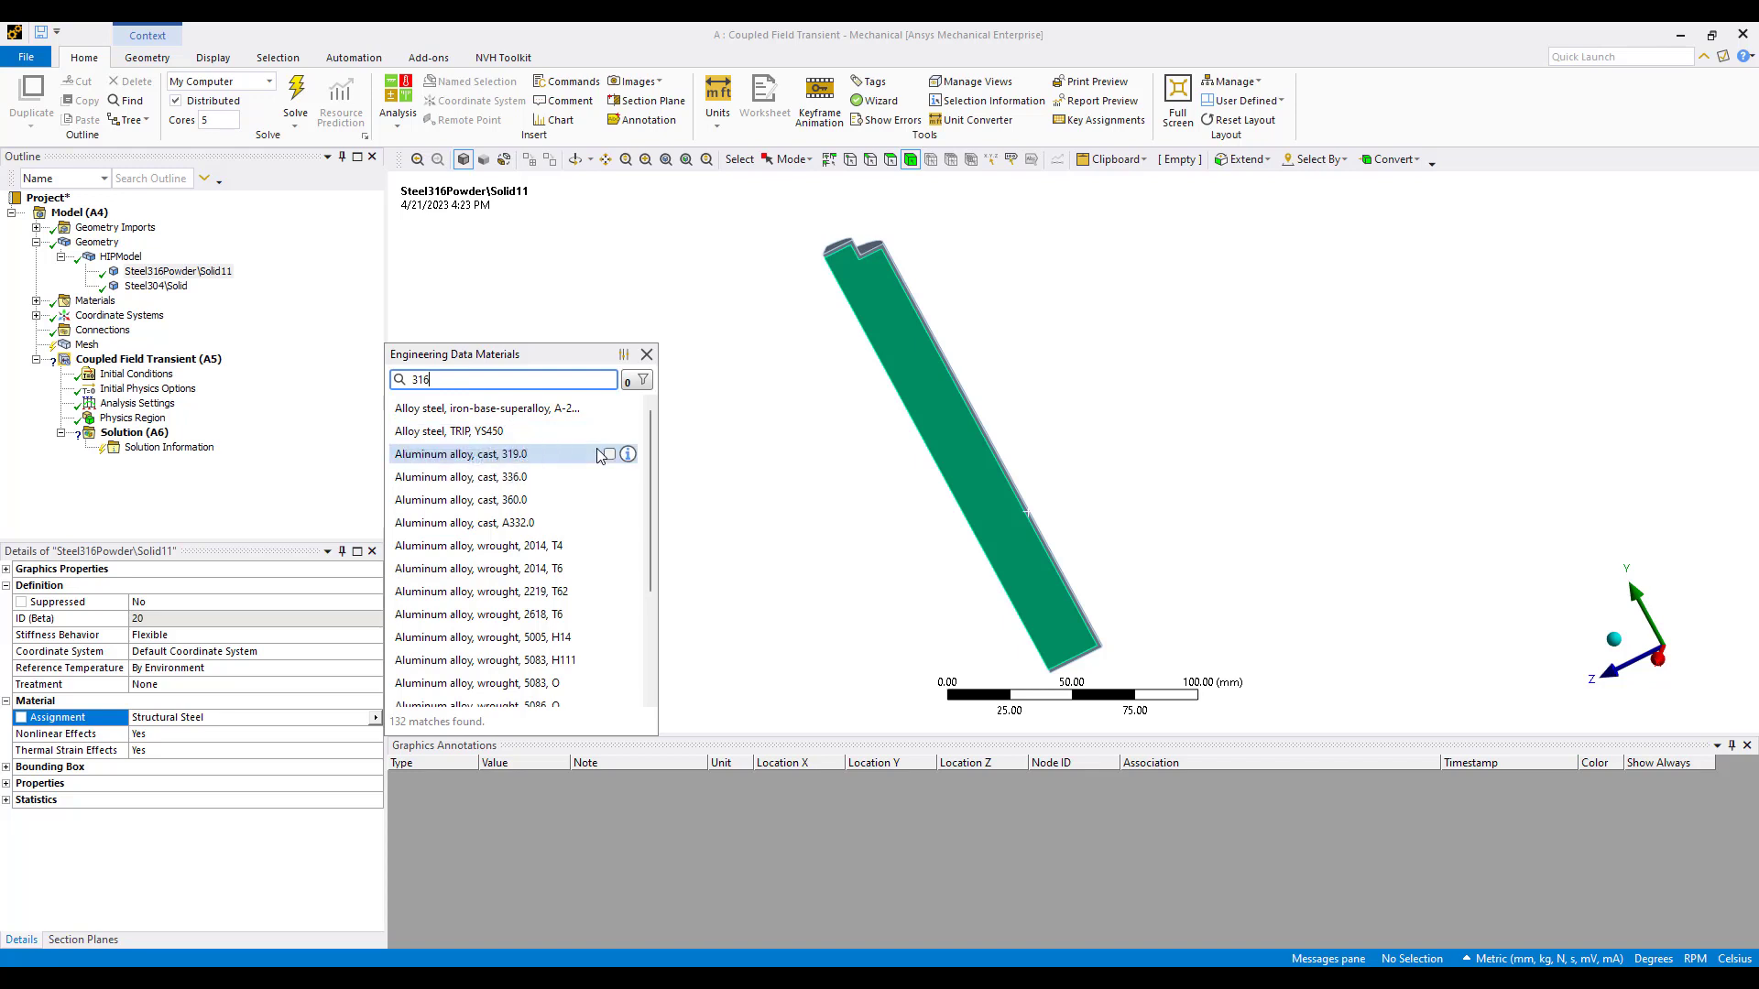
pyautogui.scroll(-3, 562, 549)
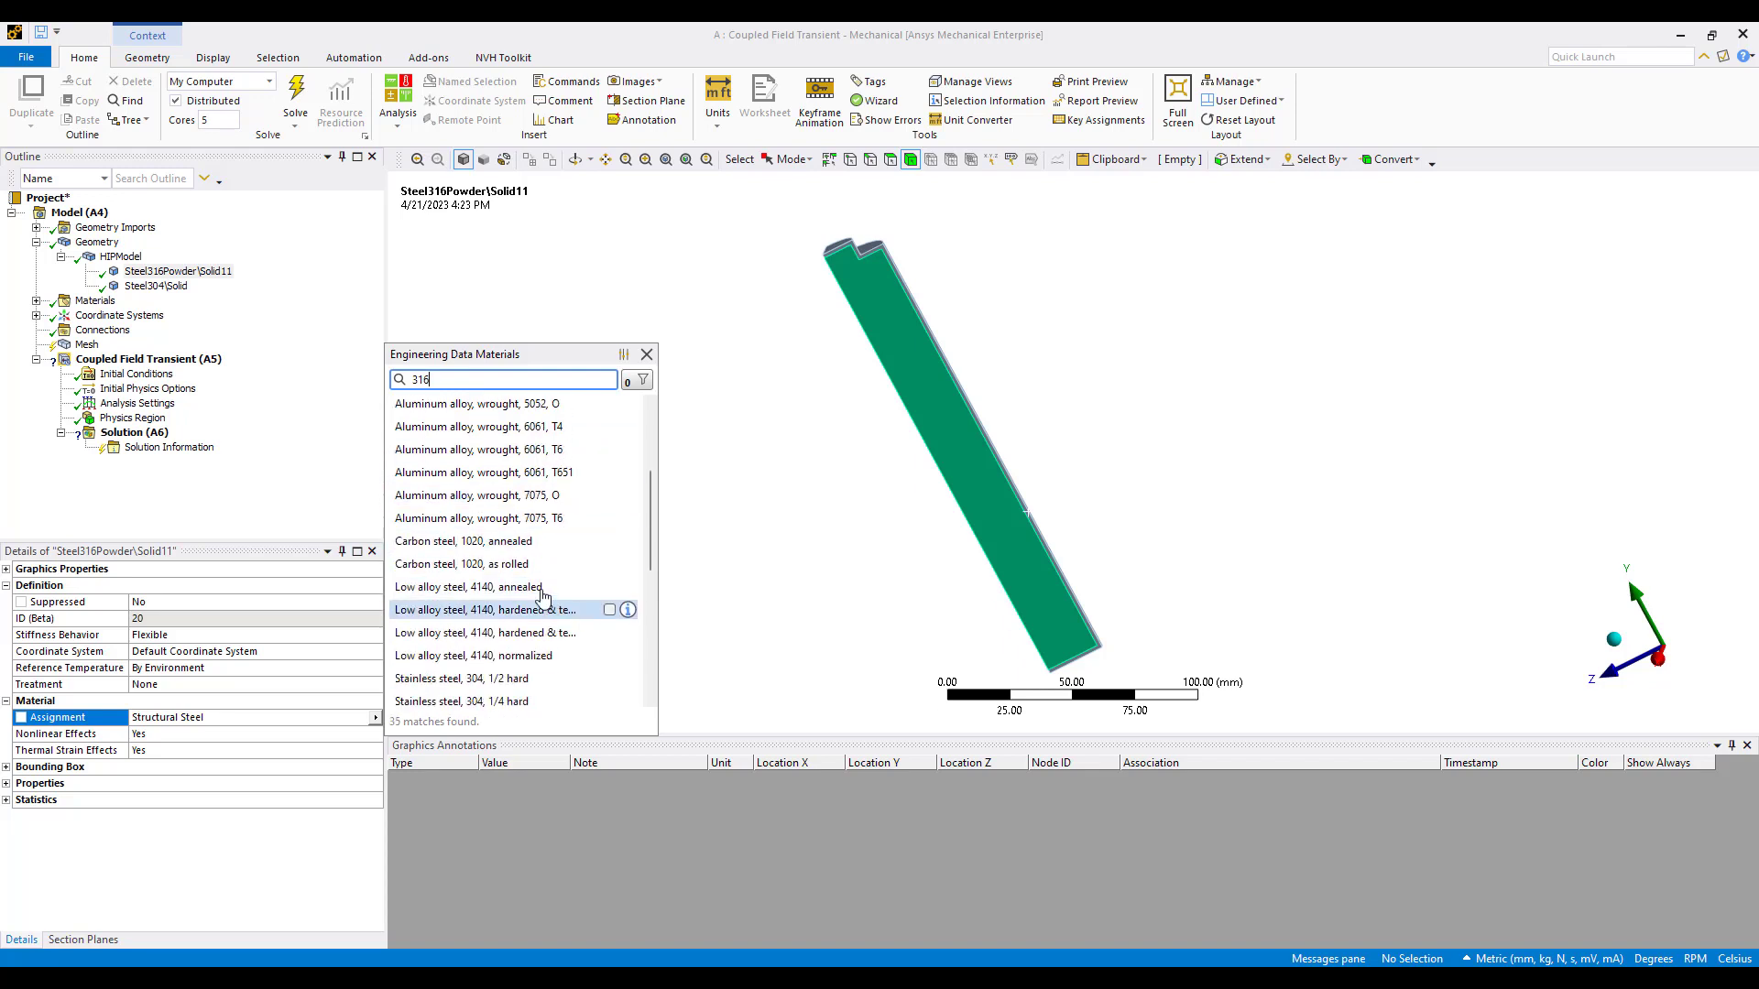
pyautogui.scroll(3, 540, 591)
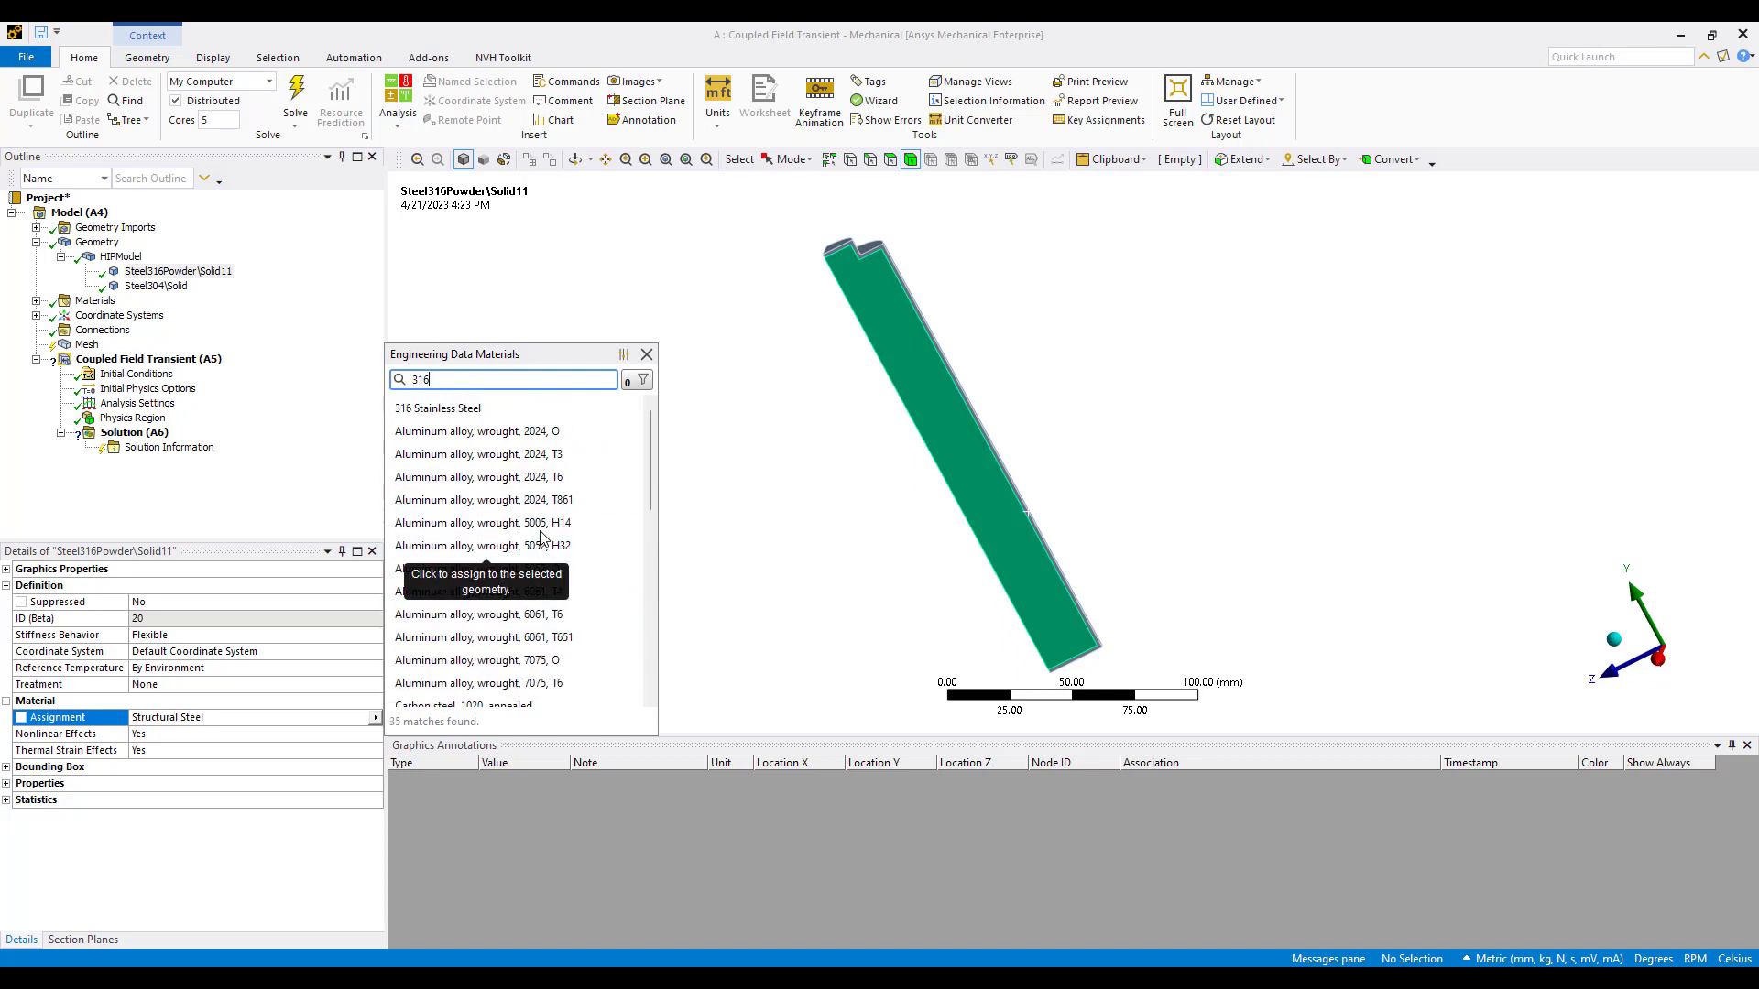
pyautogui.scroll(-4, 541, 568)
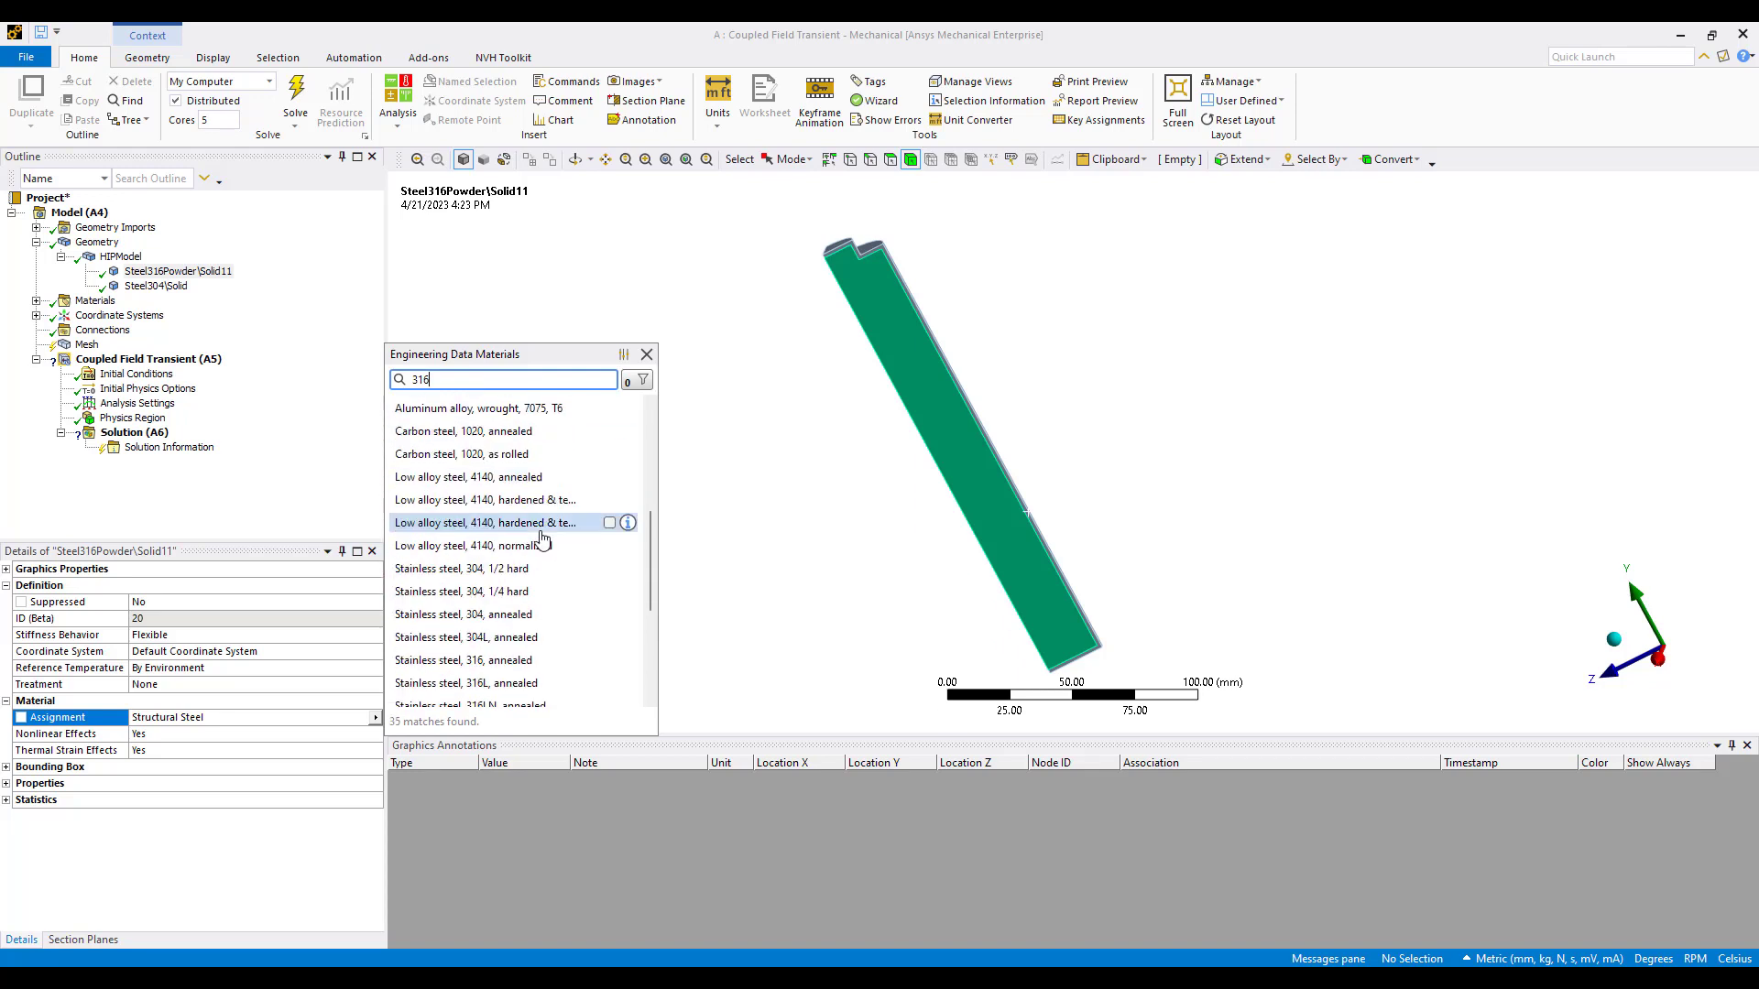
pyautogui.click(488, 660)
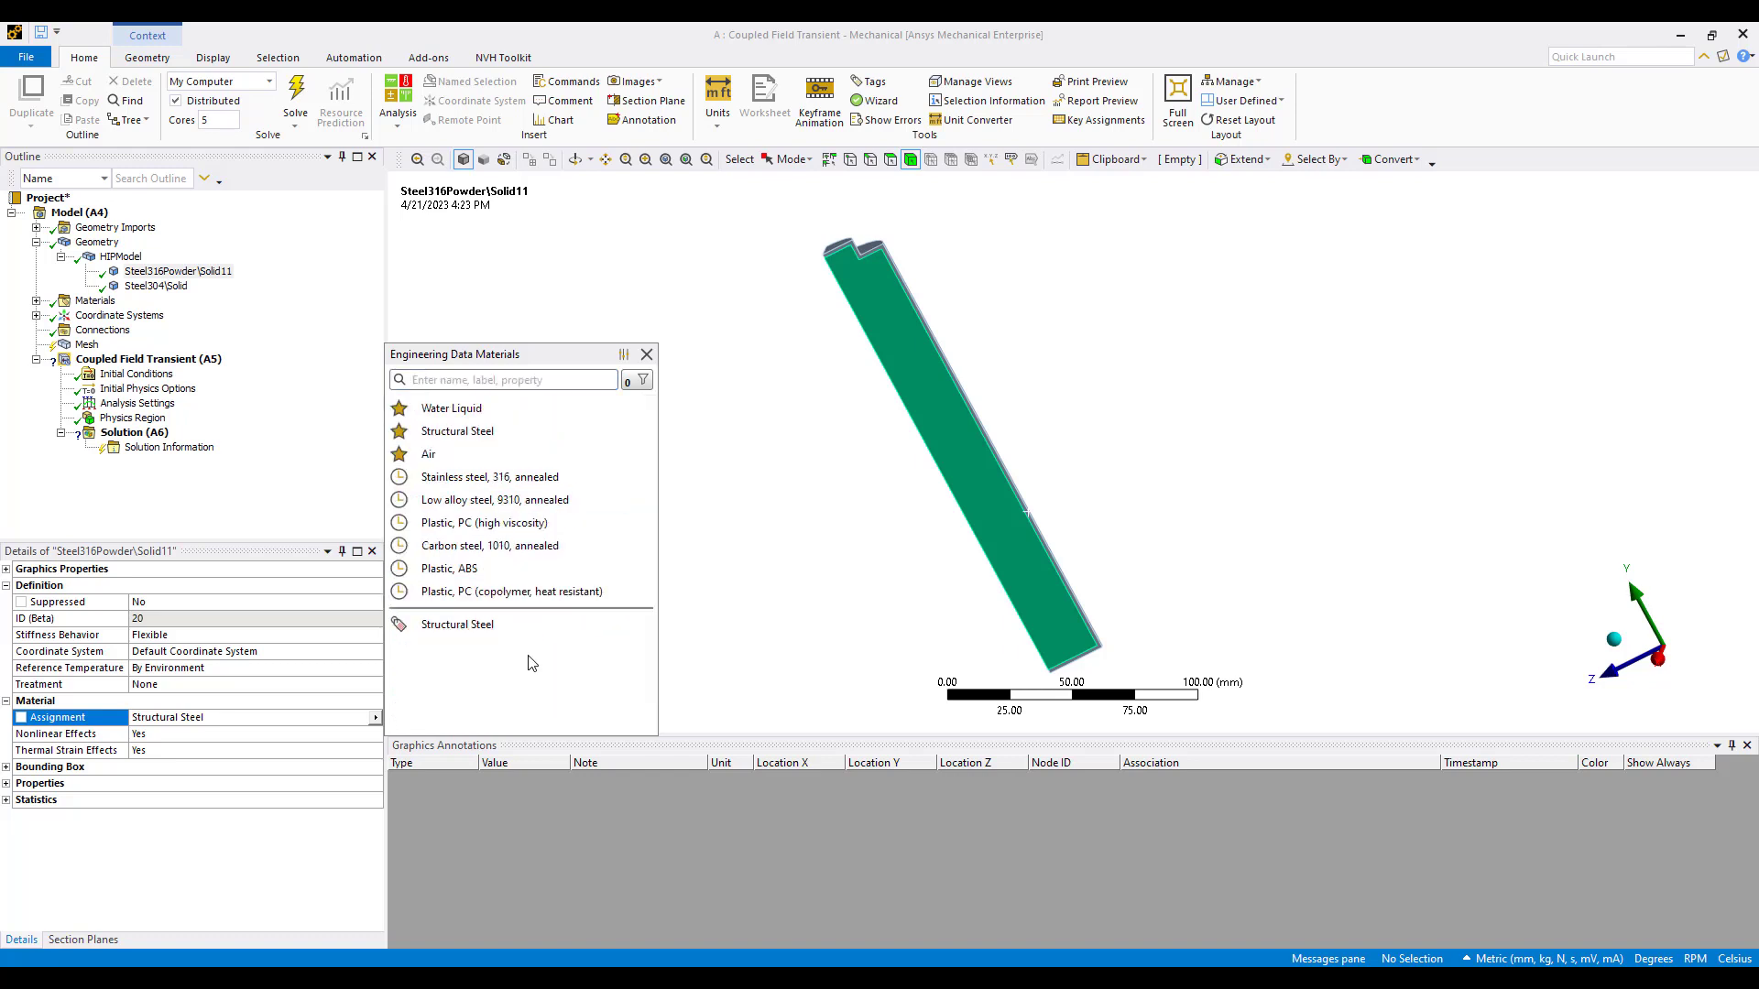
# Assign the material "Stainless steel, 304, 1/2 hard" to the Steel304\Solid body of HIPModel
pyautogui.click(153, 286)
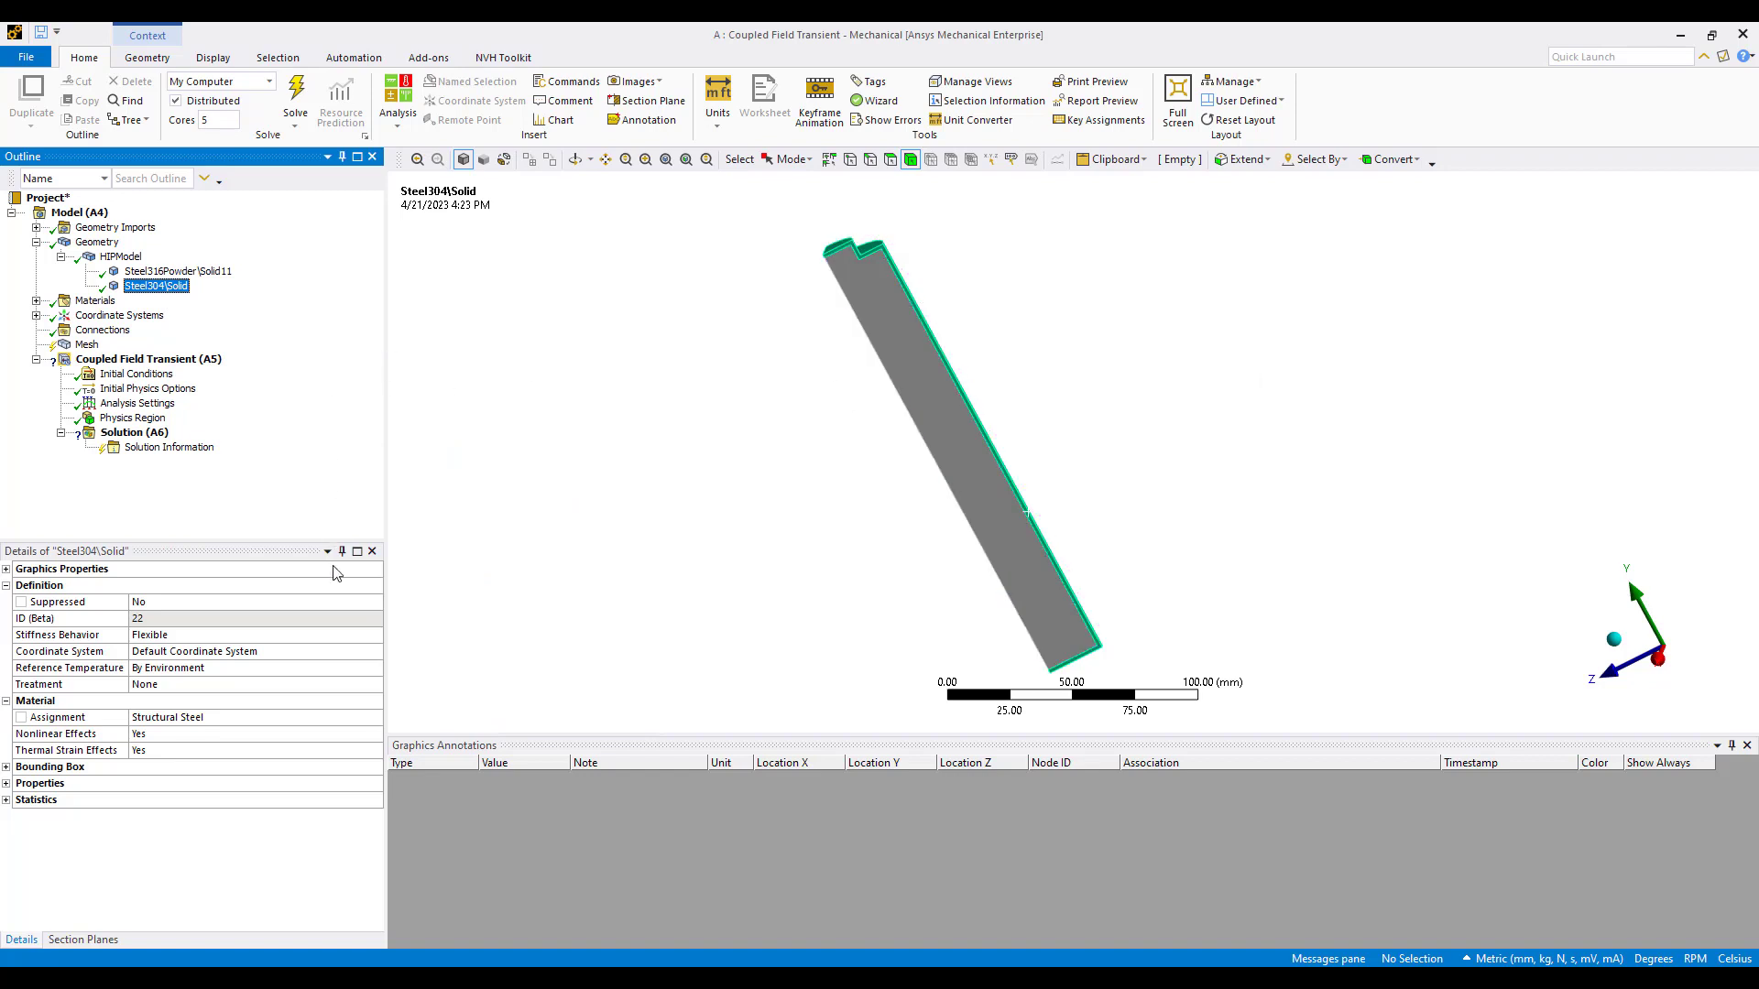
pyautogui.click(341, 721)
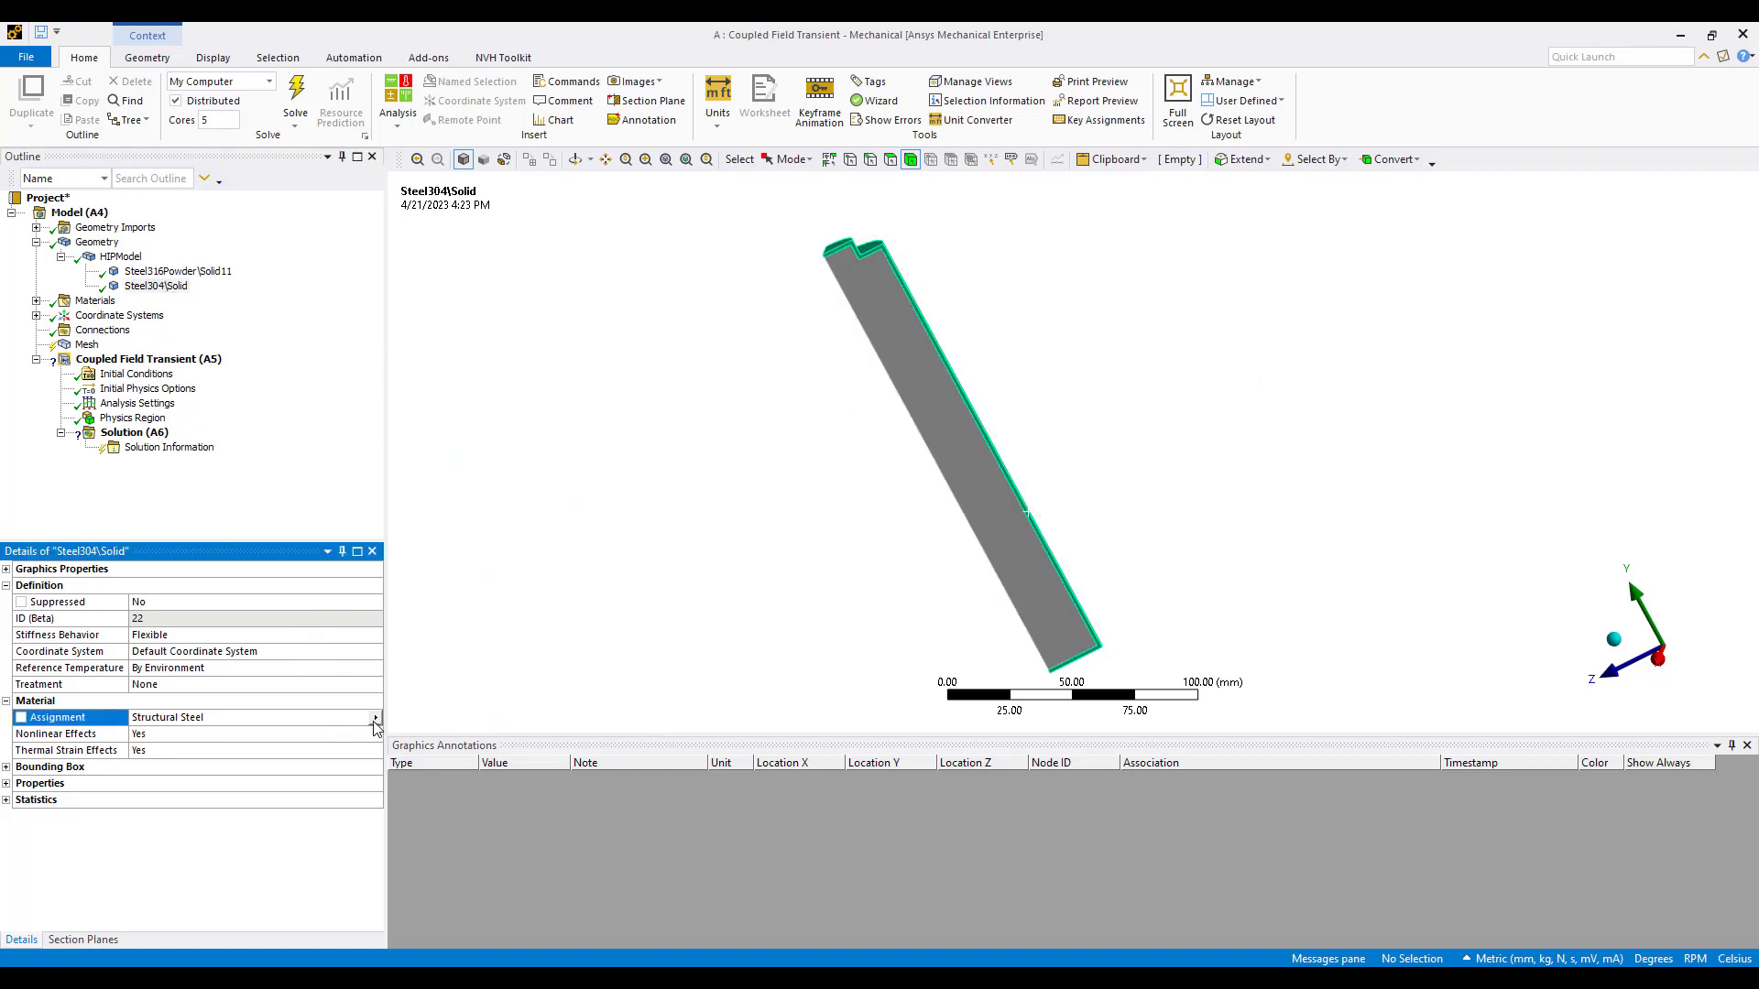
pyautogui.click(377, 720)
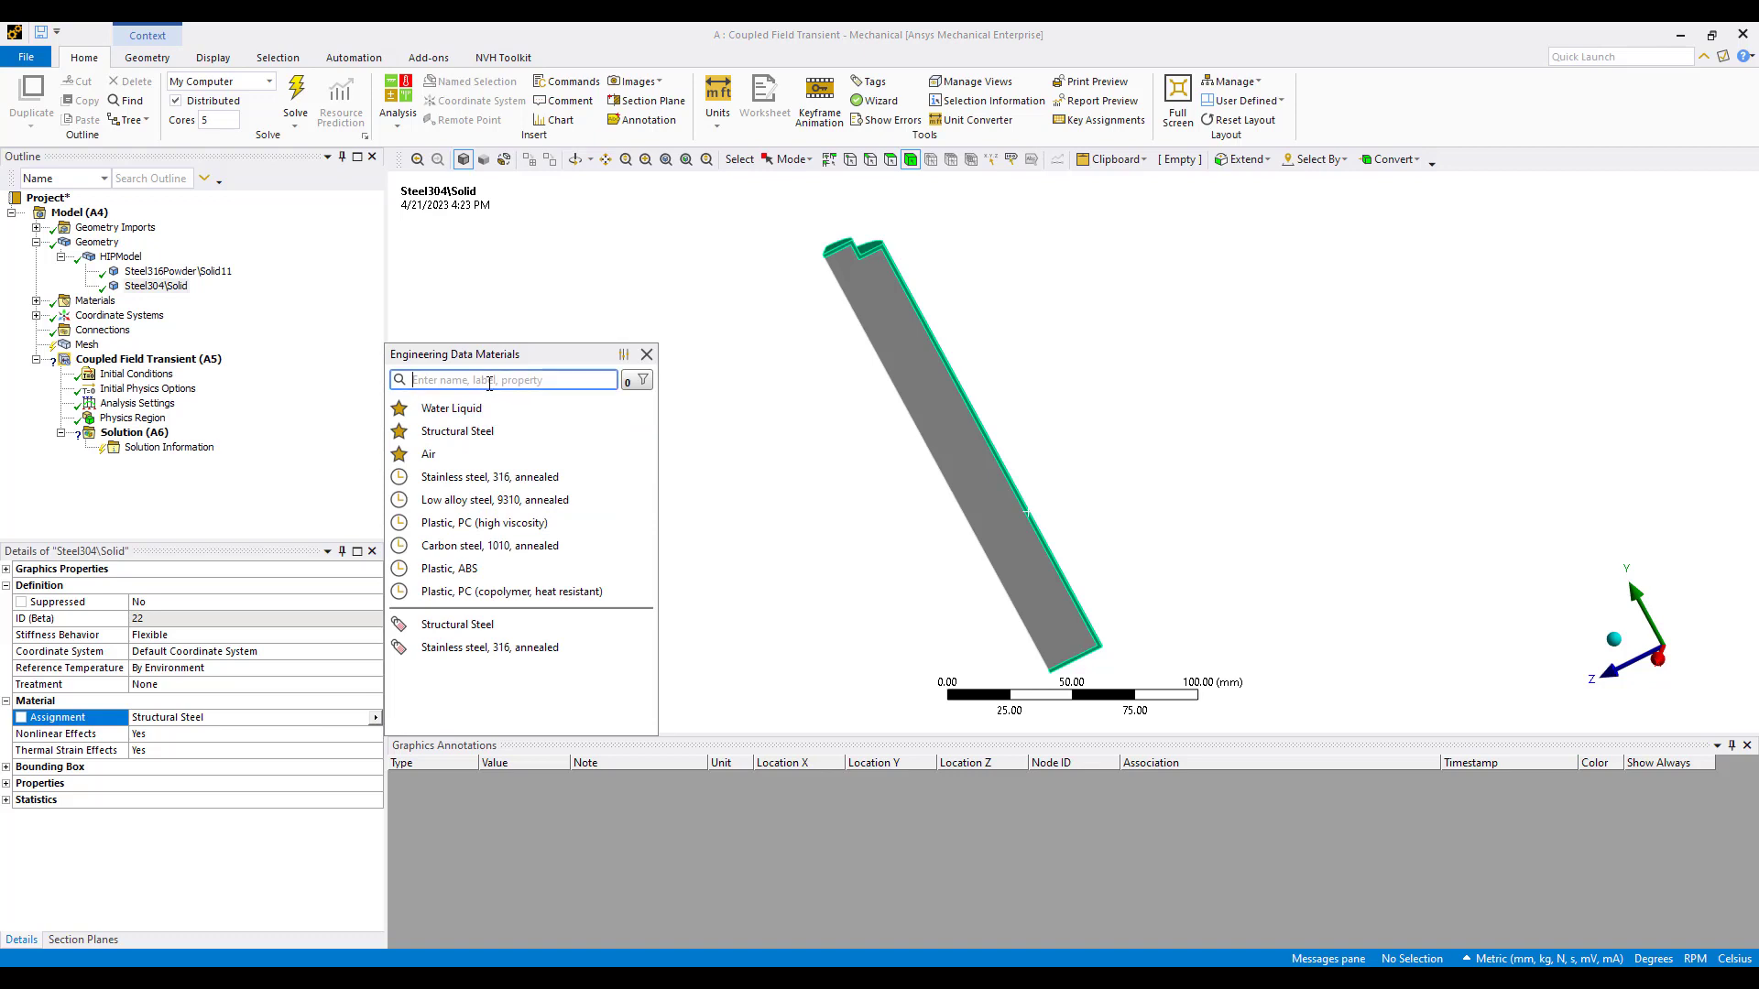
pyautogui.write('304')
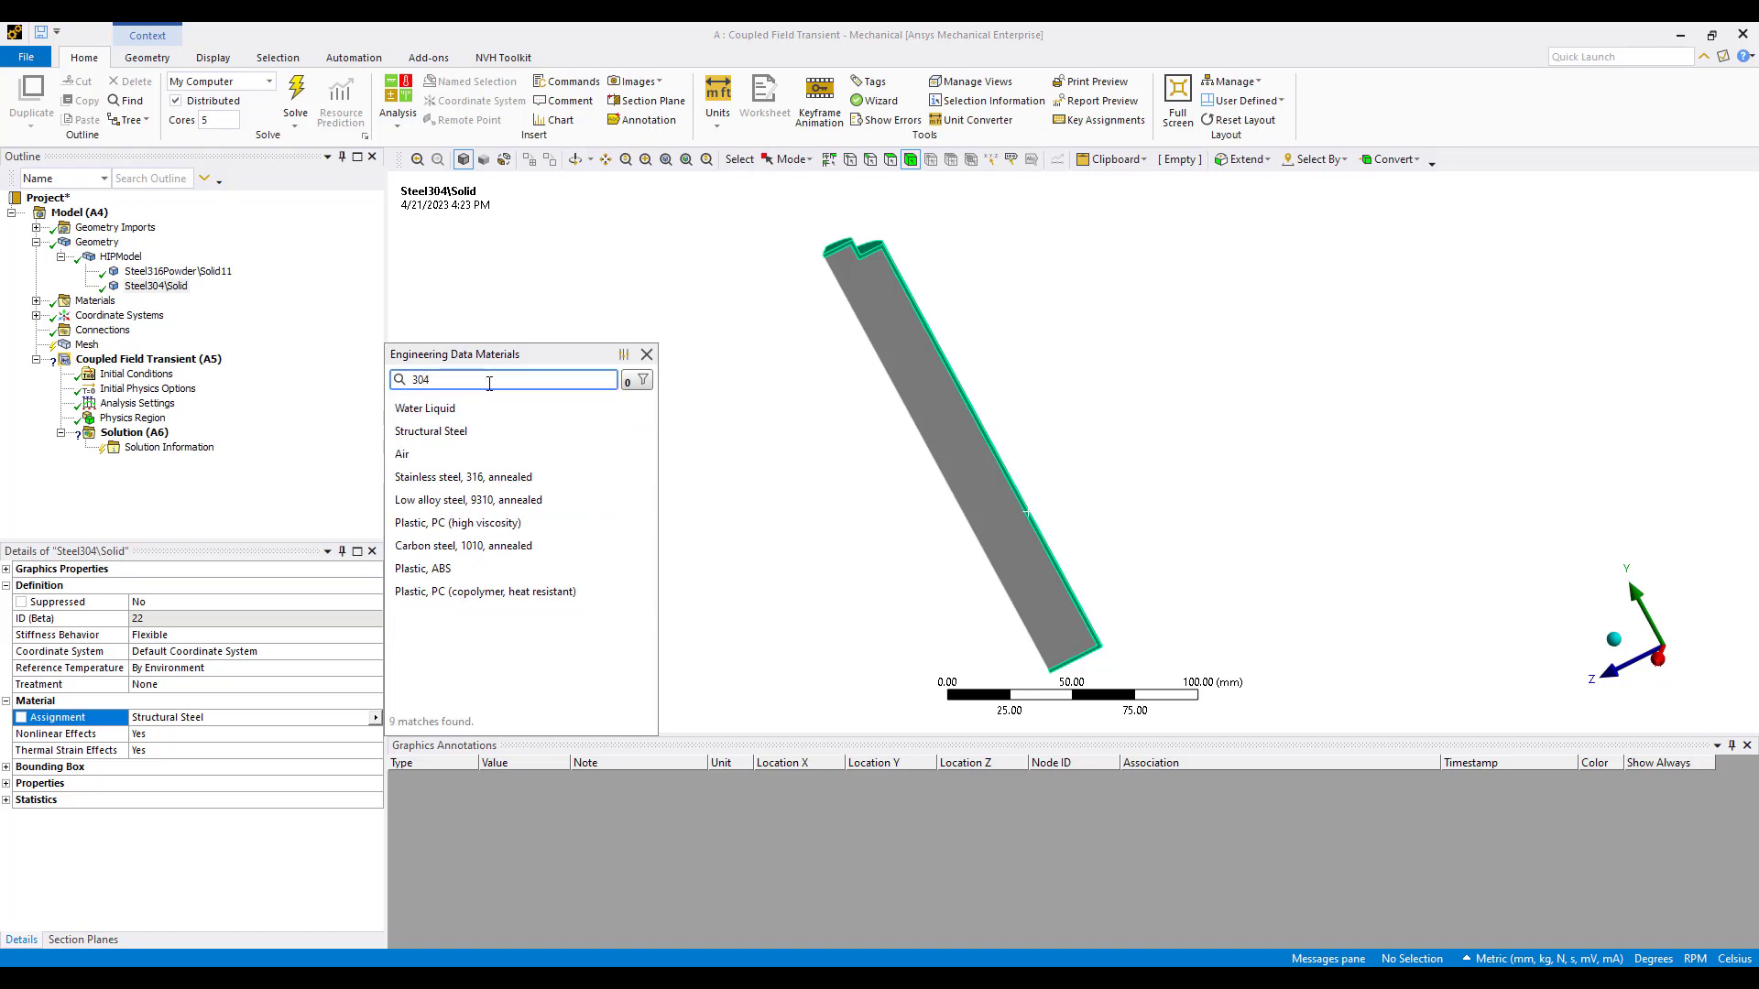
pyautogui.scroll(-2, 593, 472)
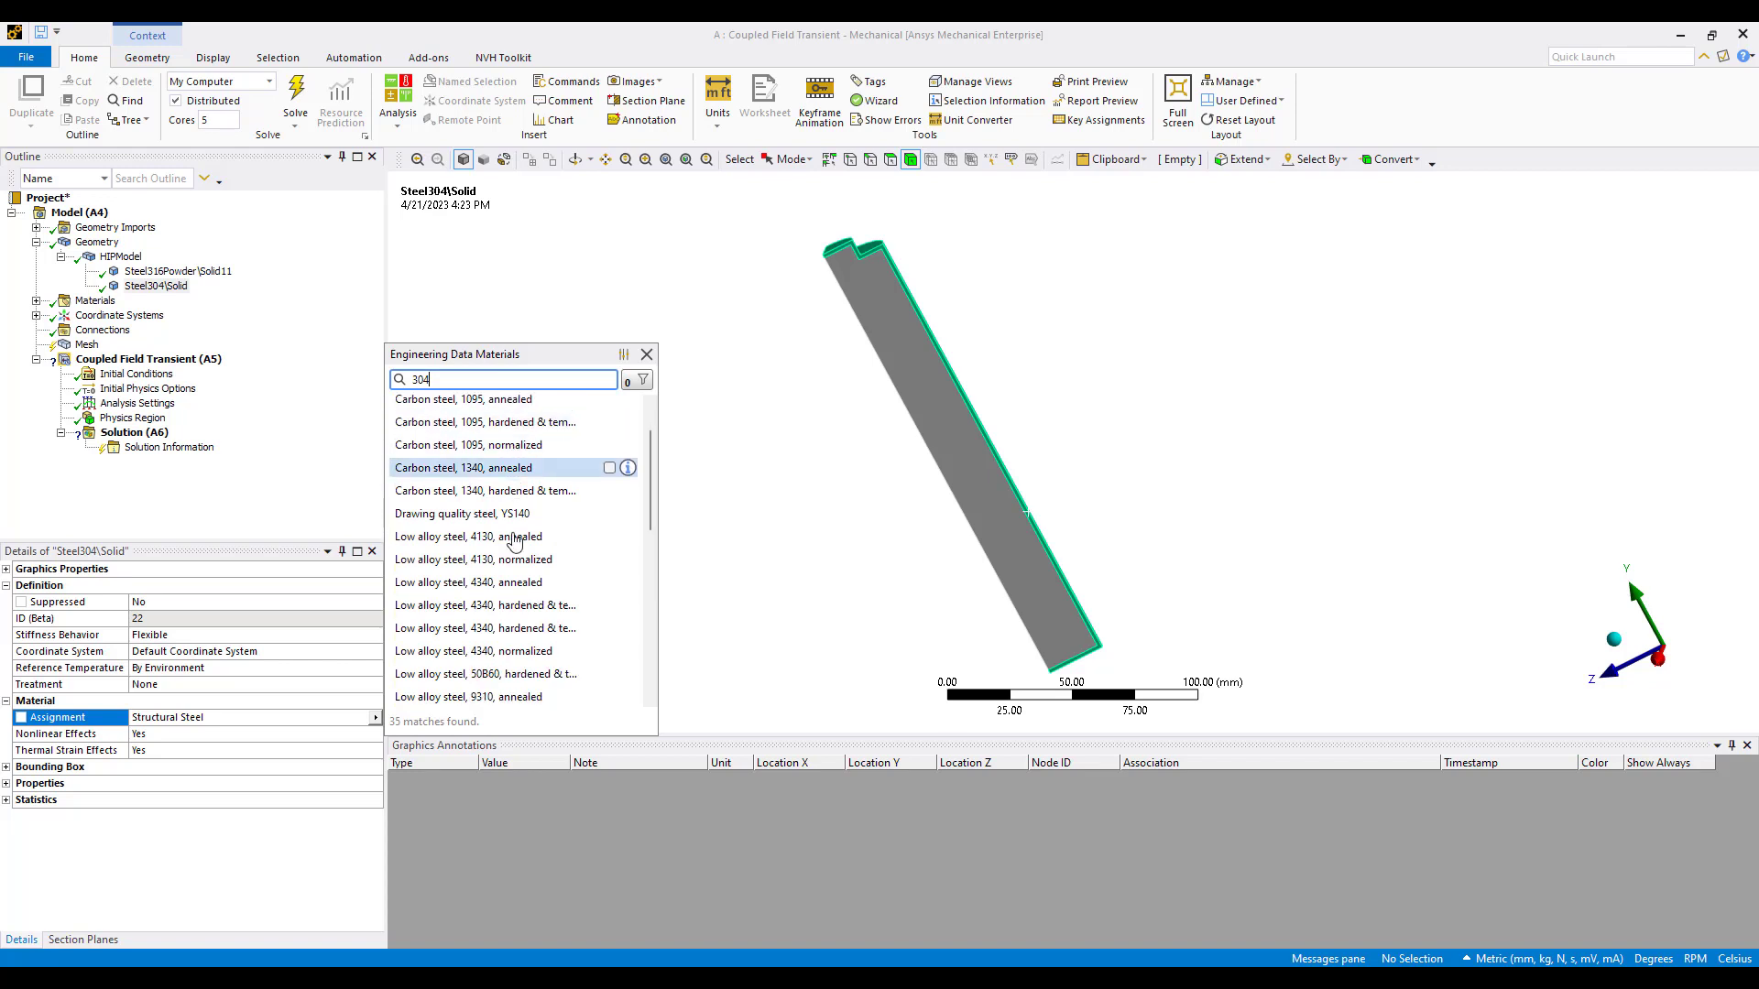
pyautogui.scroll(-3, 515, 541)
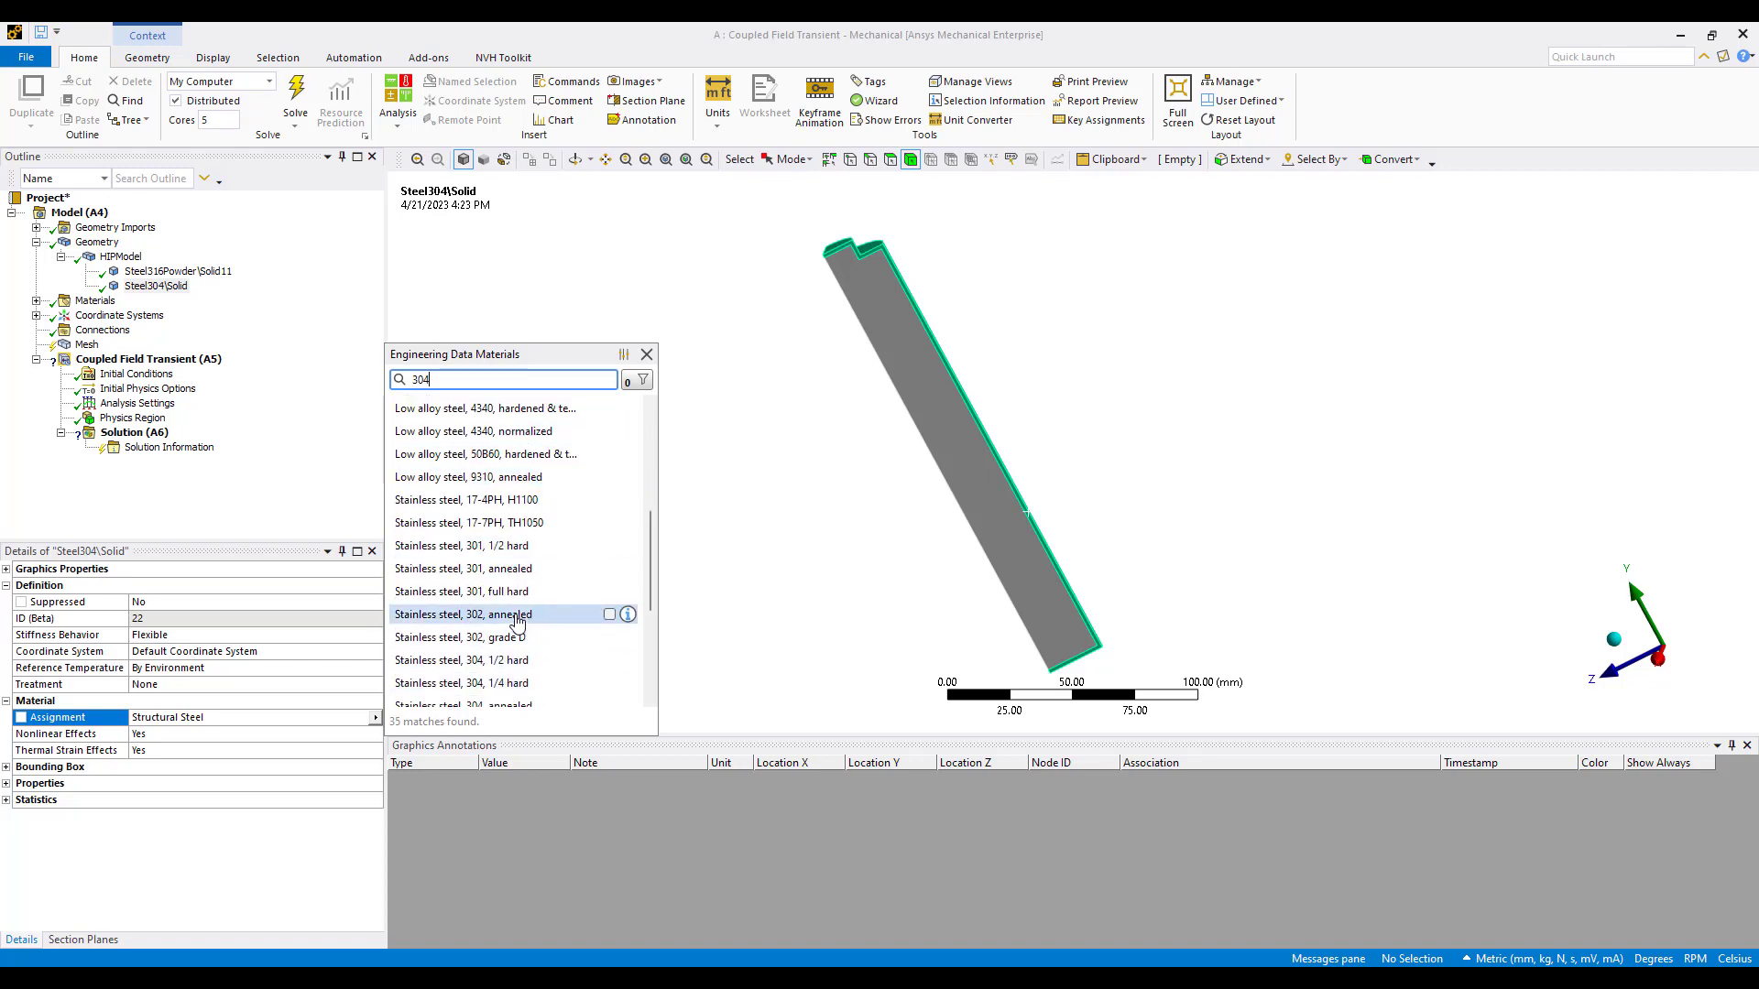
pyautogui.scroll(-2, 521, 632)
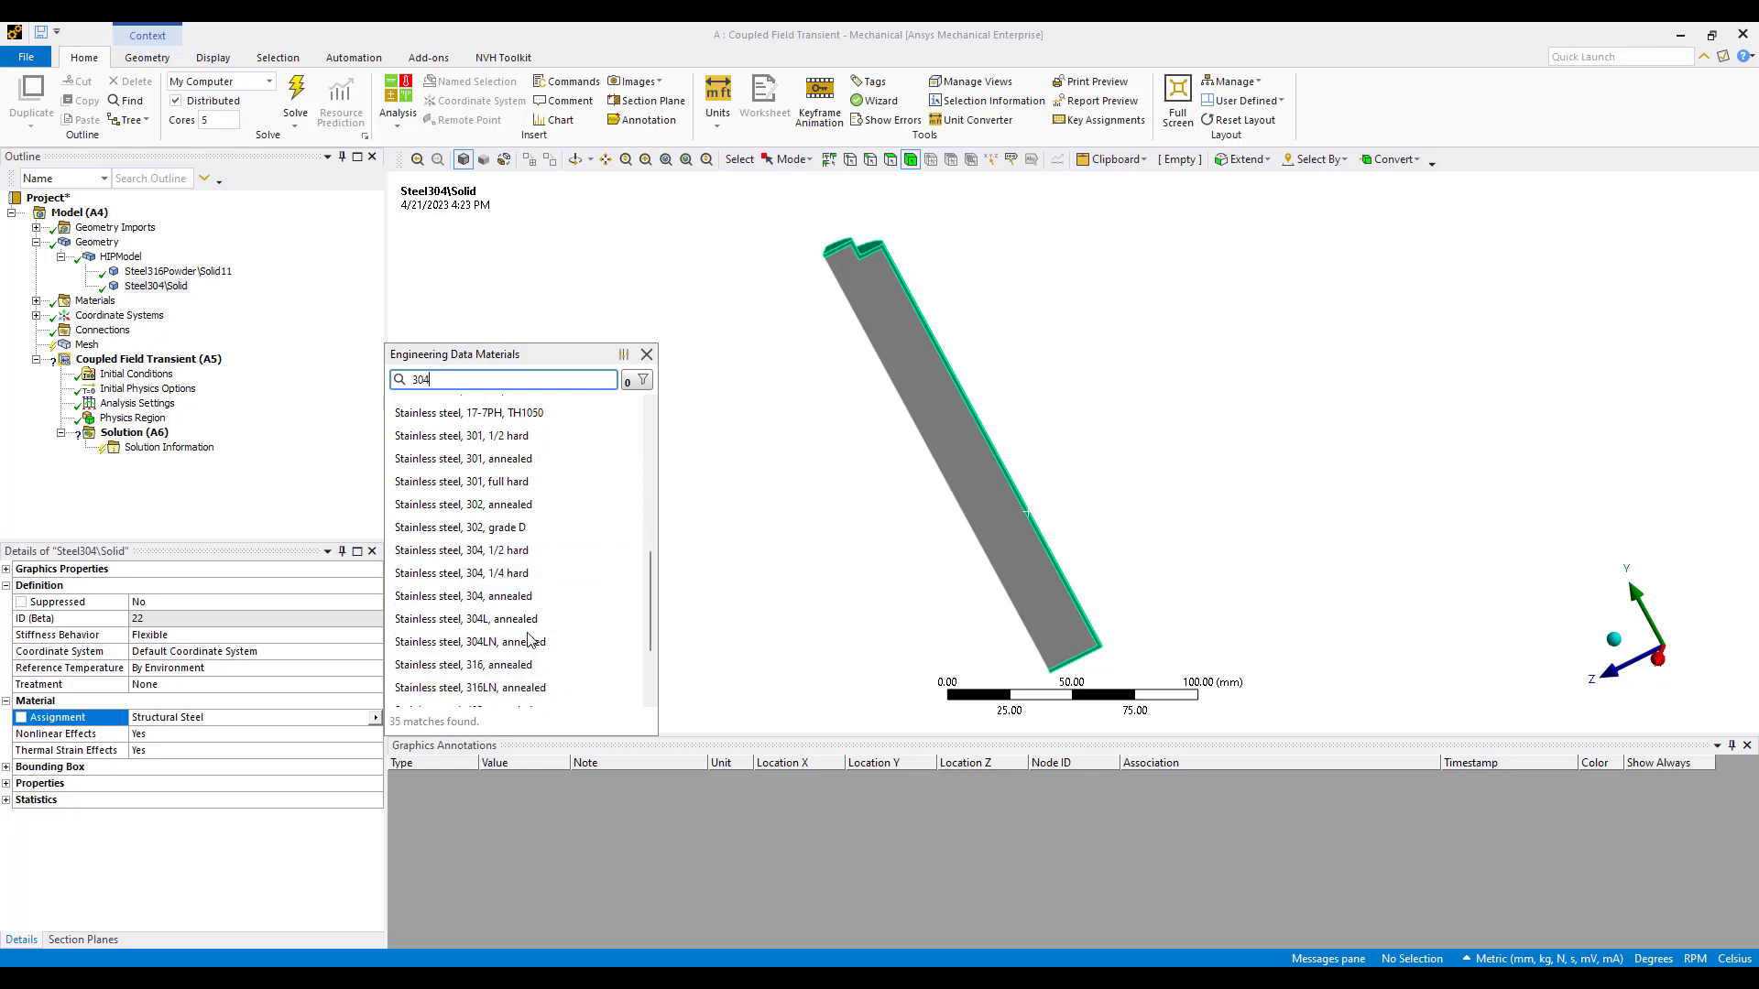
pyautogui.scroll(-1, 527, 639)
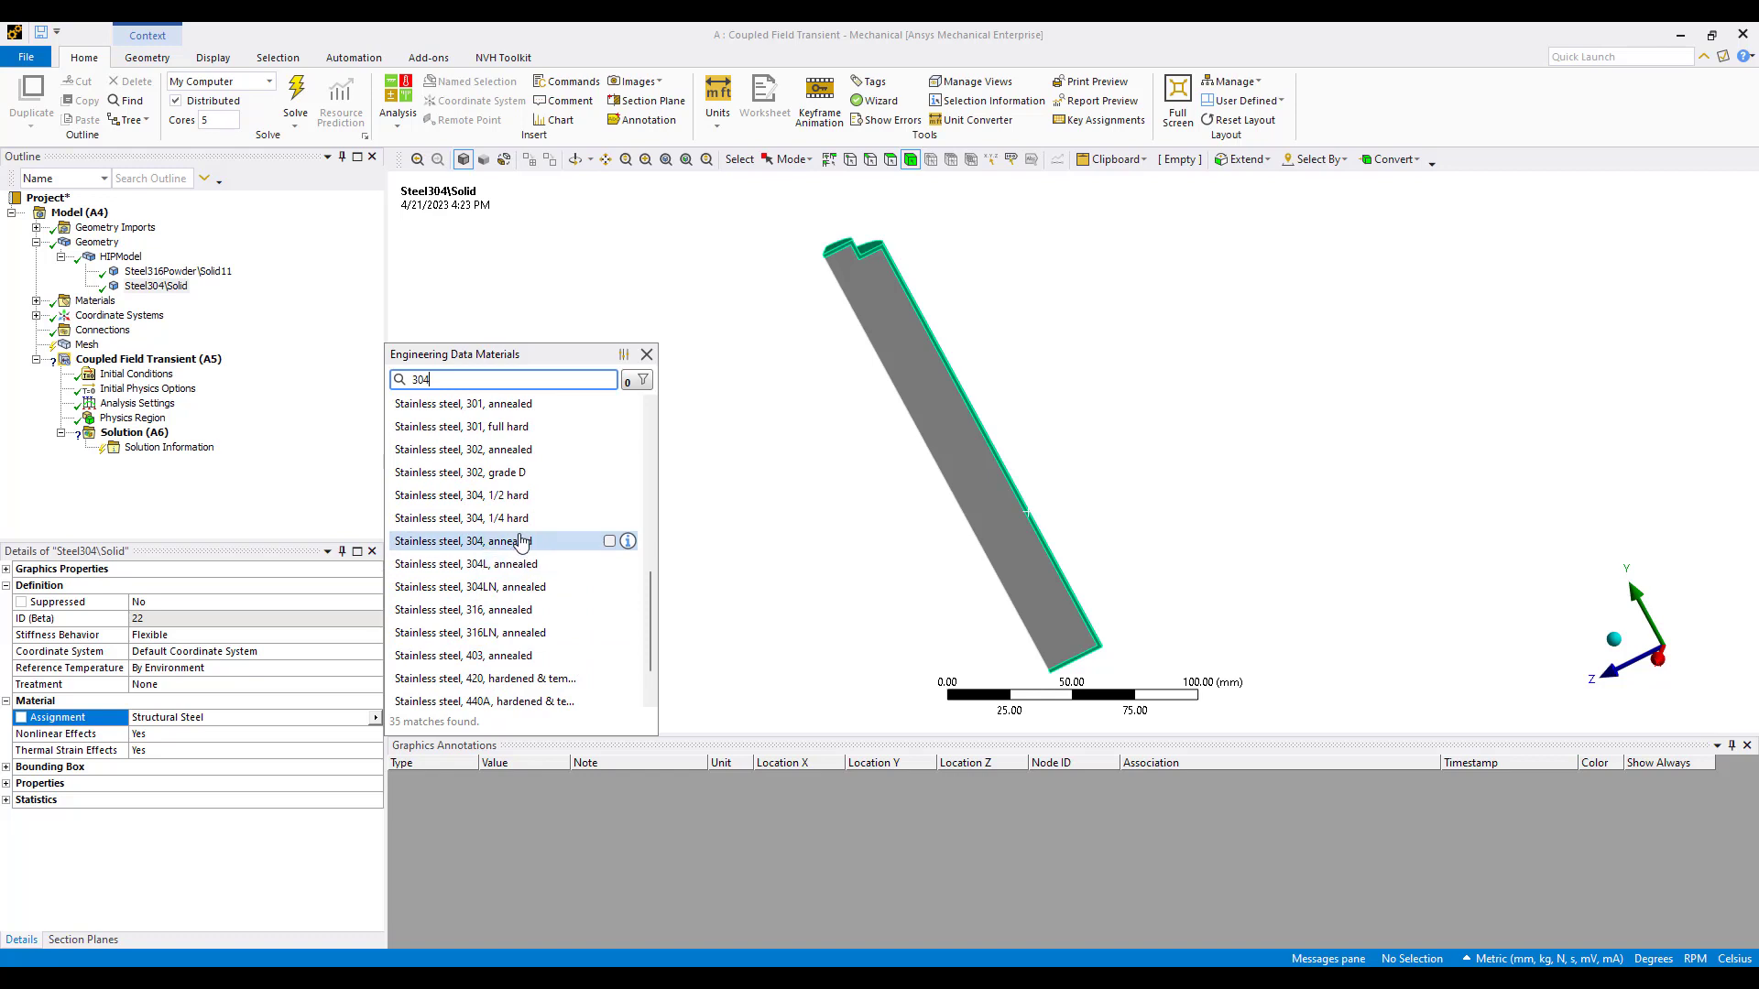
pyautogui.click(468, 499)
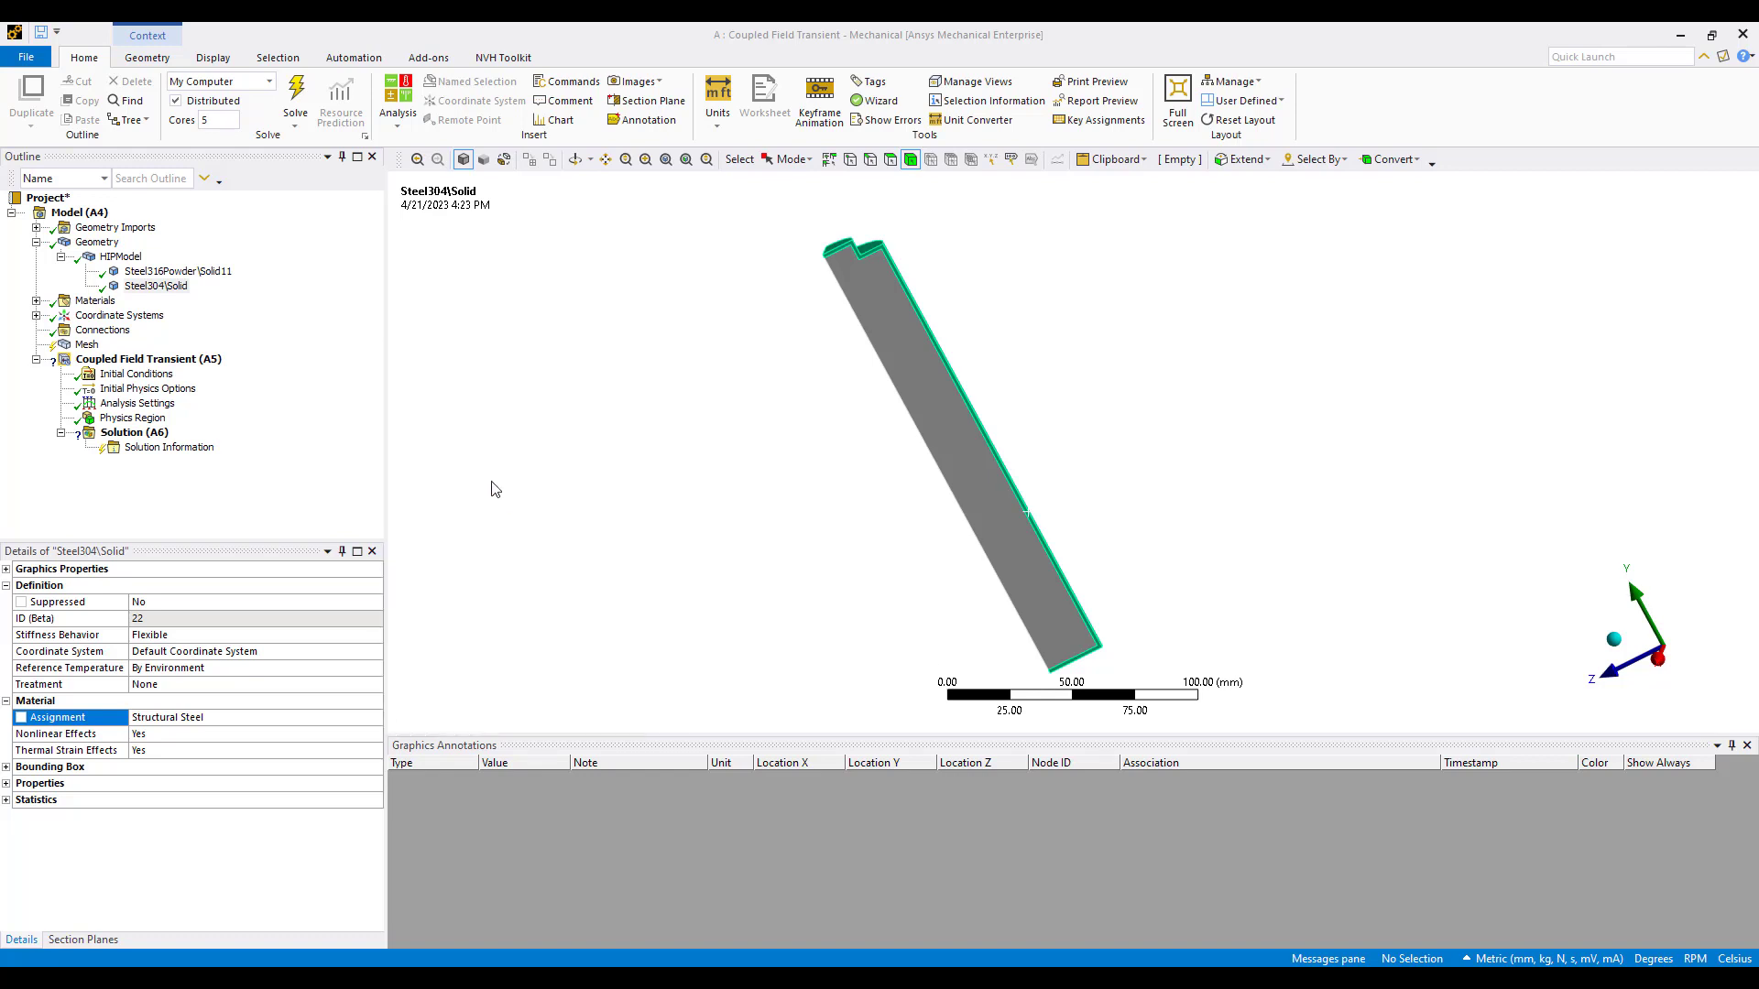
# Review the structural property data of the "Stainless steel, 316, annealed" and "Stainless steel, 304, 1/2 hard" materials
pyautogui.click(36, 301)
pyautogui.click(166, 330)
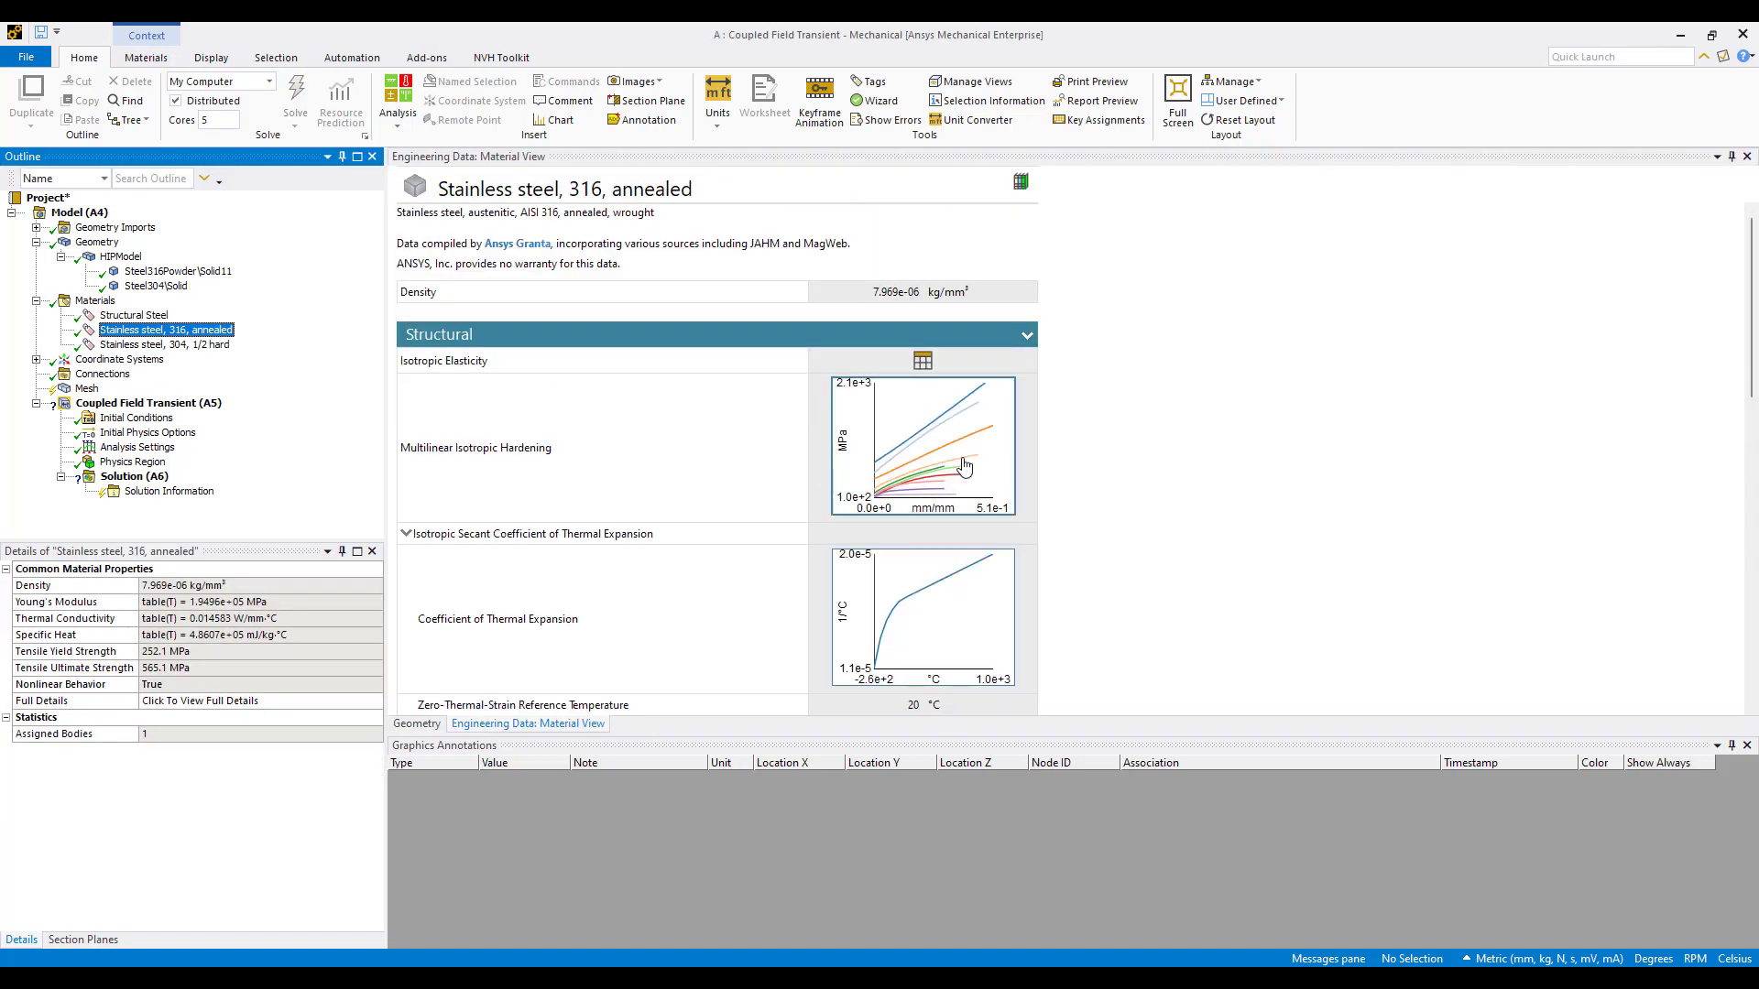
pyautogui.click(178, 344)
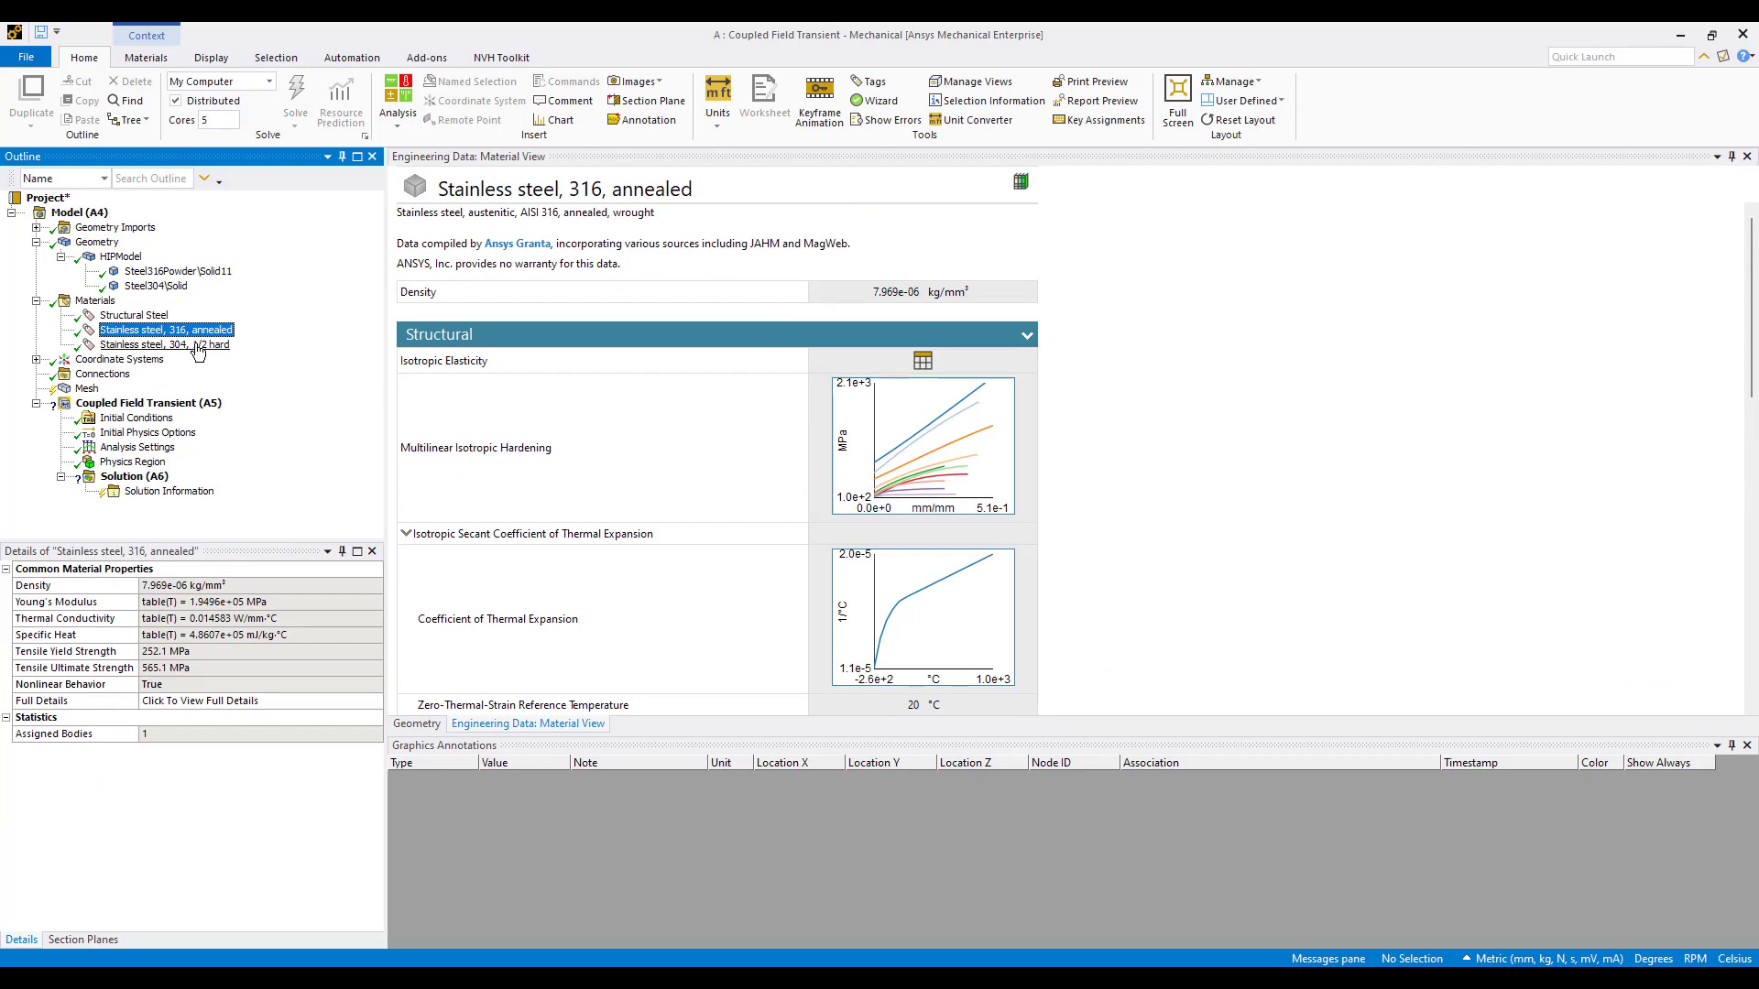
pyautogui.scroll(-1, 880, 496)
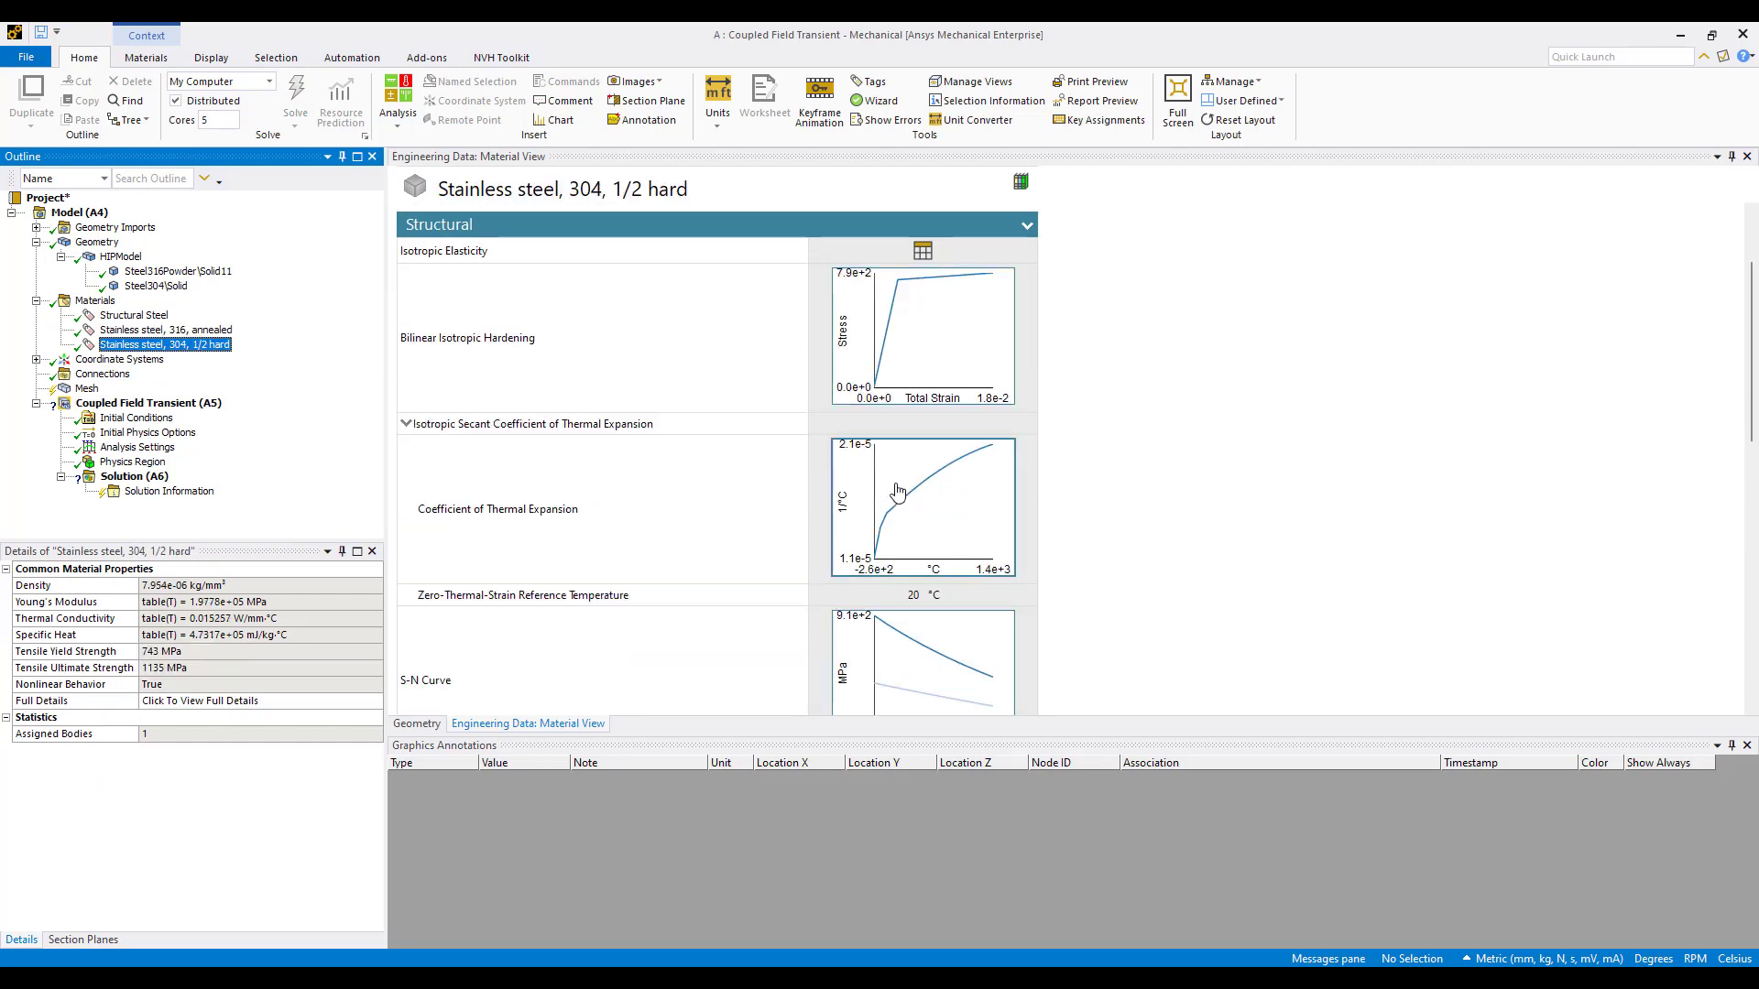
pyautogui.scroll(-1, 880, 496)
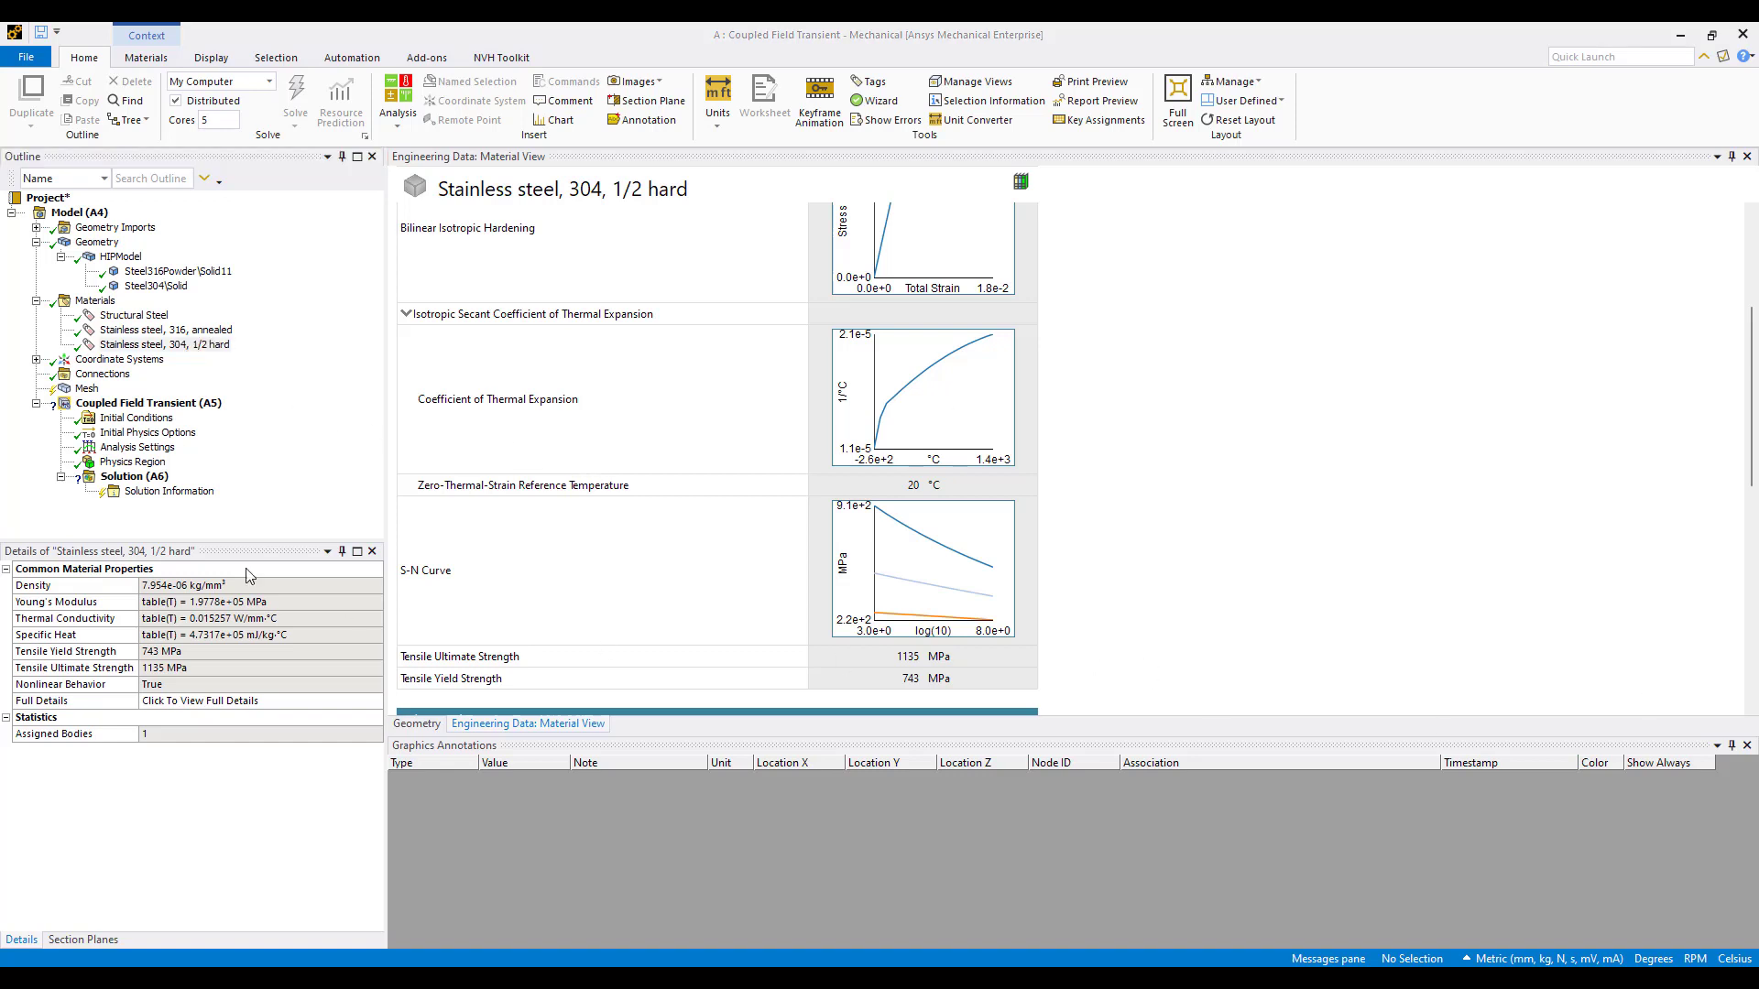
# Generate the mesh of both bodies with the default settings and inspect its coarseness
pyautogui.click(87, 389)
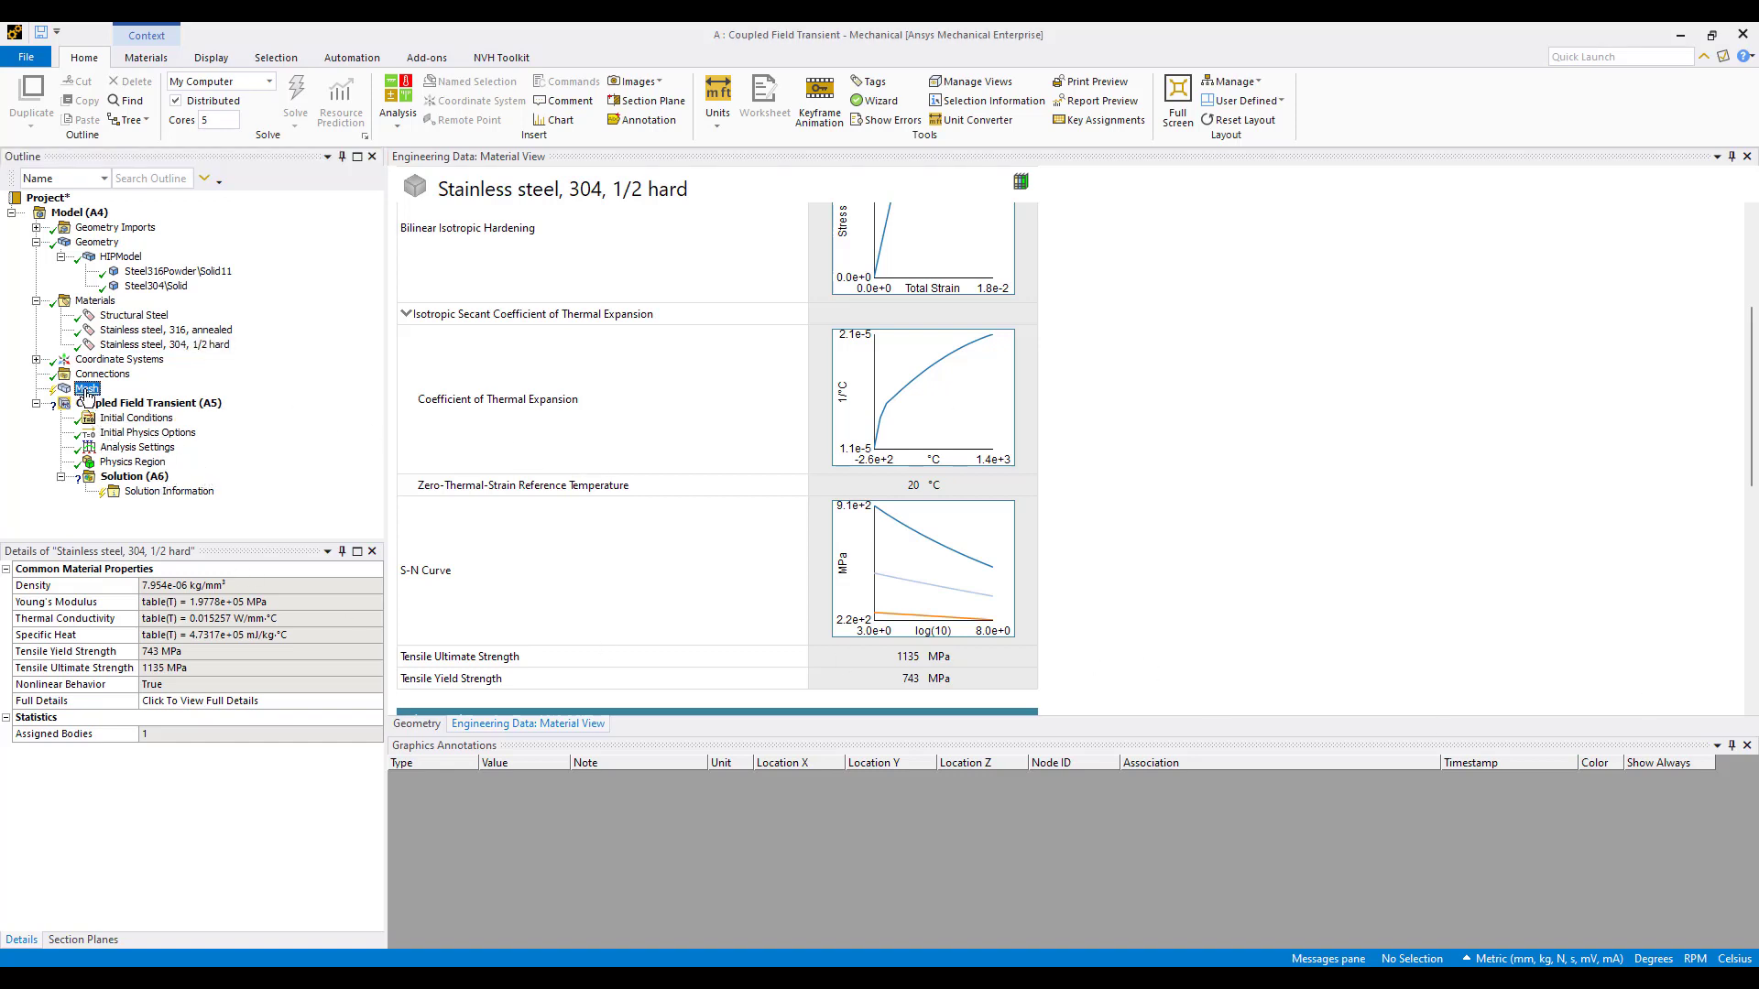
pyautogui.rightClick(87, 389)
pyautogui.click(154, 443)
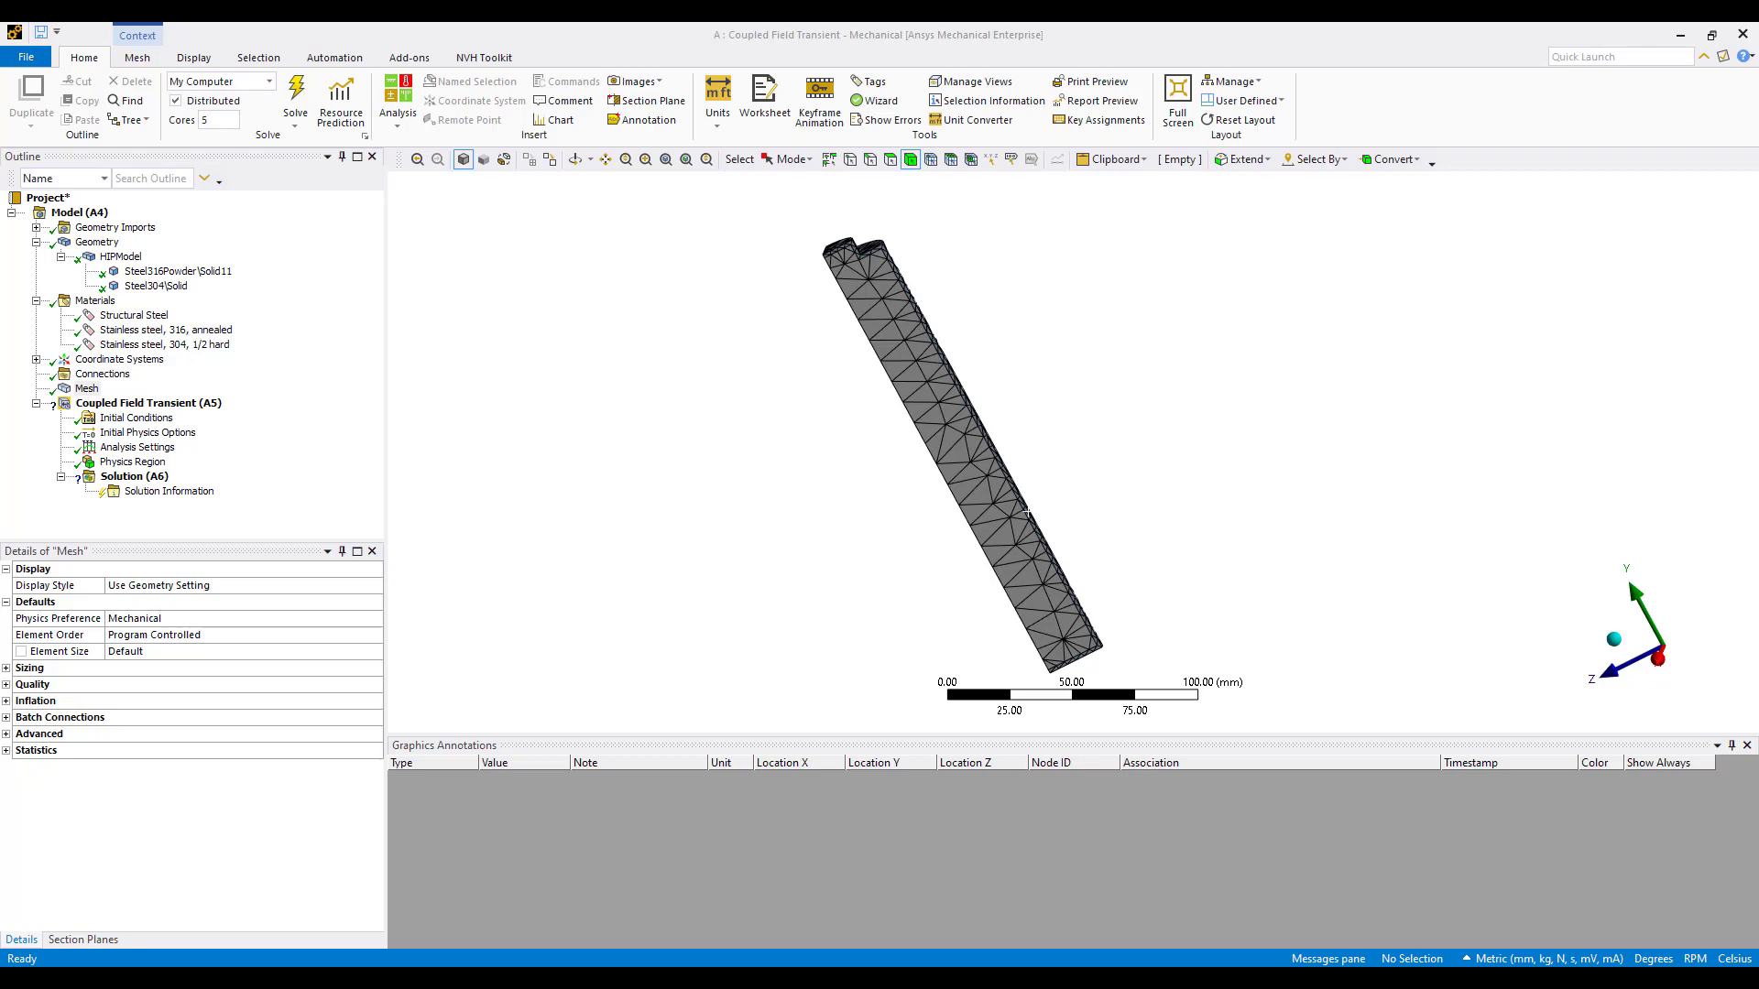
pyautogui.moveTo(1058, 476); pyautogui.dragTo(902, 373, button='middle')
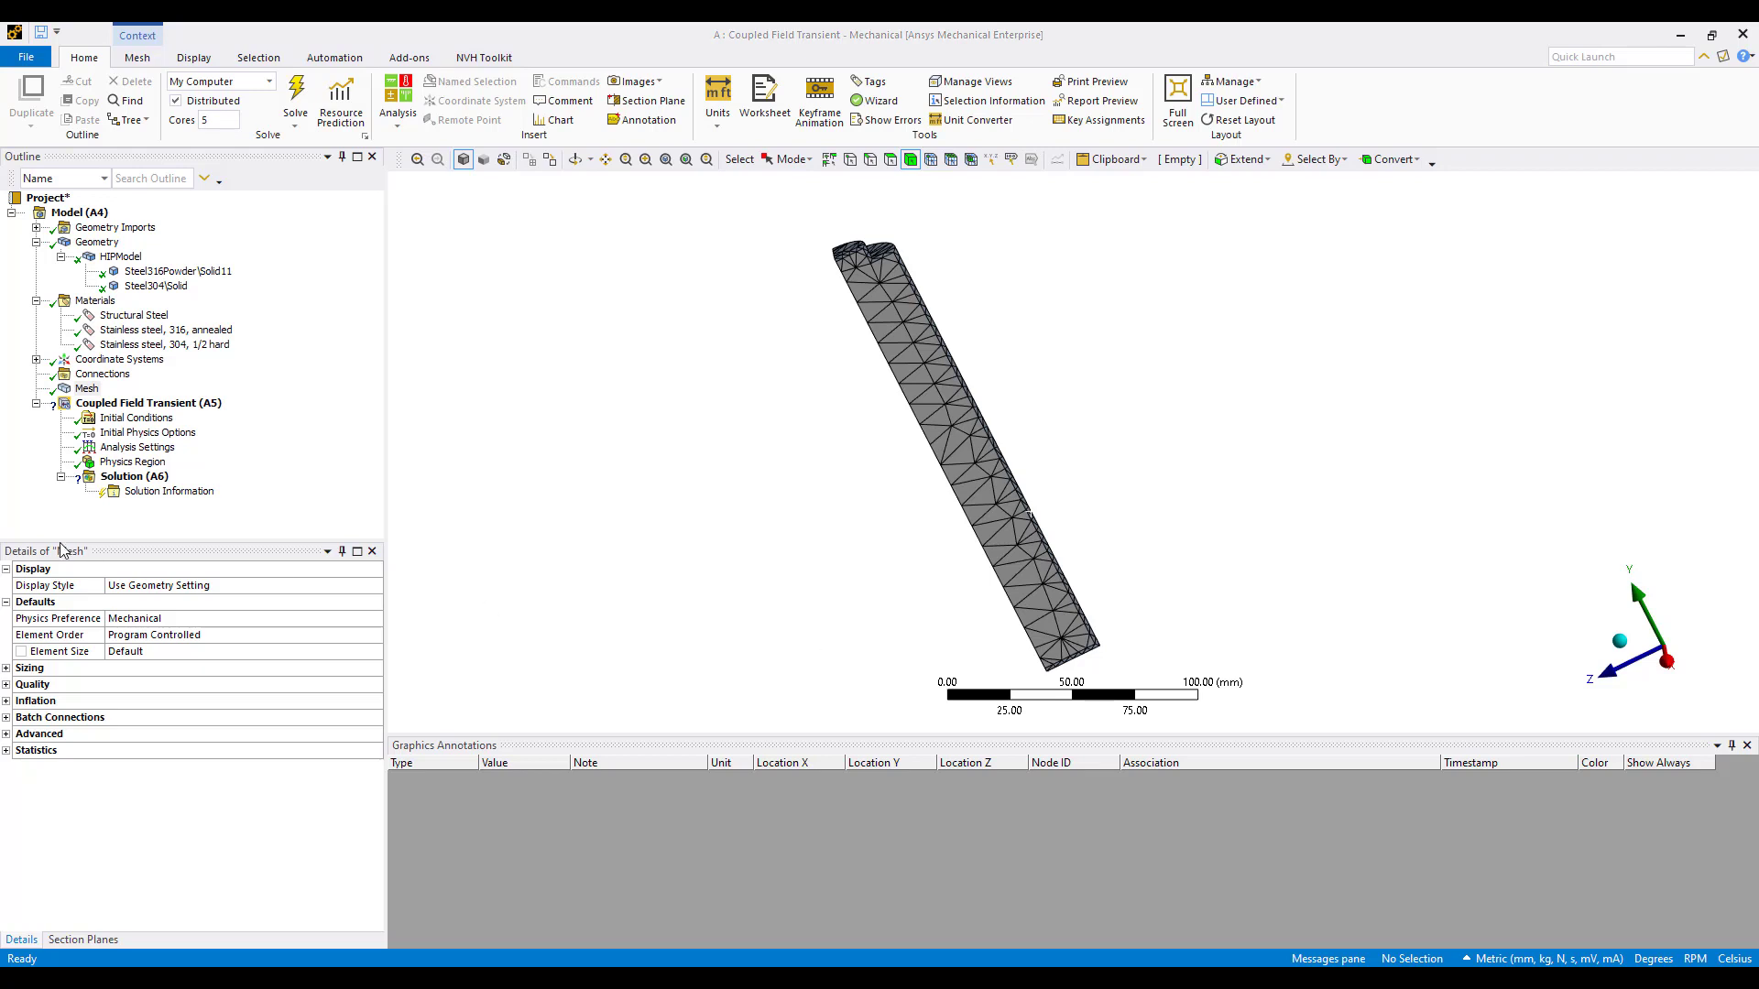
# Set the mesh sizing resolution to 6, regenerate the mesh and inspect the refined result
pyautogui.click(6, 668)
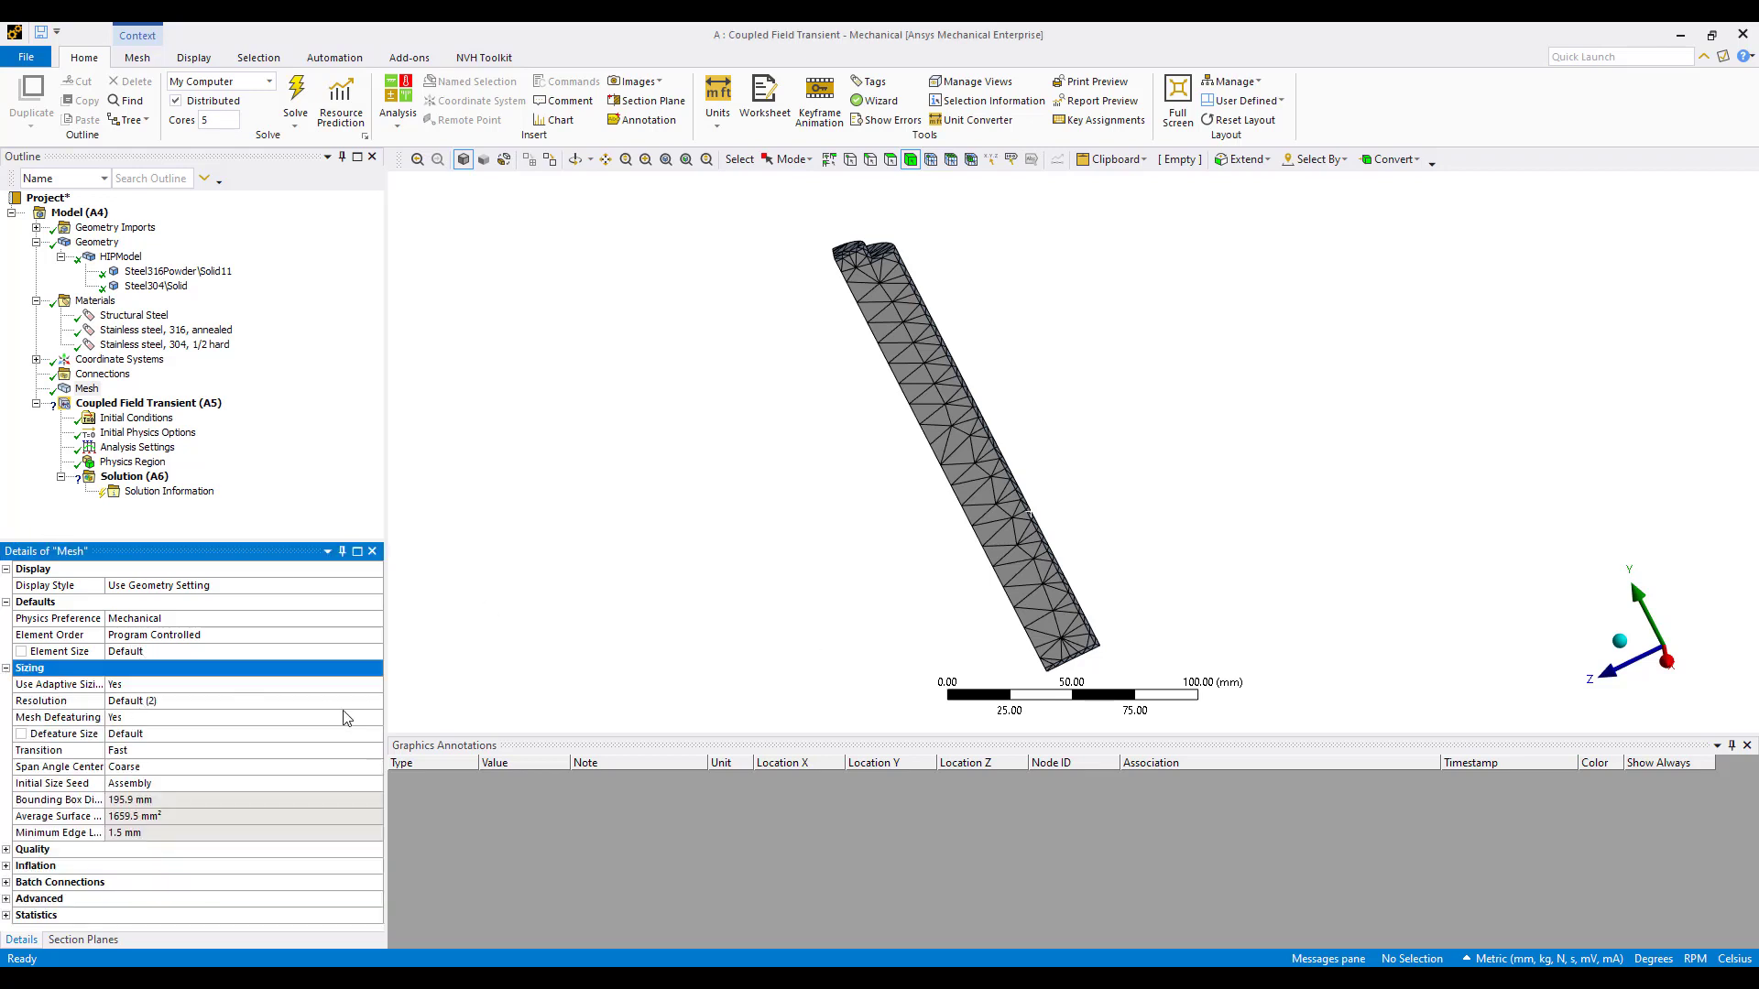
pyautogui.click(325, 705)
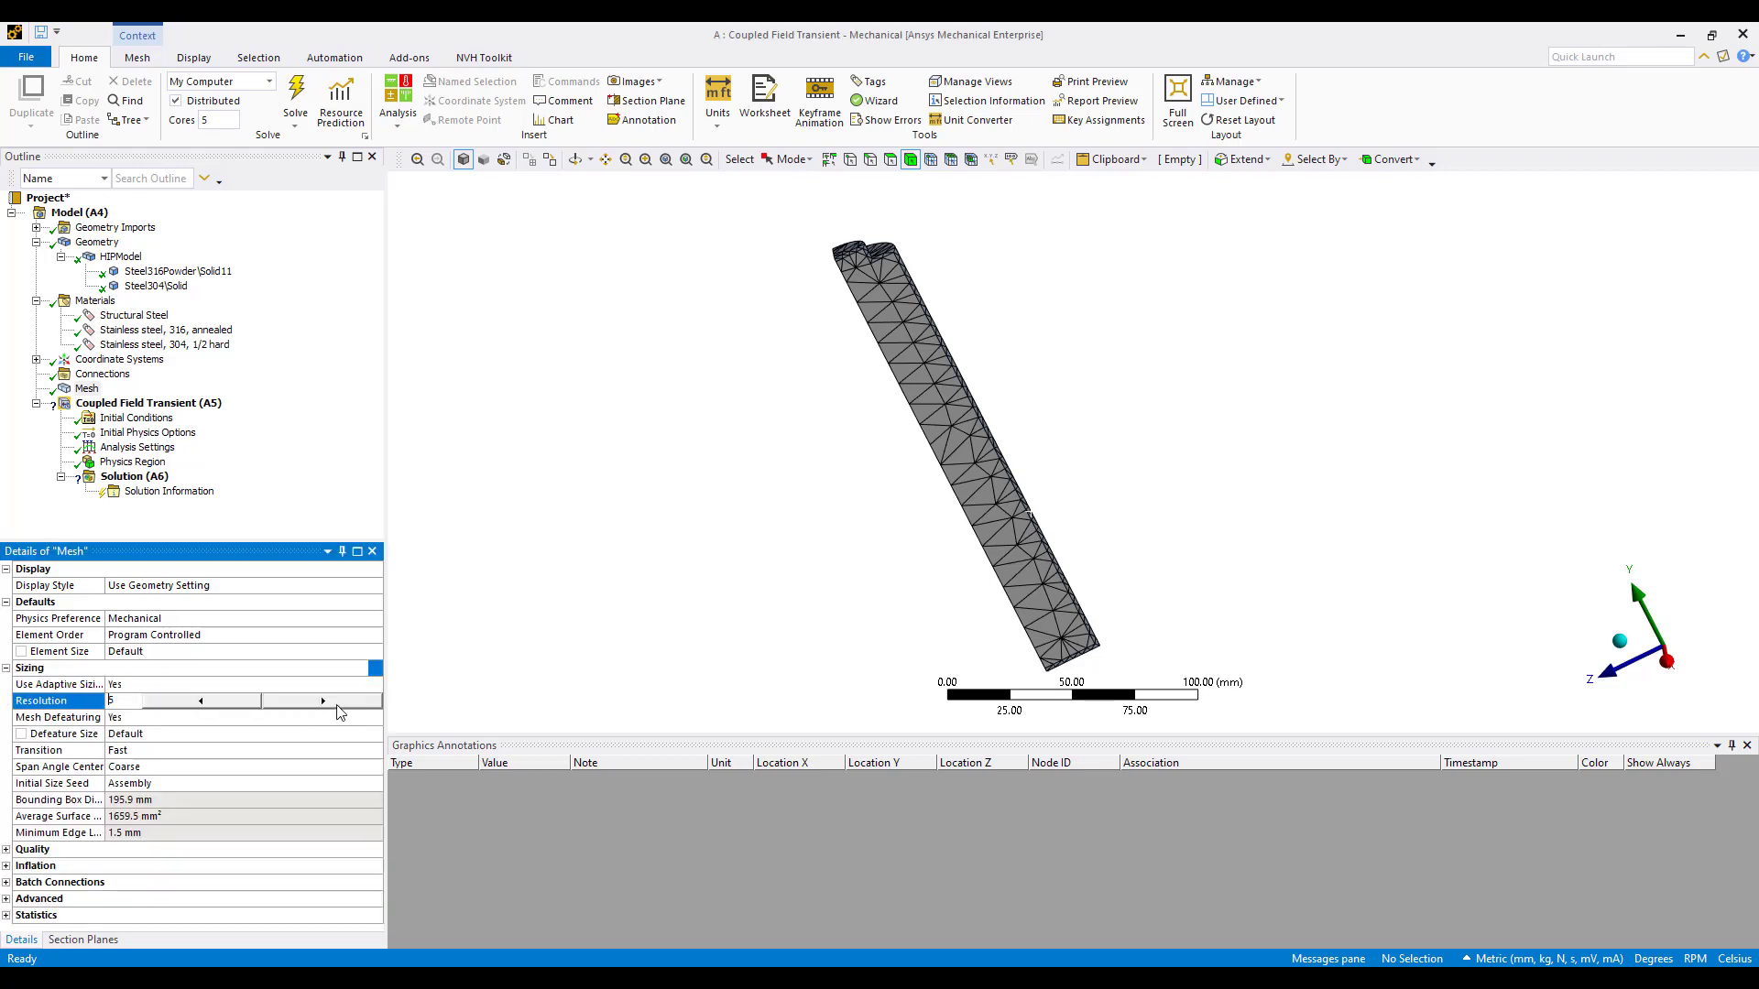
pyautogui.click(338, 702)
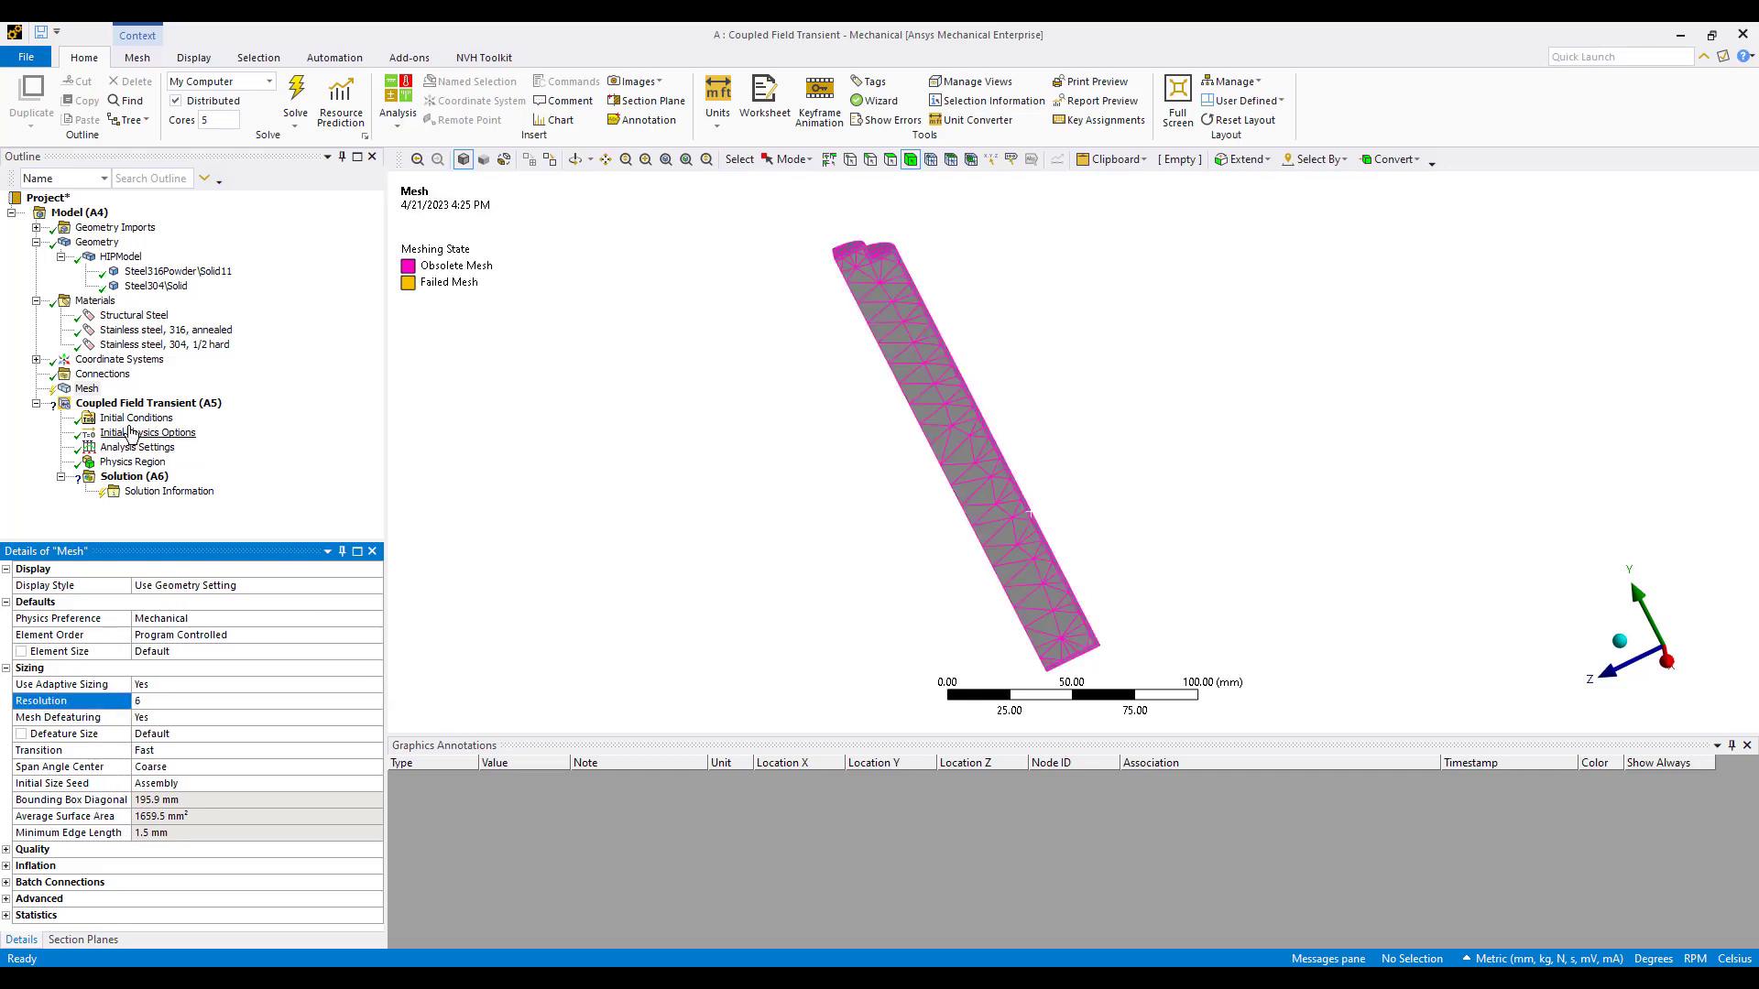
pyautogui.rightClick(87, 388)
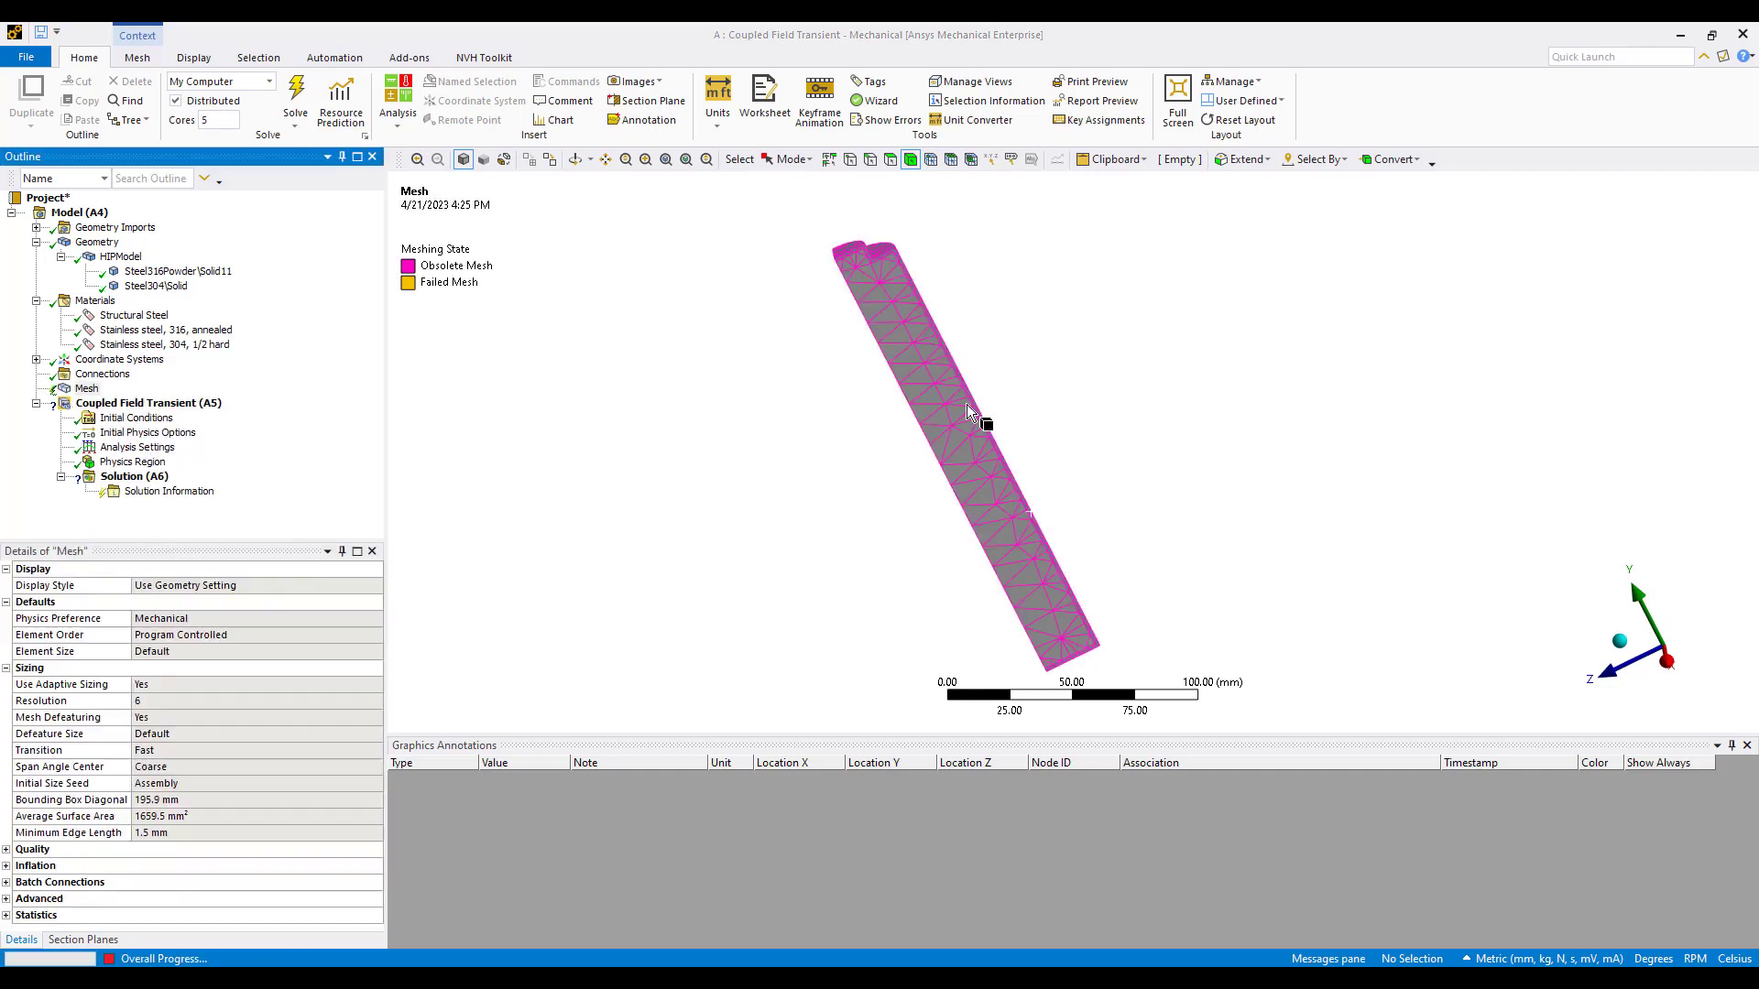
pyautogui.click(139, 449)
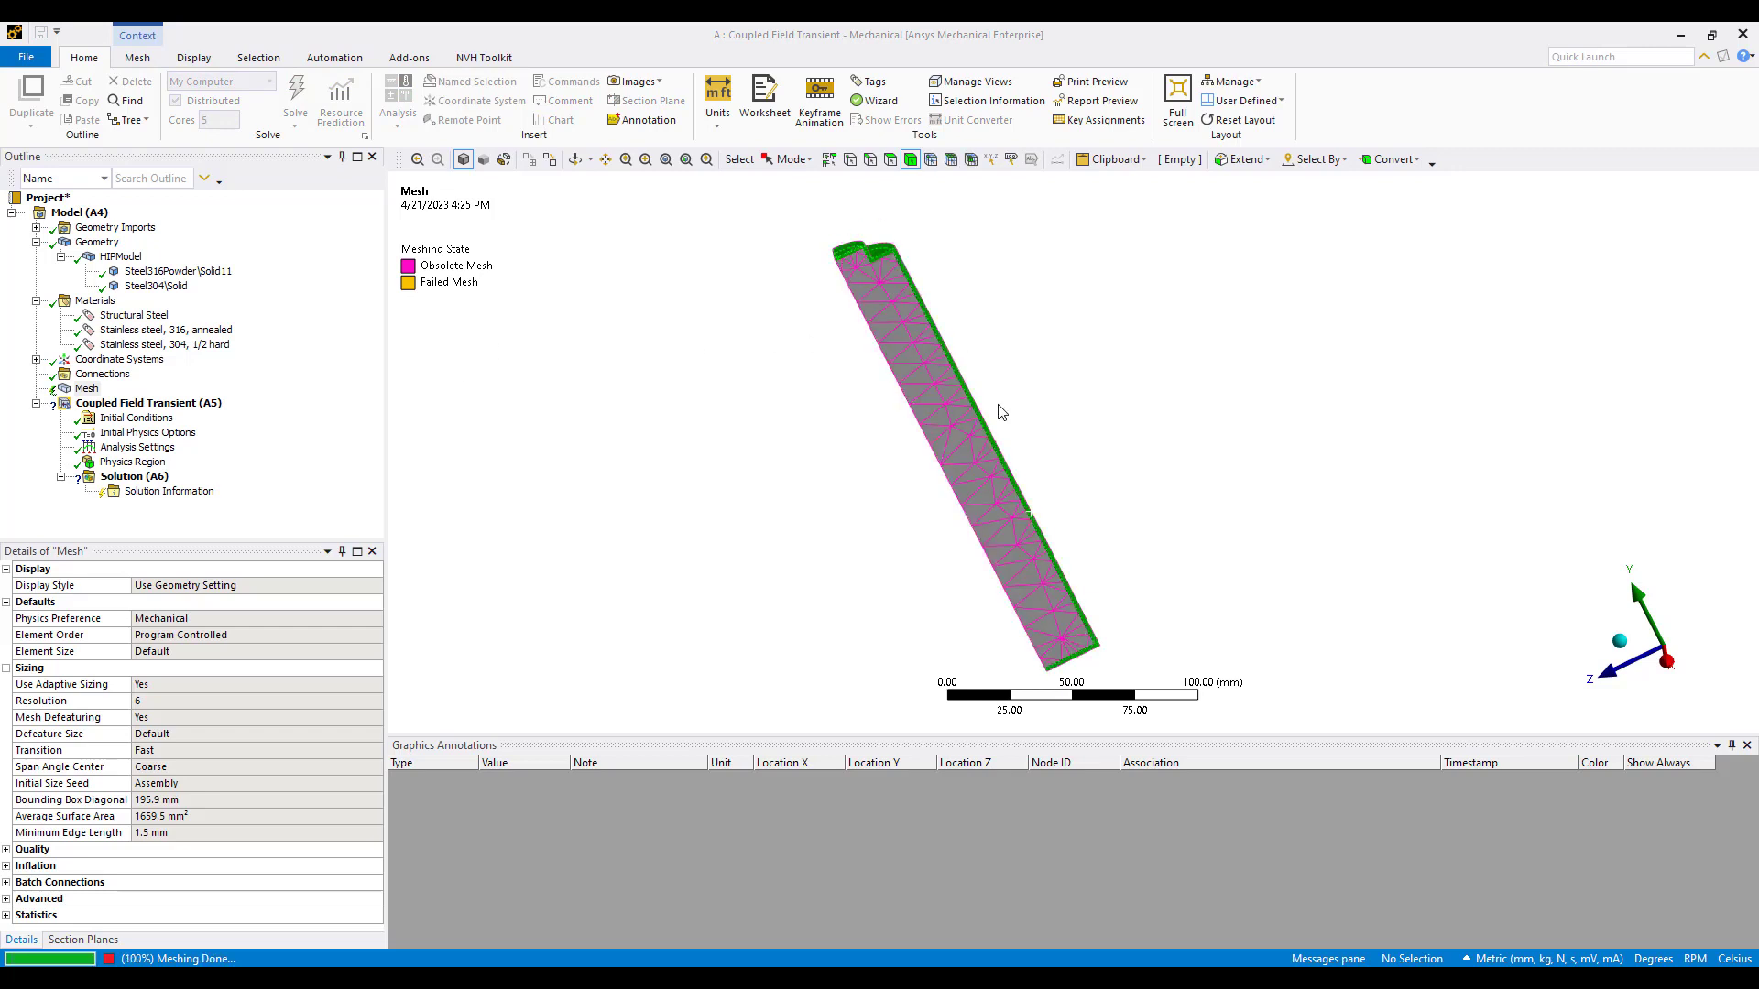
pyautogui.moveTo(843, 373); pyautogui.dragTo(747, 390, button='middle')
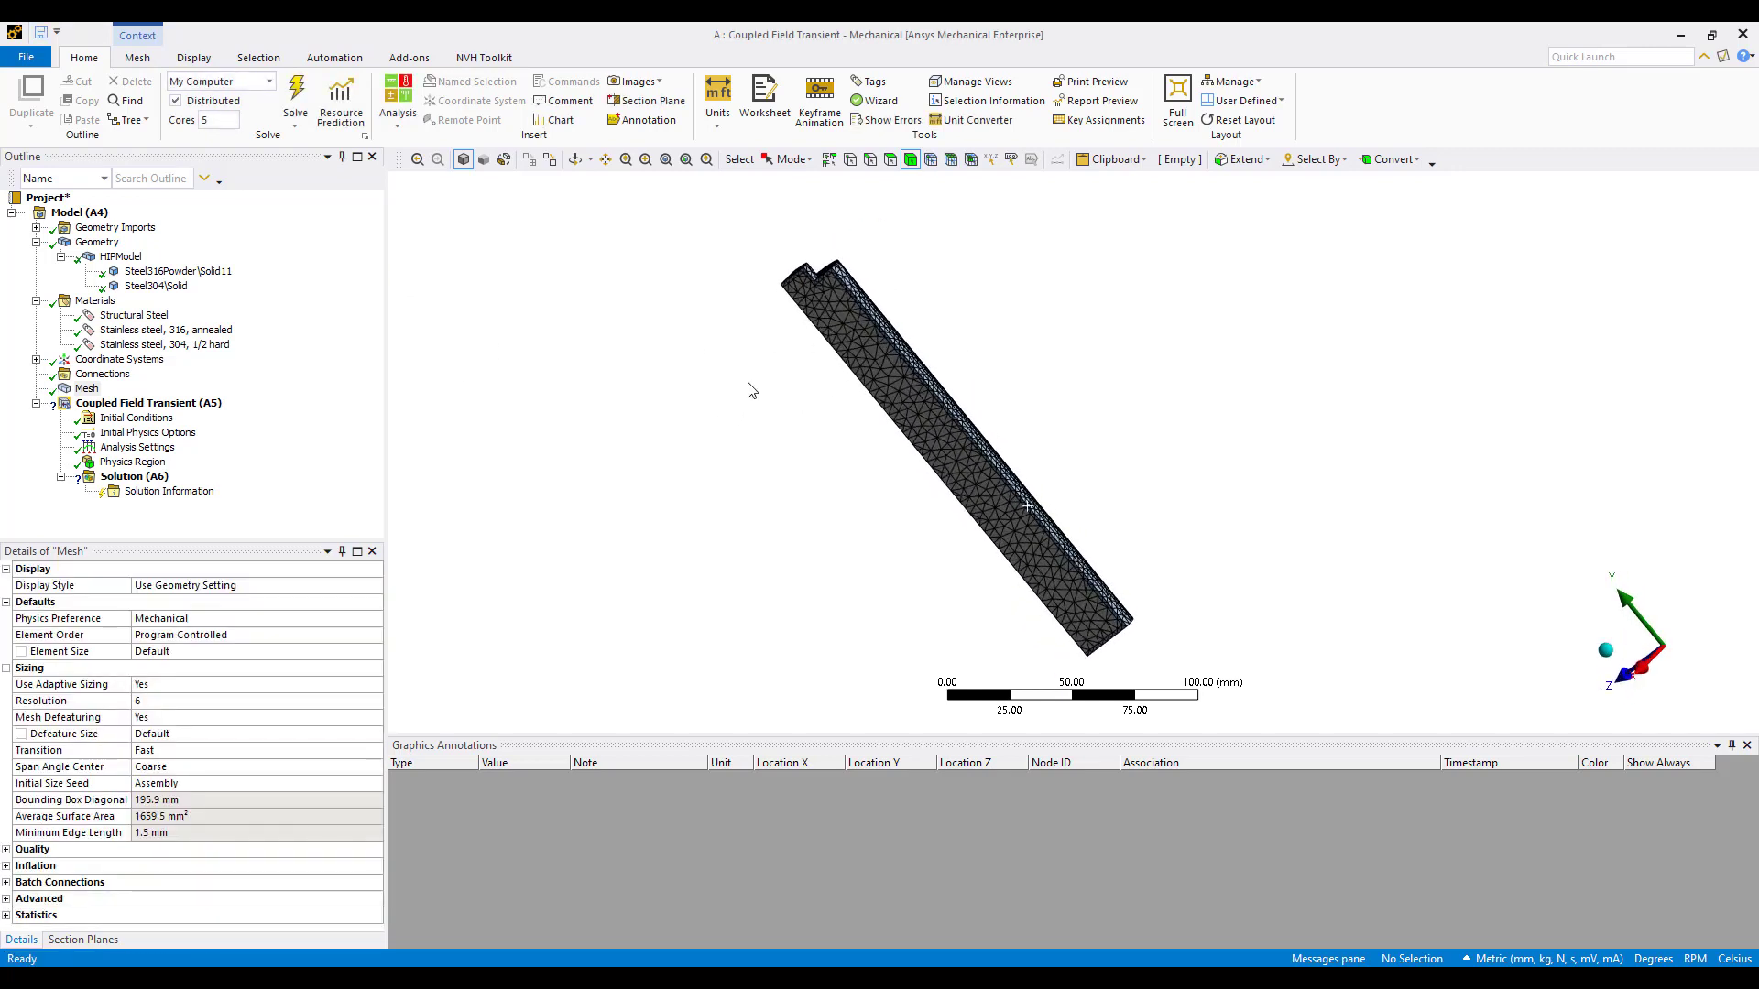
# Examine the Coupled Field Transient physics region, checking its structural, thermal and electric definitions for all bodies
pyautogui.click(180, 404)
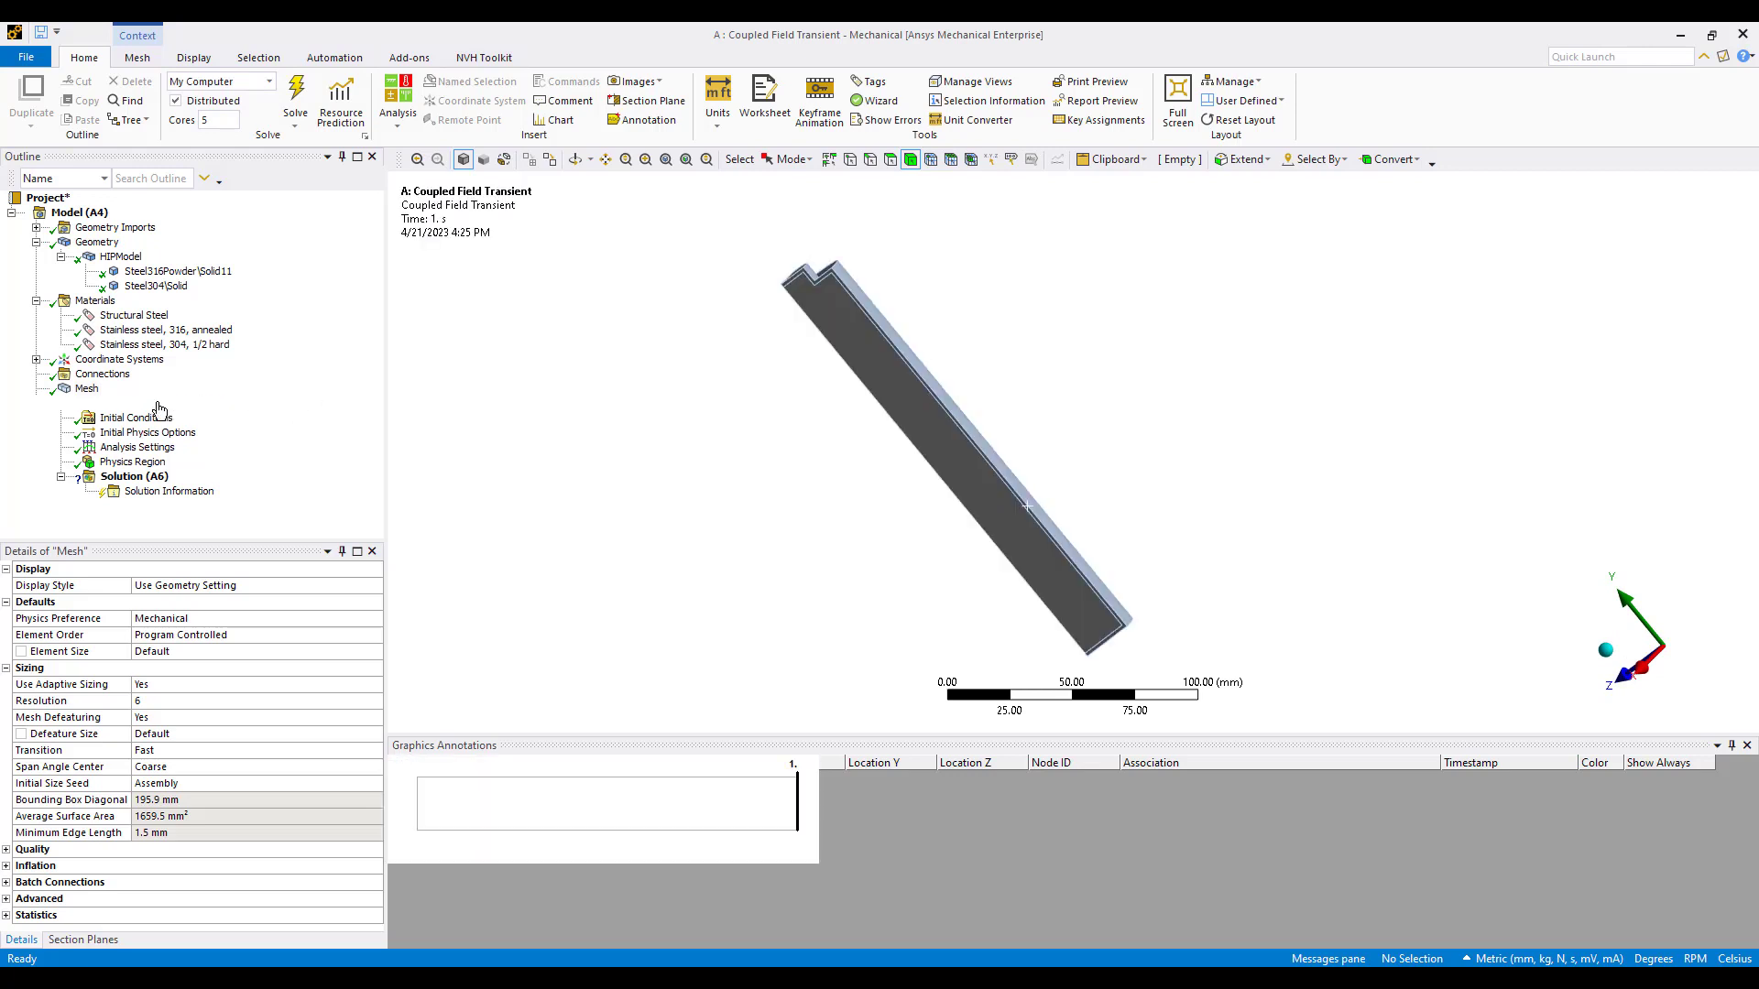
pyautogui.click(159, 463)
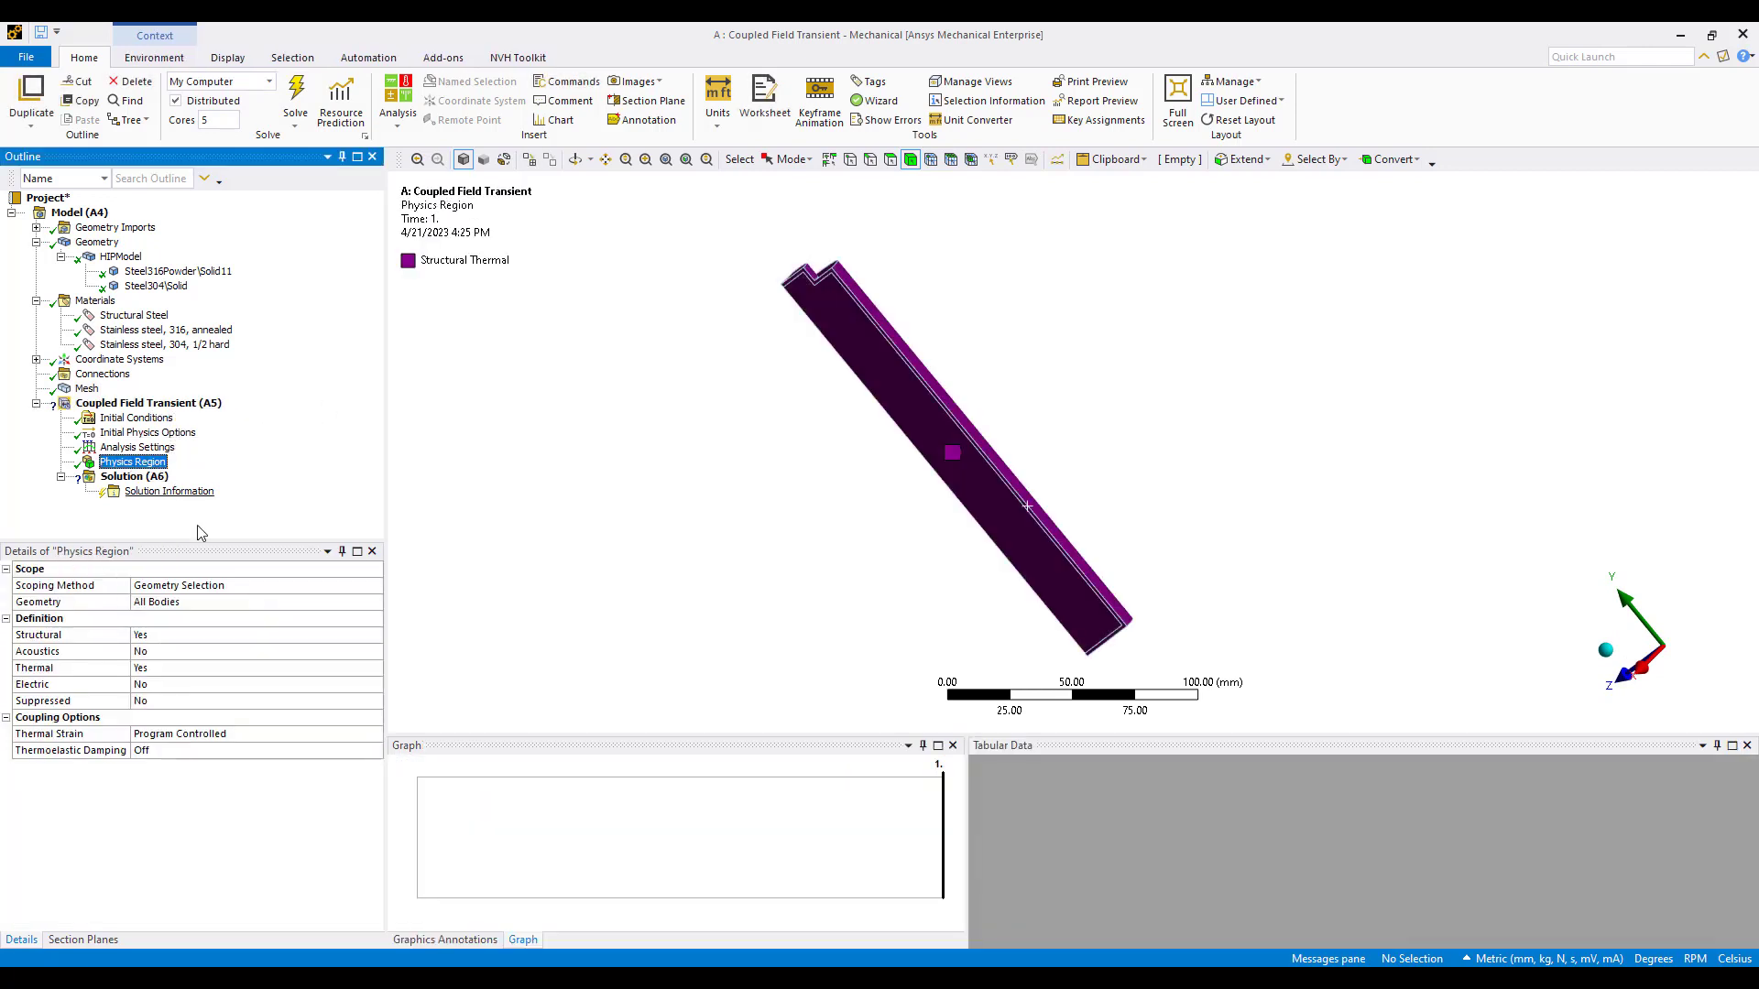
pyautogui.click(99, 640)
pyautogui.click(100, 666)
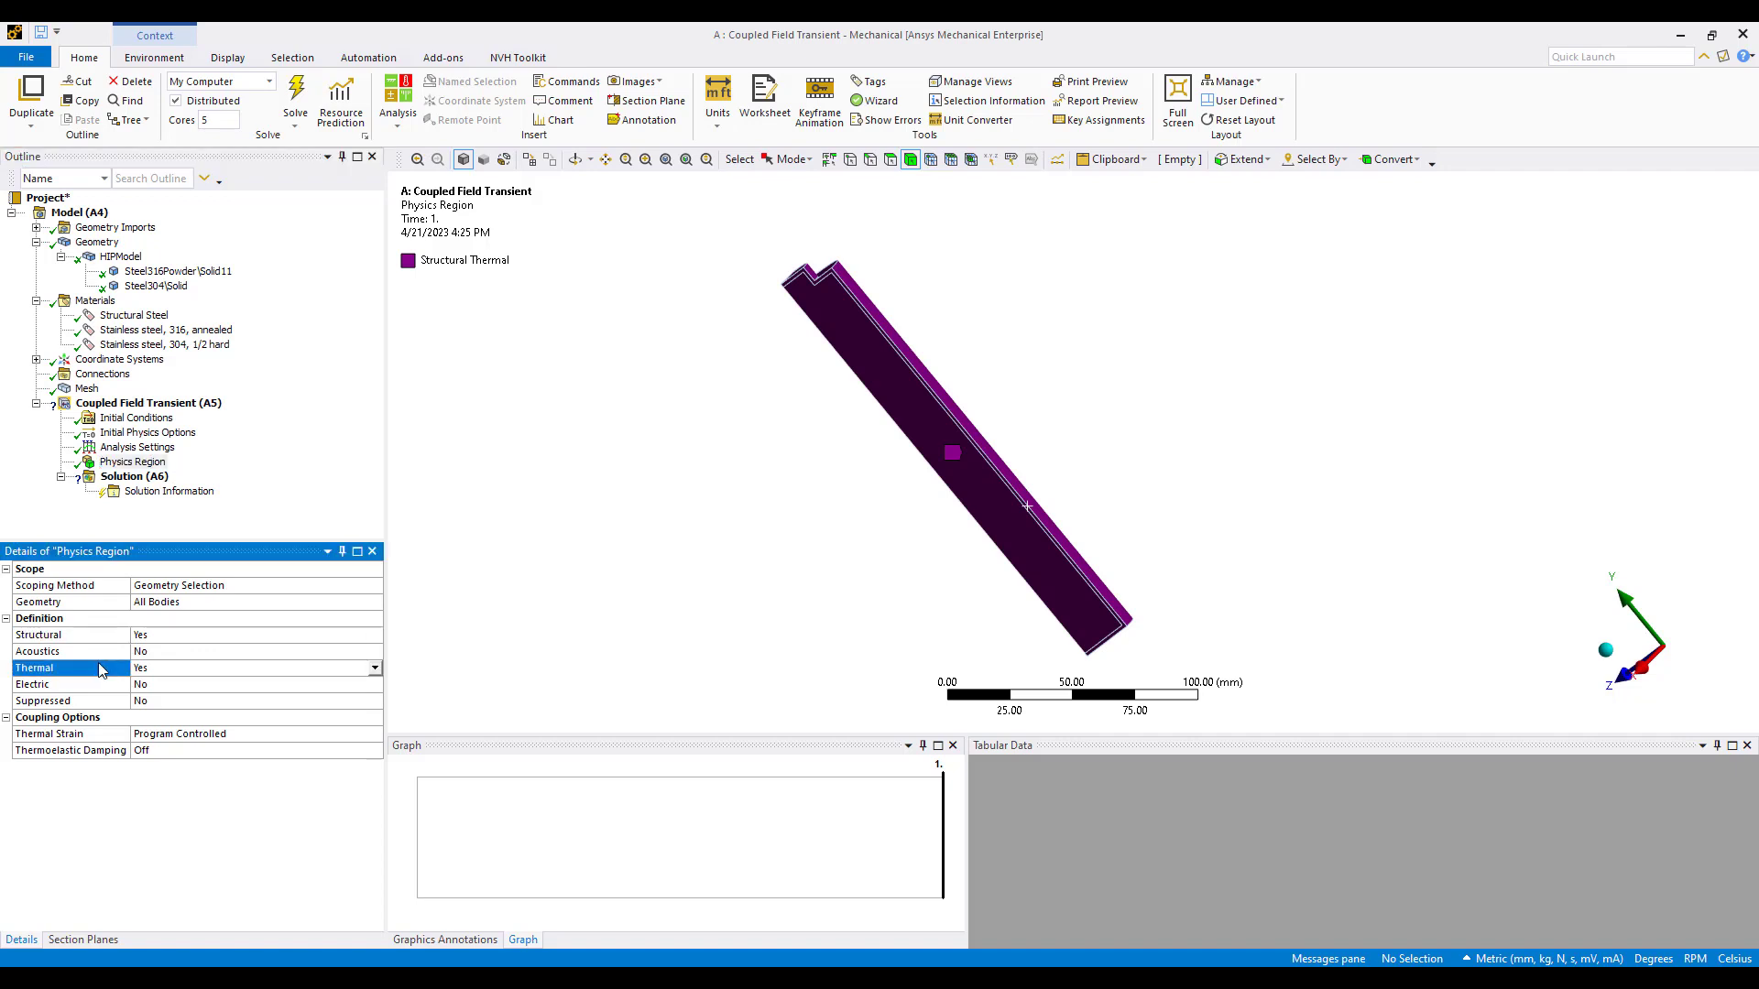
pyautogui.click(101, 640)
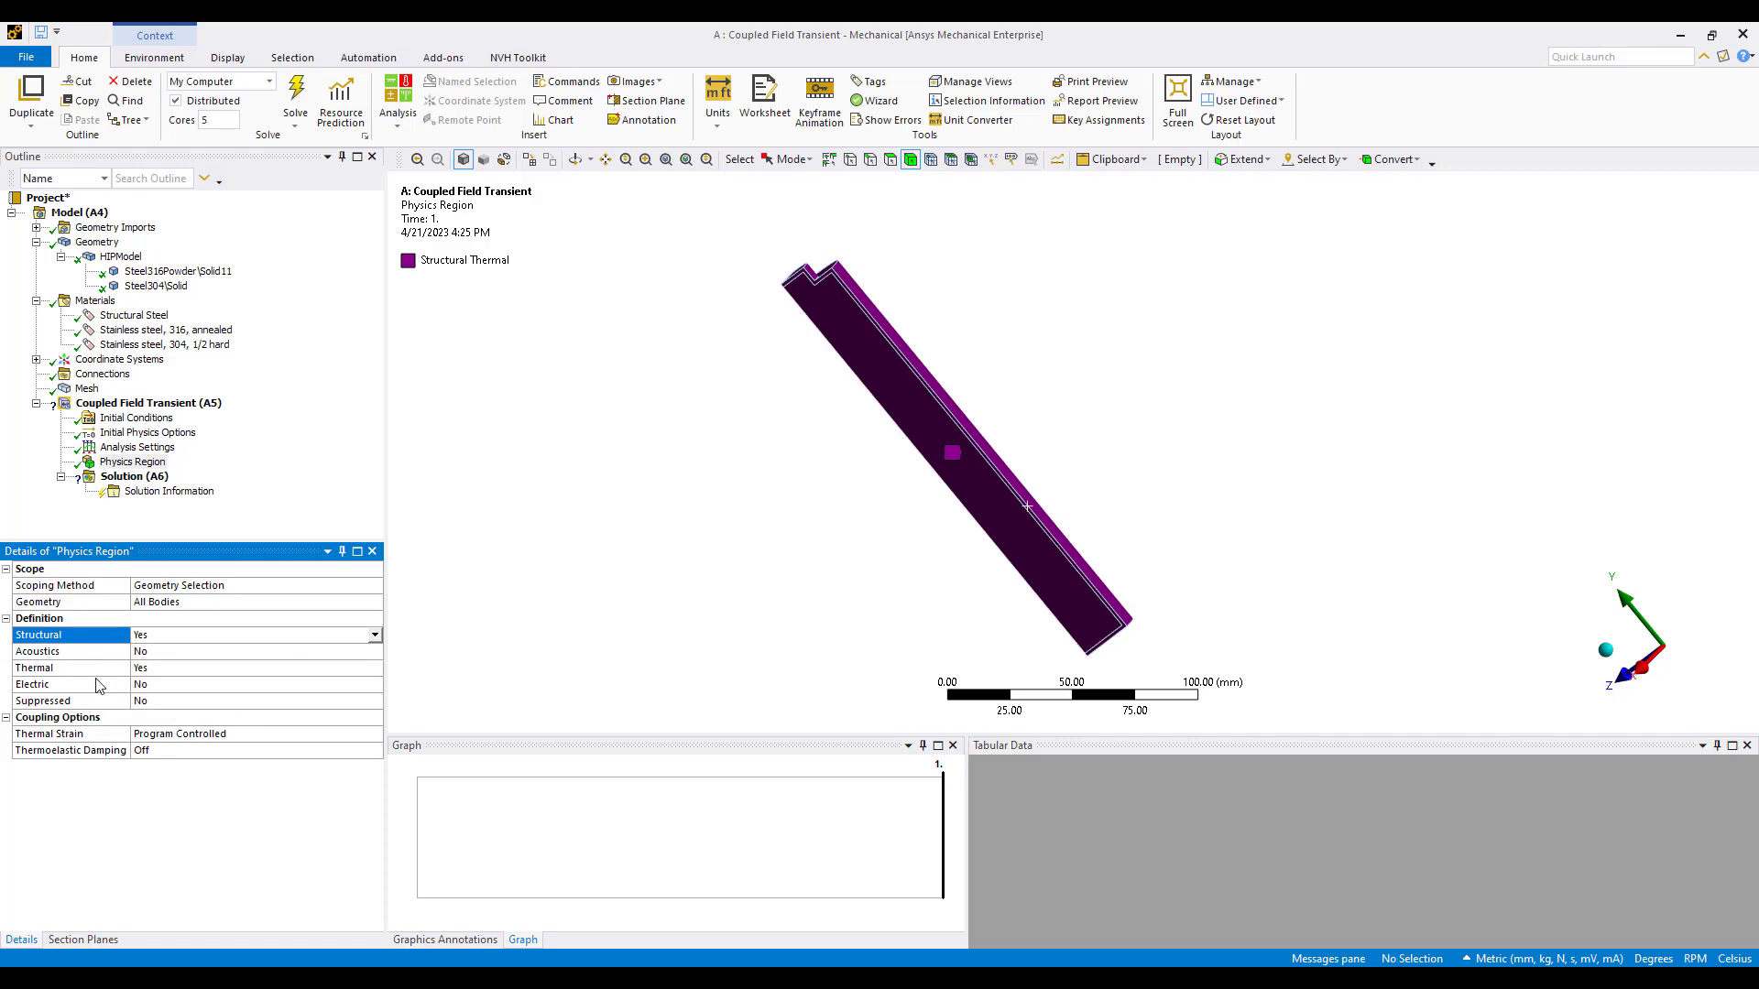
pyautogui.click(170, 685)
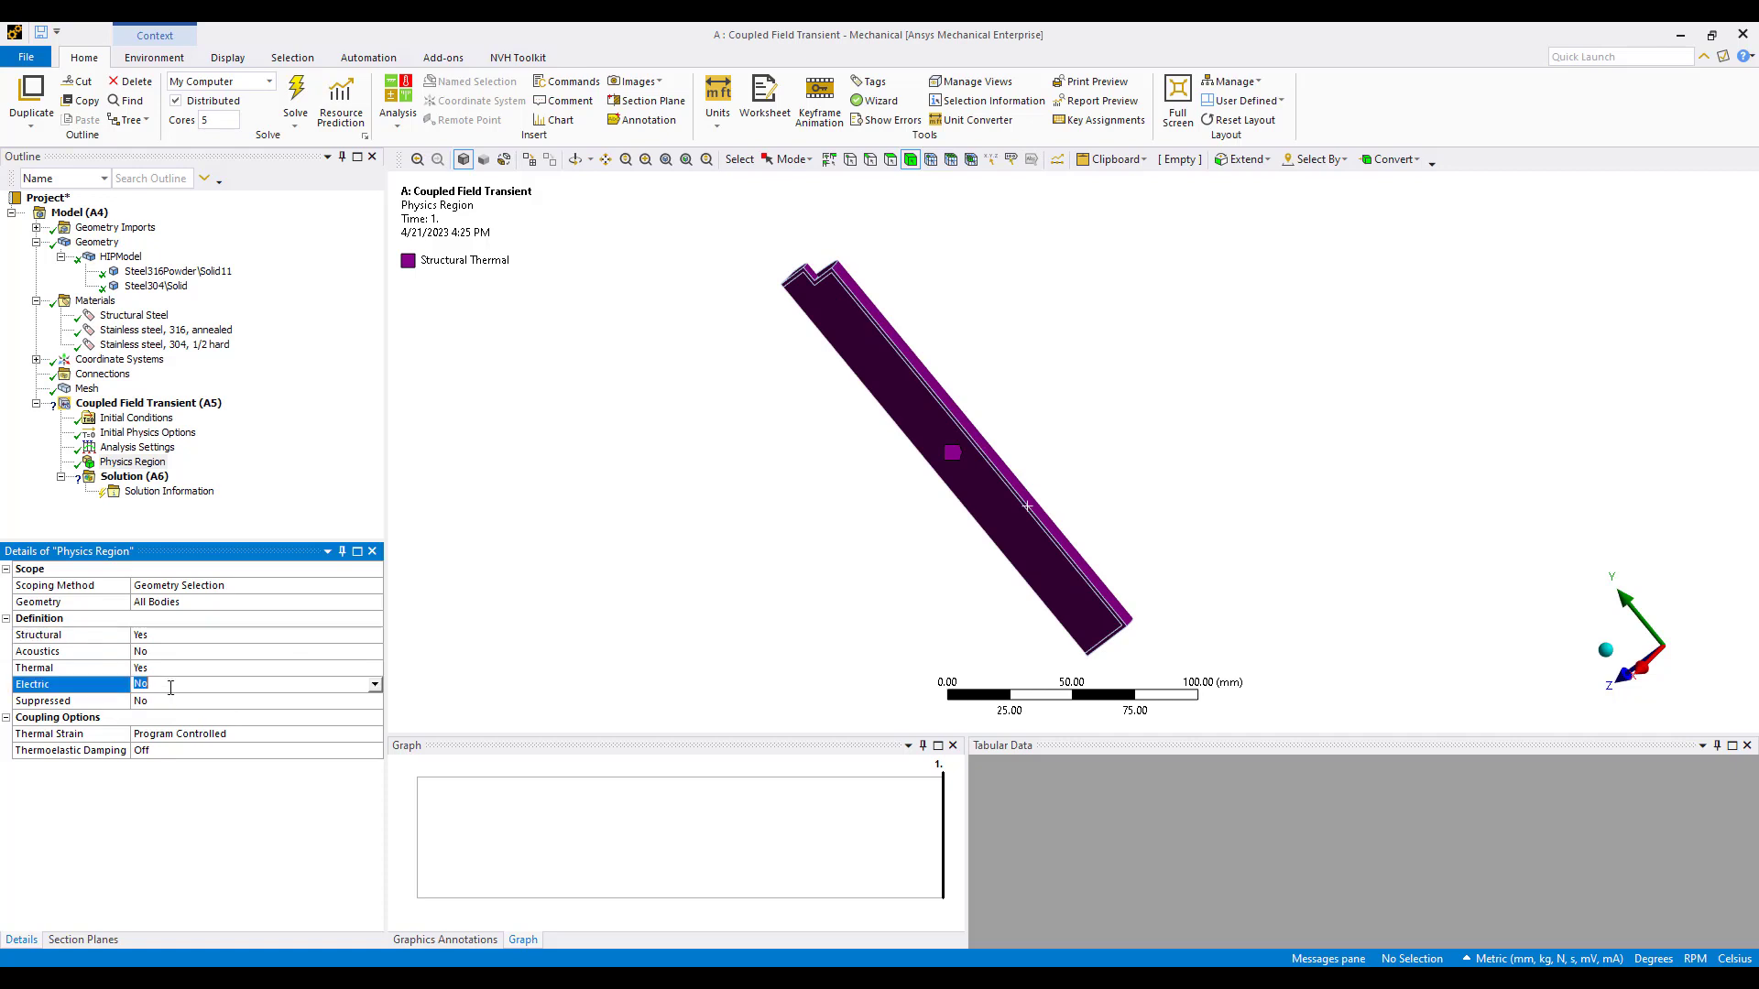
pyautogui.click(375, 686)
pyautogui.click(540, 617)
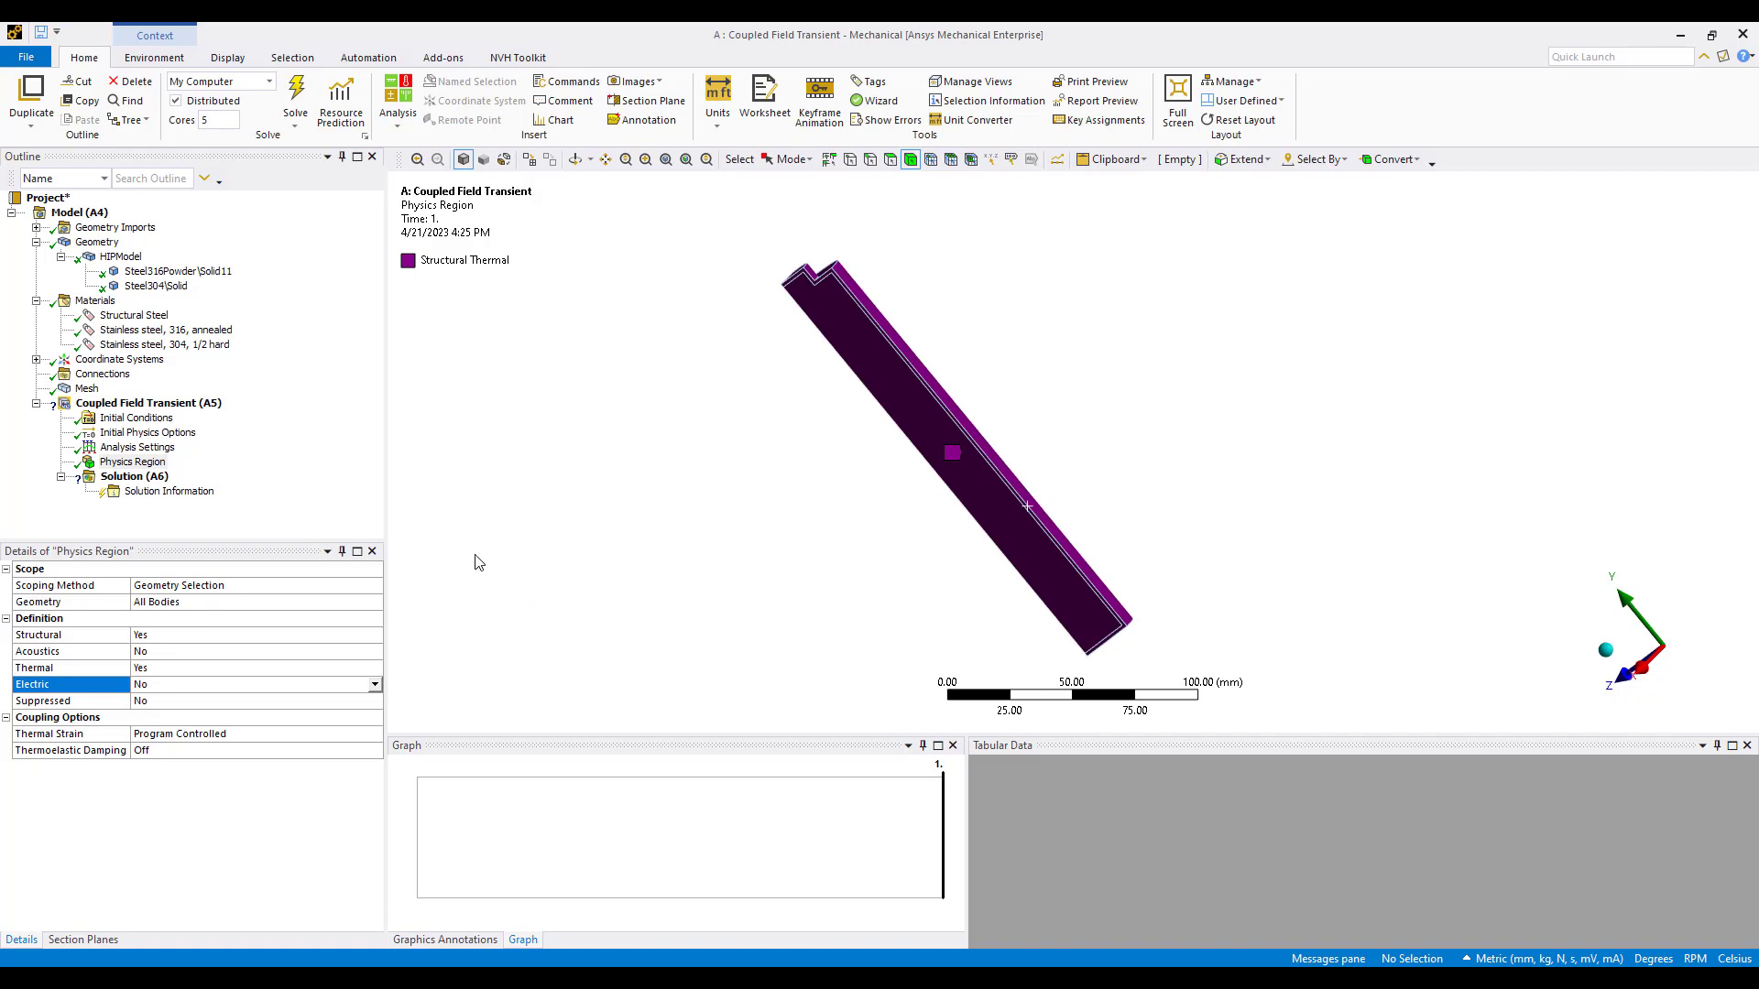
# Inspect the bar from another angle and select the Steel316Powder\Solid11 body to review its details
pyautogui.moveTo(765, 488); pyautogui.dragTo(797, 460, button='middle')
pyautogui.moveTo(821, 455)
pyautogui.mouseDown(button='middle')
pyautogui.moveTo(828, 471)
pyautogui.moveTo(879, 463)
pyautogui.moveTo(806, 440)
pyautogui.mouseUp(button='middle')
pyautogui.click(177, 271)
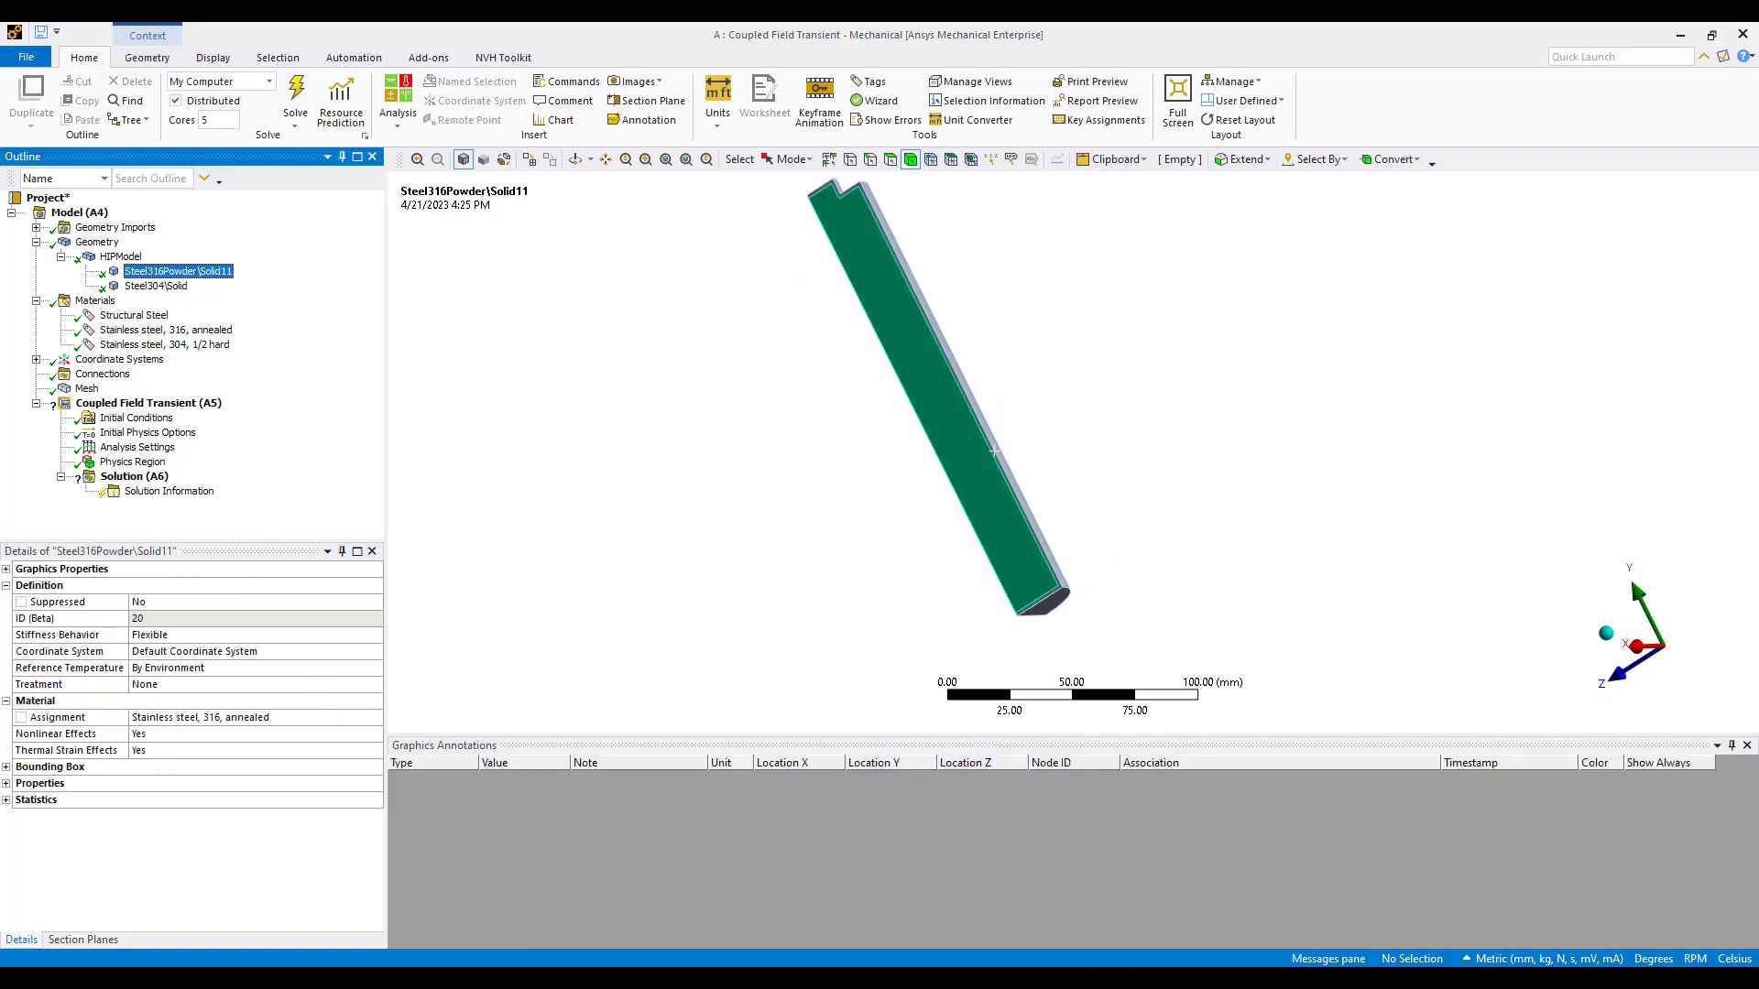
# Switch to Workbench and open the Engineering Data of the Coupled Field Transient system
pyautogui.click(1062, 979)
pyautogui.click(1124, 895)
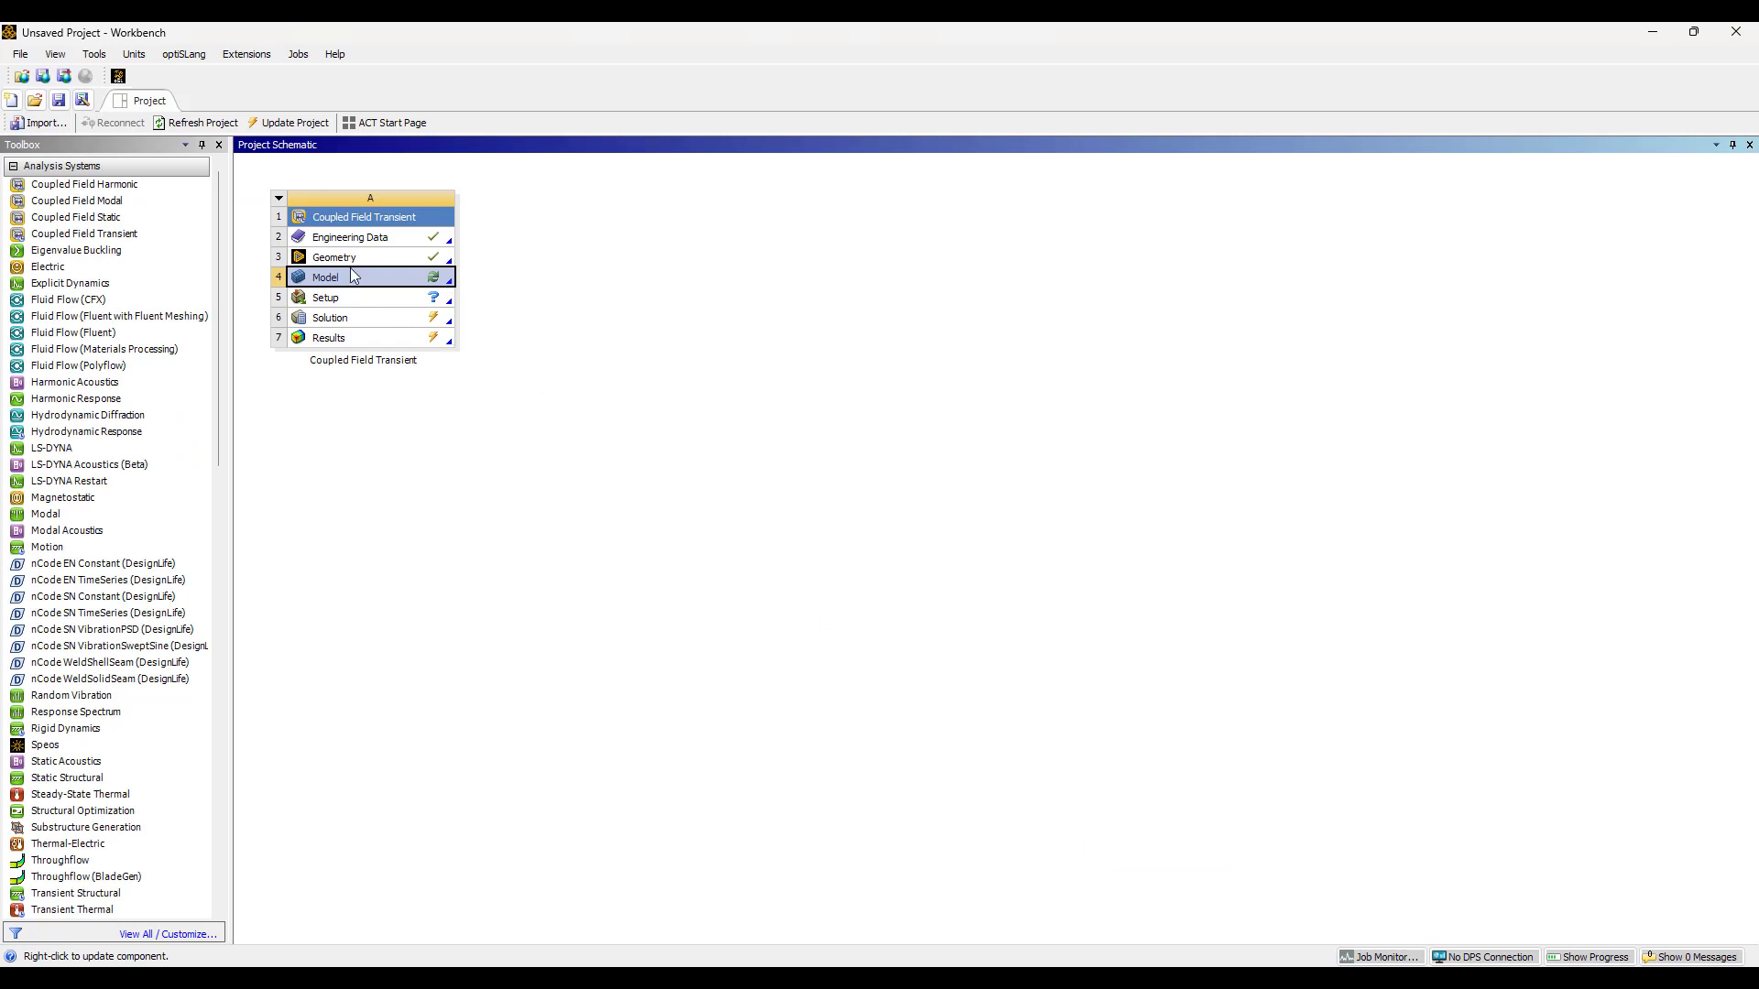
pyautogui.click(345, 239)
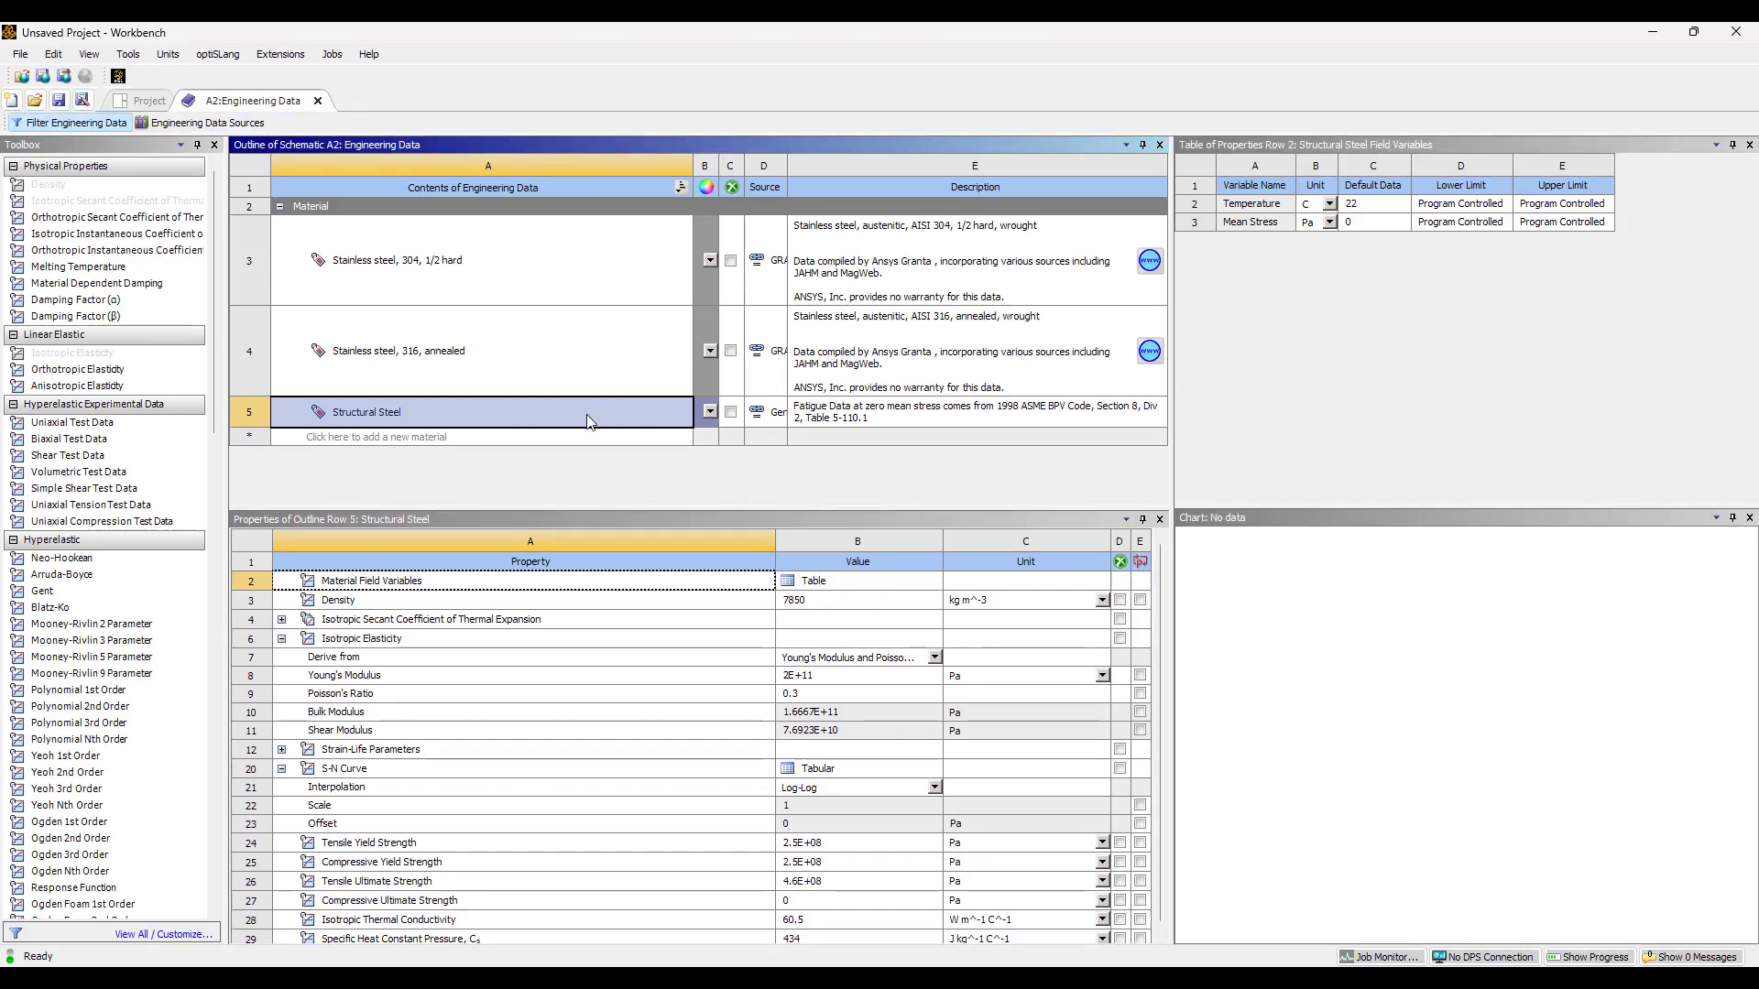
# Add the Gurson Model plasticity property to the Stainless steel, 316, annealed material
pyautogui.click(446, 392)
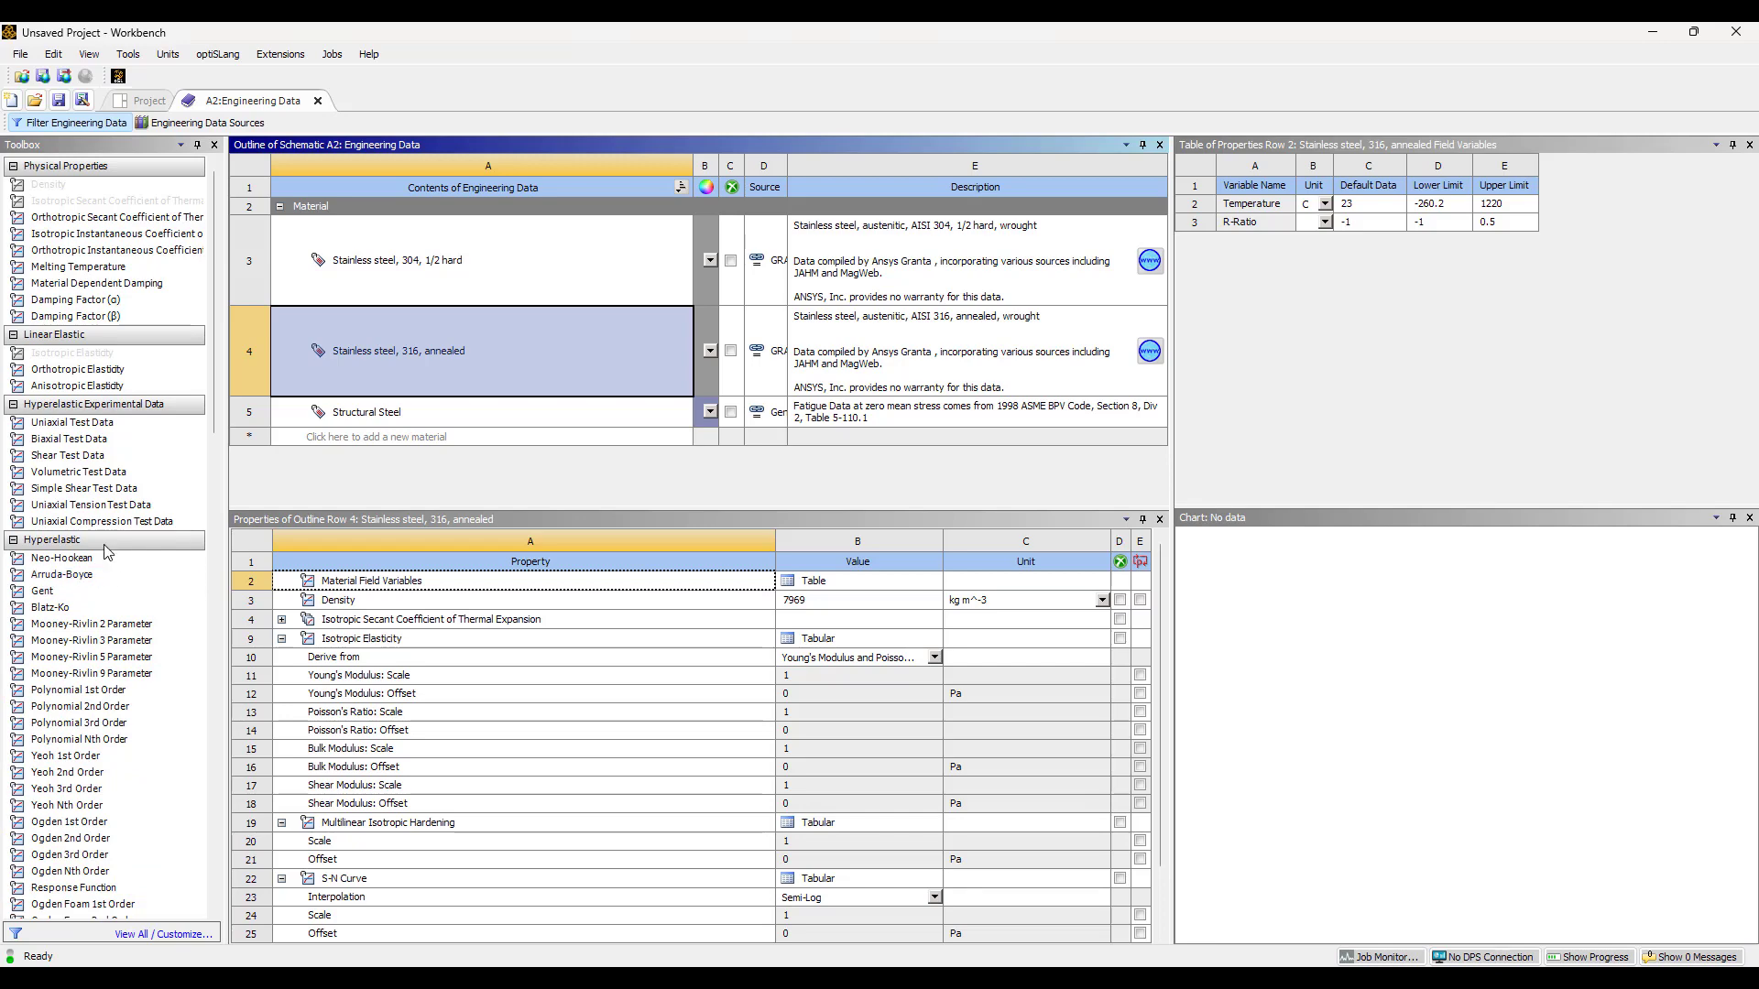
pyautogui.scroll(-10, 107, 552)
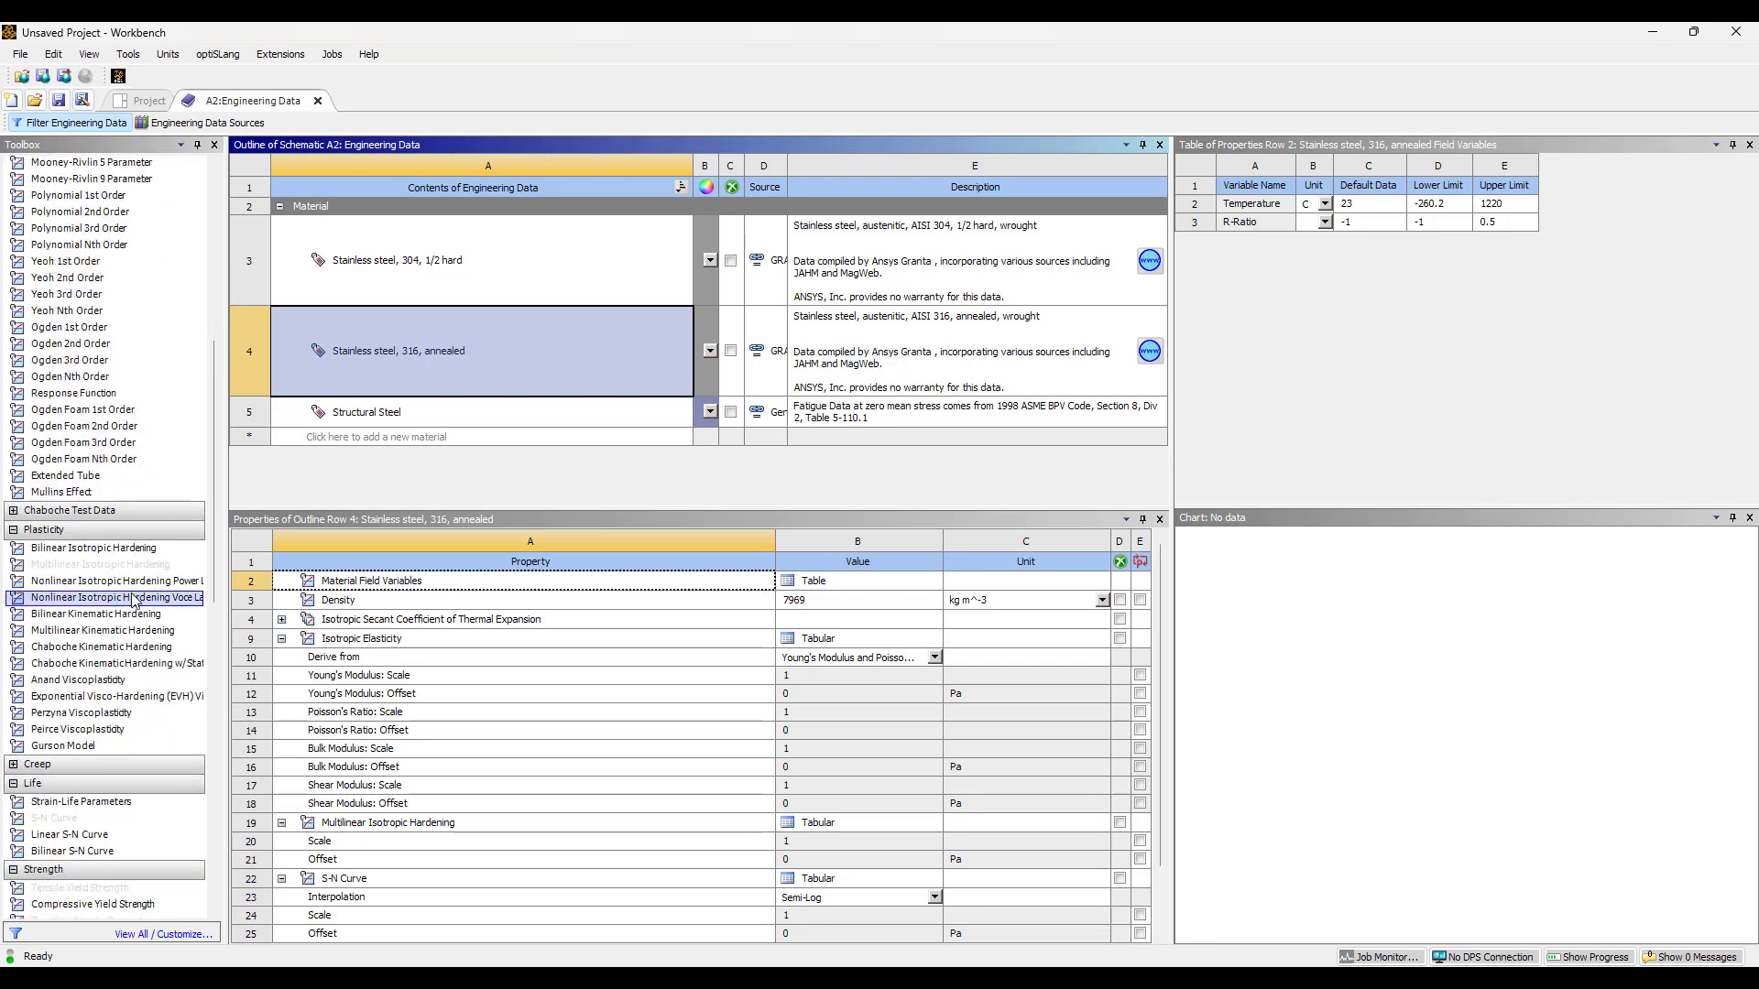
pyautogui.scroll(-11, 125, 644)
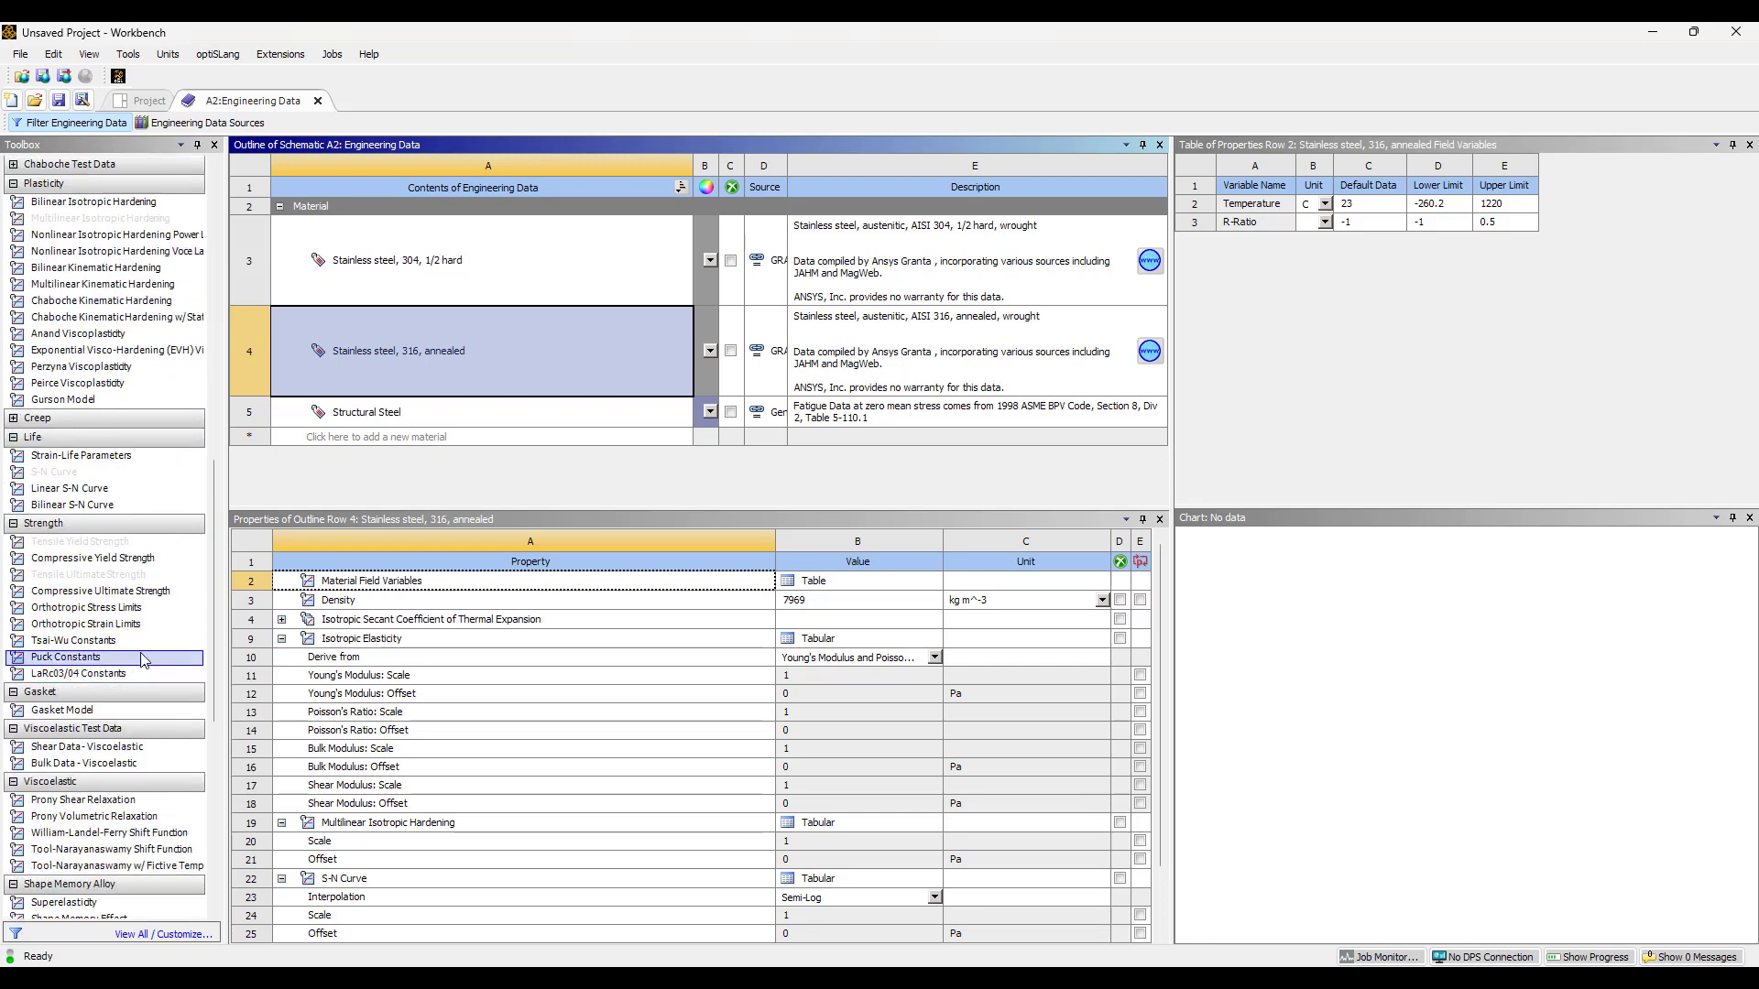
pyautogui.scroll(-1, 142, 658)
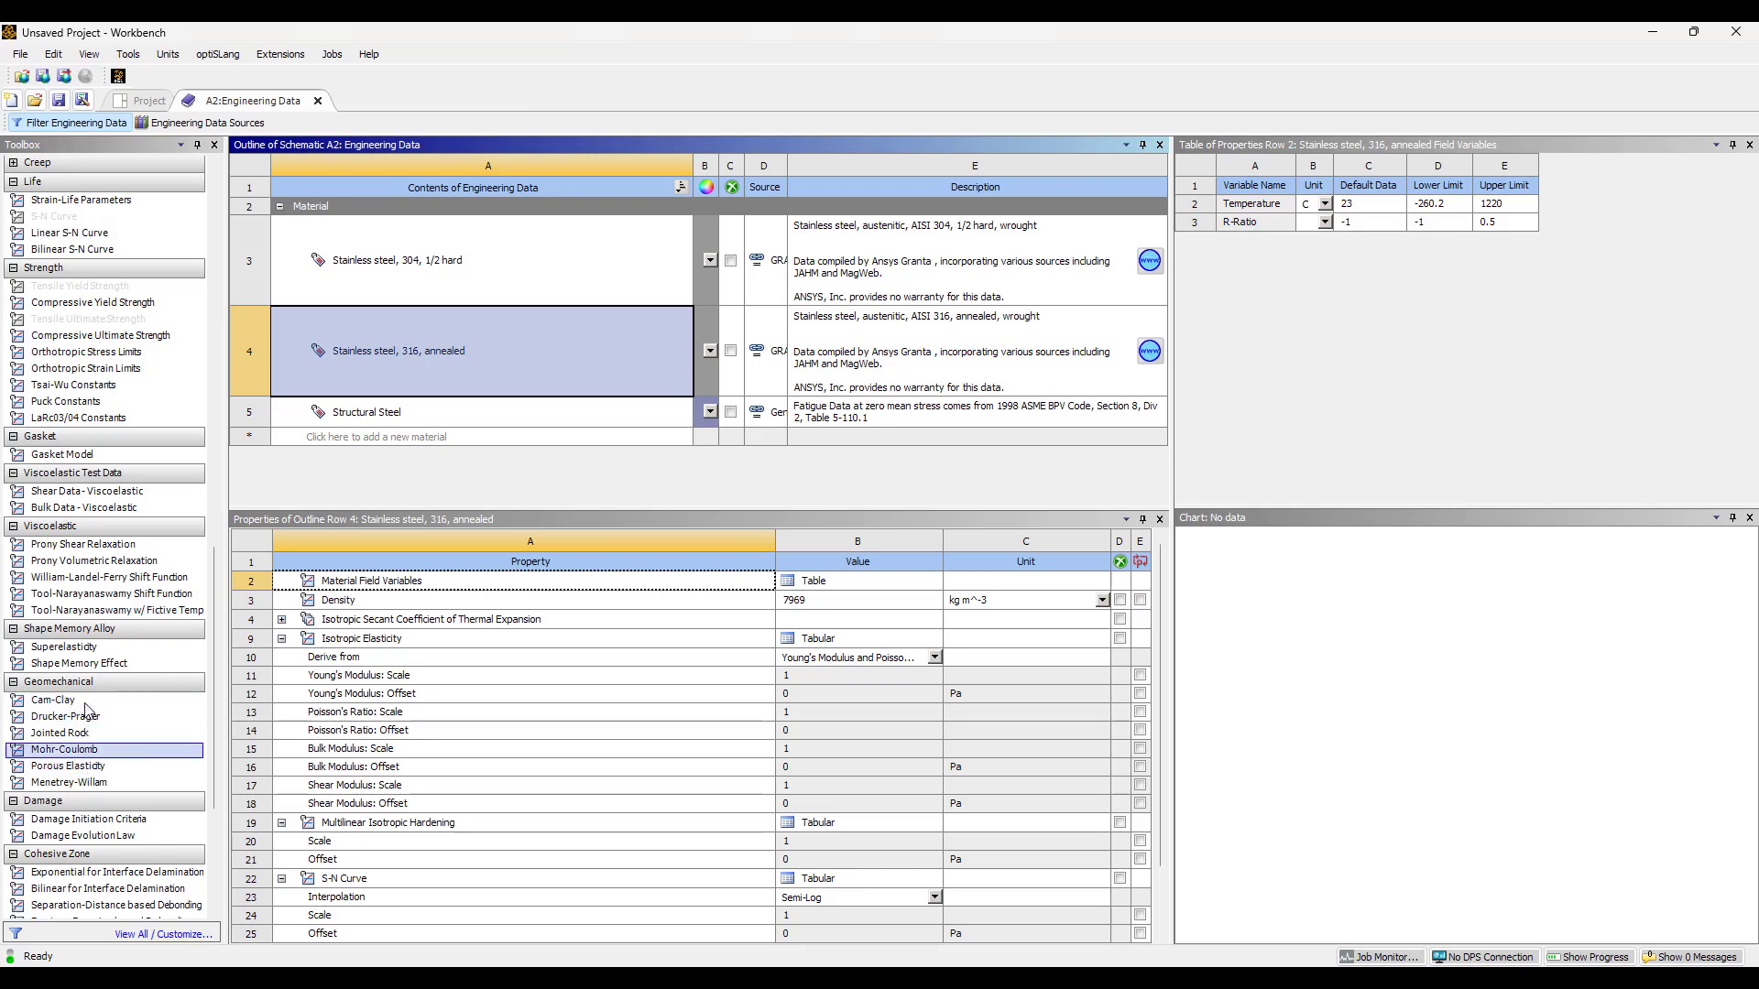
pyautogui.scroll(2, 94, 765)
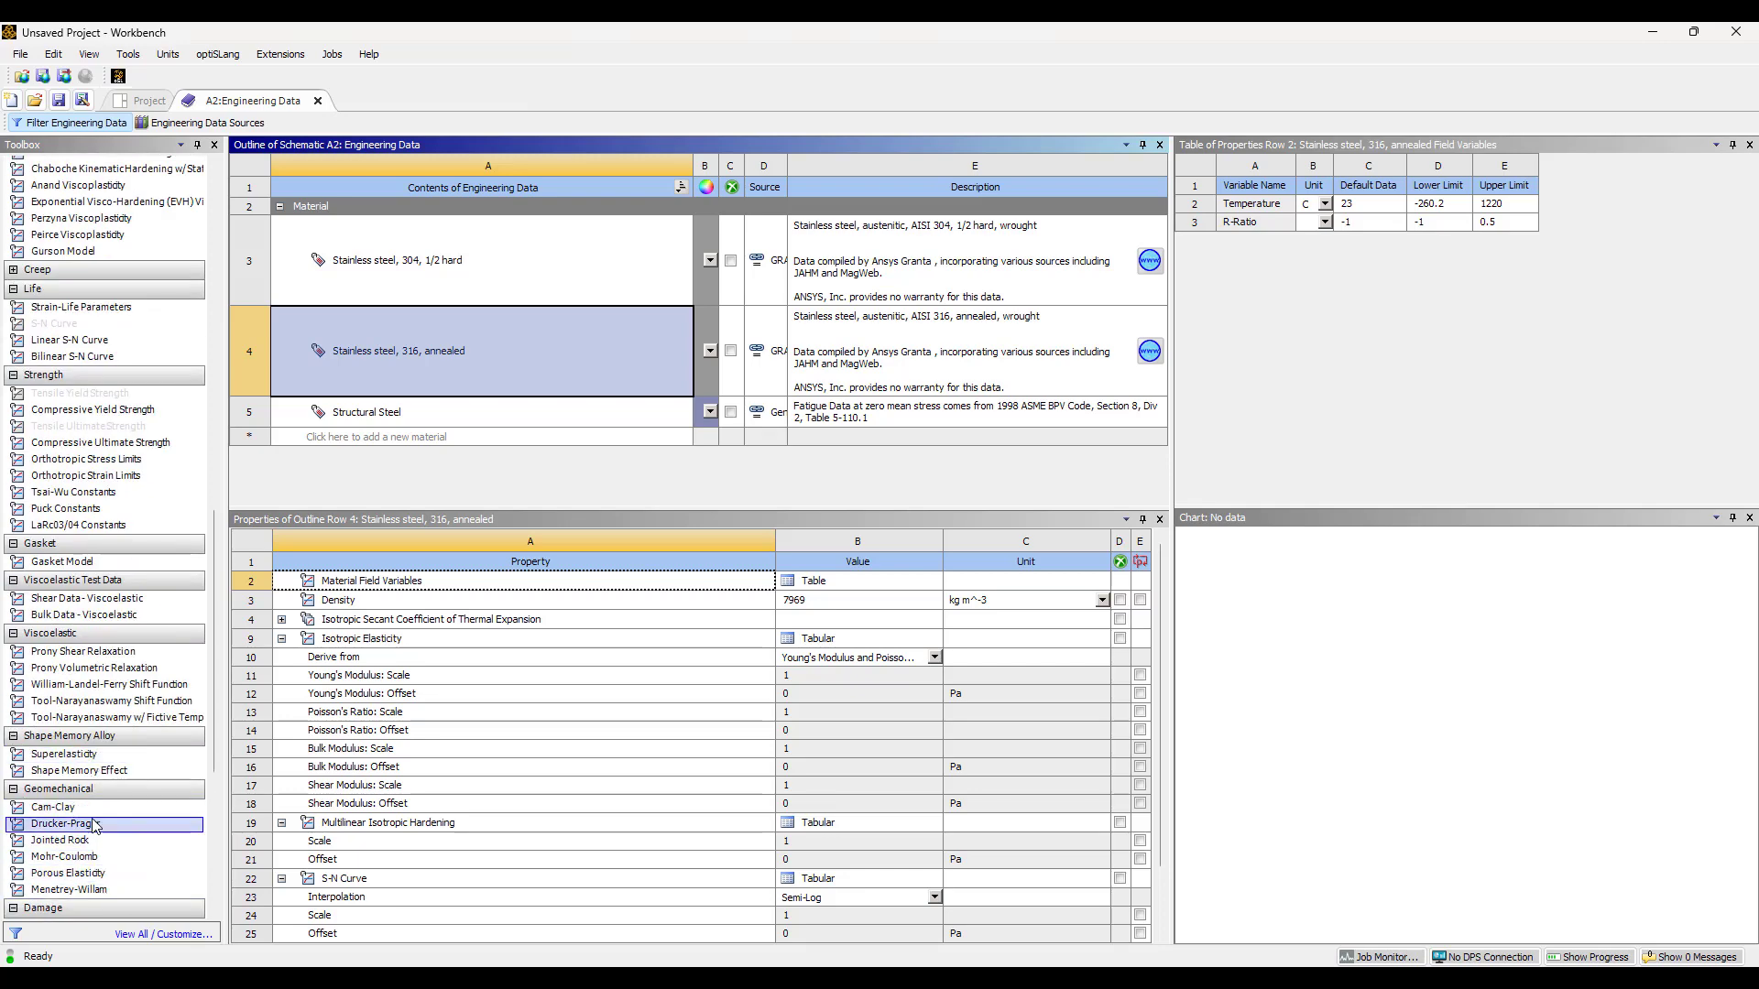
pyautogui.scroll(6, 105, 641)
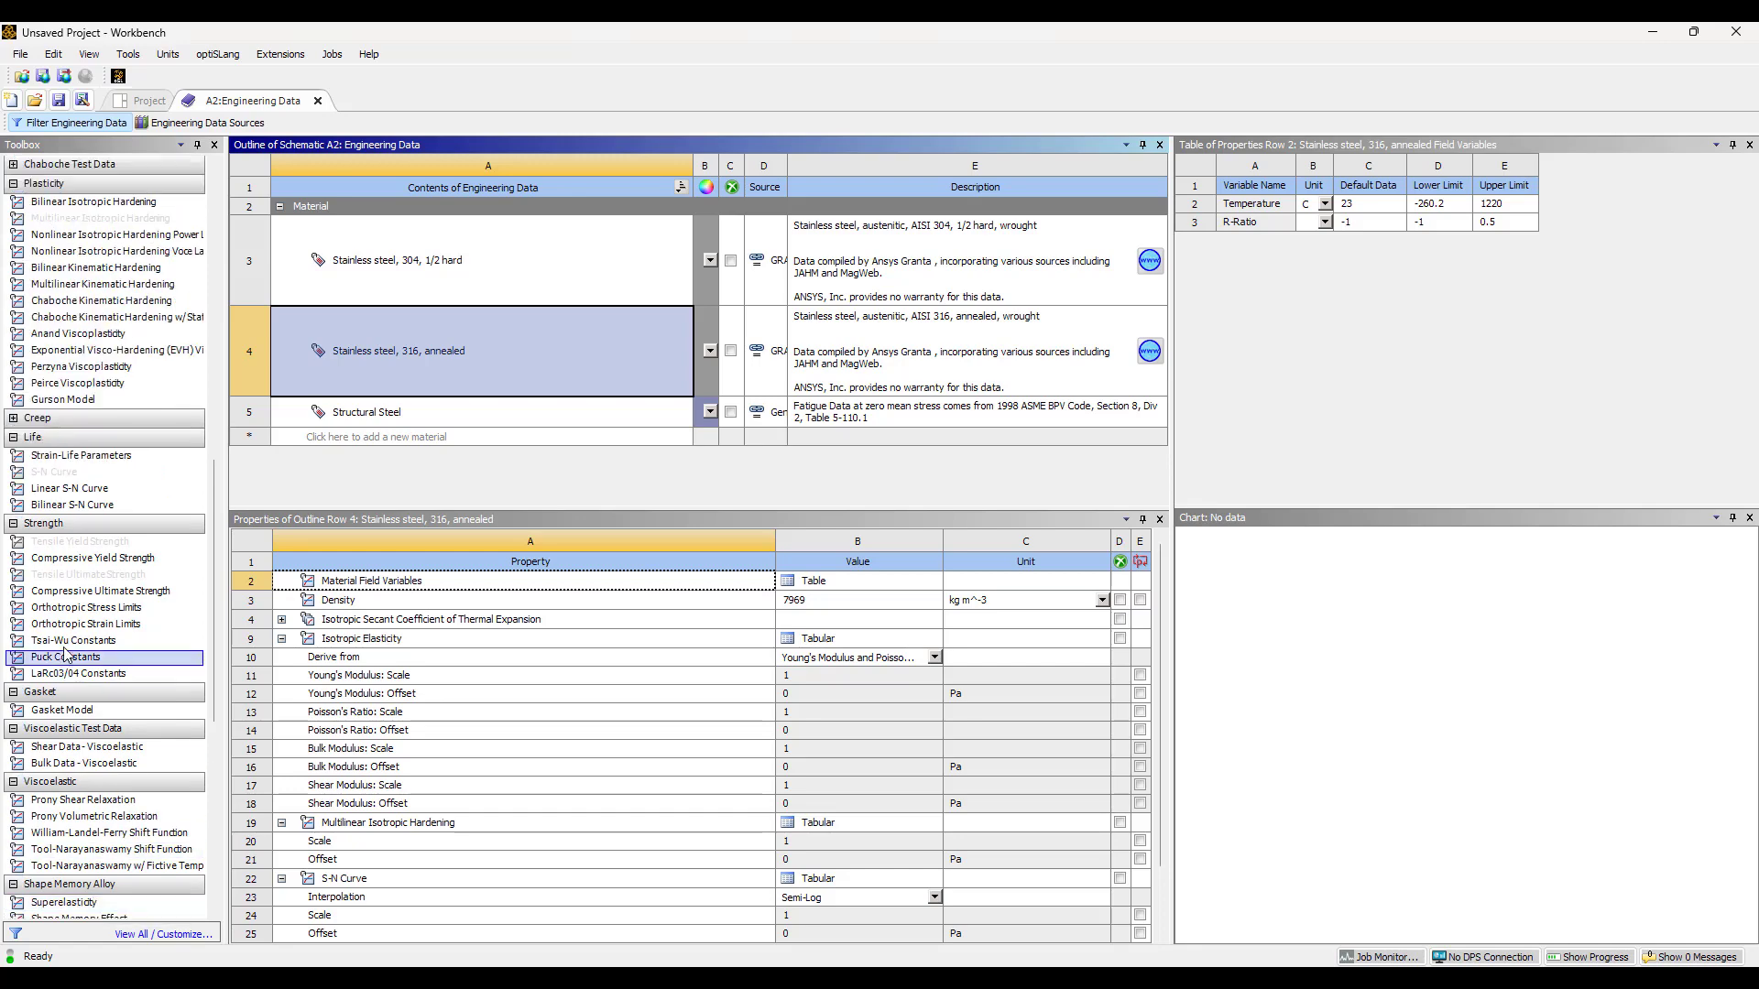
pyautogui.scroll(2, 99, 641)
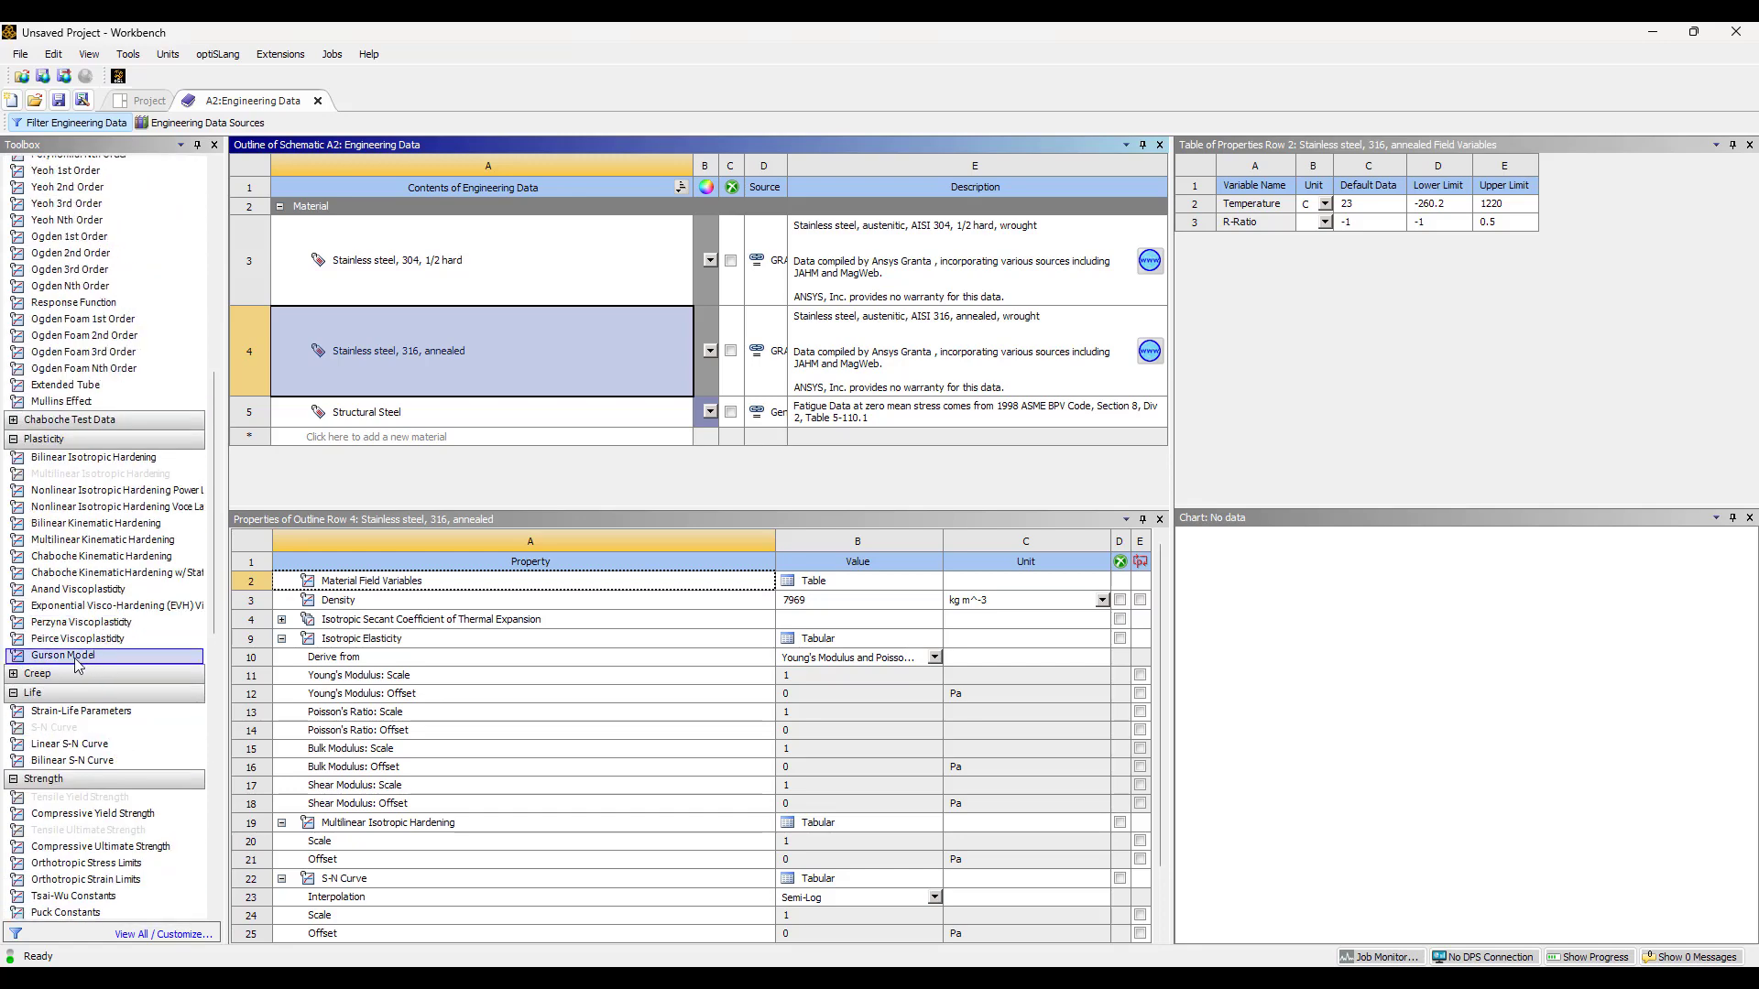
pyautogui.click(73, 664)
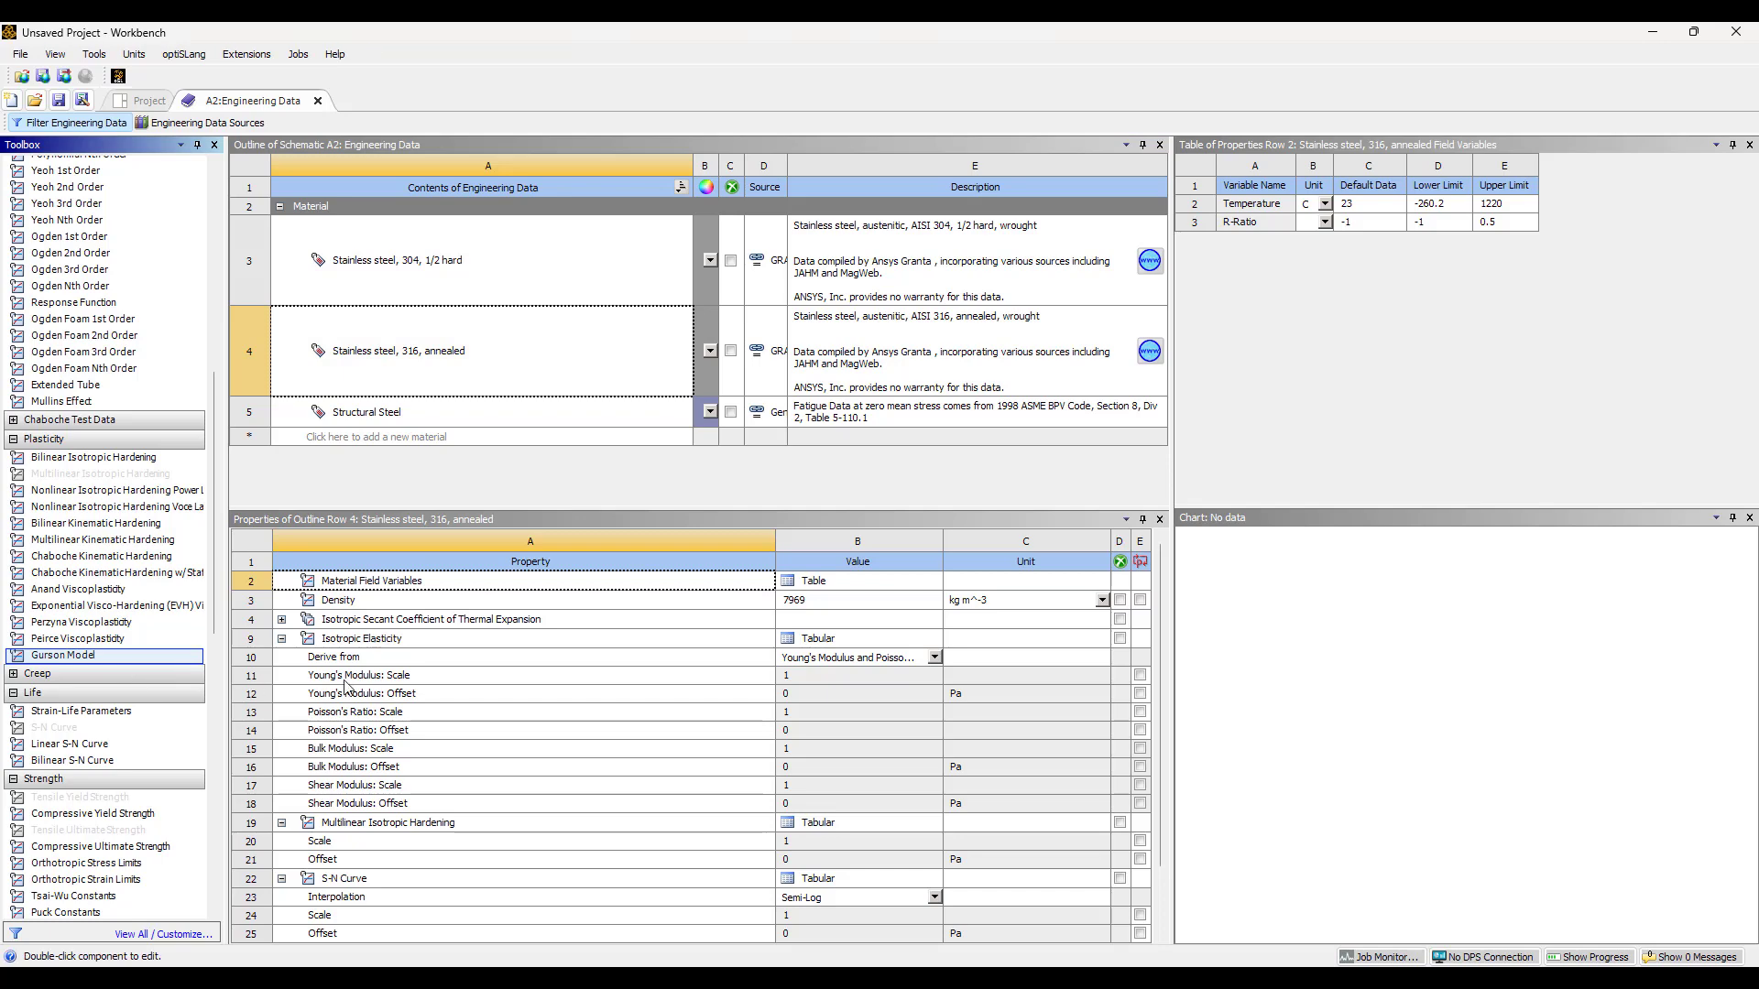
pyautogui.doubleClick(108, 655)
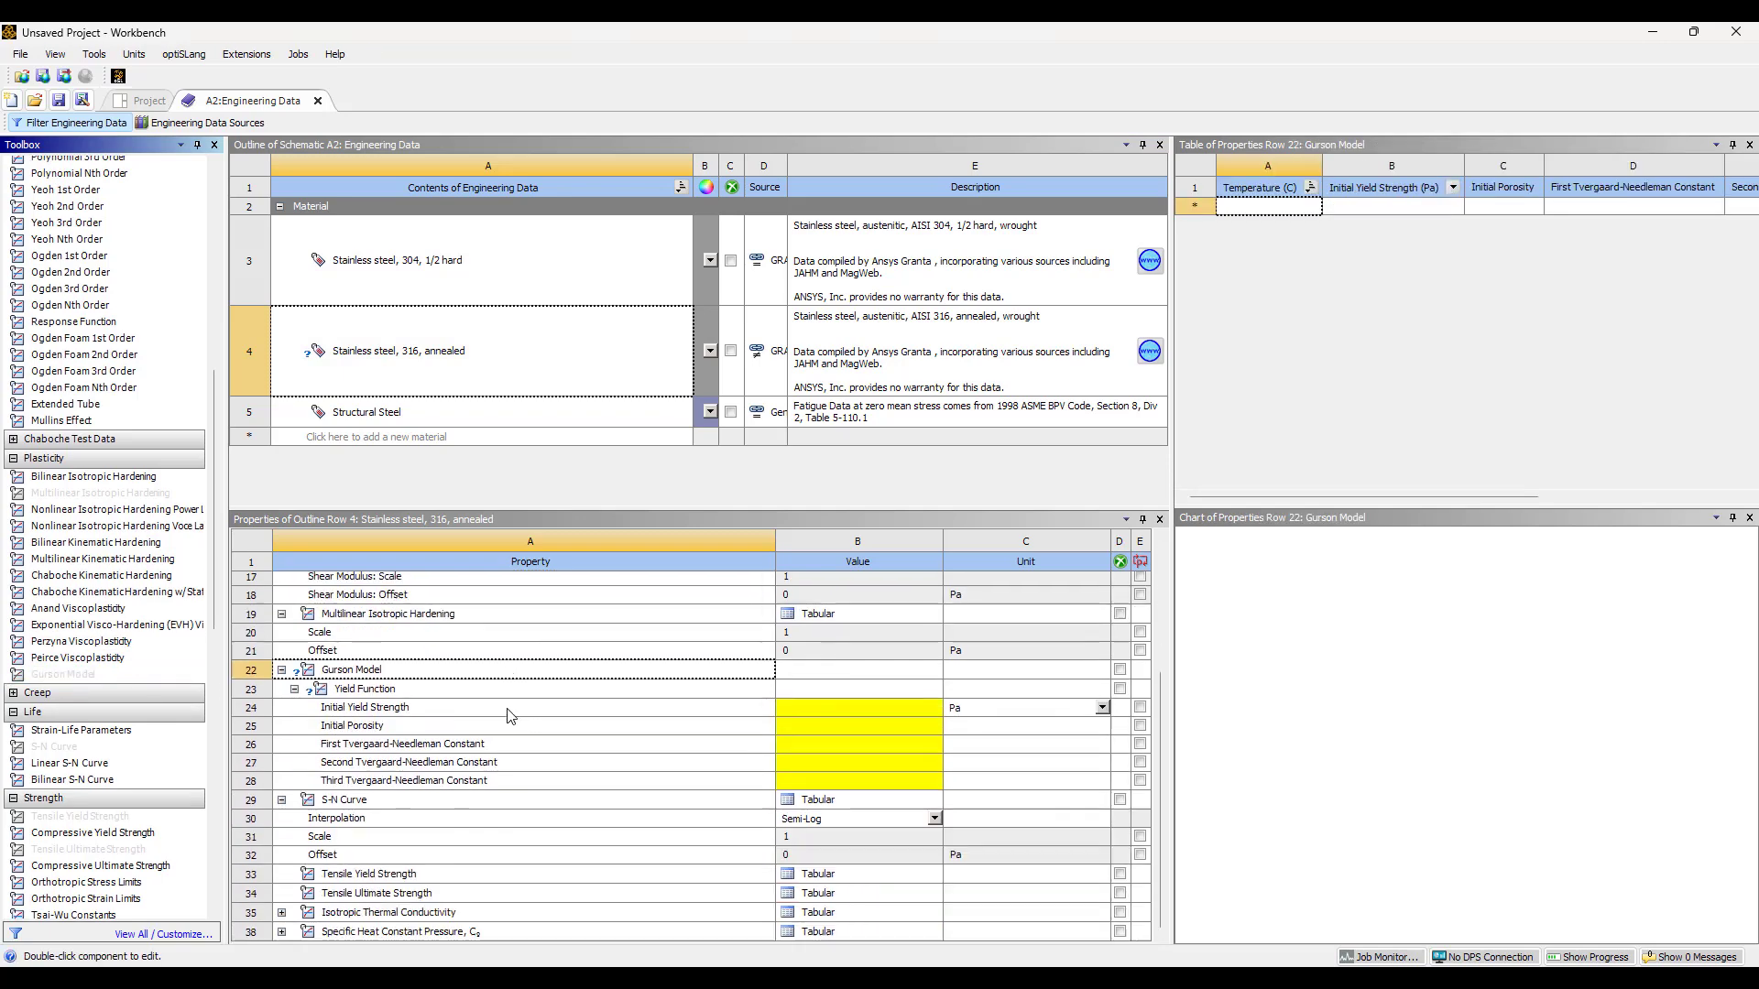
pyautogui.scroll(-2, 506, 707)
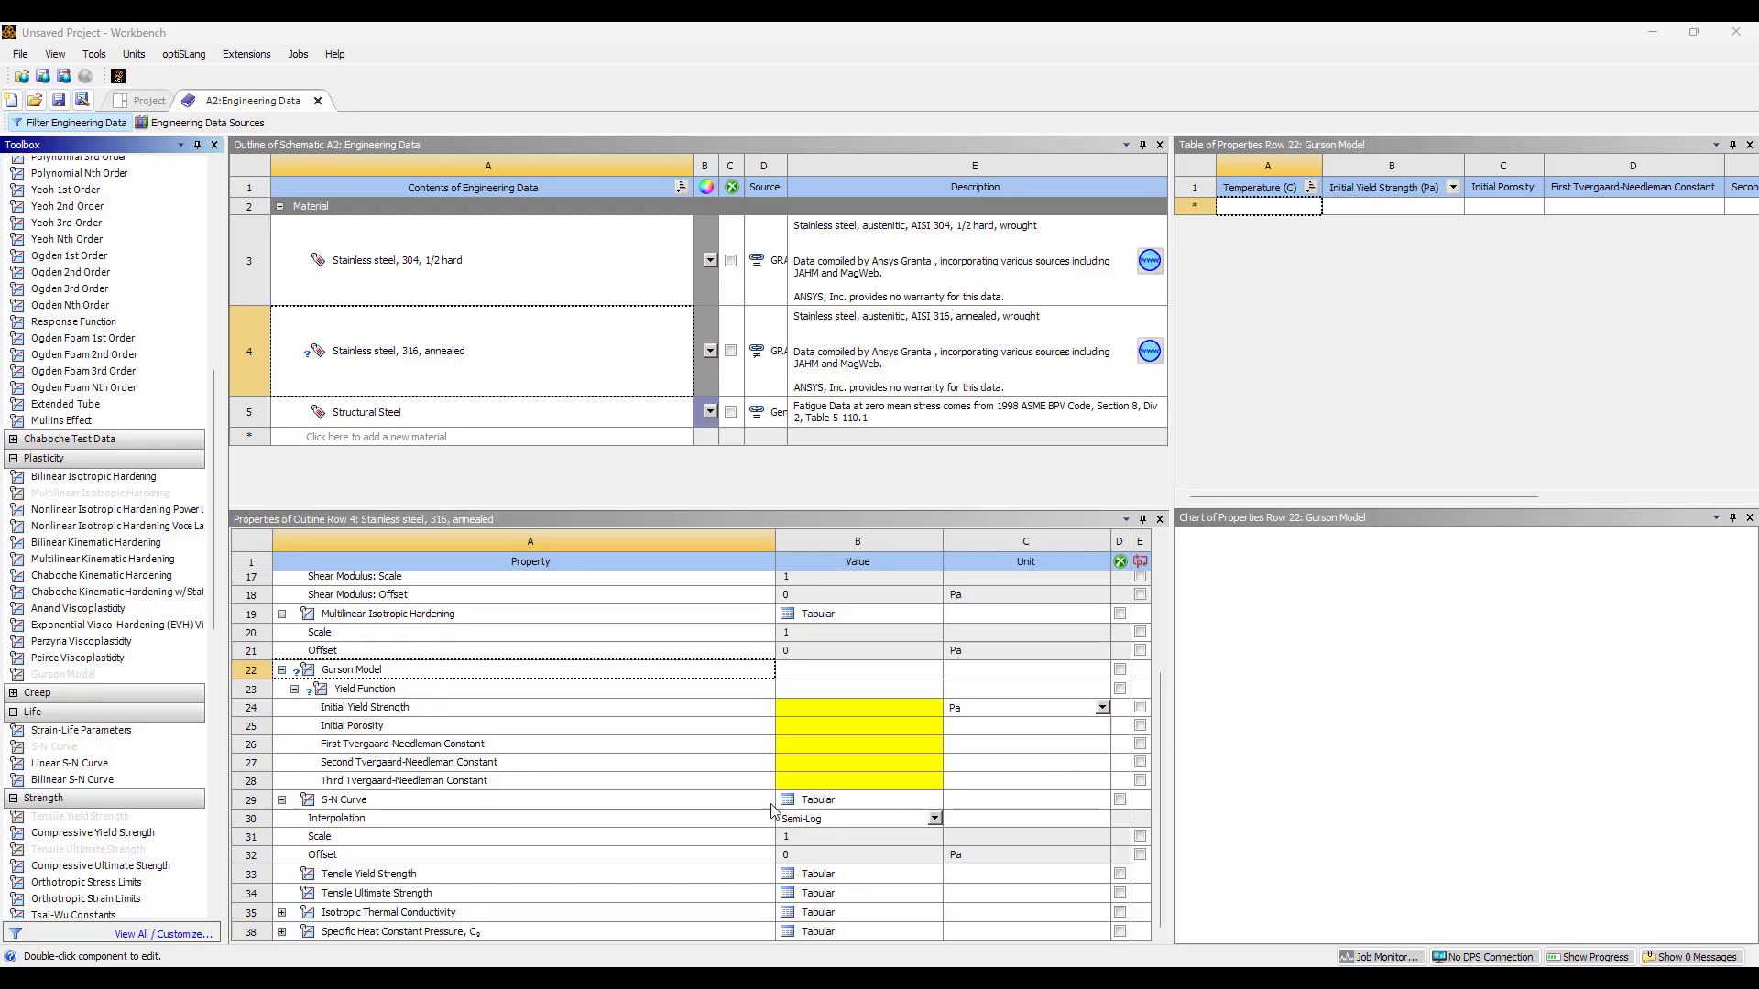
# Set the Gurson yield function's initial yield strength to 8.75E+08 Pa and its initial porosity to 0.3
pyautogui.click(811, 711)
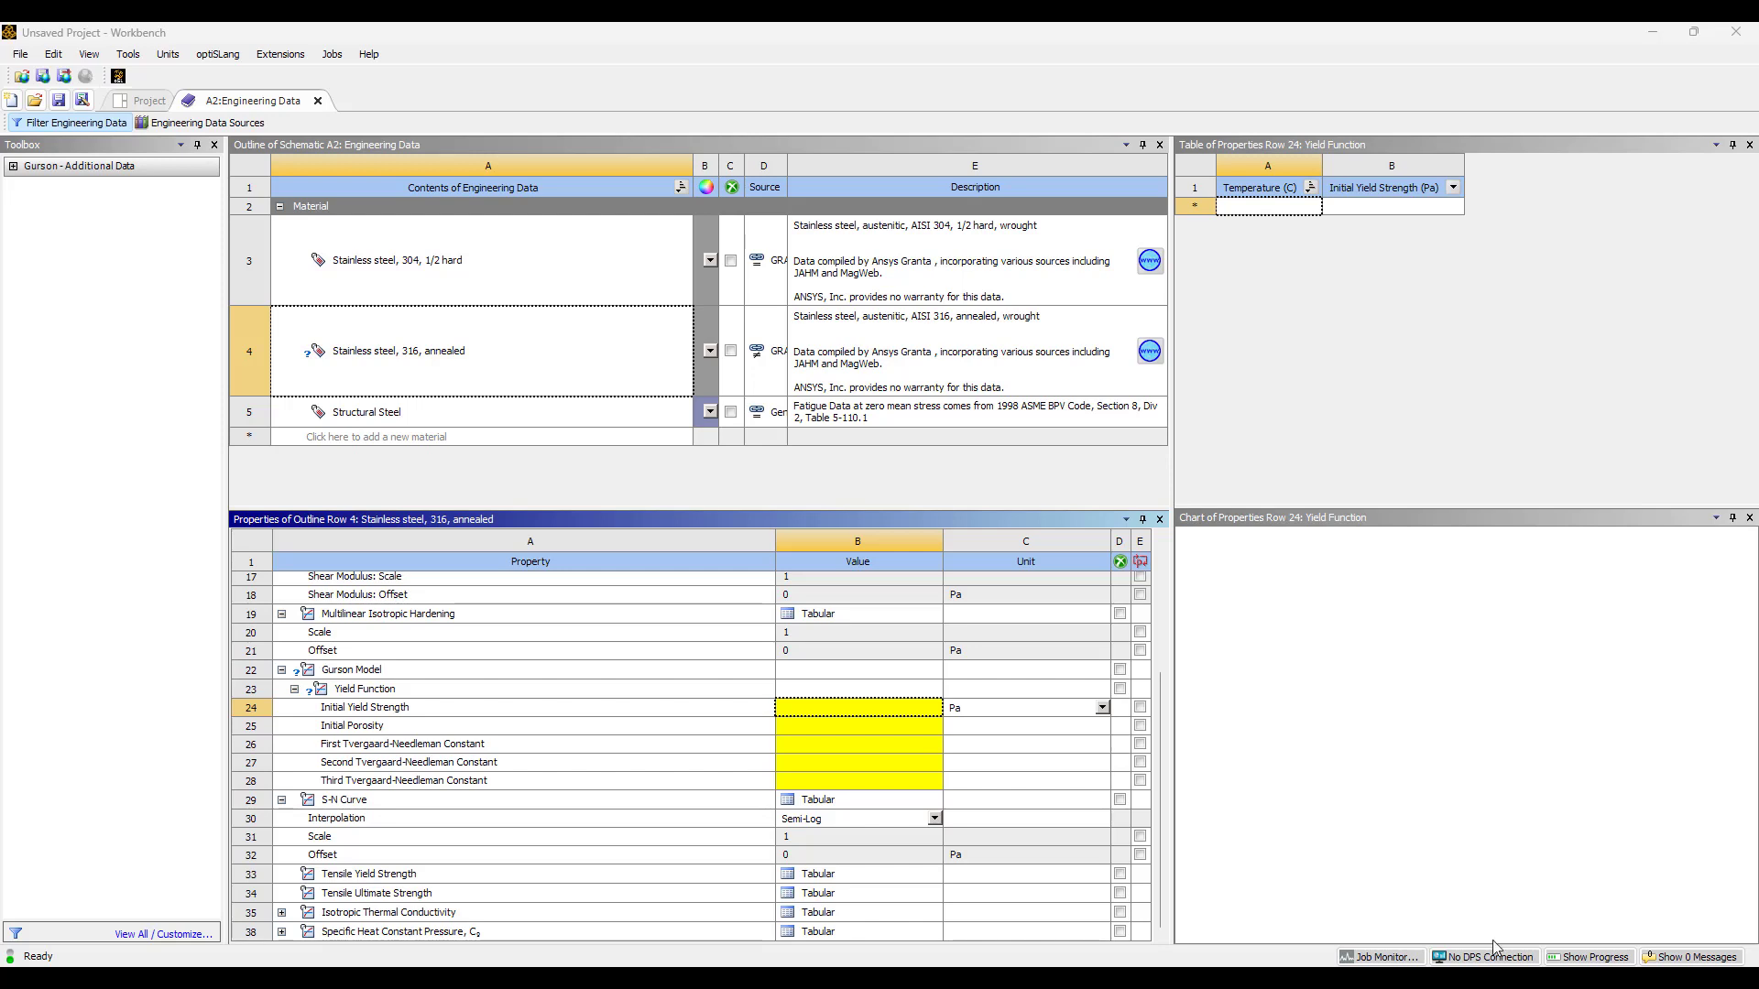
pyautogui.click(835, 709)
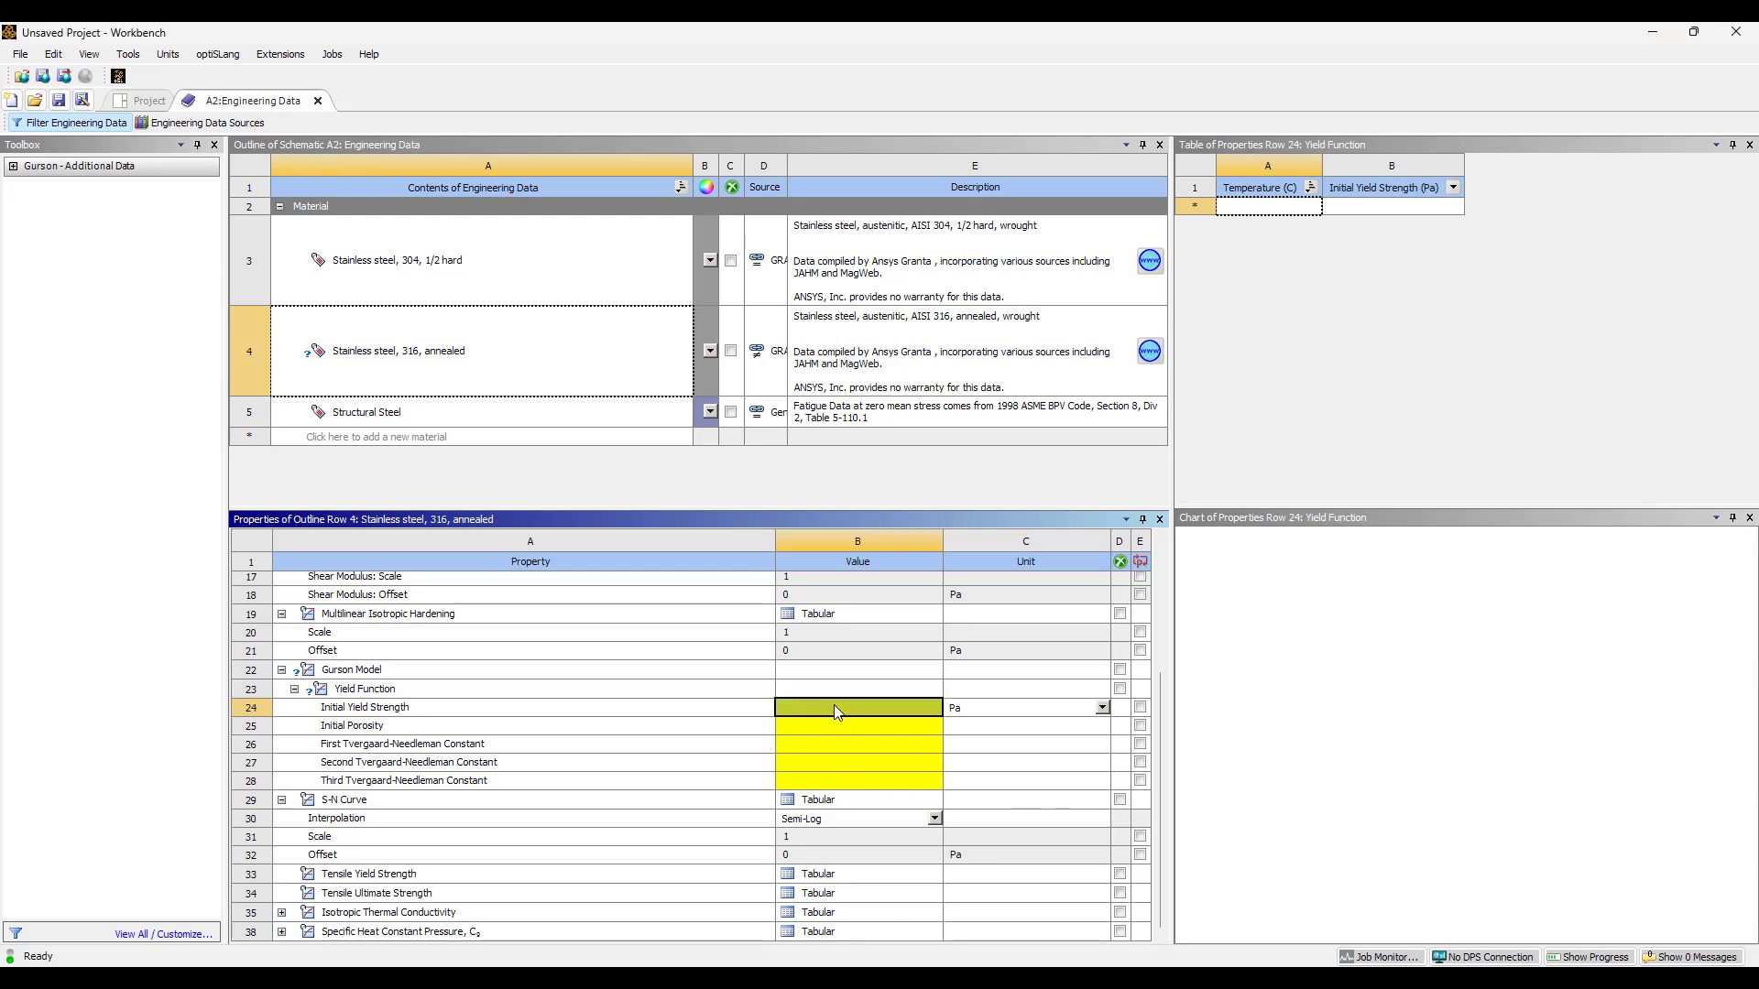
pyautogui.write('8.3')
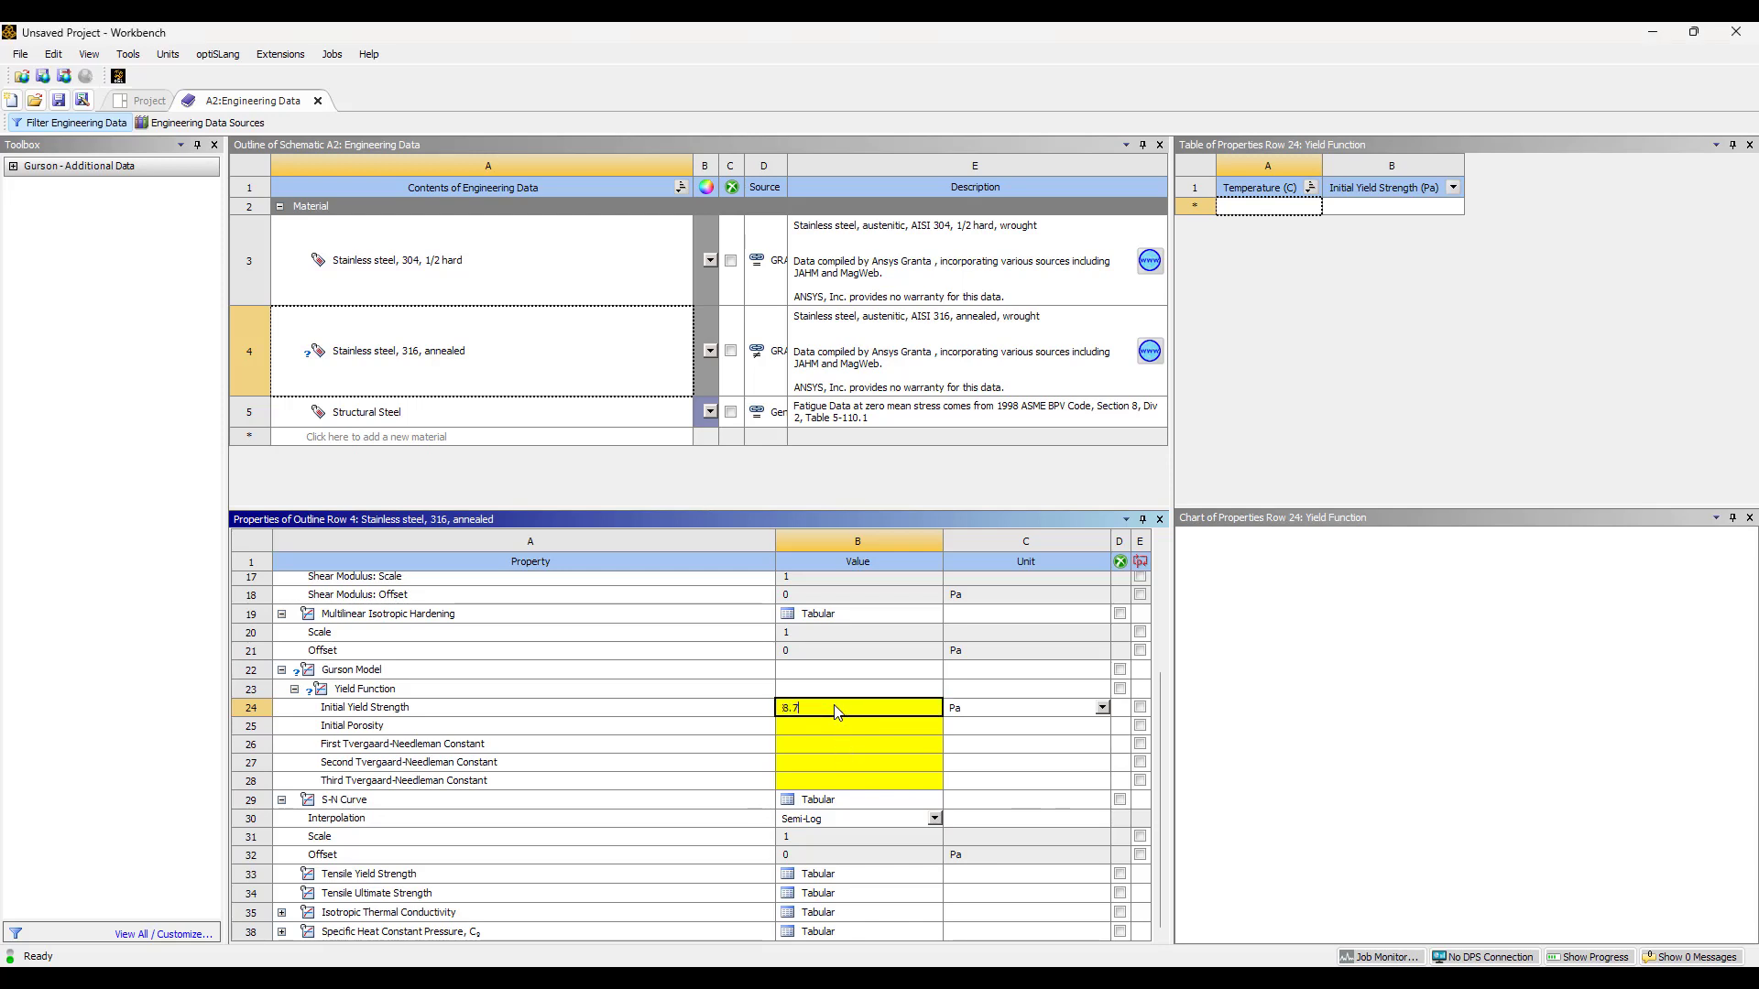
pyautogui.click(779, 723)
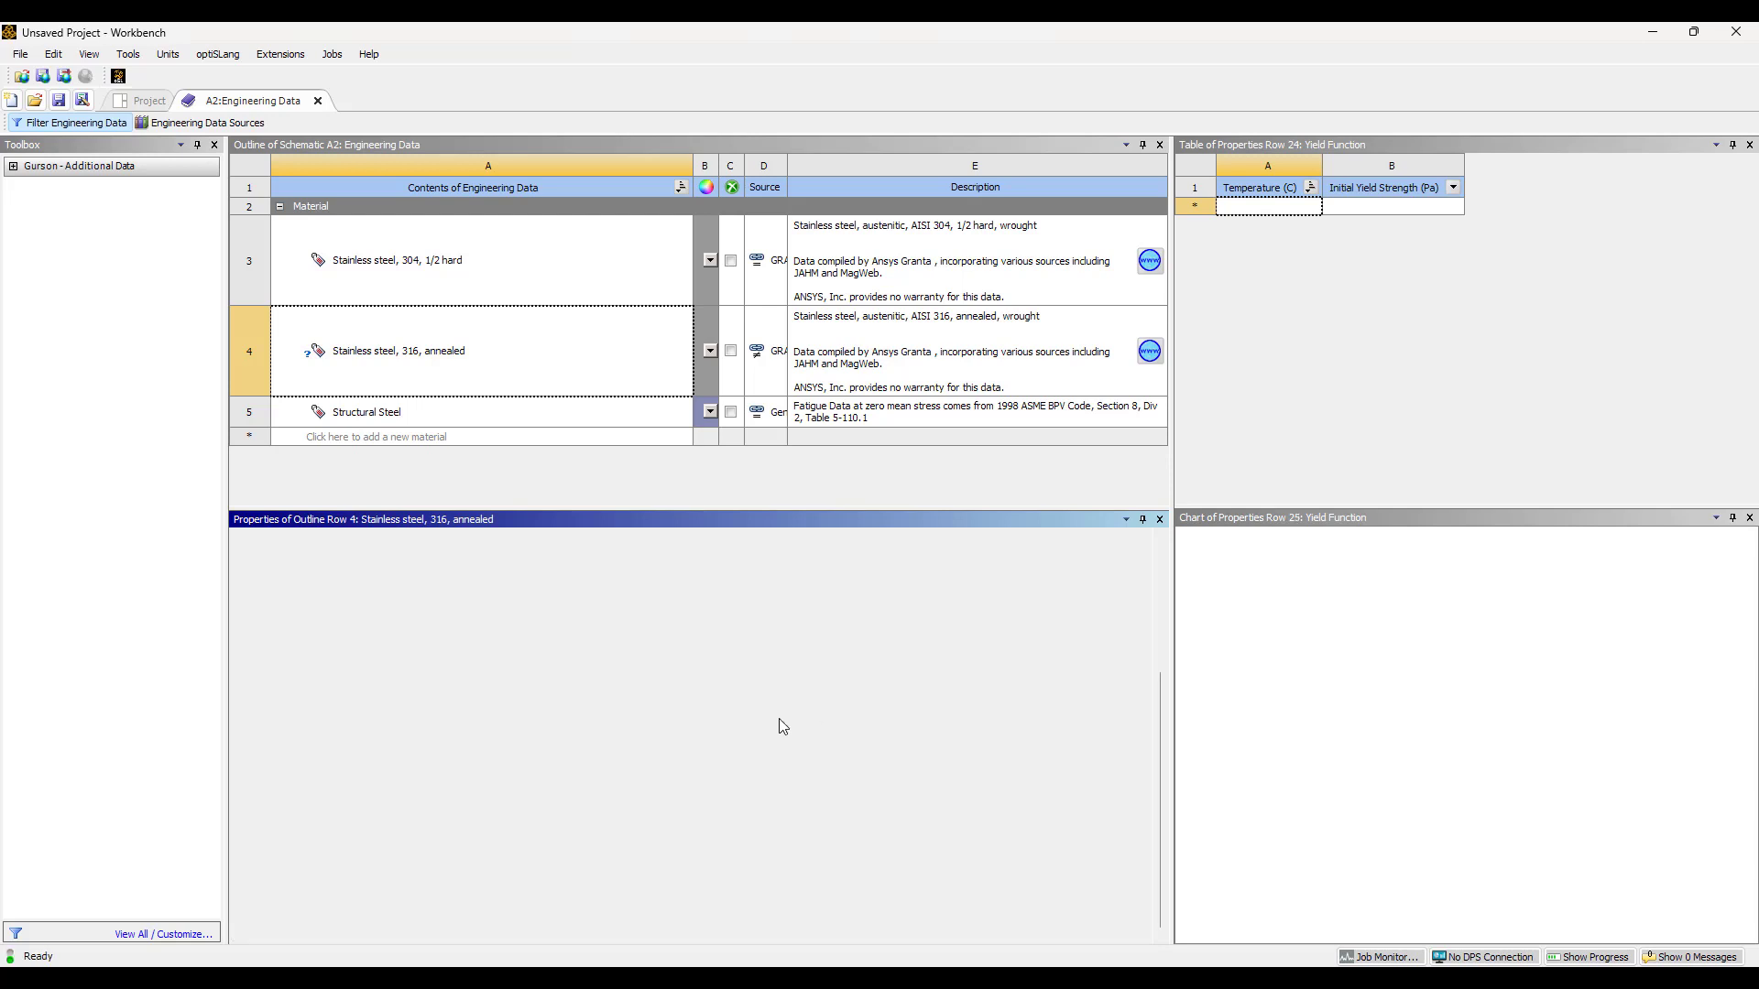
pyautogui.write('0.3')
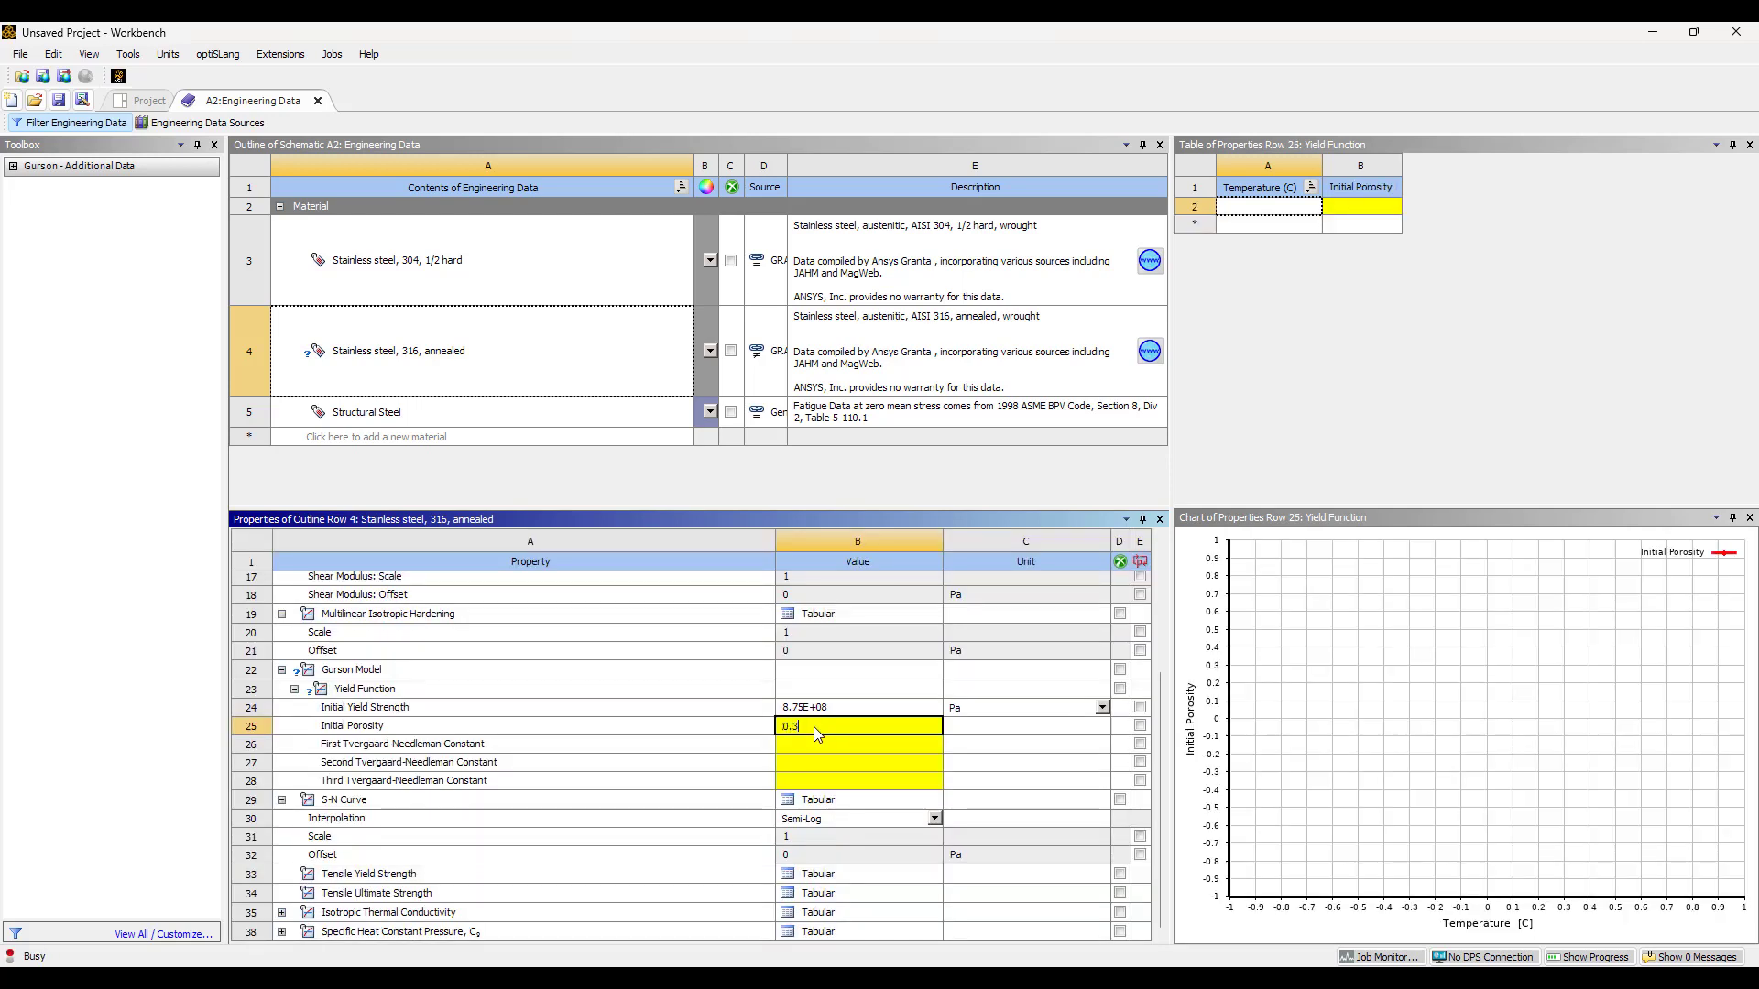
pyautogui.press('Return')
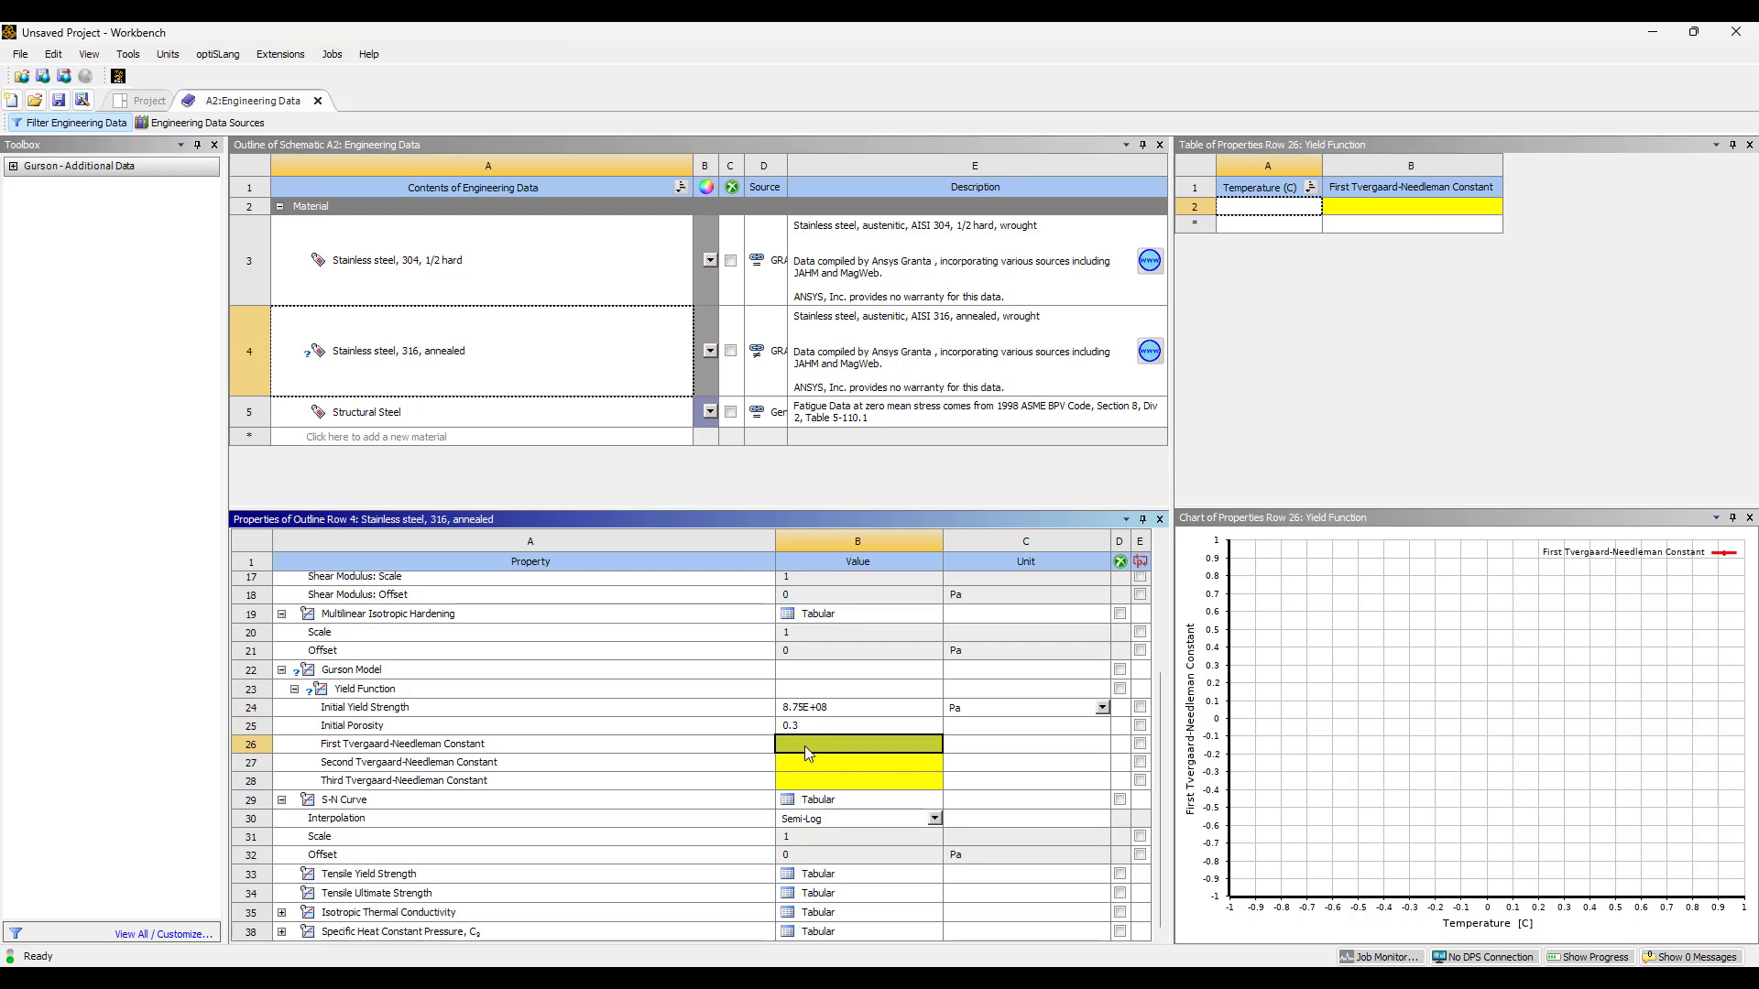
# Set the first, second and third Tvergaard-Needleman constants of the Gurson model to 1.5, 1 and 2.25
pyautogui.write('1.5')
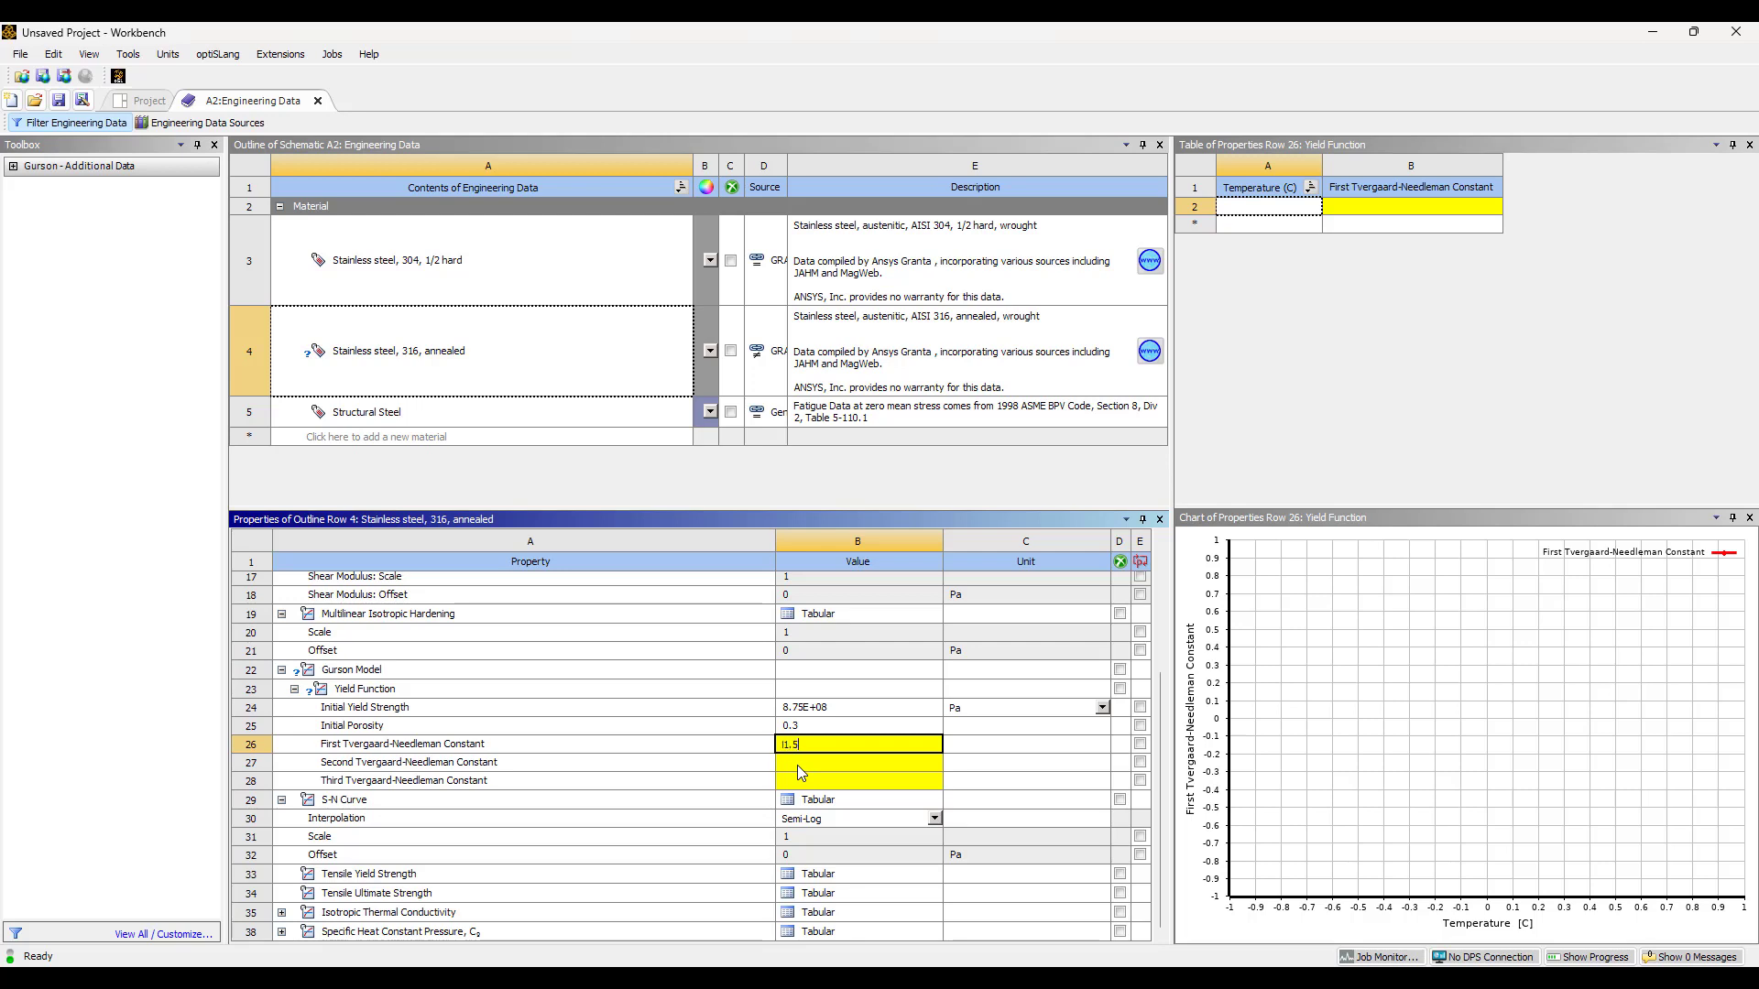
pyautogui.press('Return')
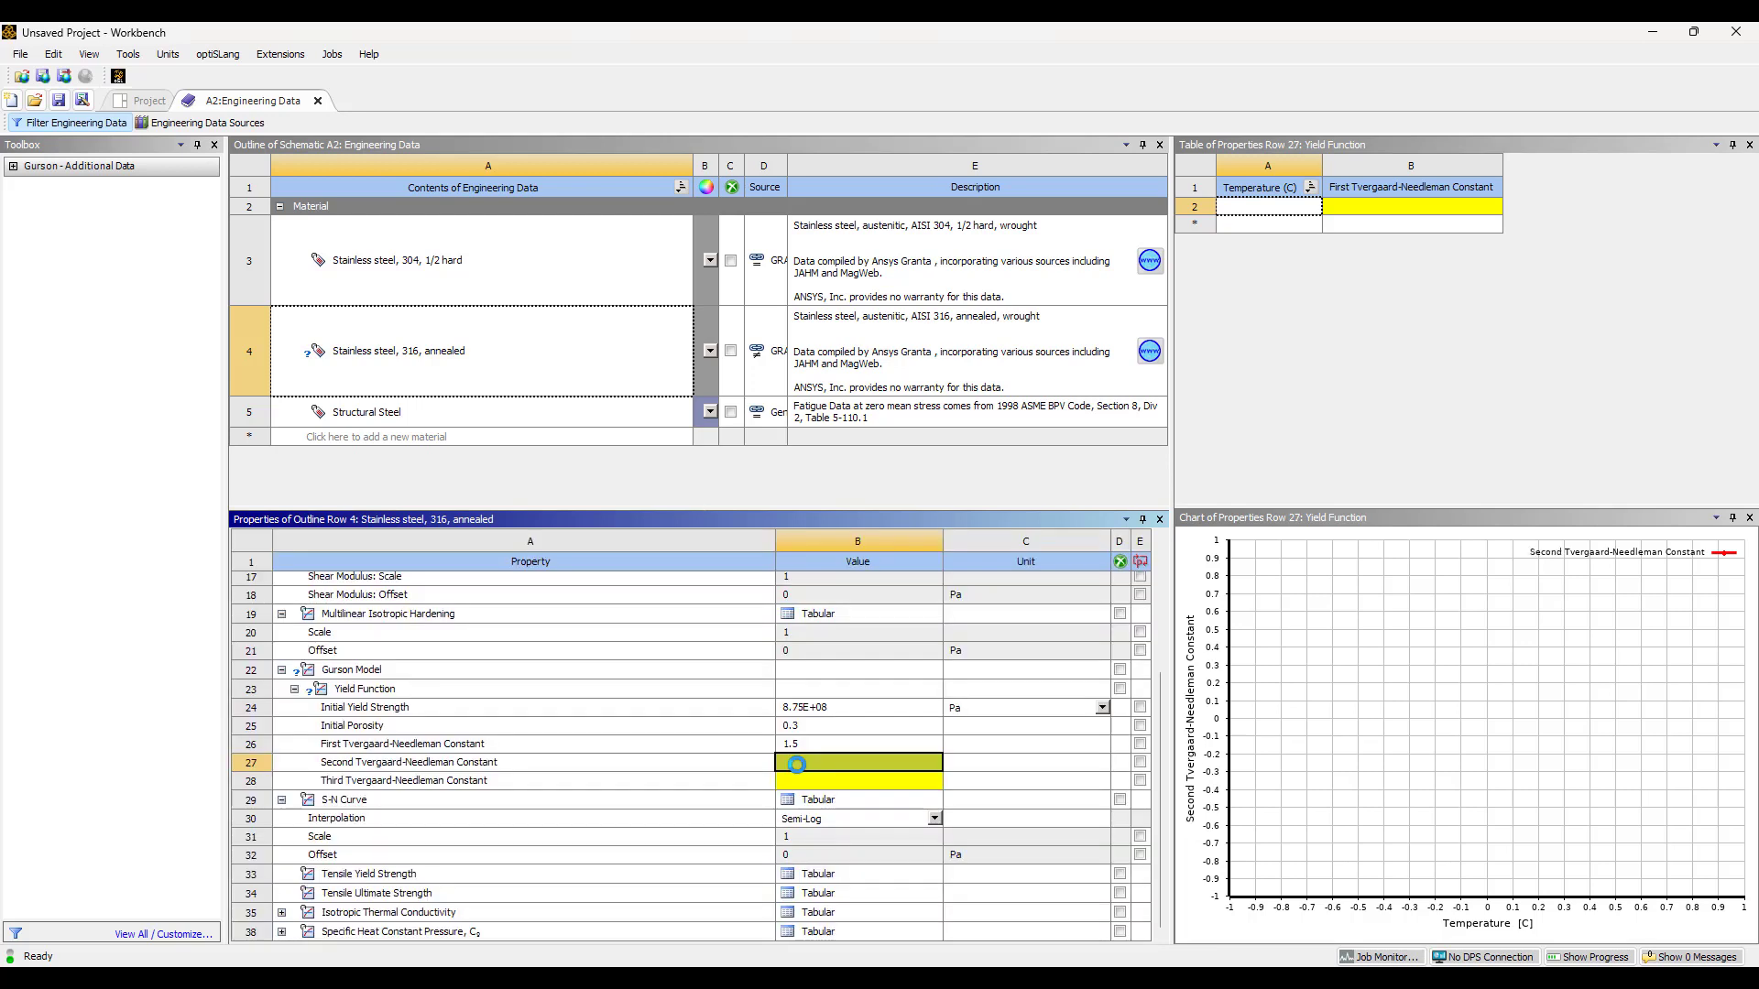
pyautogui.write('1')
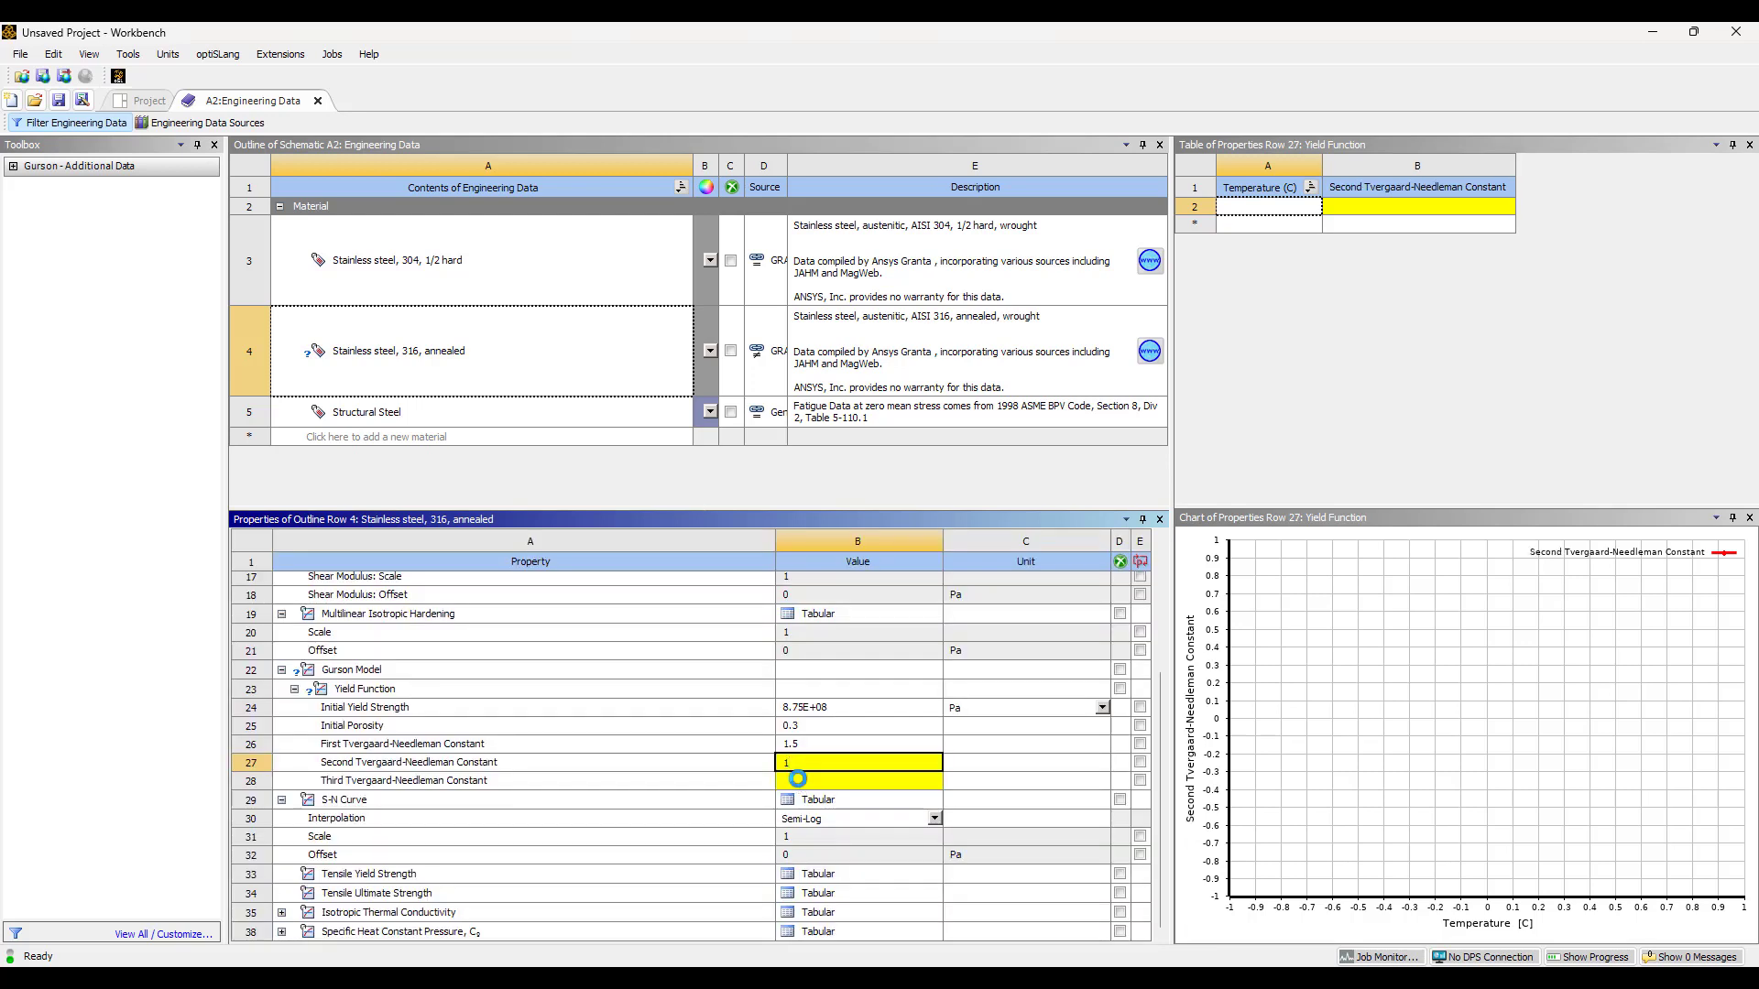
pyautogui.press('Return')
pyautogui.write('2.25')
pyautogui.press('Return')
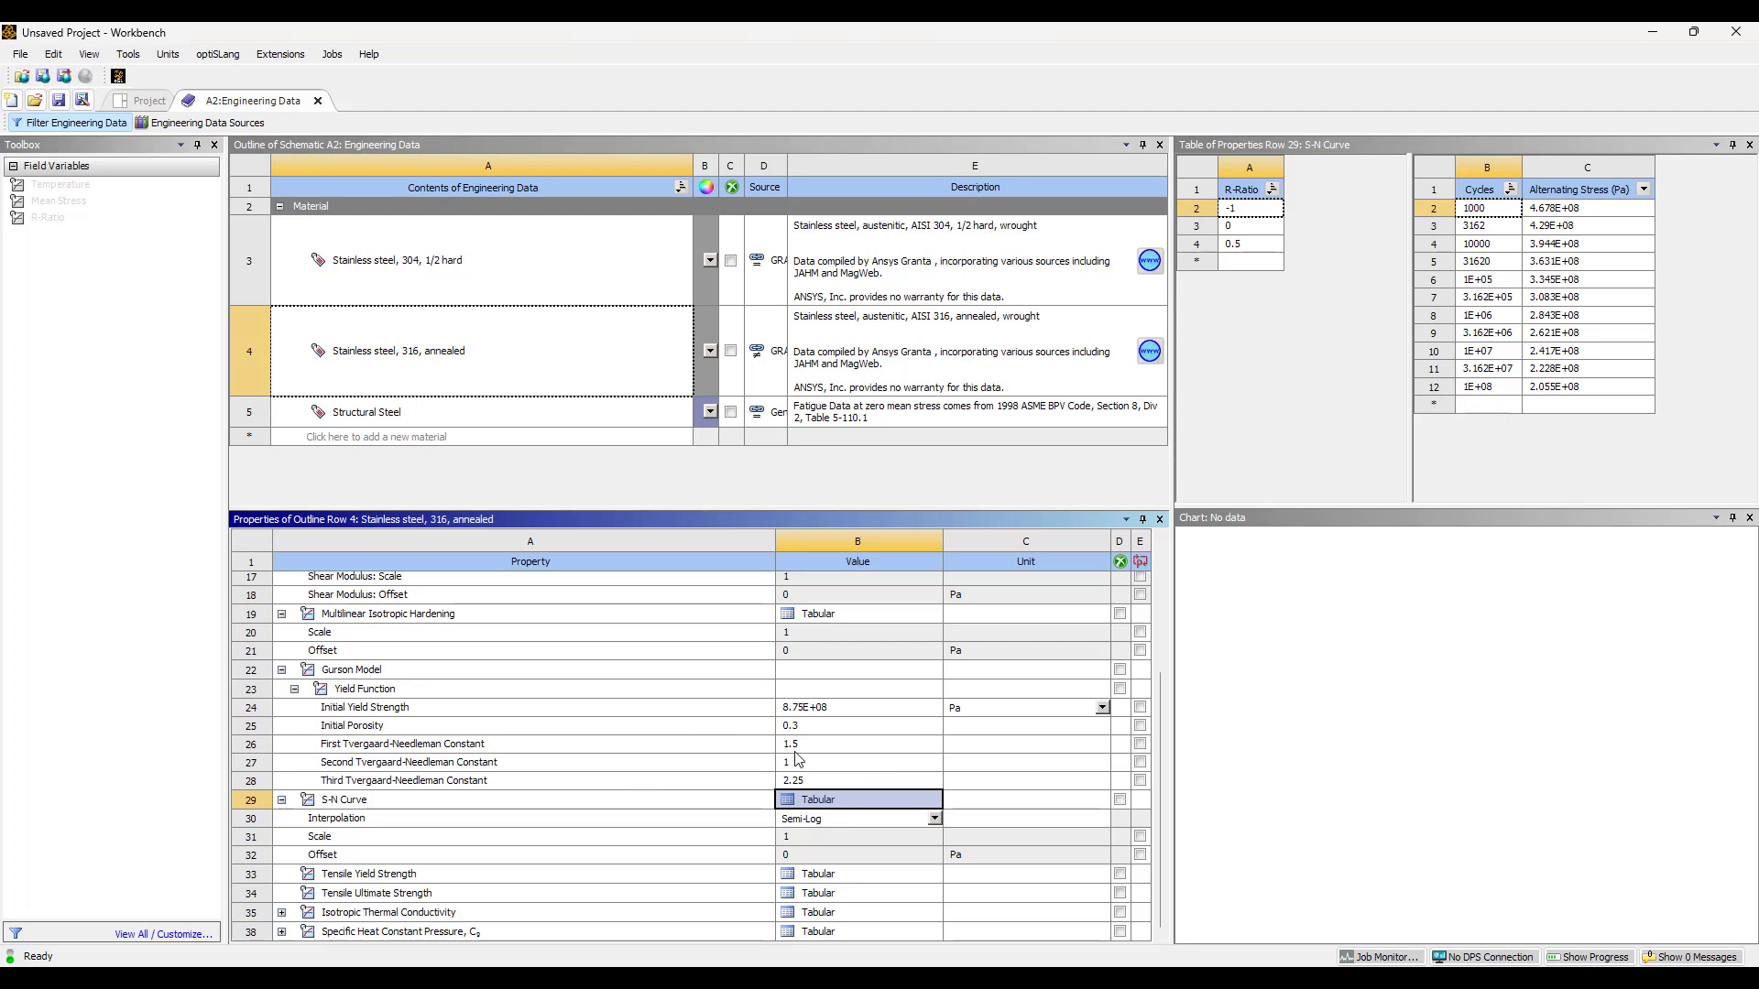
pyautogui.click(1143, 744)
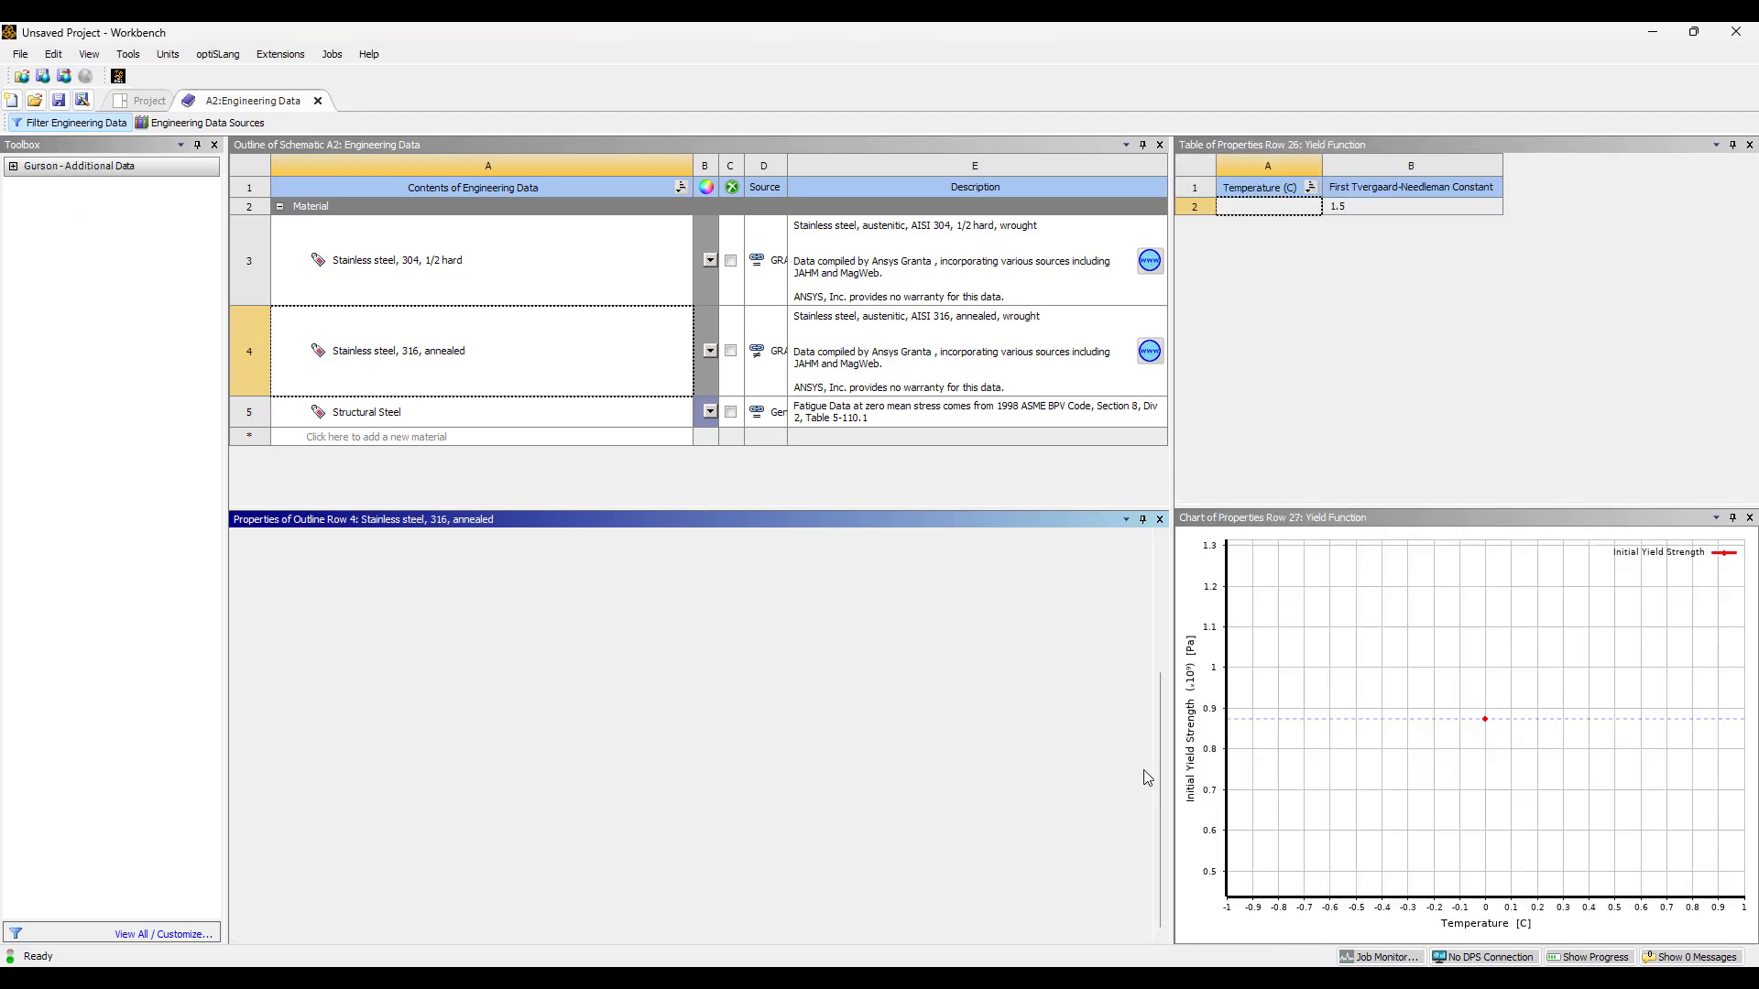
pyautogui.click(1141, 780)
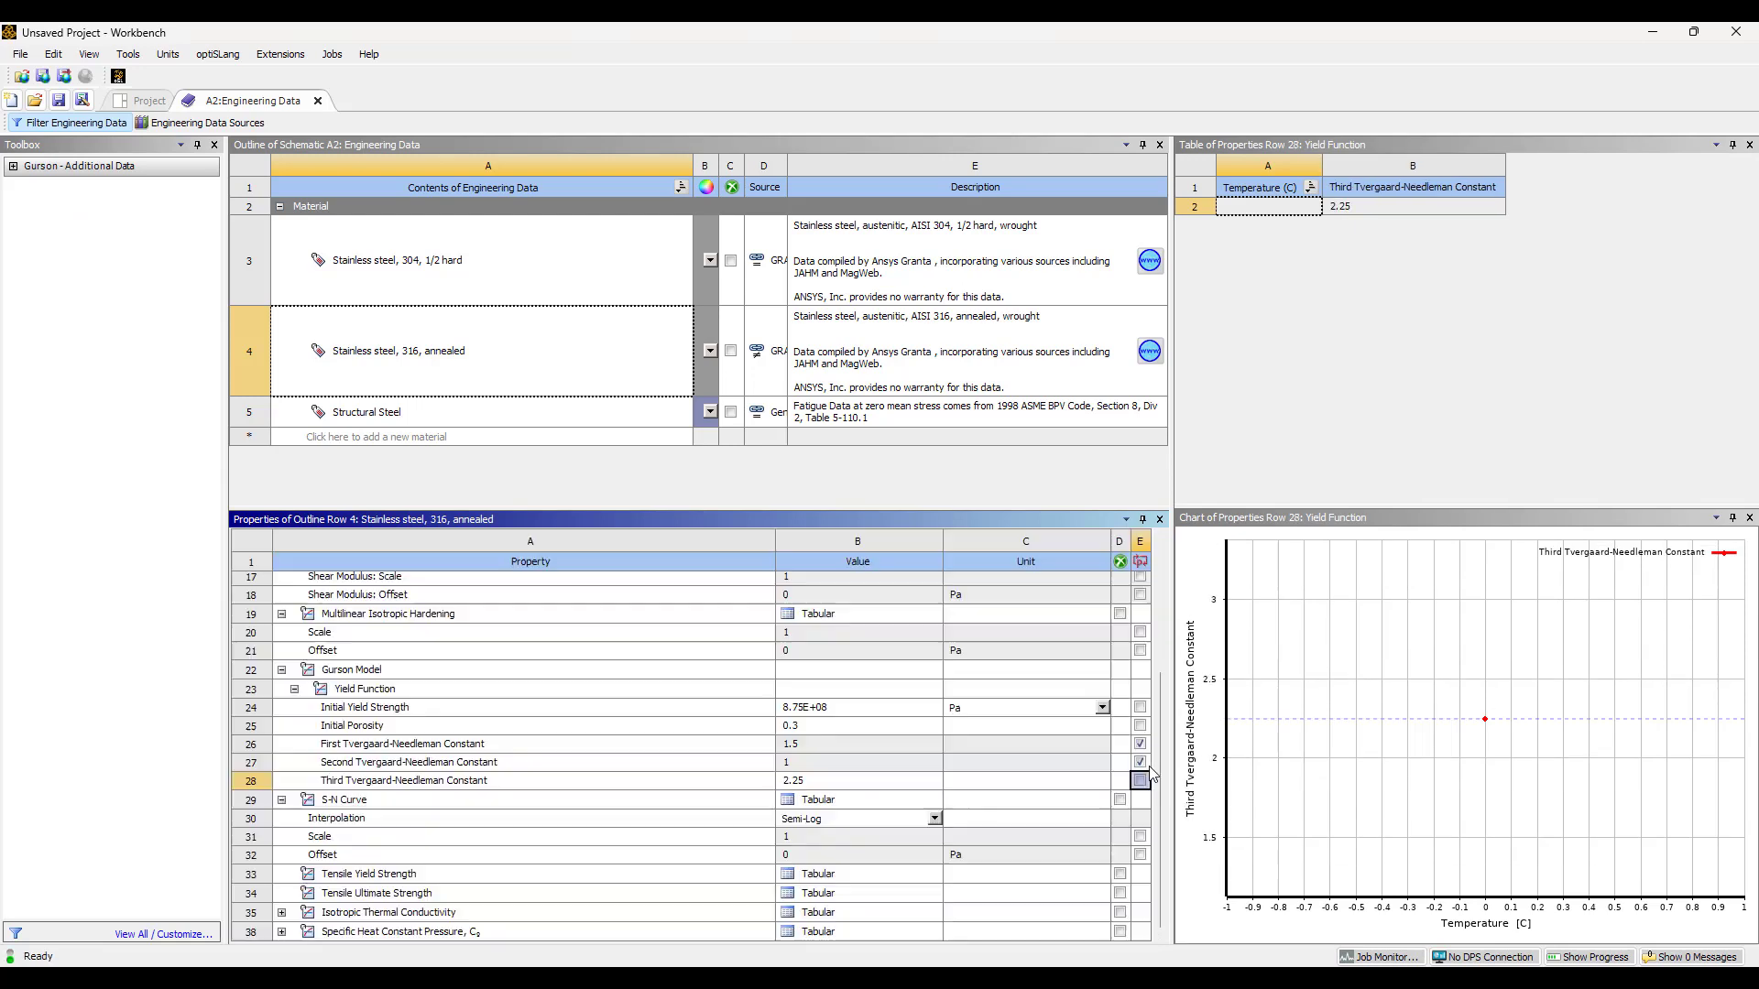
pyautogui.click(1141, 762)
pyautogui.click(1140, 744)
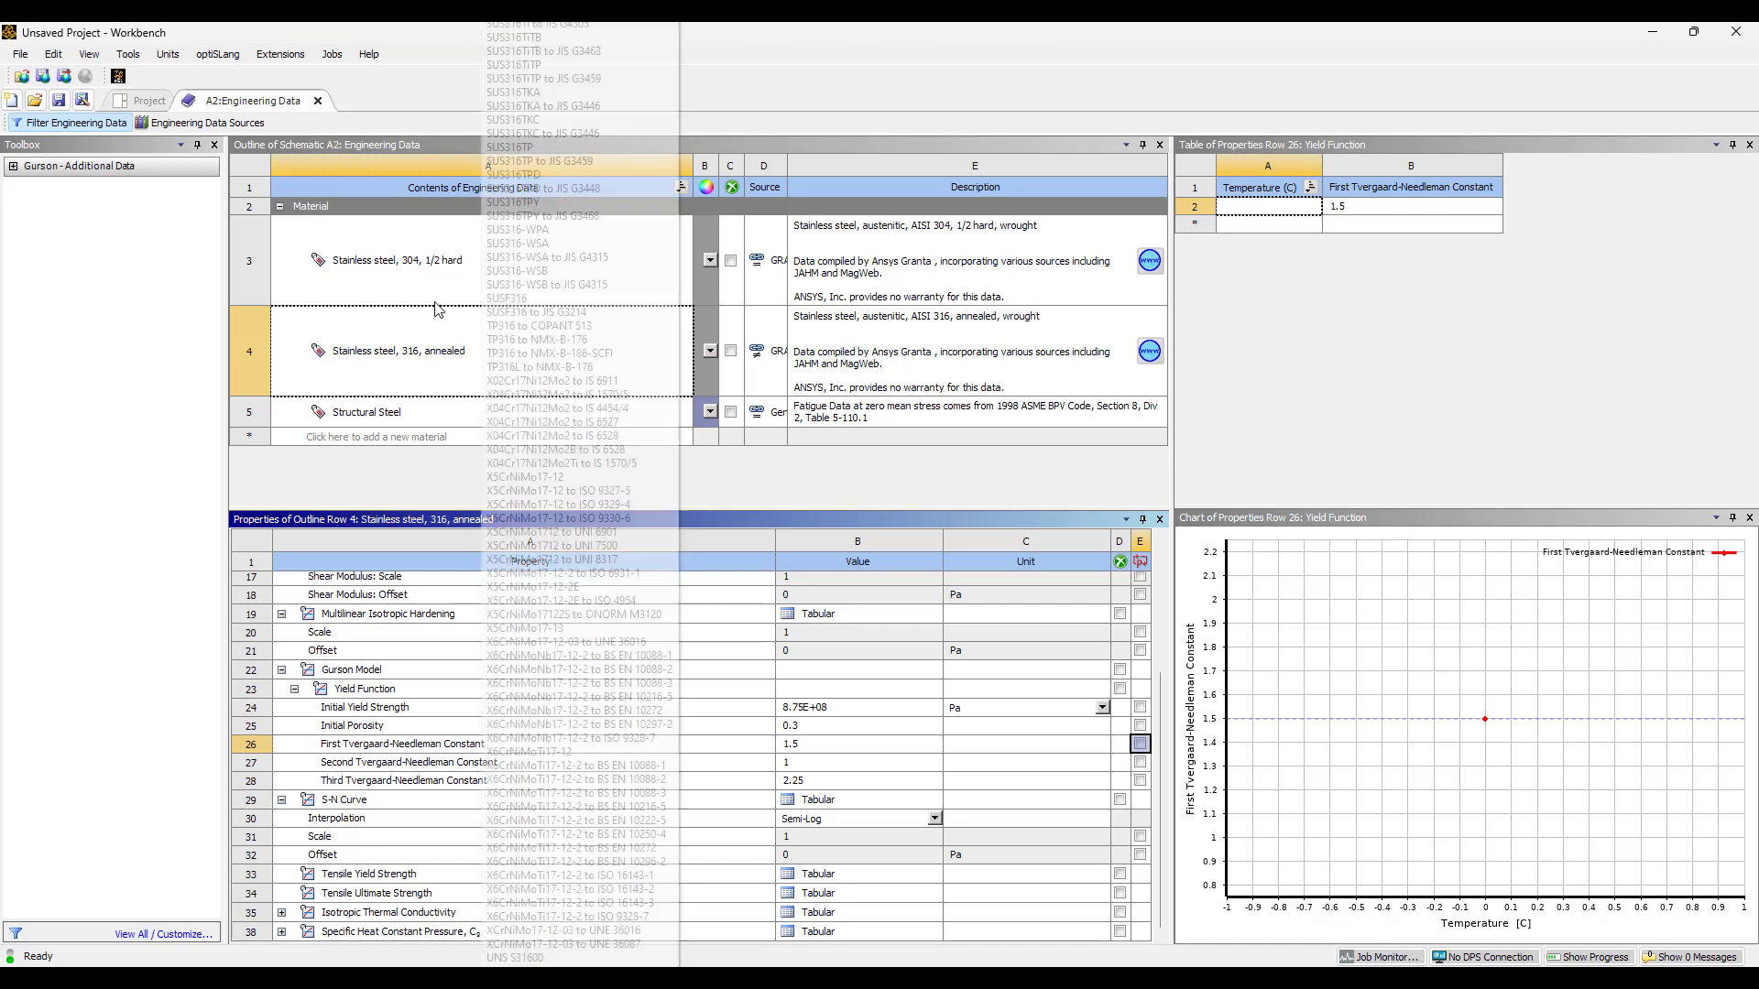
# Close the engineering data and reopen the Coupled Field Transient model in Mechanical, reading the changed upstream data
pyautogui.click(318, 101)
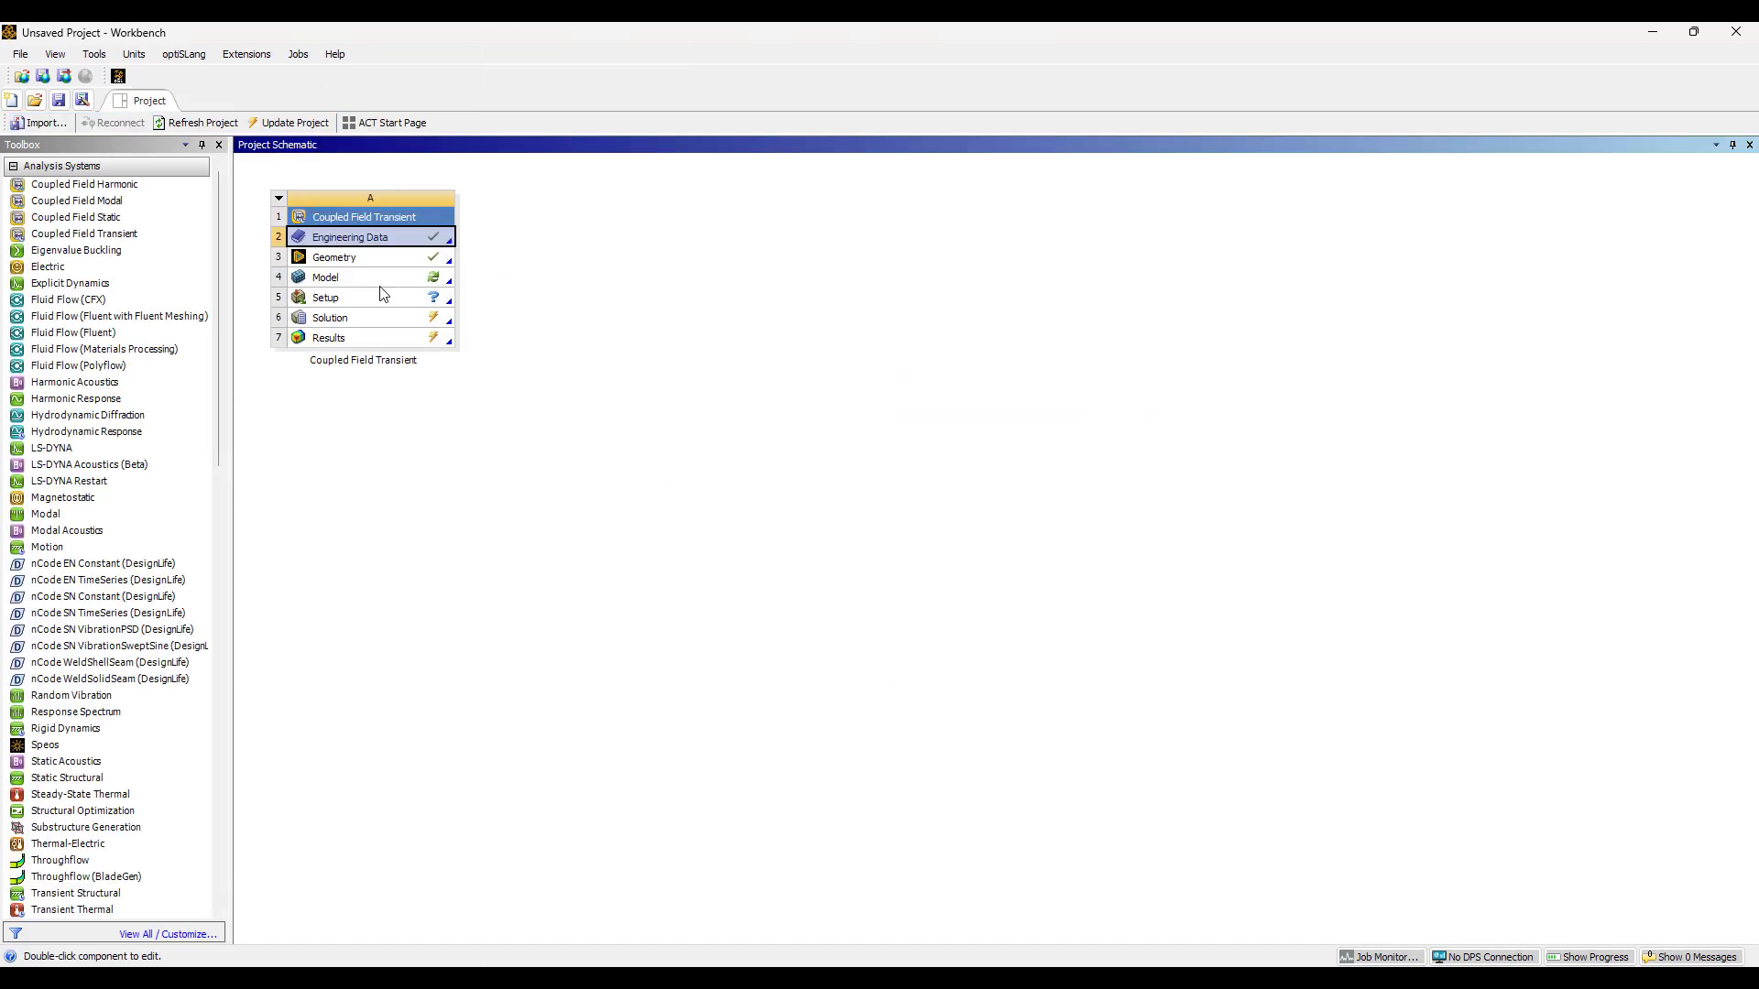
pyautogui.doubleClick(383, 278)
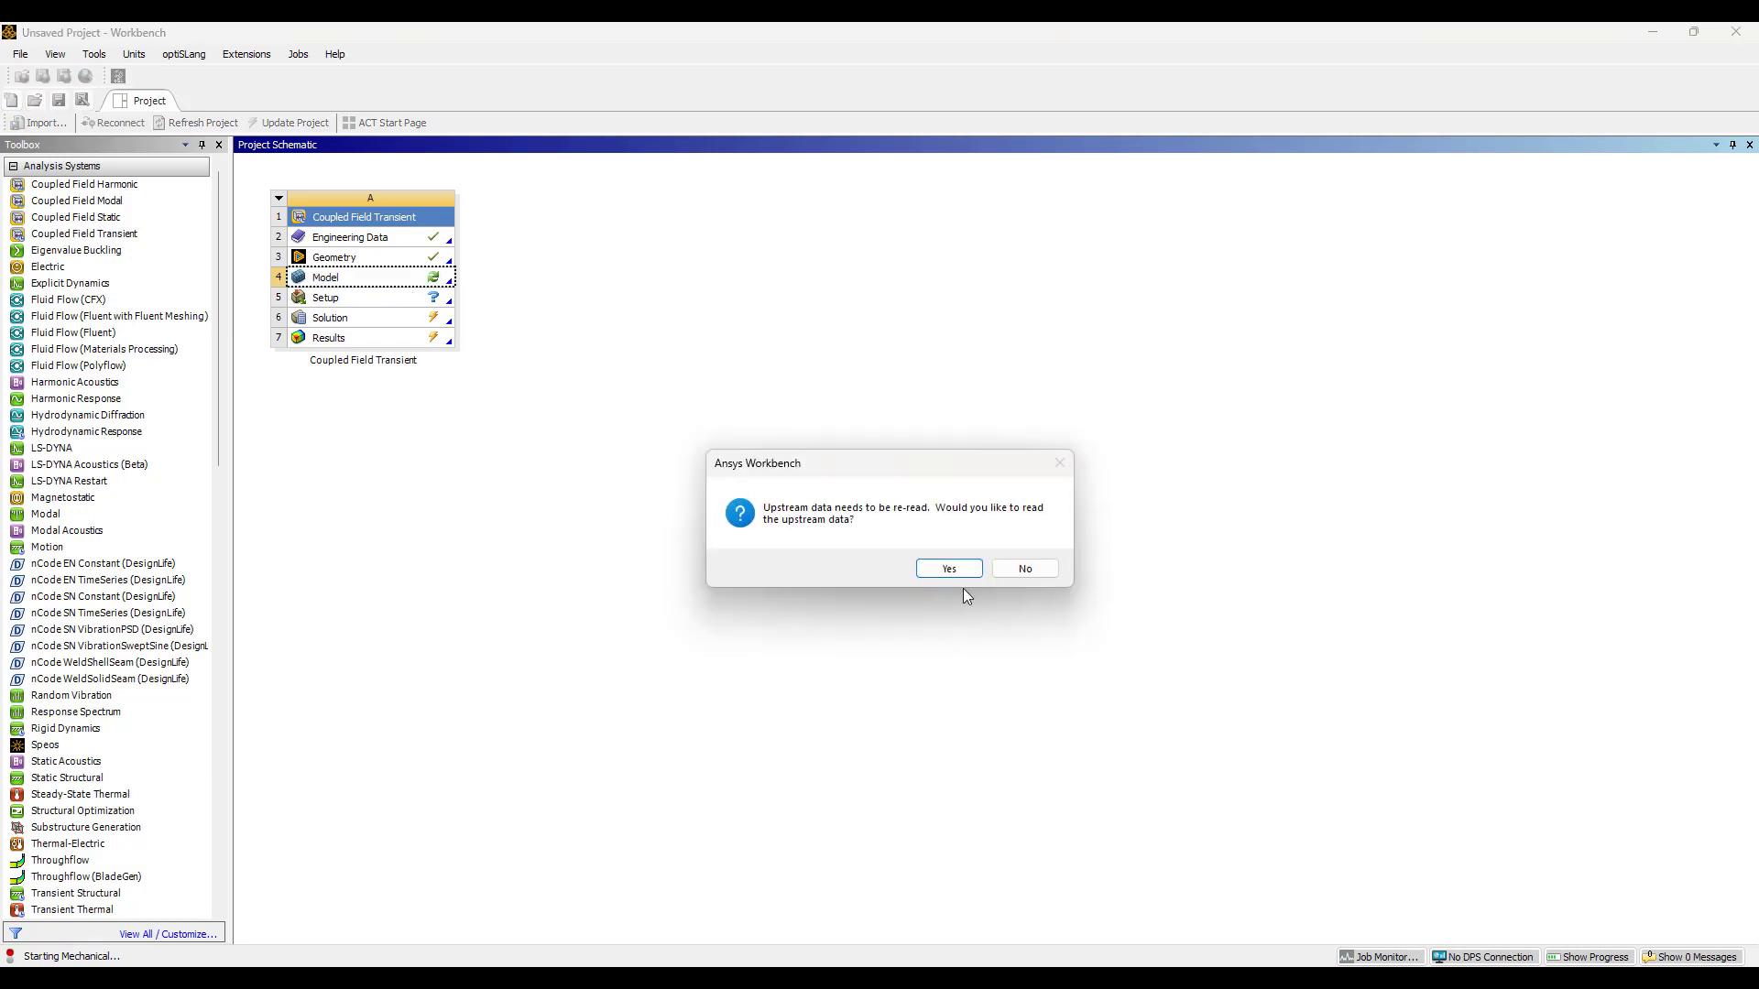
pyautogui.click(954, 570)
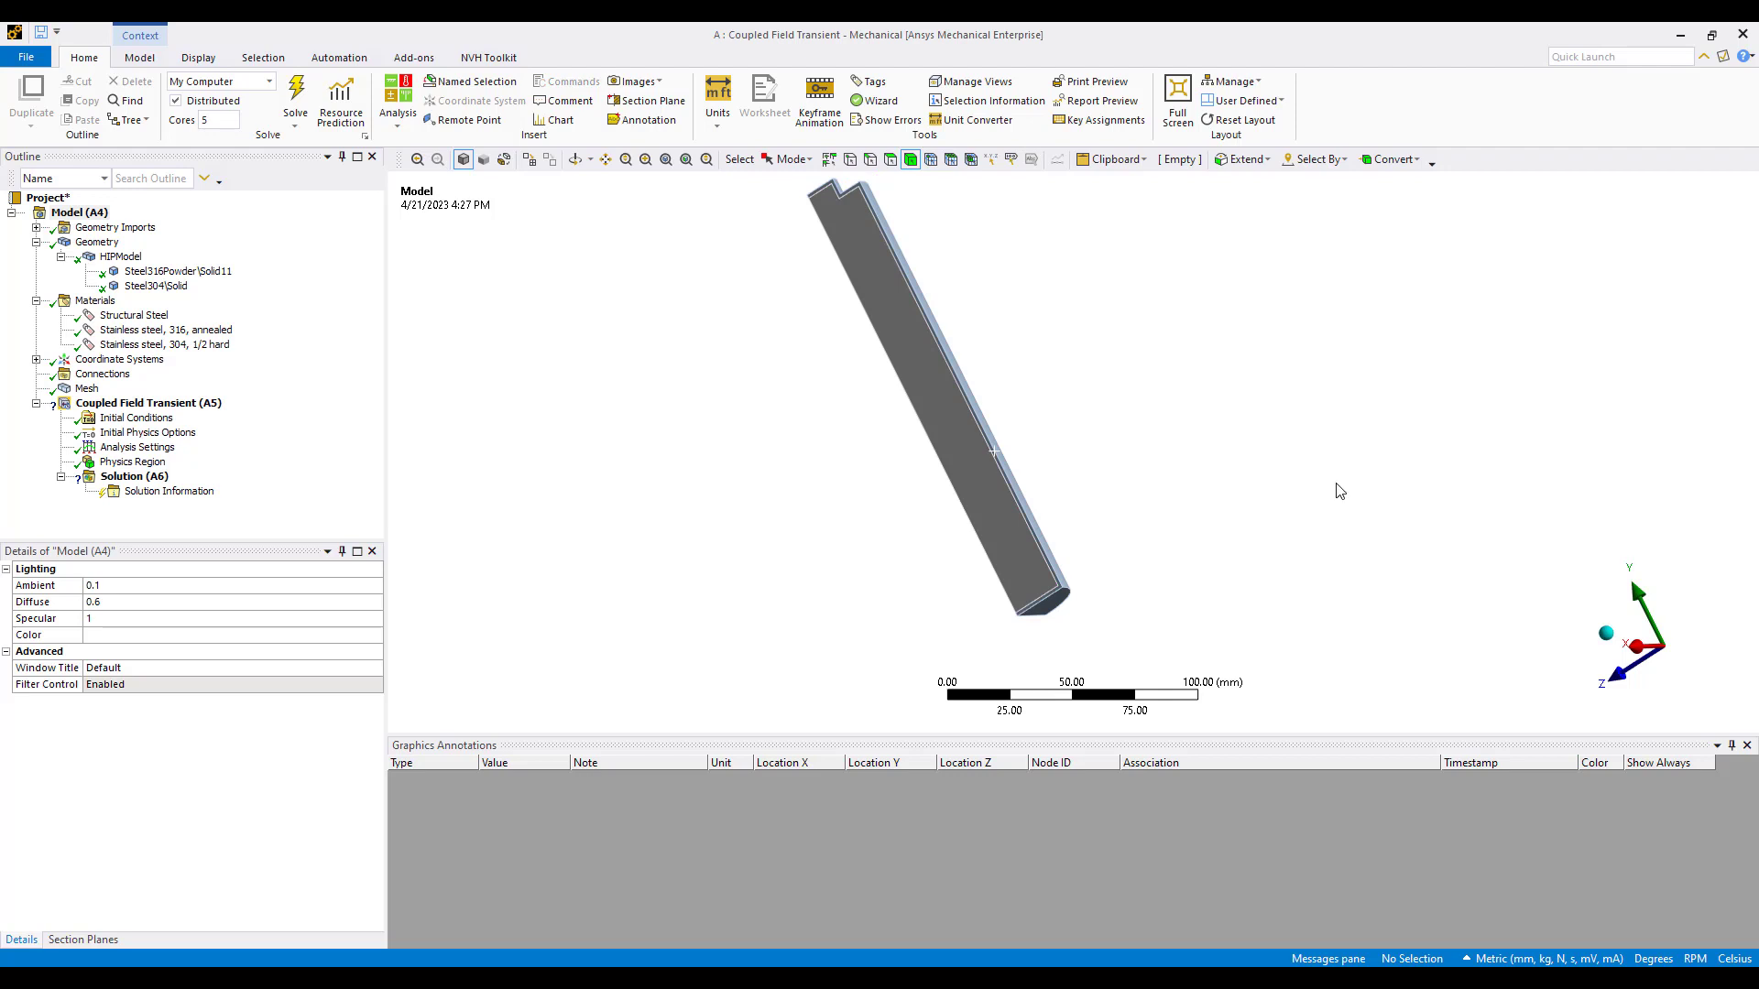
# Check the Steel316Powder\Solid11 body's material assignment and review the Gurson model constants of Stainless steel, 316, annealed
pyautogui.click(179, 271)
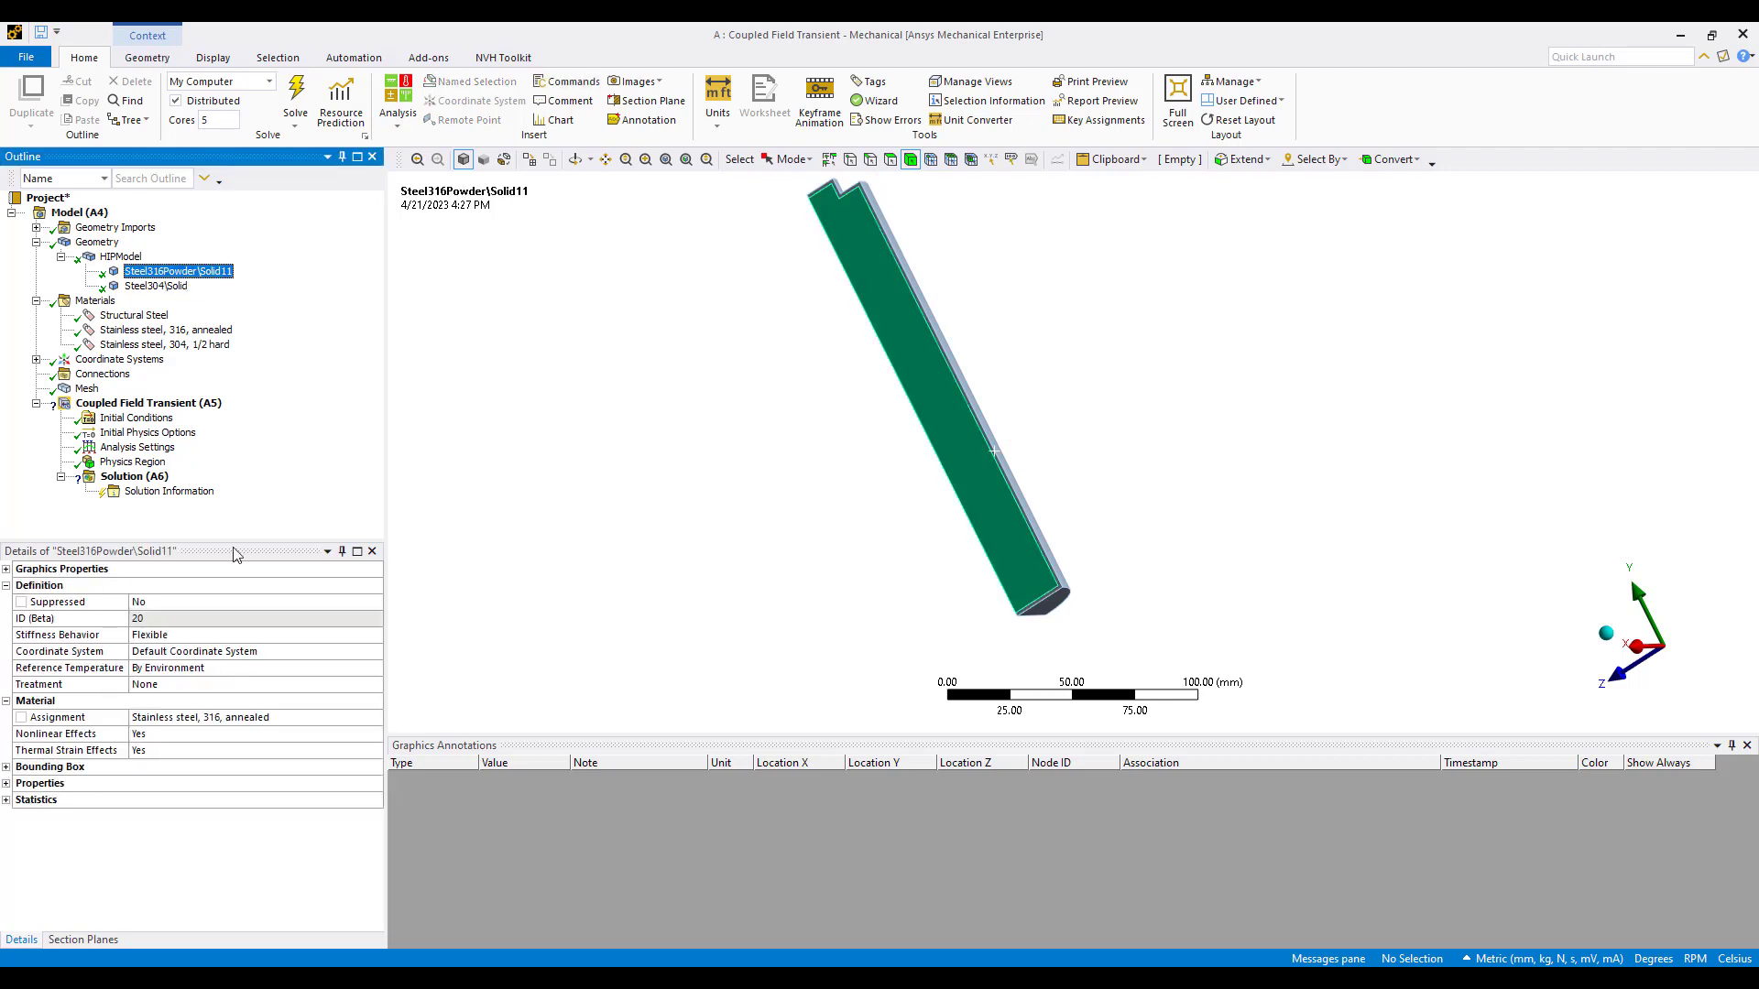
pyautogui.click(148, 333)
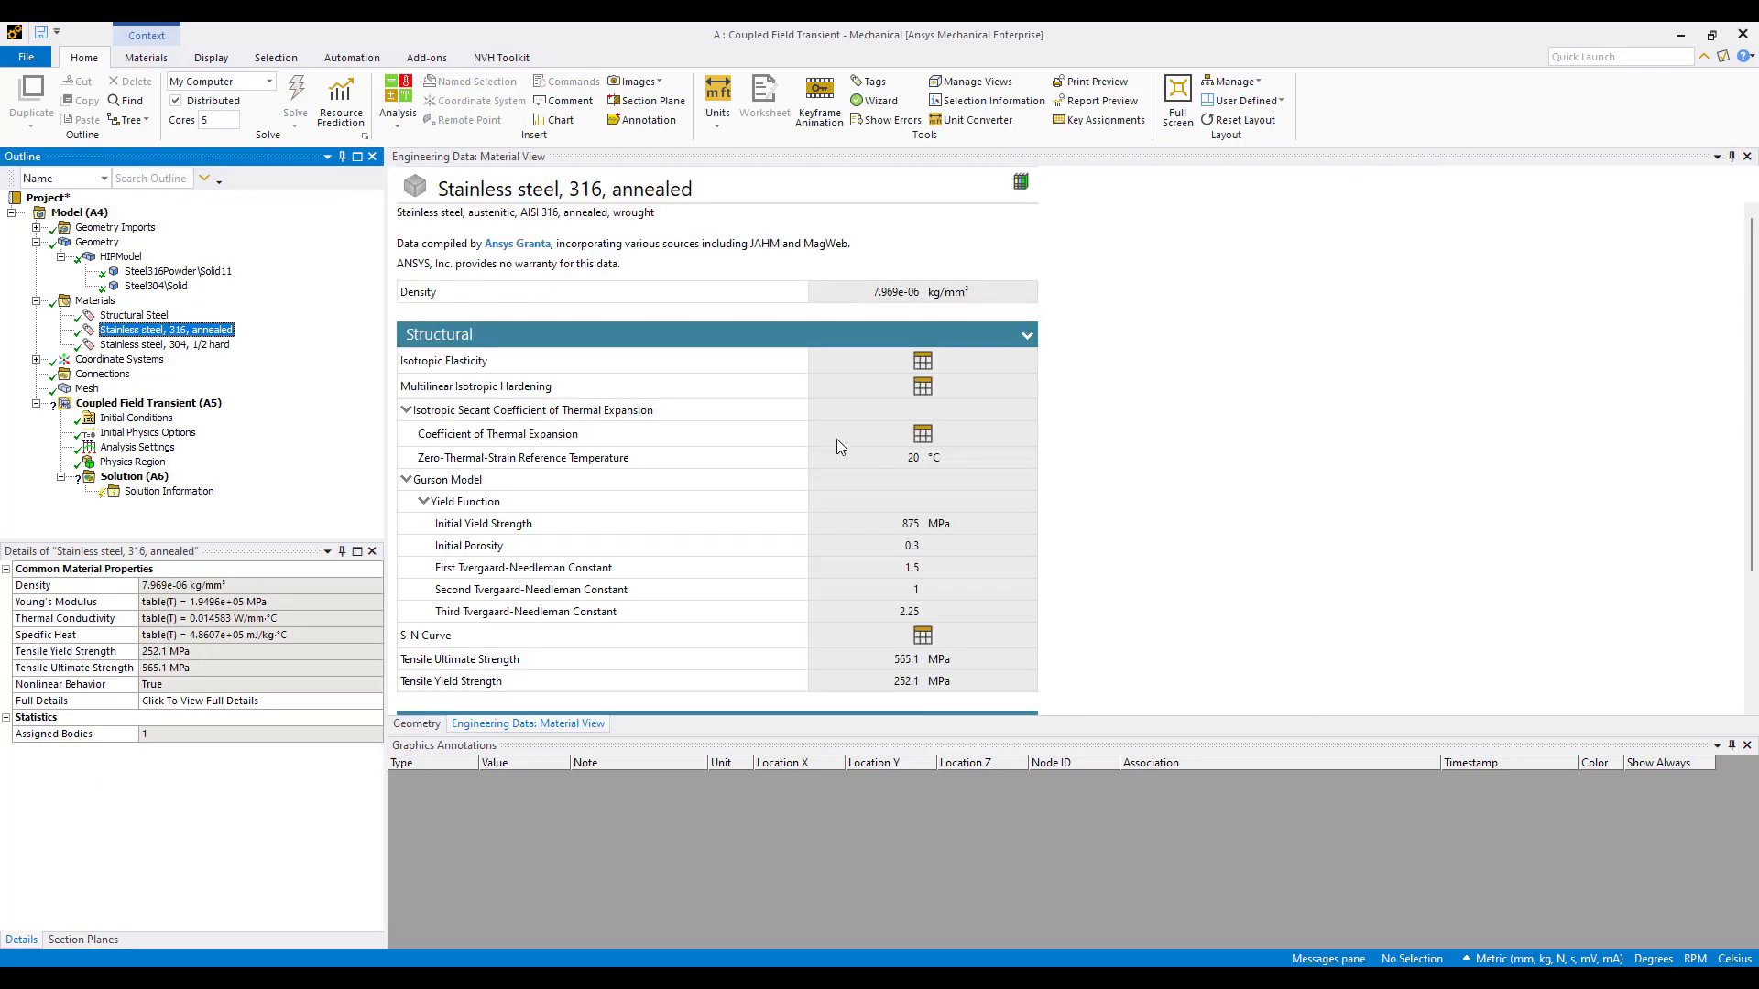
pyautogui.scroll(-5, 838, 438)
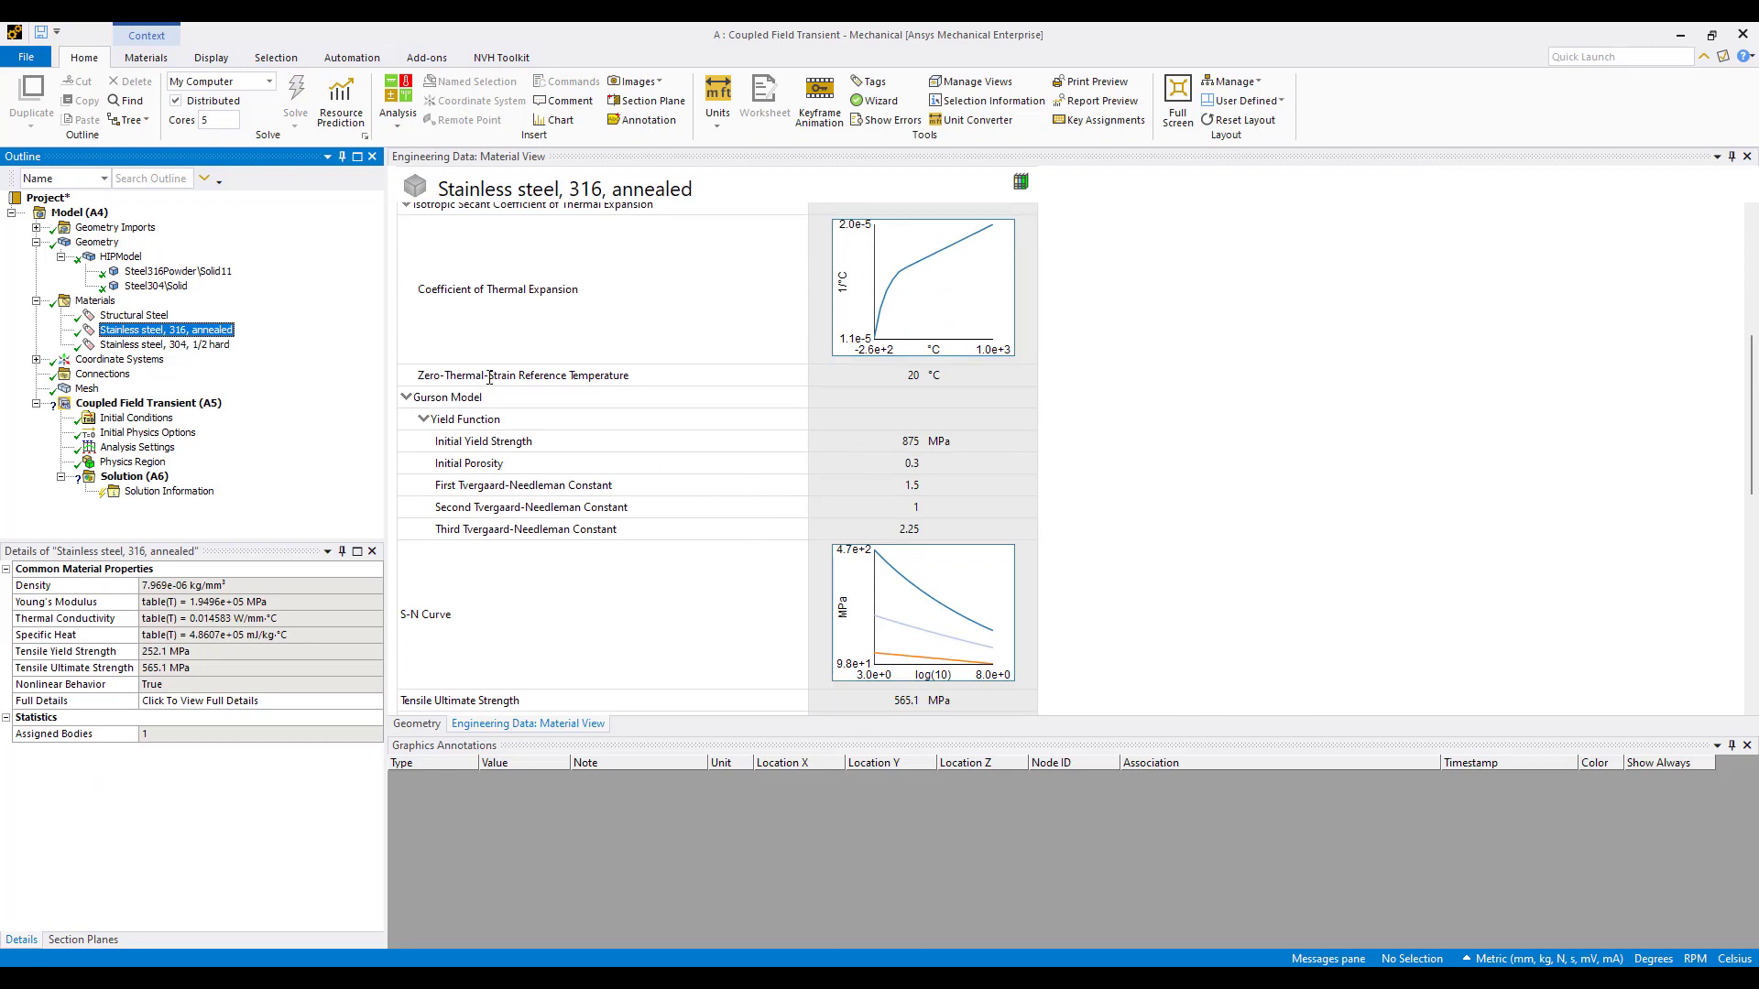
pyautogui.scroll(2, 538, 341)
pyautogui.scroll(-2, 811, 371)
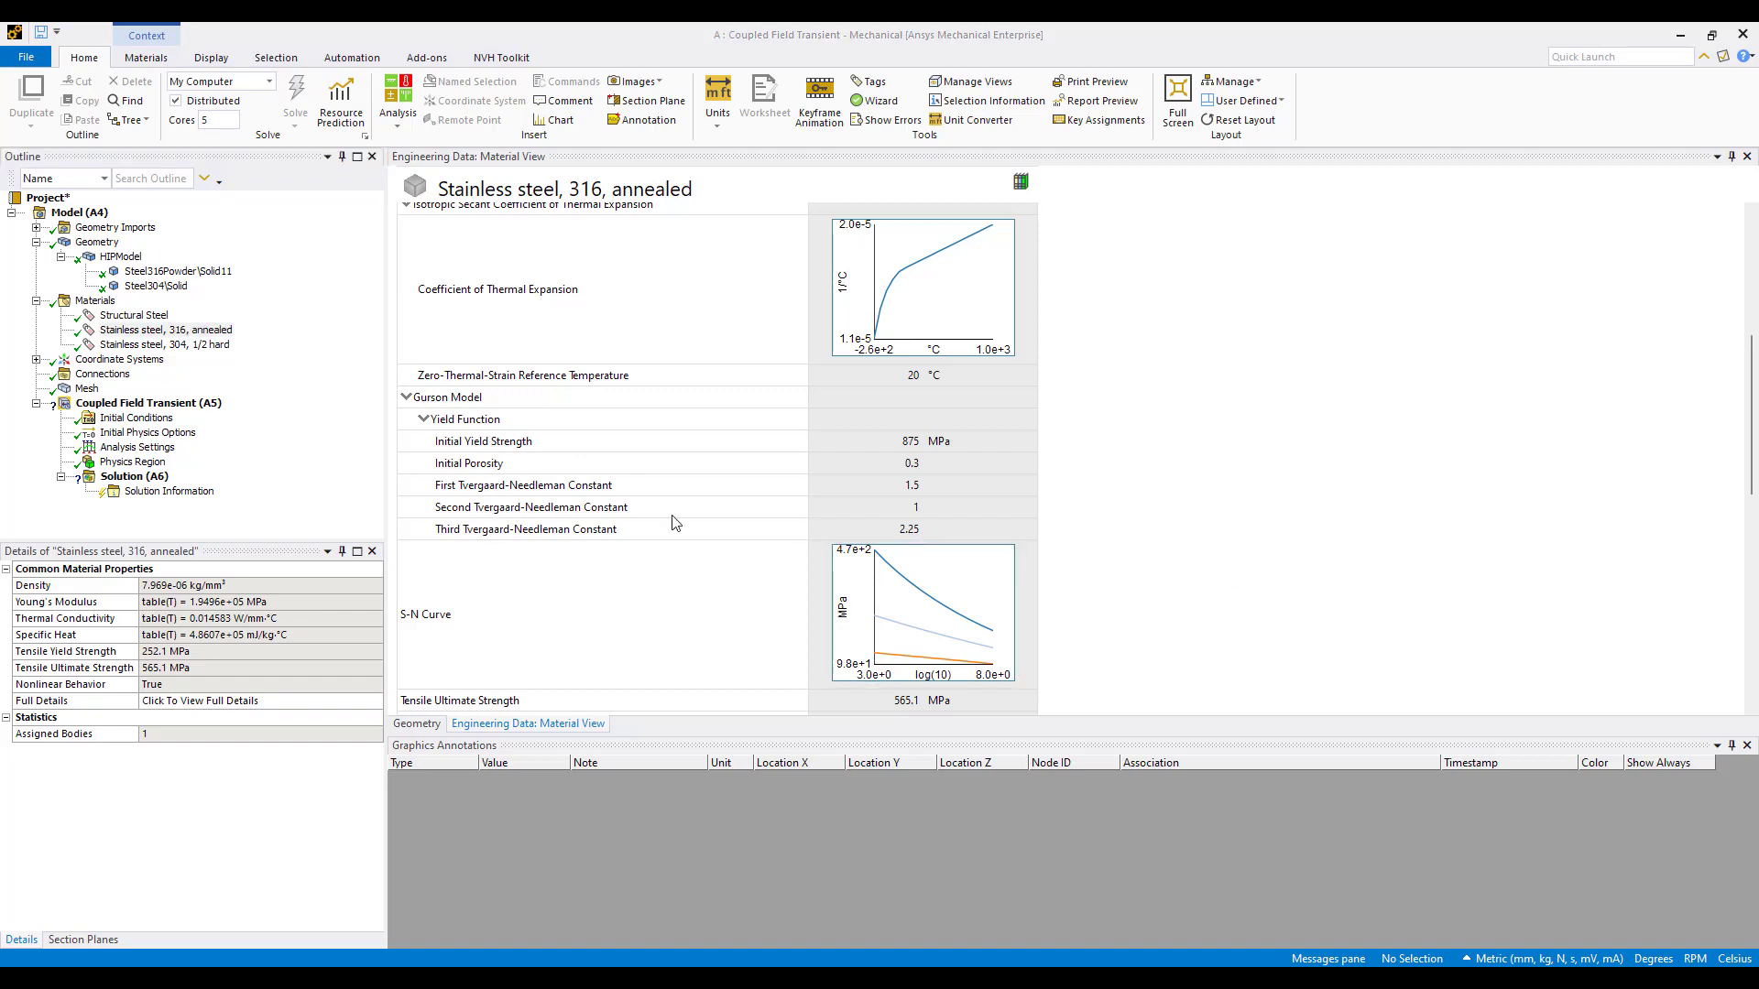
# Examine the Initial Conditions of the Coupled Field Transient analysis and the condition types it offers
pyautogui.click(135, 418)
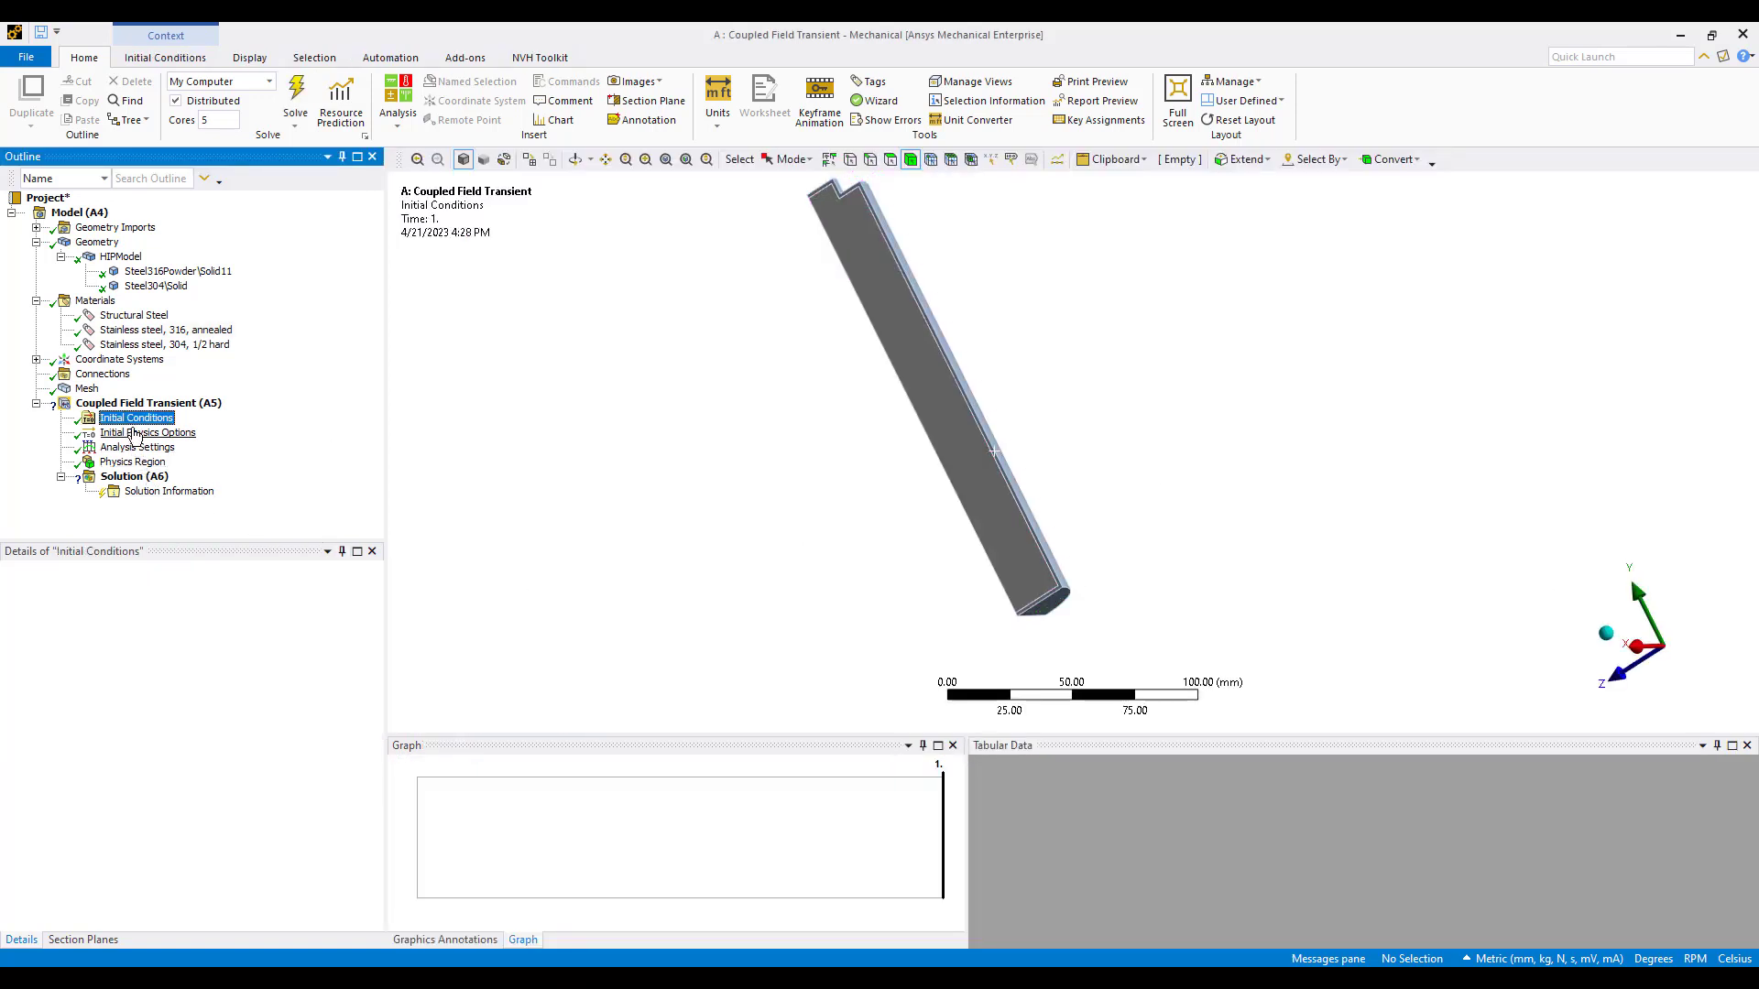
pyautogui.click(164, 58)
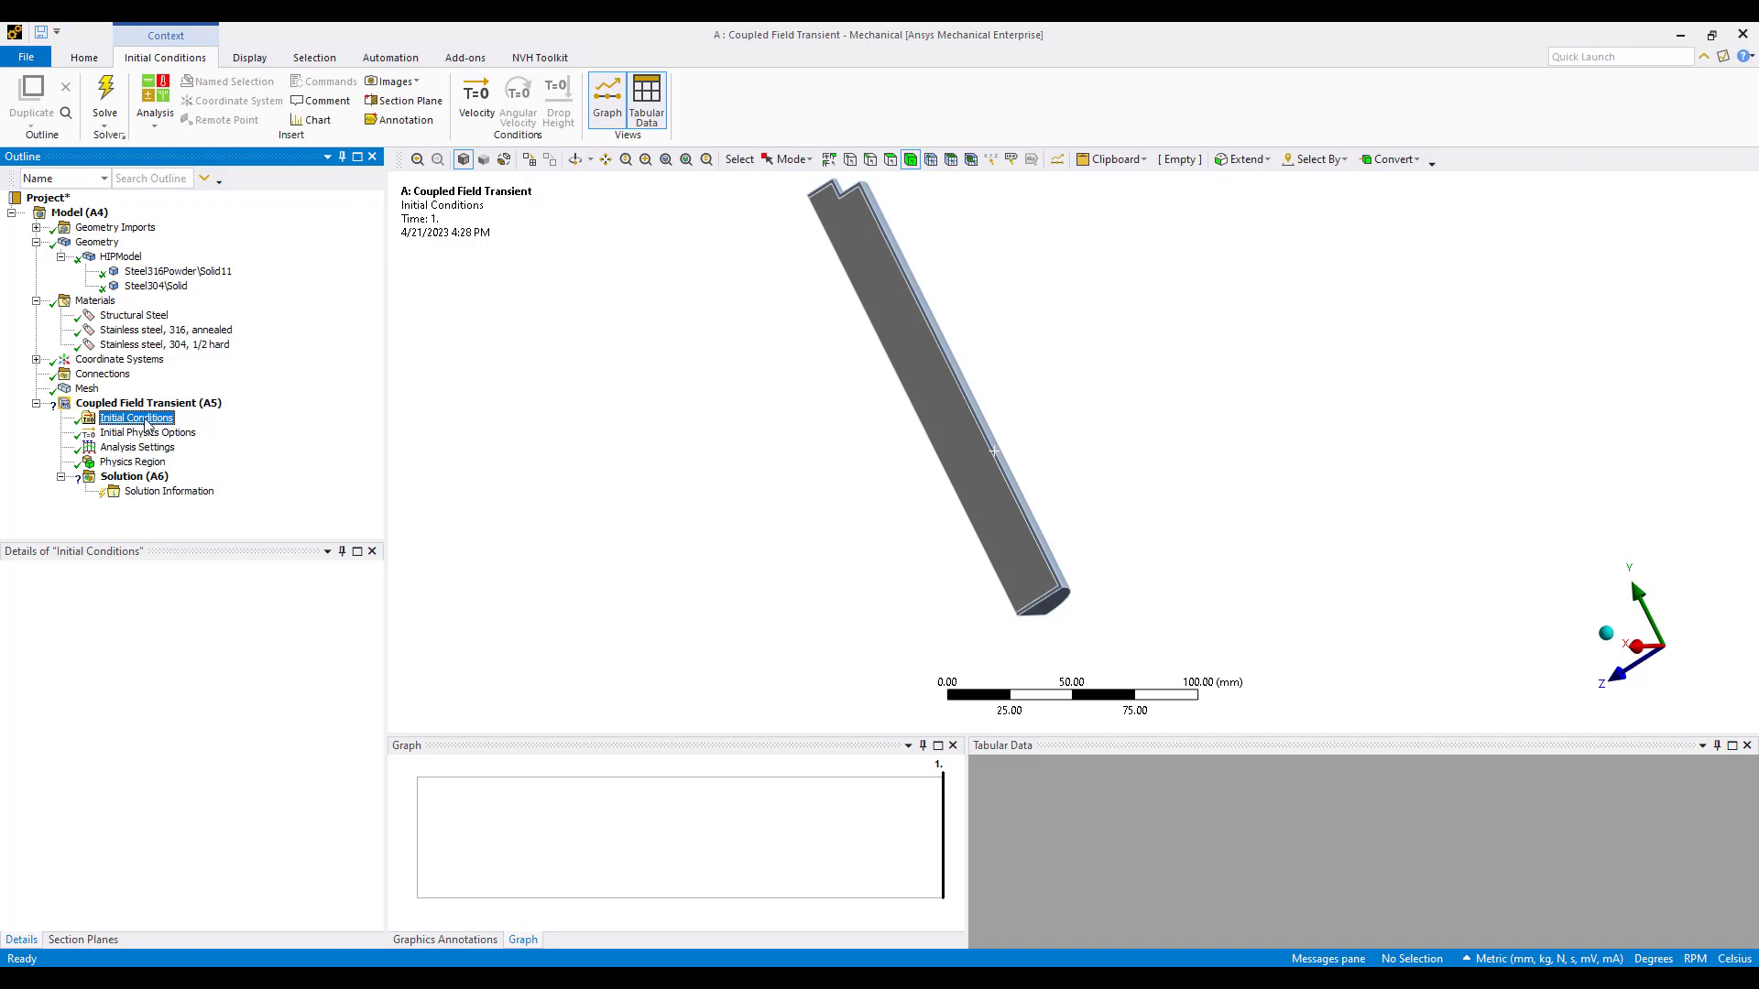
pyautogui.rightClick(138, 418)
pyautogui.click(551, 476)
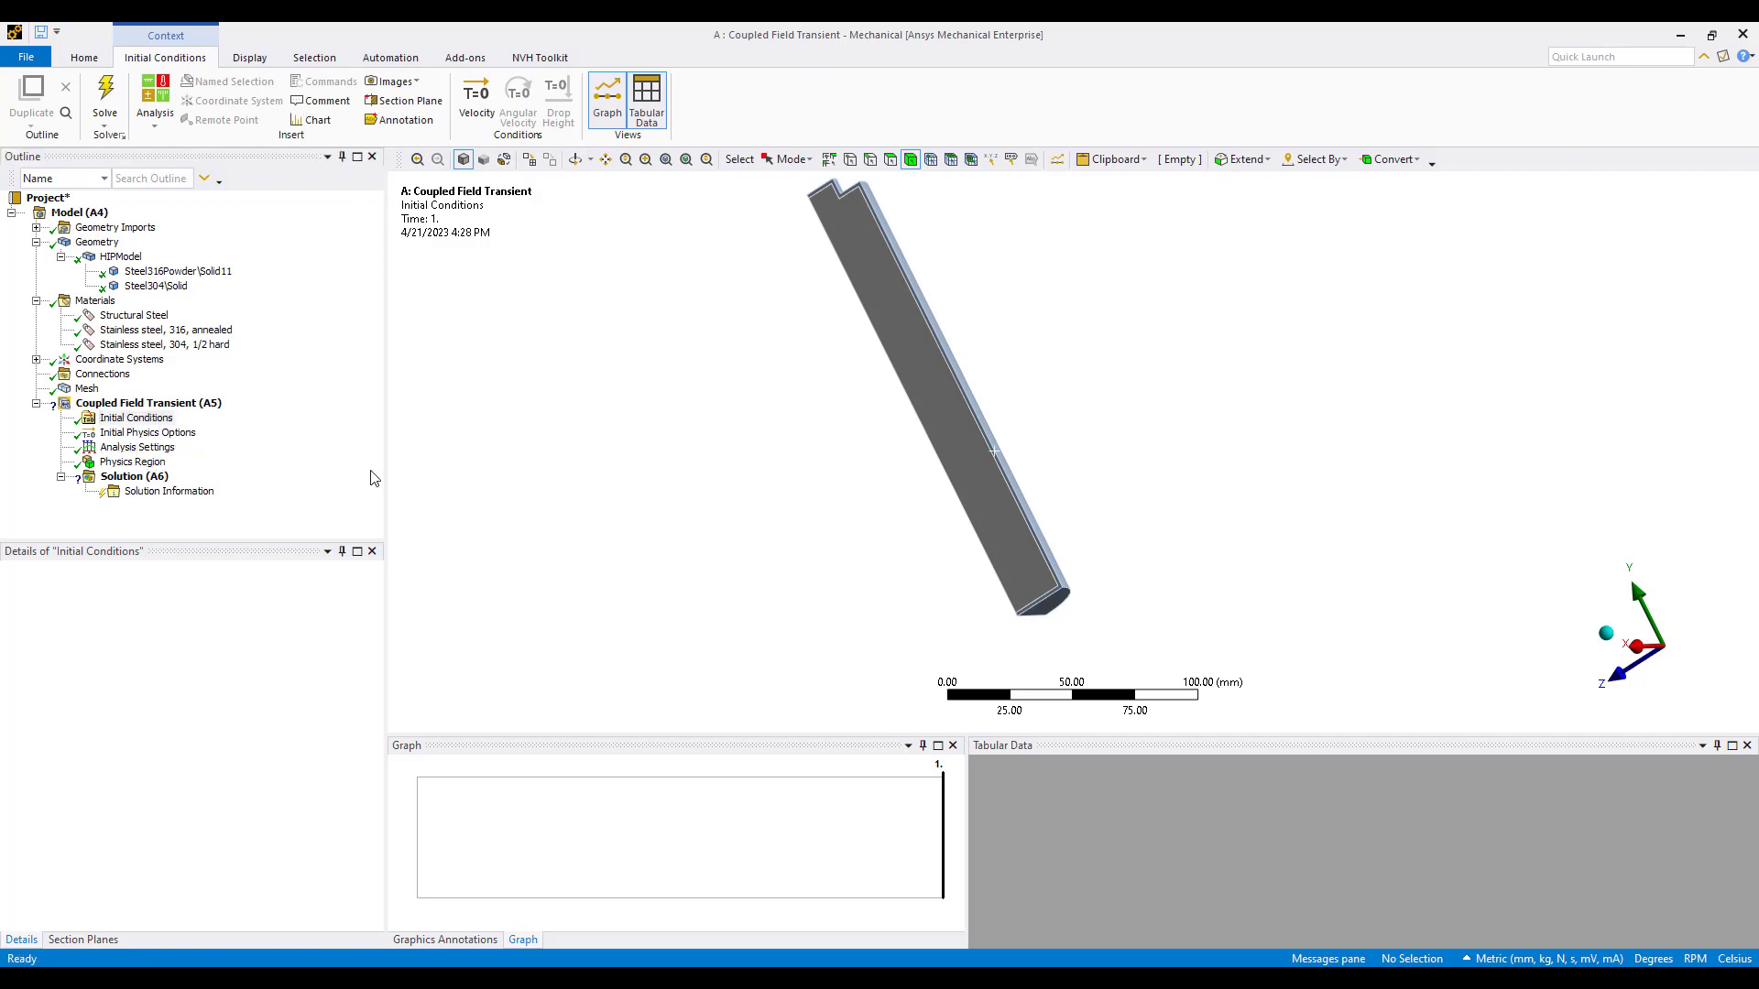
# In the analysis settings, set the step end time to 27720 s and define the time stepping by substeps
pyautogui.click(137, 447)
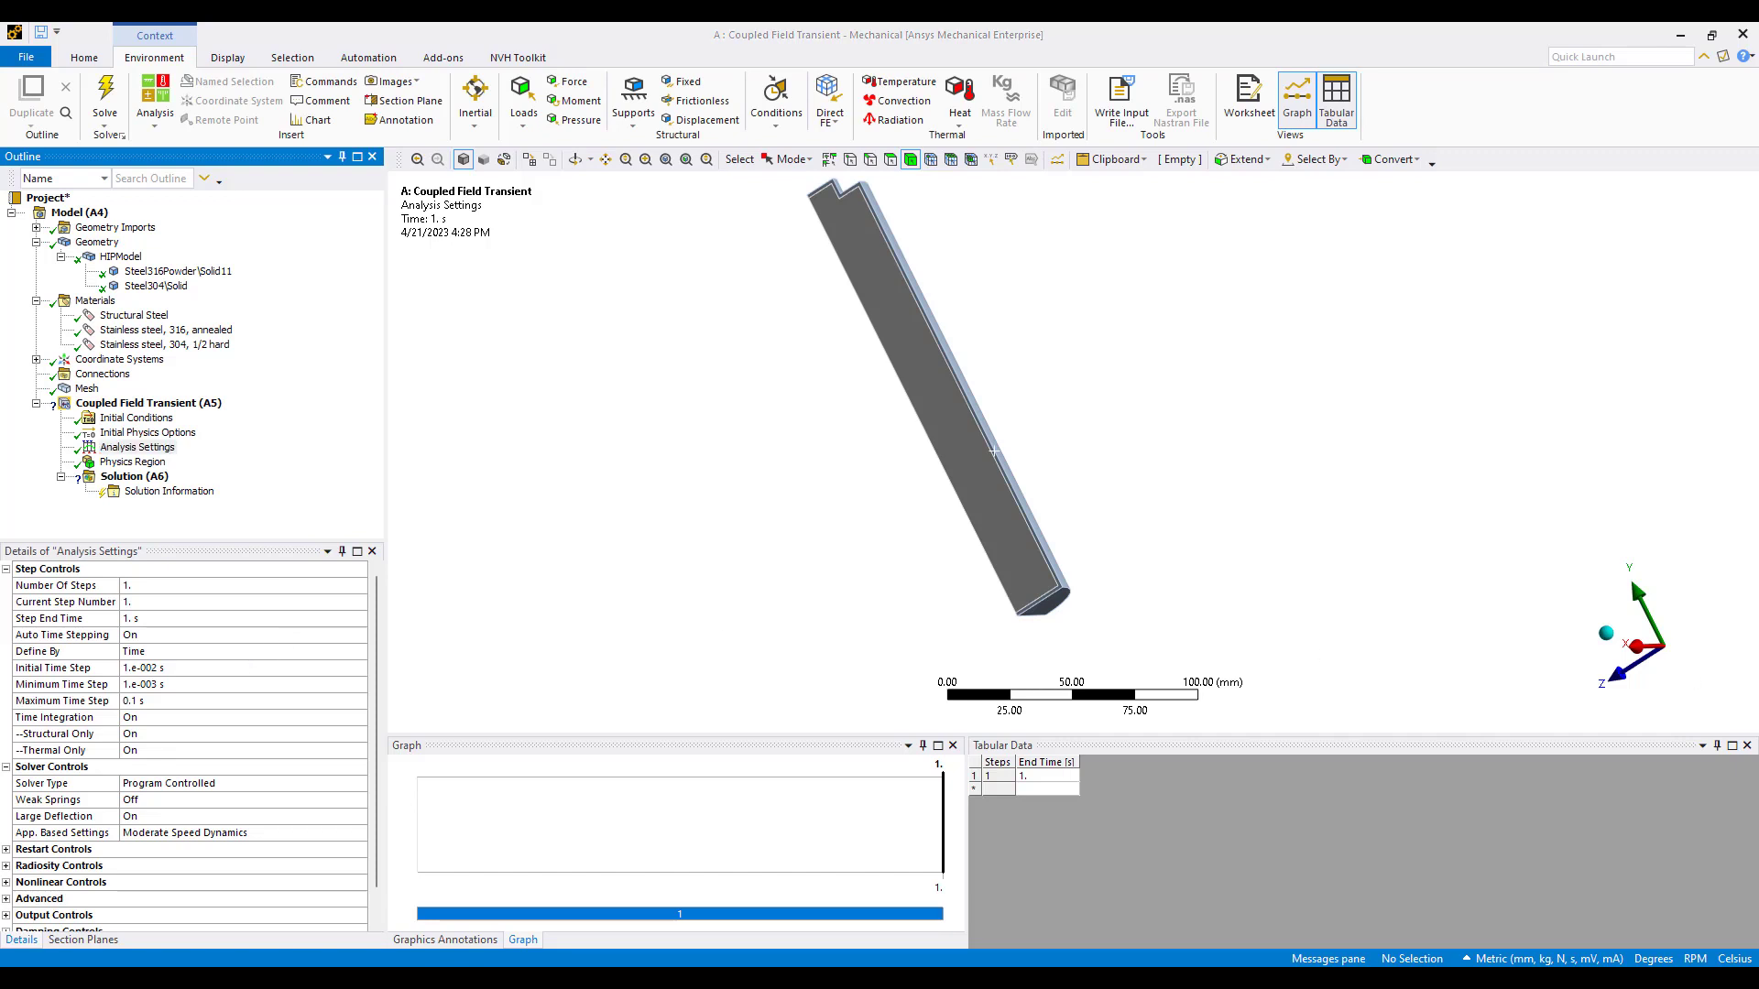
pyautogui.click(174, 619)
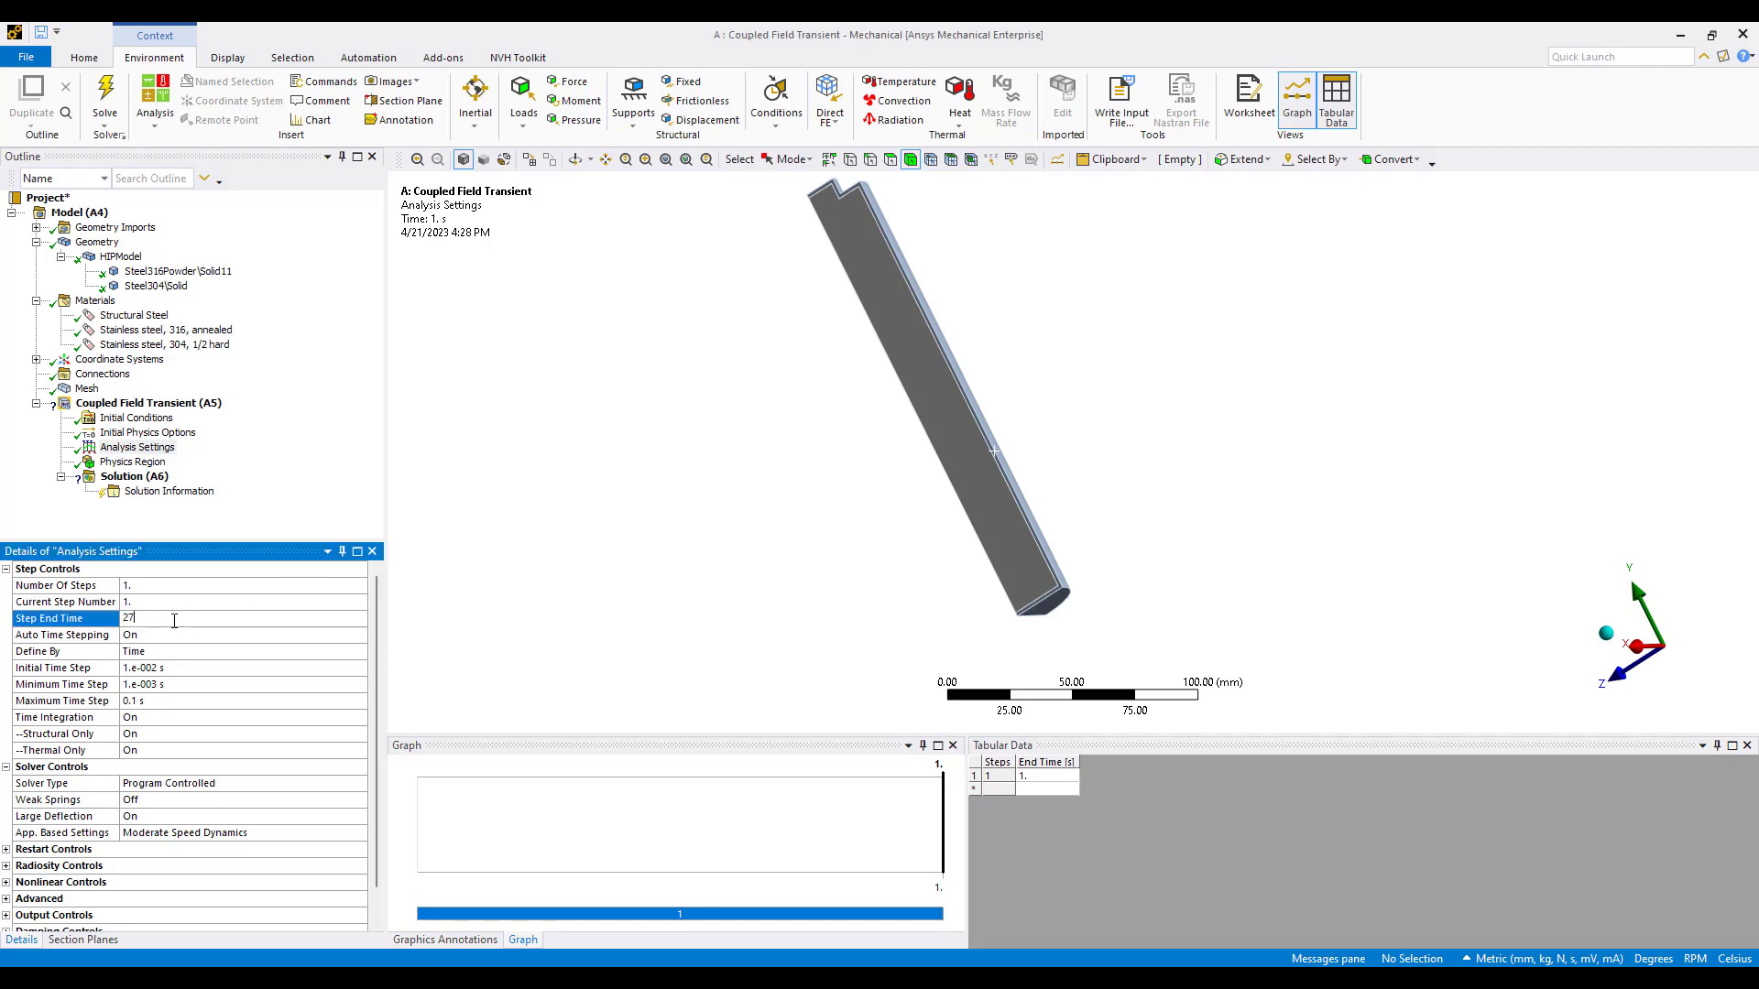
pyautogui.press('Return')
pyautogui.doubleClick(151, 651)
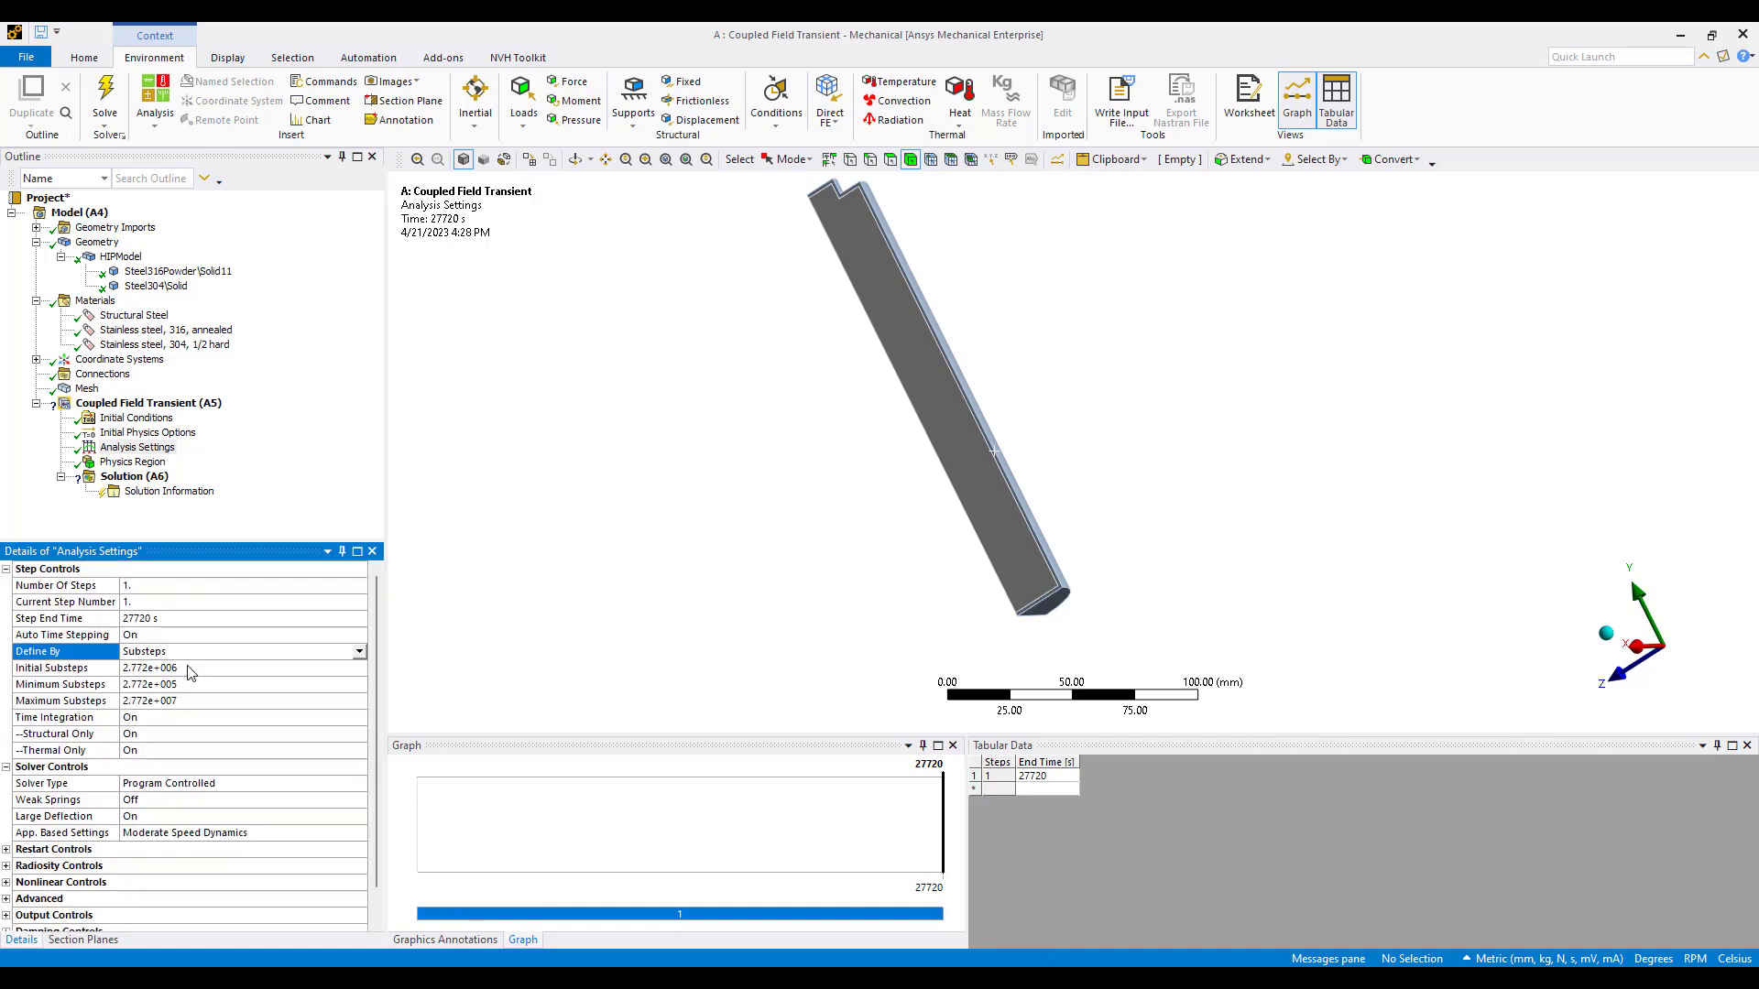
# Set the initial and minimum substeps to 100 and the maximum substeps to 1e5
pyautogui.click(189, 668)
pyautogui.write('100')
pyautogui.press('Return')
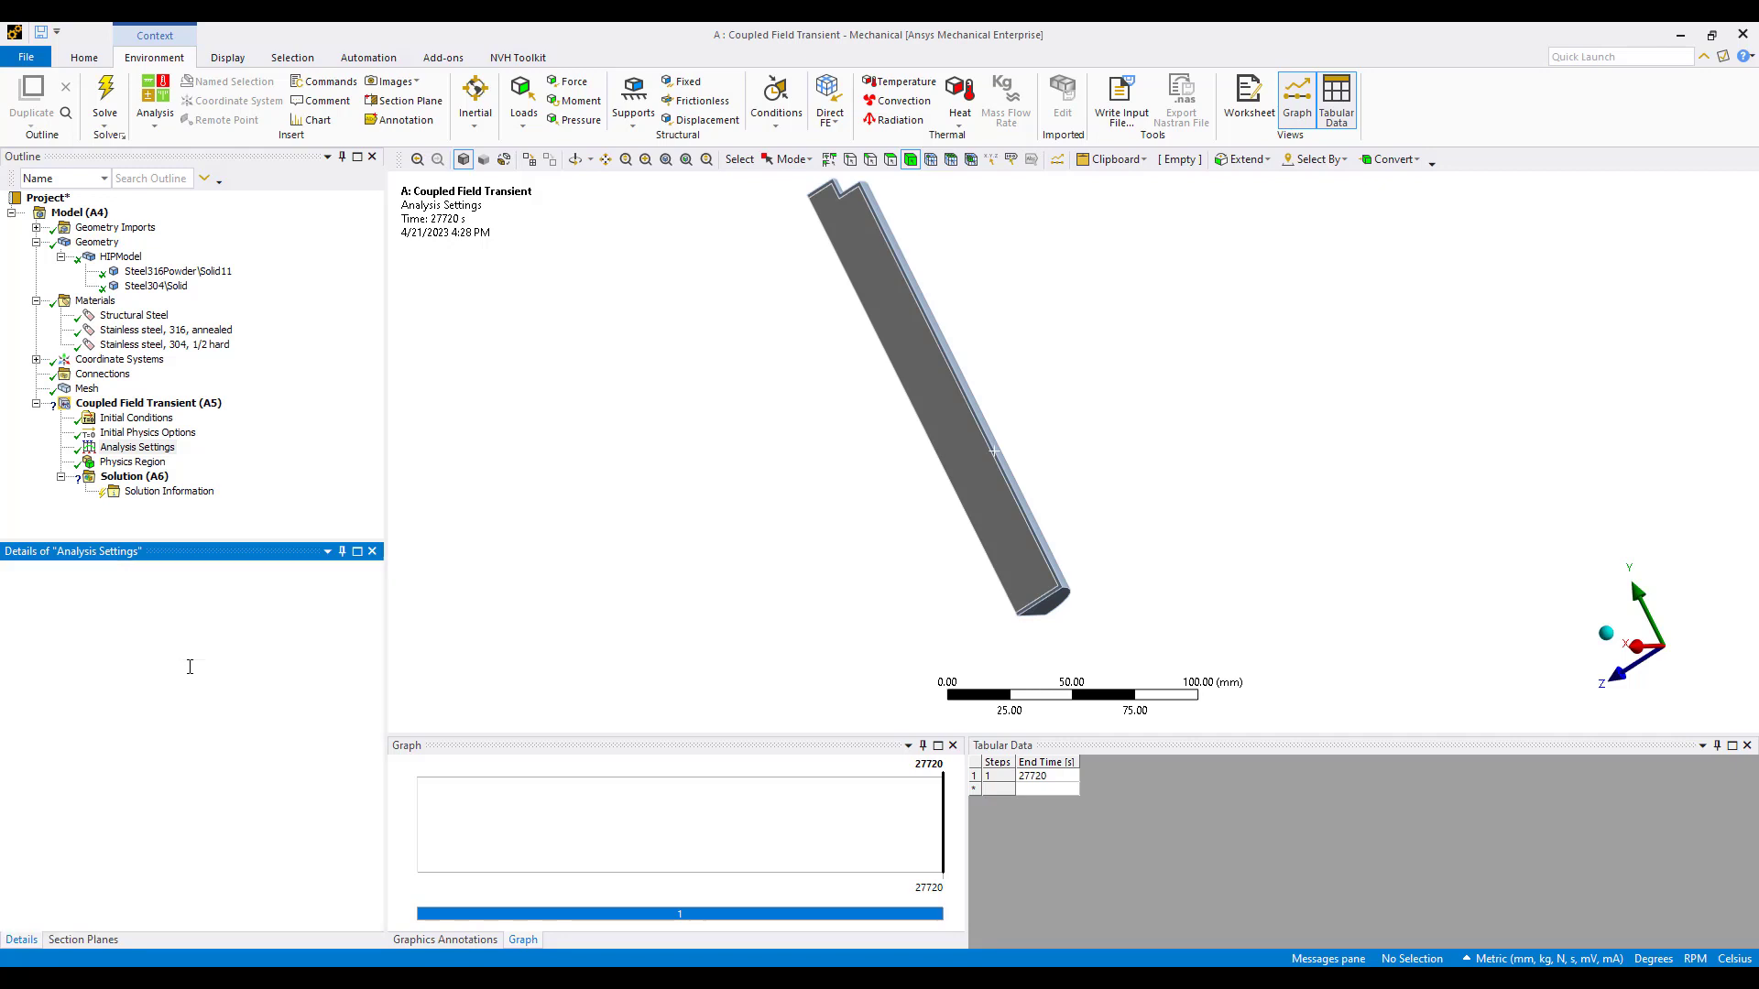
pyautogui.click(187, 686)
pyautogui.write('100.')
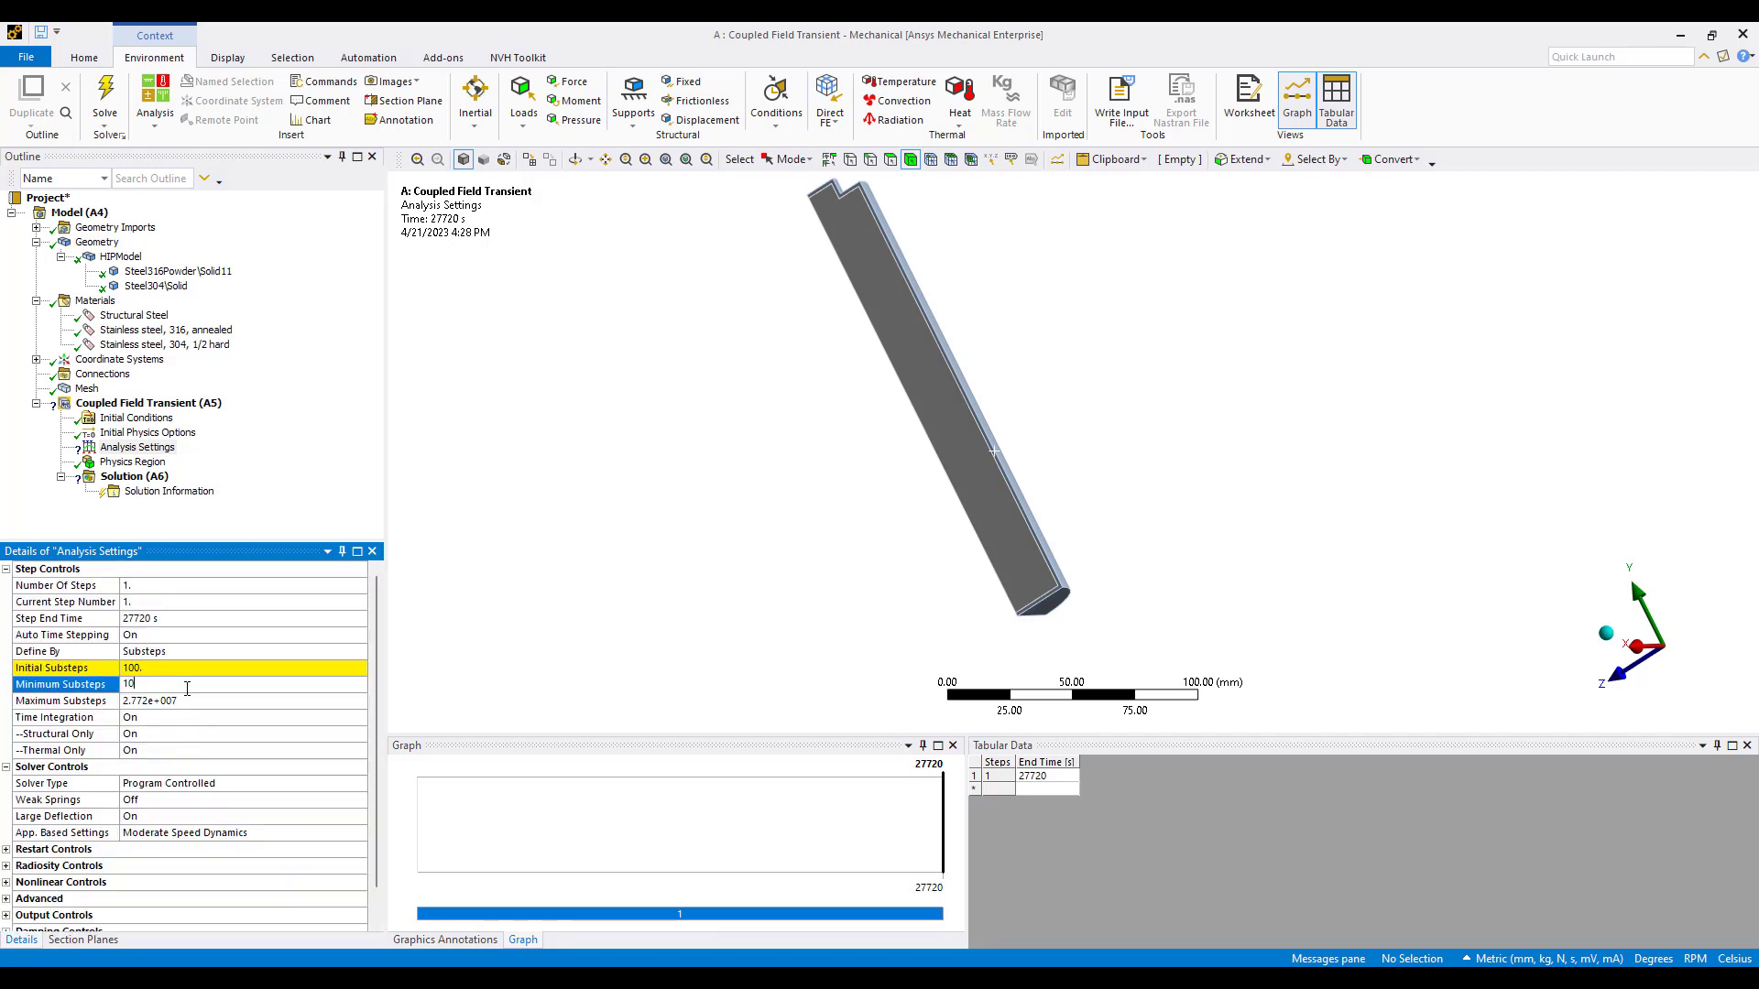
pyautogui.press('Return')
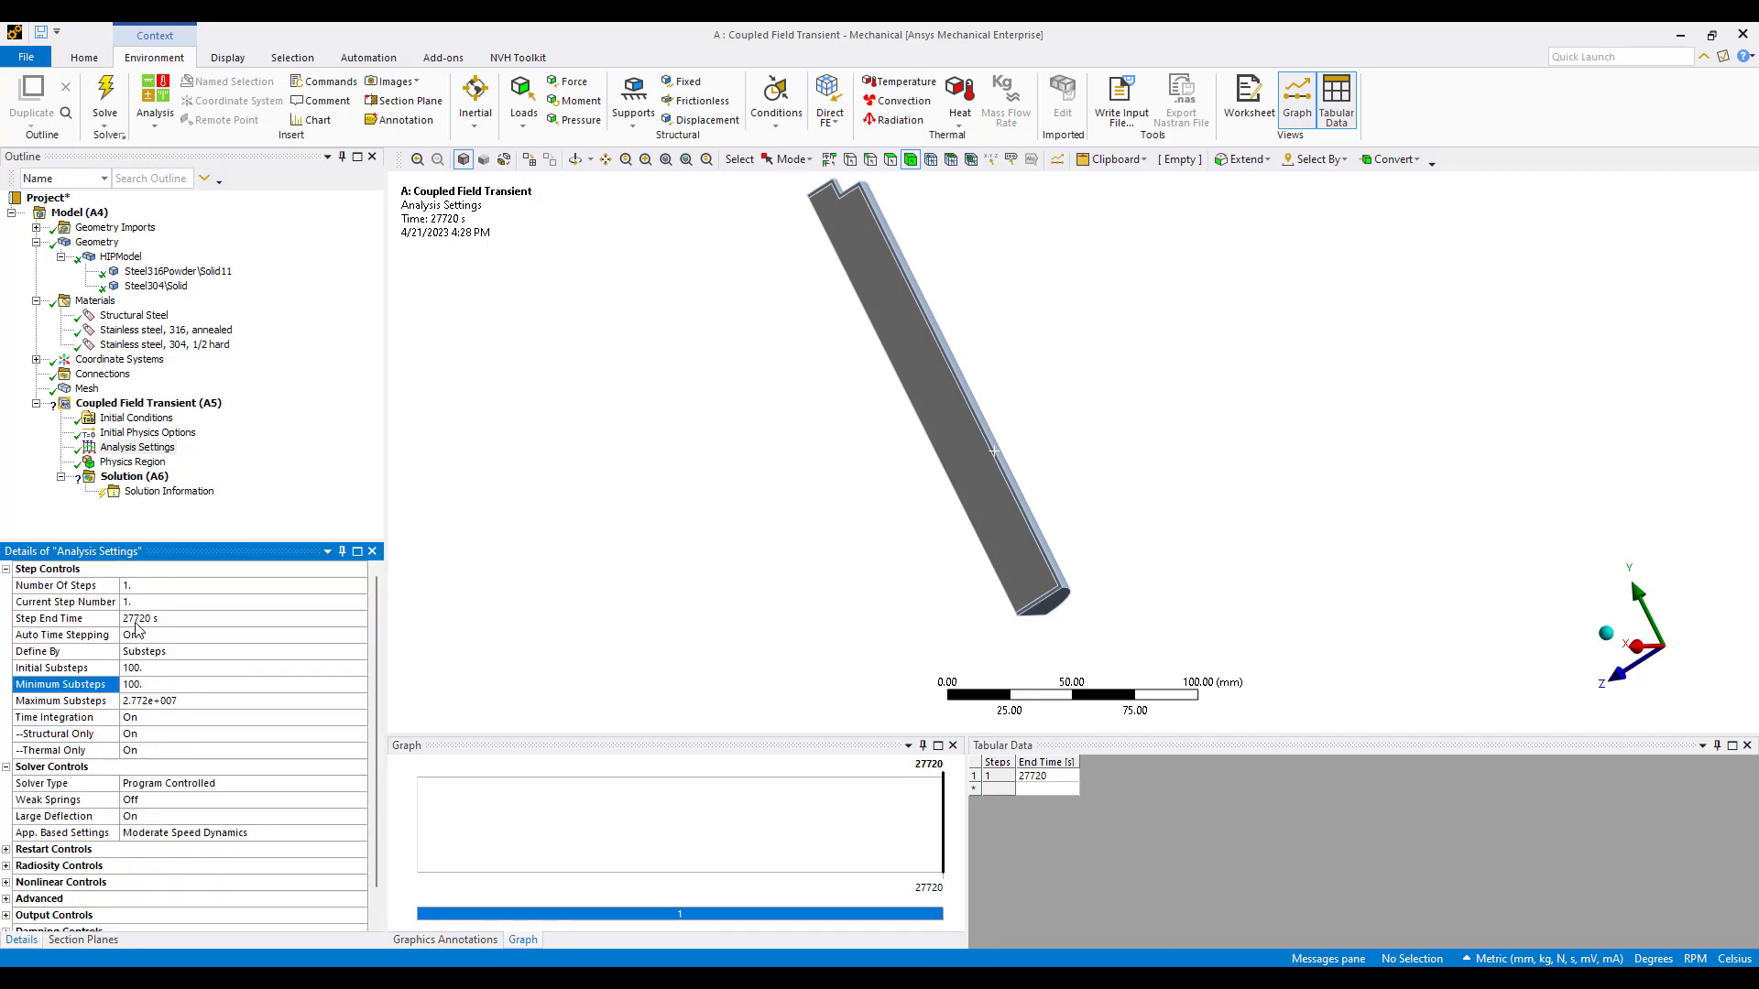
pyautogui.click(146, 701)
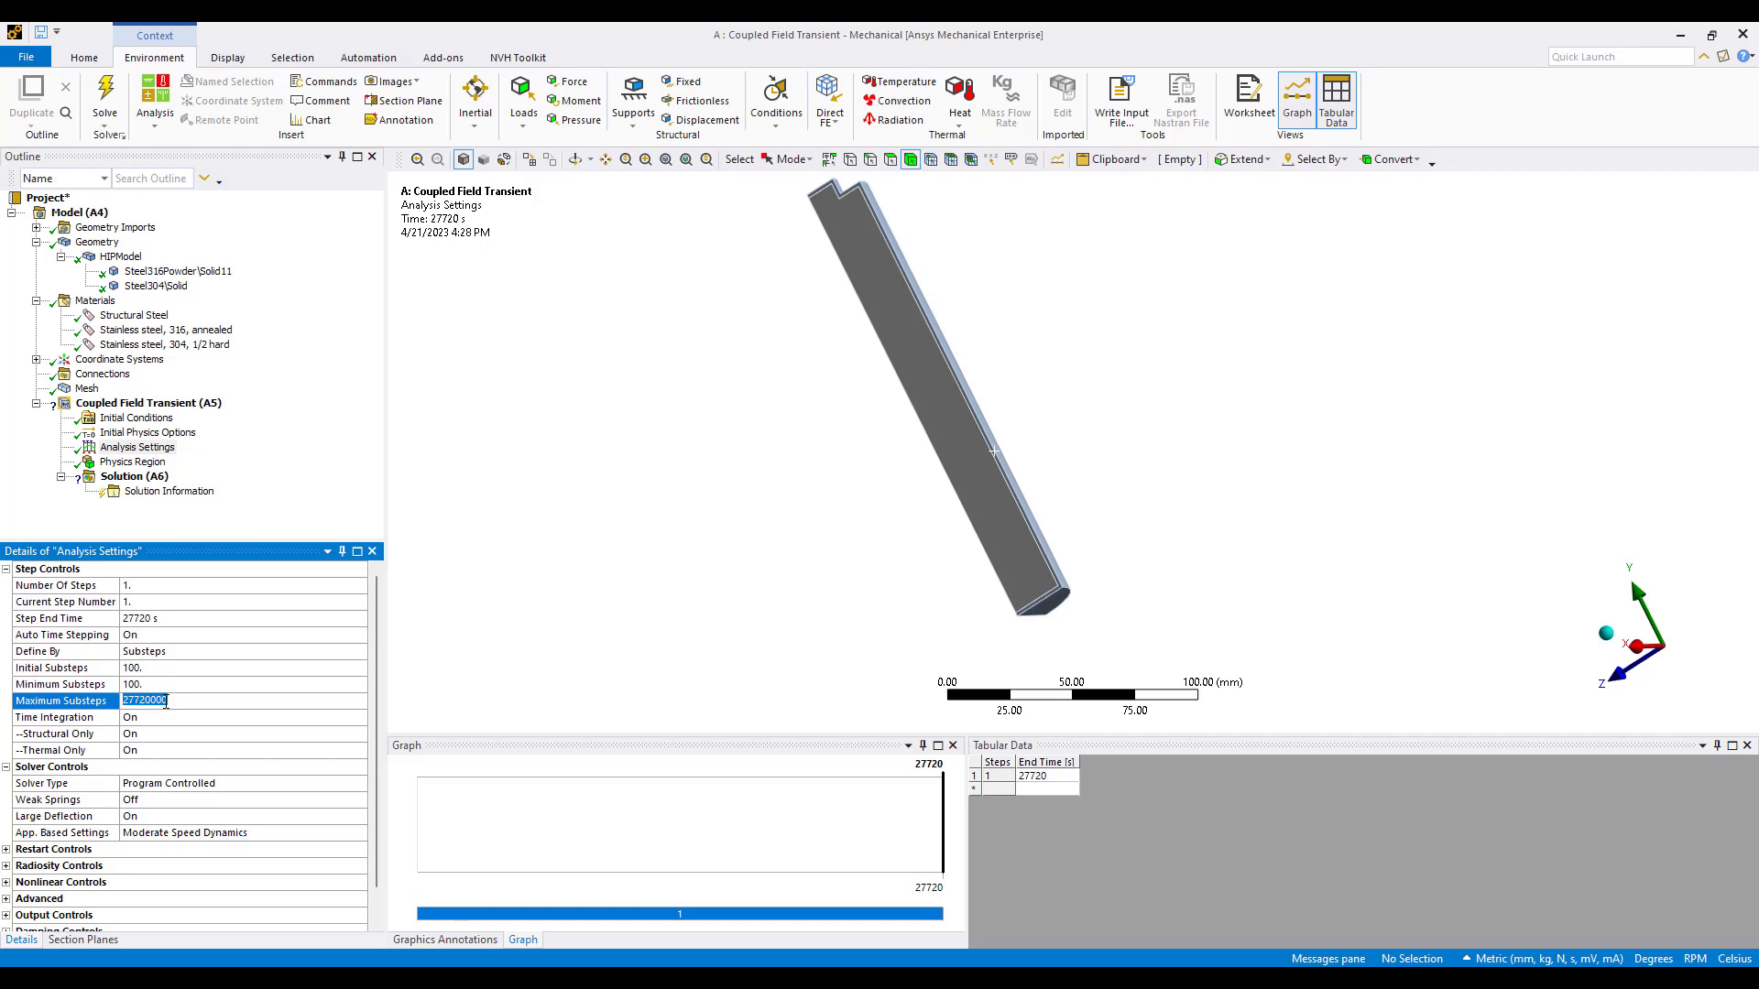
pyautogui.write('1.e+005')
pyautogui.press('Return')
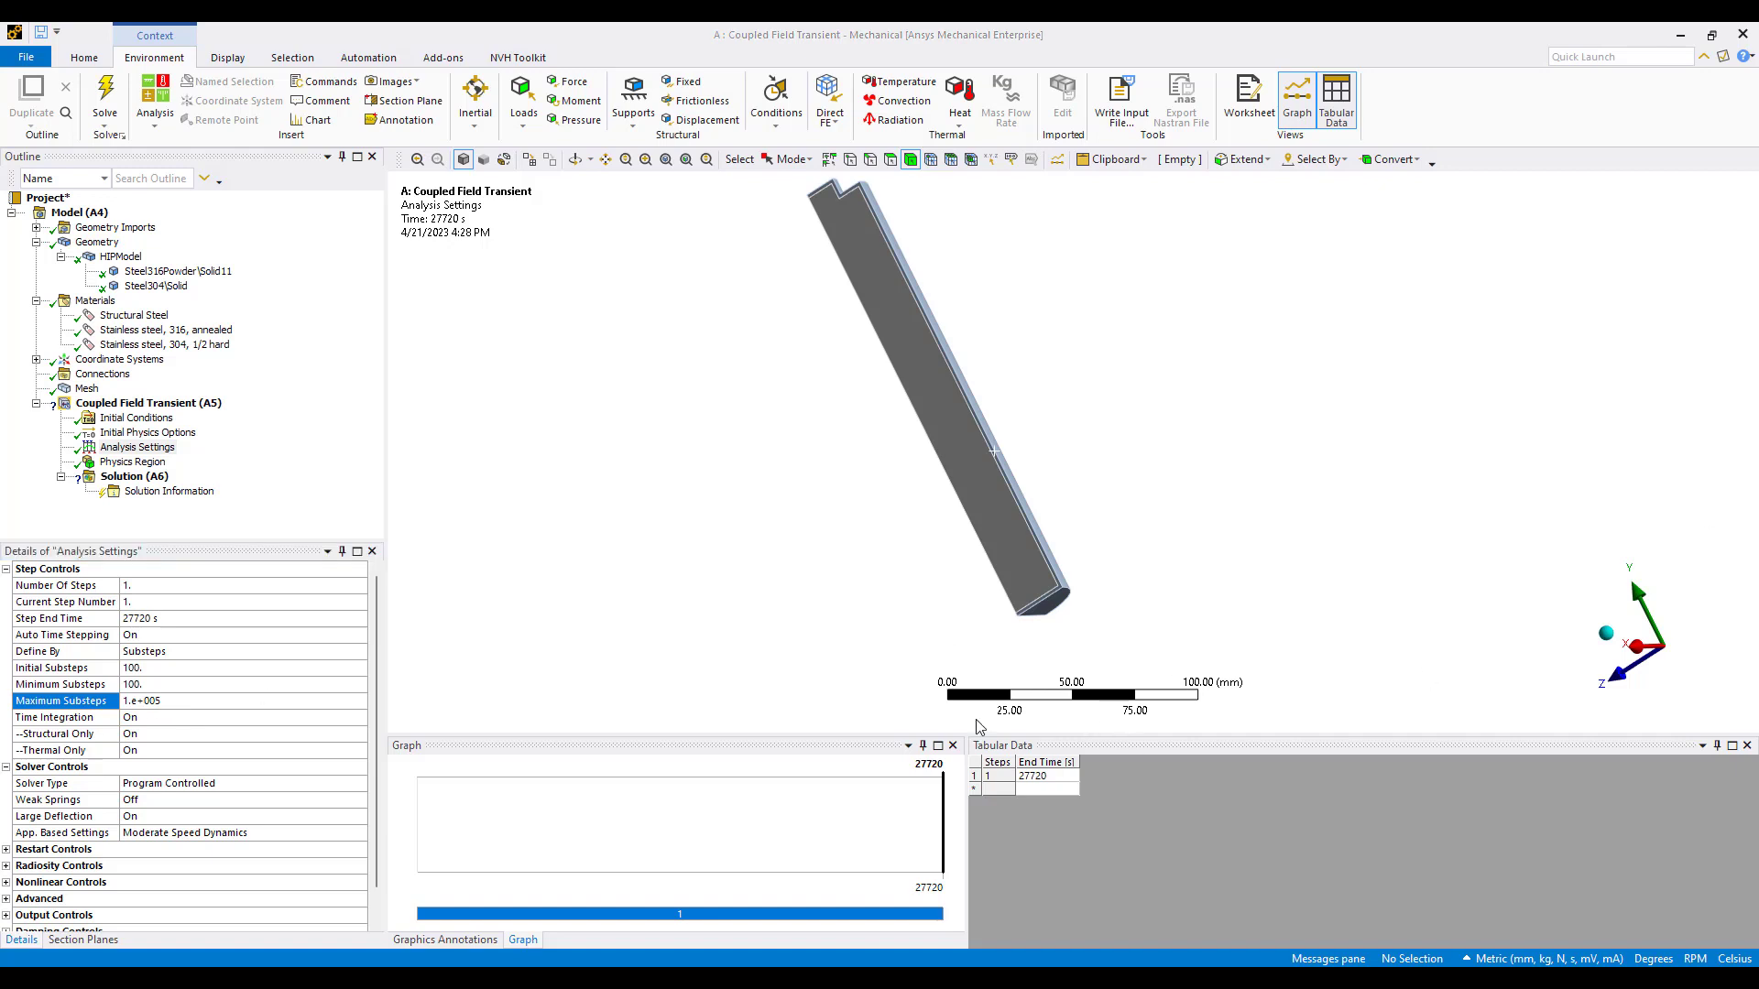
# Switch Large Deflection to Off in the solver controls of the analysis settings
pyautogui.scroll(-1, 209, 755)
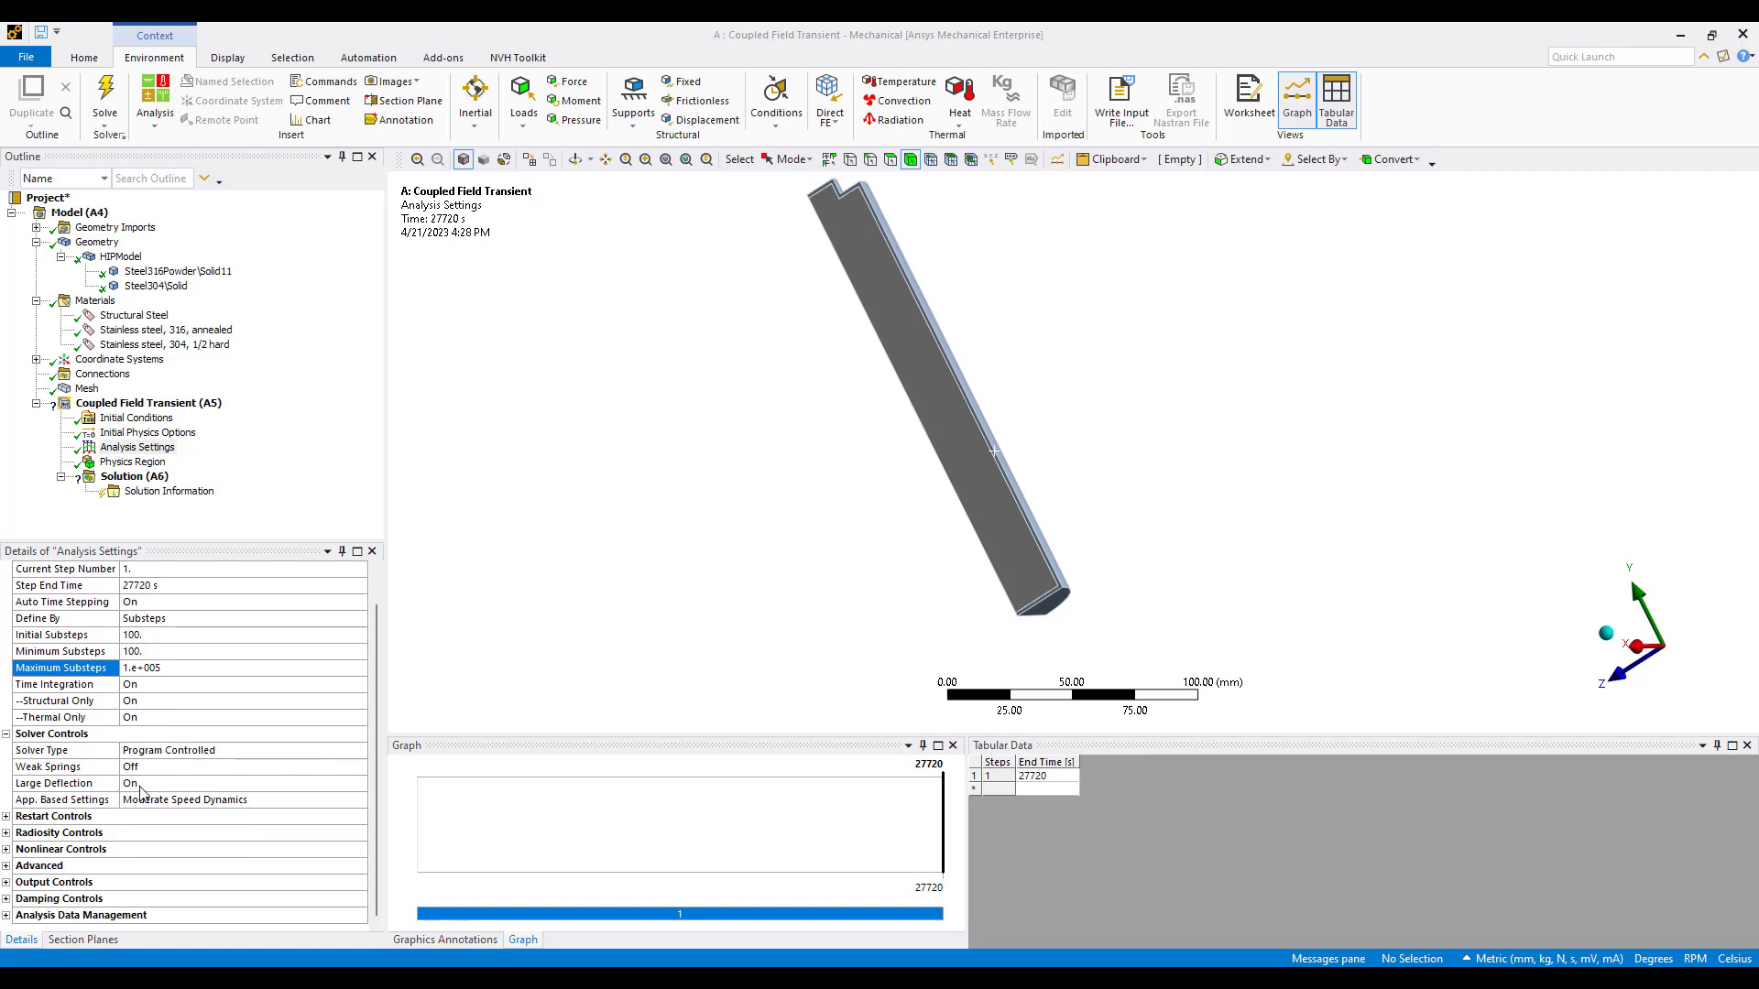
pyautogui.moveTo(1045, 323); pyautogui.dragTo(960, 363, button='middle')
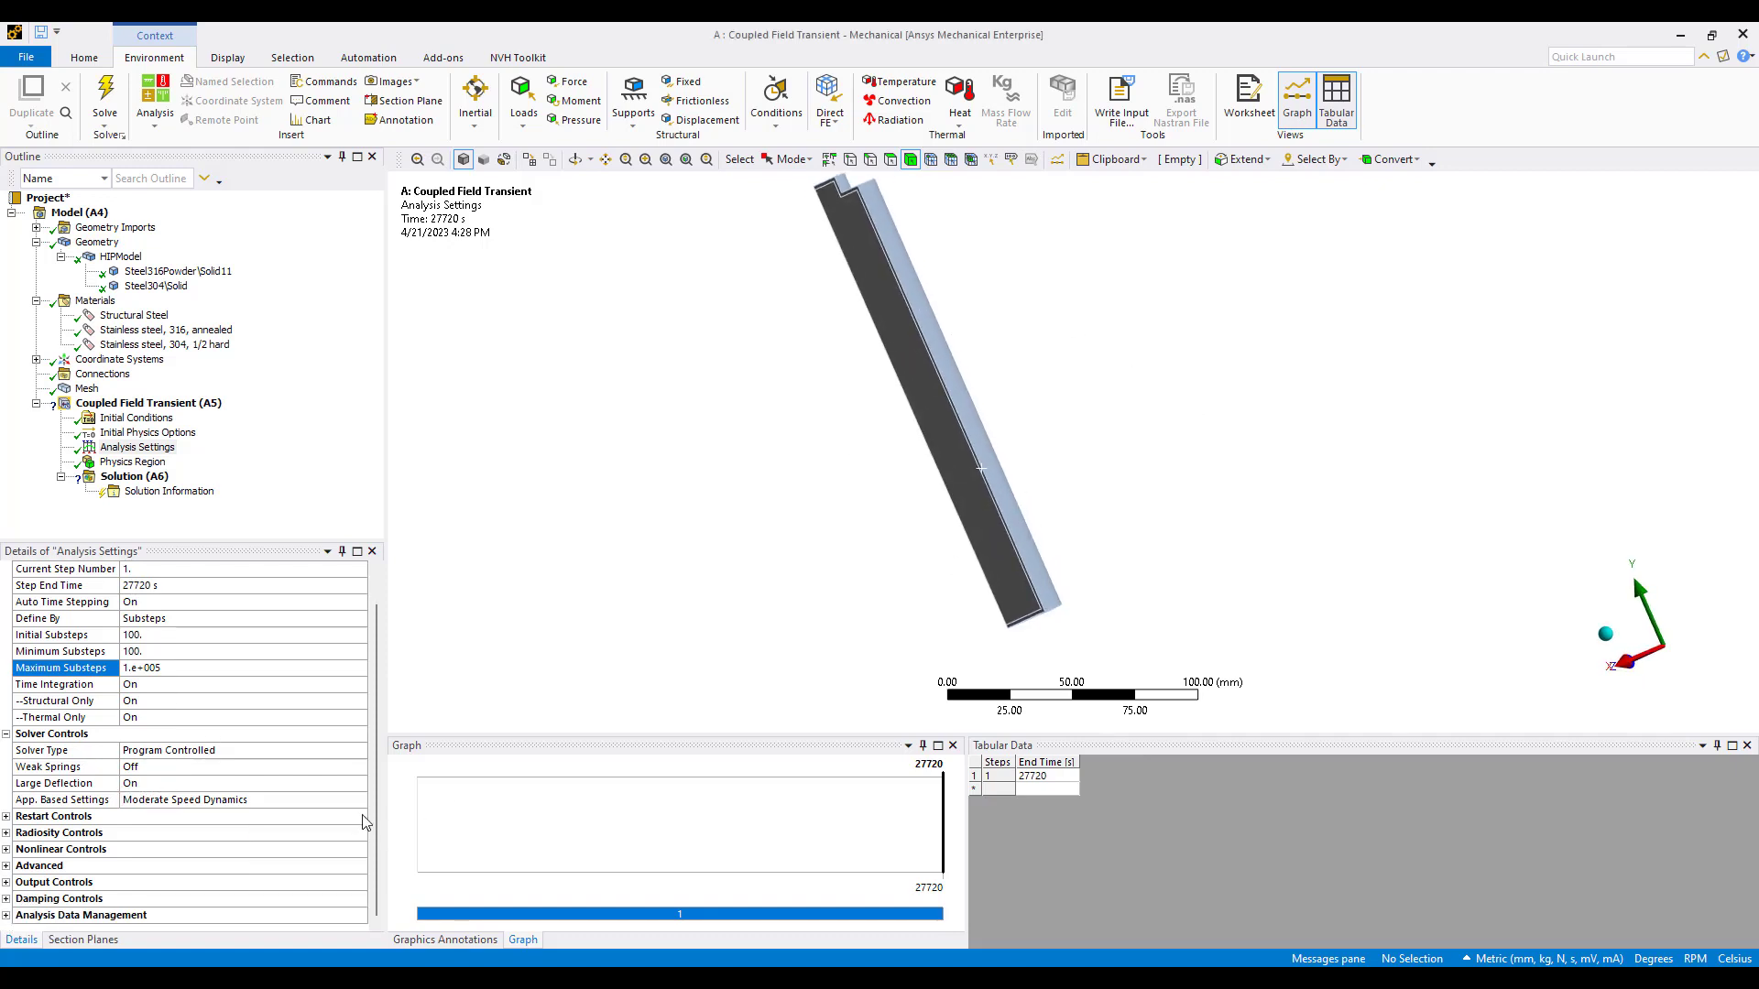
pyautogui.doubleClick(168, 791)
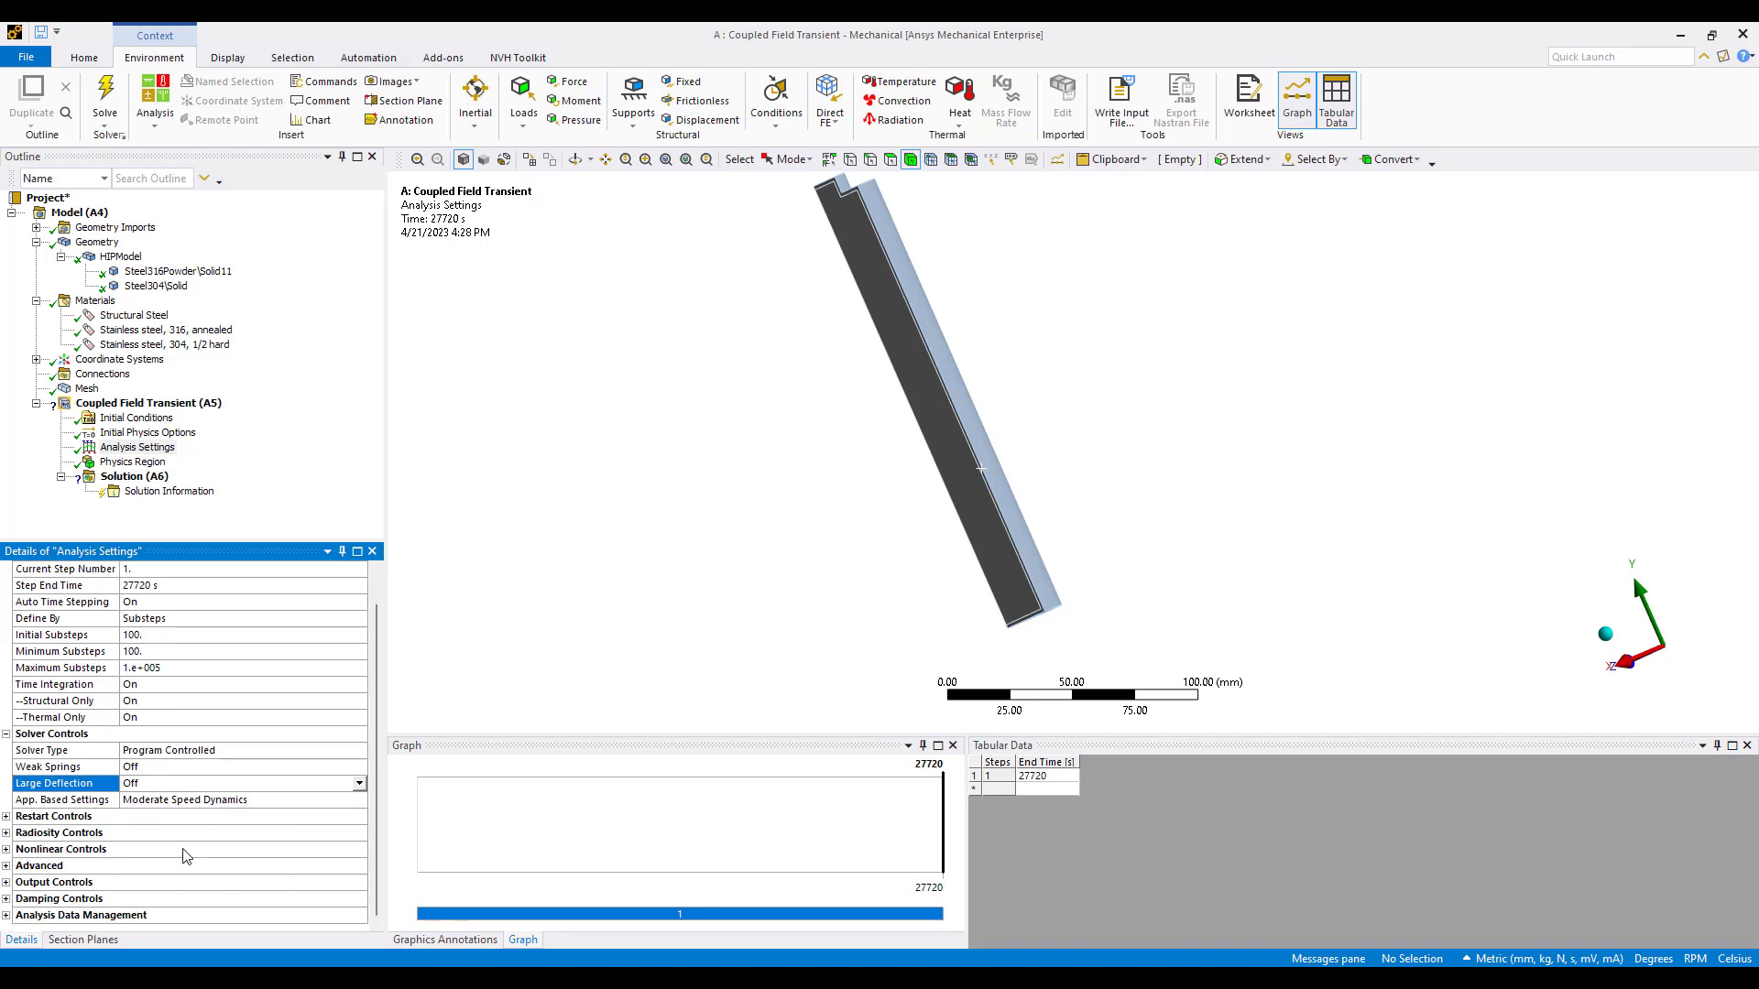
# Enable General Miscellaneous and Contact Miscellaneous results in the output controls
pyautogui.click(6, 883)
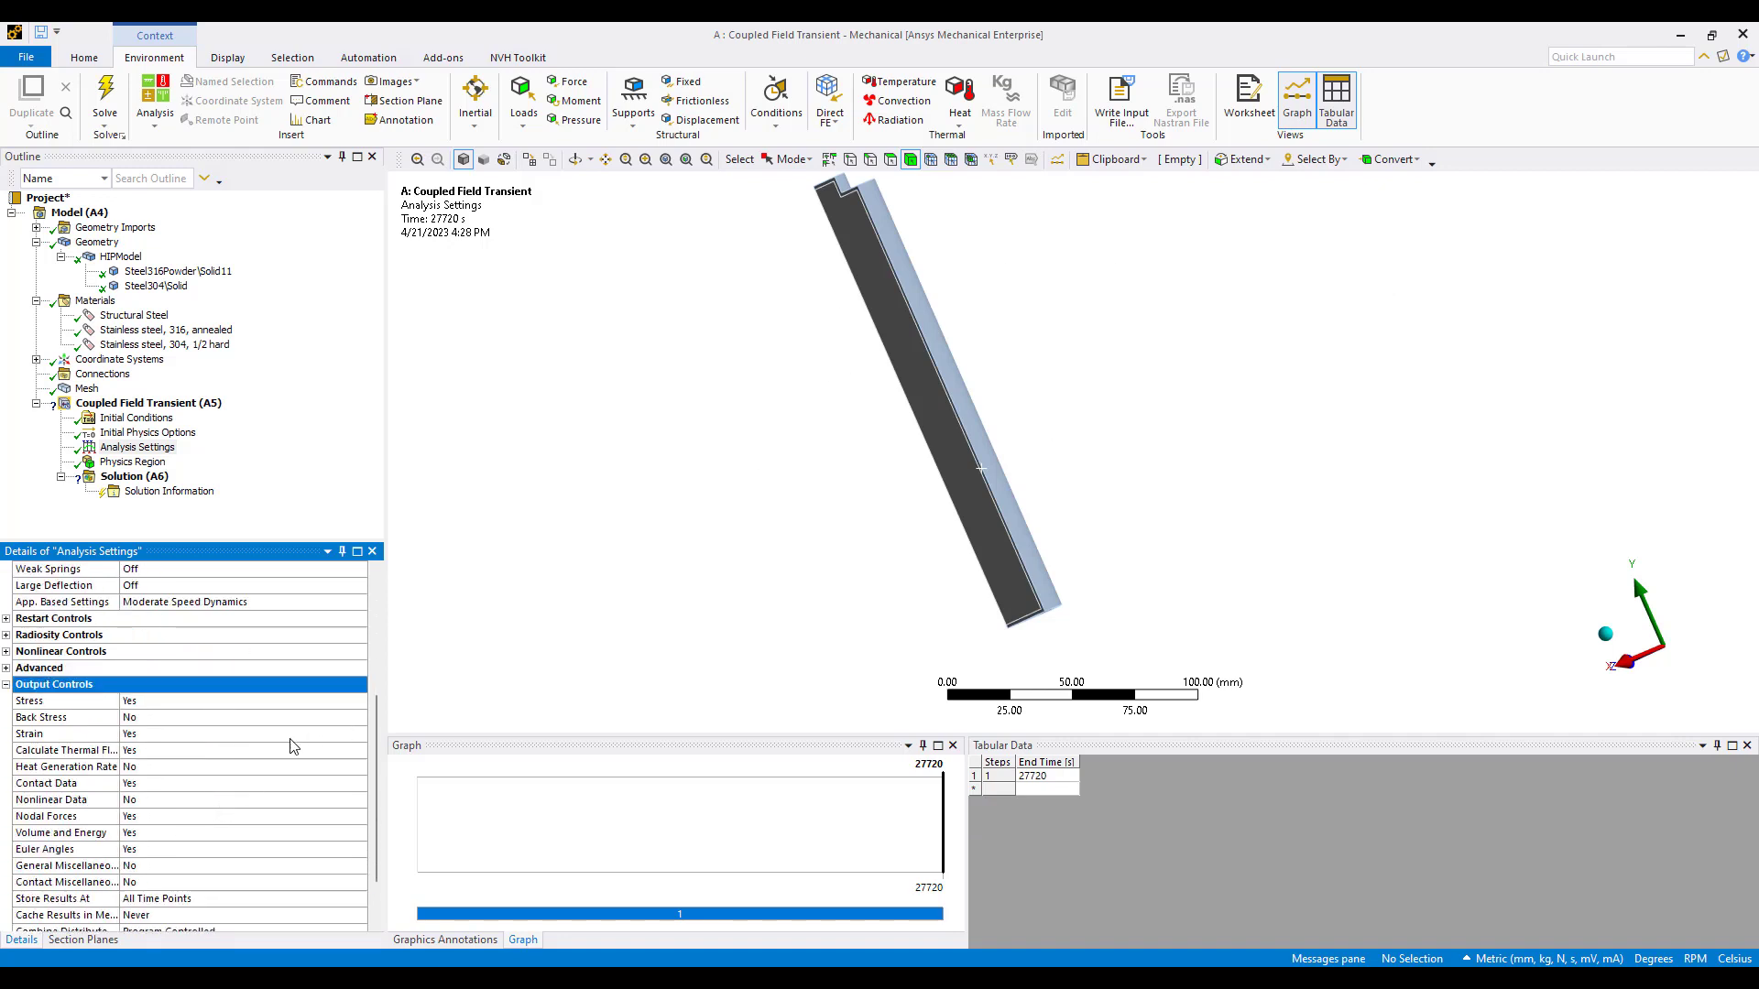
pyautogui.doubleClick(178, 870)
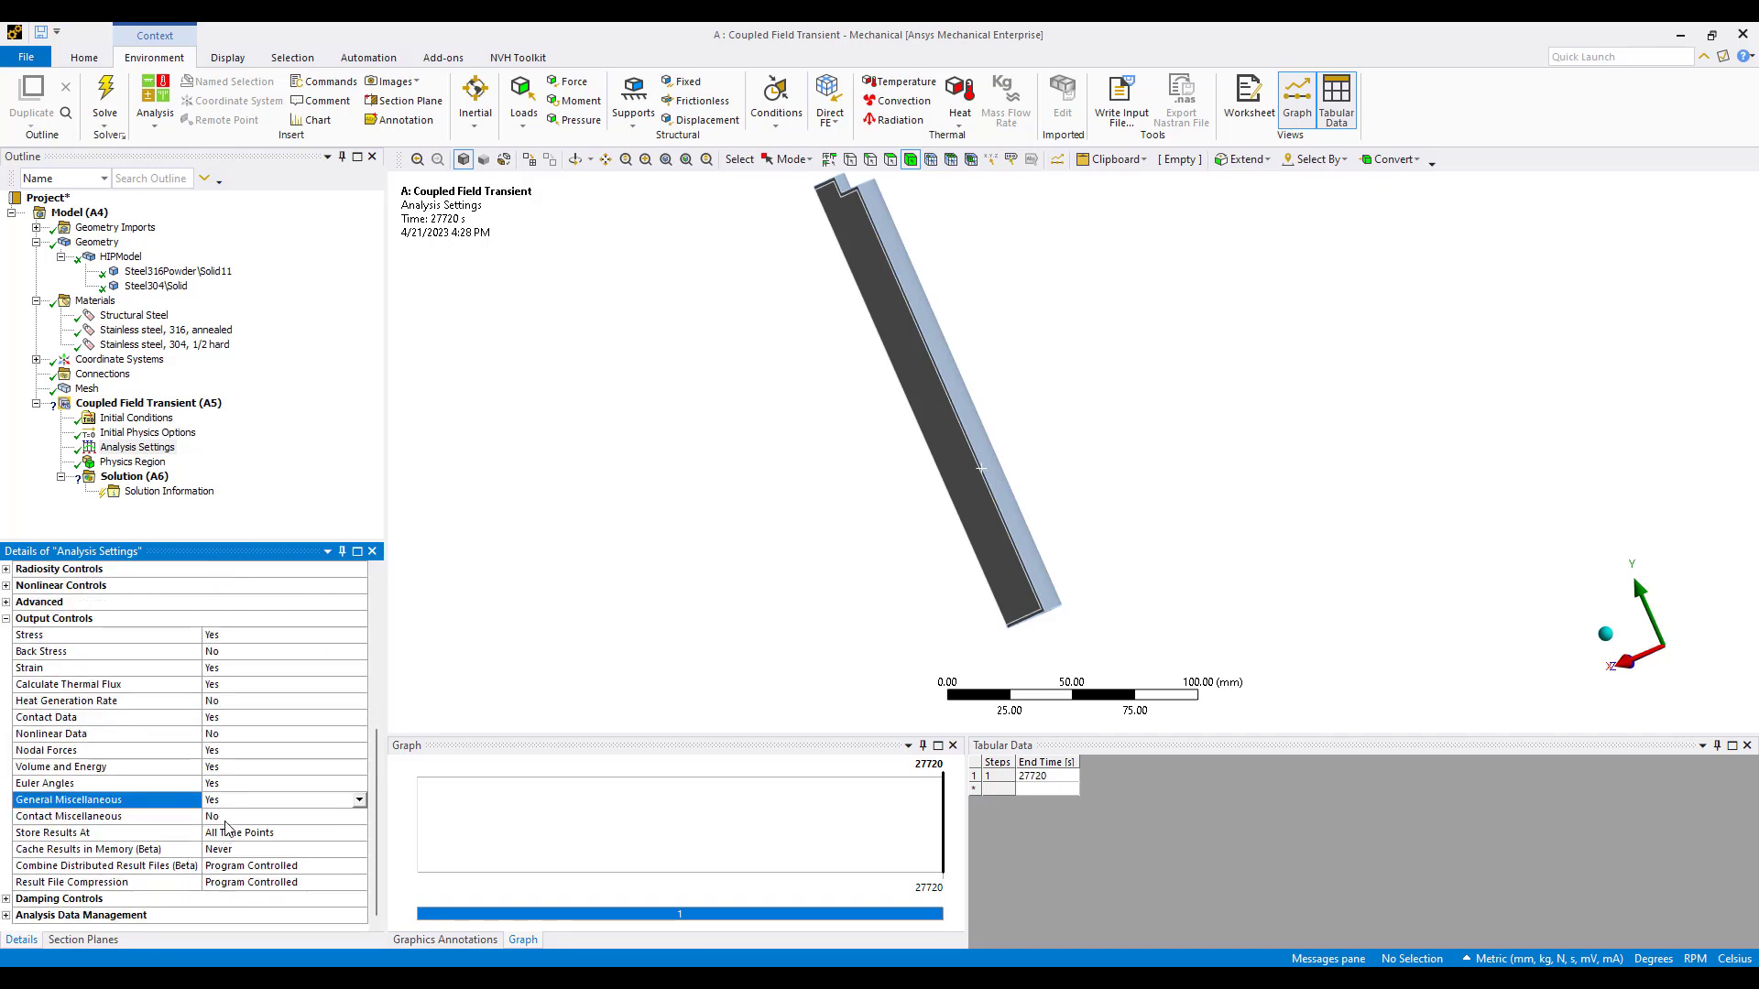
pyautogui.doubleClick(224, 817)
pyautogui.scroll(-2, 213, 842)
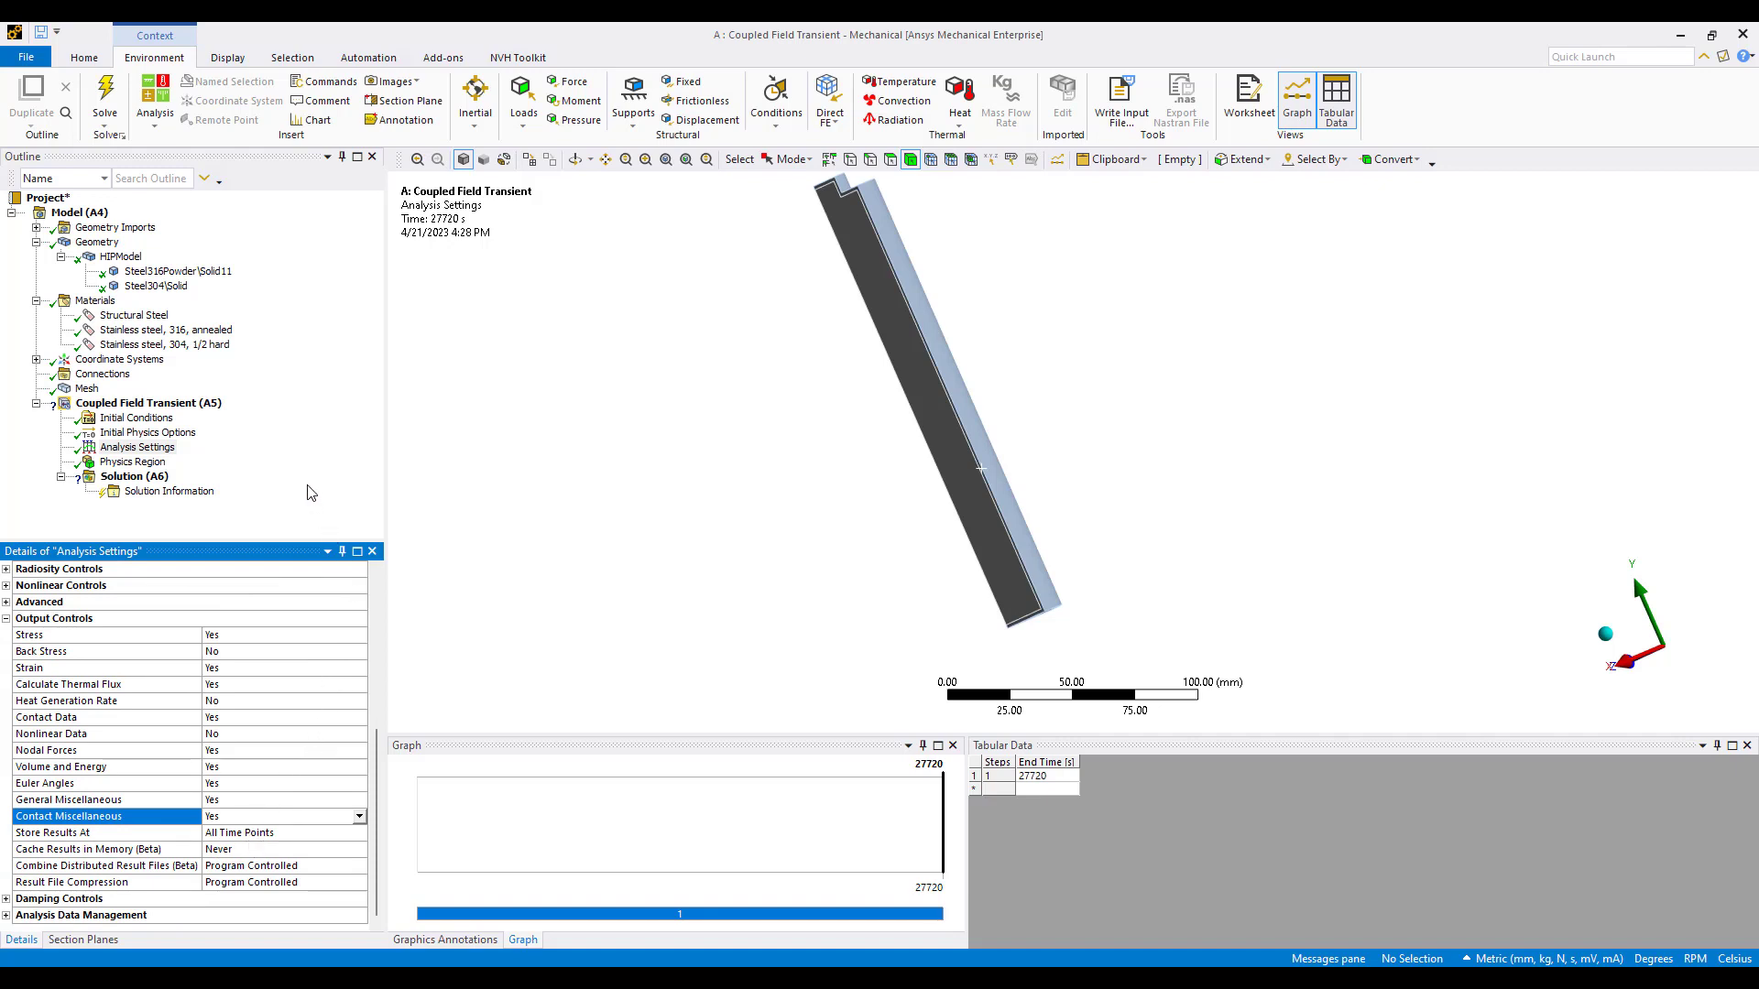
# Apply a structural Frictionless Support to the four cut symmetry faces of the powder and can bodies
pyautogui.click(188, 404)
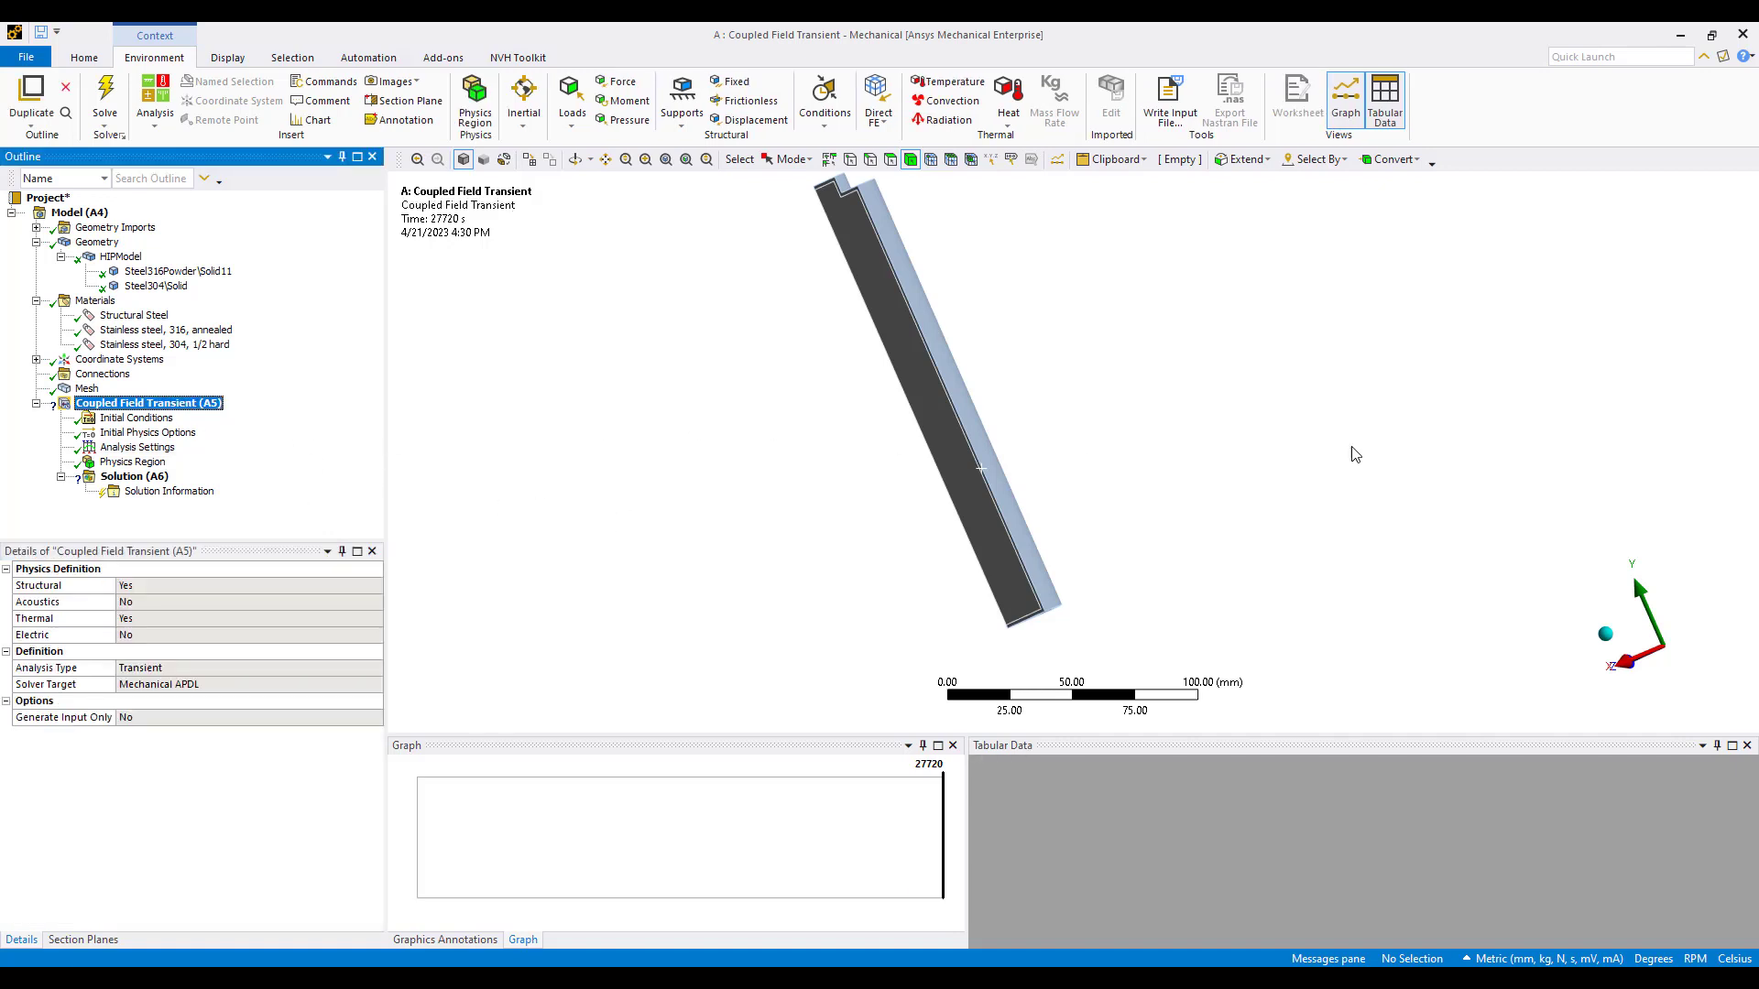
pyautogui.moveTo(978, 400); pyautogui.dragTo(1091, 357, button='middle')
pyautogui.scroll(5, 950, 271)
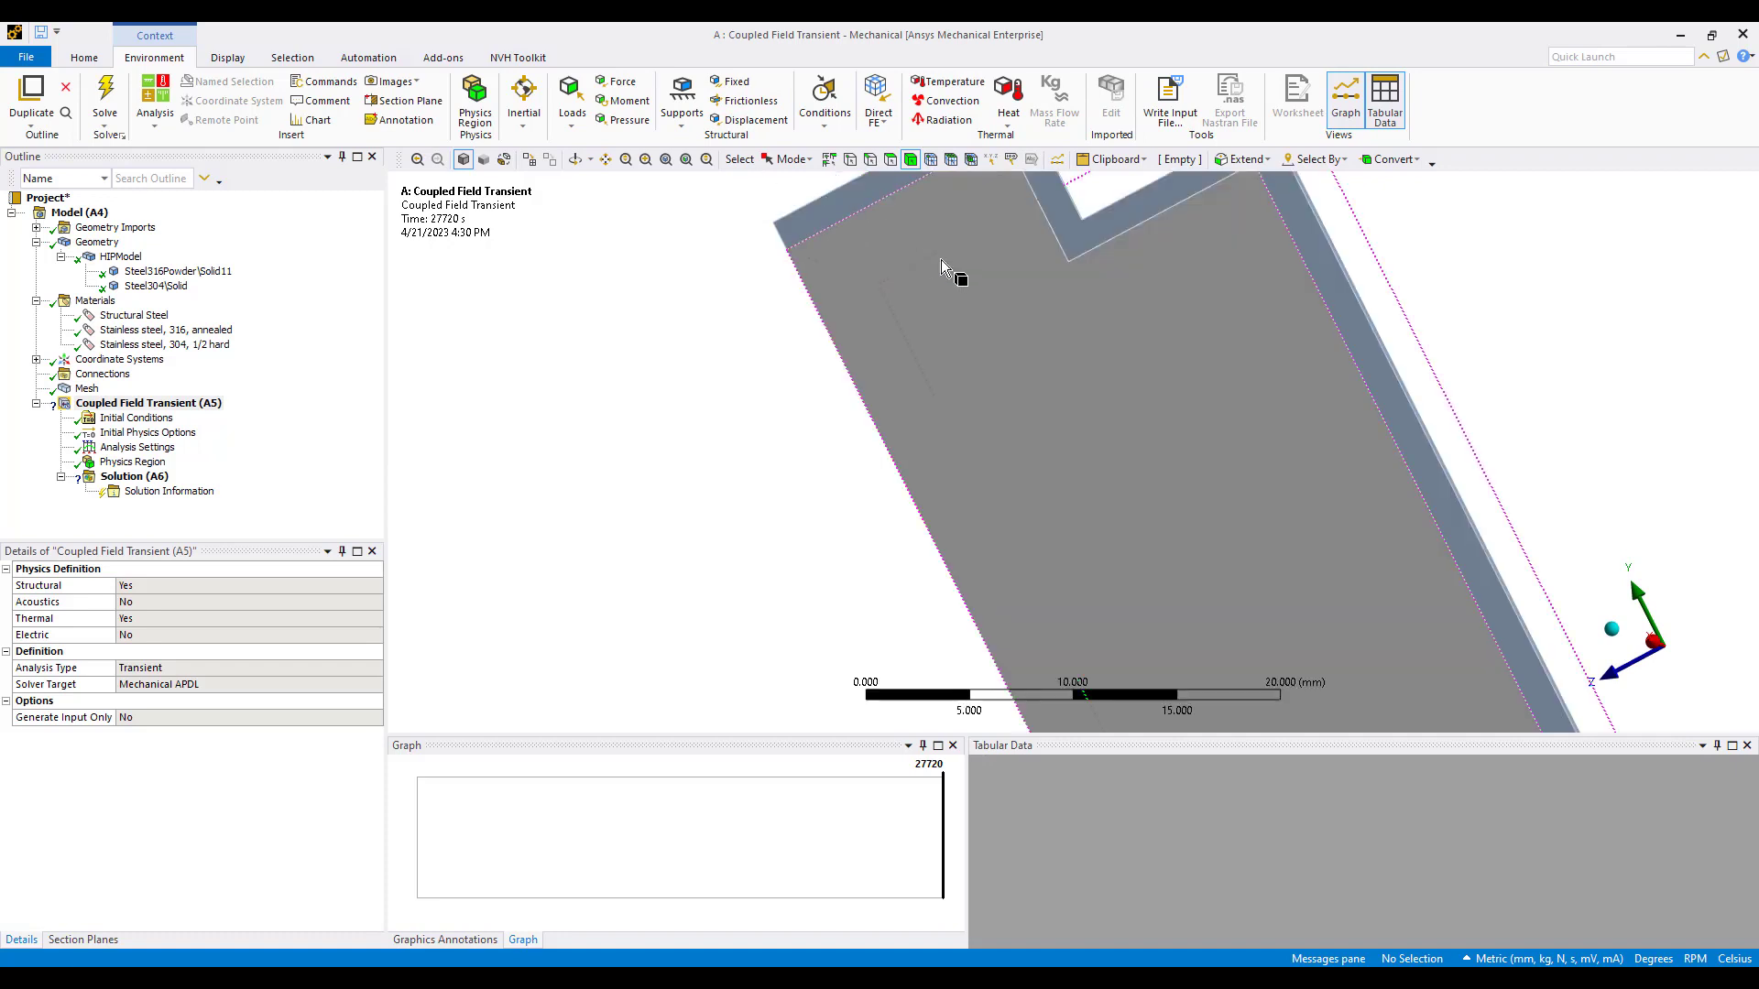
pyautogui.click(895, 275)
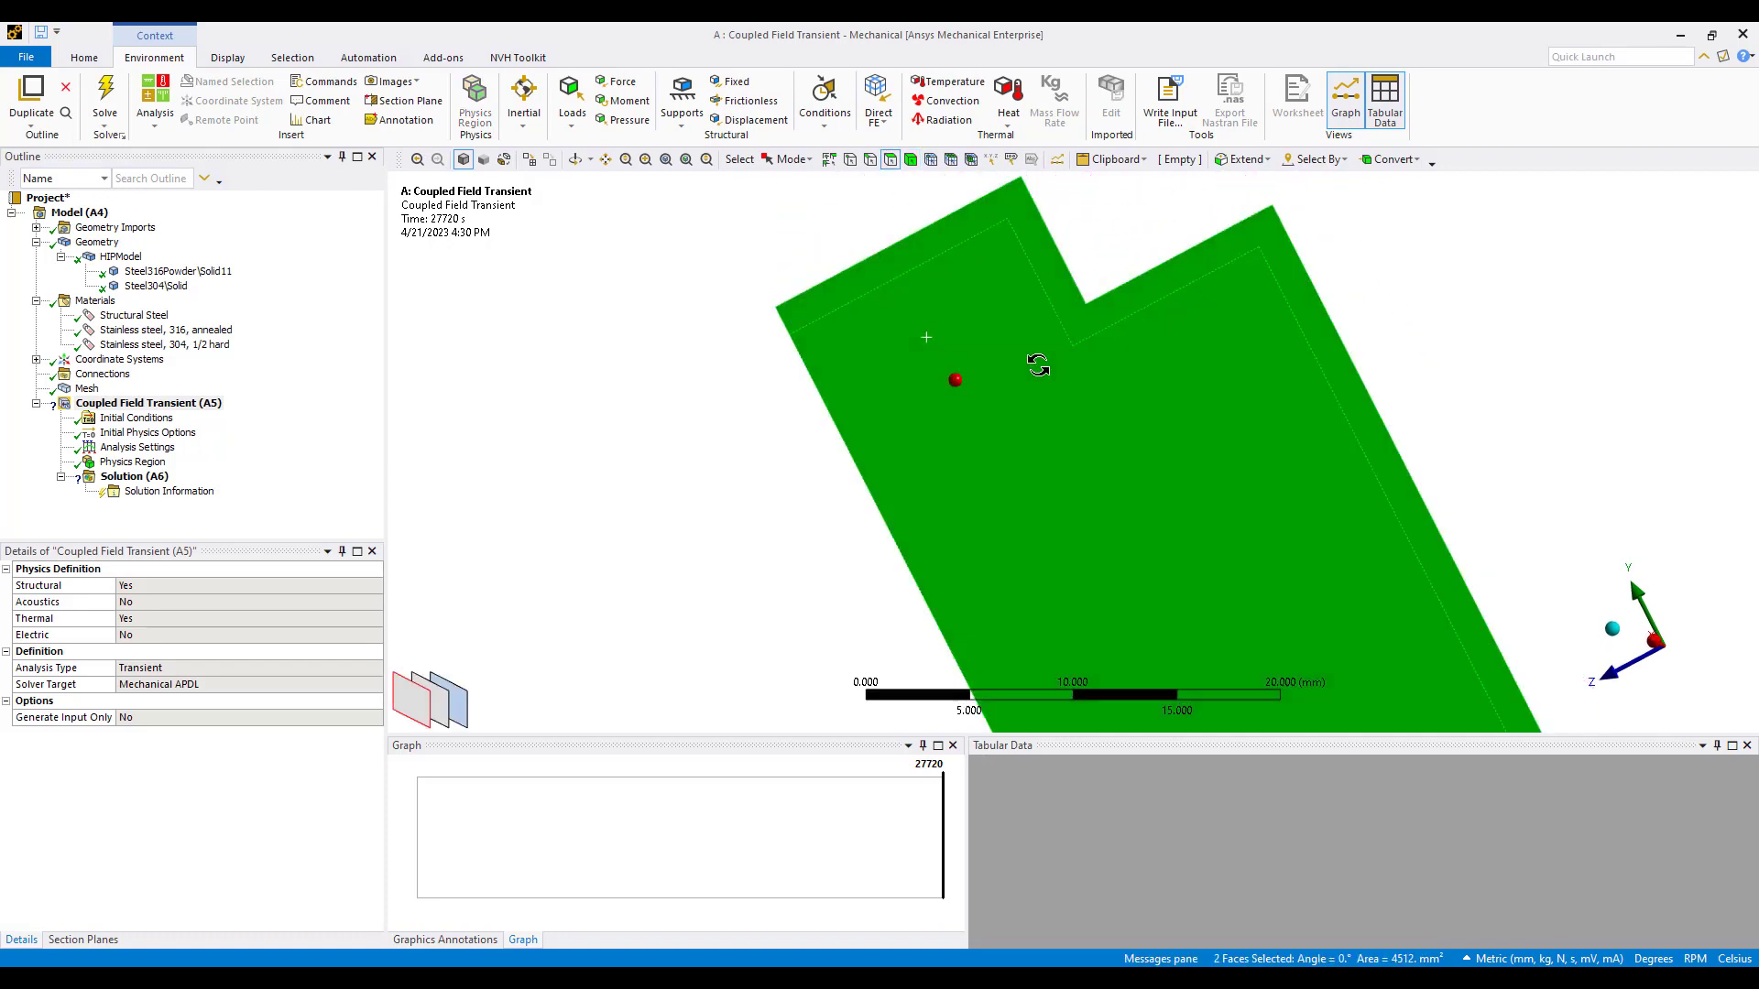
pyautogui.moveTo(1040, 365); pyautogui.dragTo(839, 299, button='middle')
pyautogui.keyDown('ctrl'); pyautogui.click(808, 388); pyautogui.keyUp('ctrl')
pyautogui.rightClick(810, 414)
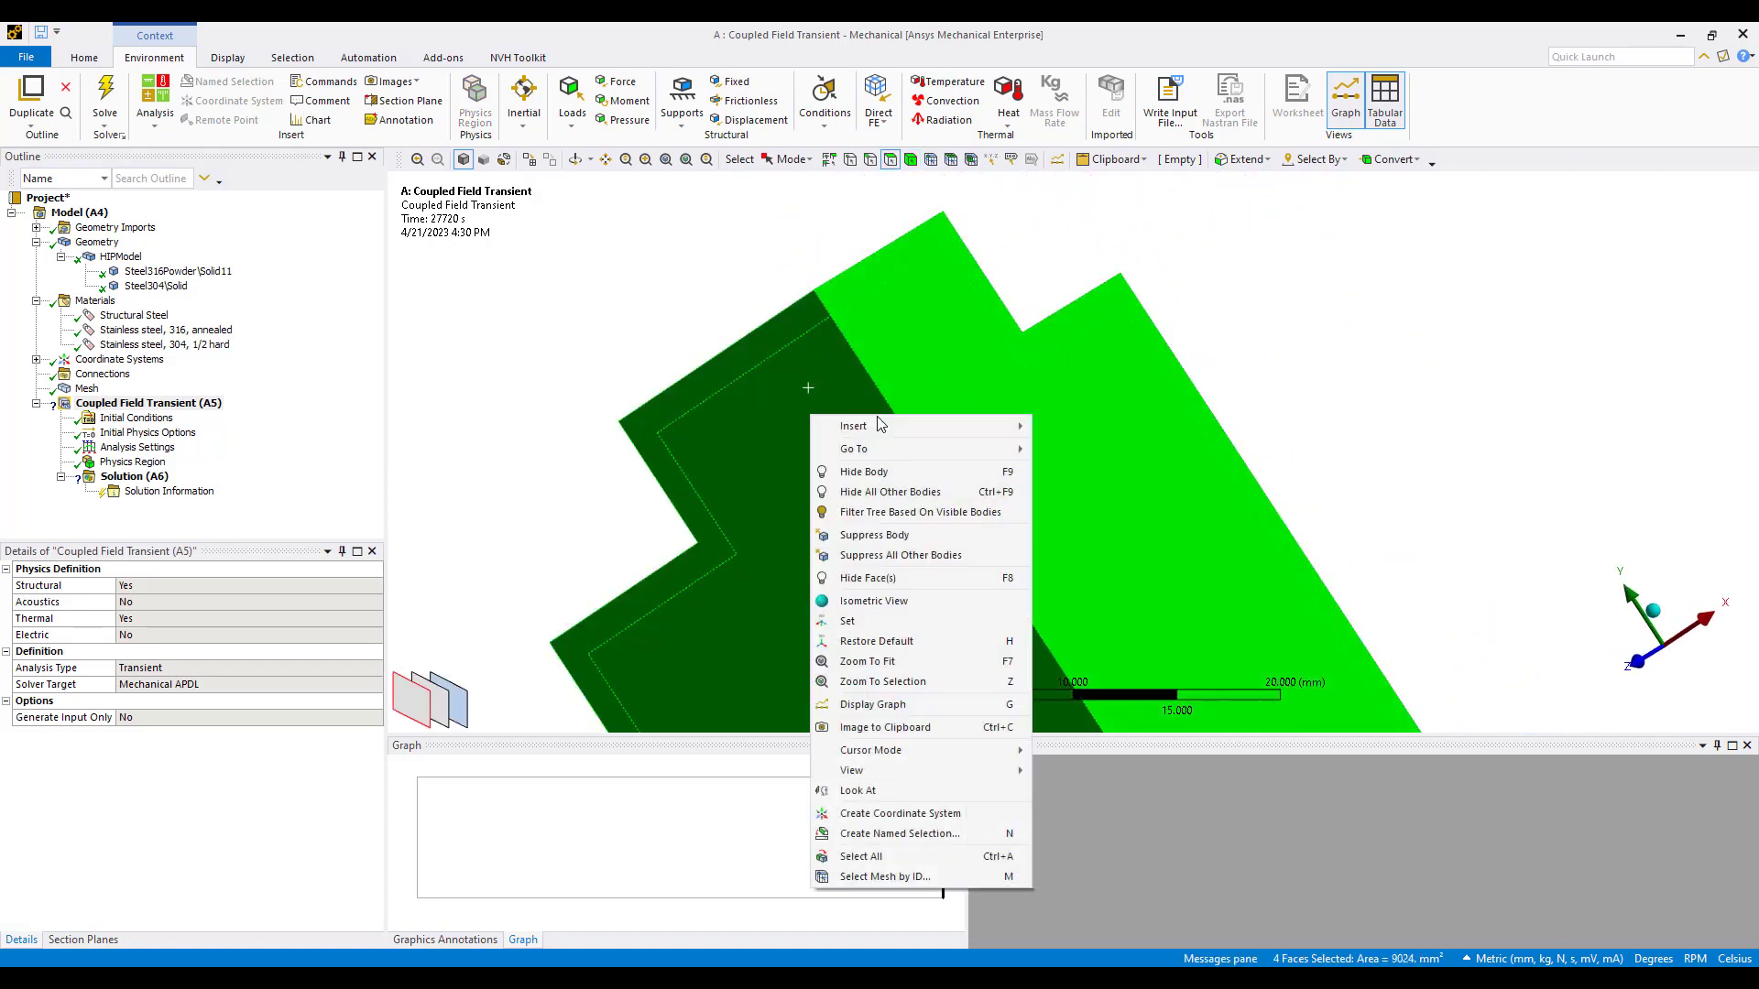
pyautogui.moveTo(908, 426)
pyautogui.moveTo(1090, 511)
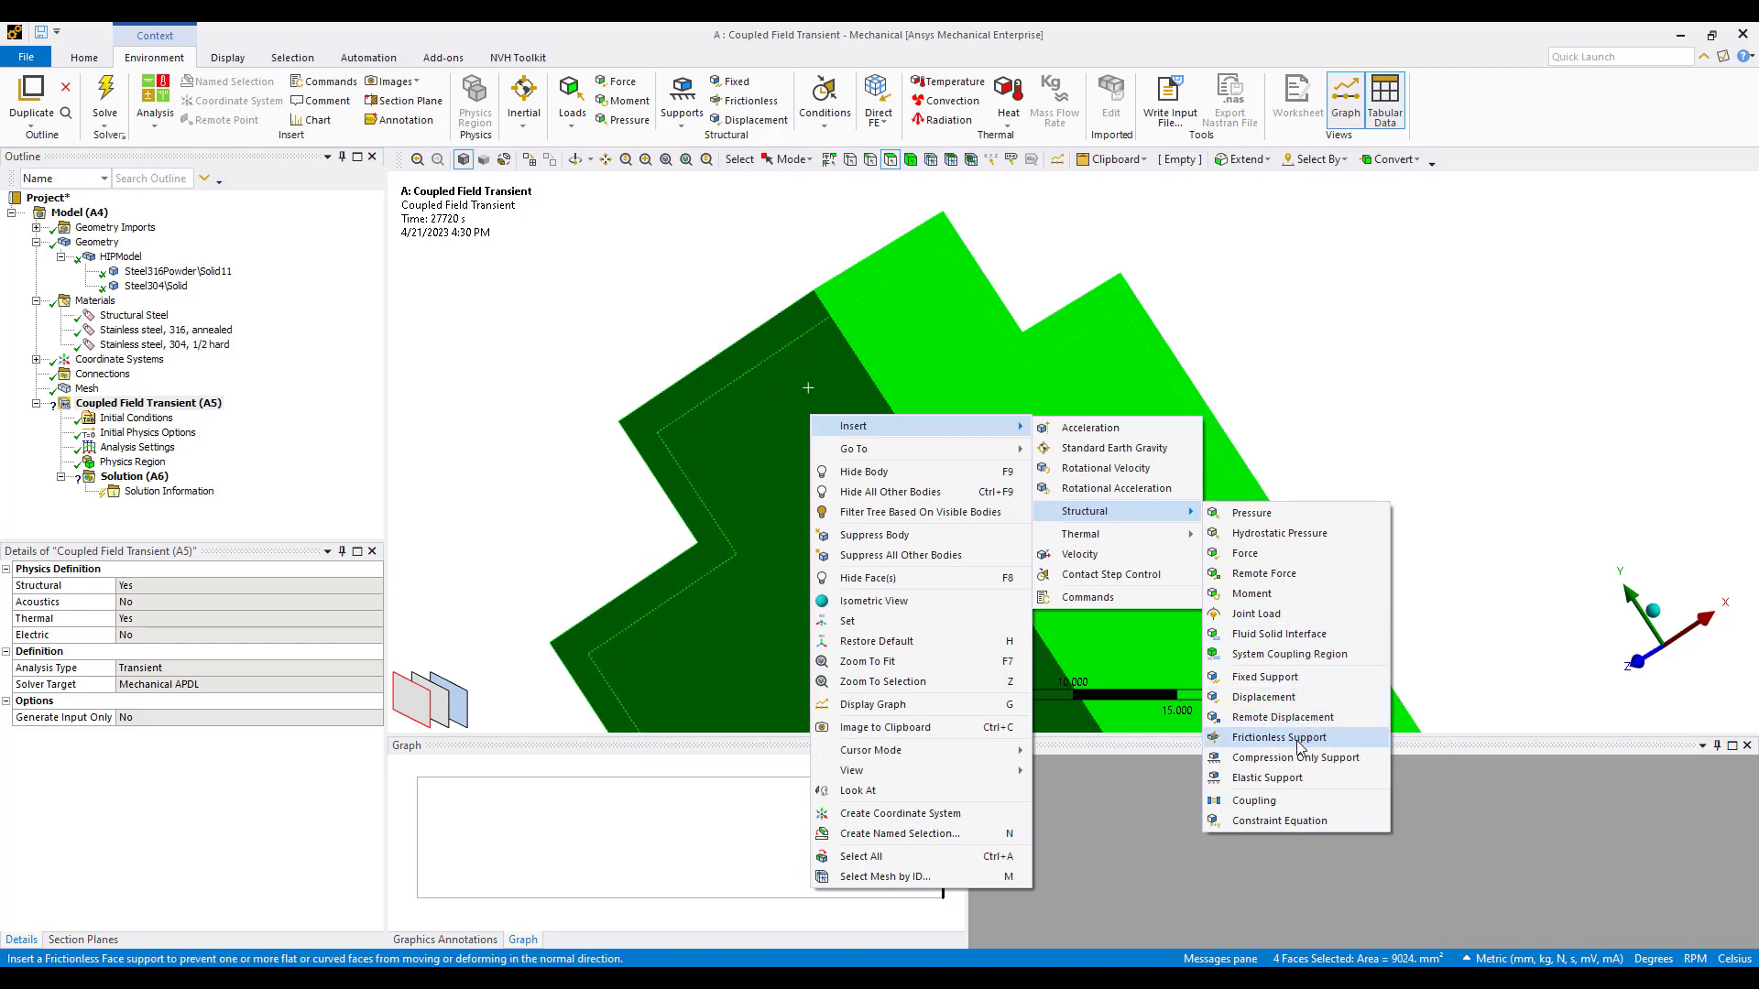
pyautogui.click(1264, 737)
pyautogui.moveTo(966, 468); pyautogui.dragTo(1059, 436, button='middle')
pyautogui.scroll(-3, 1105, 431)
pyautogui.keyDown('ctrl'); pyautogui.moveTo(1115, 667); pyautogui.dragTo(1017, 481, button='middle'); pyautogui.keyUp('ctrl')
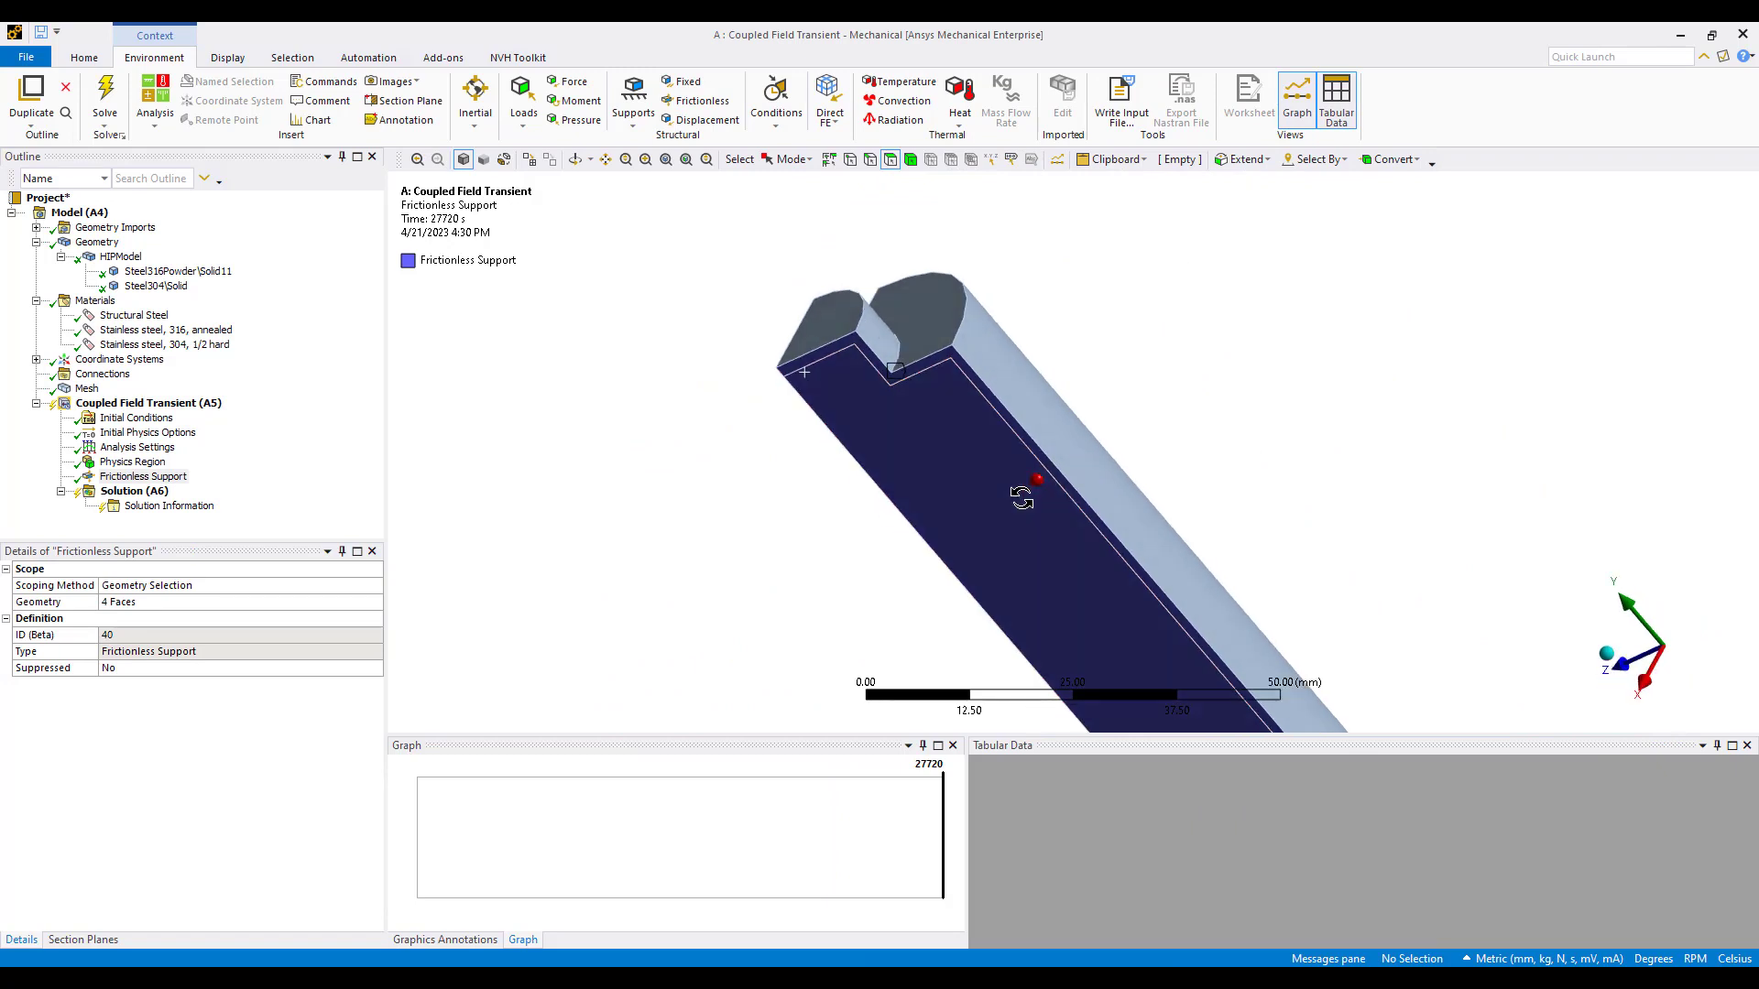
pyautogui.moveTo(822, 317); pyautogui.dragTo(944, 337)
pyautogui.keyDown('ctrl'); pyautogui.click(1035, 389); pyautogui.keyUp('ctrl')
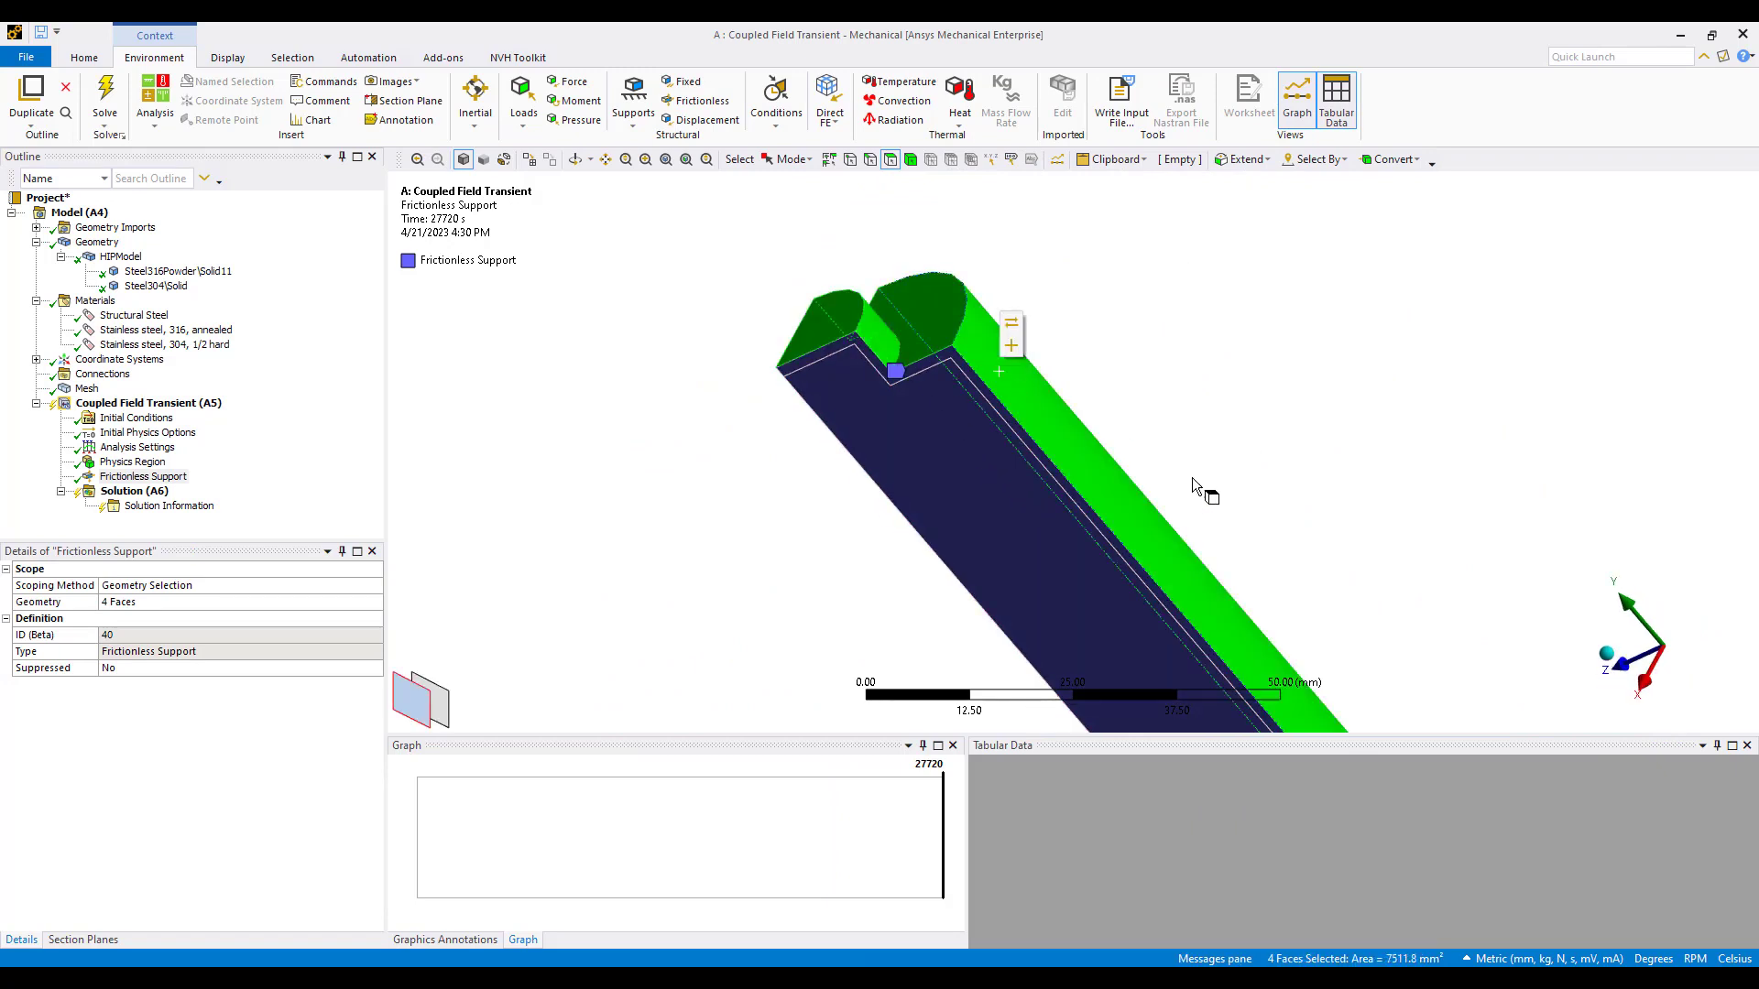
# Apply a structural Fixed Support to the can's outer vertex on the bar axis at the flat end
pyautogui.moveTo(1209, 487)
pyautogui.mouseDown(button='middle')
pyautogui.moveTo(1123, 421)
pyautogui.moveTo(1099, 361)
pyautogui.moveTo(1203, 464)
pyautogui.mouseUp(button='middle')
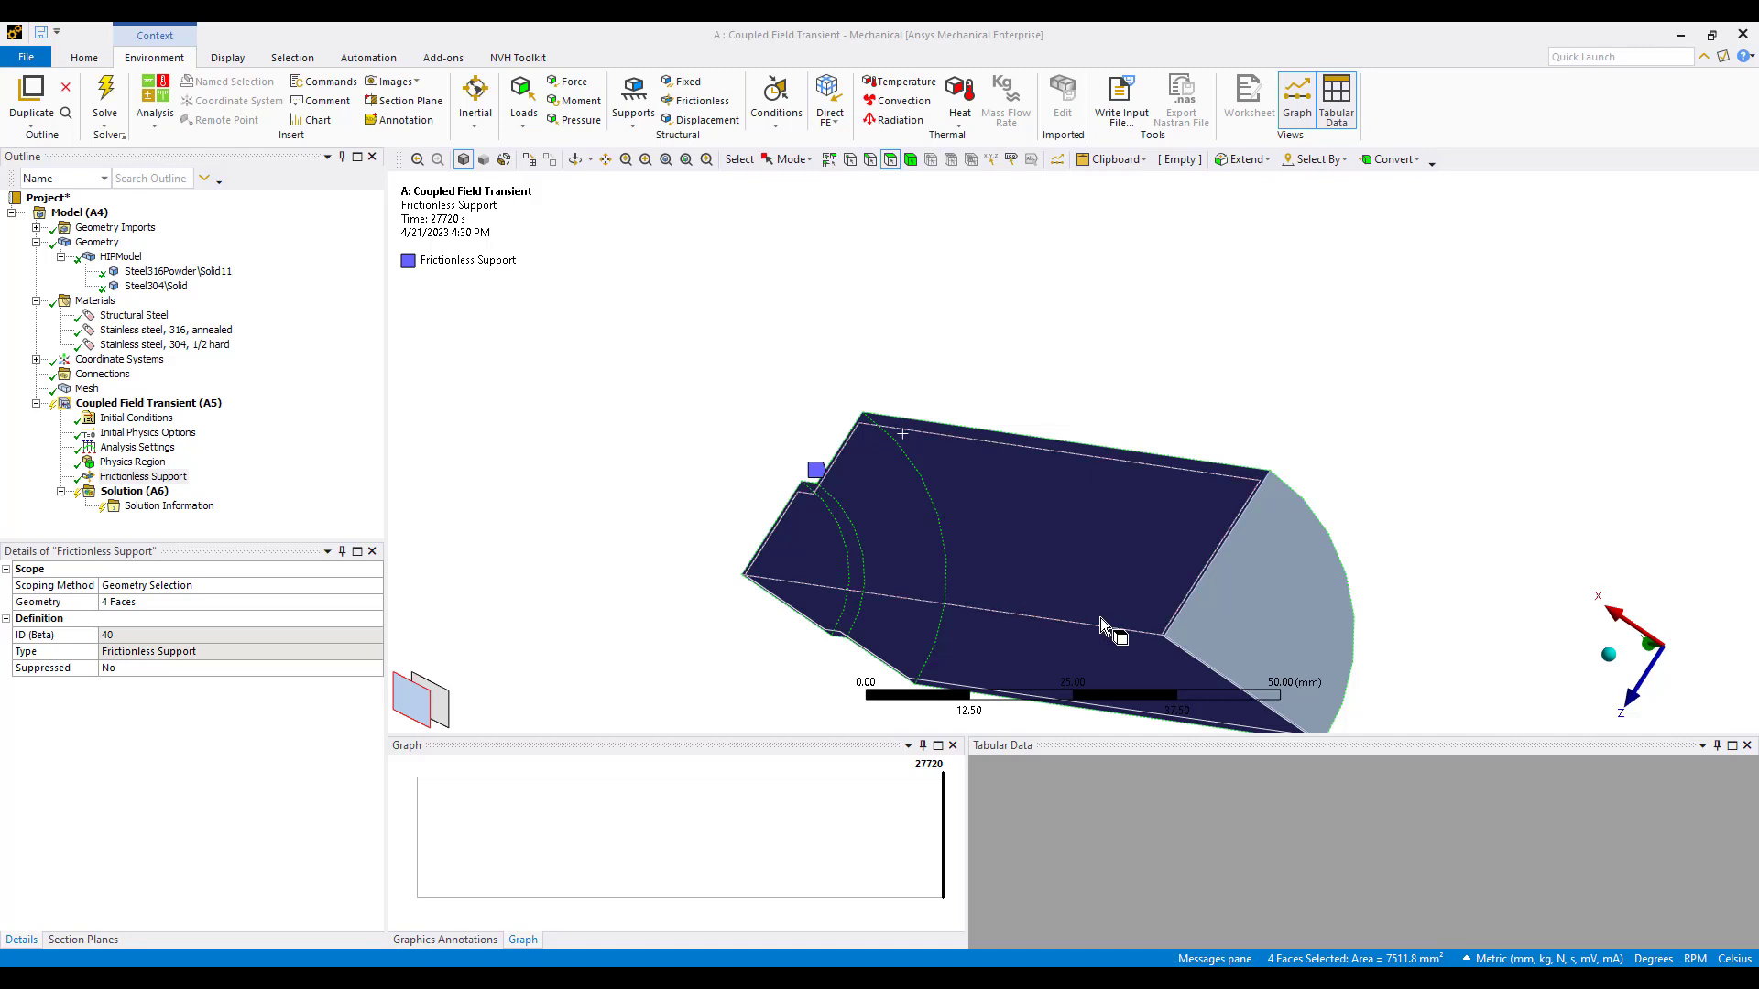
pyautogui.moveTo(1101, 617); pyautogui.dragTo(1253, 682, button='right')
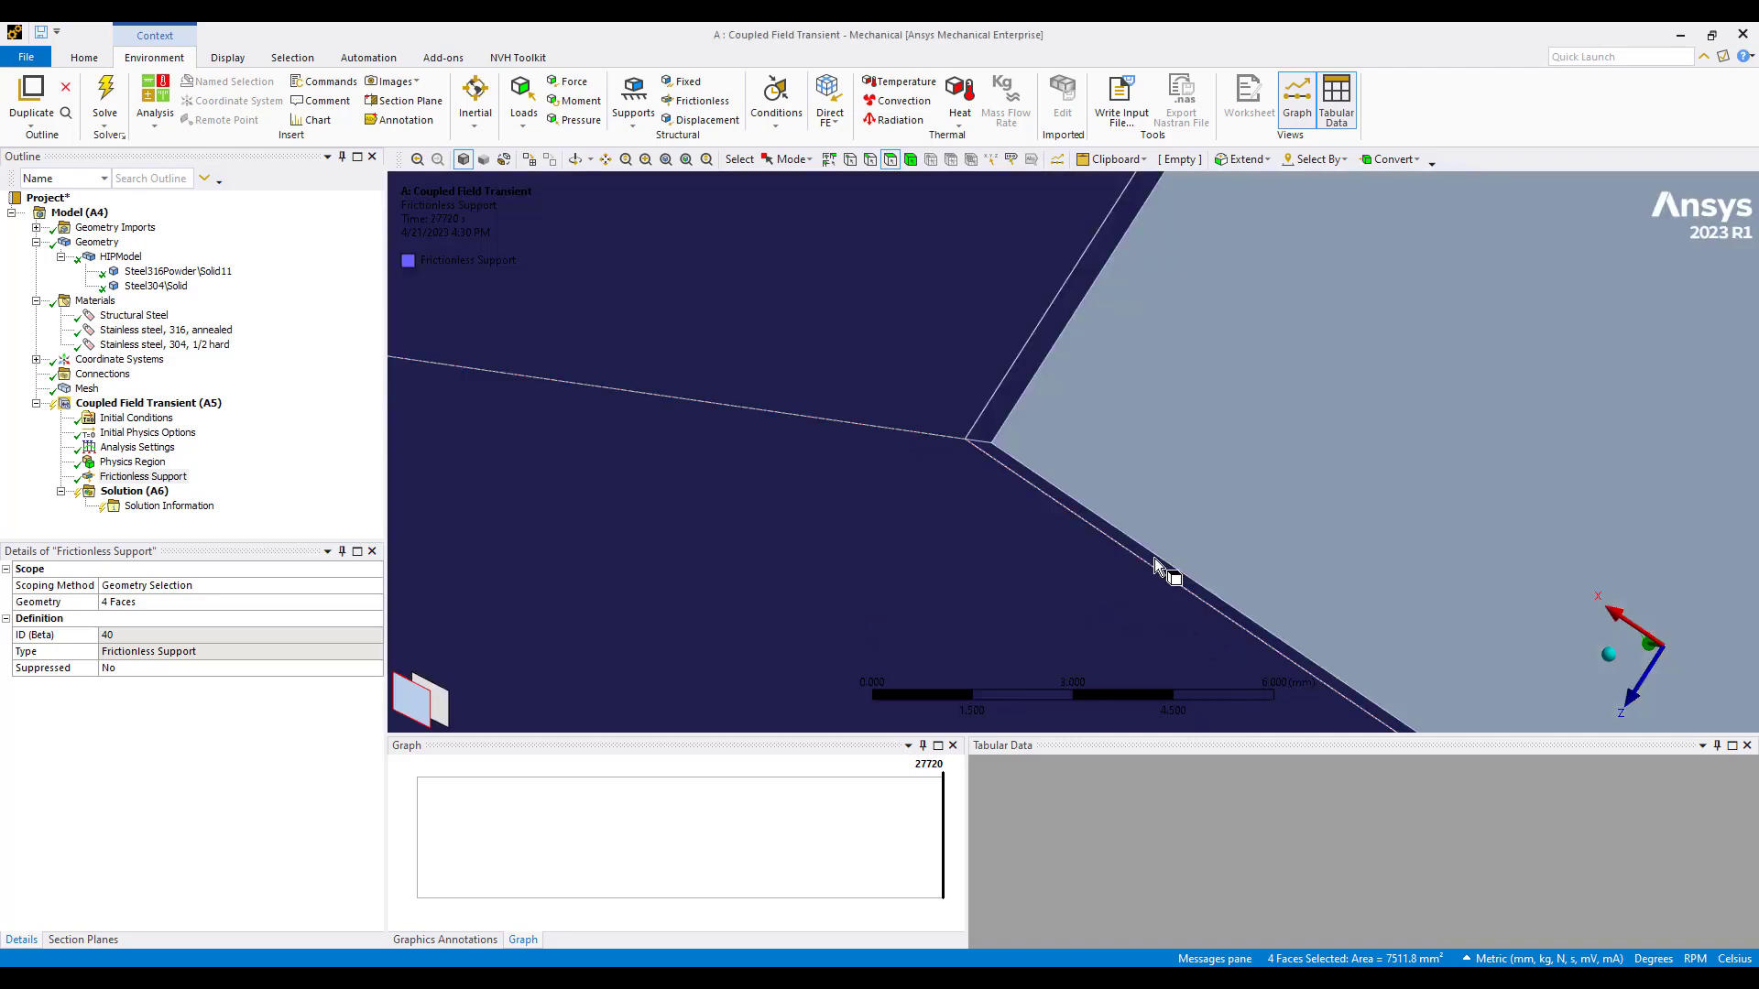
pyautogui.click(848, 160)
pyautogui.click(992, 445)
pyautogui.rightClick(992, 447)
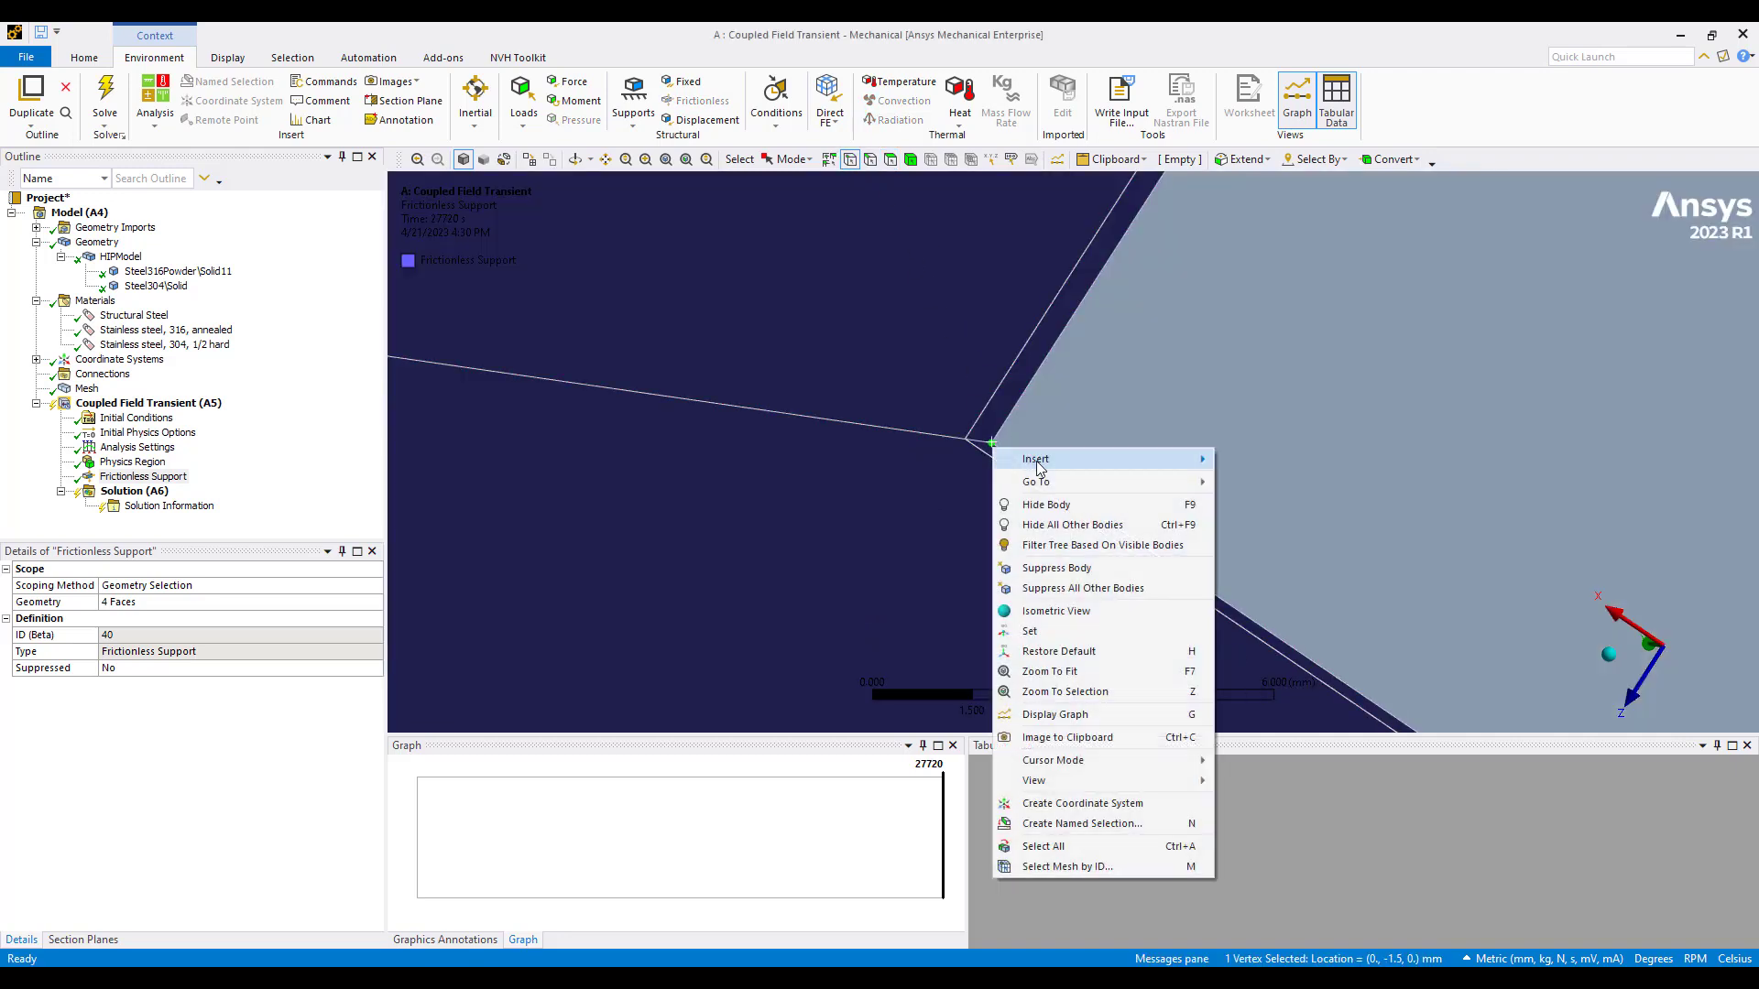
pyautogui.moveTo(1058, 466)
pyautogui.moveTo(1328, 548)
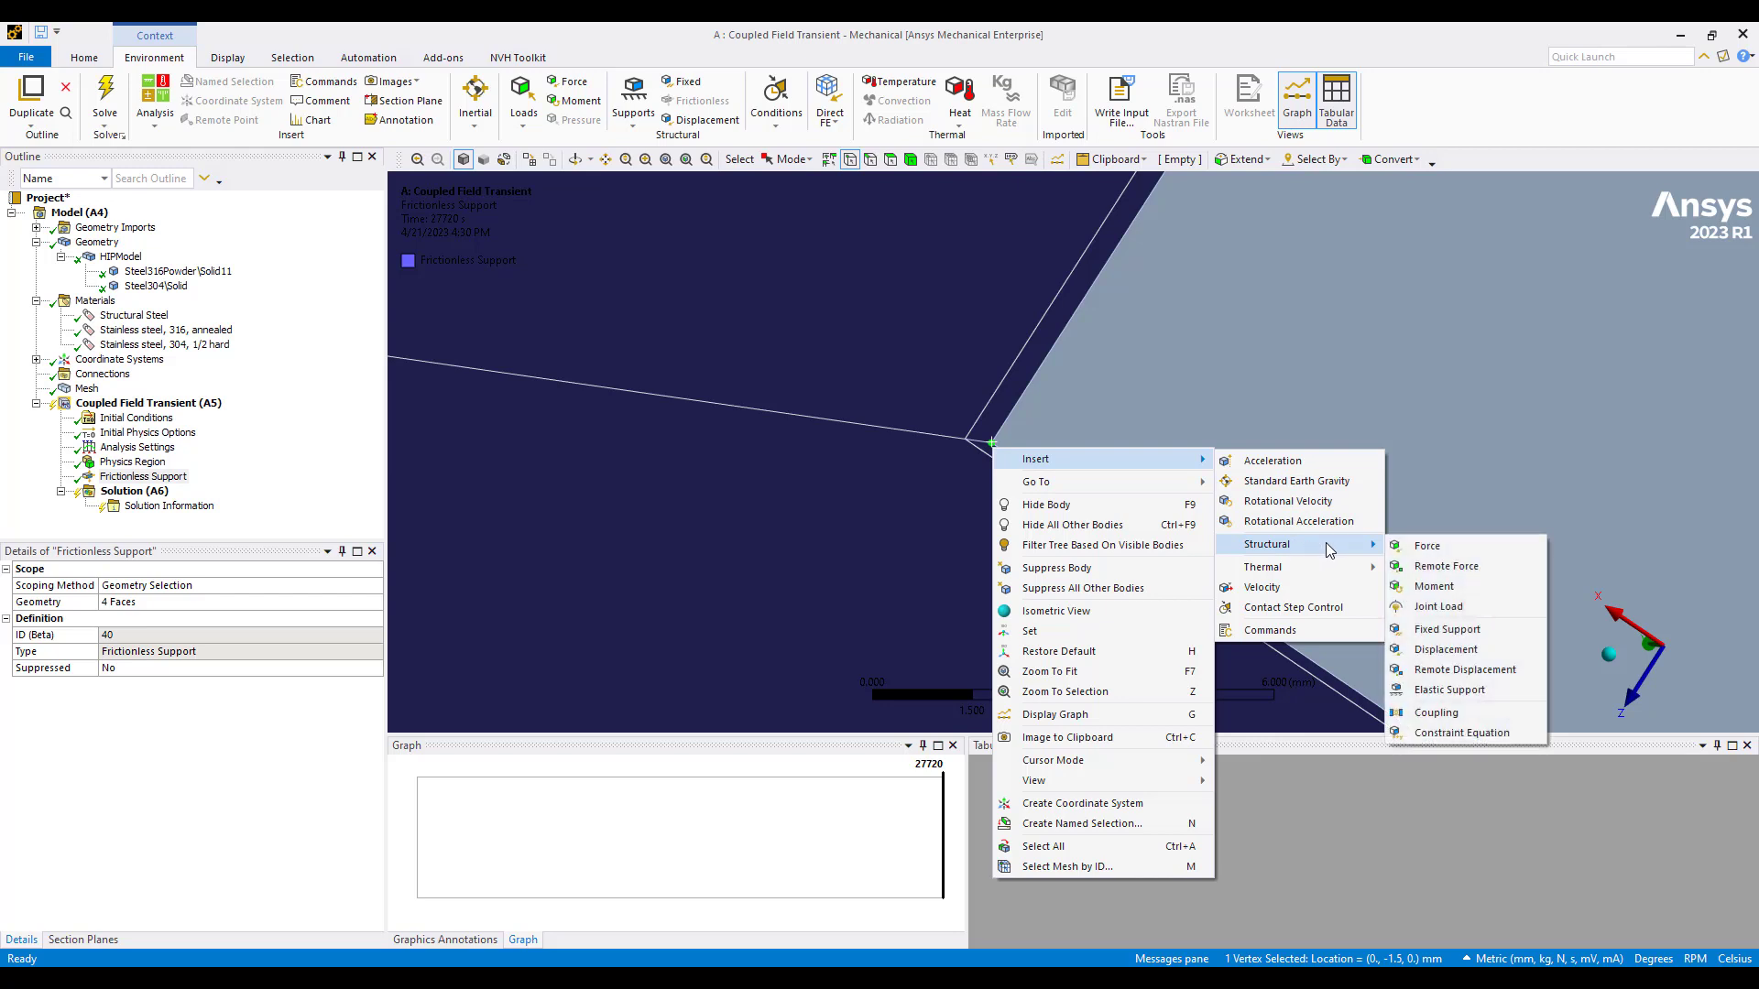
pyautogui.click(1447, 630)
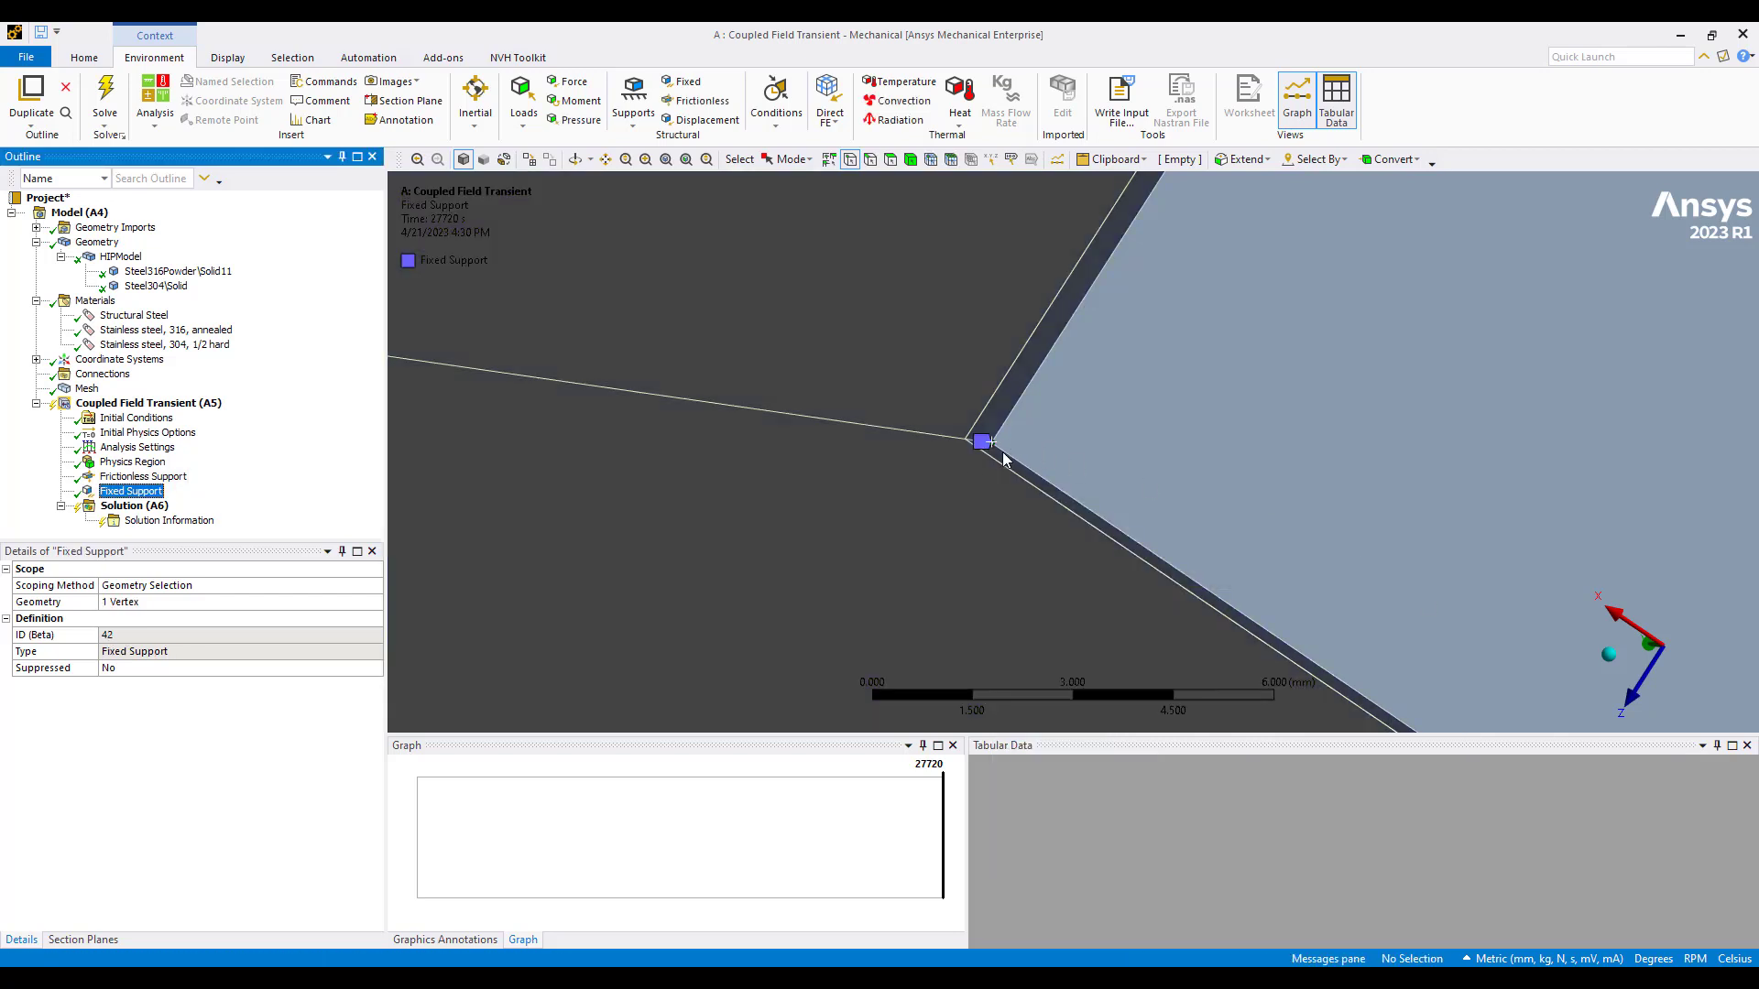
# Apply a thermal Temperature load to the can's five outer faces, including the flat end and the notched end
pyautogui.scroll(-10, 1043, 398)
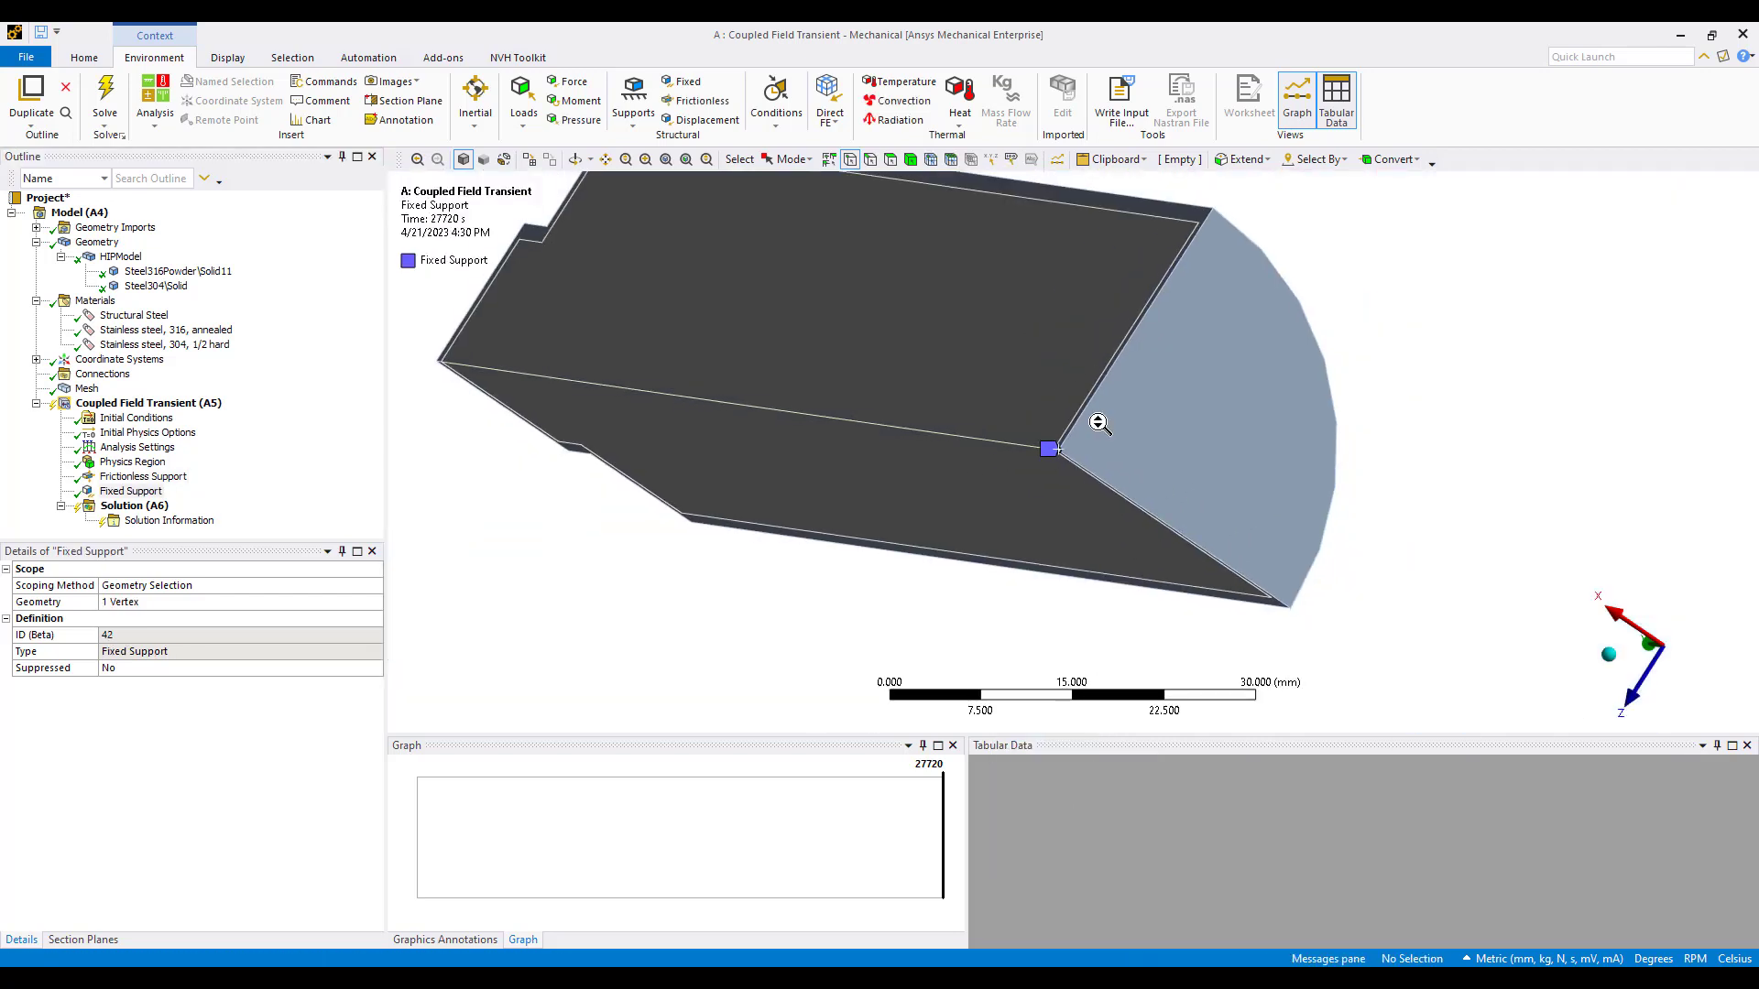
pyautogui.moveTo(1099, 419); pyautogui.dragTo(913, 257, button='middle')
pyautogui.click(890, 159)
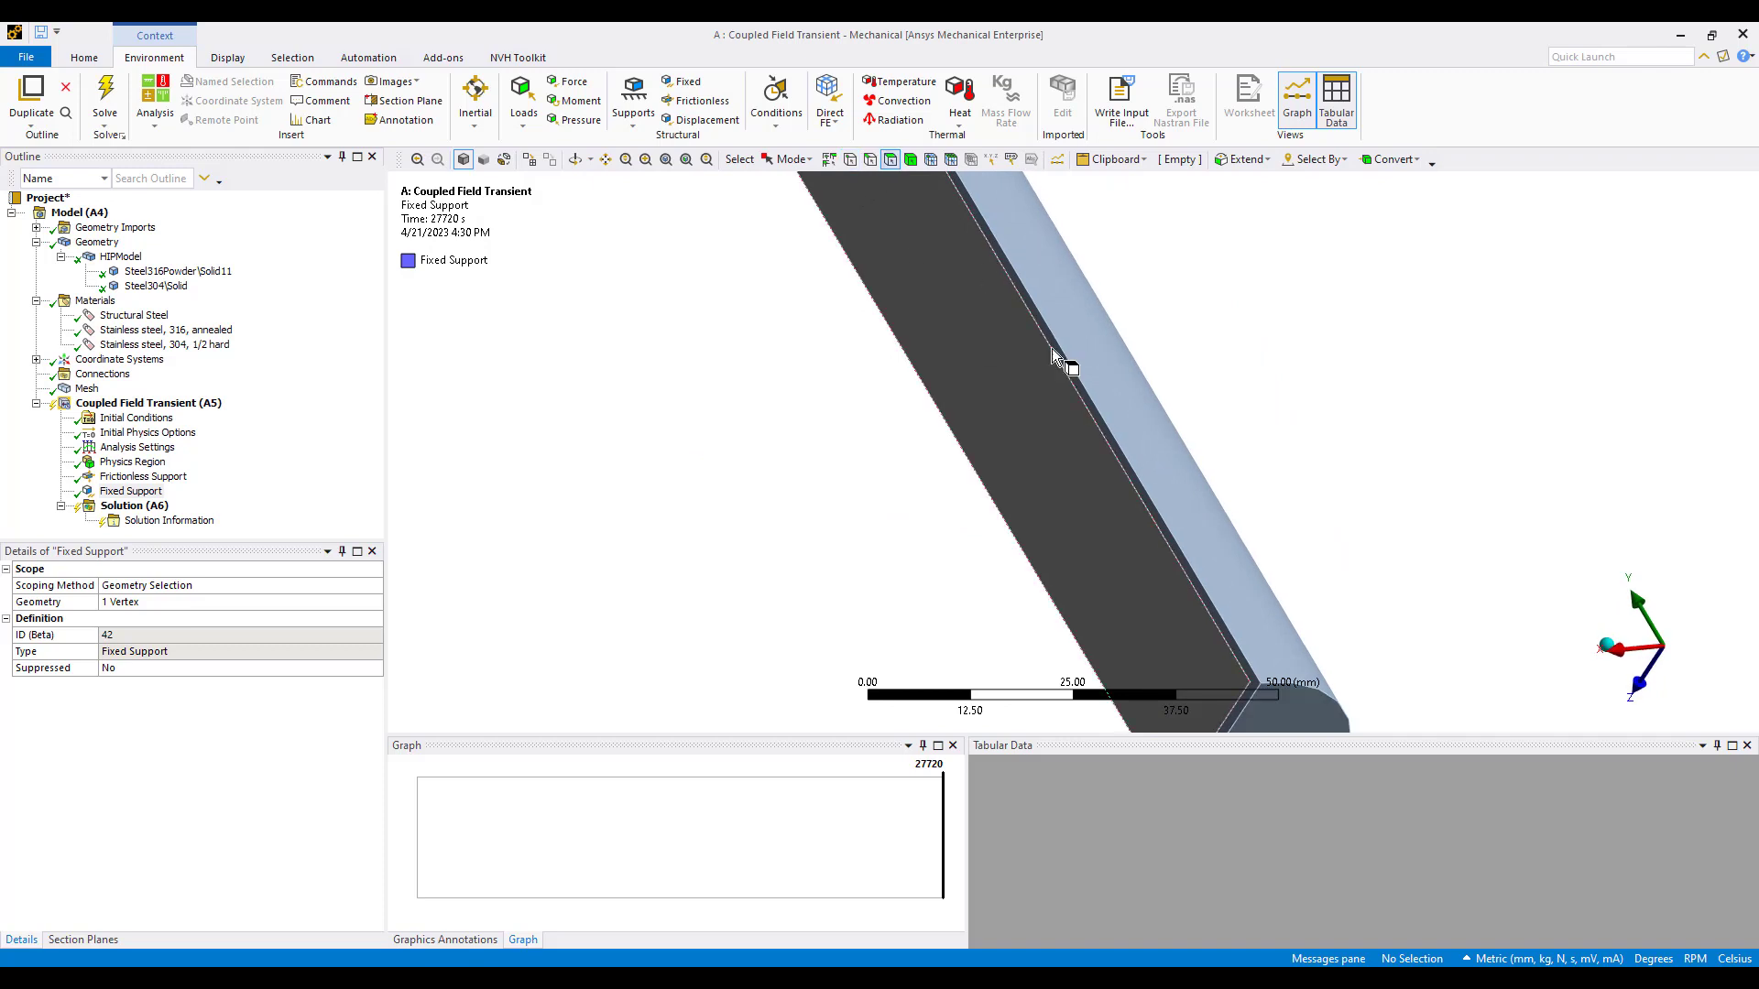
pyautogui.click(1295, 707)
pyautogui.keyDown('ctrl'); pyautogui.click(1257, 597); pyautogui.keyUp('ctrl')
pyautogui.moveTo(1143, 296); pyautogui.dragTo(925, 414, button='middle')
pyautogui.keyDown('ctrl'); pyautogui.click(925, 414); pyautogui.keyUp('ctrl')
pyautogui.keyDown('ctrl'); pyautogui.click(982, 447); pyautogui.keyUp('ctrl')
pyautogui.keyDown('ctrl'); pyautogui.click(1013, 459); pyautogui.keyUp('ctrl')
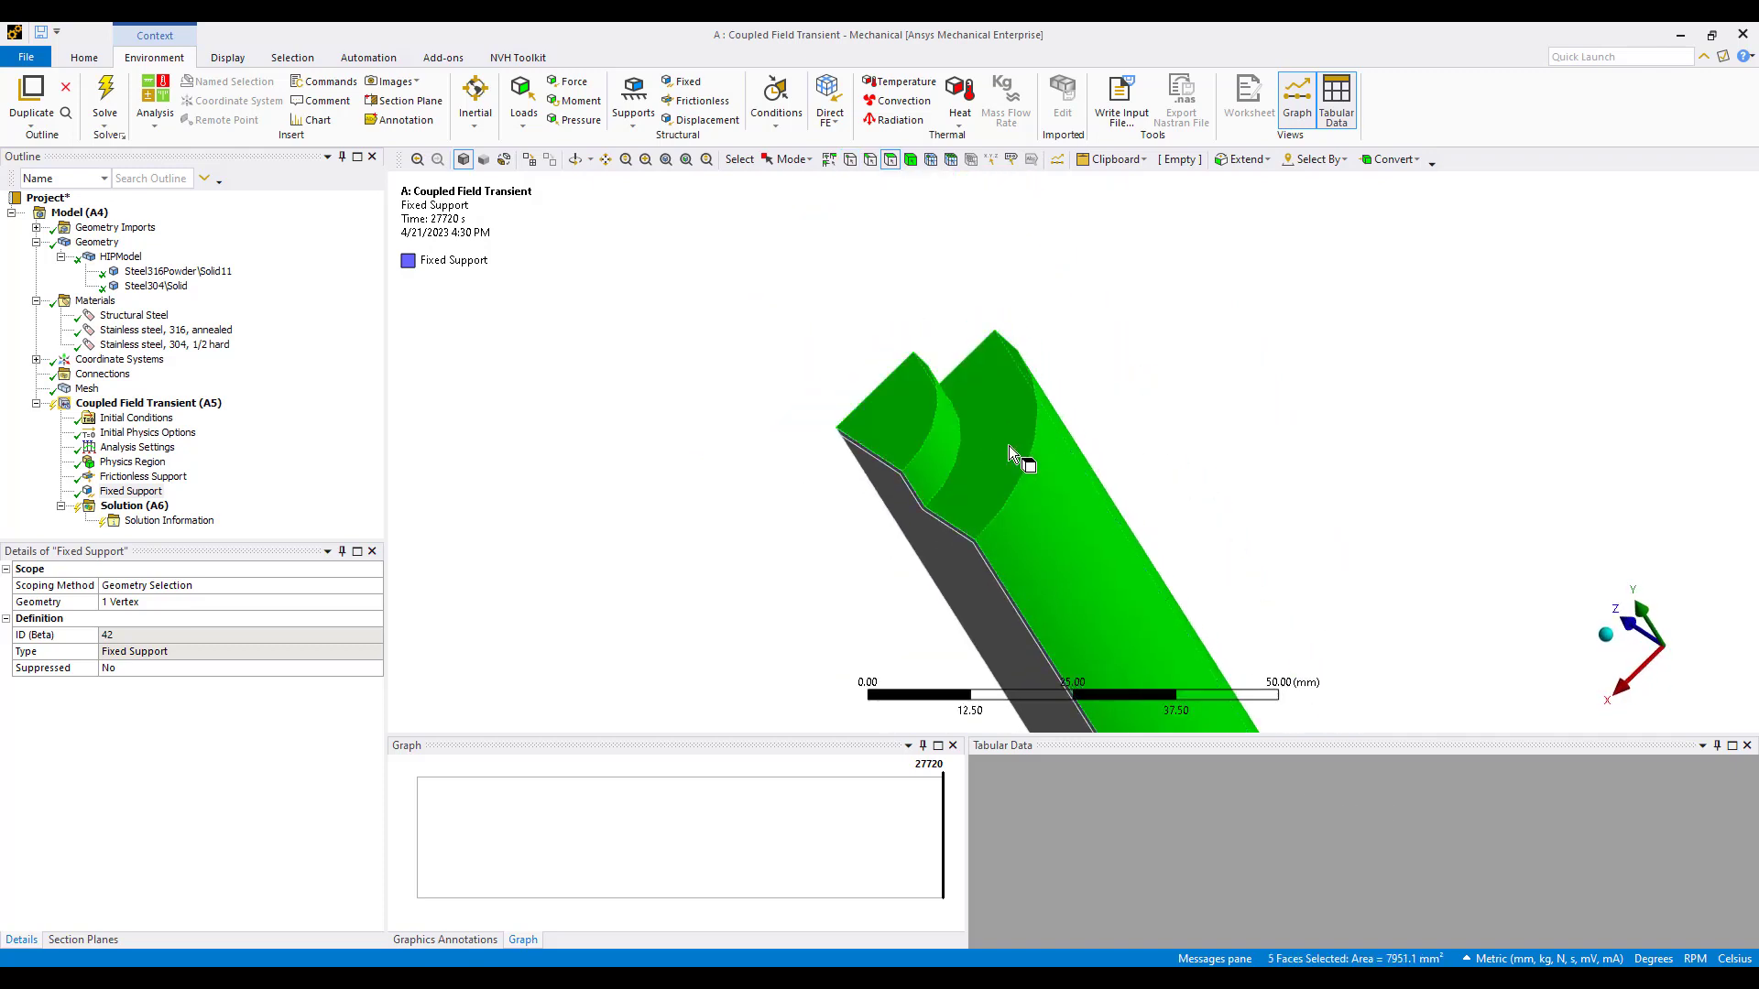
pyautogui.rightClick(983, 443)
pyautogui.moveTo(1179, 458)
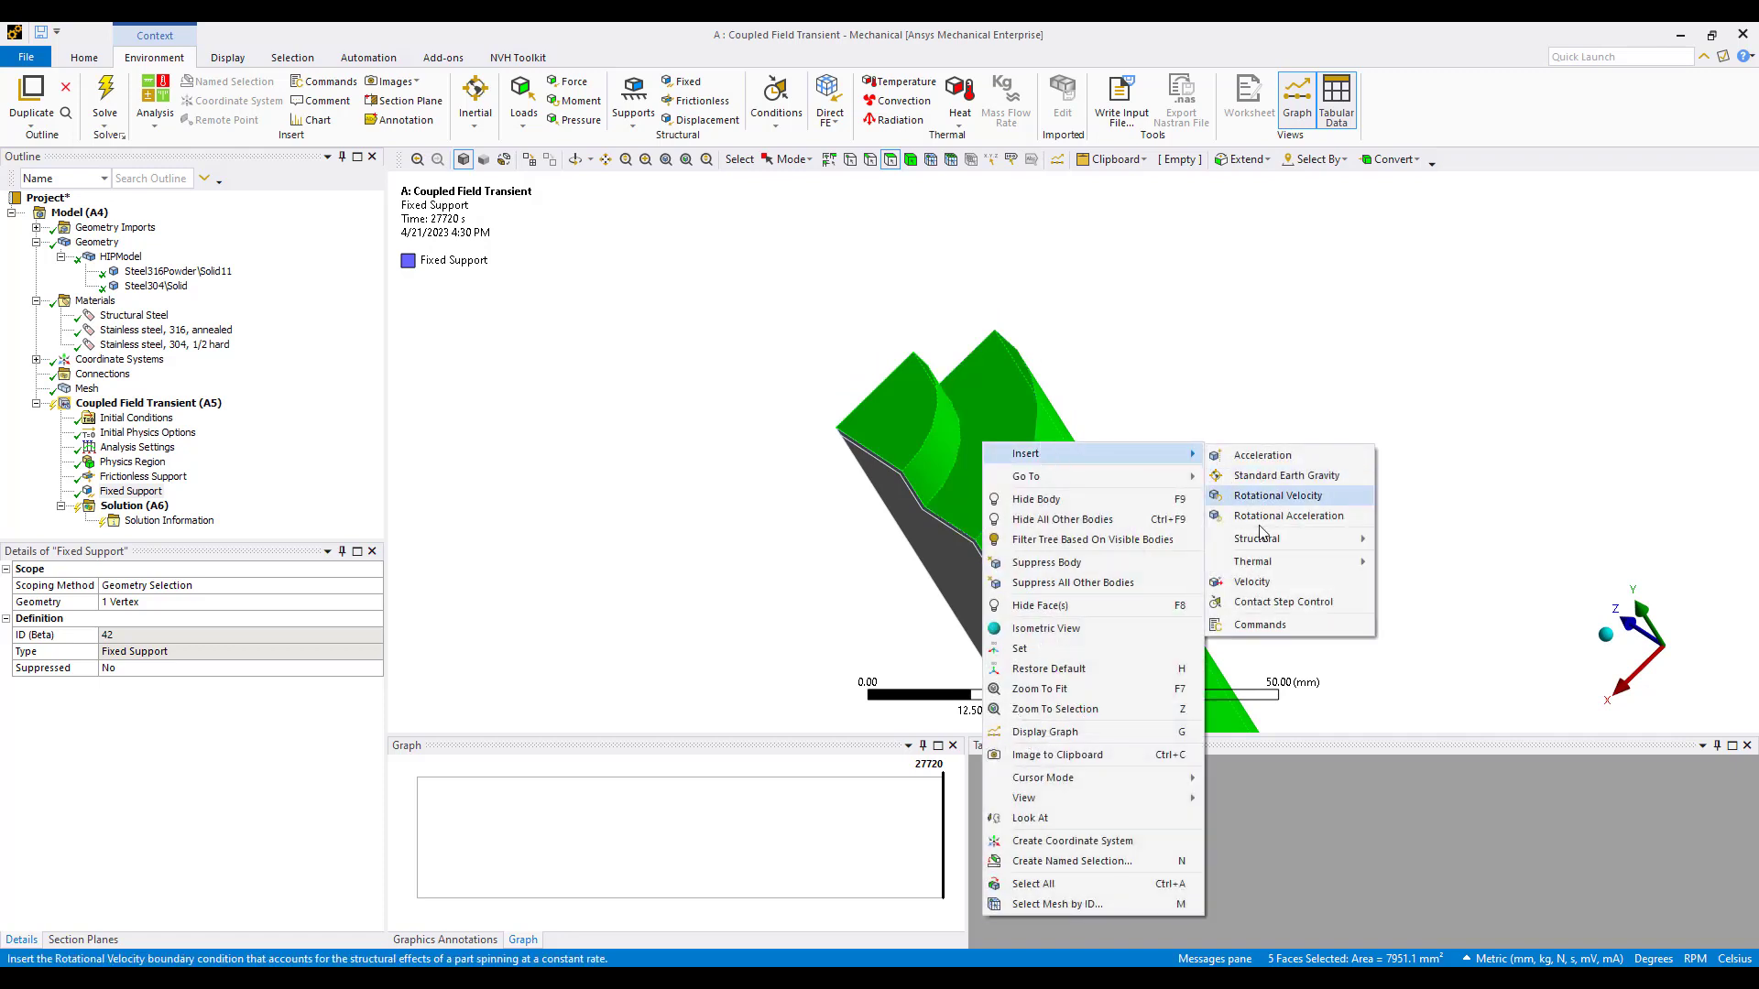
pyautogui.moveTo(1296, 564)
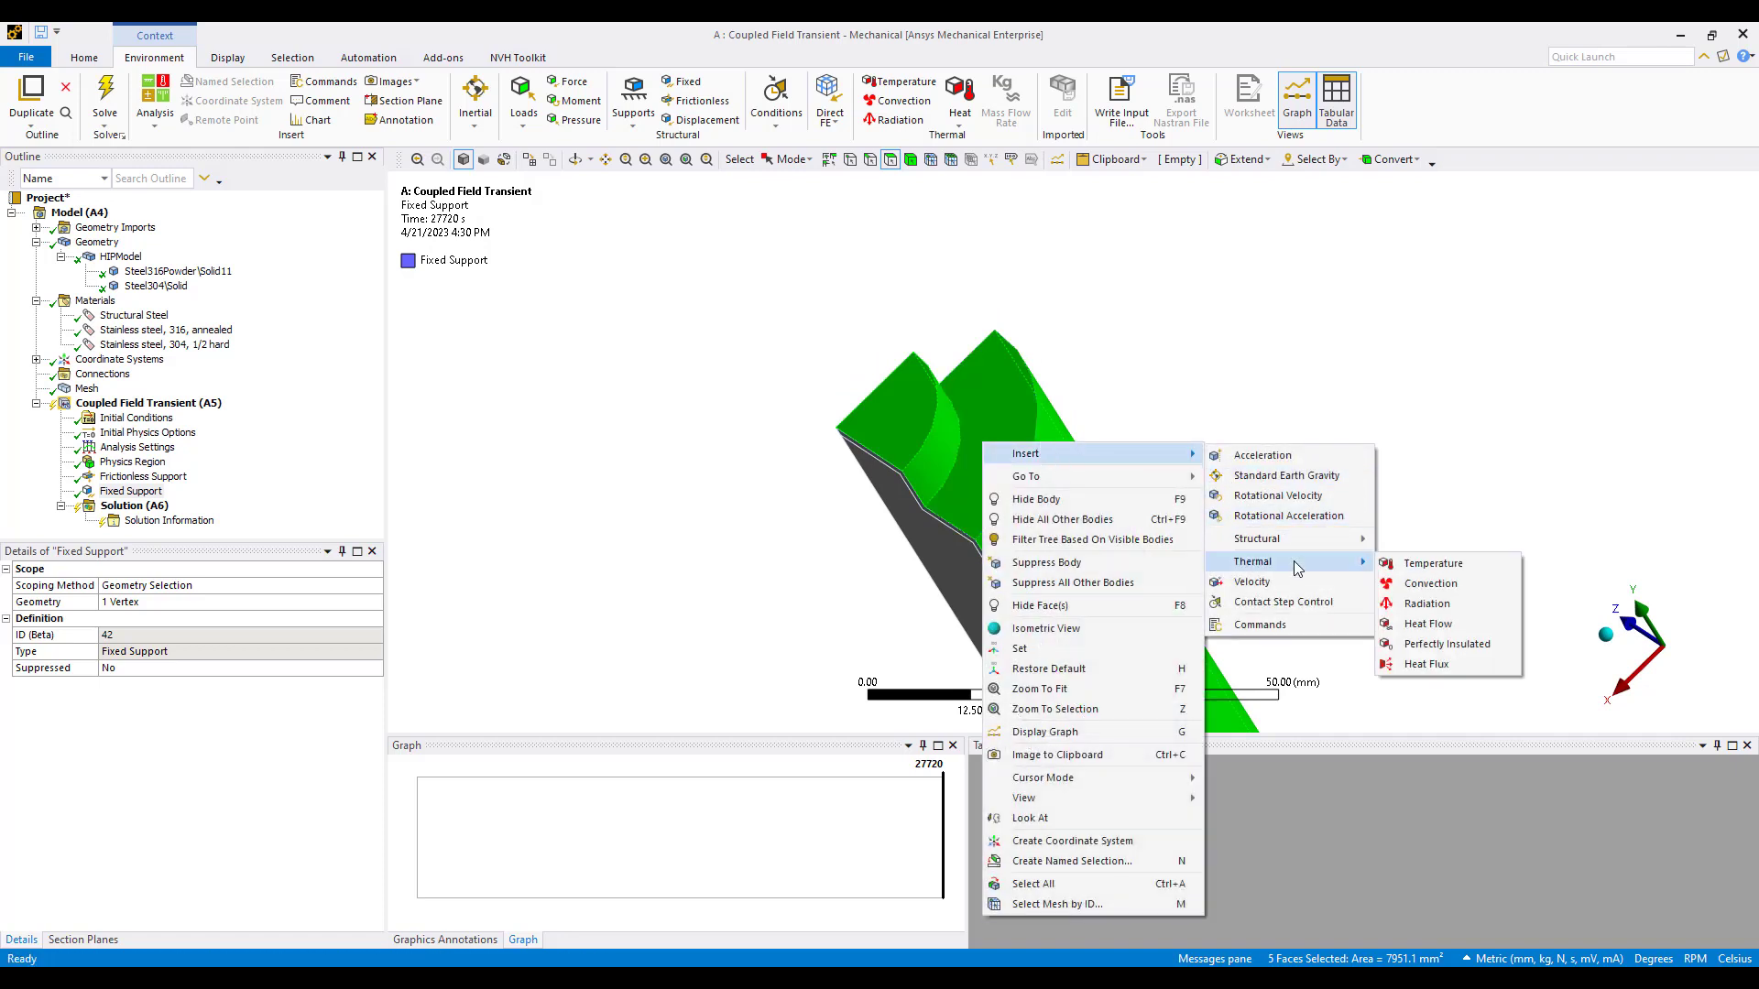
pyautogui.click(1425, 564)
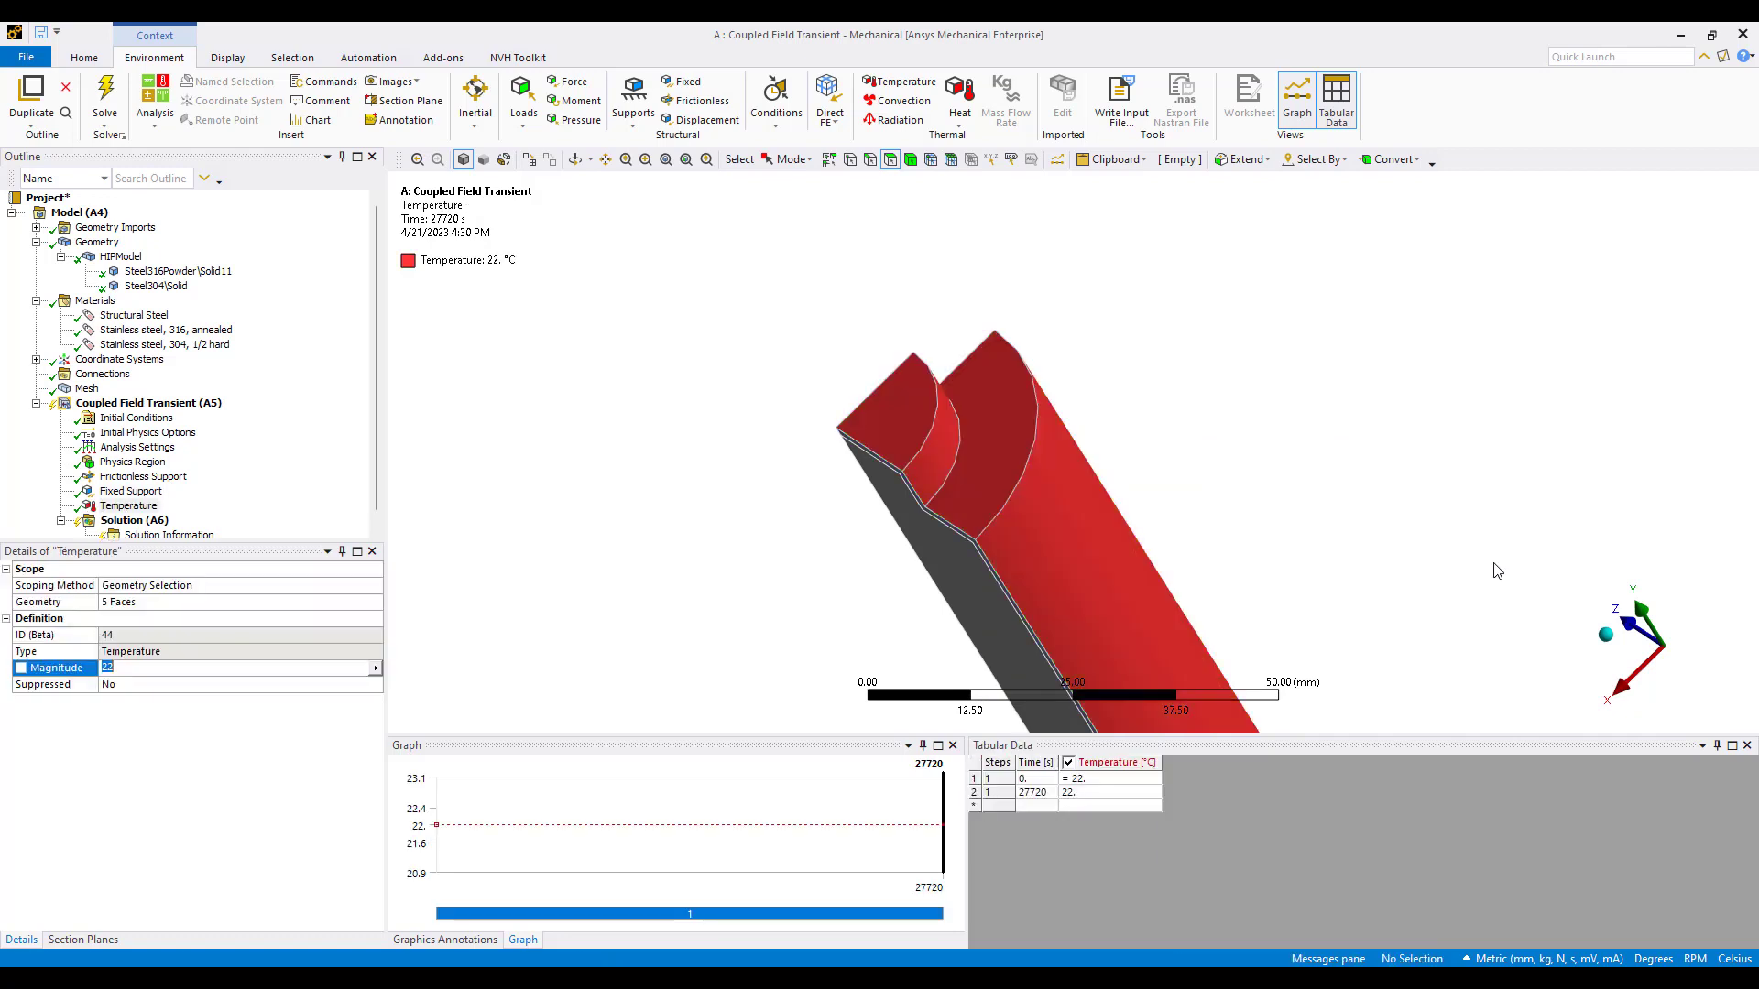
# Define the temperature as tabular data: 22 °C at 0 s, 1000 °C at 6600 s and 22440 s, 22 °C at 26400 s and 27720 s
pyautogui.press('Return')
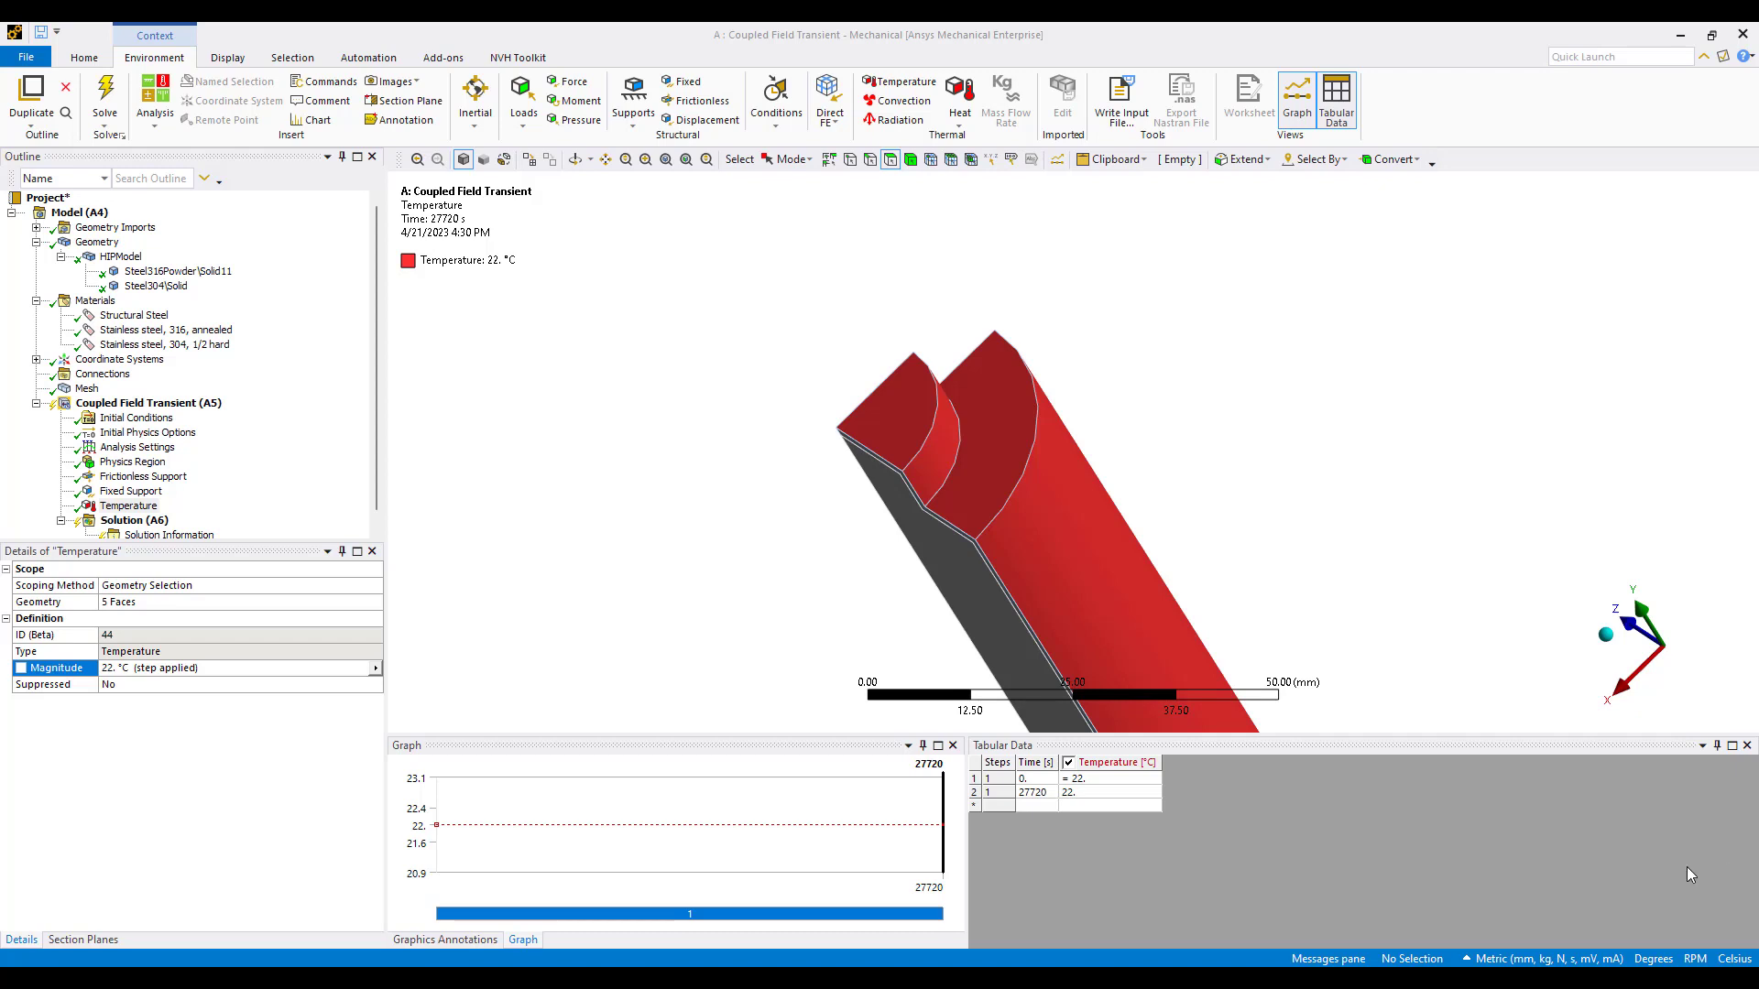
pyautogui.click(1041, 779)
pyautogui.write('0.\t22. 6600.\t1000. 22440\t1000. 26400\t22. 27720\t22.')
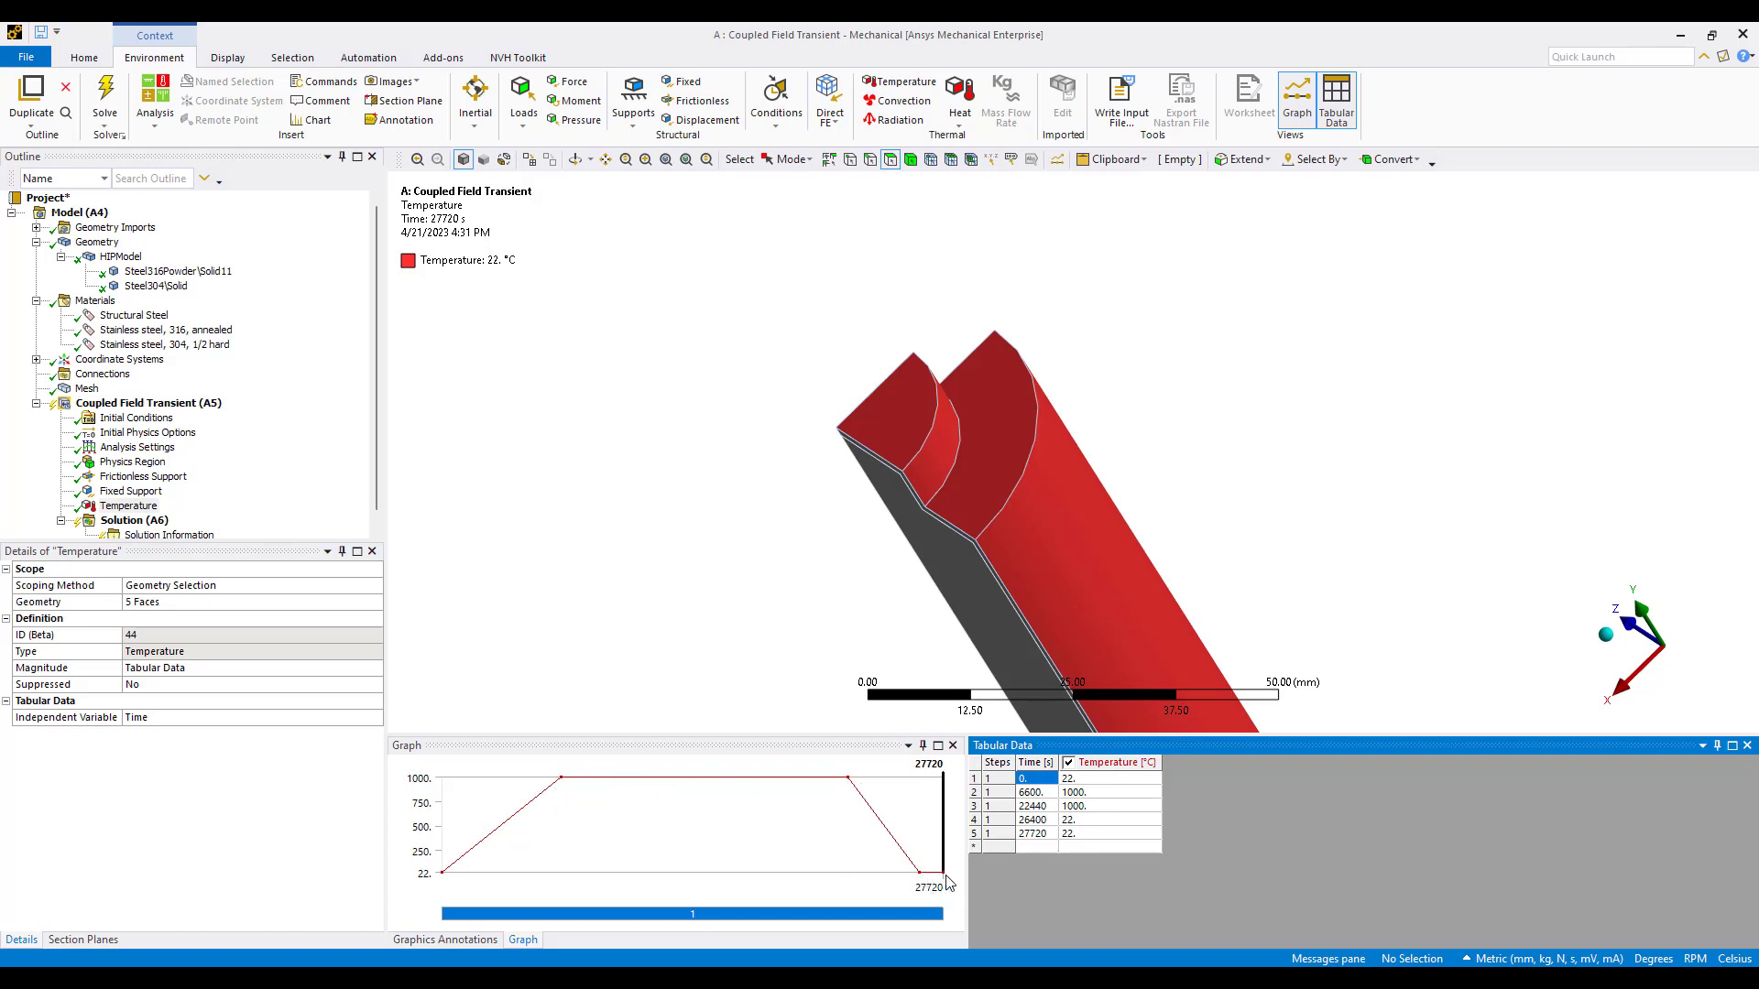
pyautogui.moveTo(1102, 581); pyautogui.dragTo(1156, 584, button='middle')
pyautogui.scroll(-2, 1001, 483)
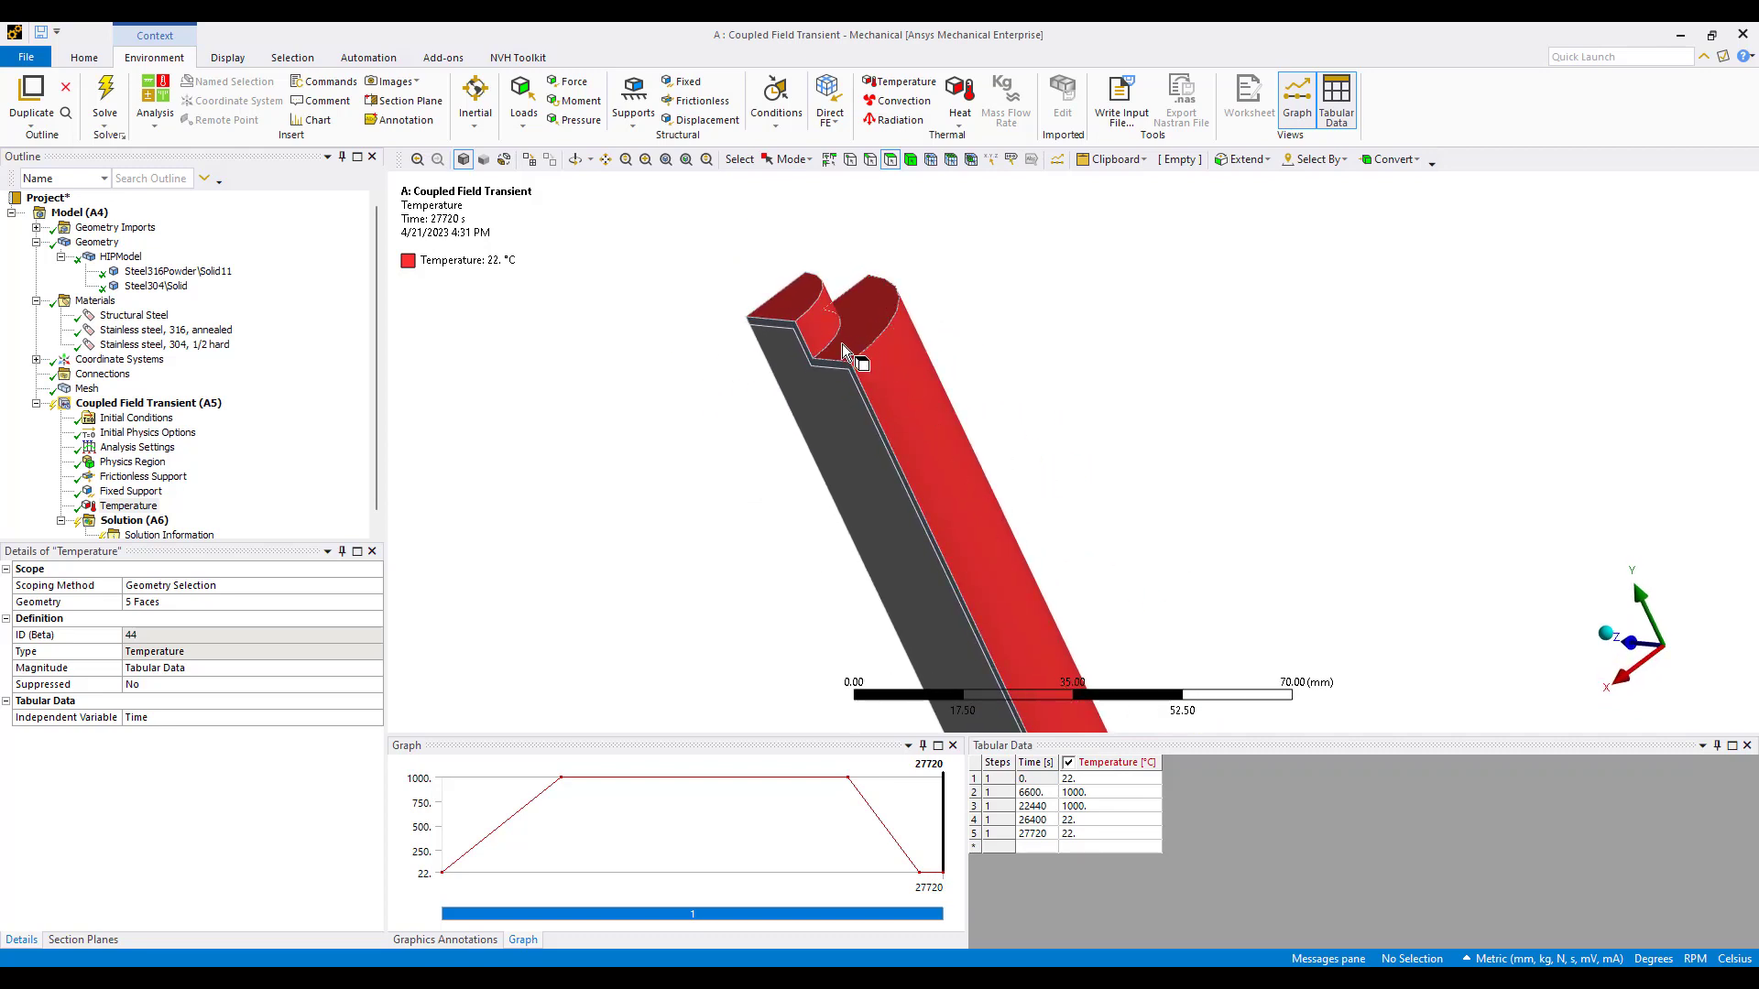
# Delete the Temperature load from the Coupled Field Transient analysis
pyautogui.click(130, 508)
pyautogui.rightClick(133, 515)
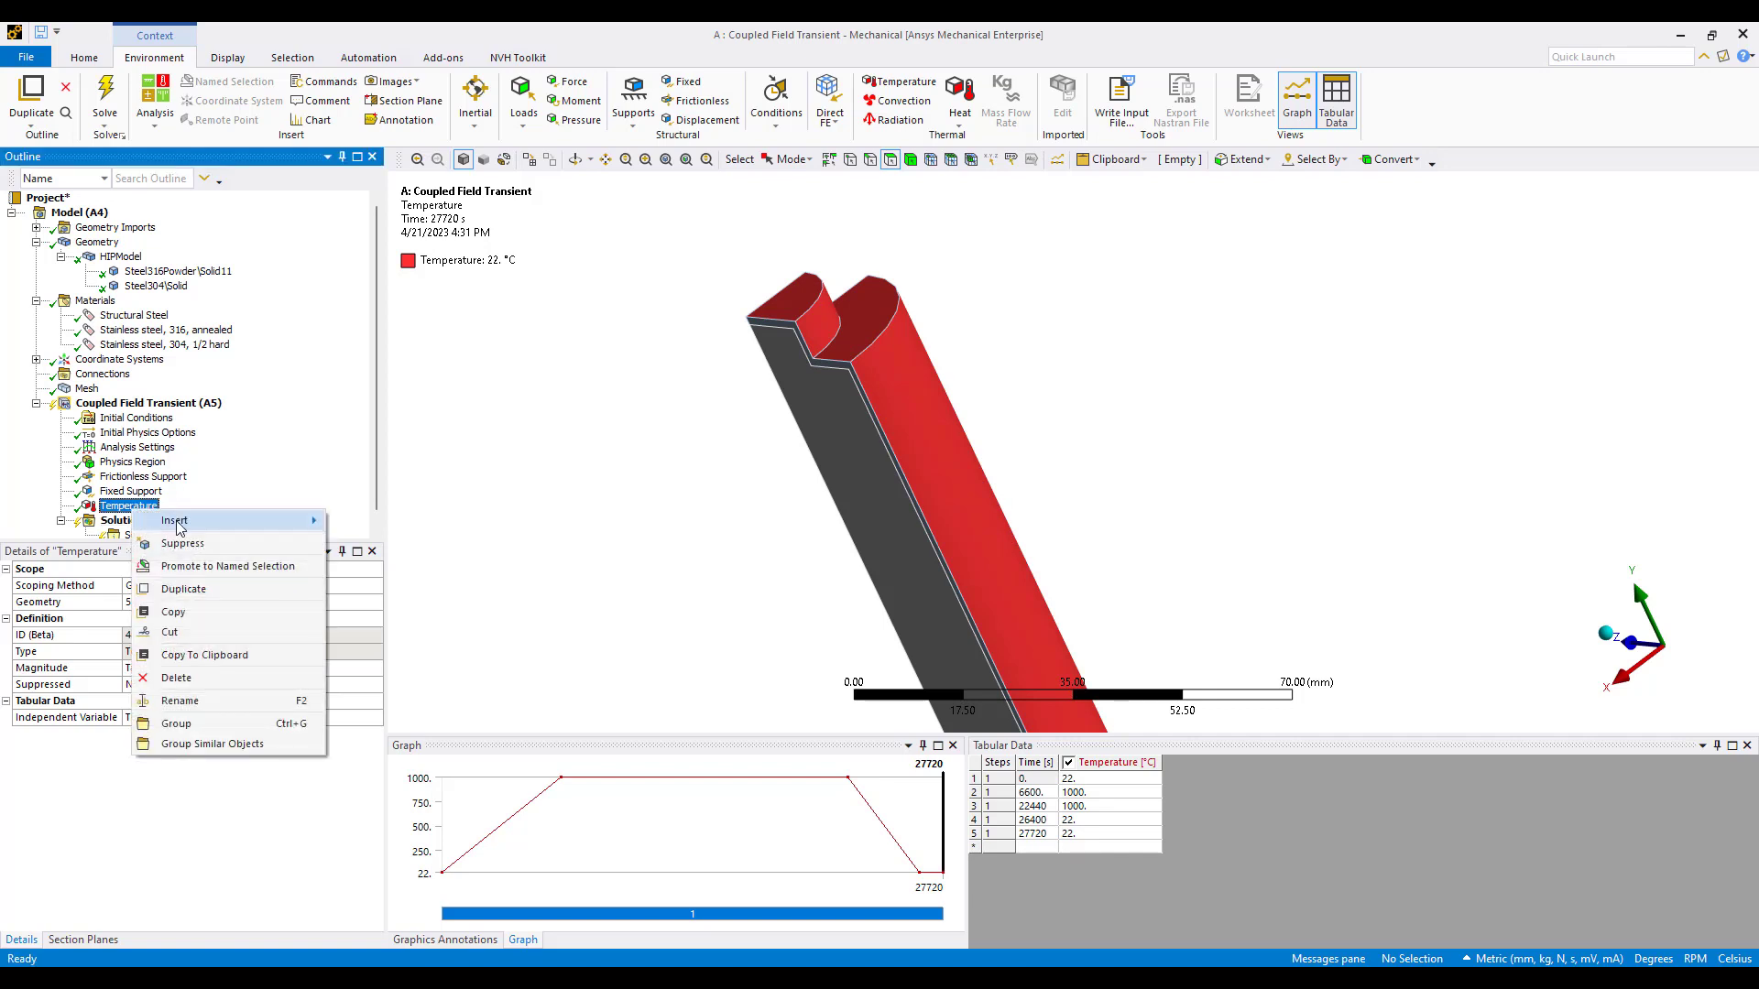
pyautogui.click(212, 679)
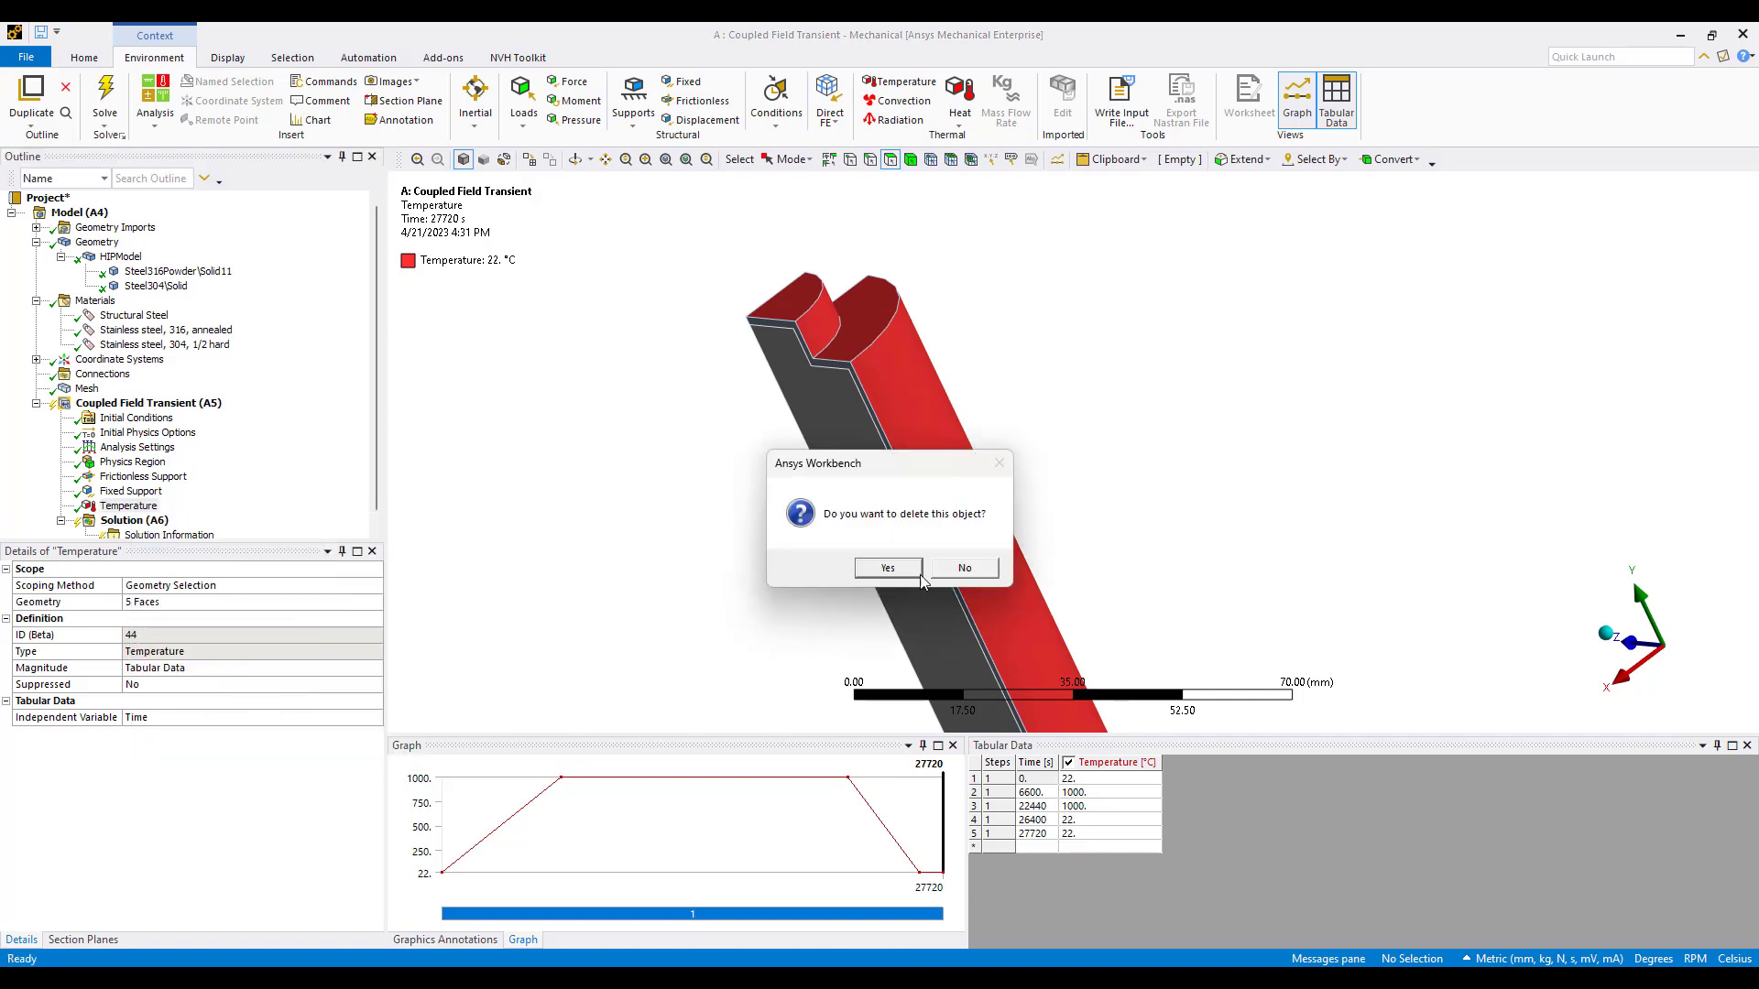
pyautogui.click(884, 563)
# Apply a thermal Convection load to the can's five outer faces, including the flat end and the notched end
pyautogui.keyDown('ctrl'); pyautogui.click(894, 362); pyautogui.keyUp('ctrl')
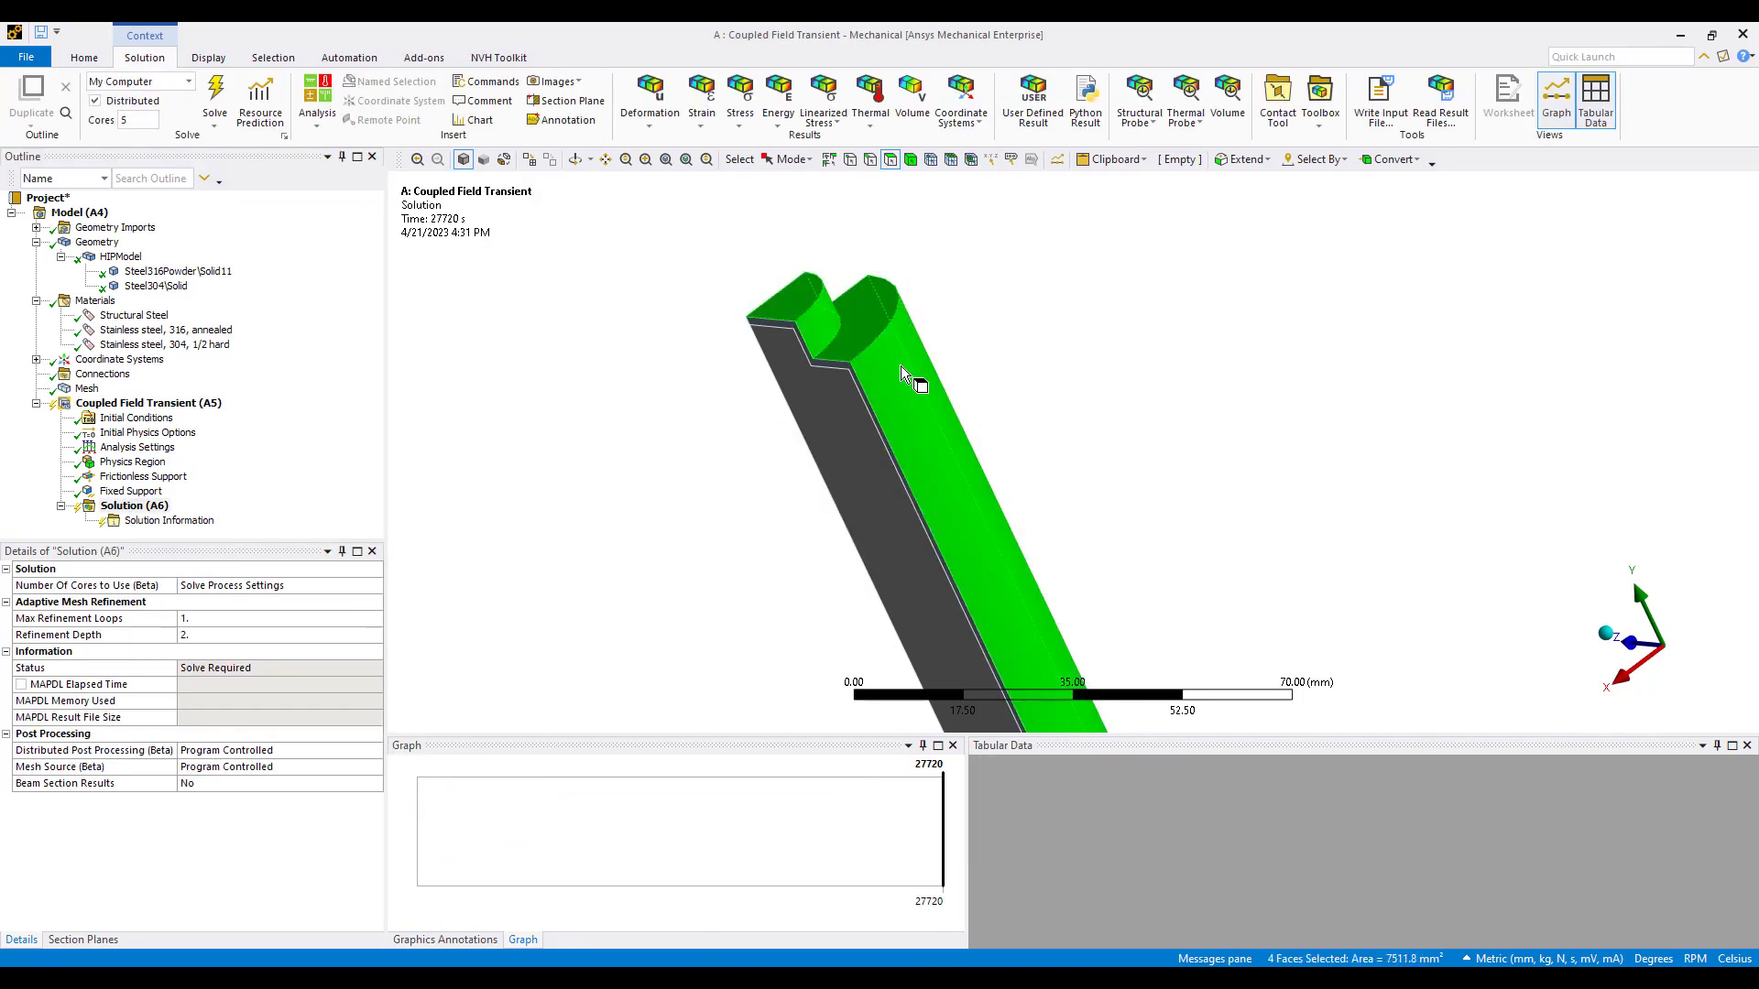
pyautogui.moveTo(900, 365)
pyautogui.mouseDown(button='middle')
pyautogui.moveTo(925, 394)
pyautogui.moveTo(869, 375)
pyautogui.mouseUp(button='middle')
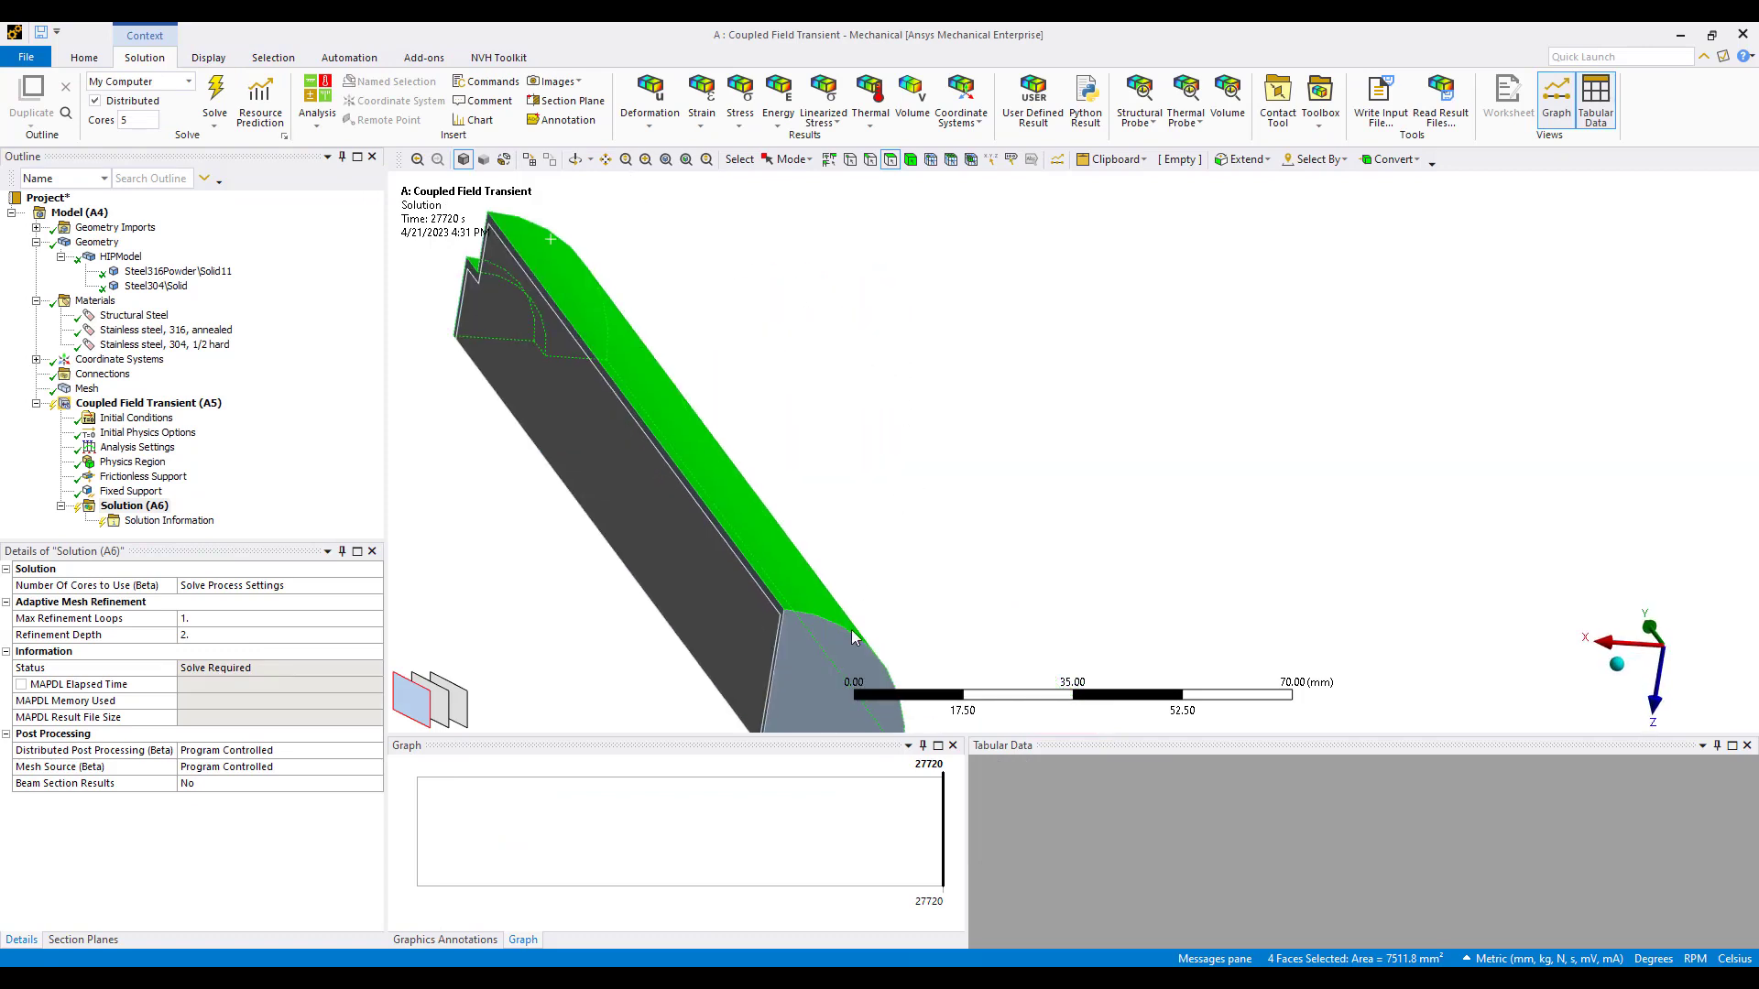
pyautogui.keyDown('ctrl'); pyautogui.click(818, 666); pyautogui.keyUp('ctrl')
pyautogui.rightClick(851, 467)
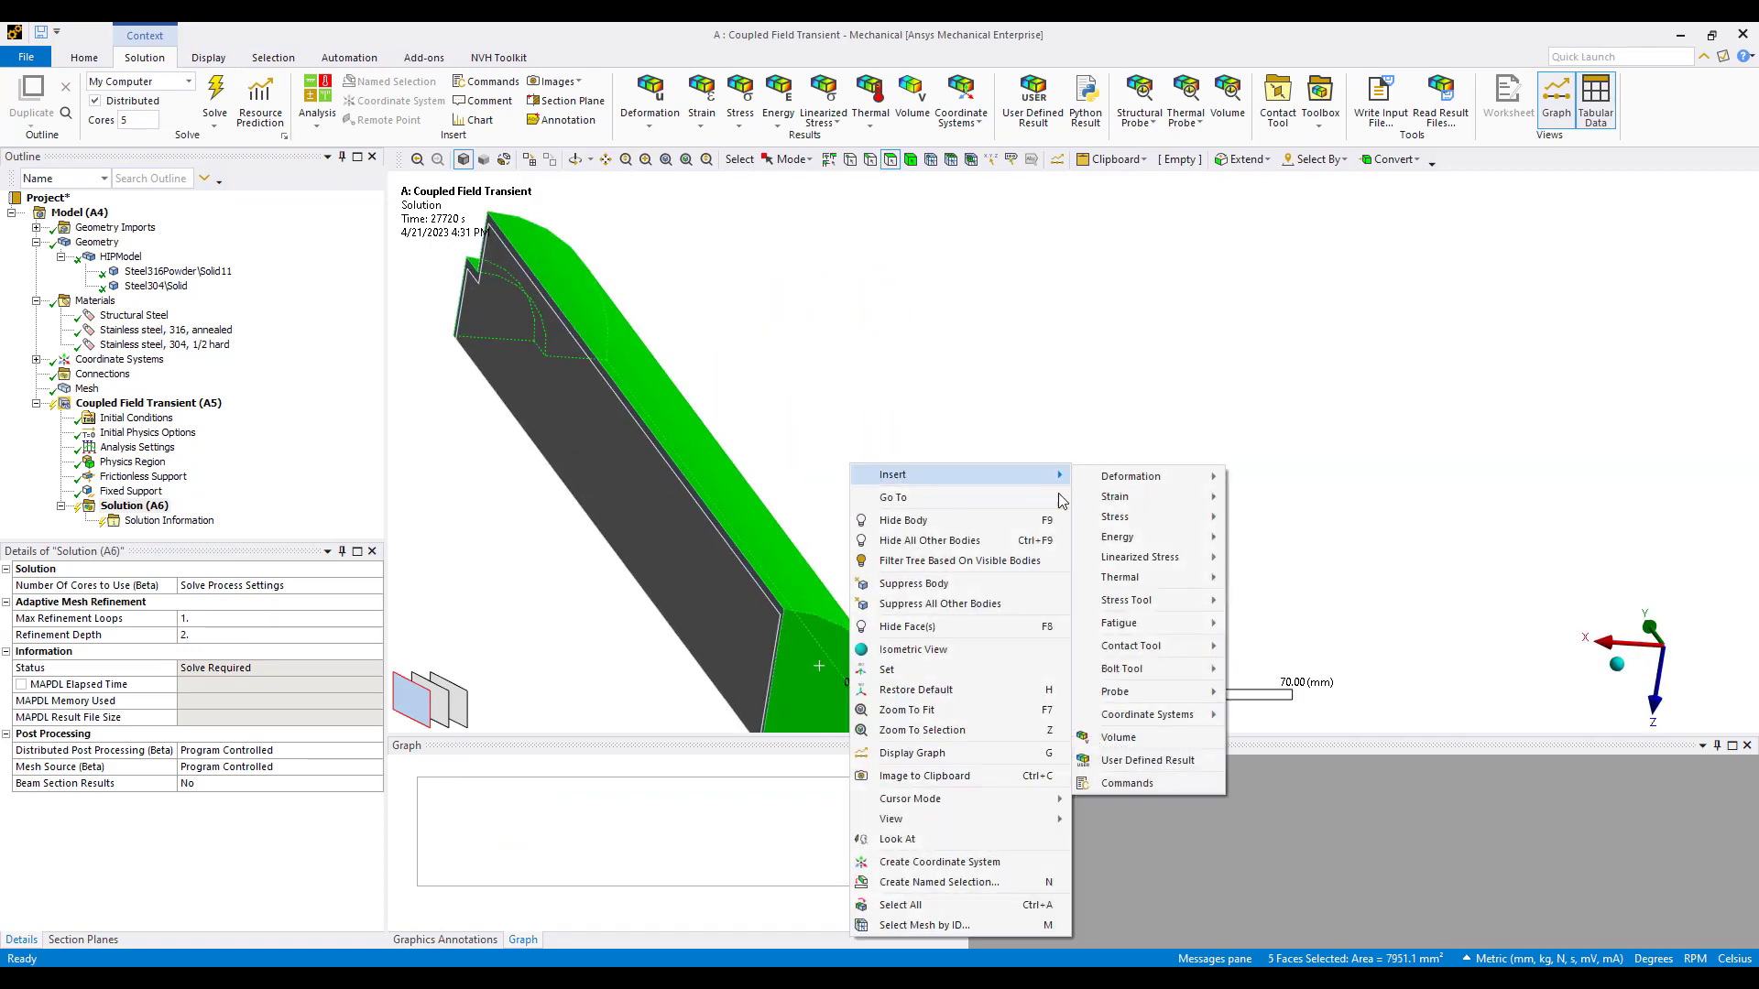
pyautogui.click(197, 401)
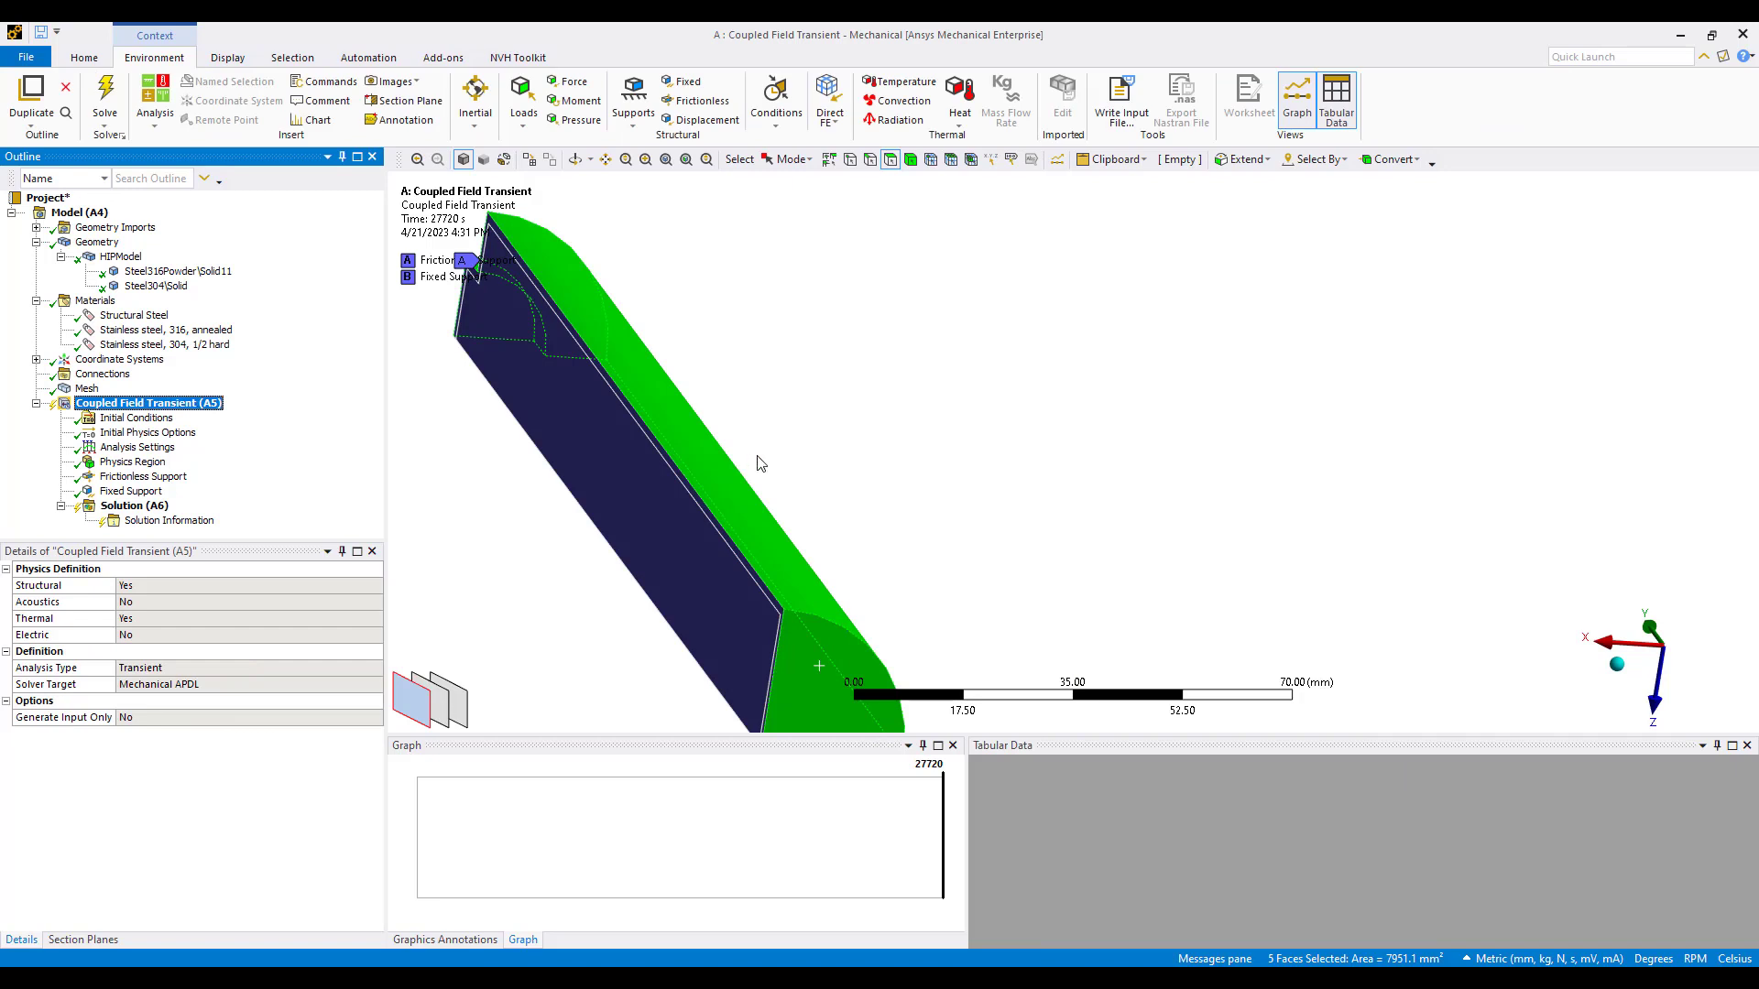
pyautogui.click(900, 101)
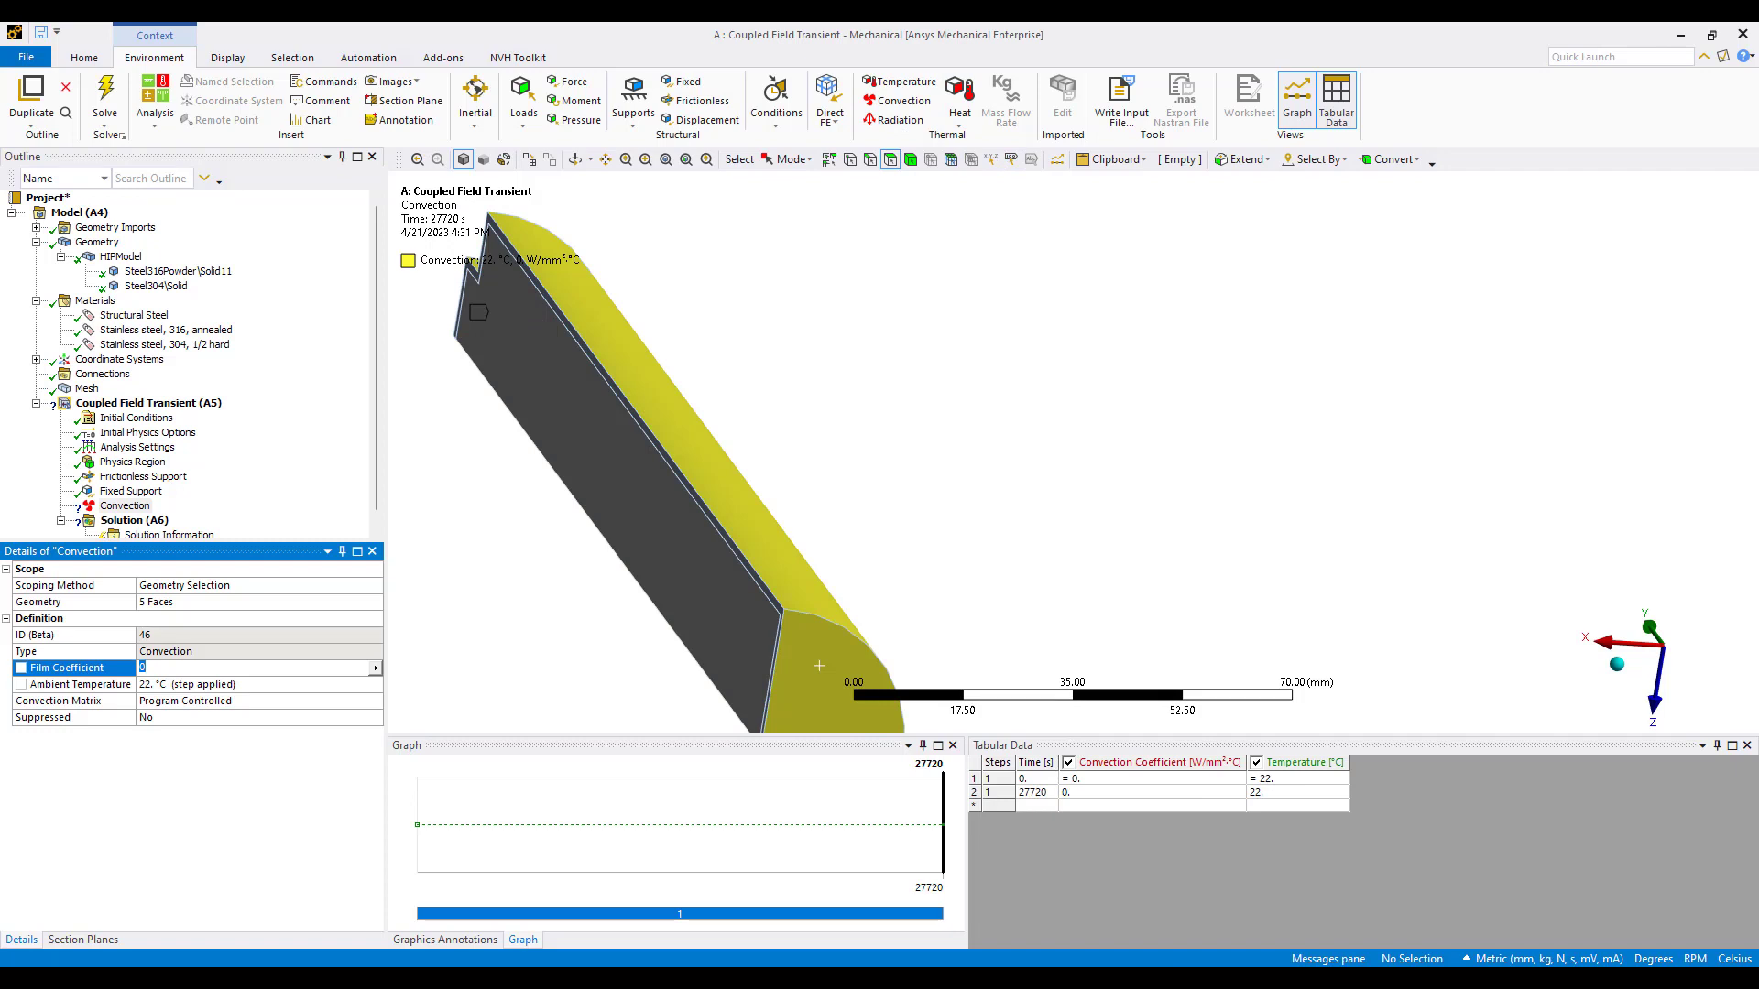
# Tabulate the convection's ambient temperature: 22 °C at 0 s, 1000 °C at 6600 s and 22440 s, 22 °C at 26400 s and 27720 s
pyautogui.press('Return')
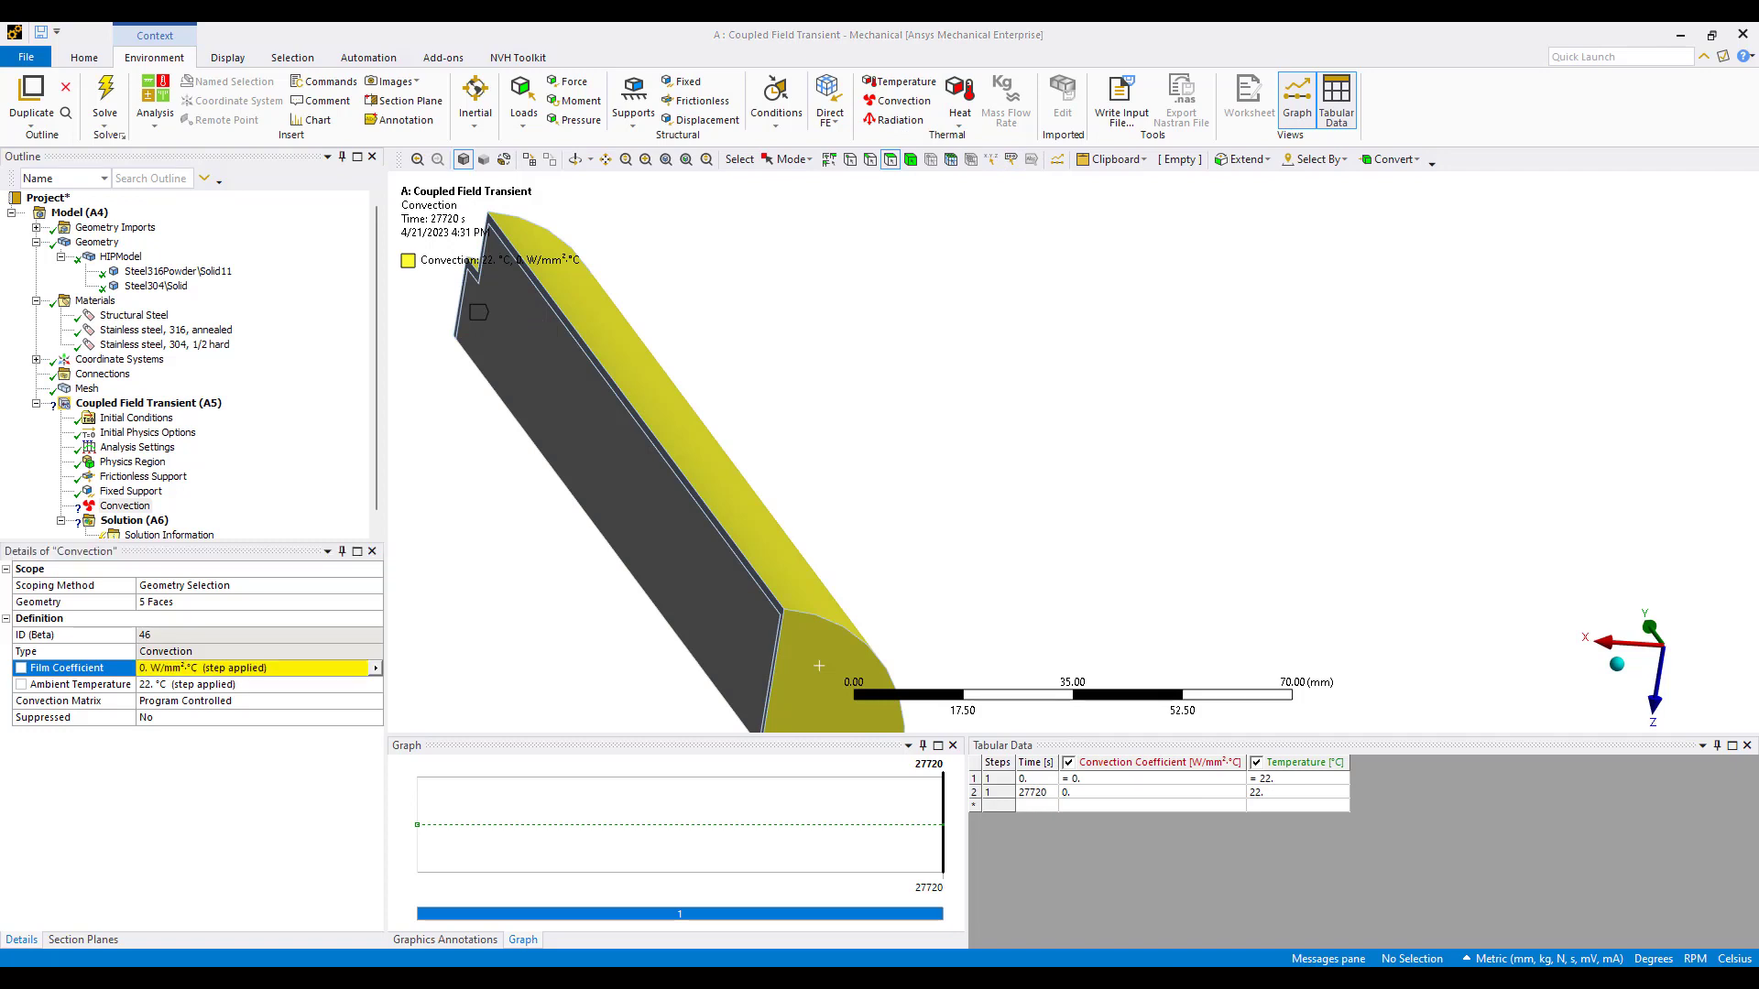
pyautogui.click(1030, 779)
pyautogui.hotkey('ctrl', 'v')
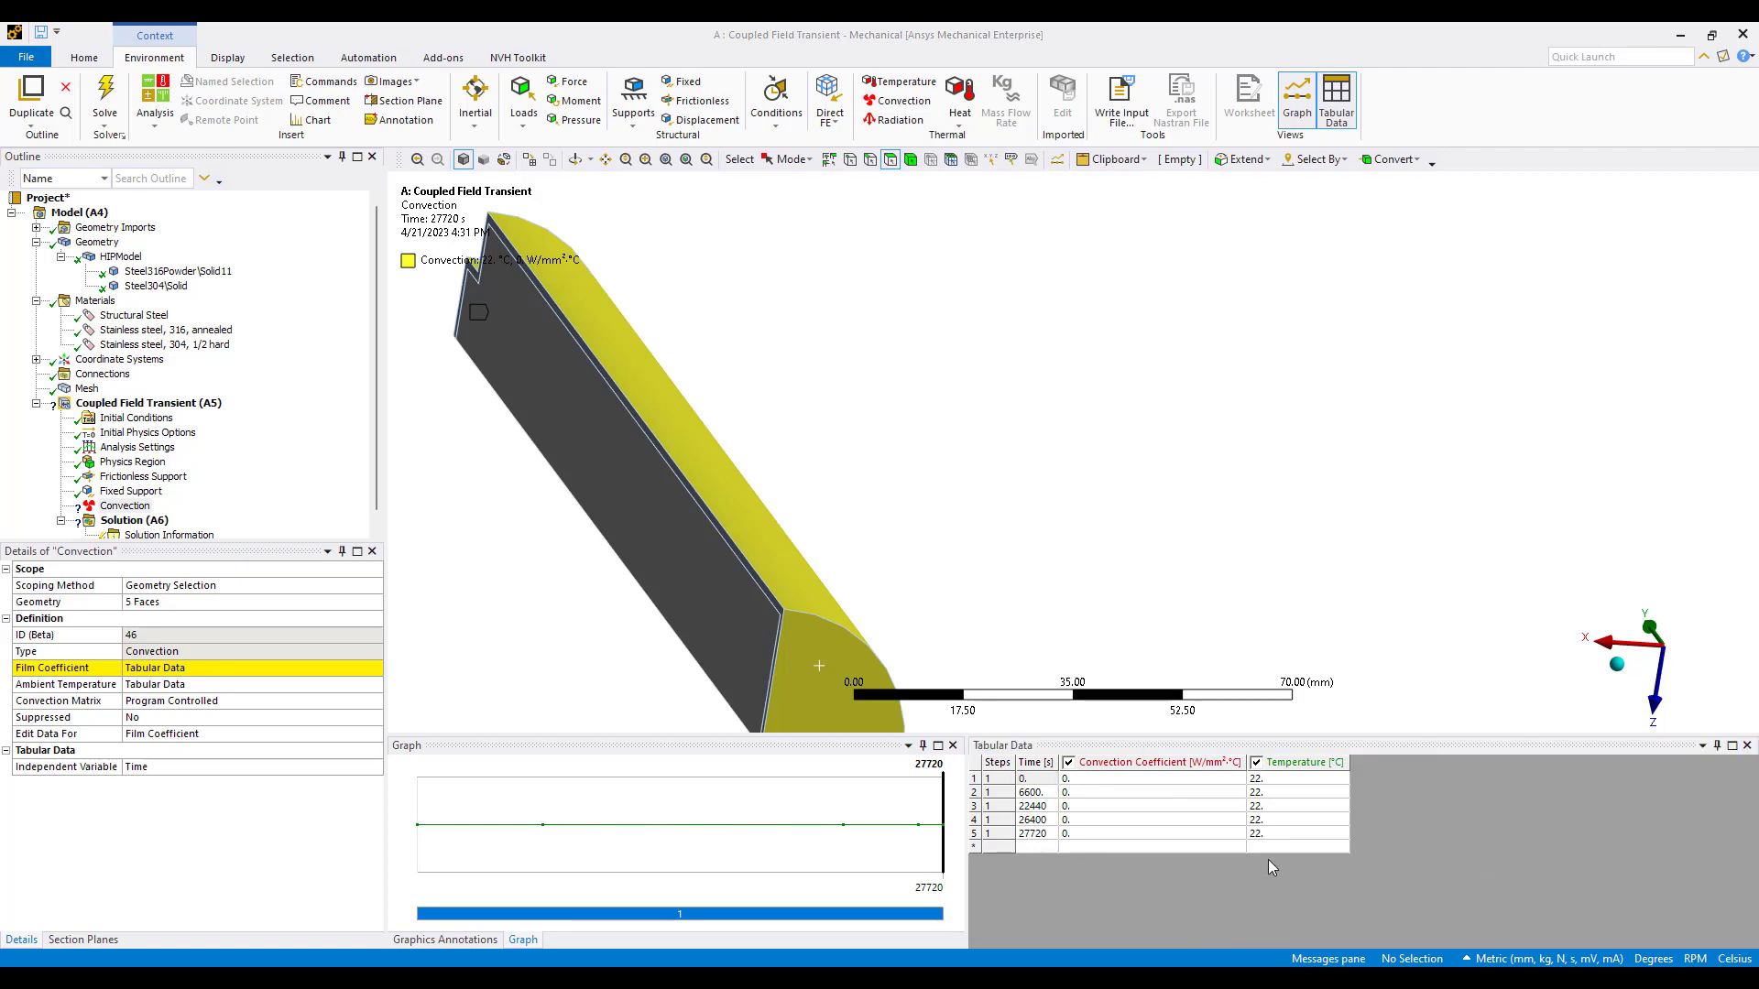
pyautogui.click(1283, 784)
pyautogui.write('22. 1000. 1000. 22. 22.')
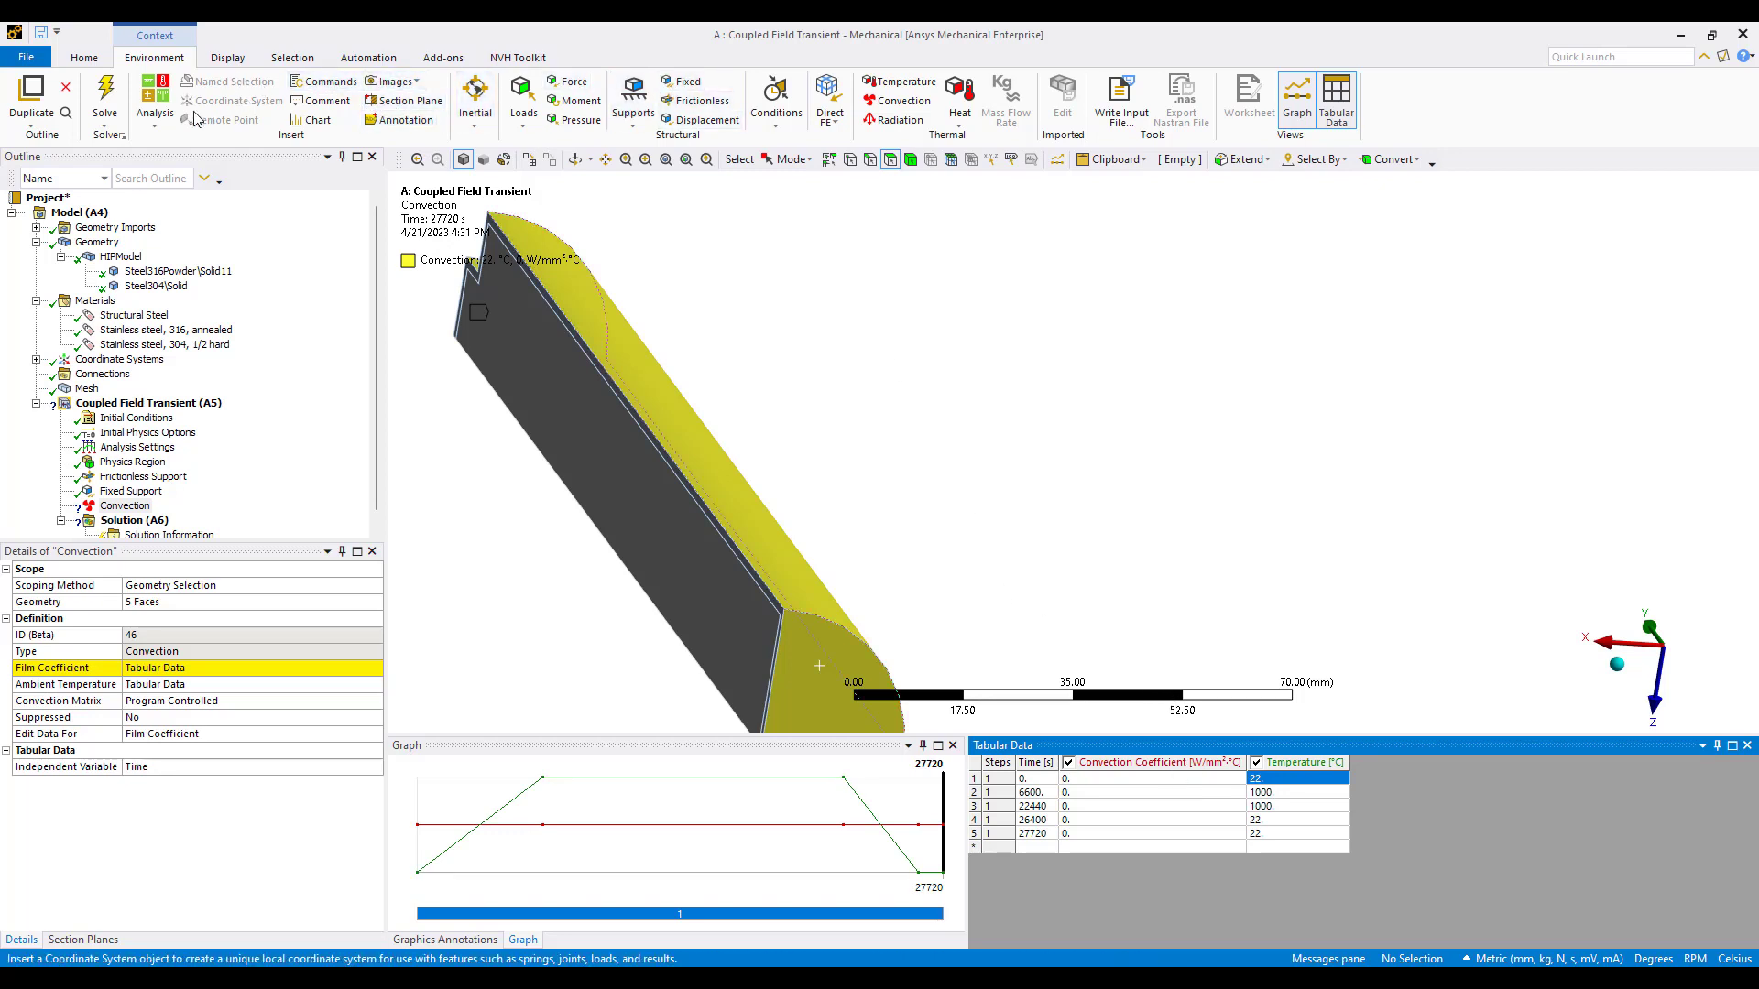
# Switch the units to Metric (m, kg, N, s, V, A) and set the convection coefficient to 100 W/m²·°C in all five time rows
pyautogui.click(84, 57)
pyautogui.click(718, 99)
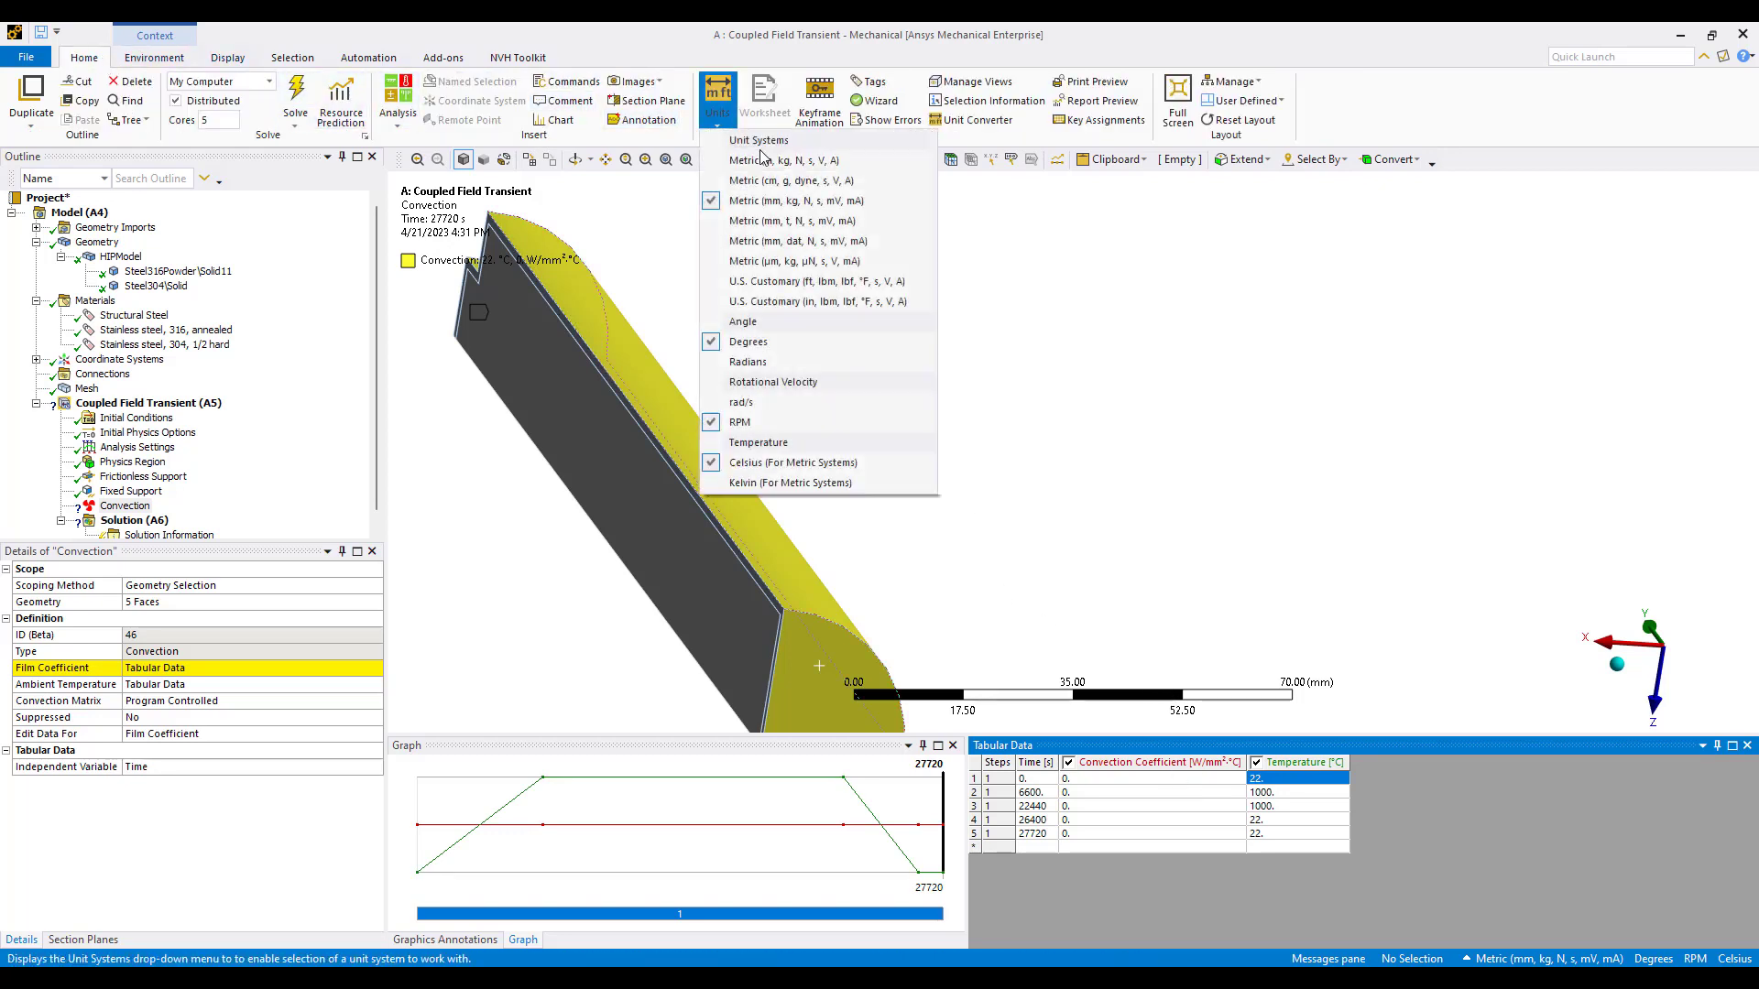
pyautogui.click(786, 160)
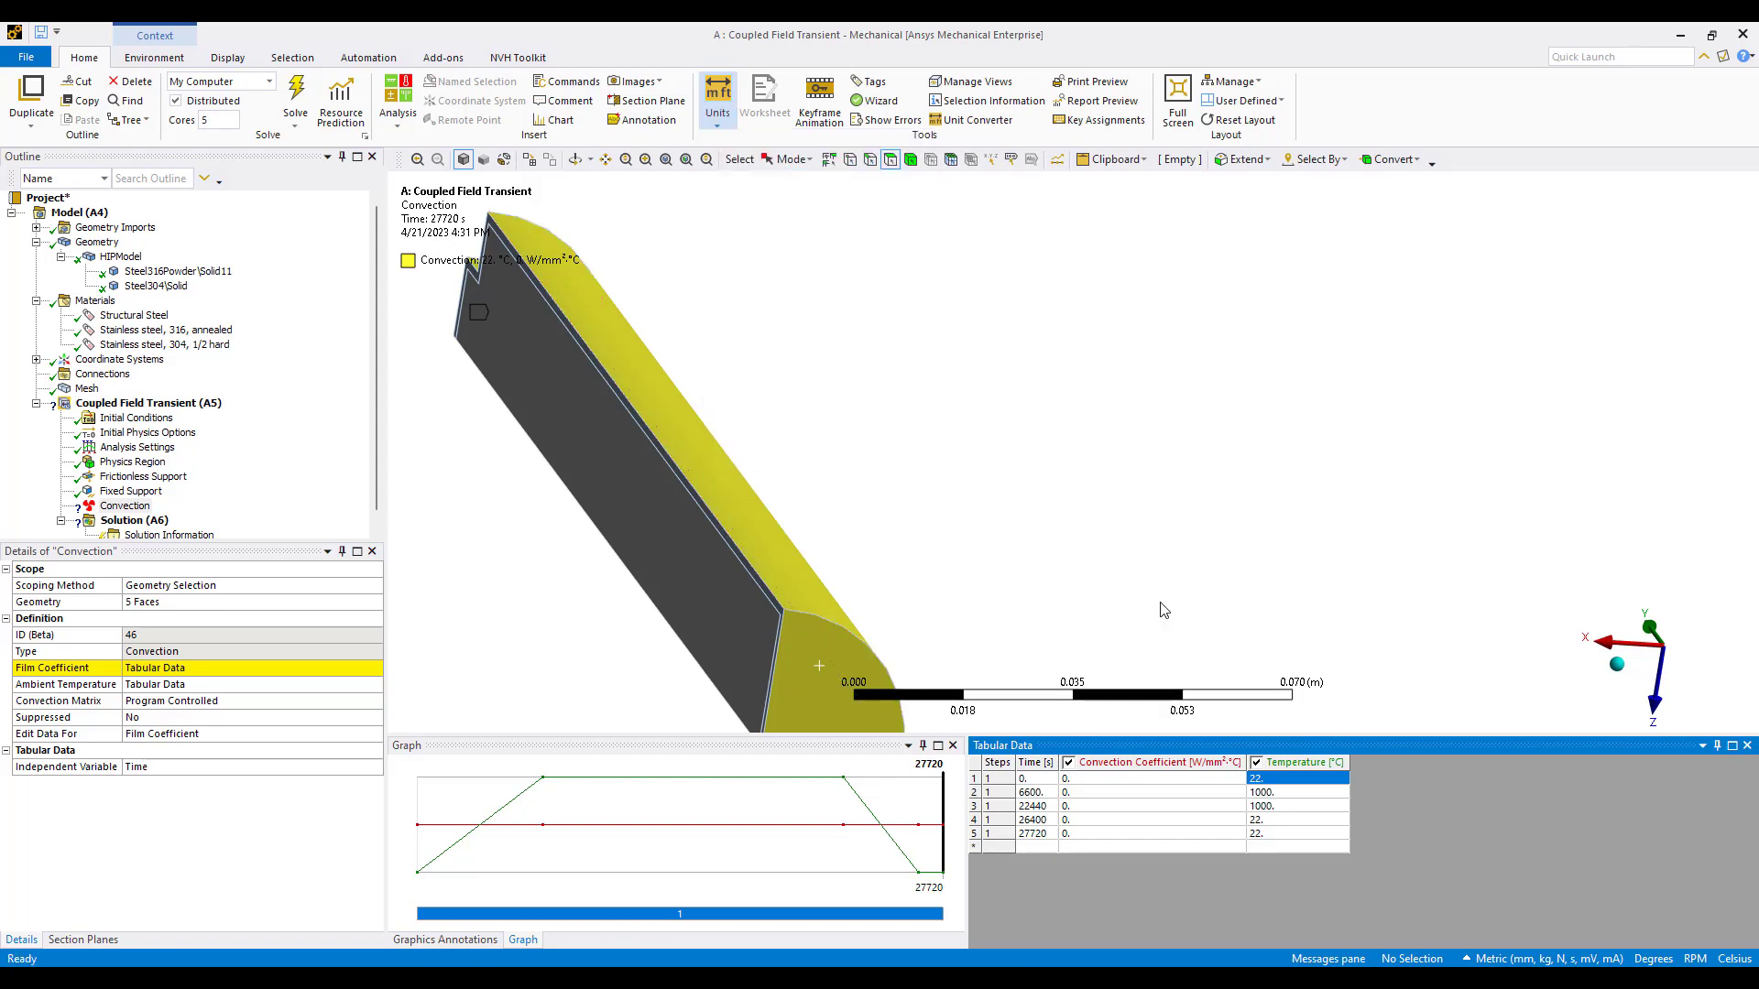
pyautogui.click(1128, 782)
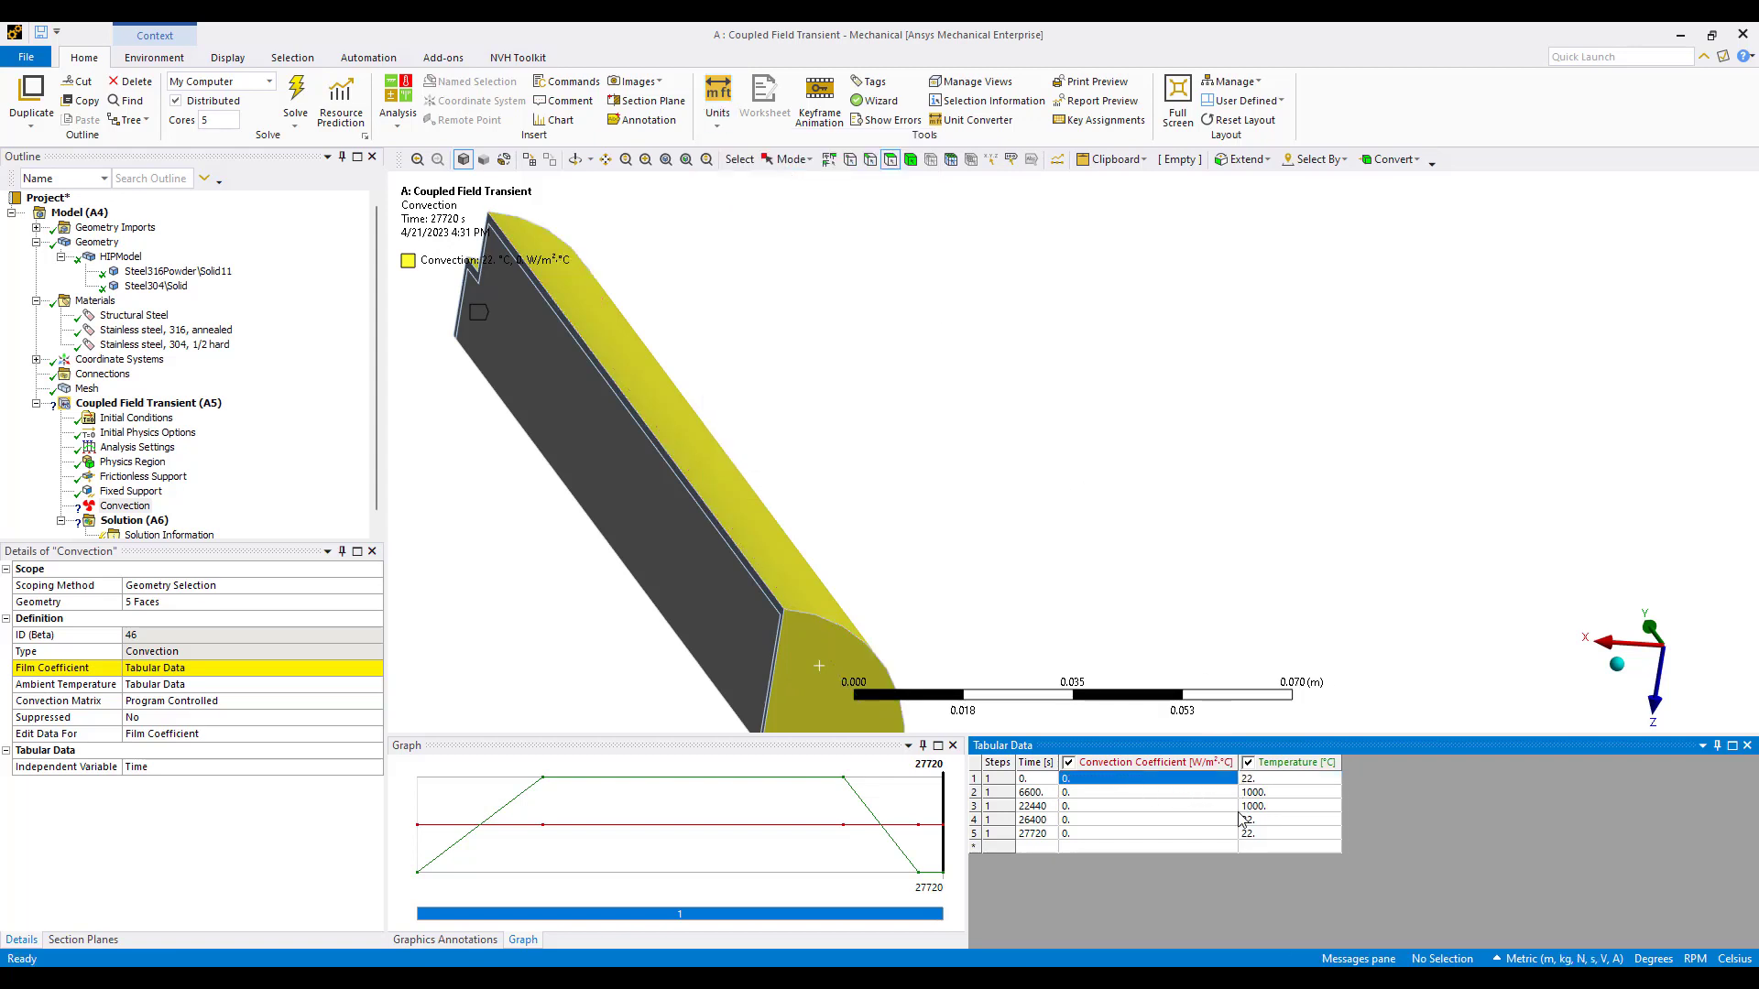
pyautogui.write('100')
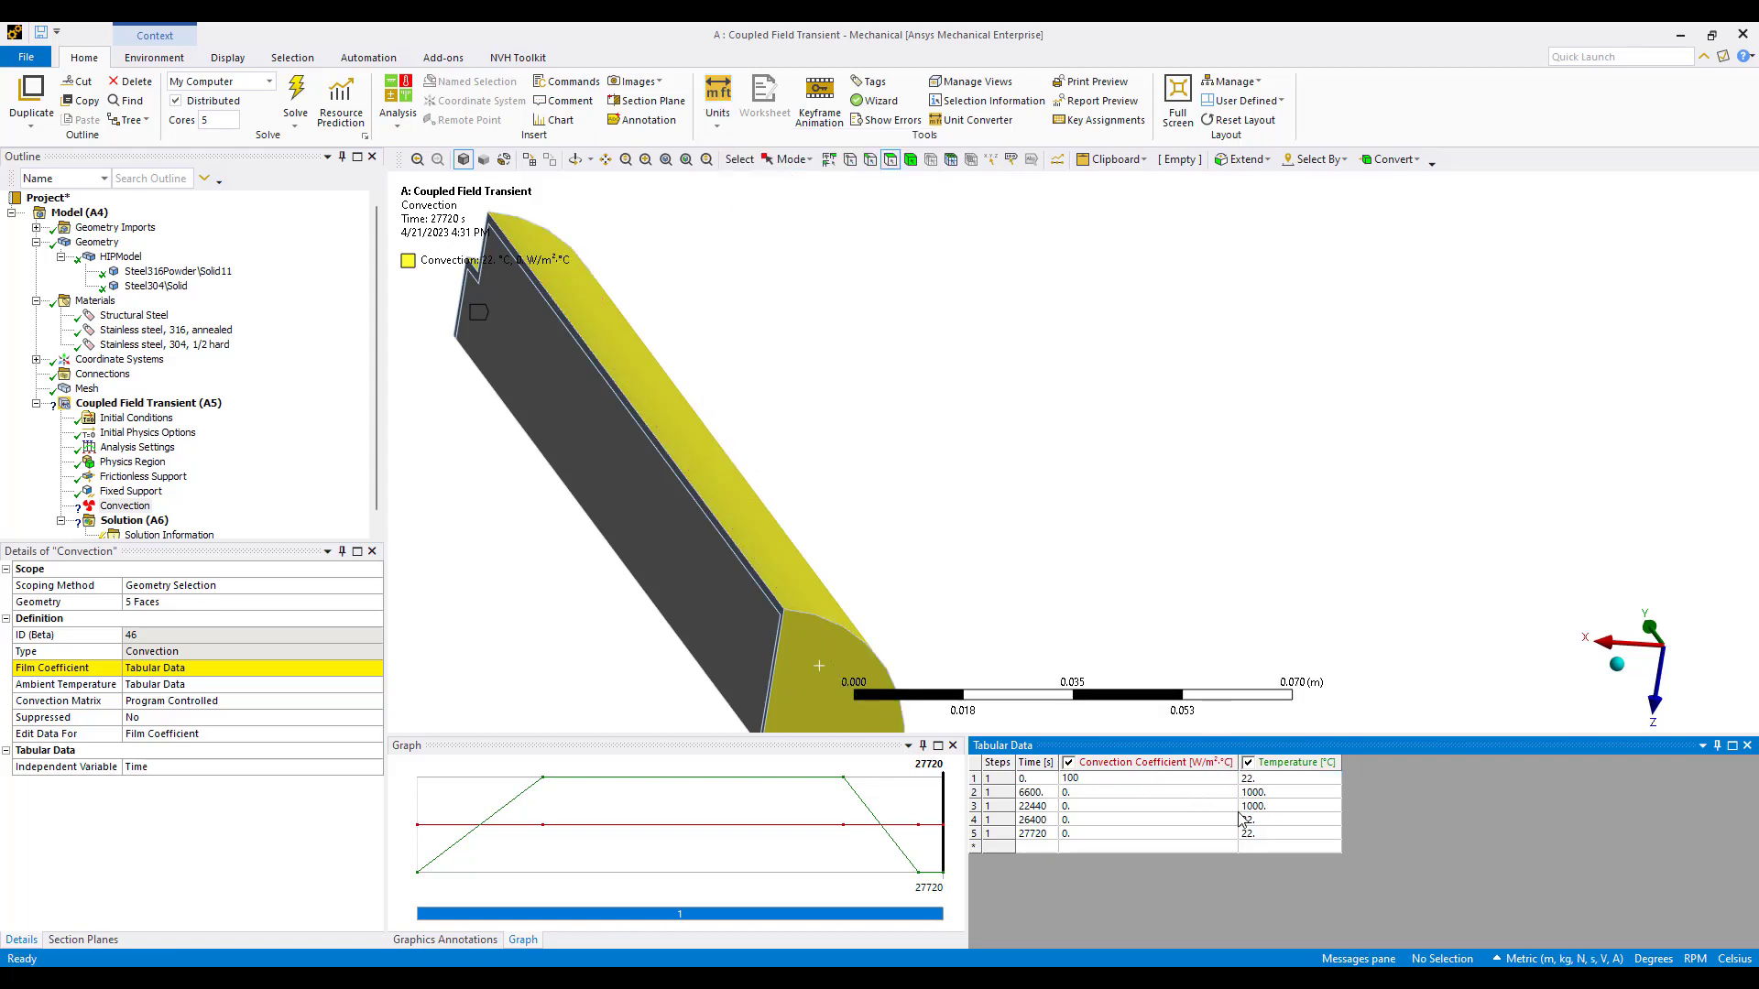
pyautogui.press('Return')
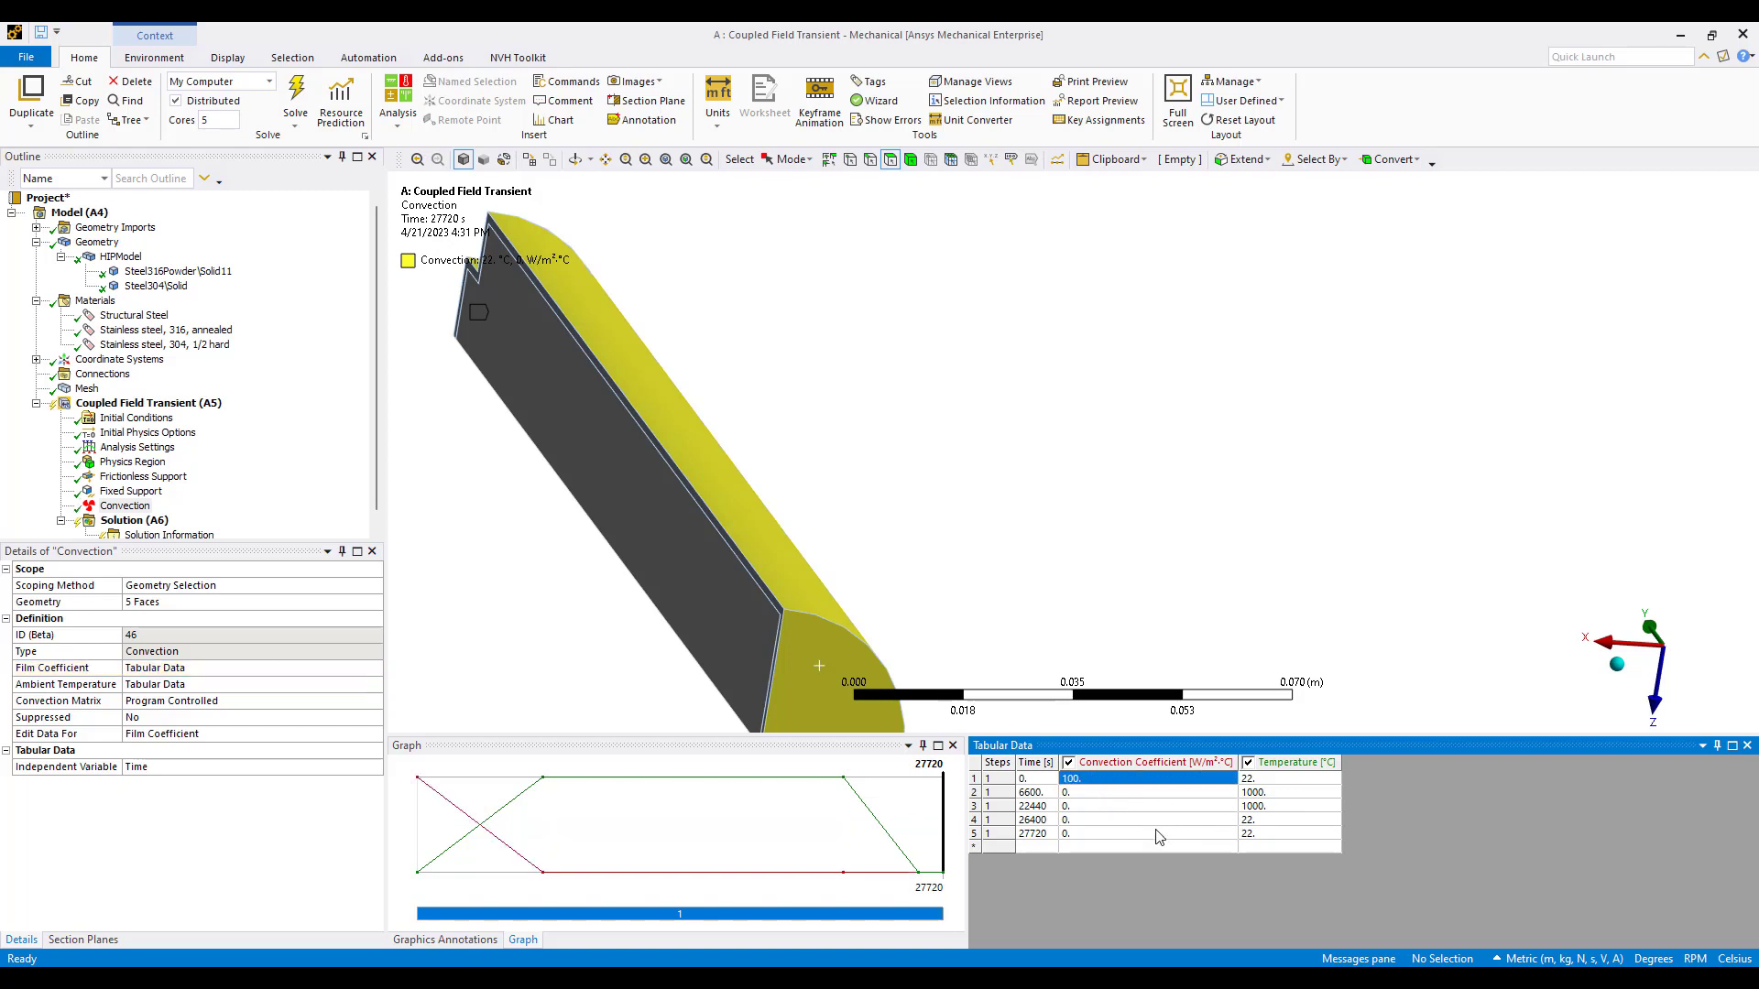
pyautogui.keyDown('shift'); pyautogui.click(1109, 833); pyautogui.keyUp('shift')
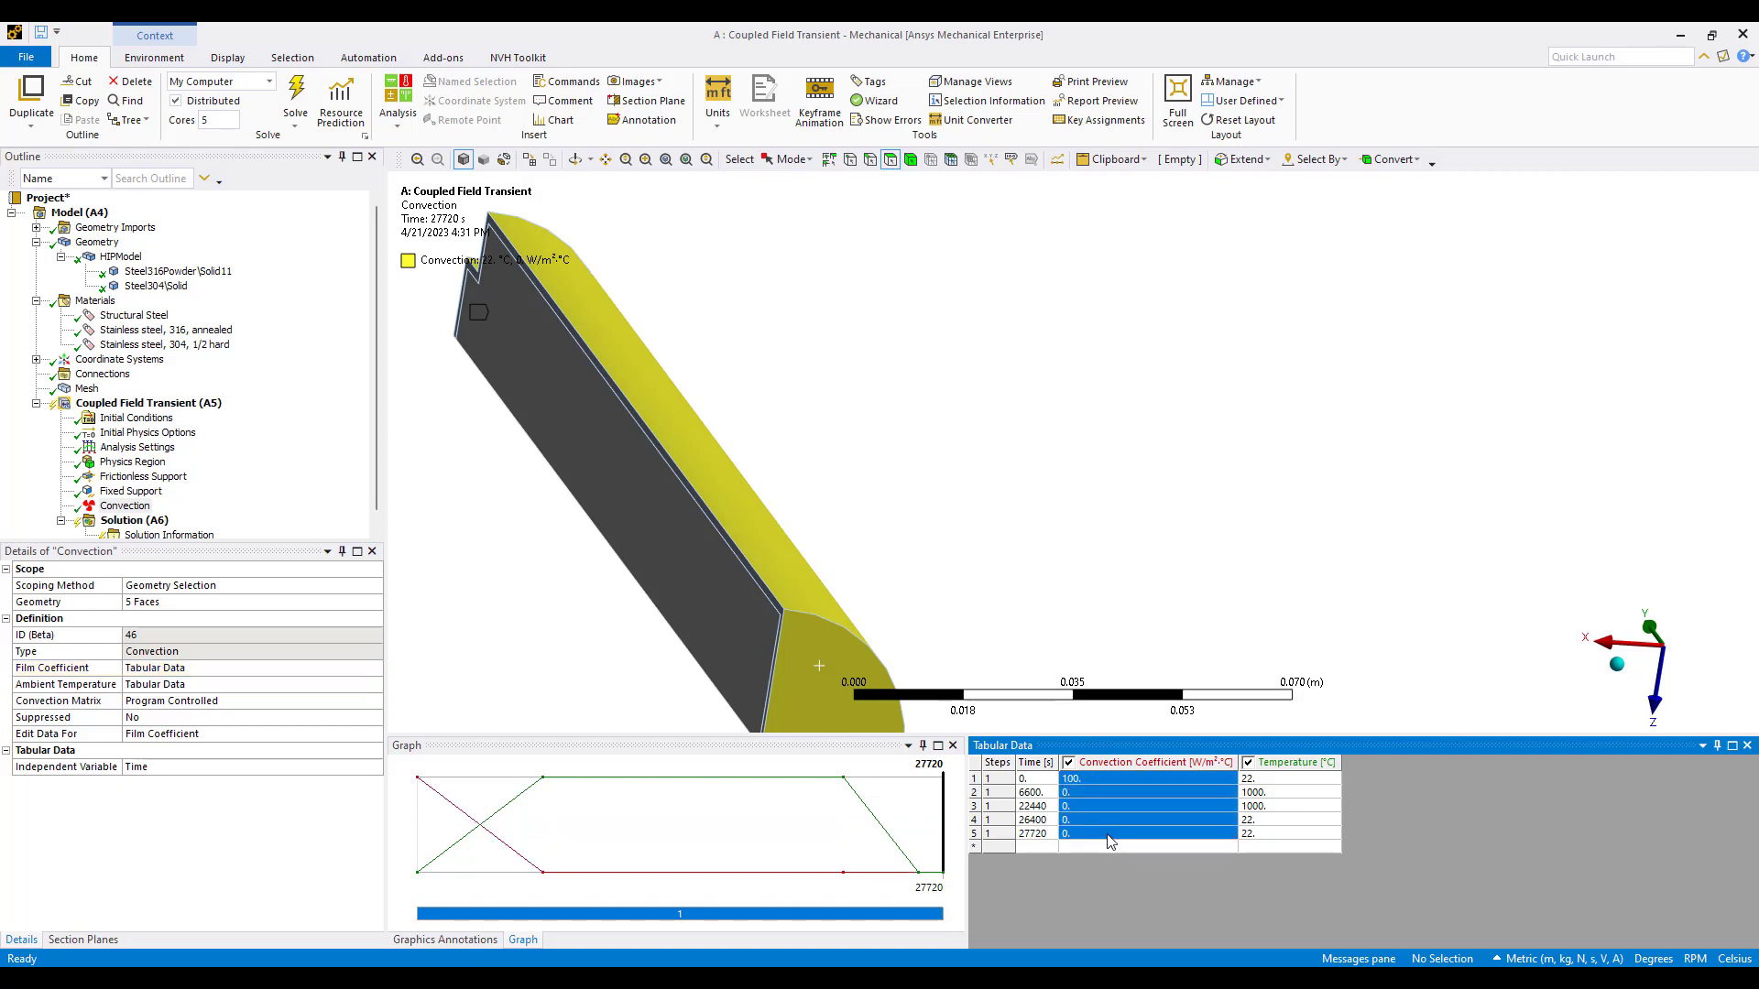
pyautogui.hotkey('ctrl', 'd')
# Apply a structural Pressure load to the can's five outer faces, including the flat end and the notched end
pyautogui.moveTo(1021, 577); pyautogui.dragTo(1227, 586, button='middle')
pyautogui.keyDown('shift'); pyautogui.moveTo(1227, 586); pyautogui.dragTo(1178, 498, button='middle'); pyautogui.keyUp('shift')
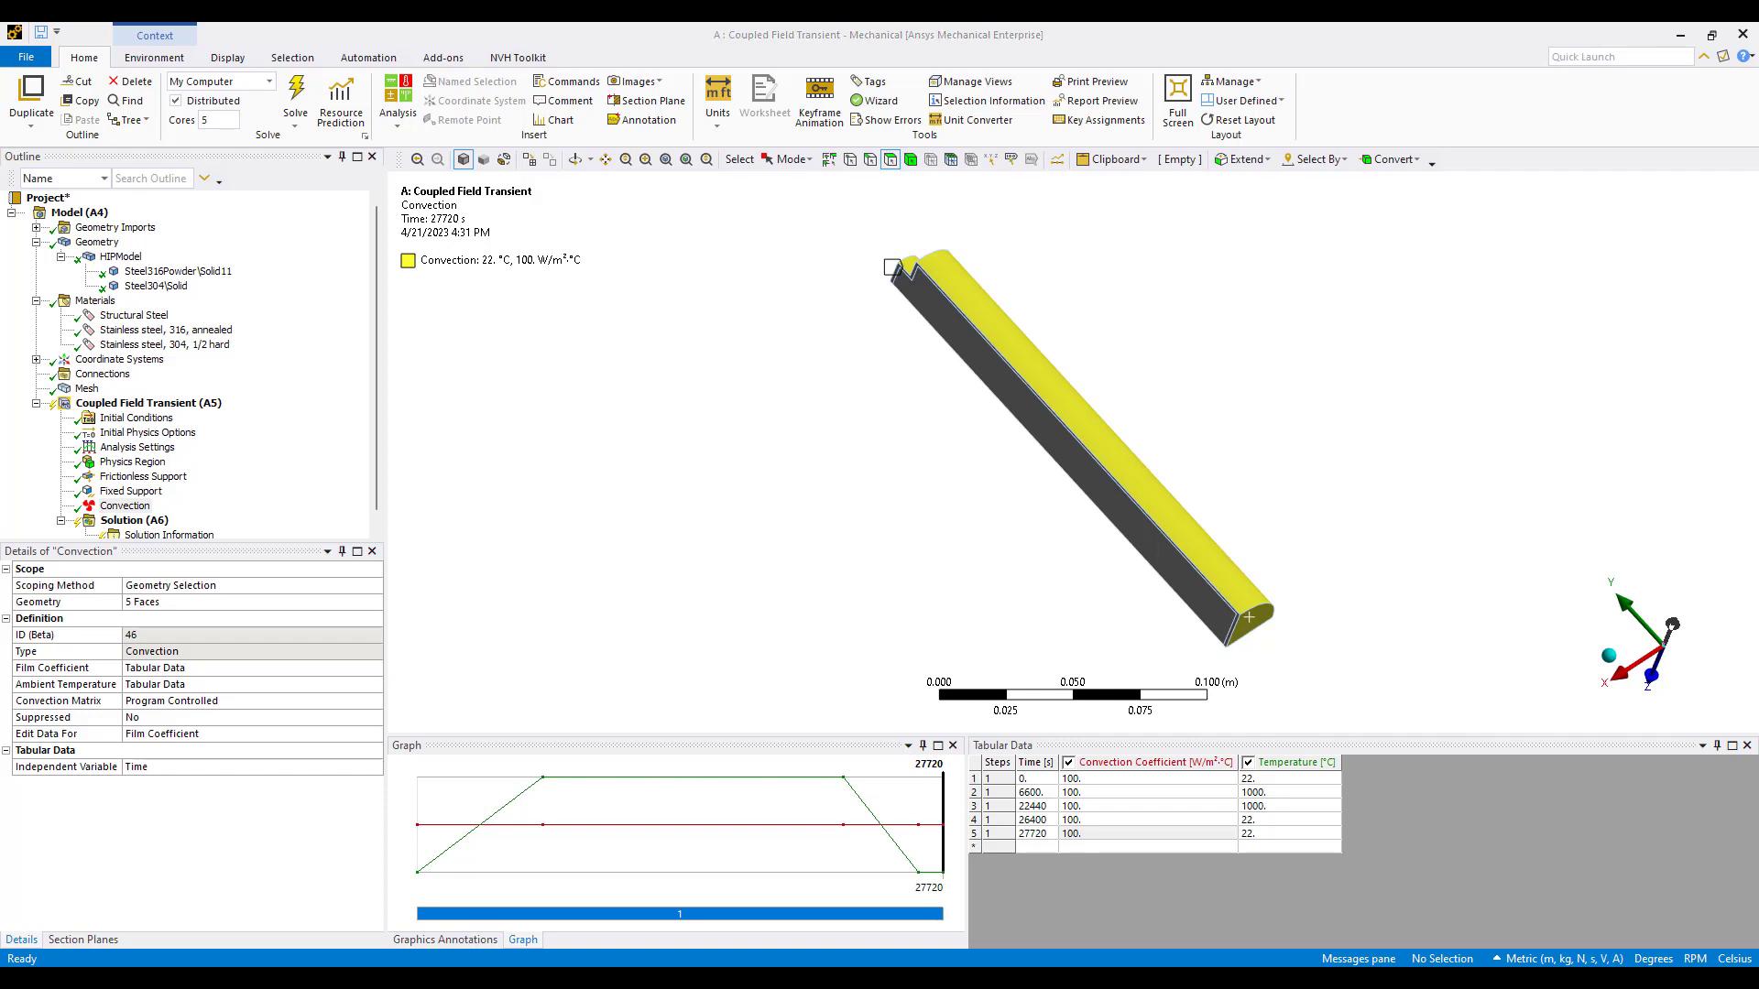
pyautogui.moveTo(1102, 362)
pyautogui.mouseDown(button='middle')
pyautogui.moveTo(1179, 398)
pyautogui.moveTo(1136, 366)
pyautogui.mouseUp(button='middle')
pyautogui.moveTo(916, 298); pyautogui.dragTo(1221, 481)
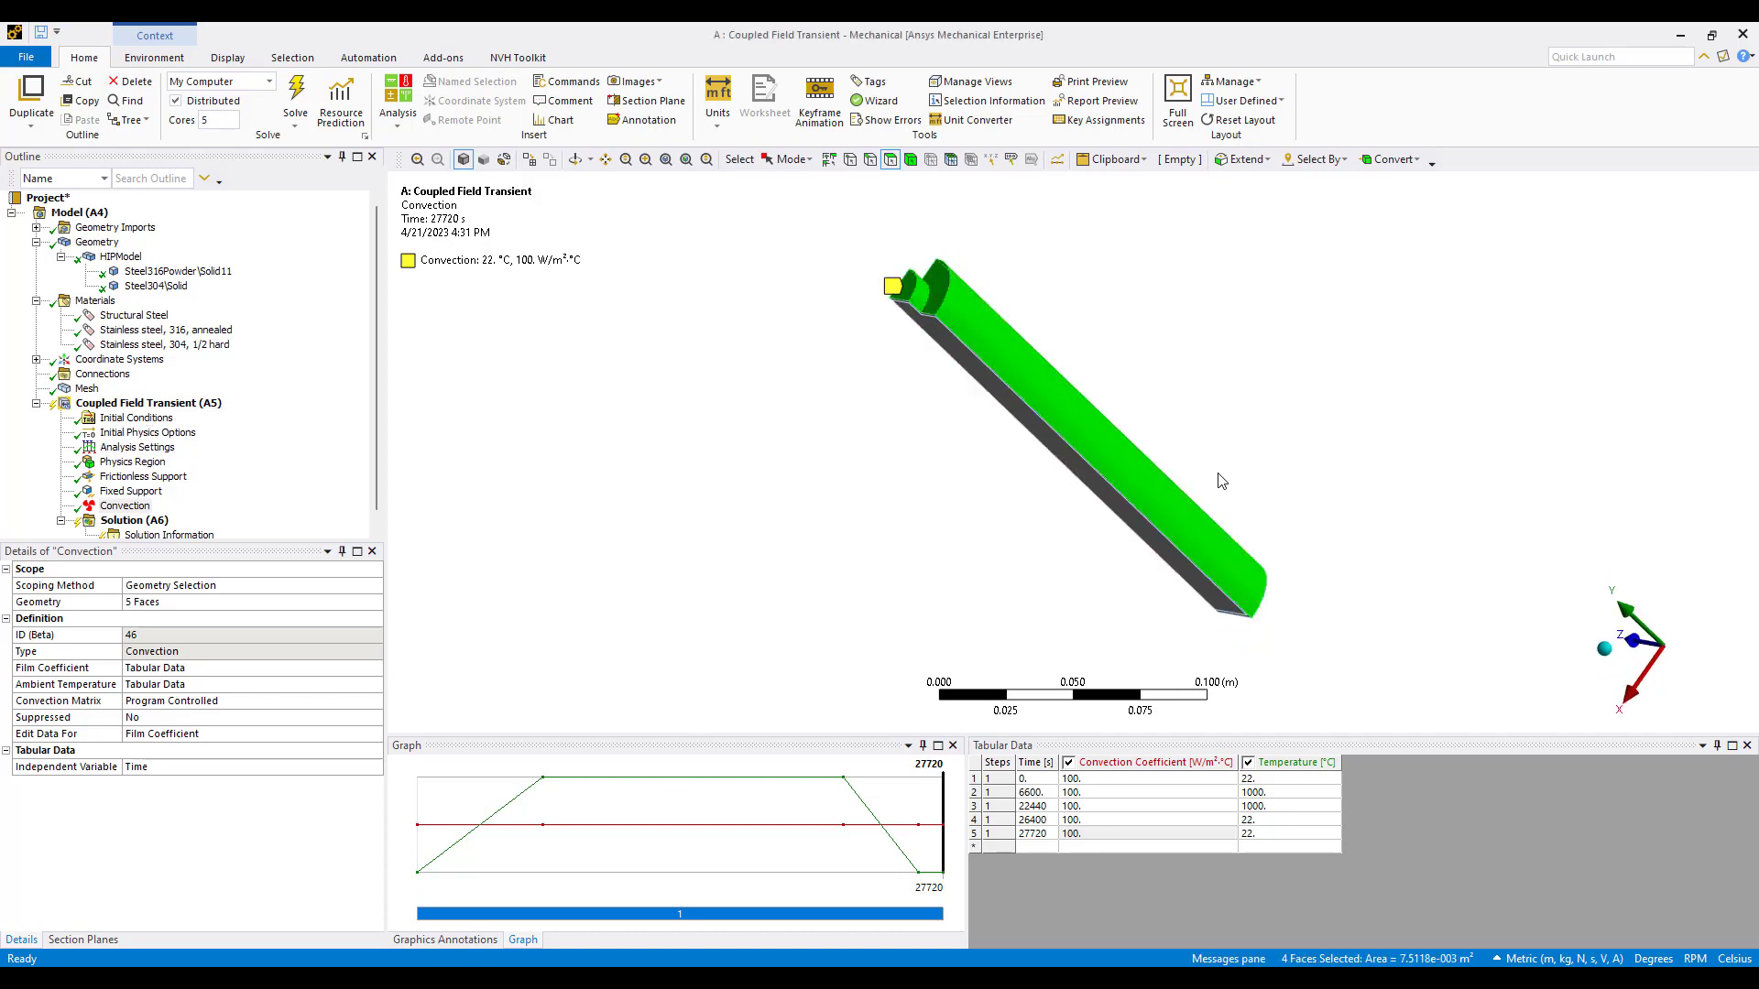
pyautogui.moveTo(1221, 481); pyautogui.dragTo(1122, 423, button='middle')
pyautogui.keyDown('ctrl'); pyautogui.click(1175, 509); pyautogui.keyUp('ctrl')
pyautogui.rightClick(657, 405)
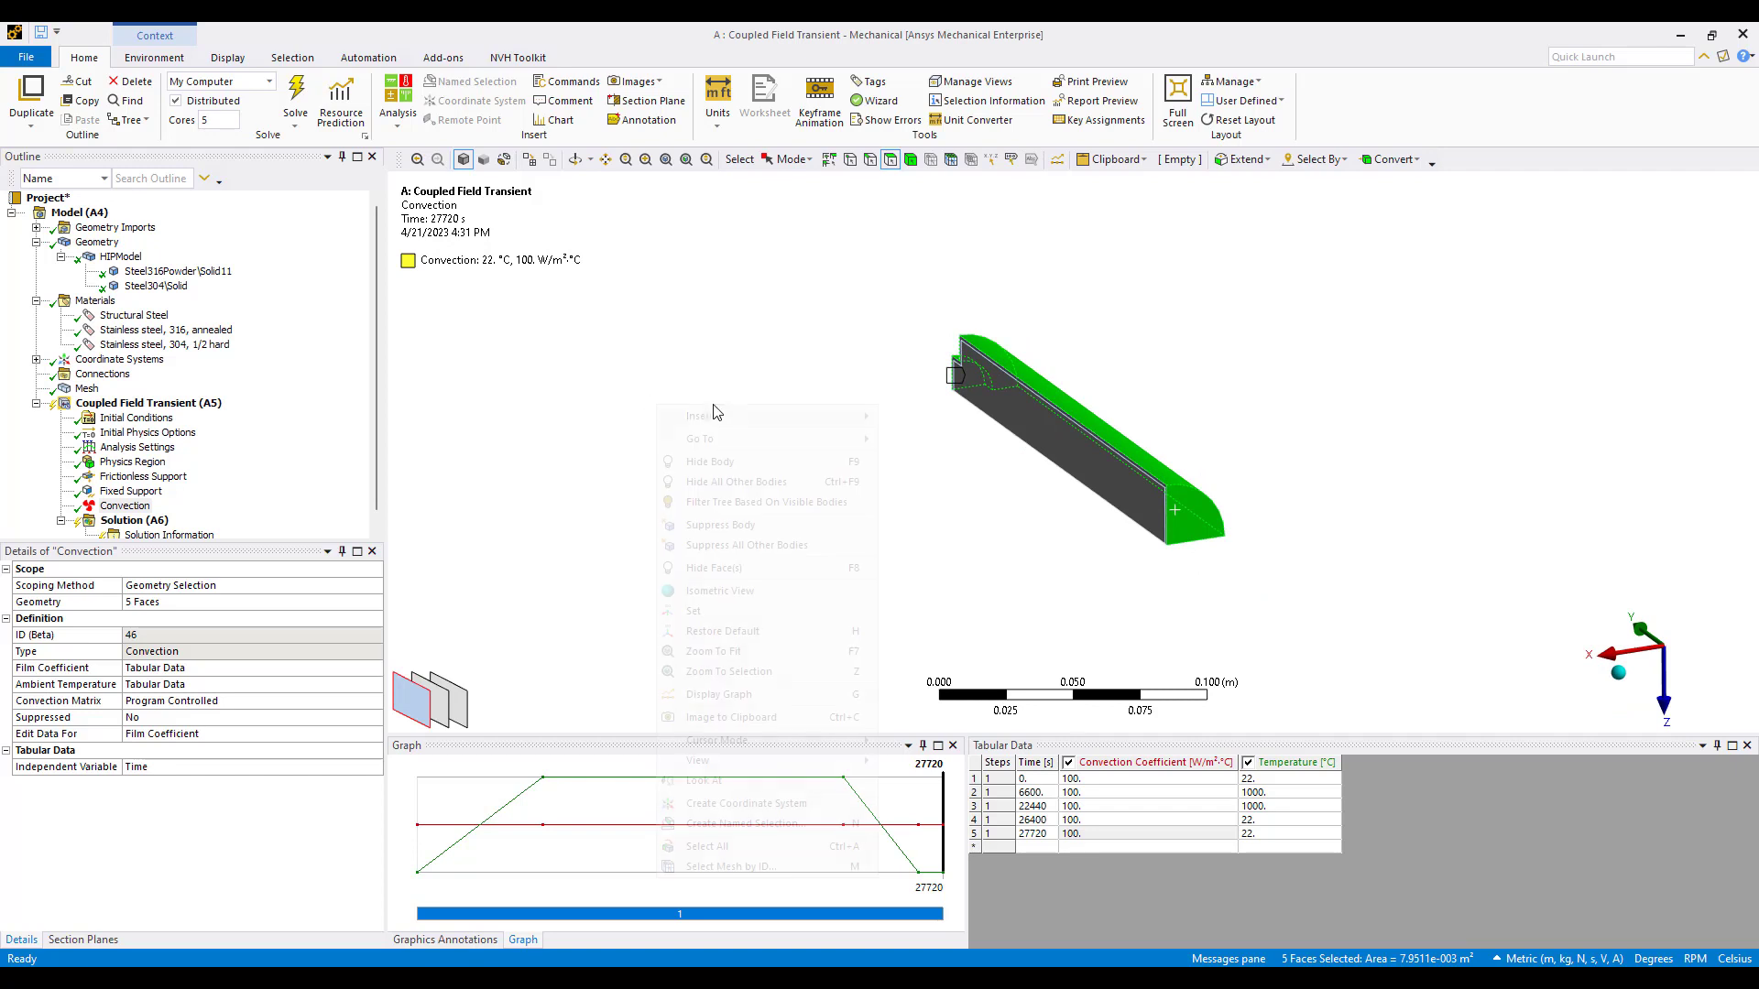
pyautogui.moveTo(795, 417)
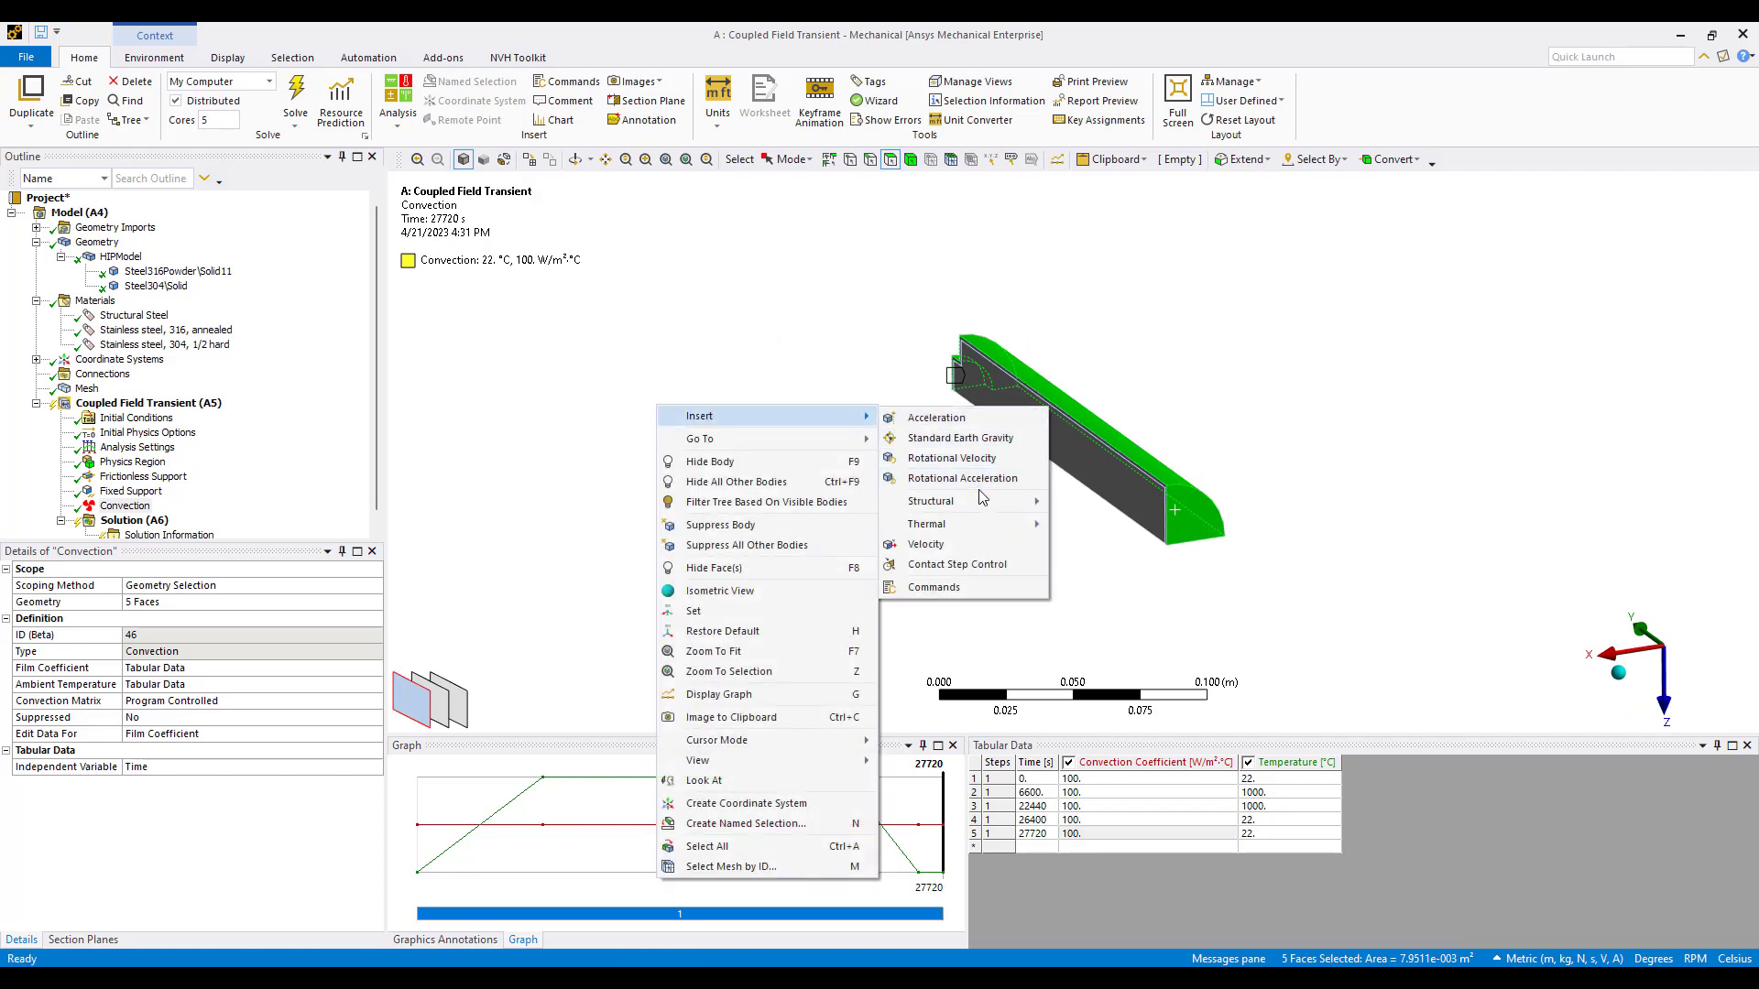
pyautogui.moveTo(964, 509)
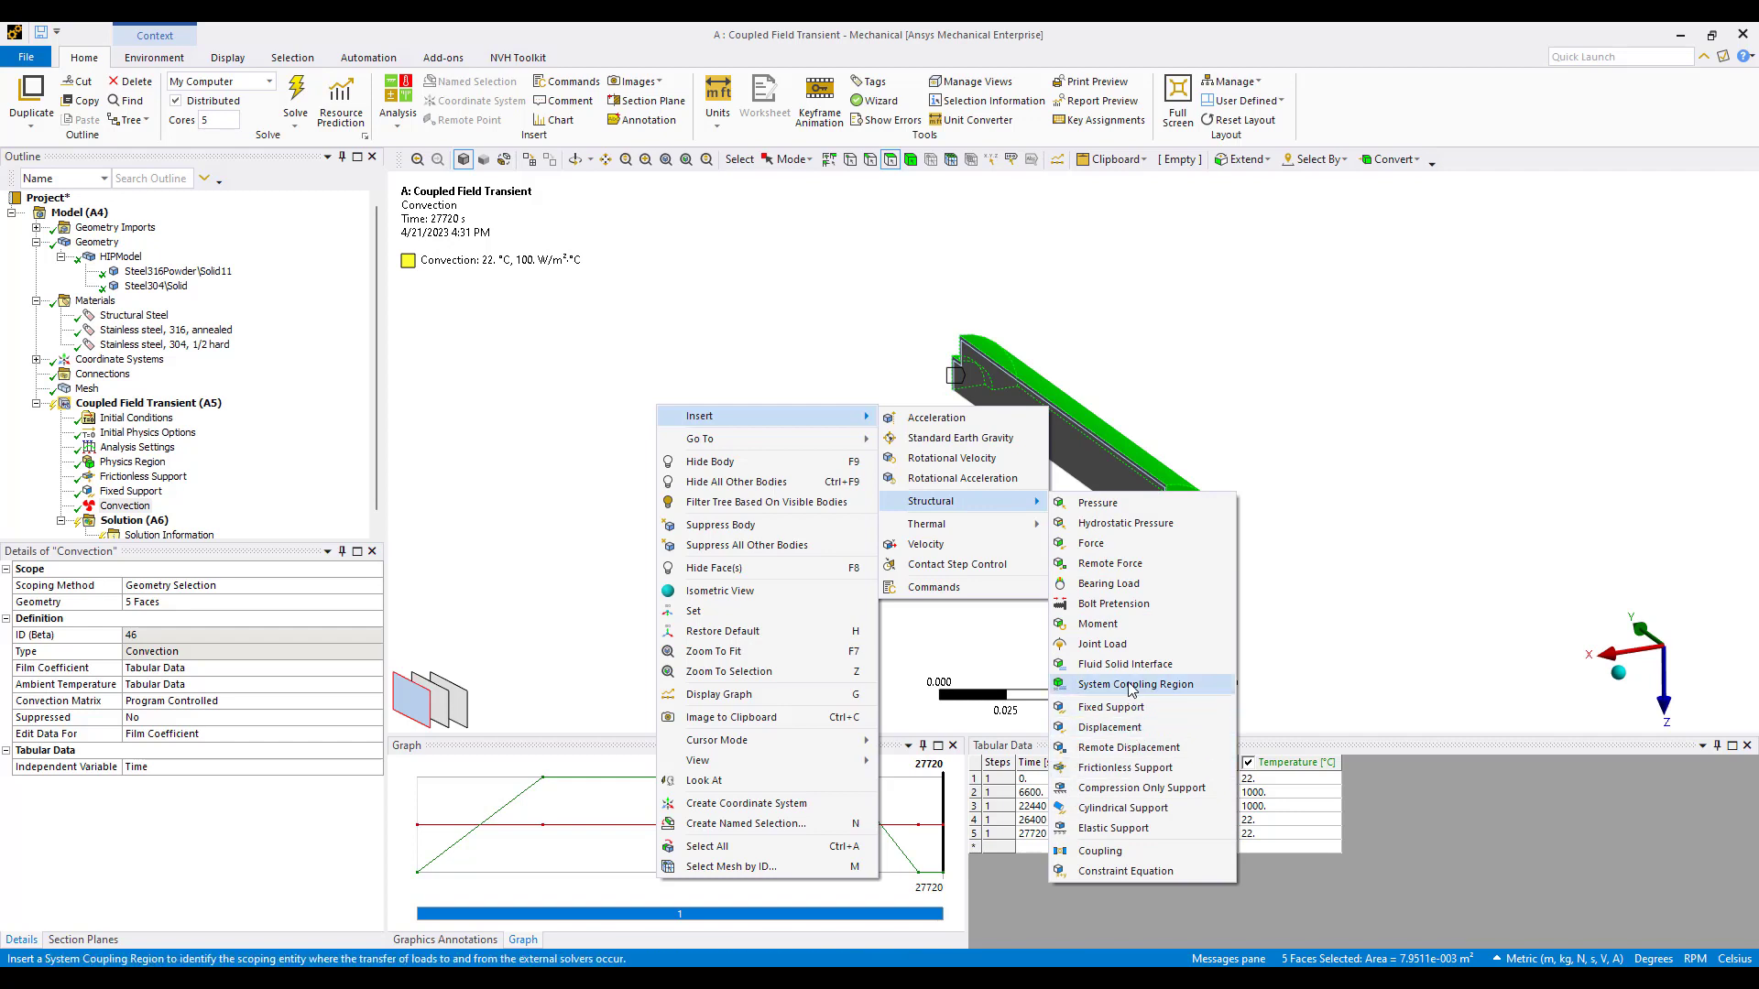
pyautogui.click(1099, 504)
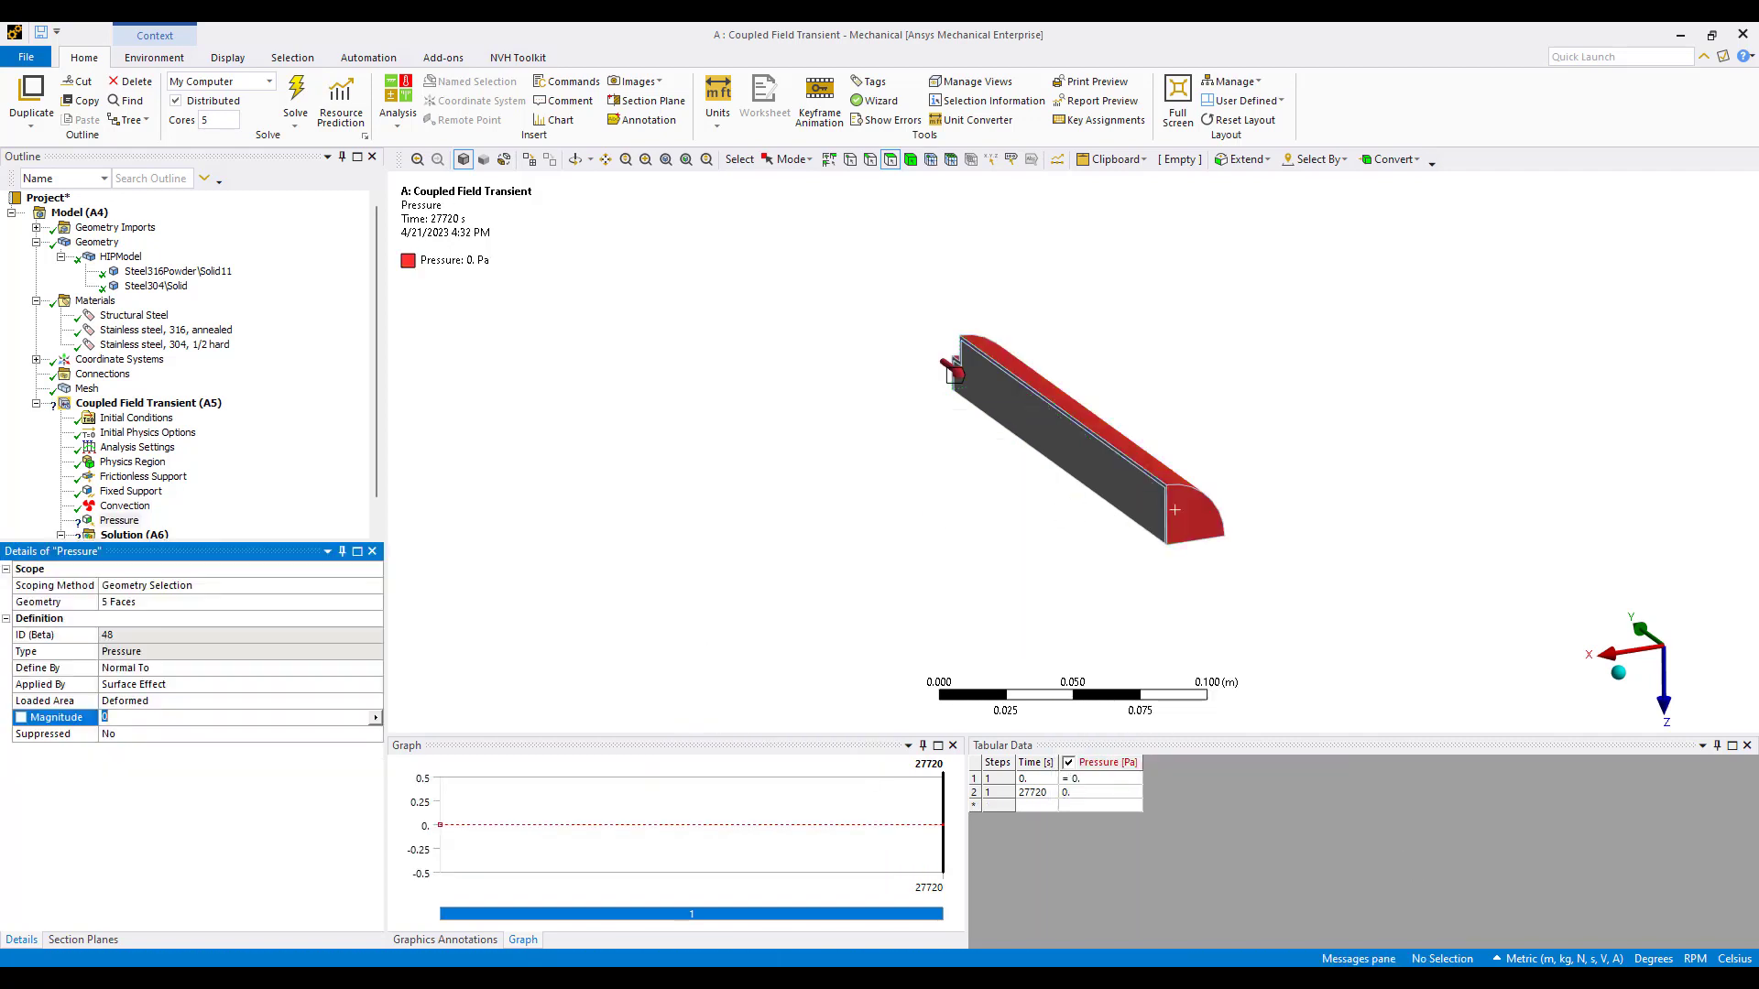
# Try to tabulate the pressure in Pa: 5 at 0 s, 105 at 6600 s and 22440 s, 5 at 26400 s and 27720 s
pyautogui.press('Return')
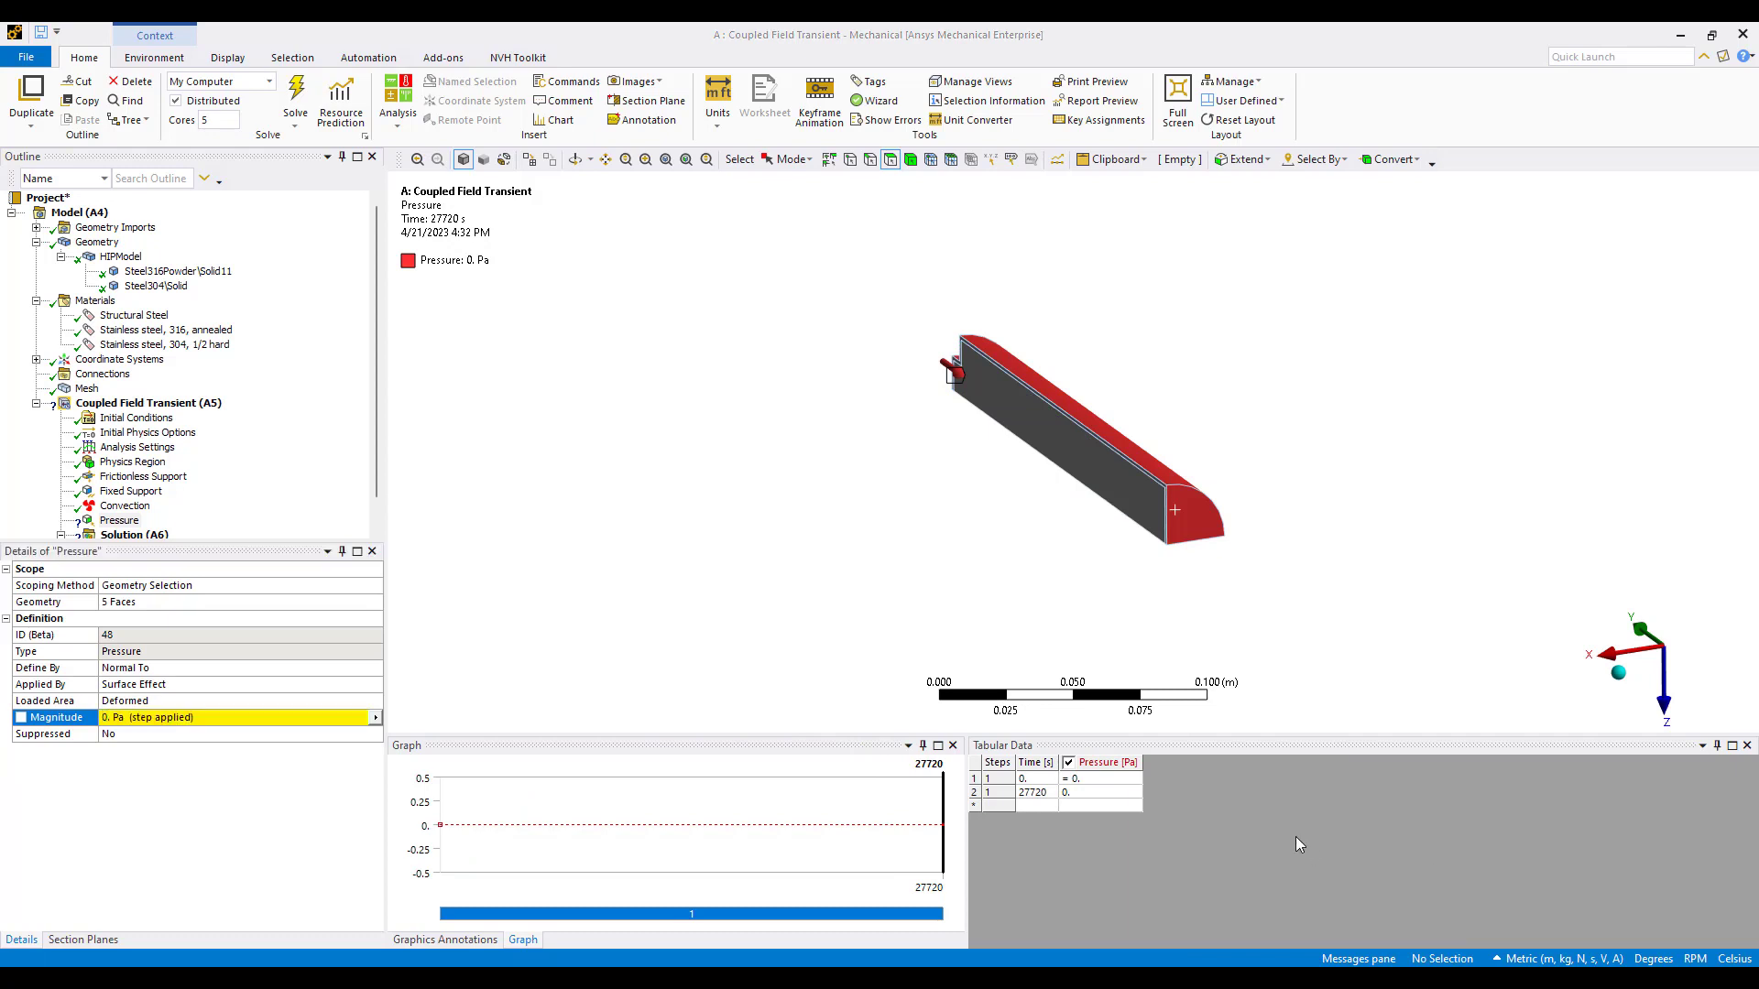
pyautogui.click(1043, 780)
pyautogui.write('0.\t5. 6600.\t105. 22440\t105. 26400\t5. 27720\t5.')
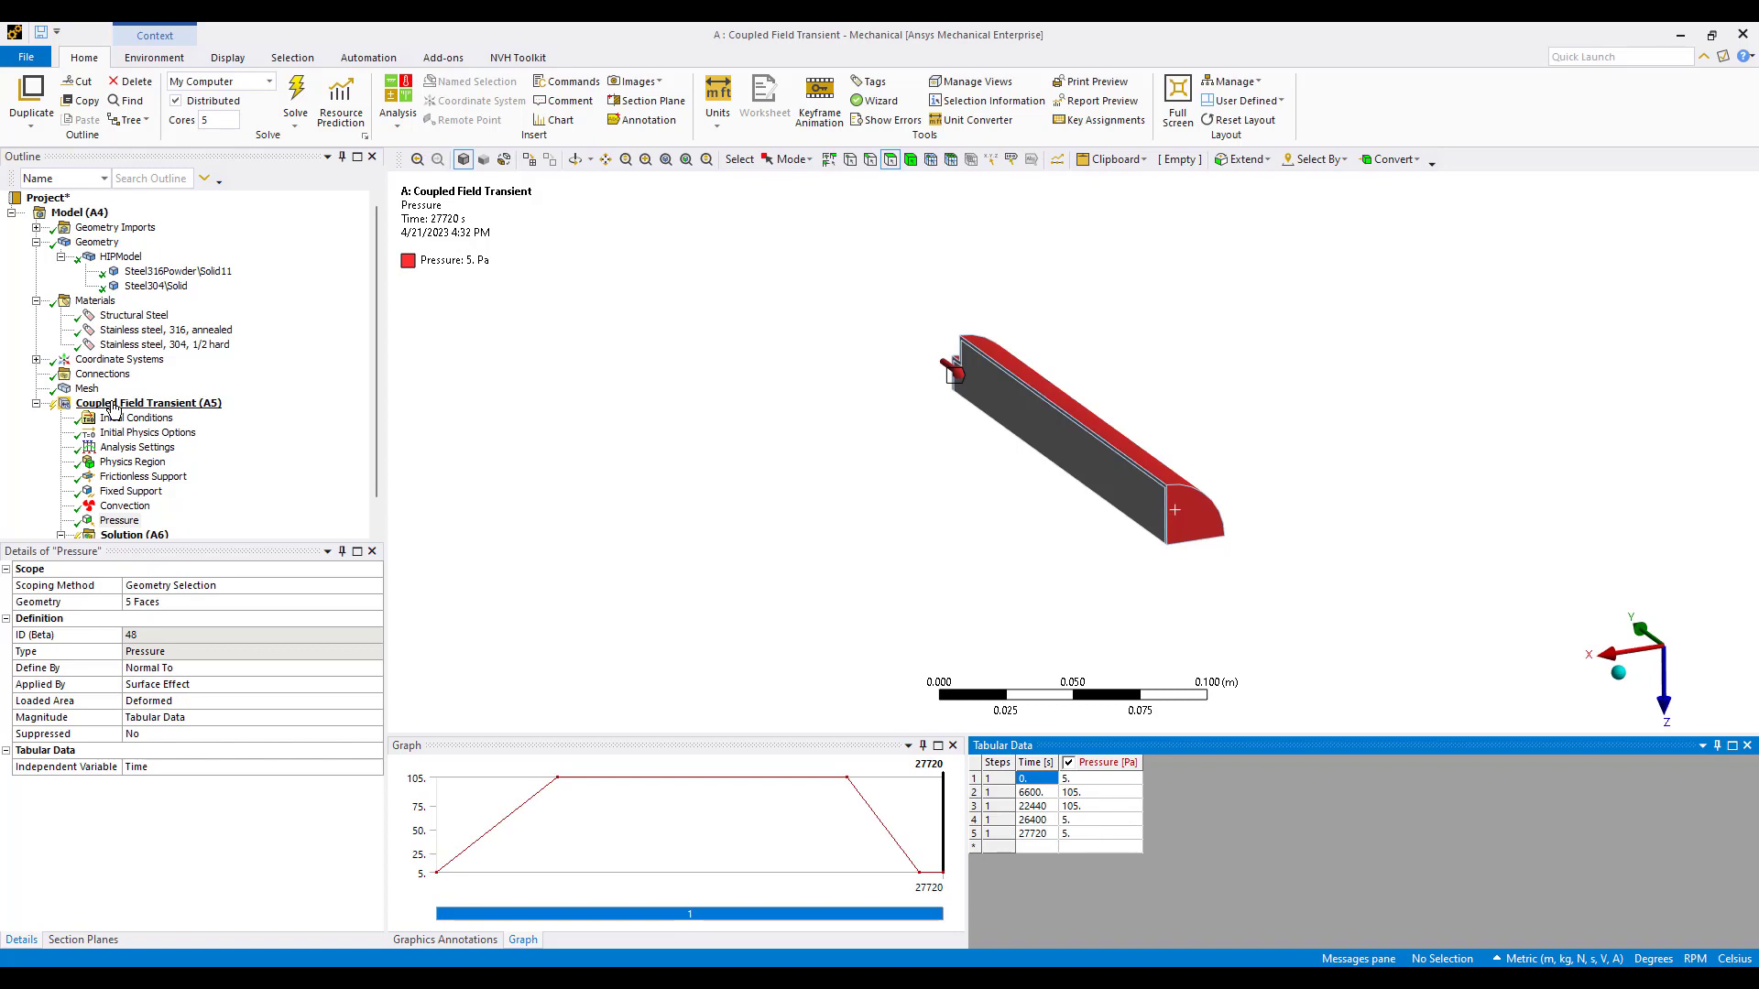
# Switch to Metric (mm, kg, N, s, mV, mA) and tabulate pressure: 5 MPa at 0 s, 105 MPa at 6600 s and 22440 s, 5 MPa at 26400 s and 27720 s
pyautogui.click(718, 114)
pyautogui.click(768, 202)
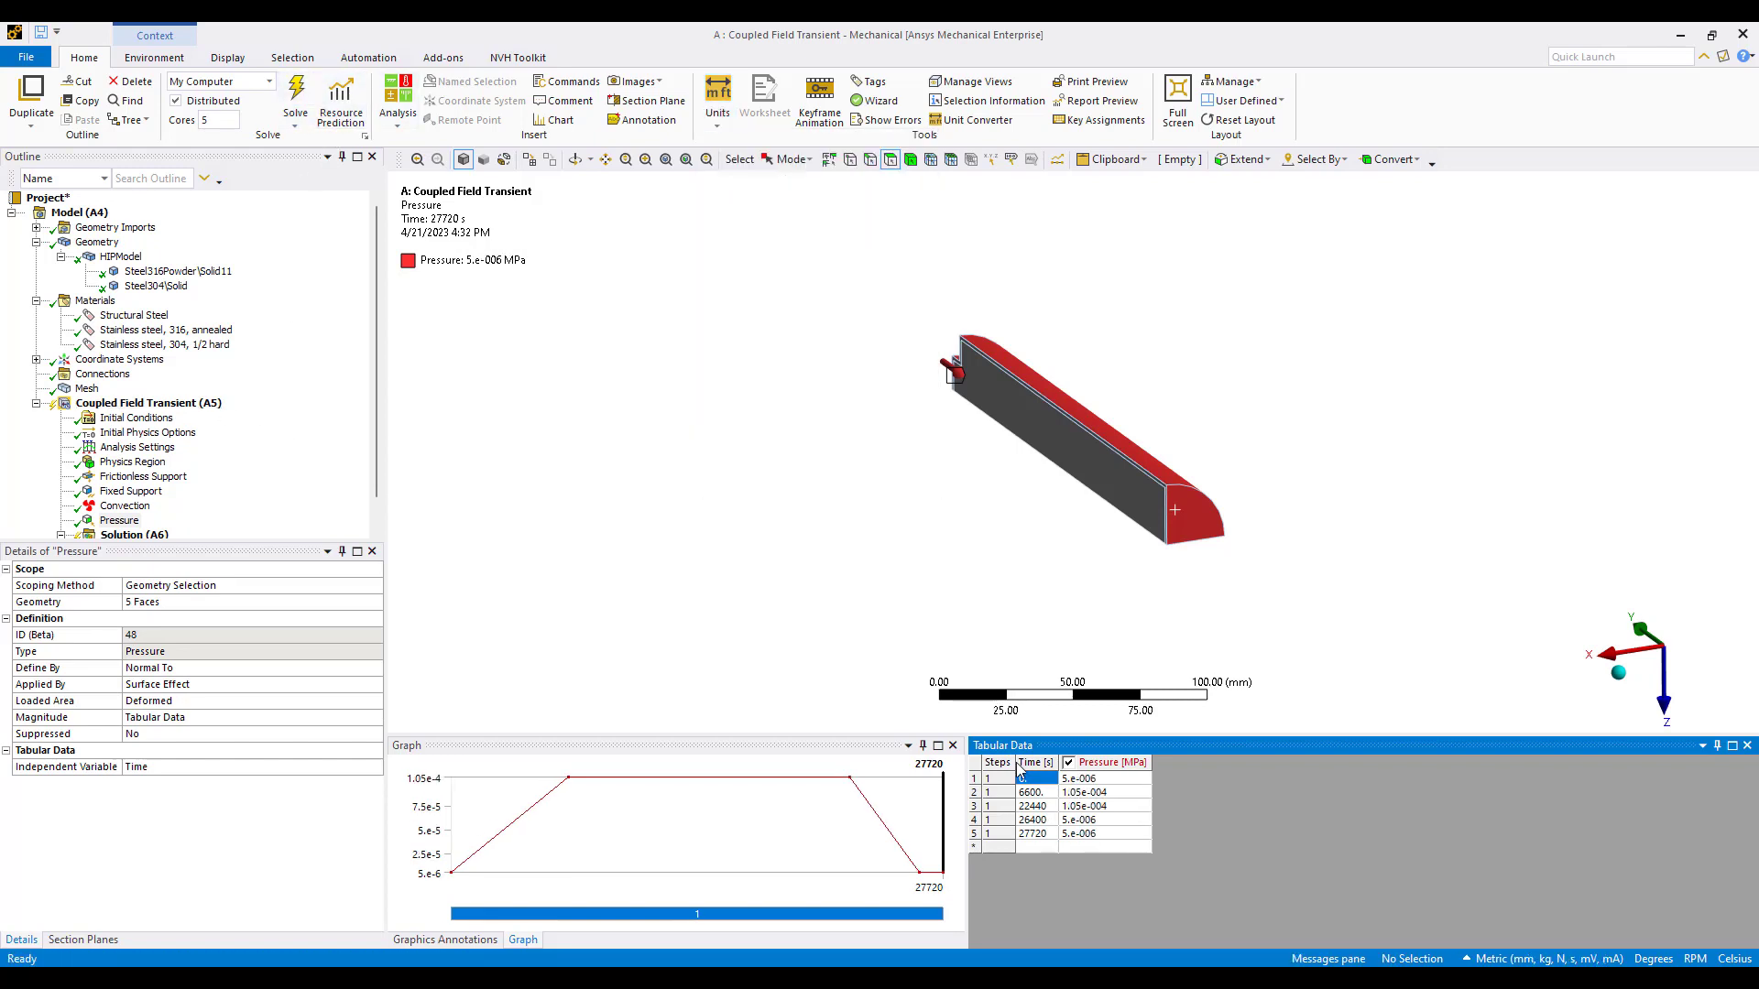
pyautogui.click(1081, 848)
pyautogui.click(1035, 780)
pyautogui.click(864, 630)
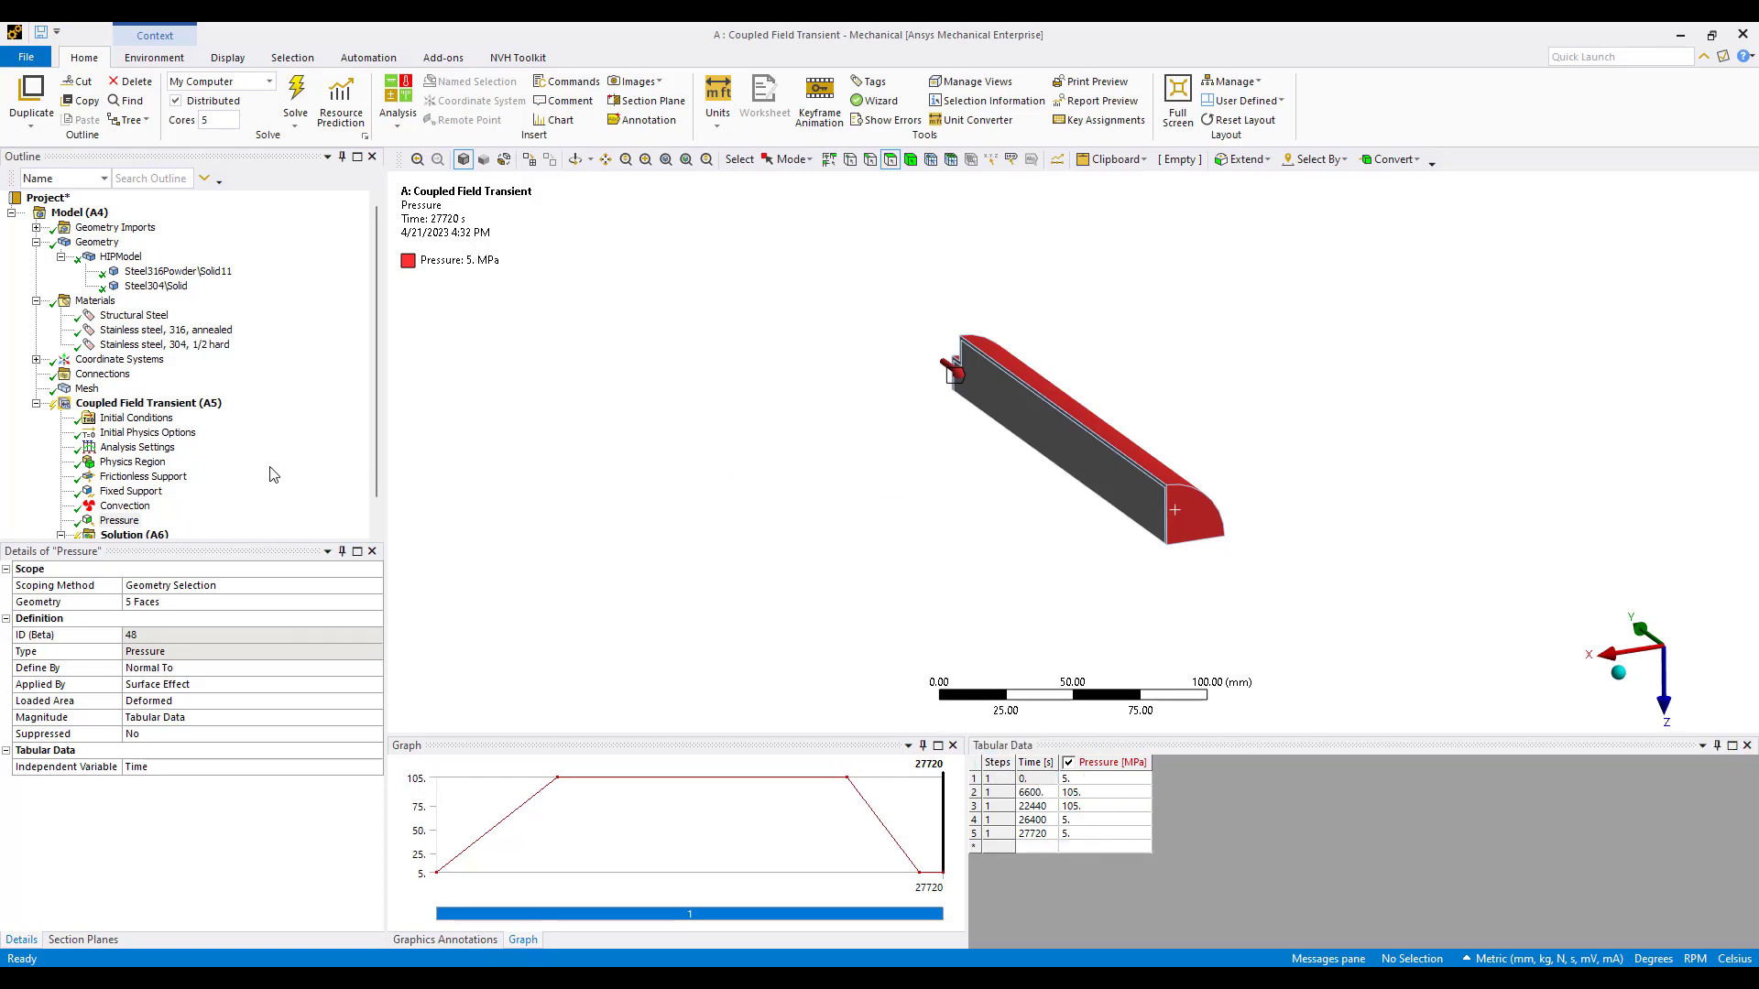
# Review the analysis loads and supports, Initial Conditions, Initial Physics Options and Analysis Settings of the Coupled Field Transient setup
pyautogui.click(148, 404)
pyautogui.scroll(-1, 220, 490)
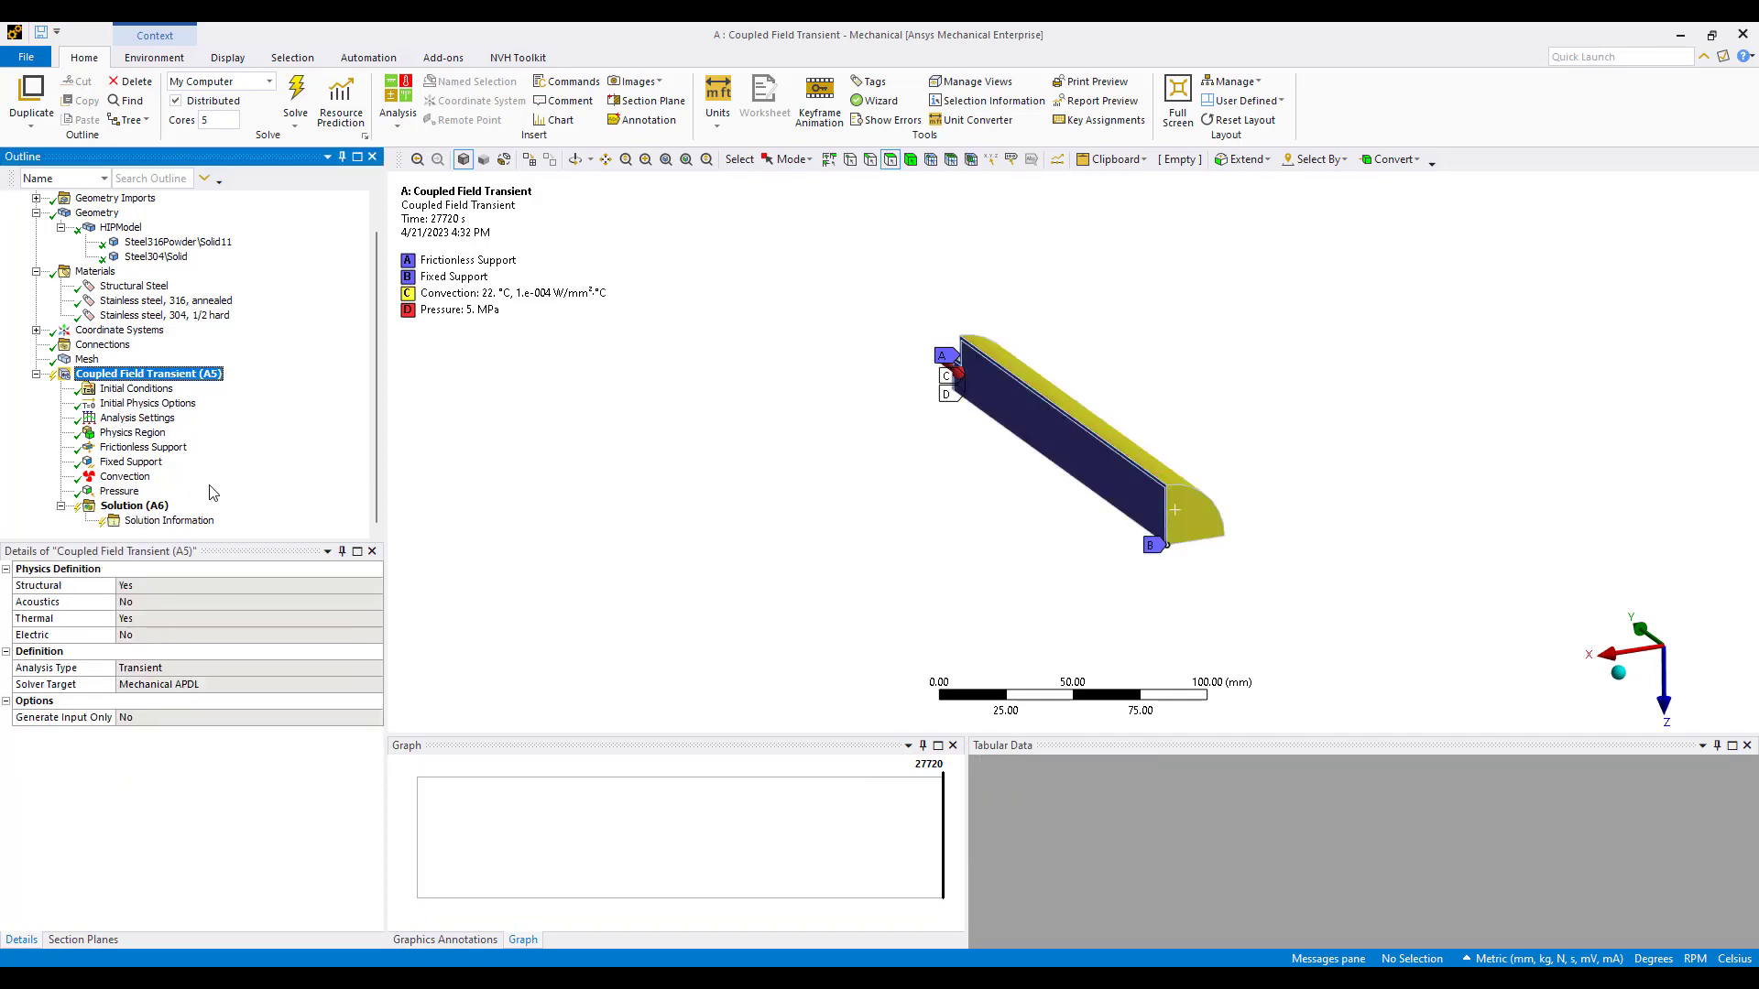
pyautogui.click(134, 505)
pyautogui.click(137, 403)
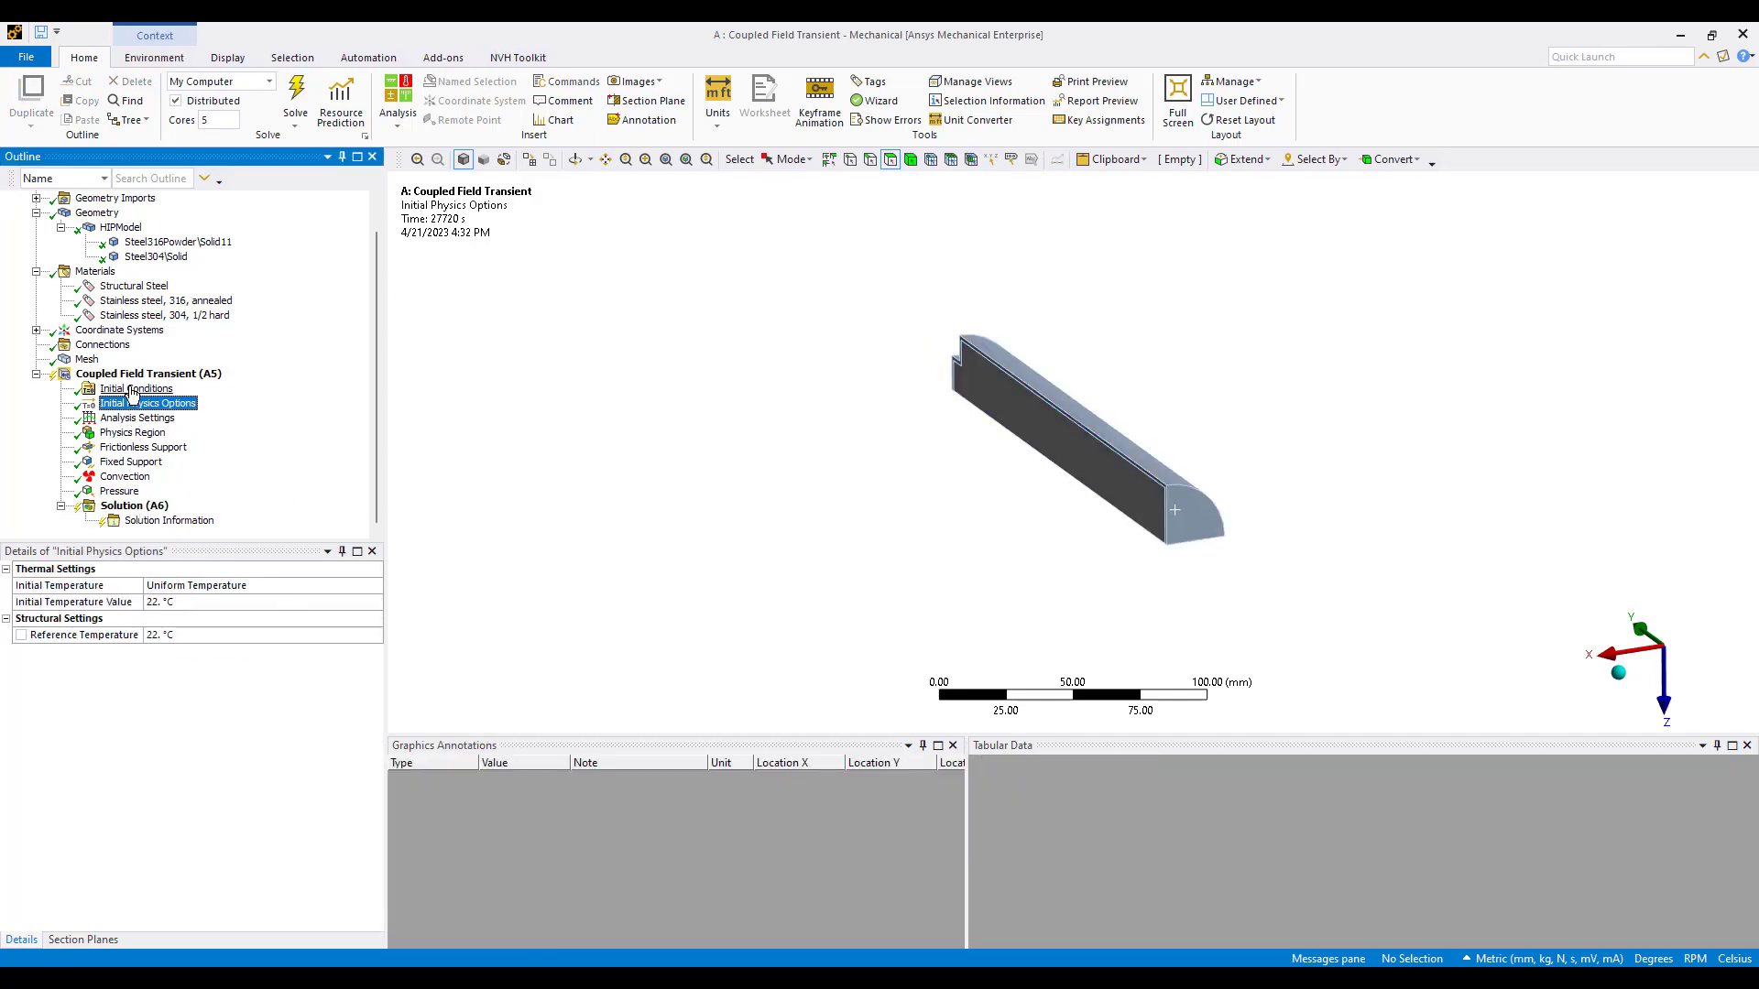
pyautogui.click(131, 389)
pyautogui.click(138, 418)
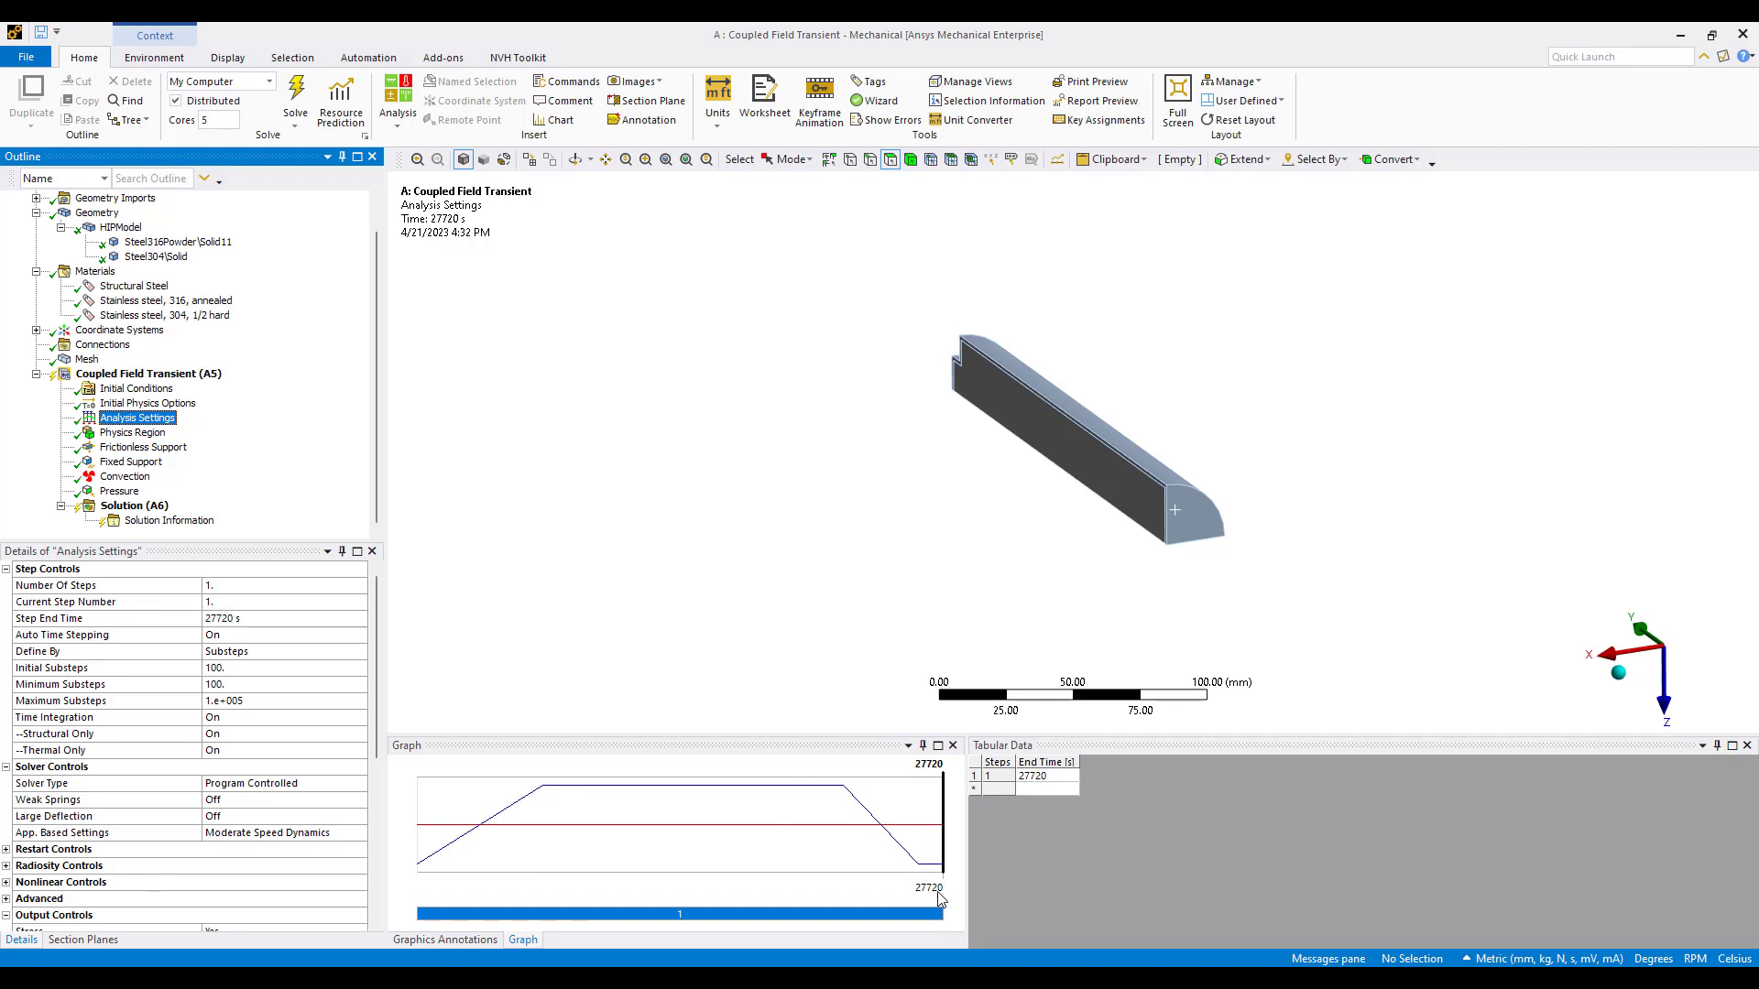
pyautogui.click(127, 403)
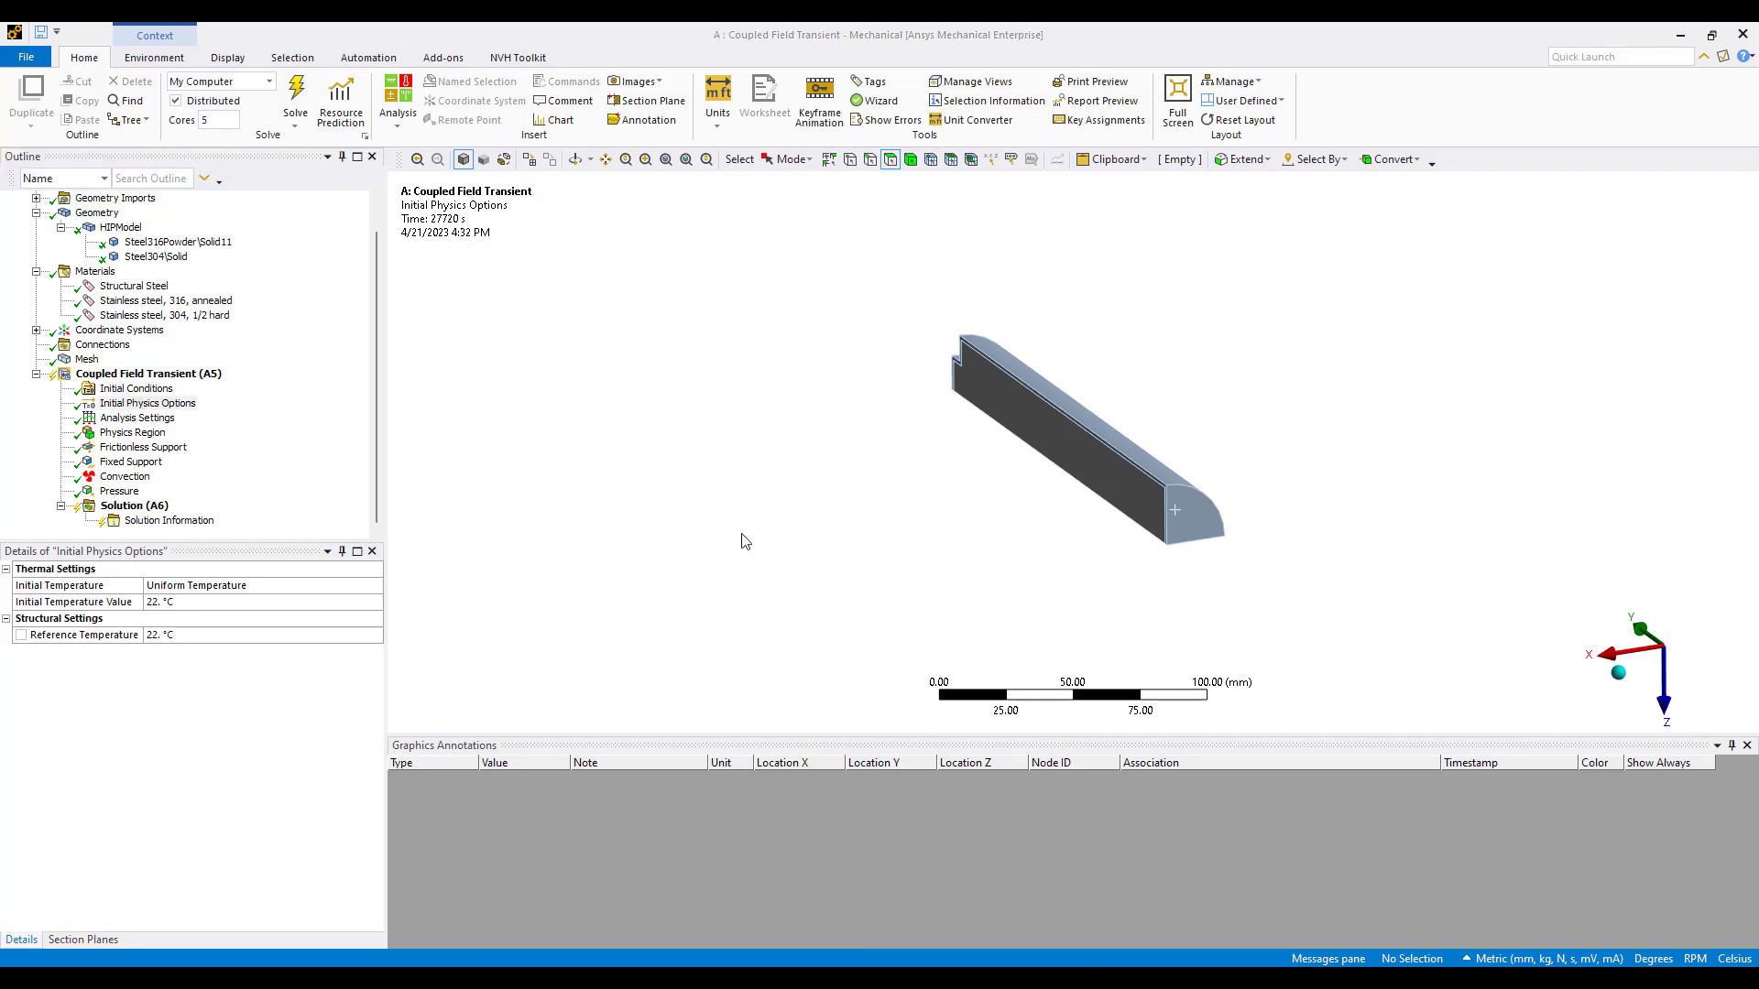
# Switch to Workbench and examine the Gurson model properties and additional data options of Stainless steel, 316, annealed in Engineering Data
pyautogui.click(1145, 884)
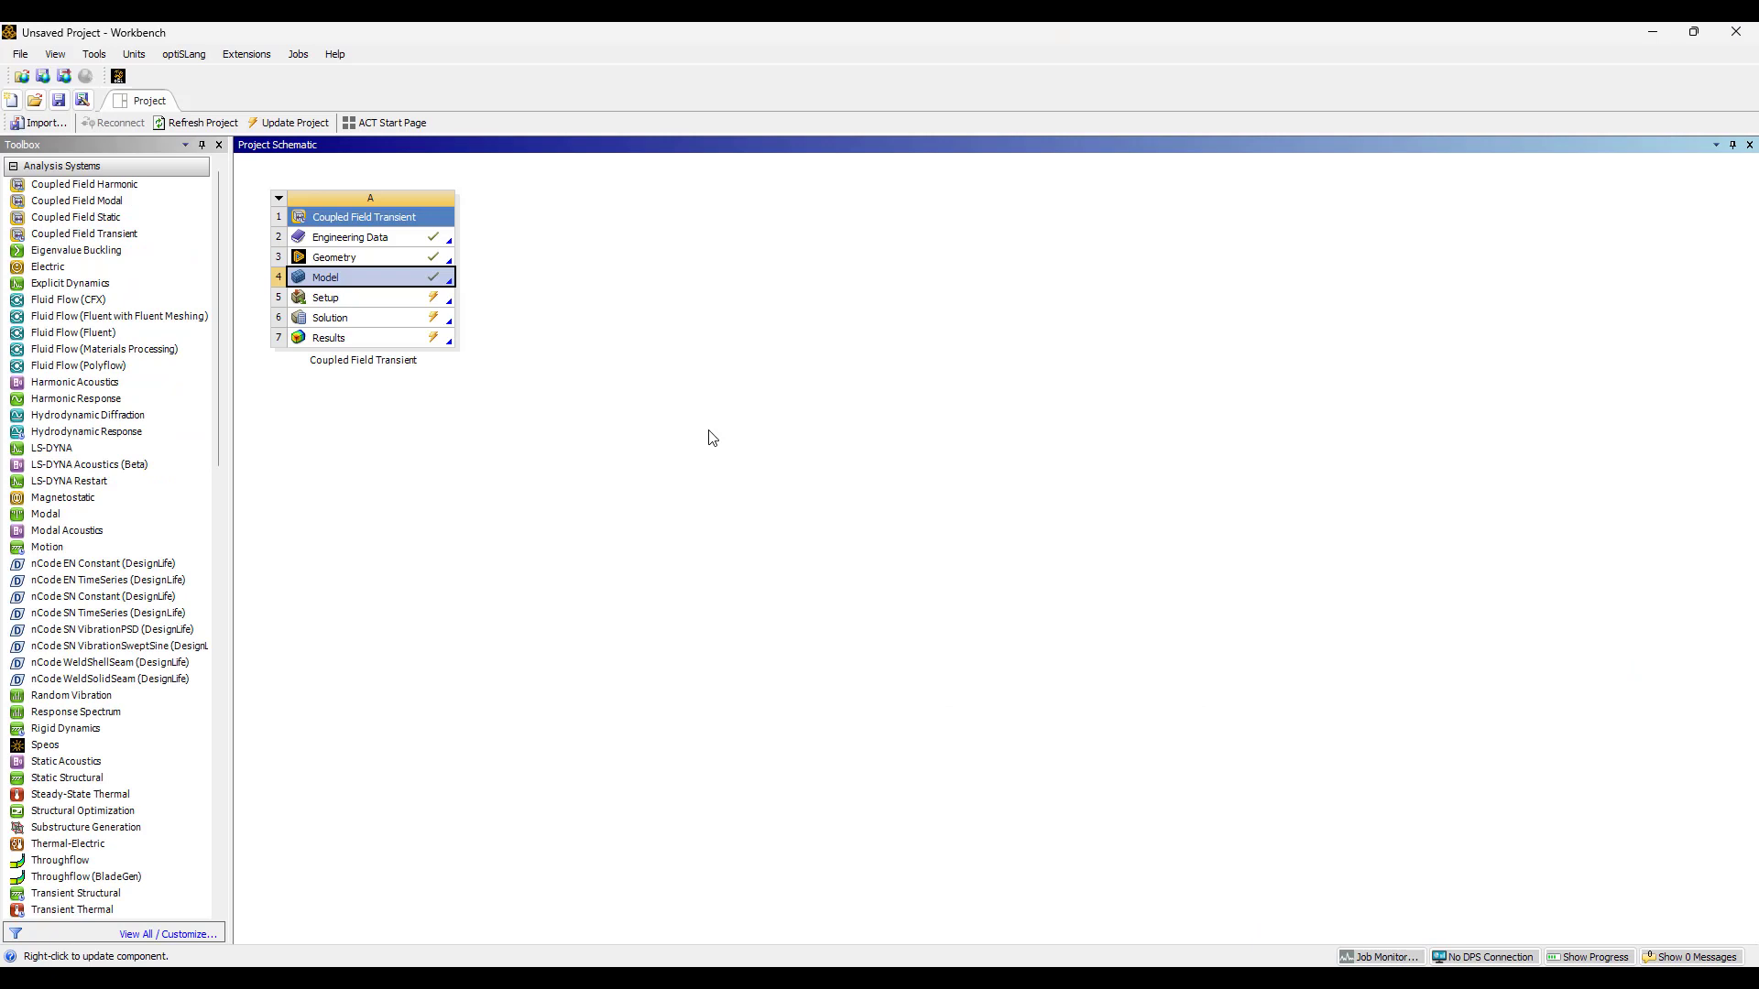
pyautogui.click(394, 240)
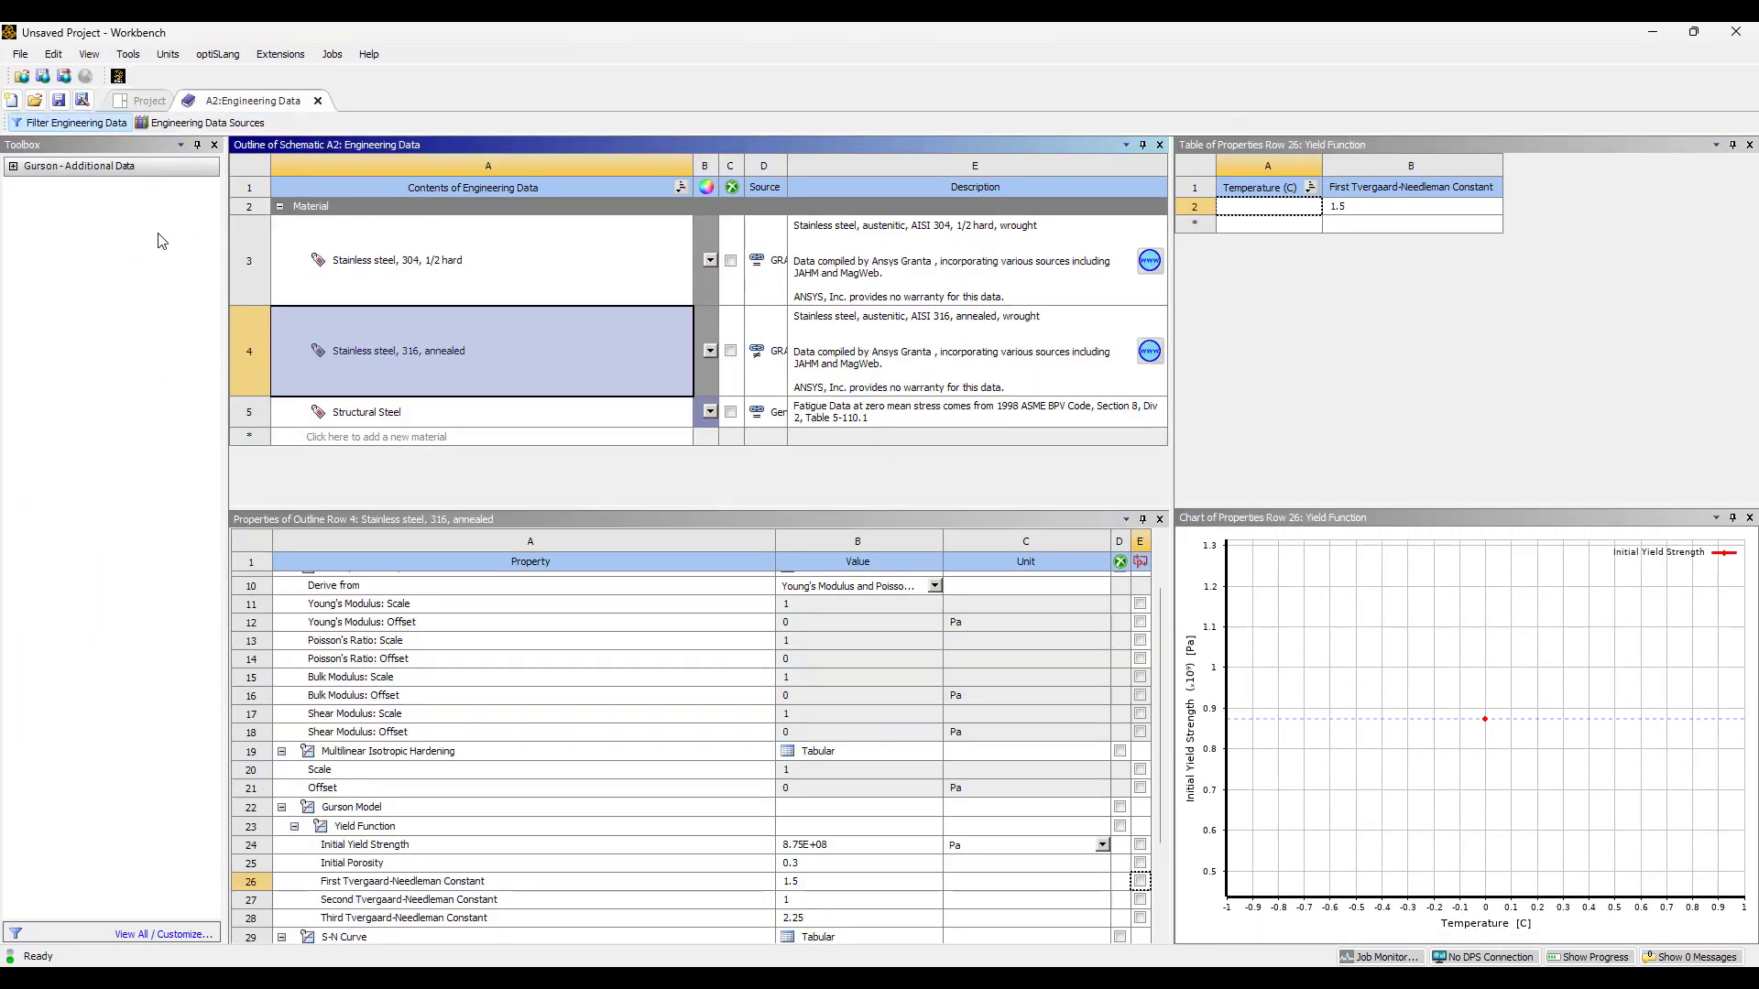
pyautogui.click(12, 166)
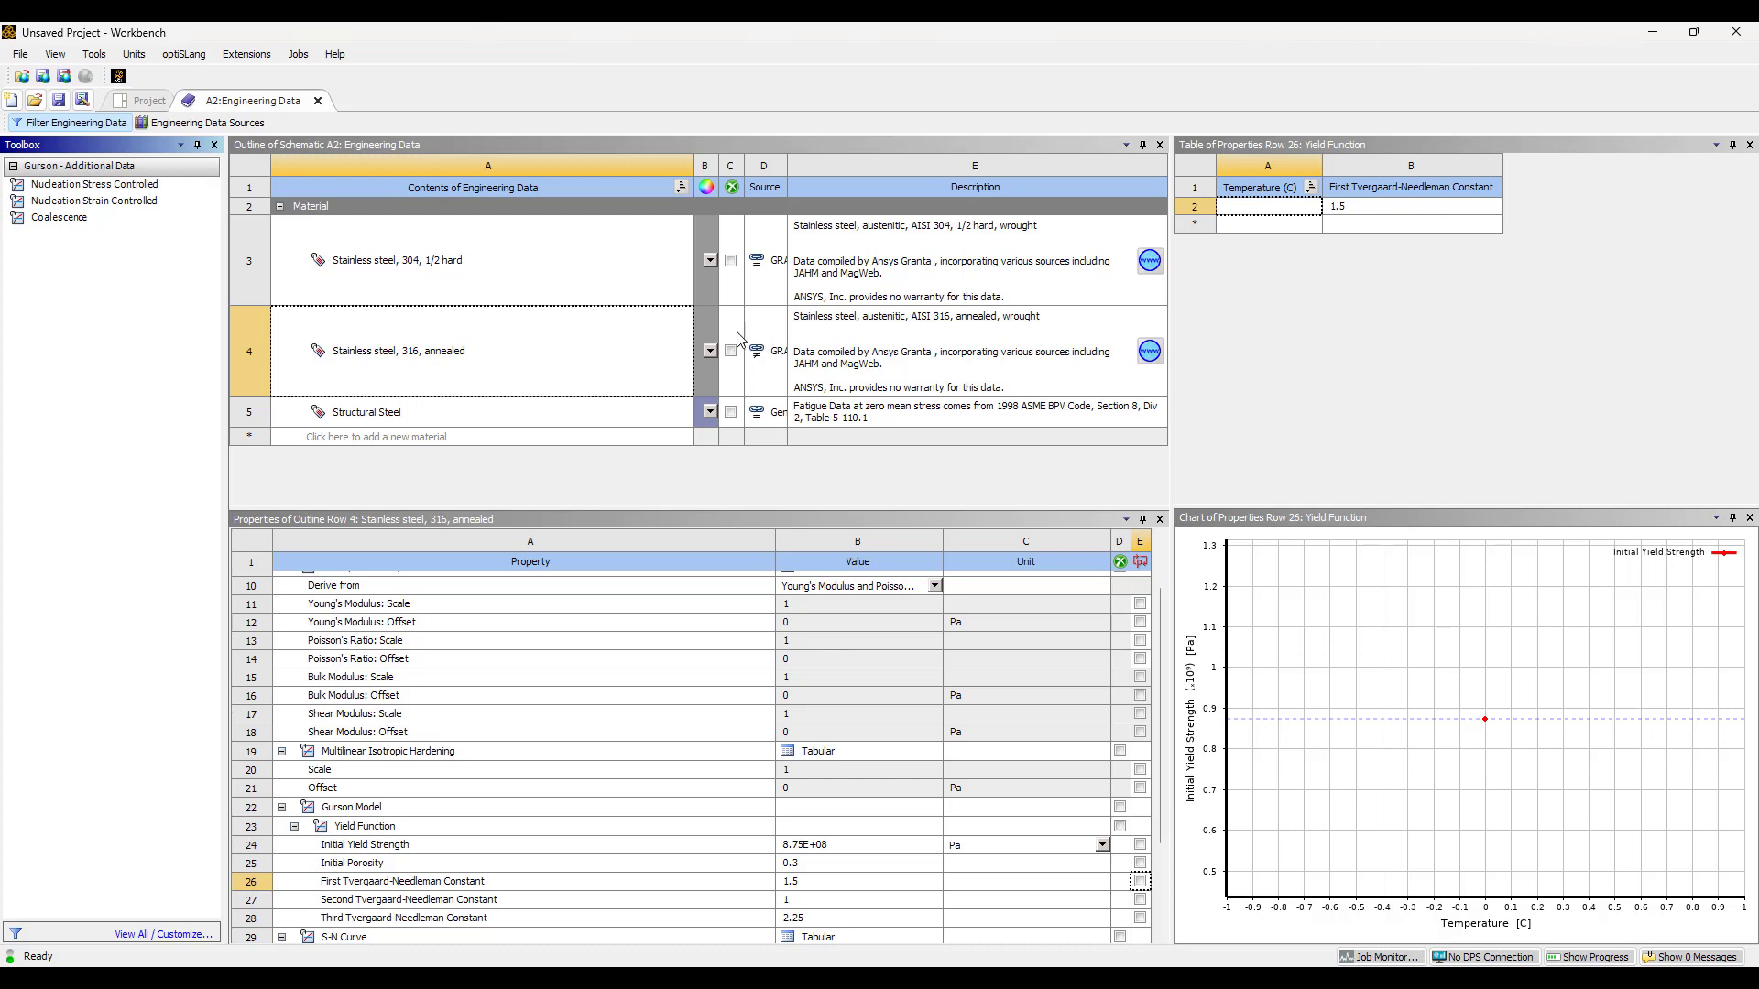
pyautogui.scroll(-3, 637, 818)
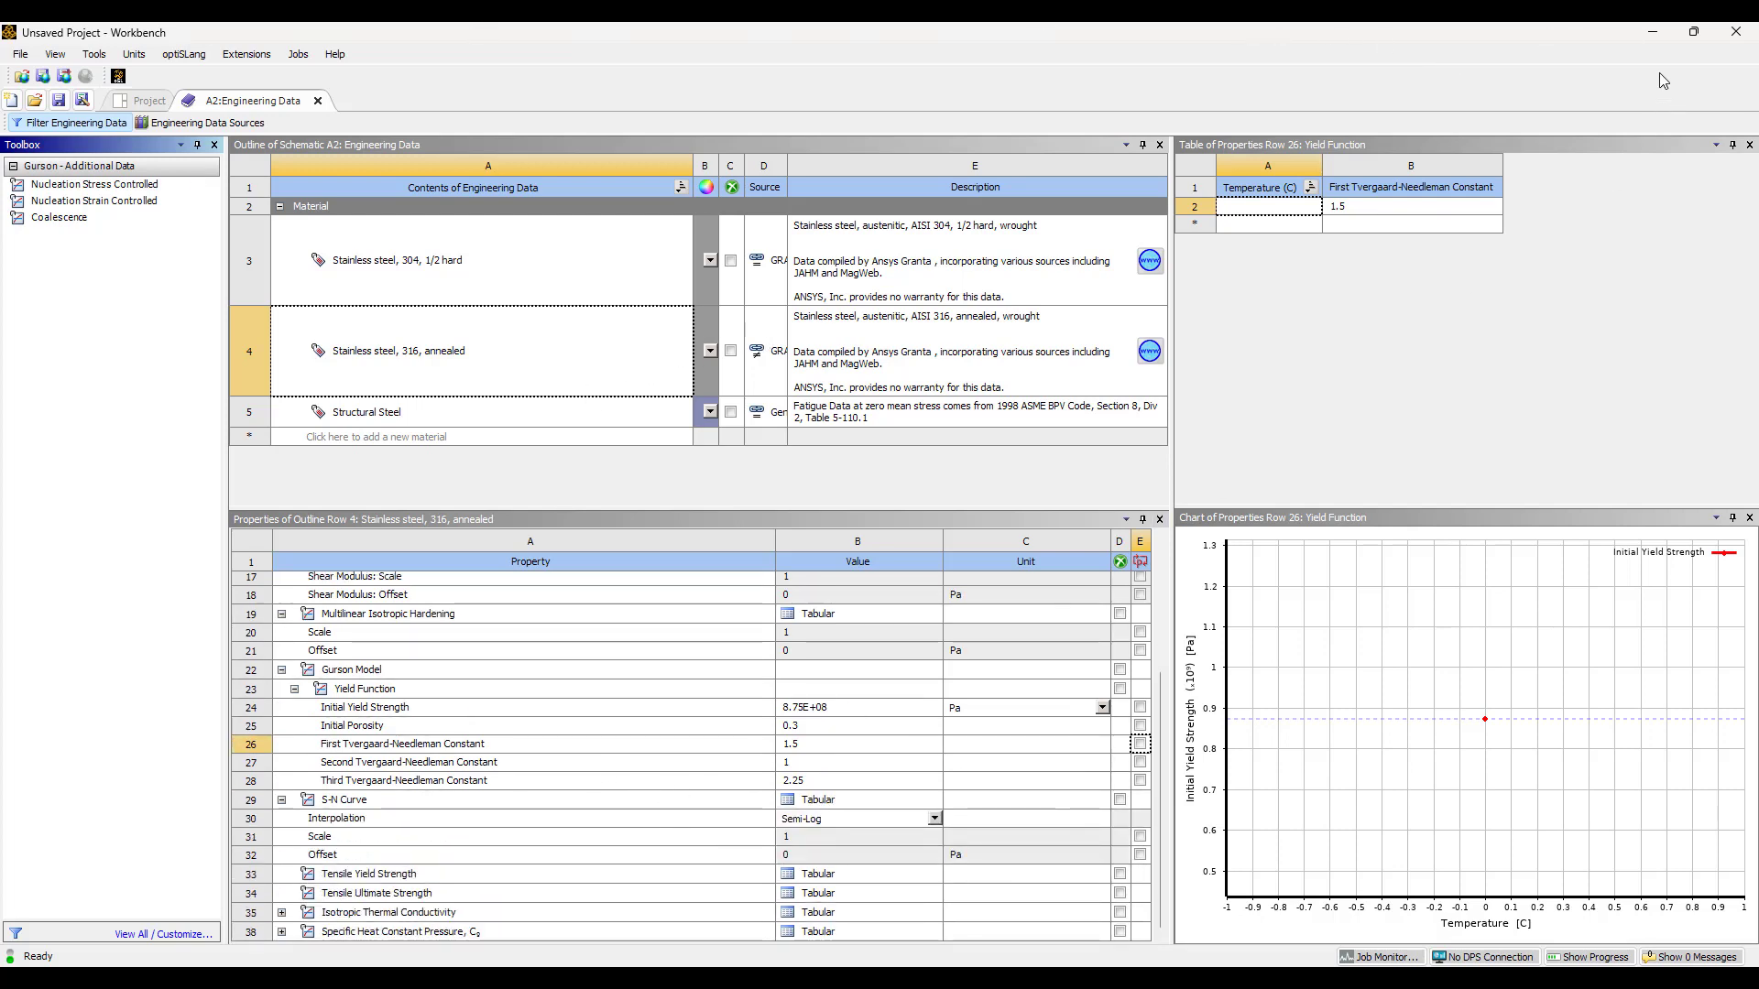
pyautogui.click(1657, 34)
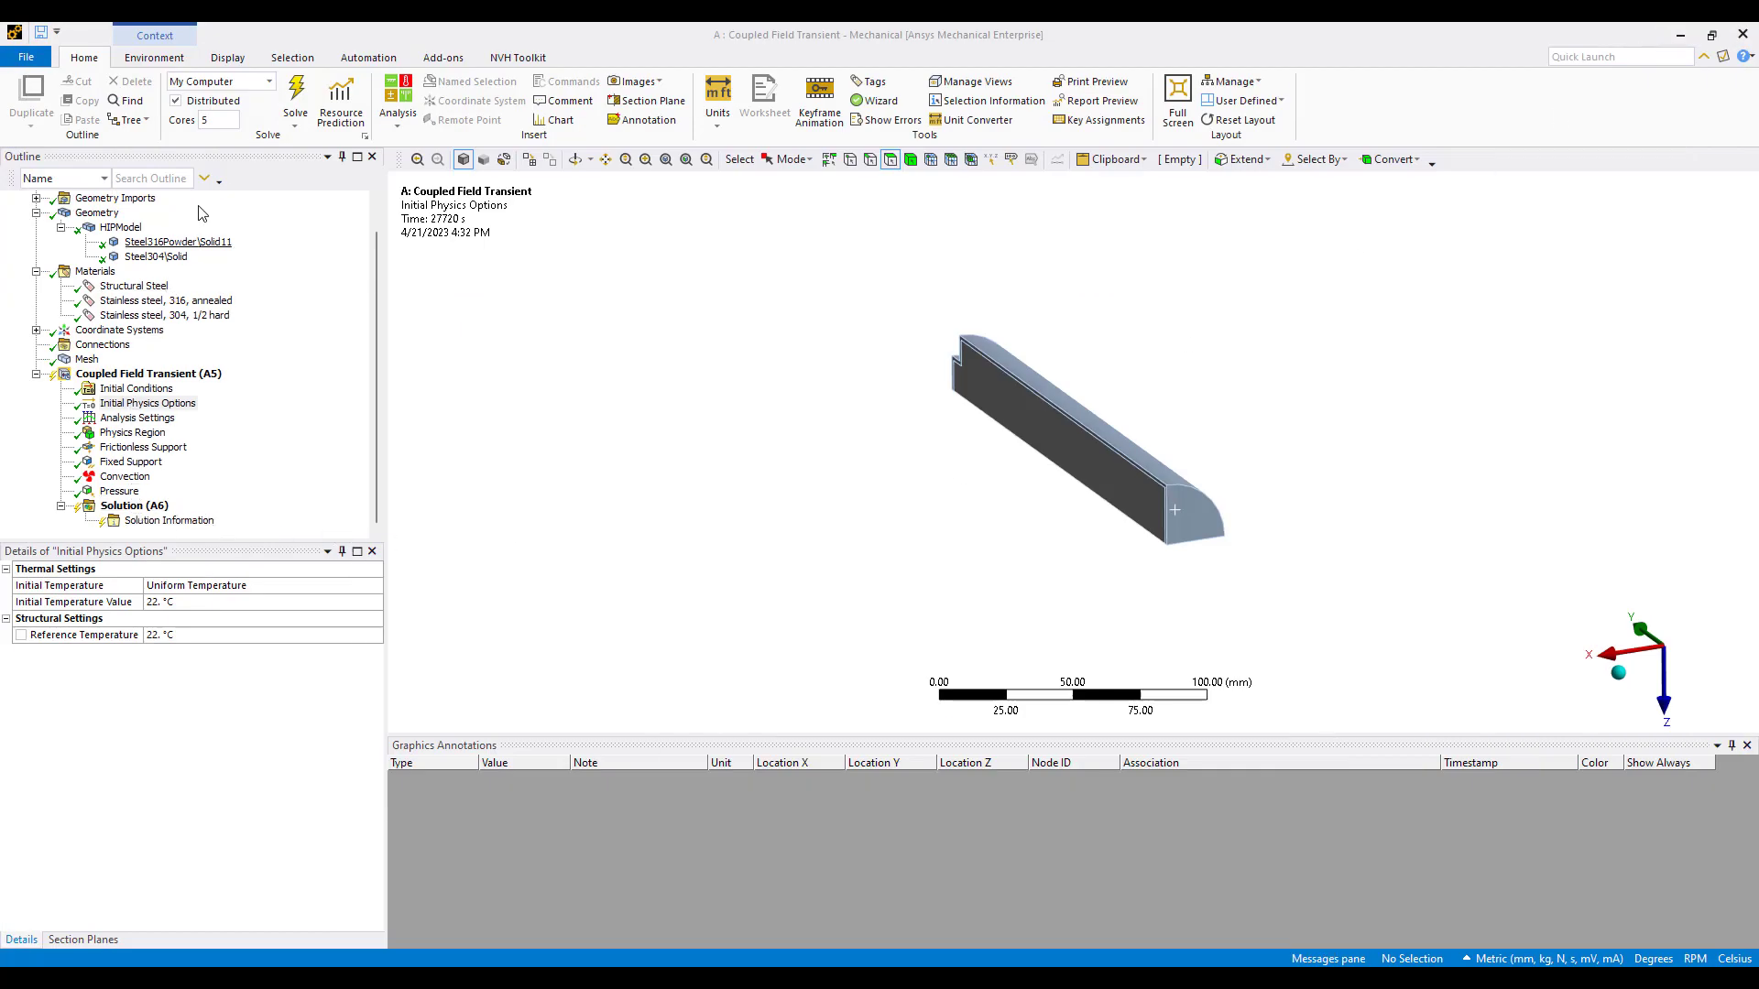
# Solve the coupled field transient analysis and set the Solution Information output to Force Convergence
pyautogui.click(295, 99)
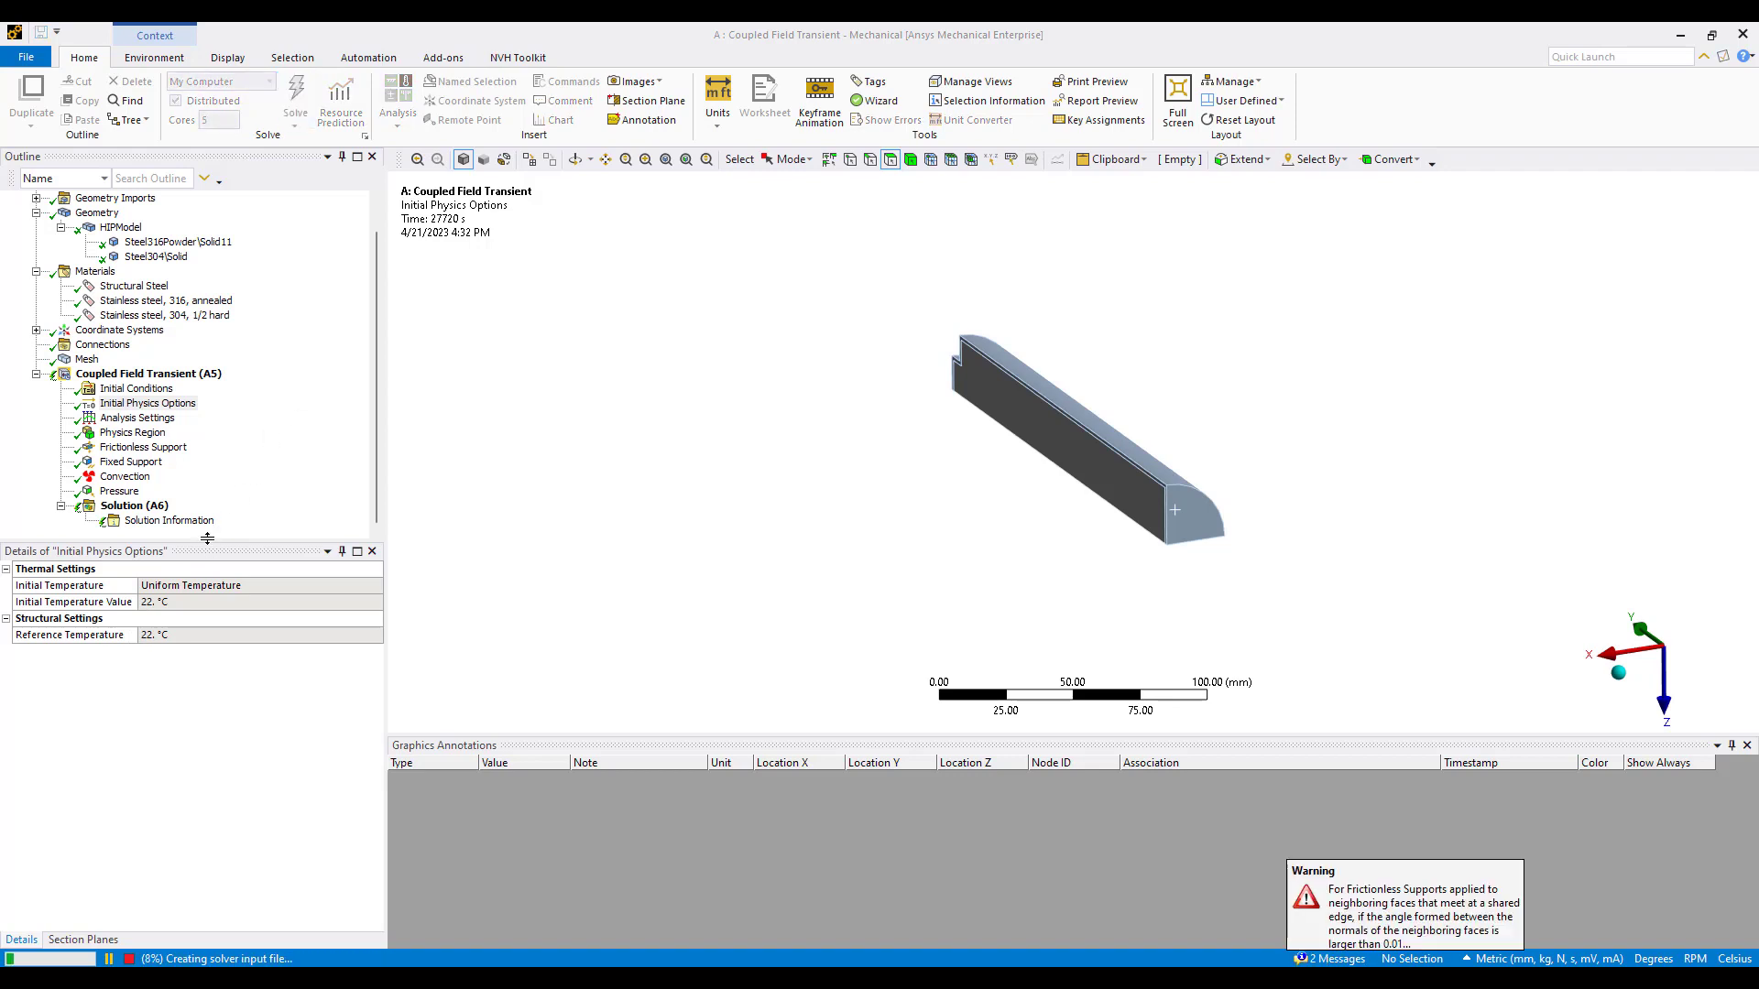
pyautogui.click(154, 522)
pyautogui.click(377, 586)
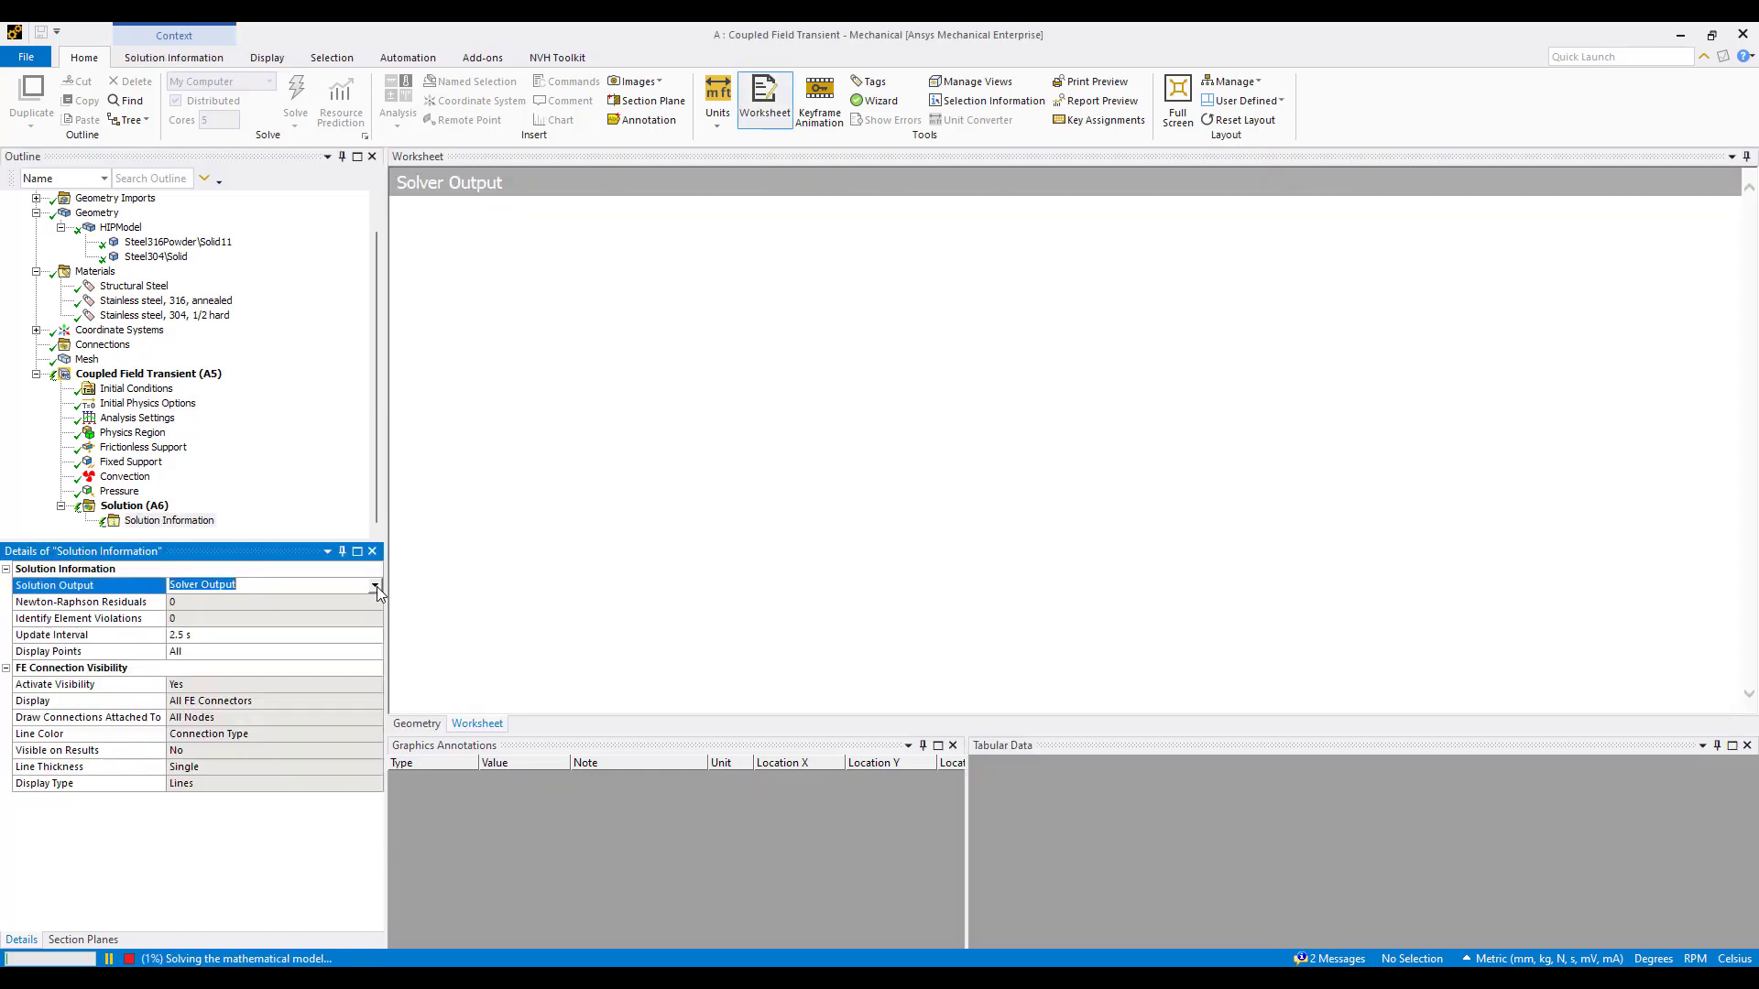
pyautogui.click(375, 587)
pyautogui.click(311, 607)
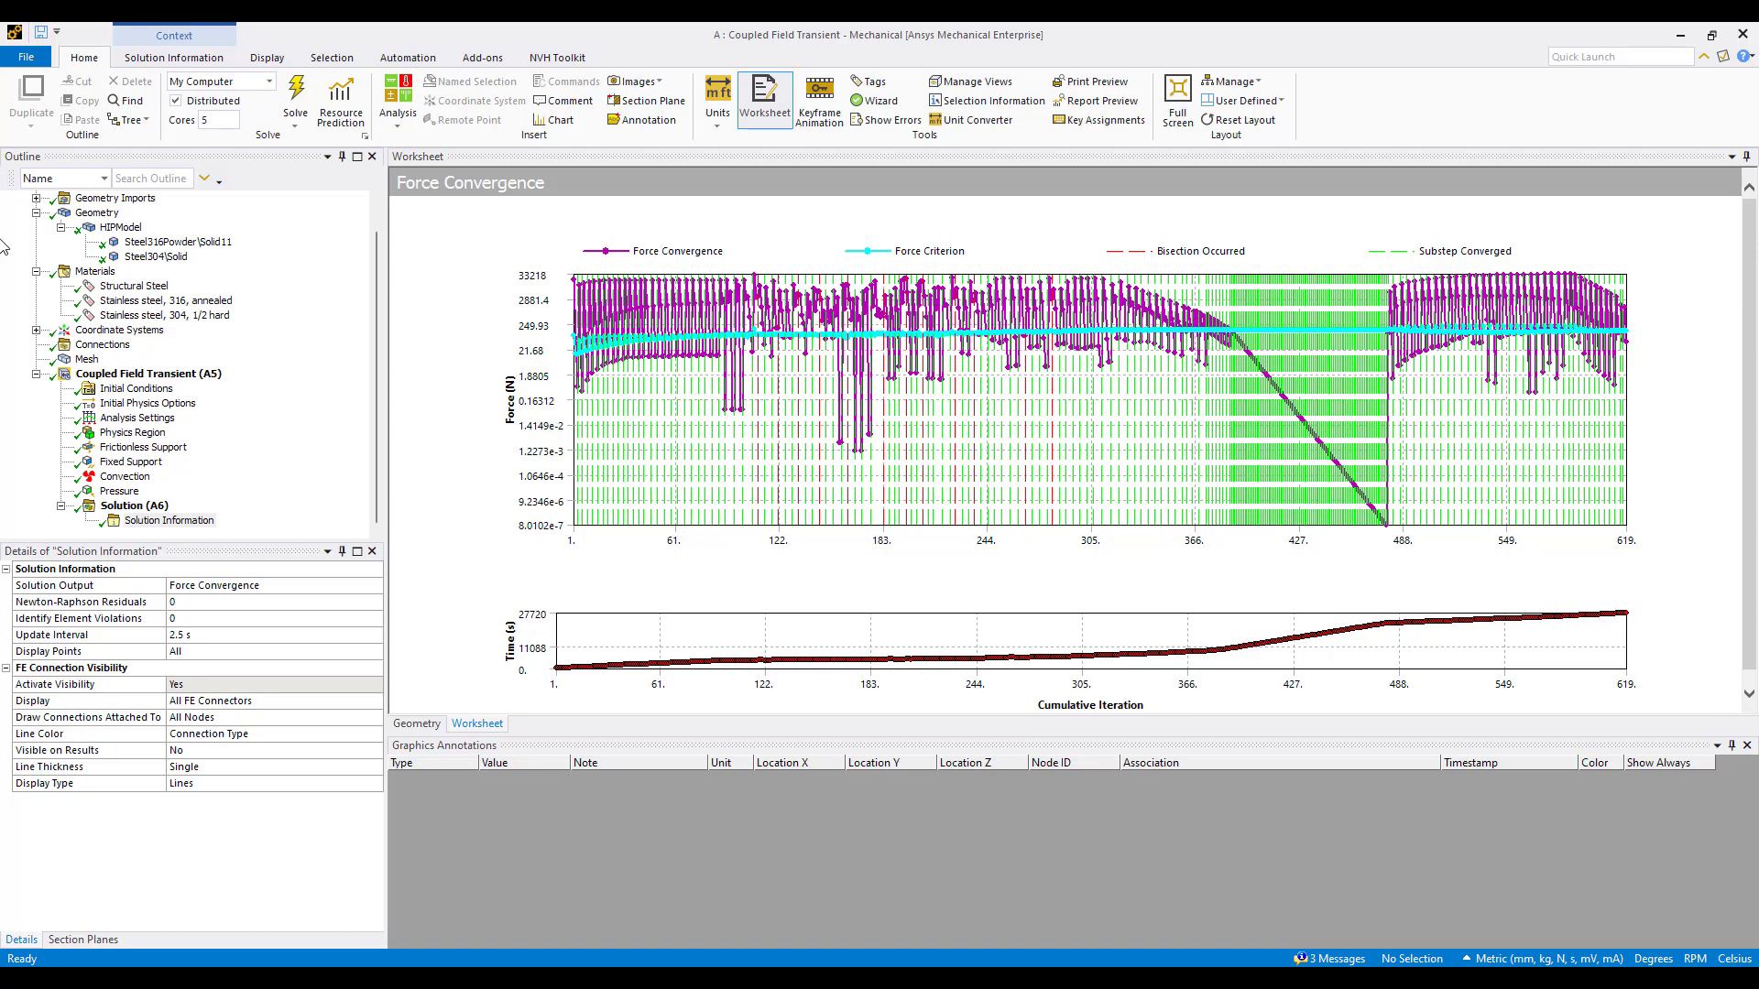
# Add a Total Deformation result for all bodies to the solution and evaluate it
pyautogui.click(133, 507)
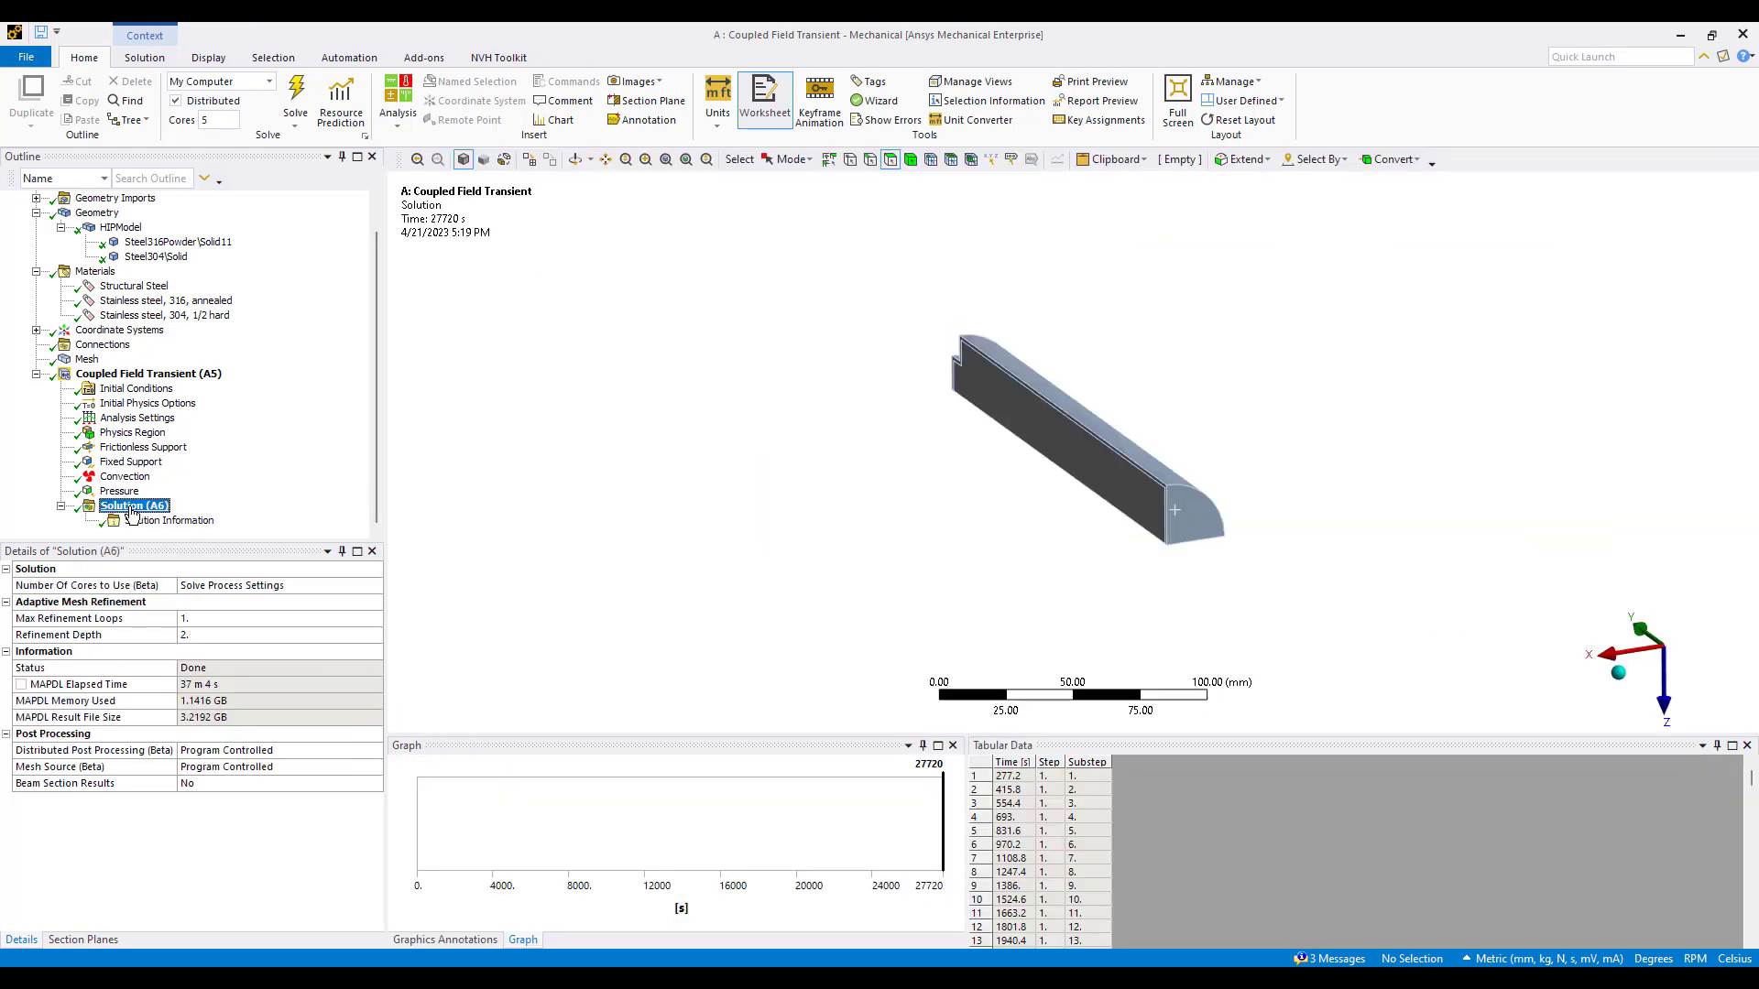
pyautogui.rightClick(133, 511)
pyautogui.moveTo(226, 518)
pyautogui.moveTo(444, 530)
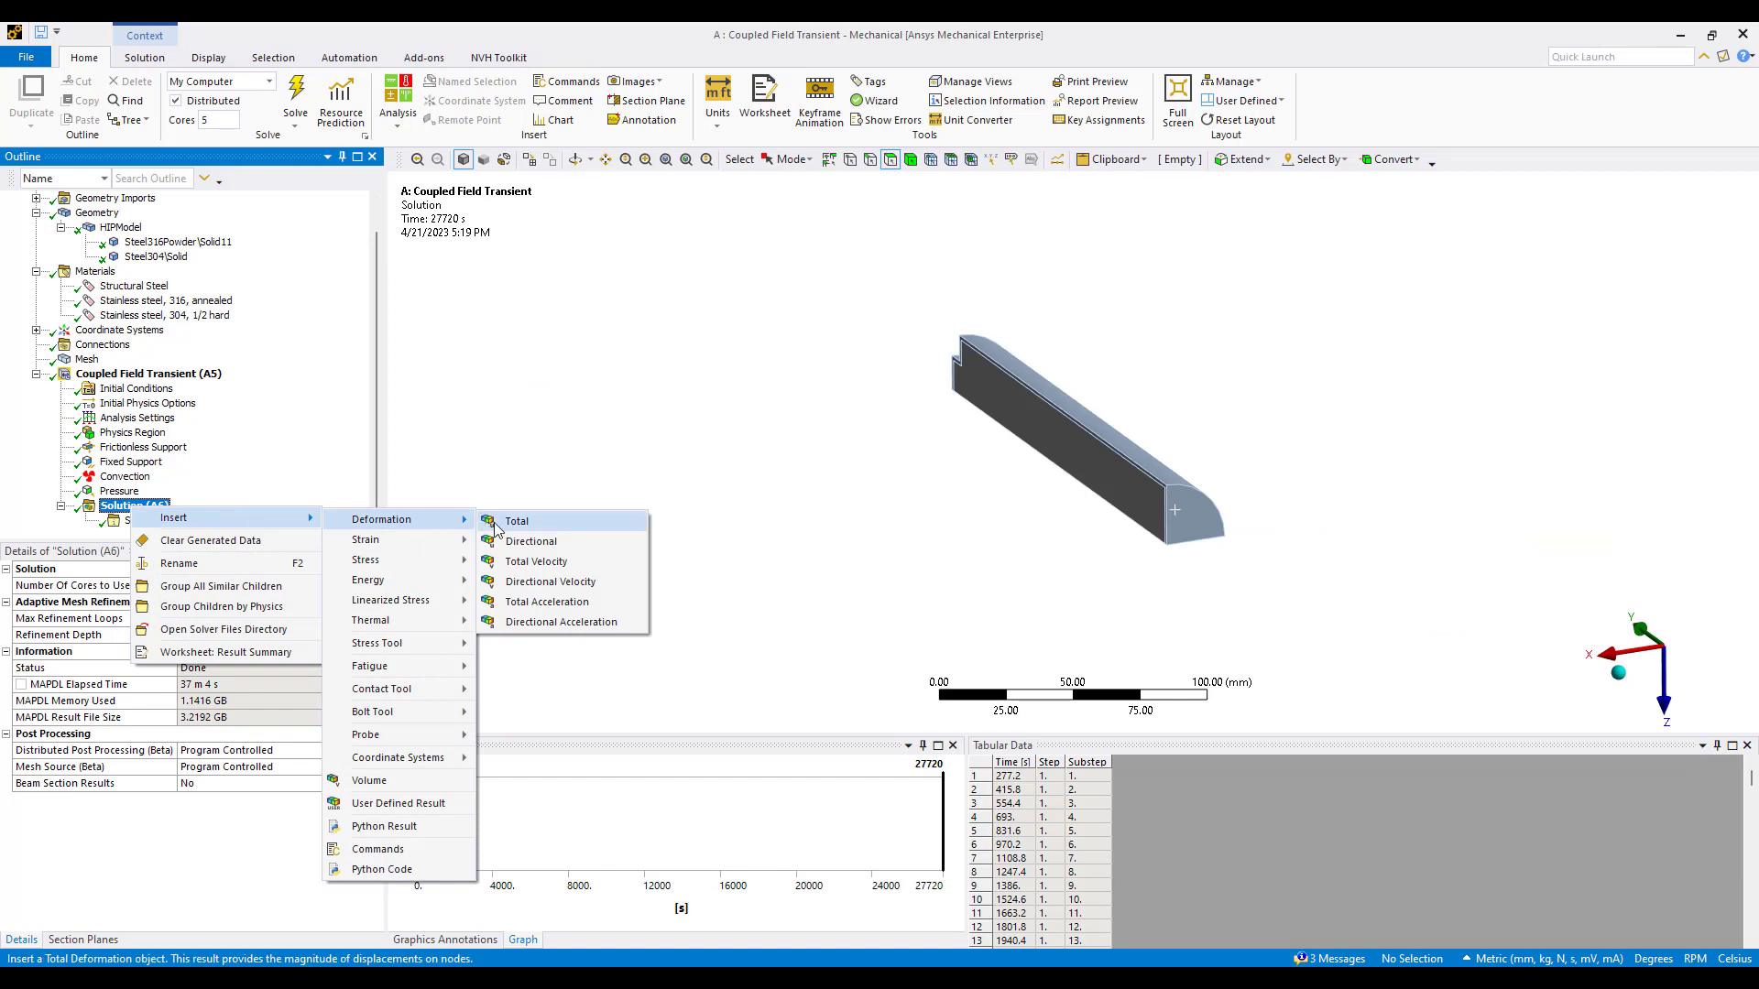
pyautogui.click(516, 521)
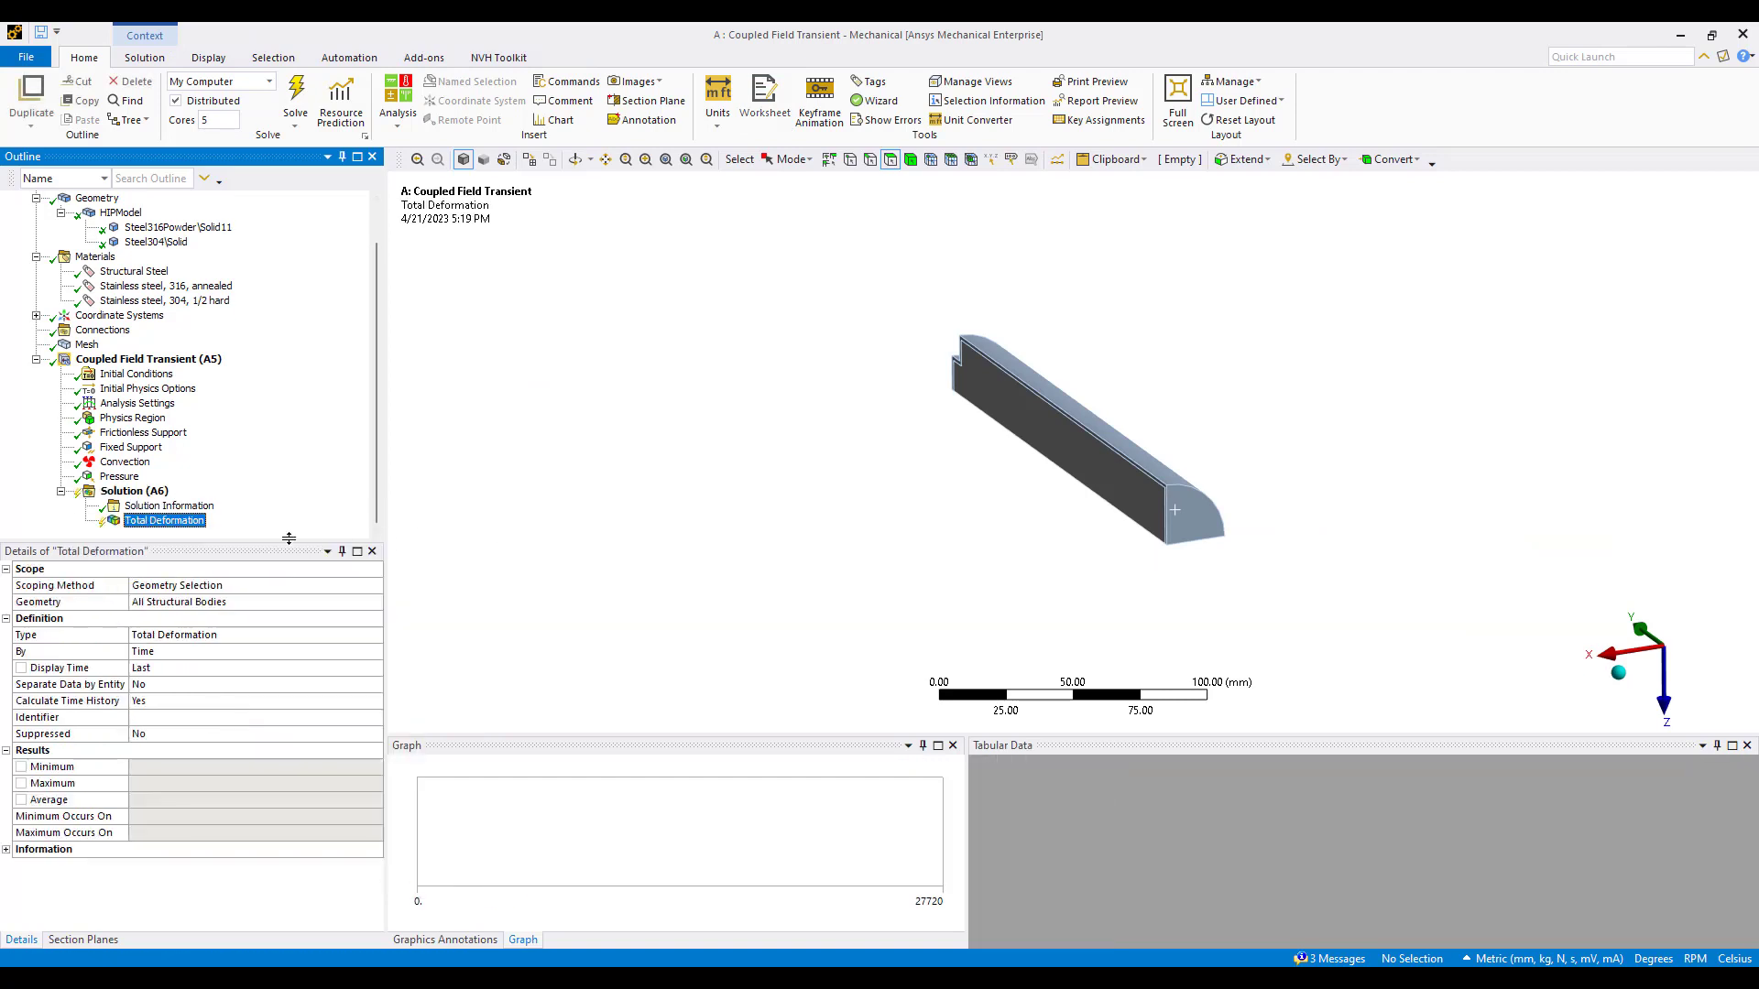
pyautogui.rightClick(156, 526)
pyautogui.click(275, 575)
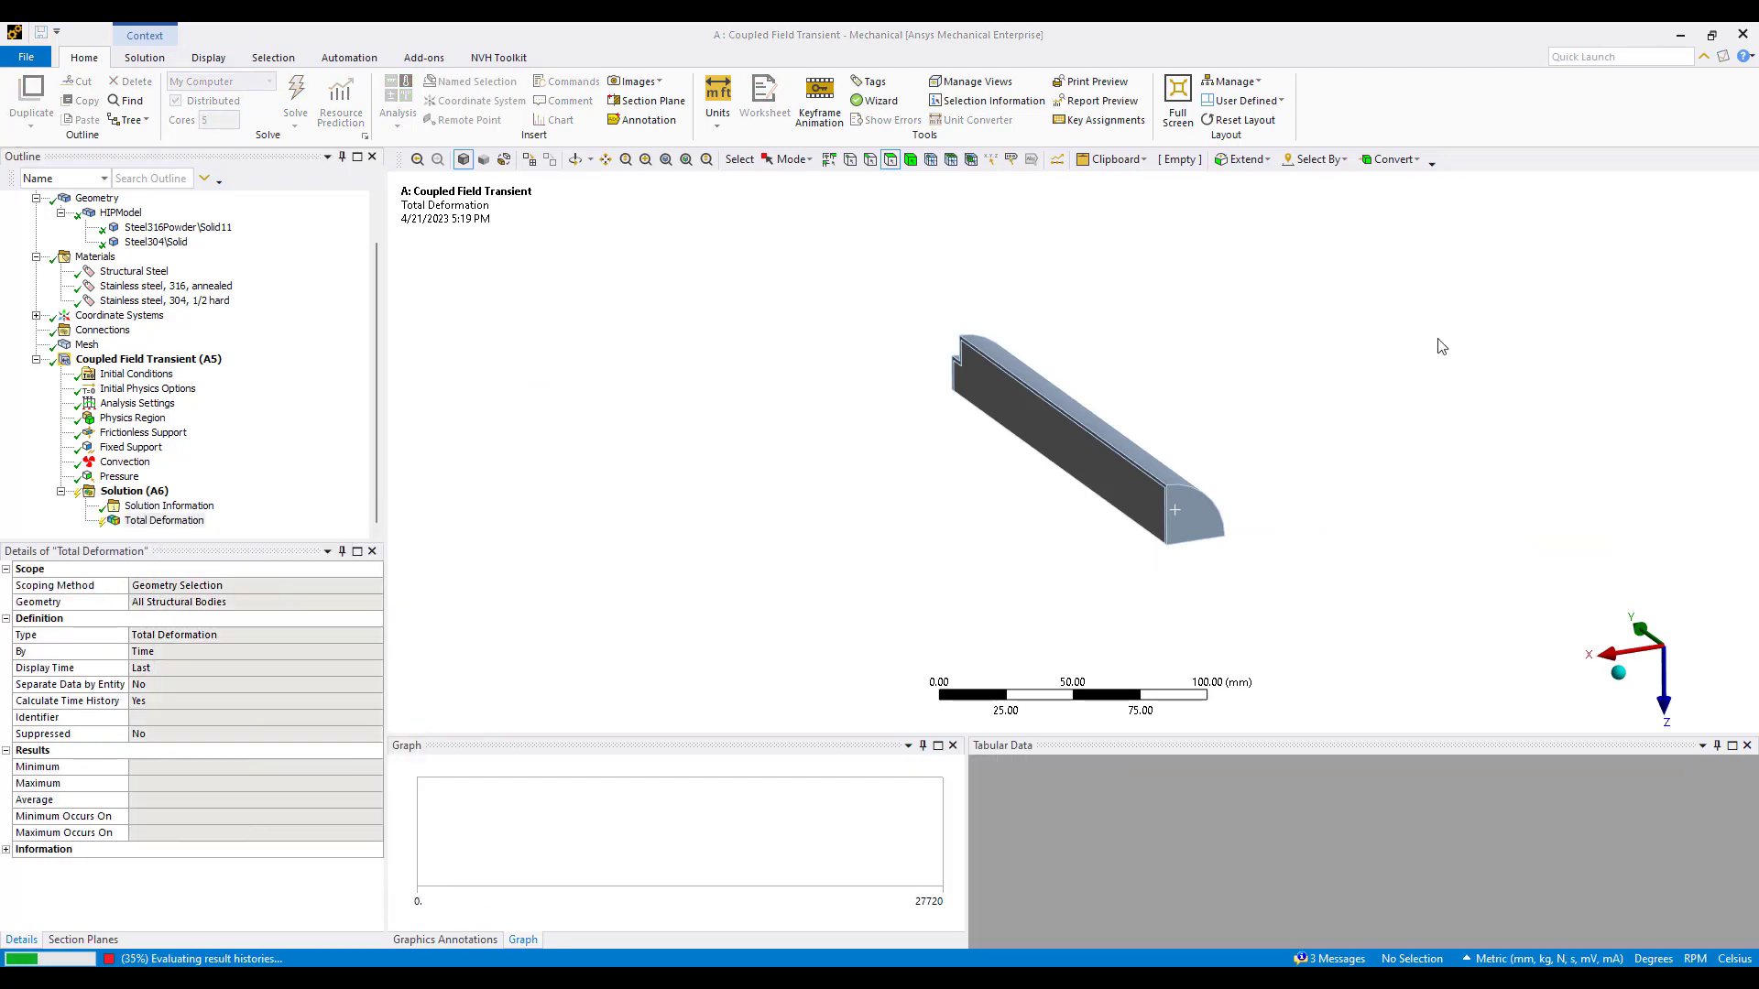
# Display the total deformation contours without wireframe edges and at the 20 (2x Auto) deformation scale
pyautogui.moveTo(1111, 396); pyautogui.dragTo(989, 403, button='middle')
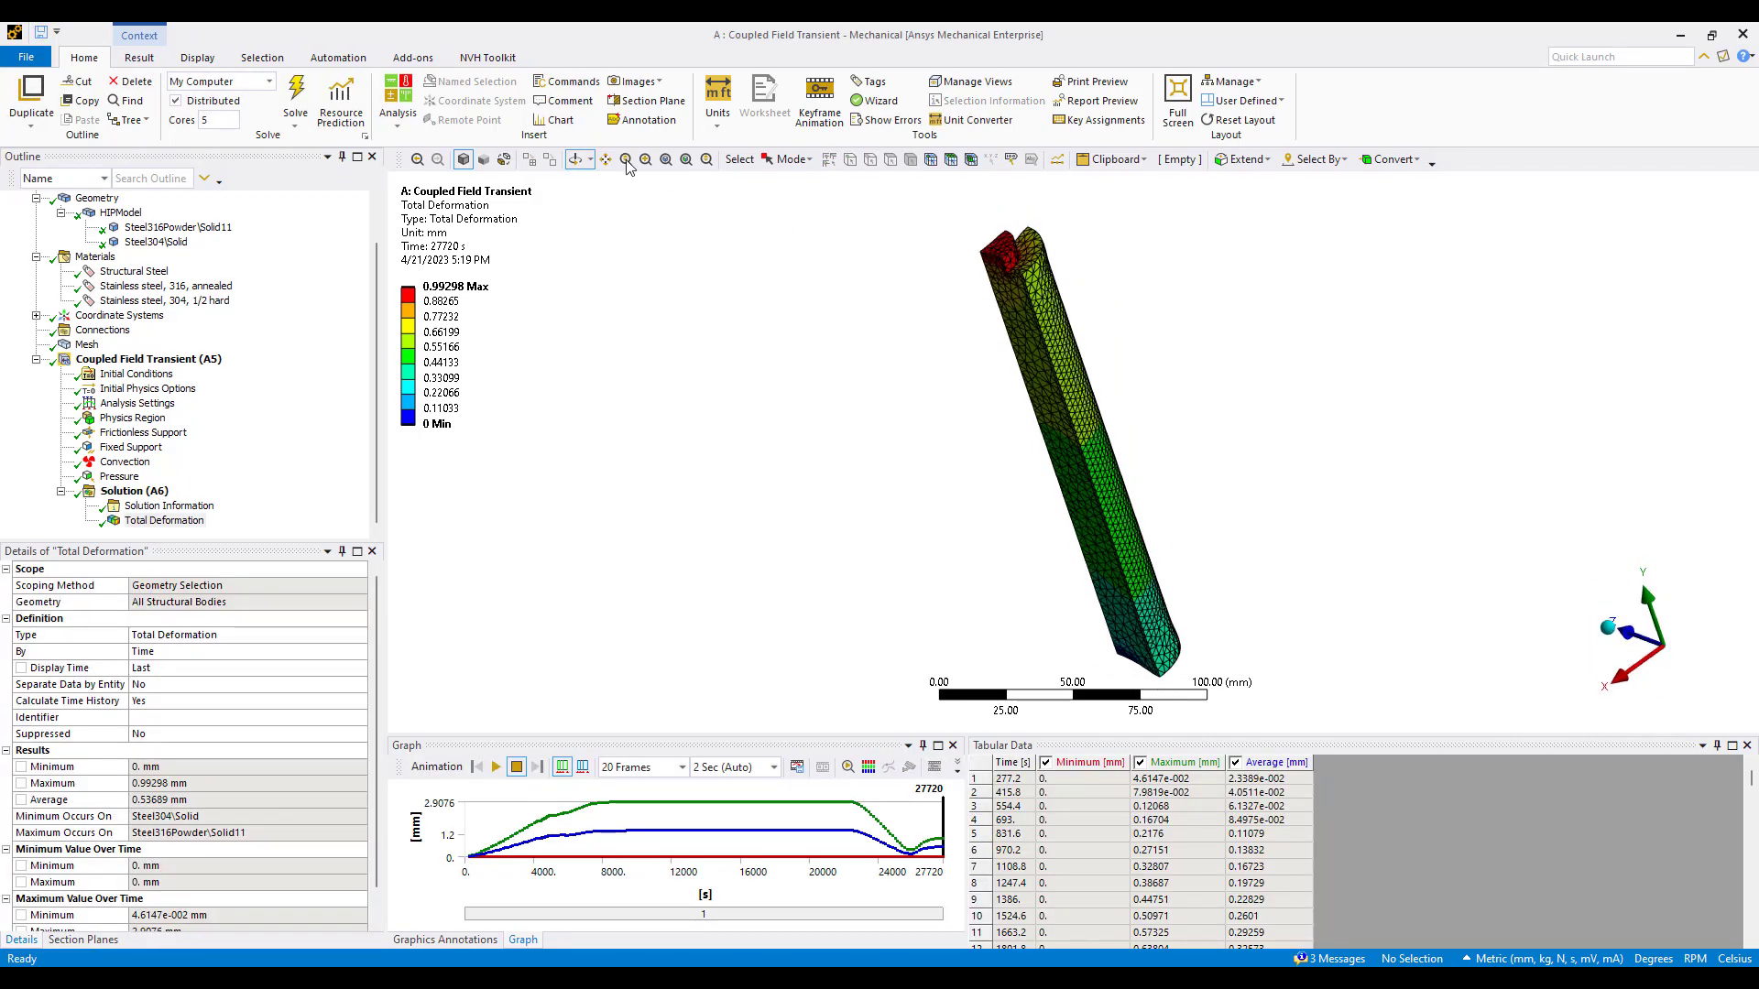
pyautogui.click(139, 58)
pyautogui.click(700, 109)
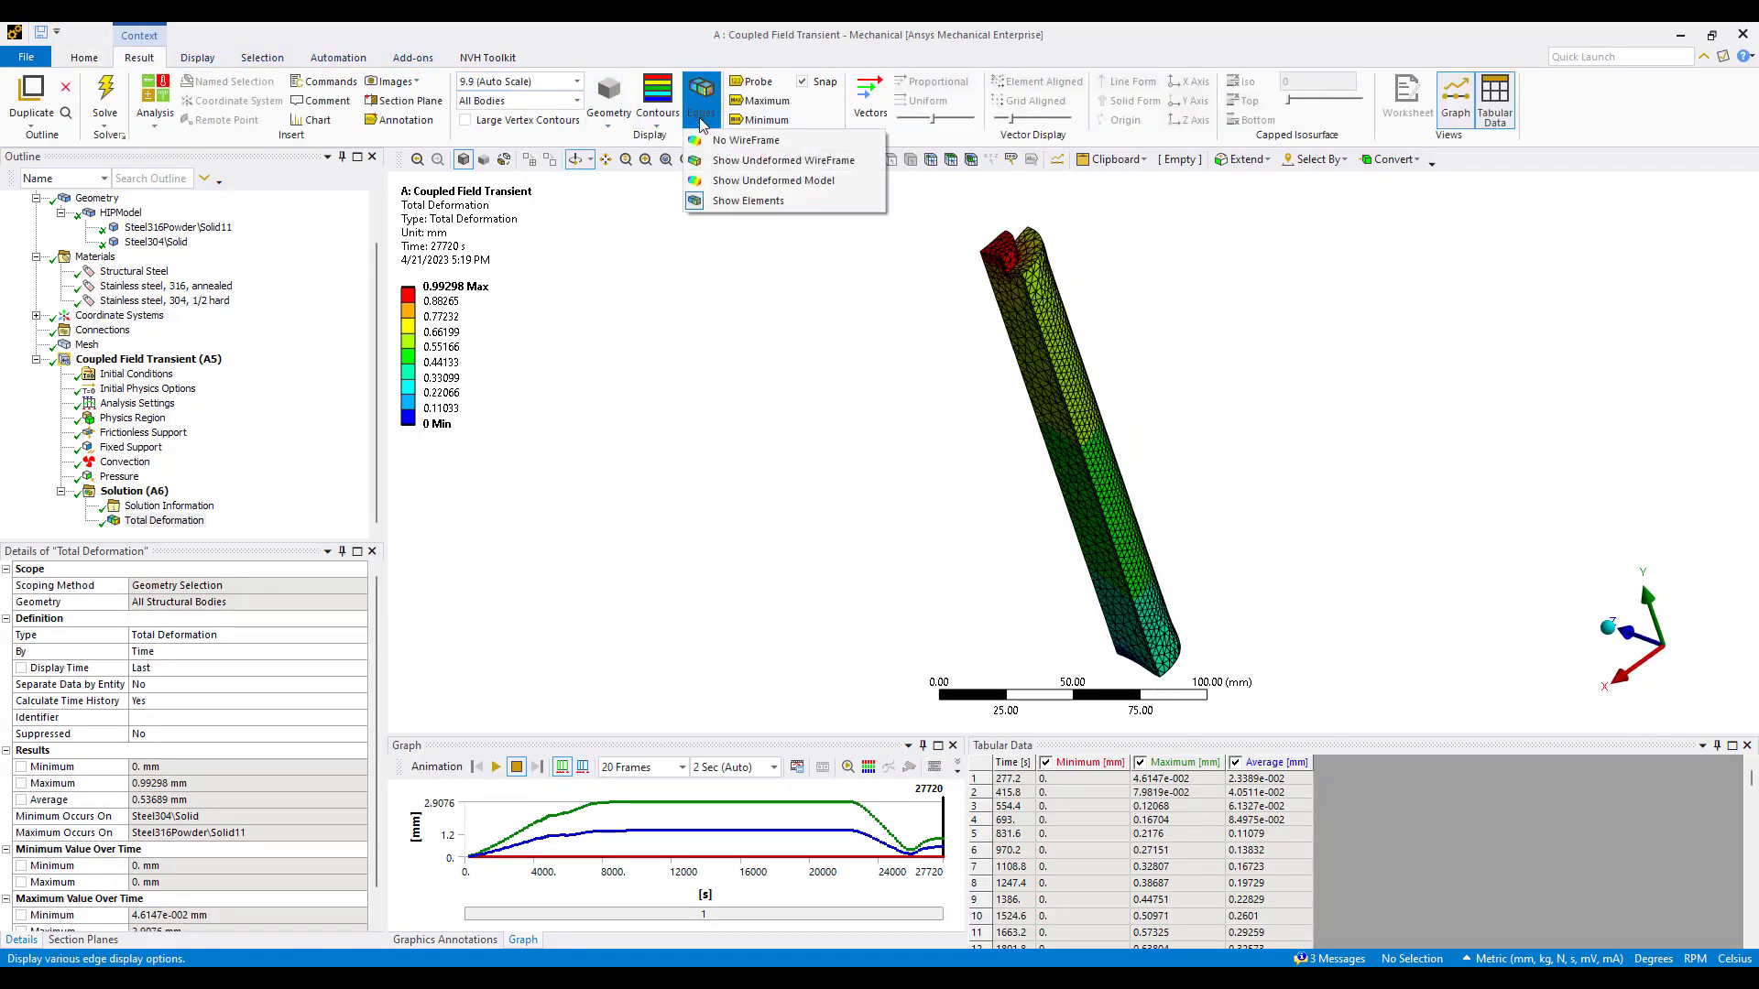
pyautogui.click(745, 139)
pyautogui.moveTo(1063, 427); pyautogui.dragTo(1099, 363, button='middle')
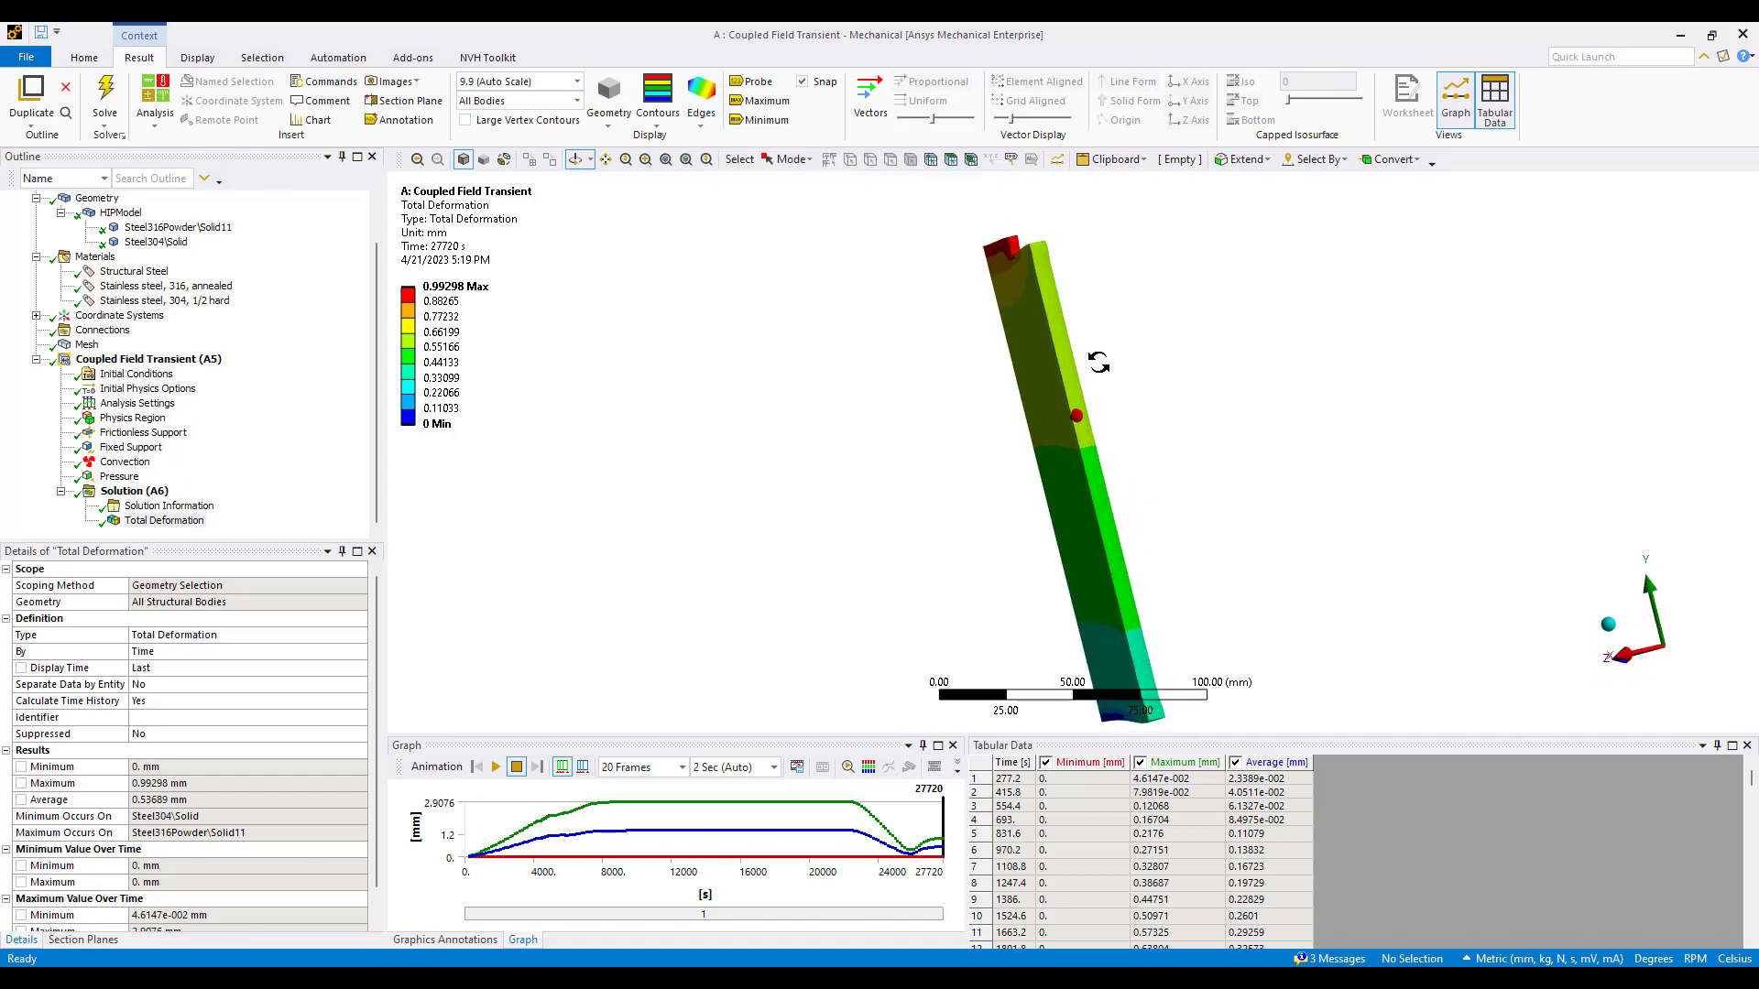
pyautogui.click(576, 81)
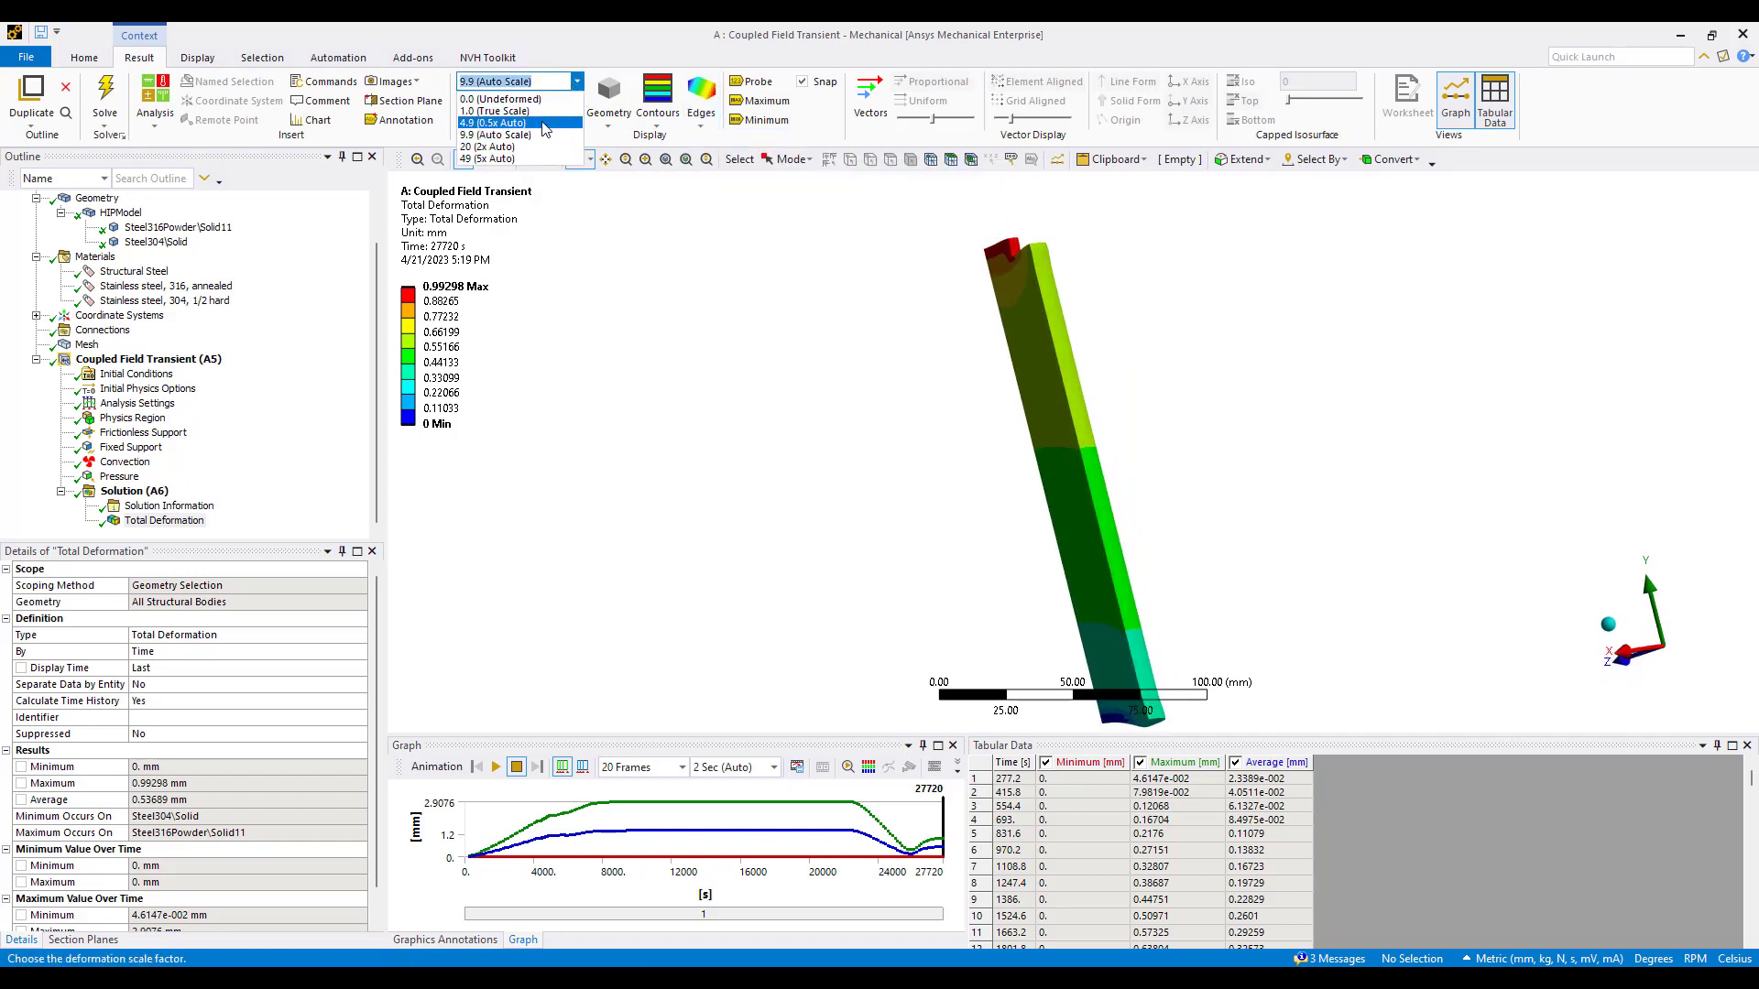
pyautogui.click(488, 146)
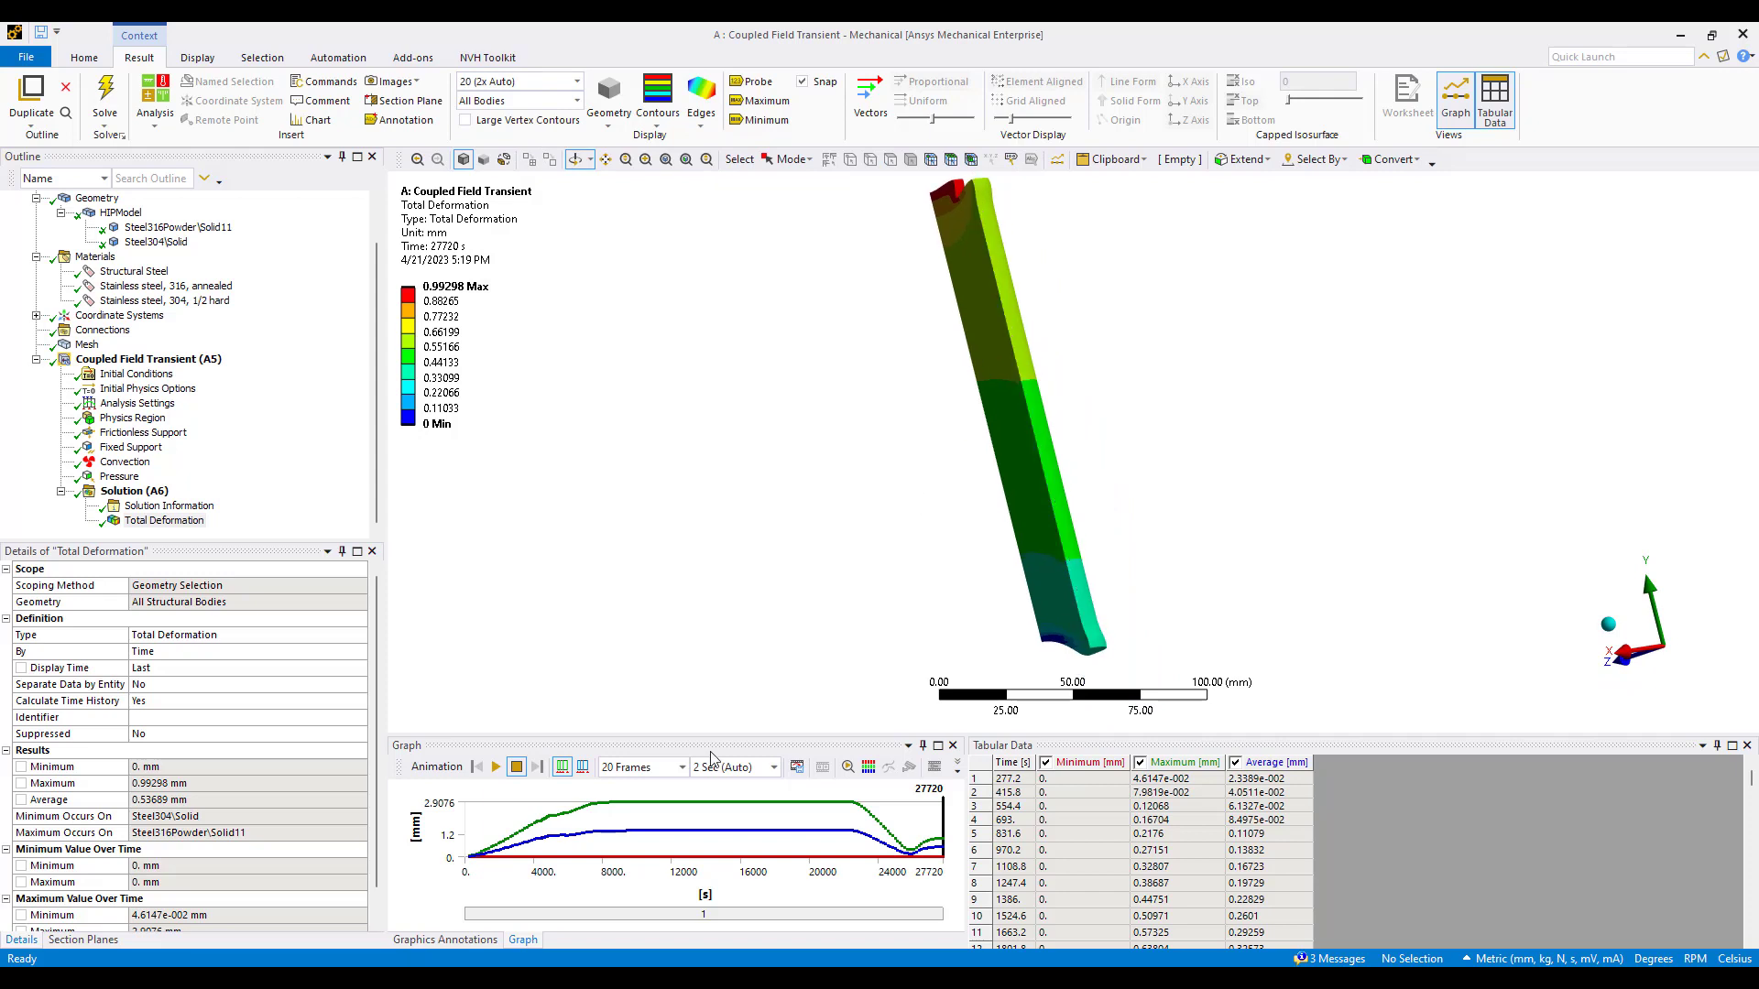
# Set the animation duration to 10 Sec, then play the total deformation animation through the cycle and stop it
pyautogui.click(682, 768)
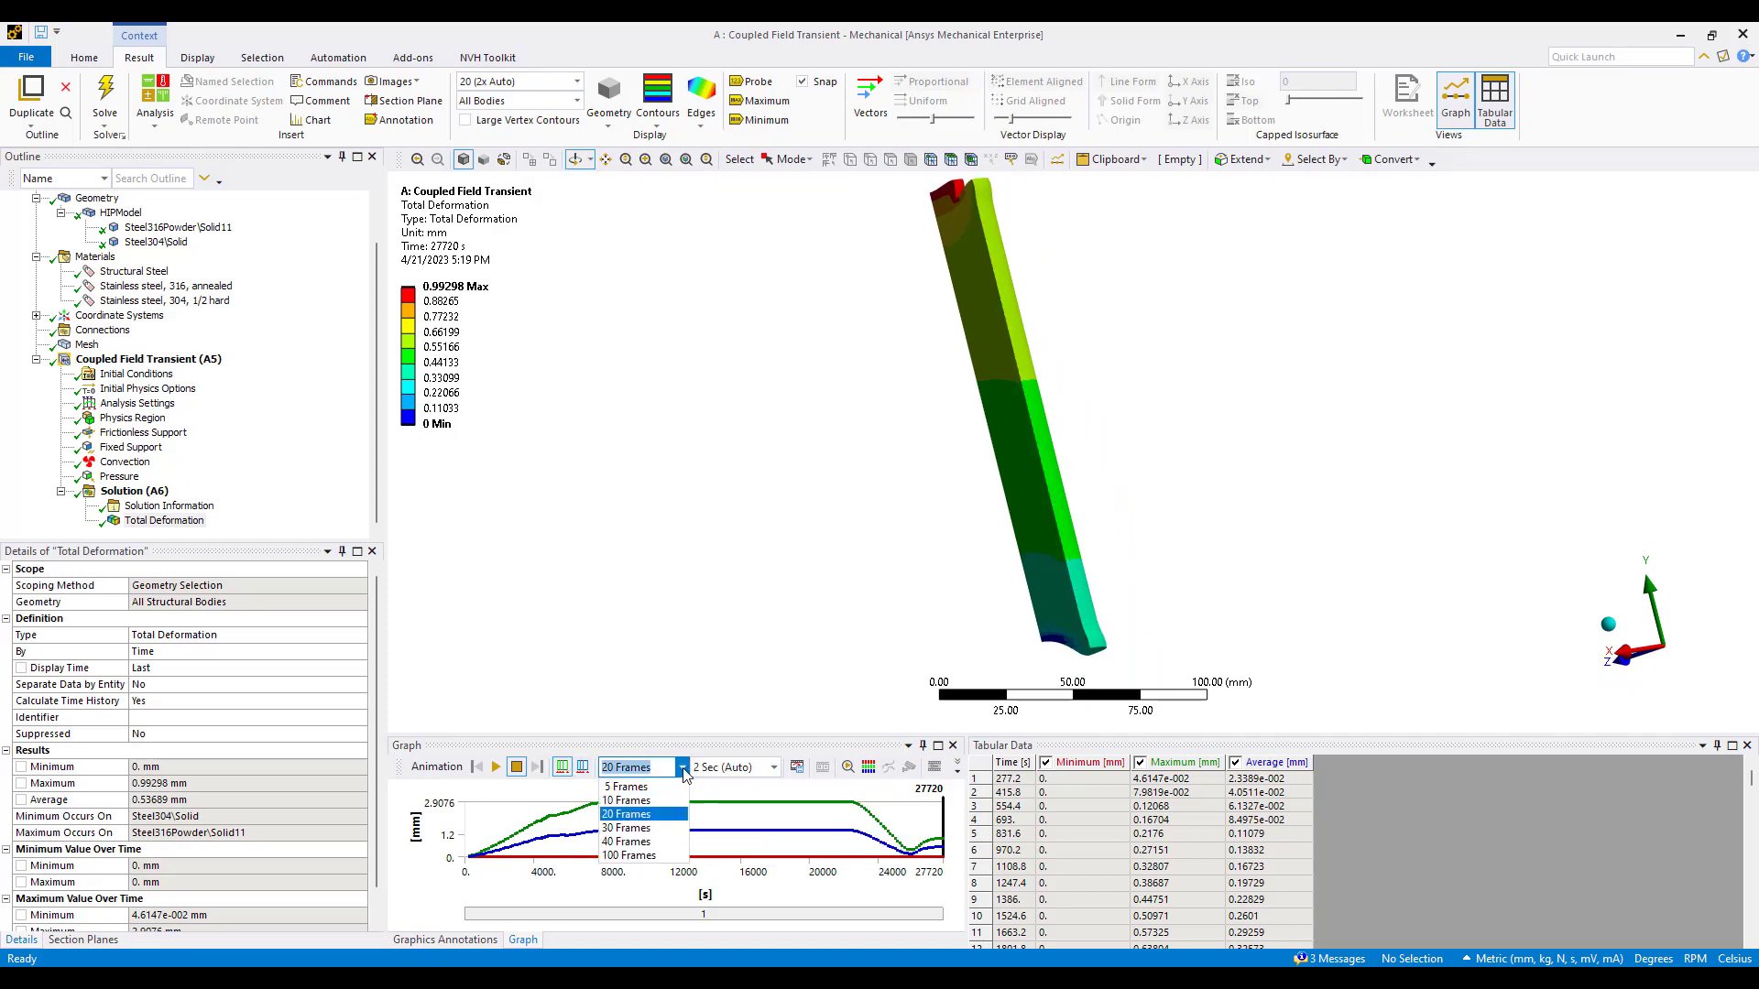
pyautogui.click(772, 768)
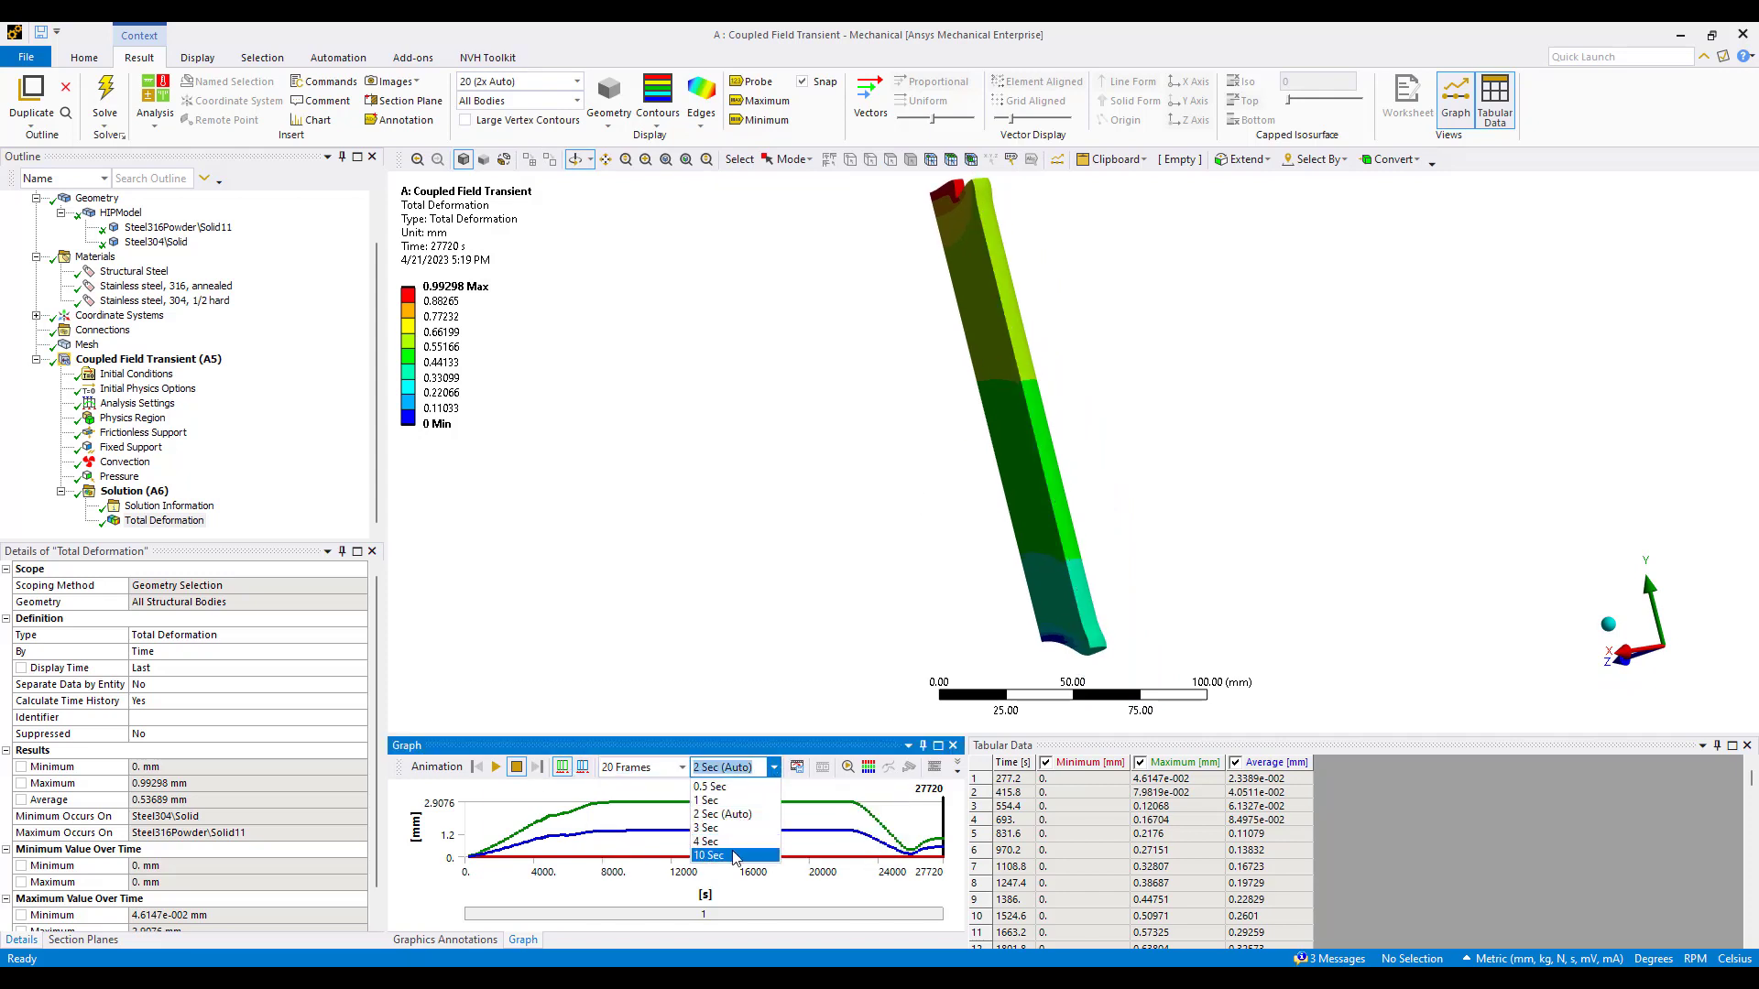
pyautogui.click(724, 828)
pyautogui.click(496, 767)
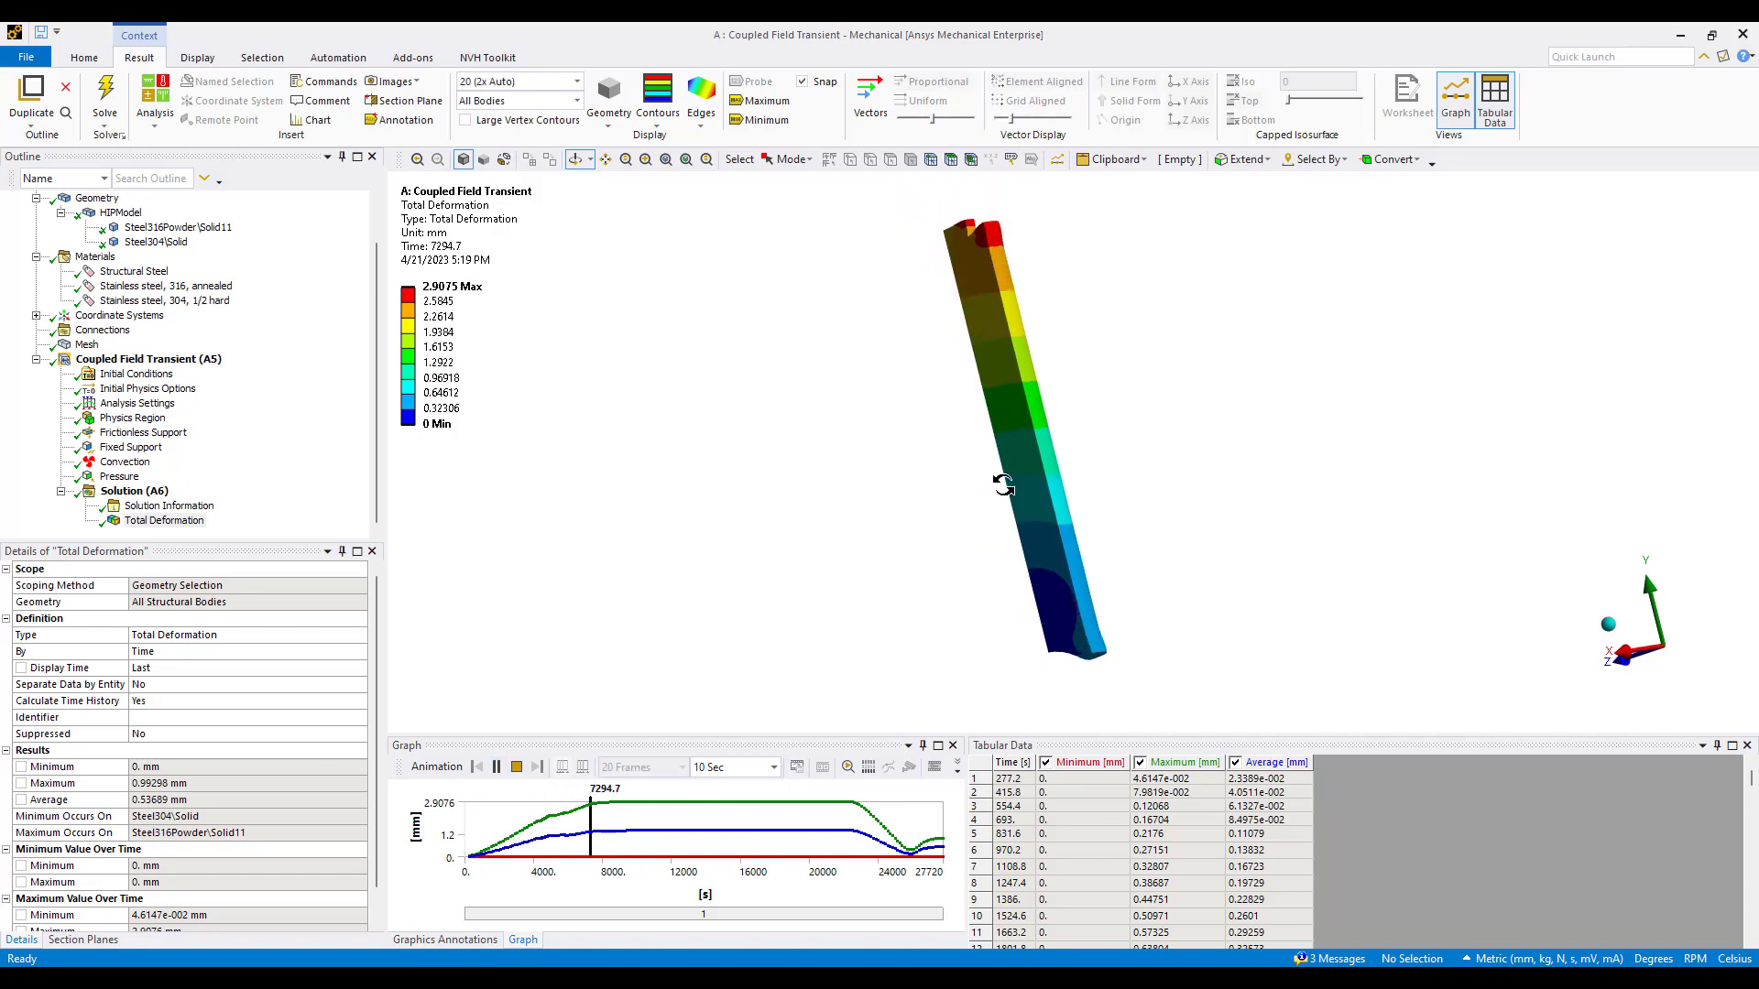
pyautogui.moveTo(1013, 462); pyautogui.dragTo(1087, 458)
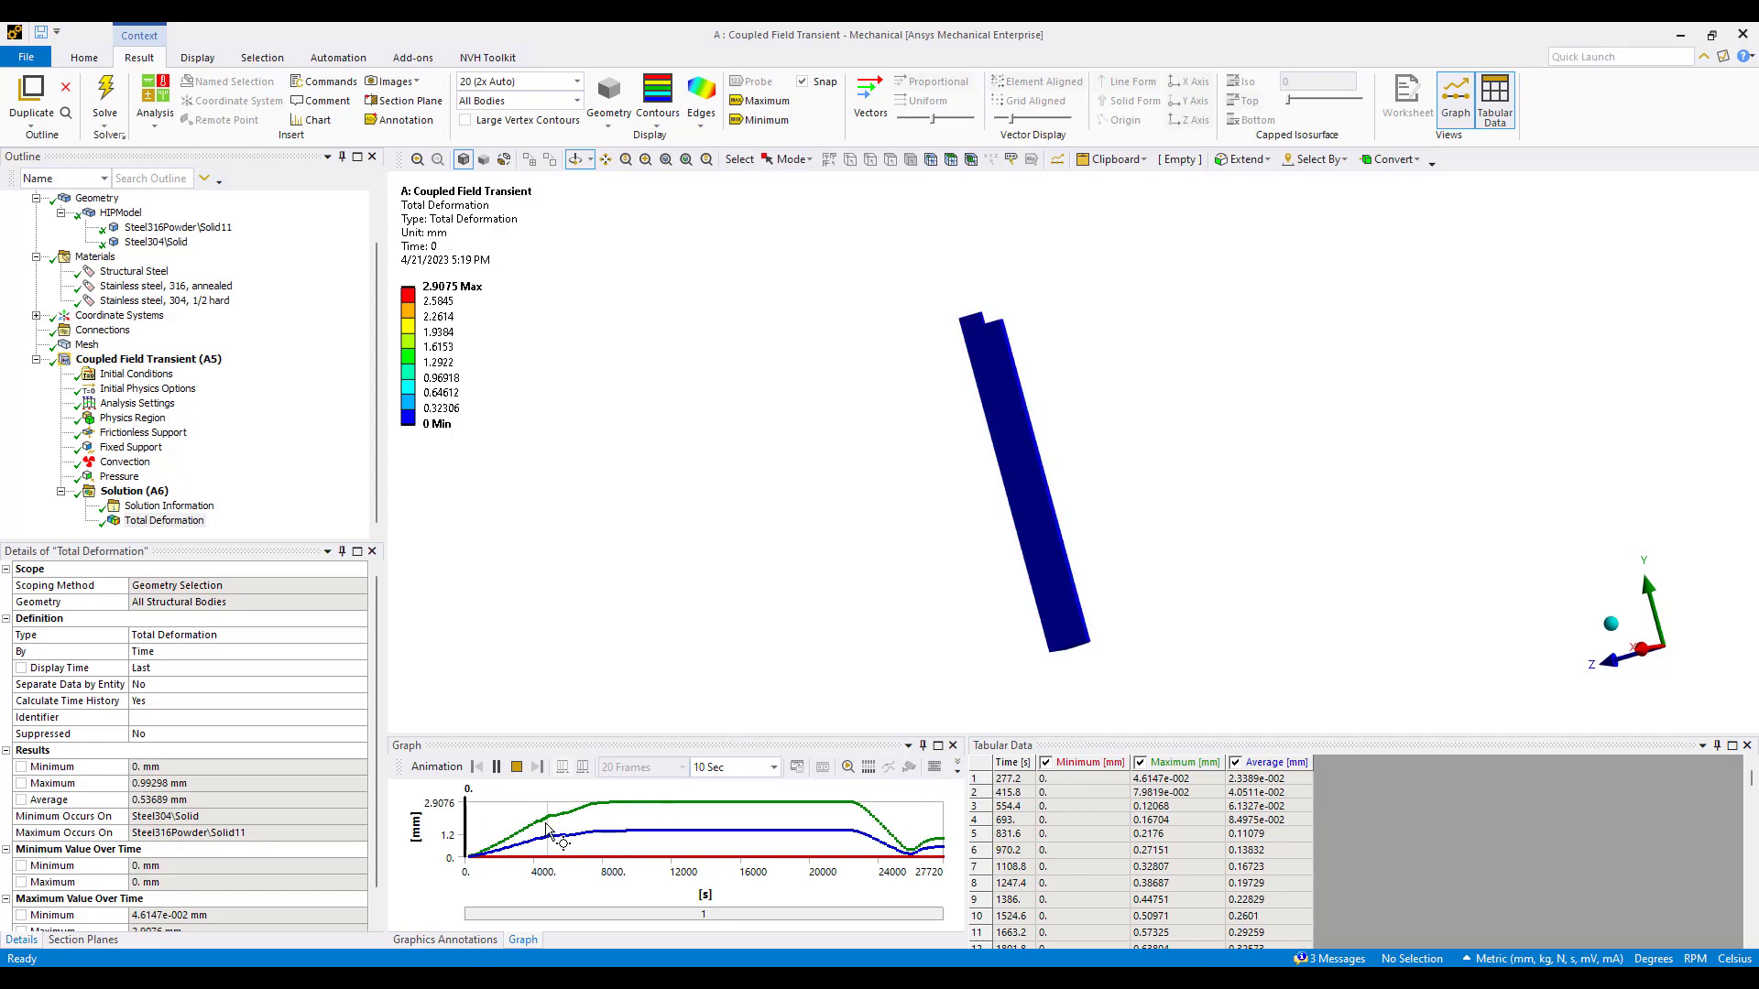
pyautogui.click(515, 767)
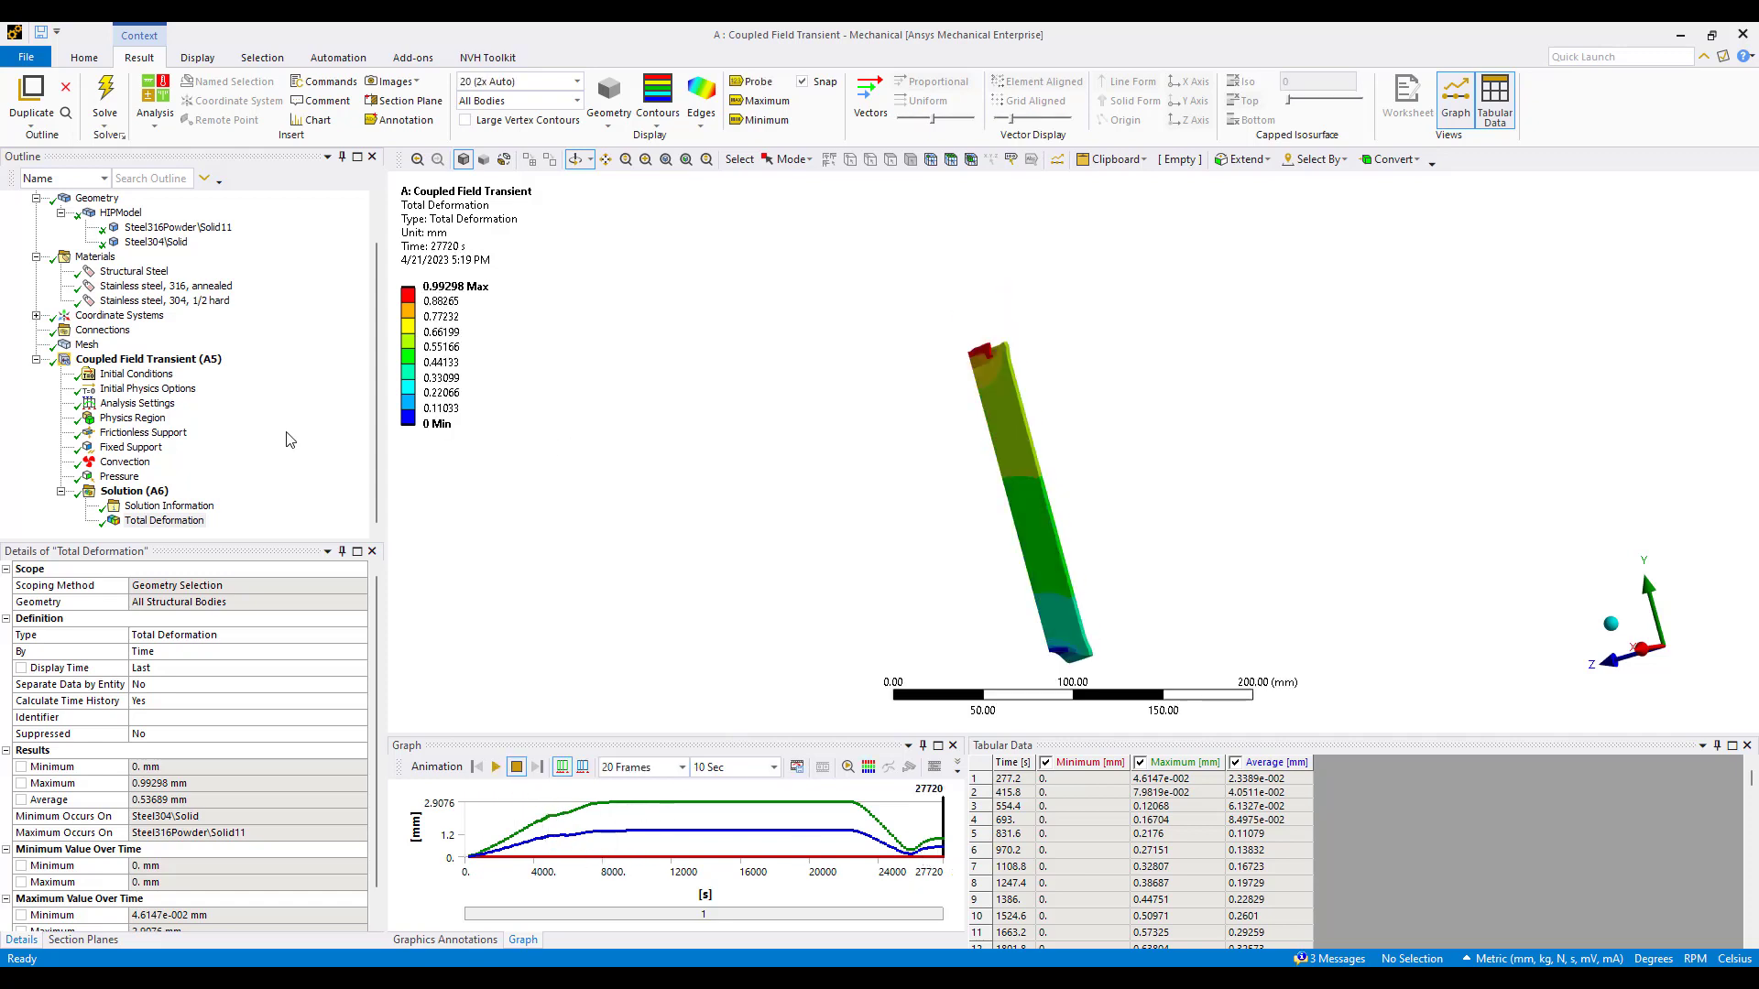
# Add a thermal Temperature result for all thermal bodies to the solution and evaluate it
pyautogui.click(134, 491)
pyautogui.rightClick(134, 492)
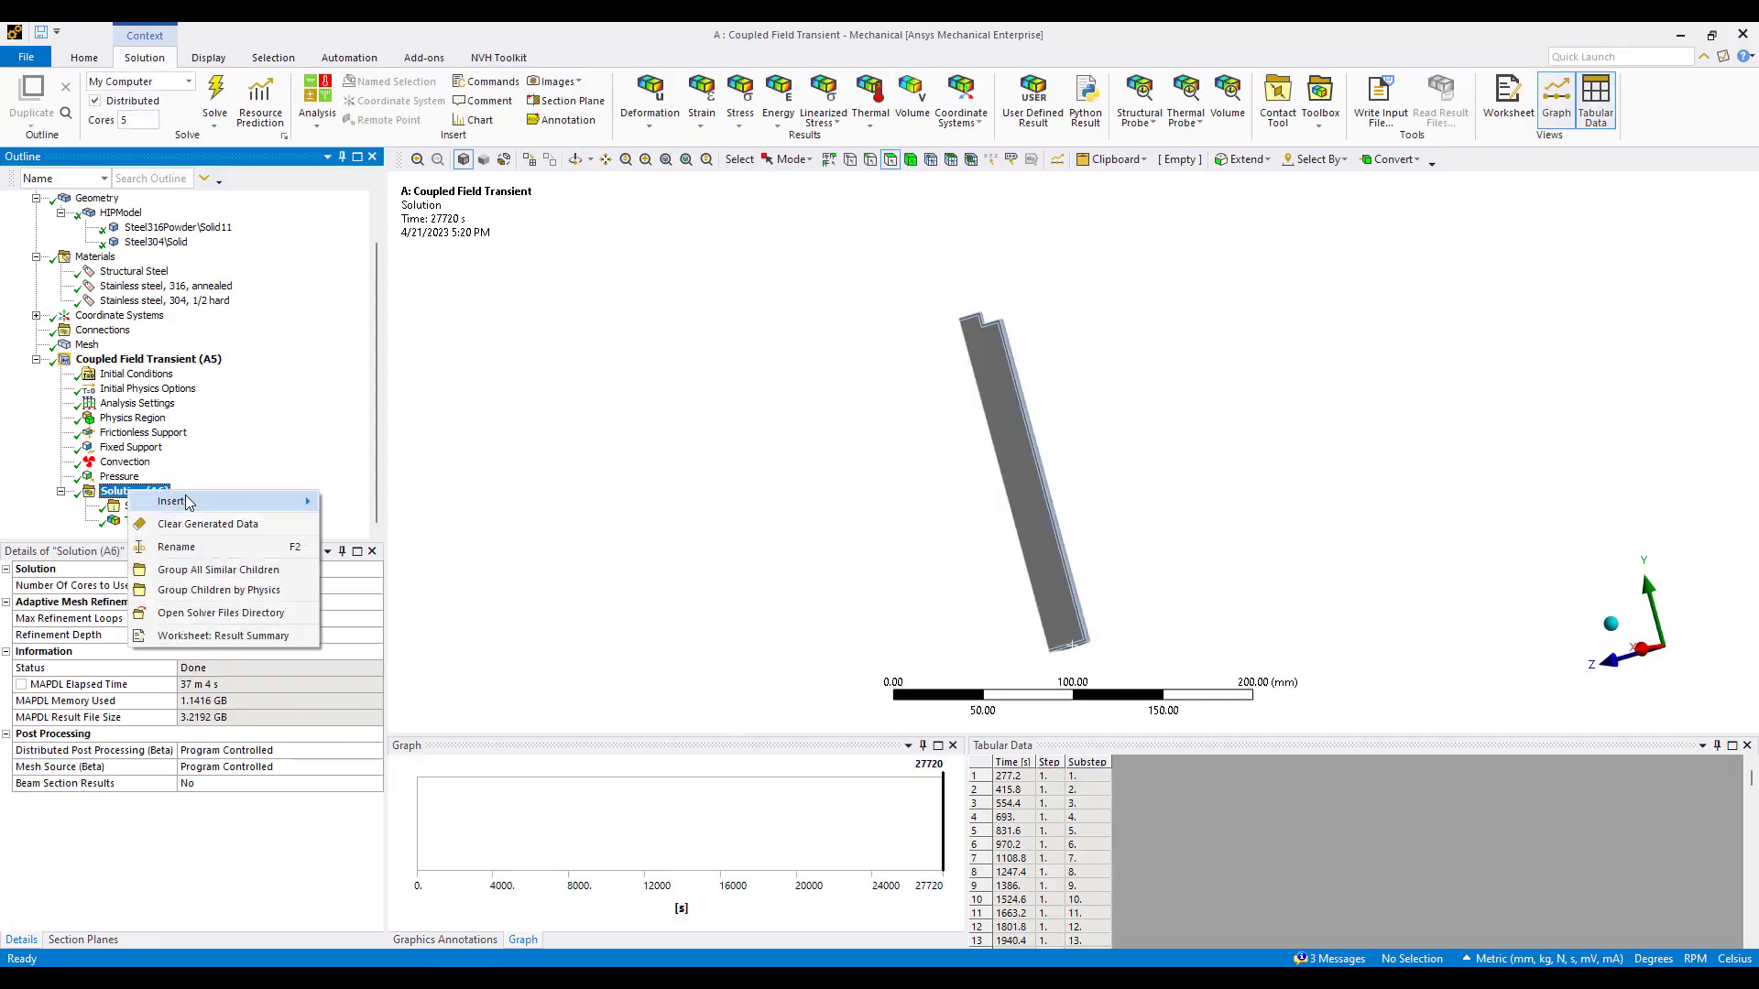
pyautogui.moveTo(183, 501)
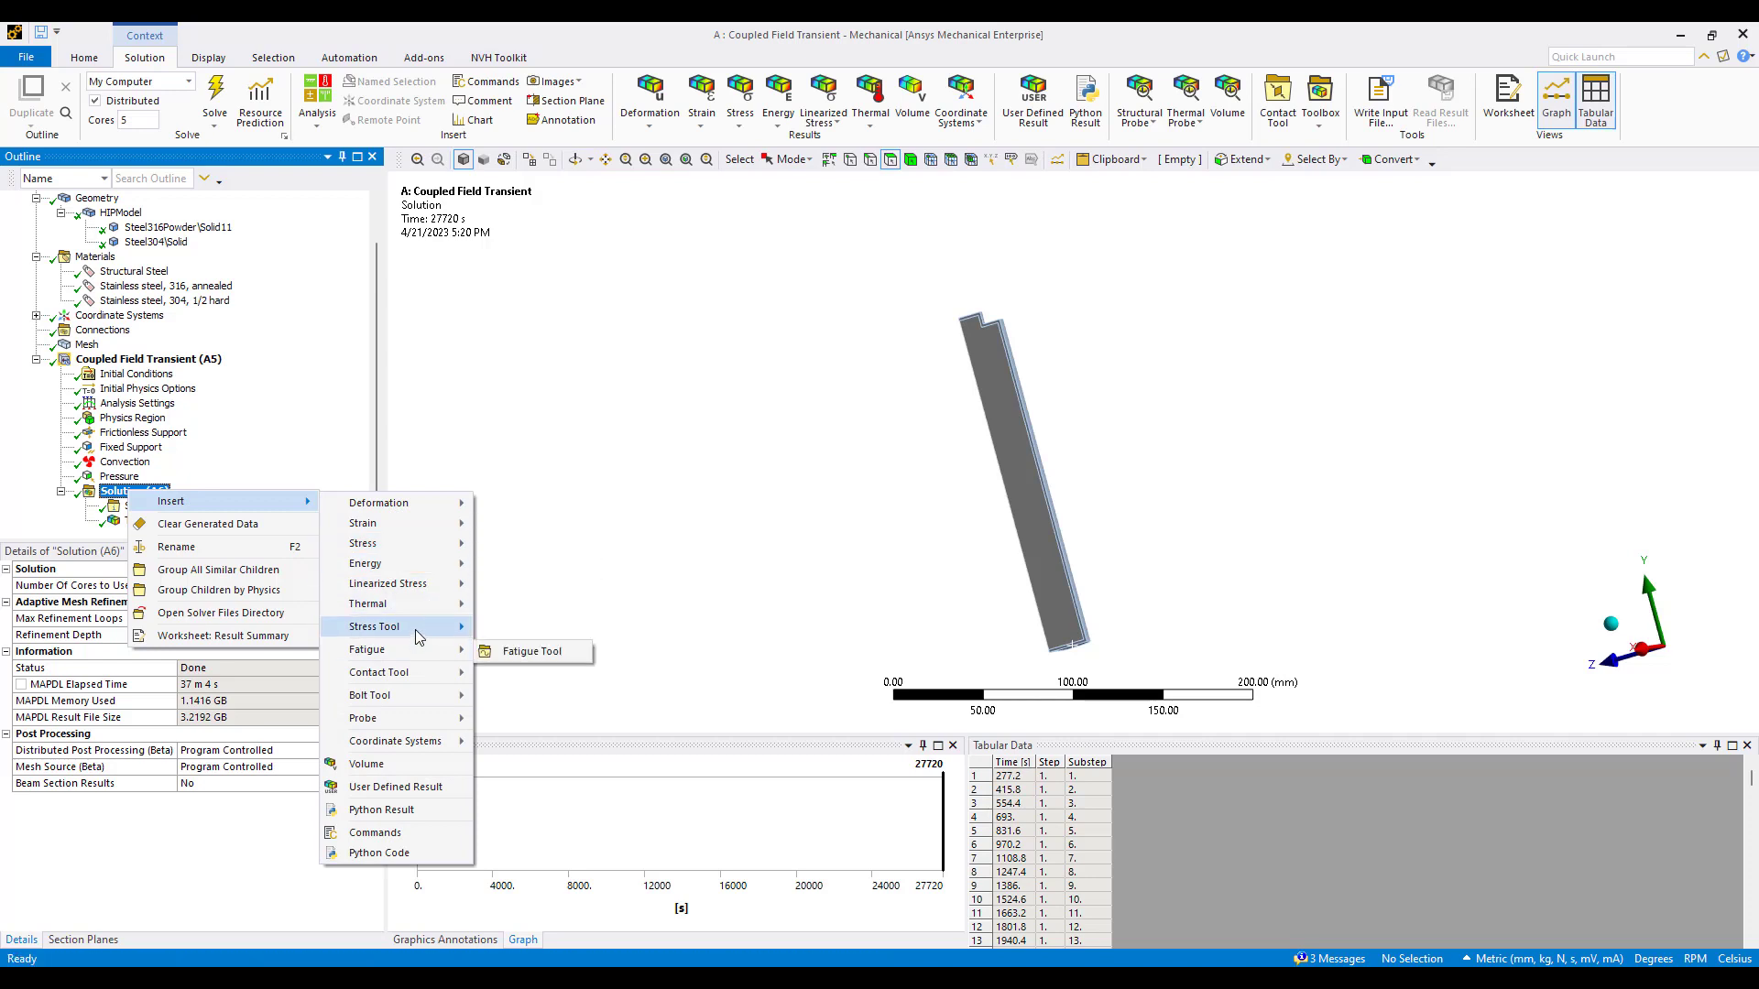
pyautogui.moveTo(421, 612)
pyautogui.click(533, 606)
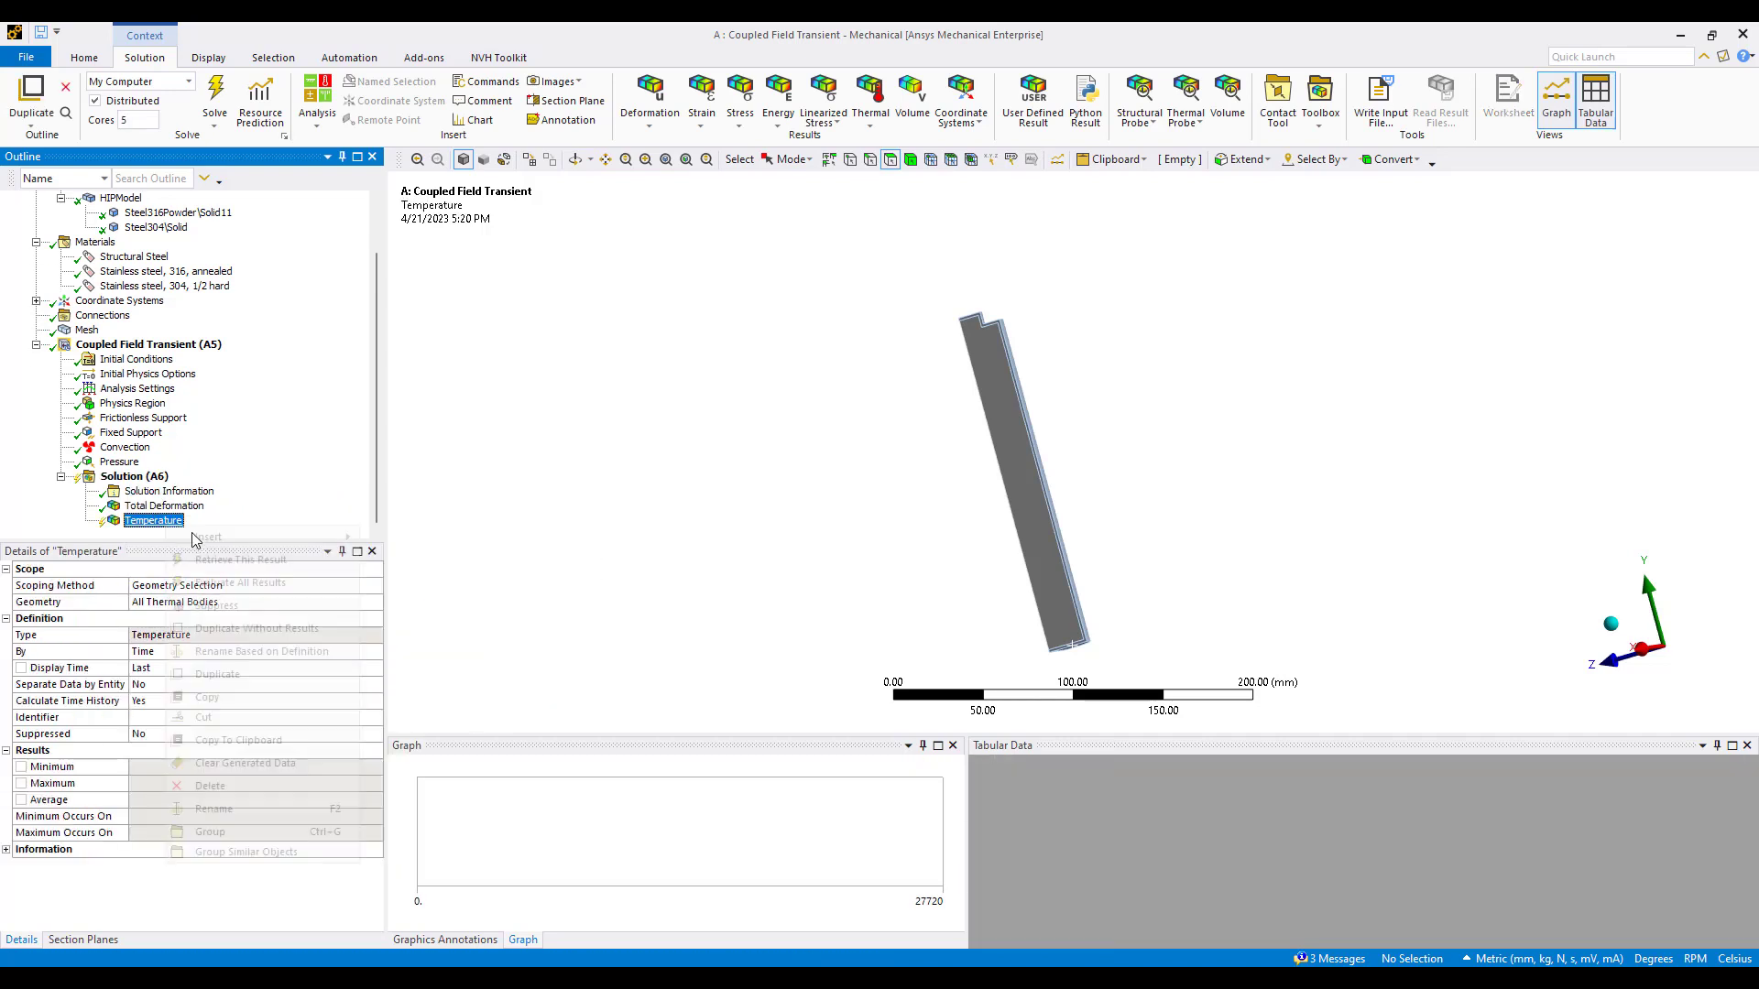
pyautogui.rightClick(167, 526)
pyautogui.click(250, 582)
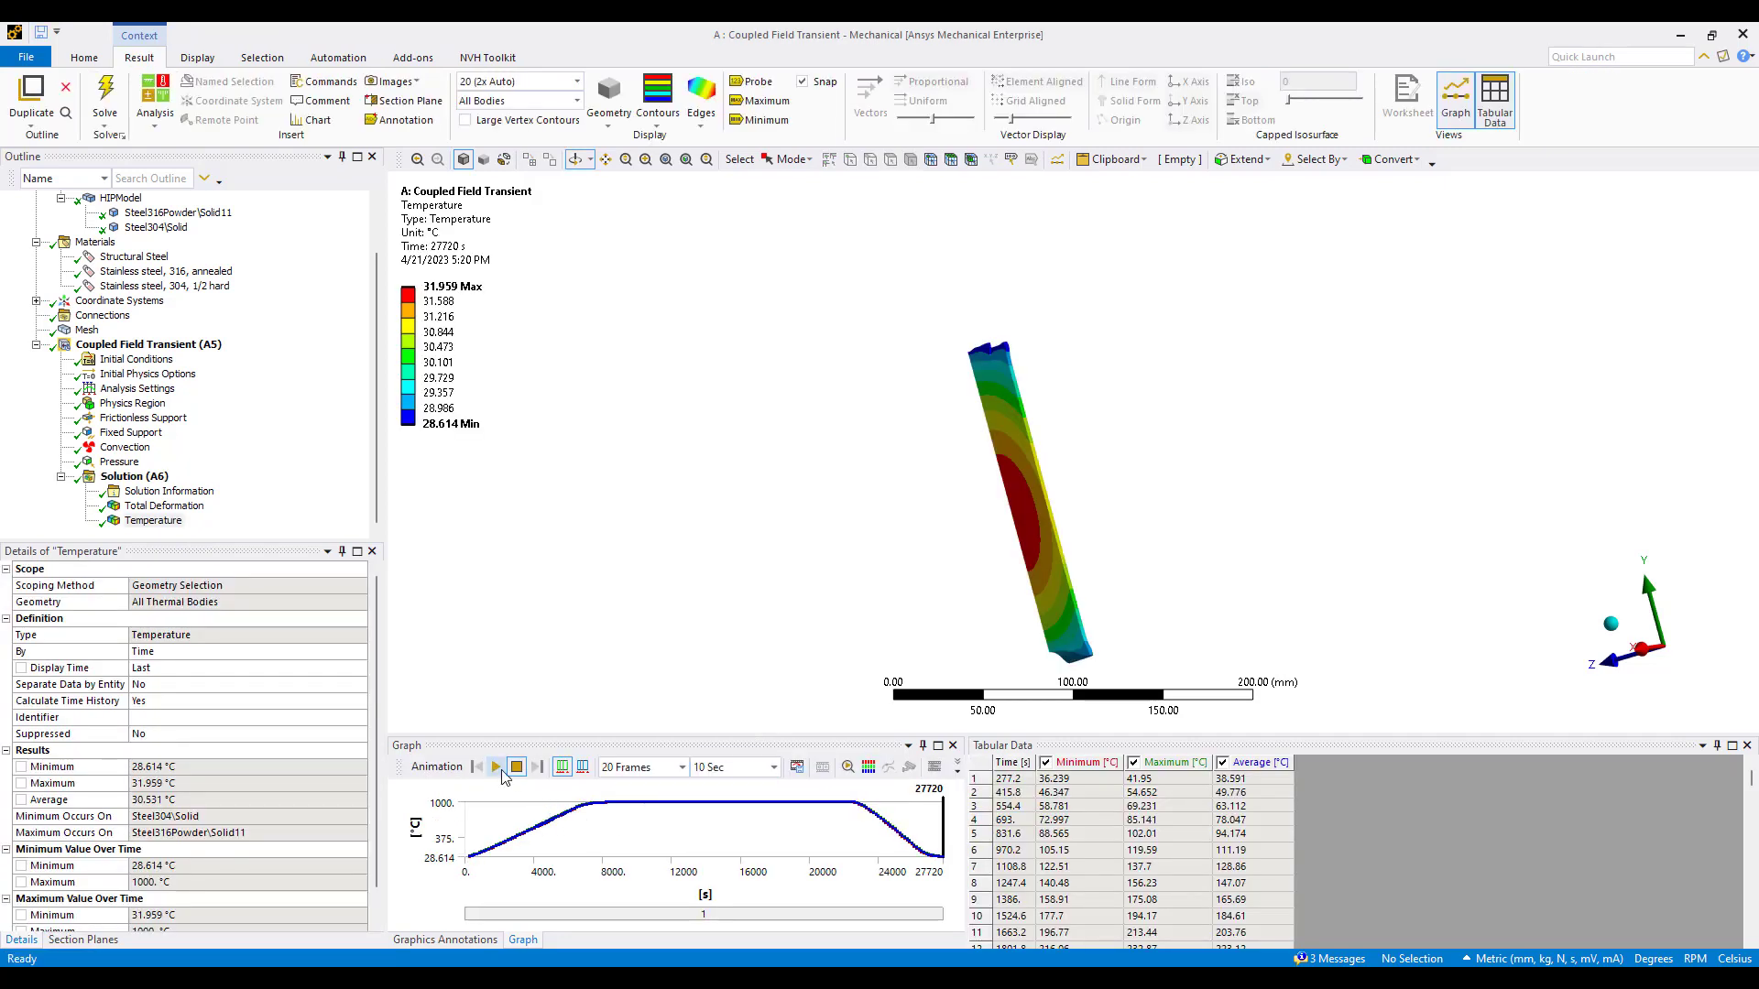
# Play the temperature animation over the whole process cycle, stop it and examine the final temperature distribution
pyautogui.click(501, 772)
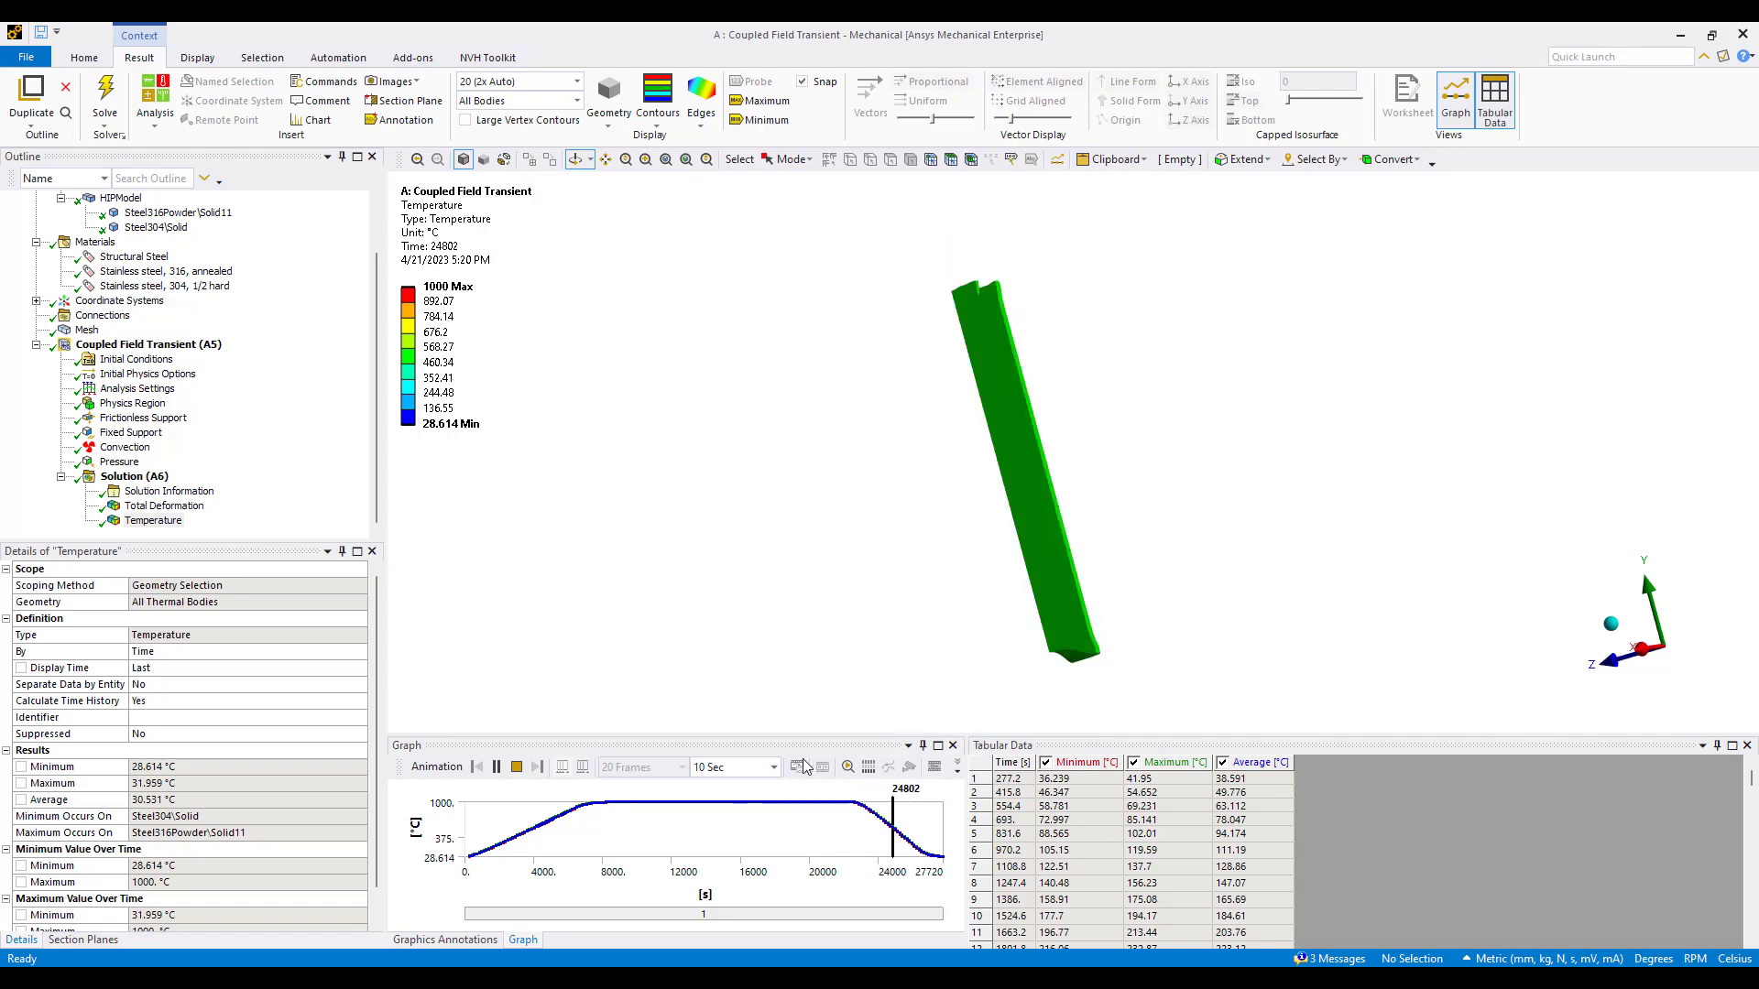
pyautogui.click(518, 767)
pyautogui.moveTo(1000, 417)
pyautogui.mouseDown()
pyautogui.moveTo(1154, 492)
pyautogui.moveTo(1067, 488)
pyautogui.moveTo(1025, 407)
pyautogui.mouseUp()
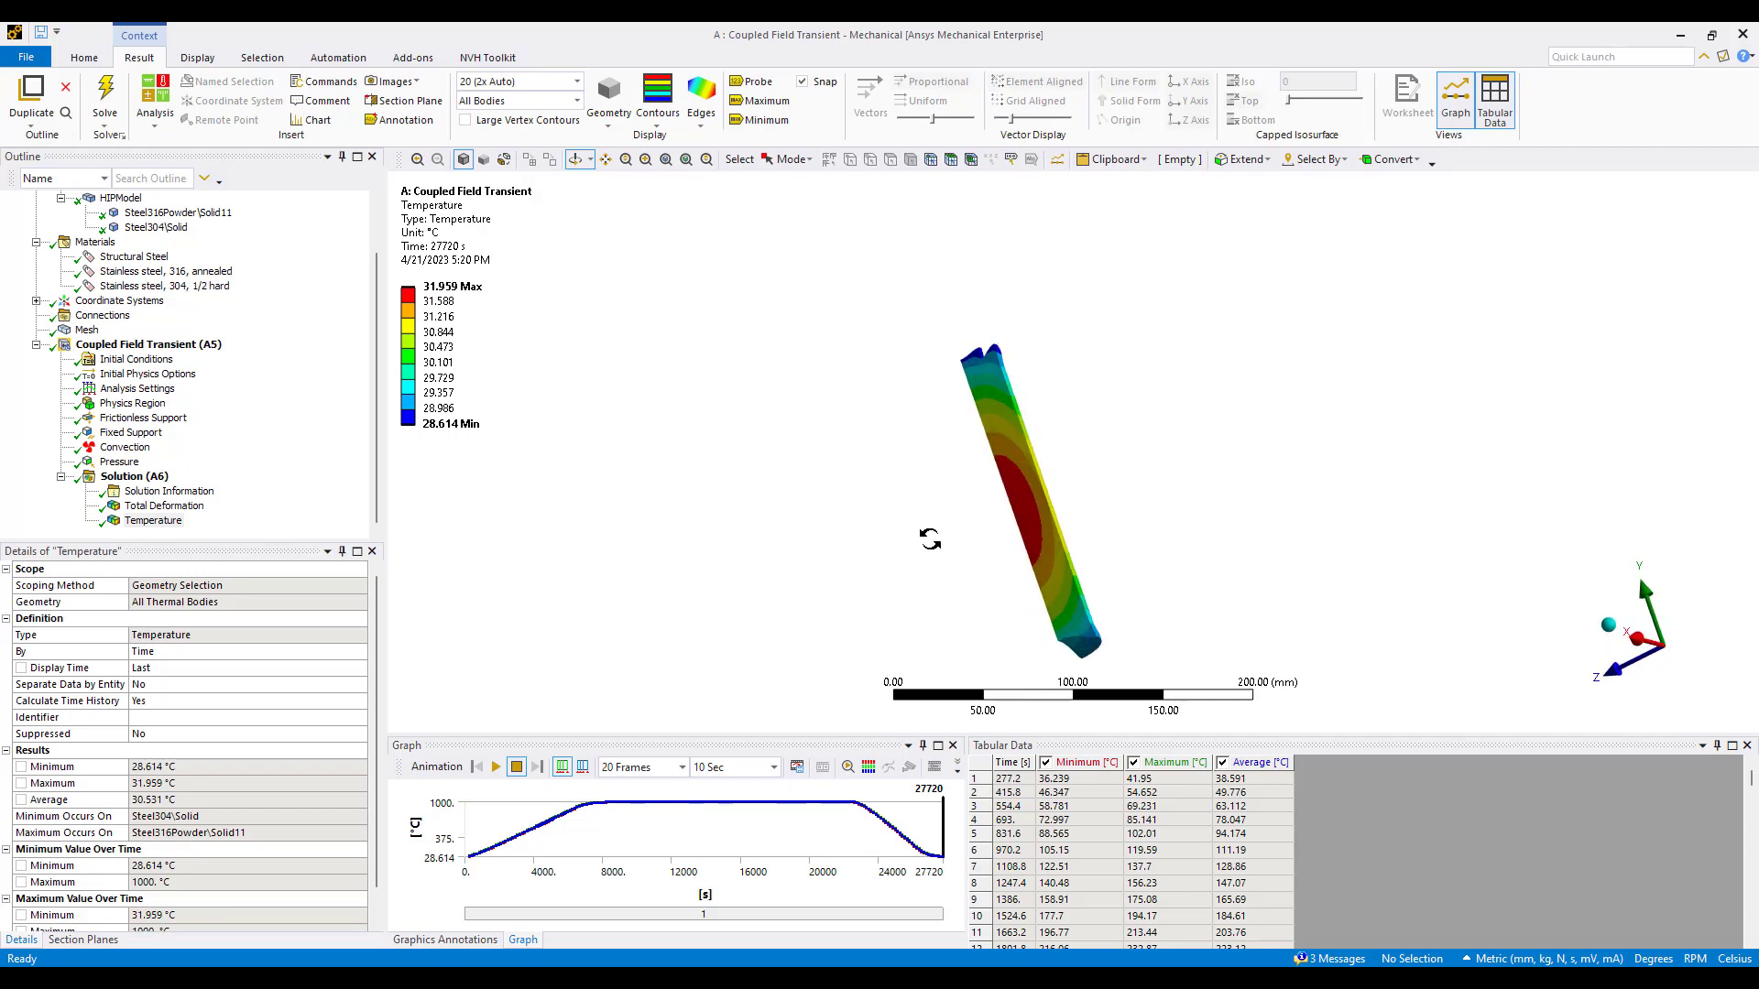
# Retrieve the temperature distribution near the end of heating, at 6919.3 s and at 7889.5 s
pyautogui.rightClick(807, 820)
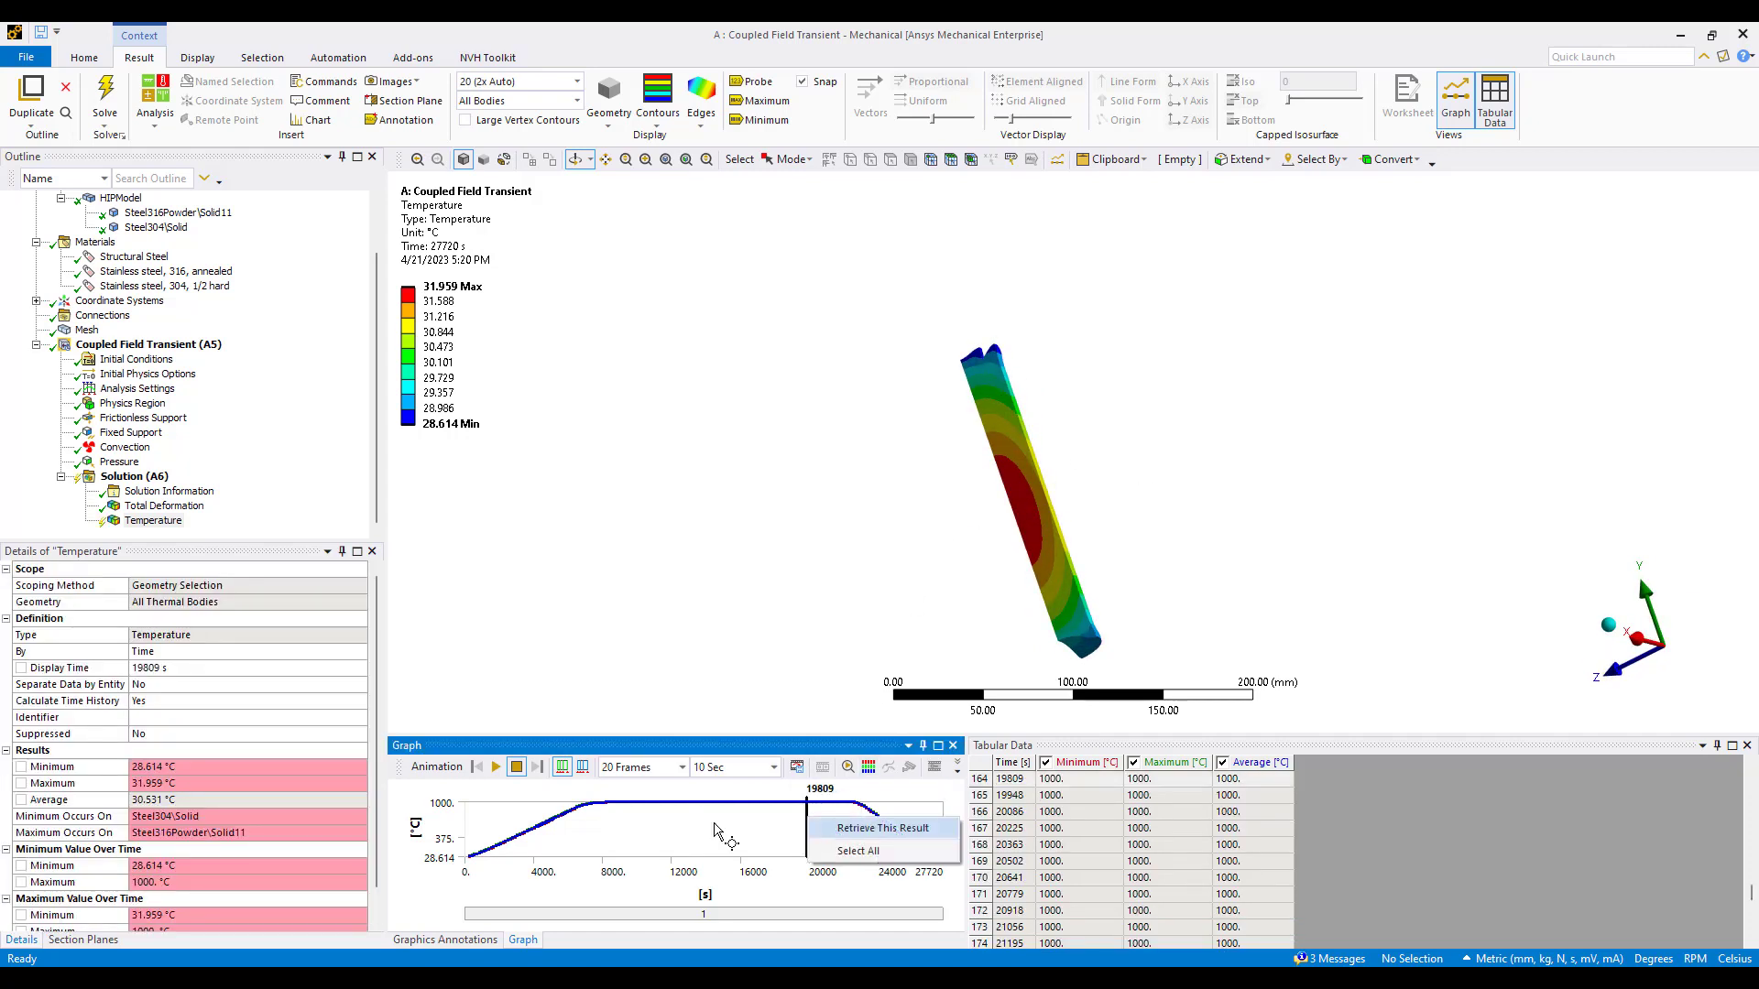
pyautogui.click(585, 813)
pyautogui.rightClick(585, 817)
pyautogui.click(661, 828)
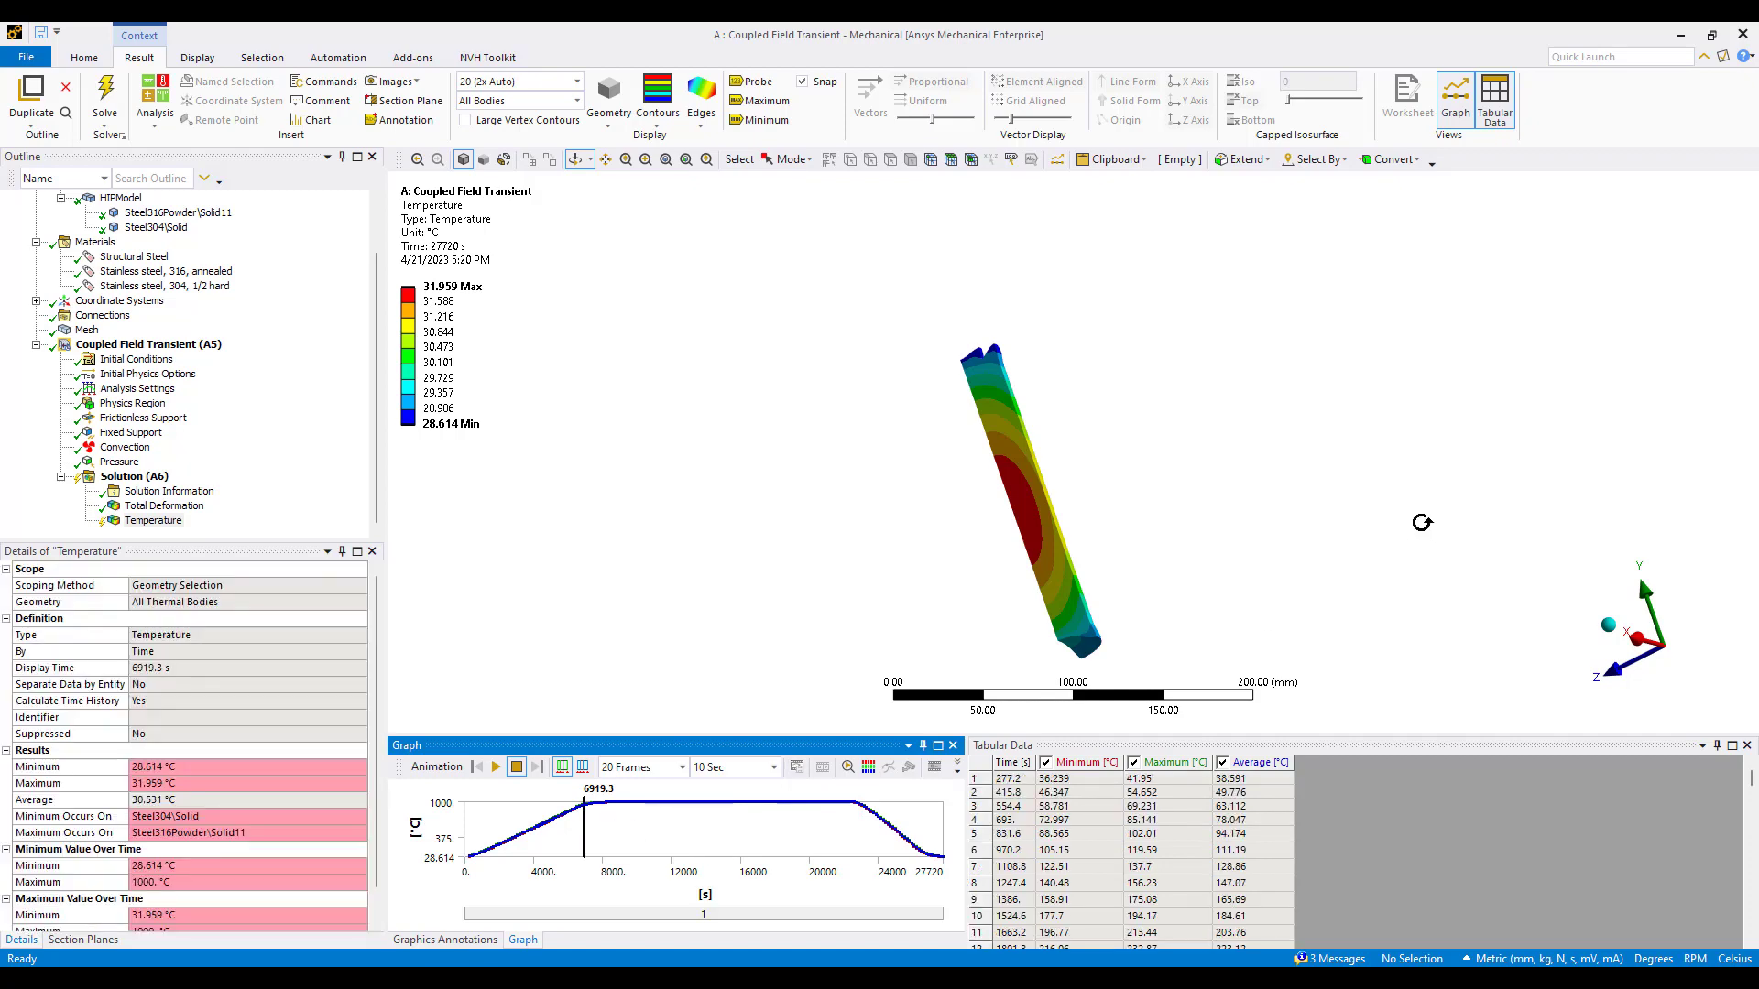
pyautogui.moveTo(1112, 472); pyautogui.dragTo(1069, 475)
pyautogui.click(602, 829)
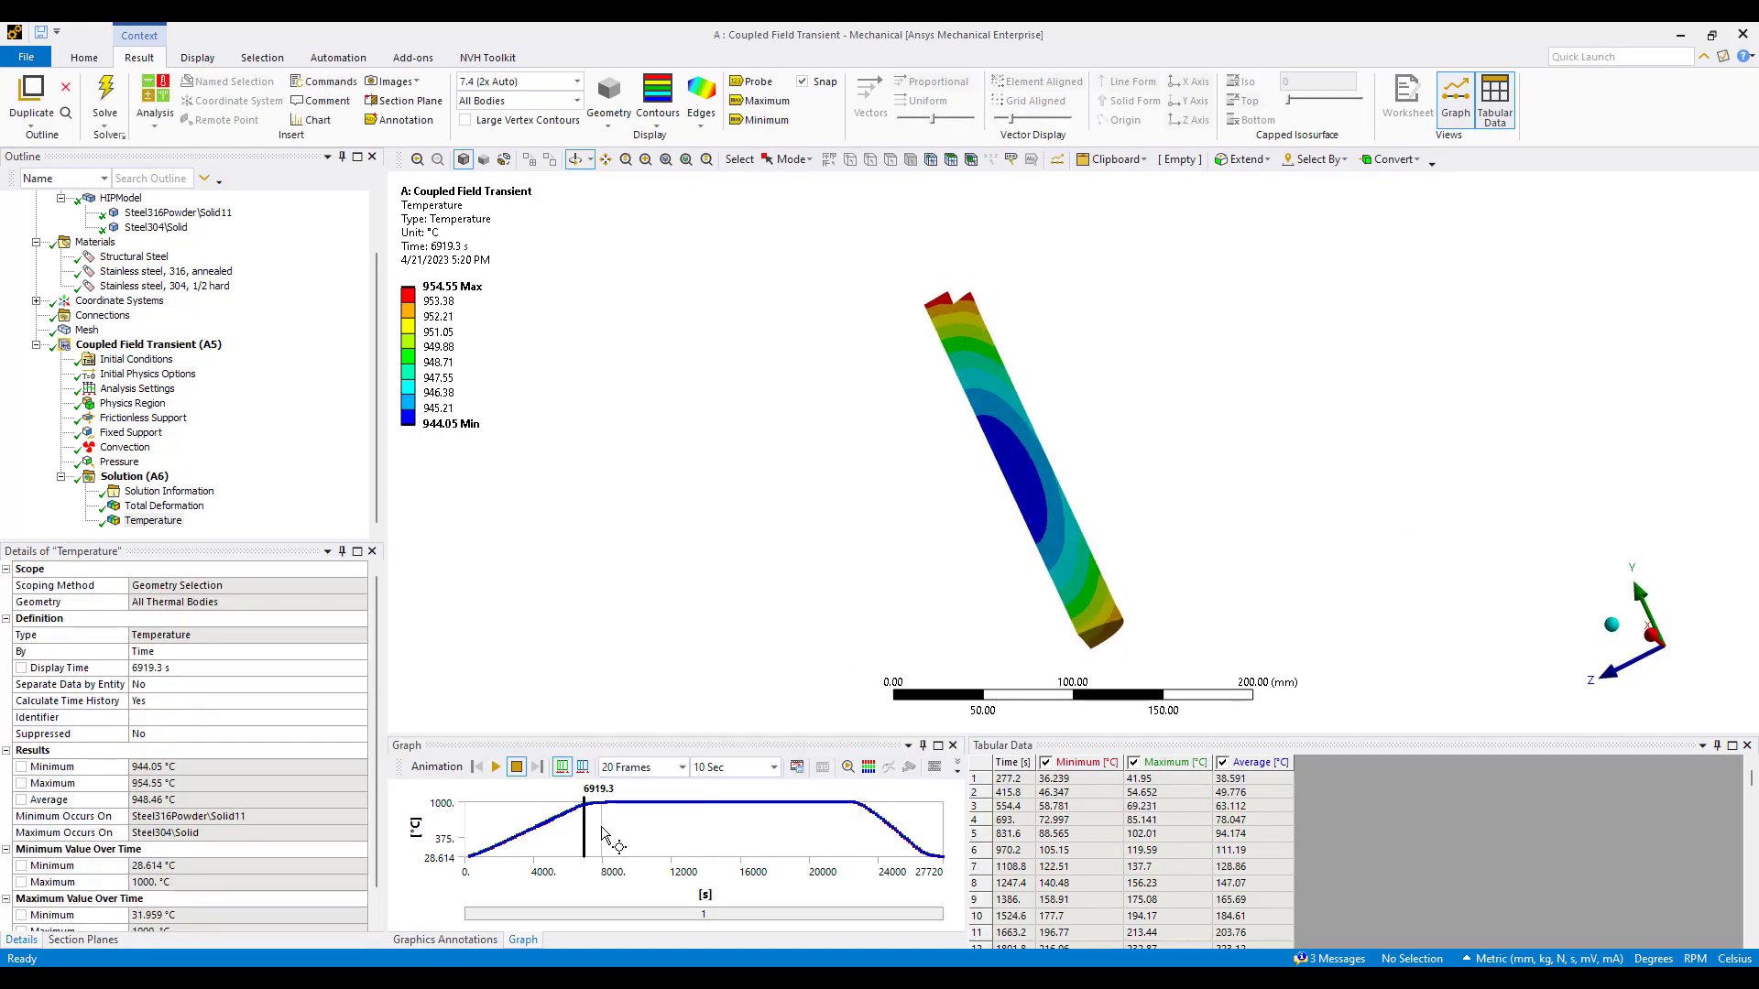
pyautogui.rightClick(605, 834)
pyautogui.click(633, 838)
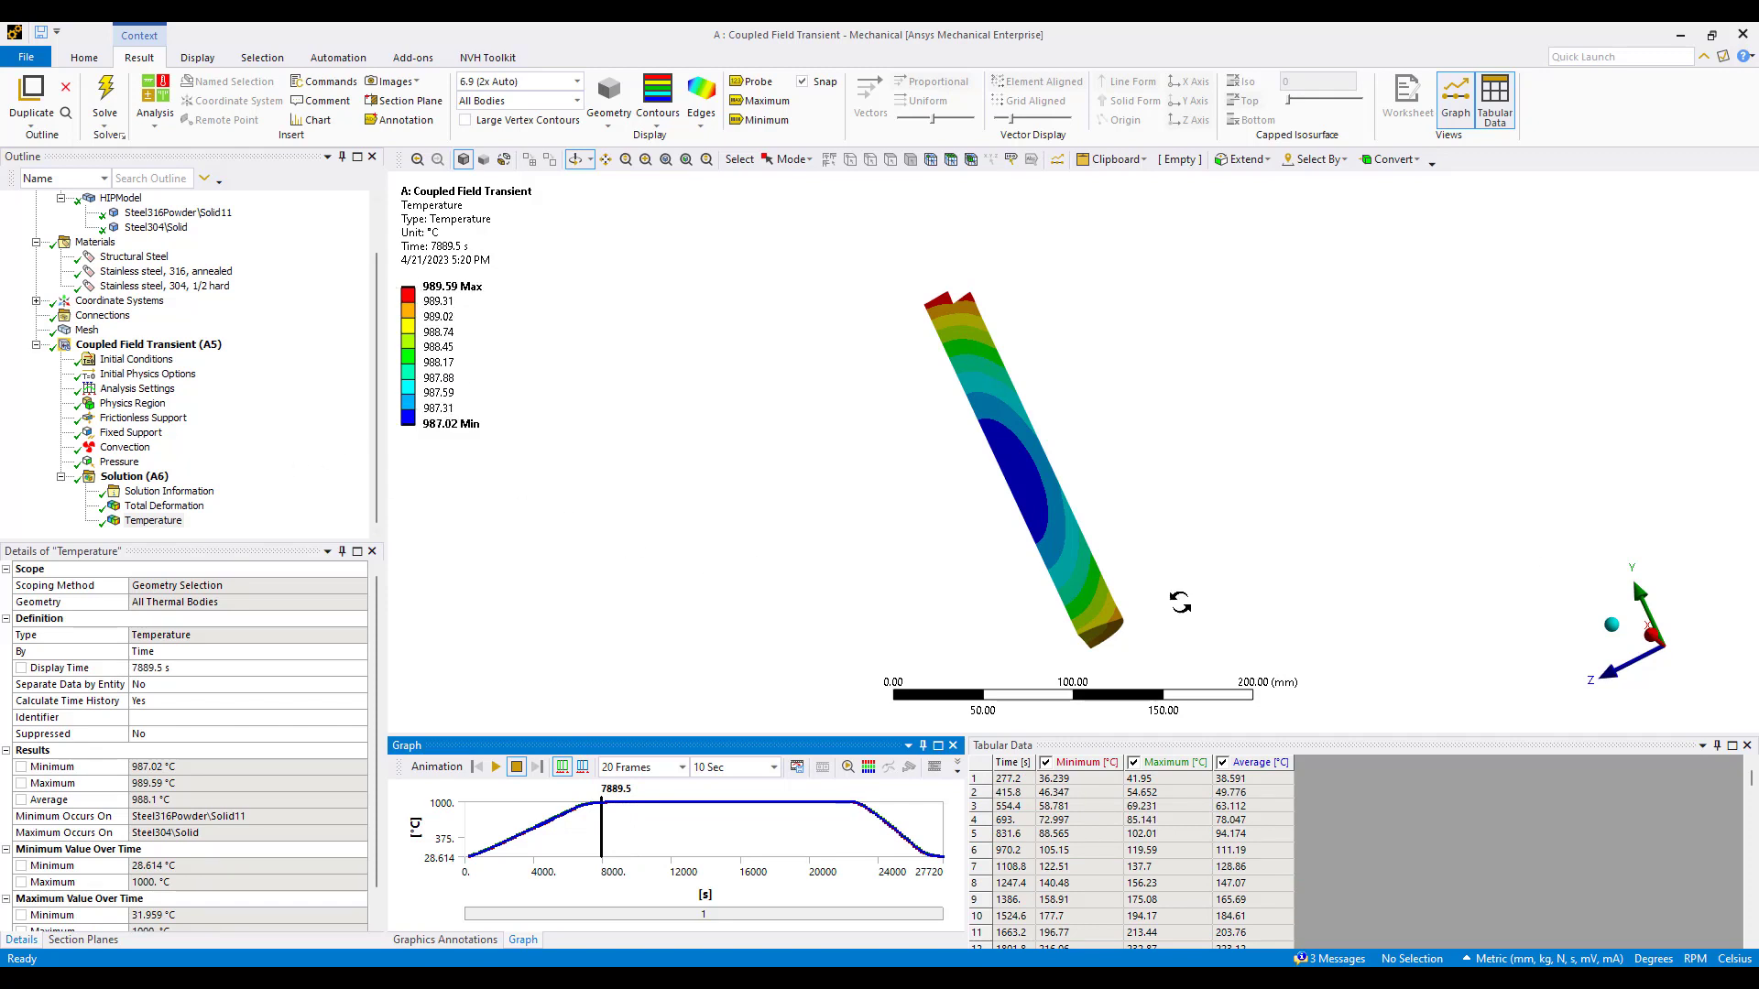
# Retrieve the temperature distribution near the end of cooling, at 27155 s
pyautogui.click(933, 847)
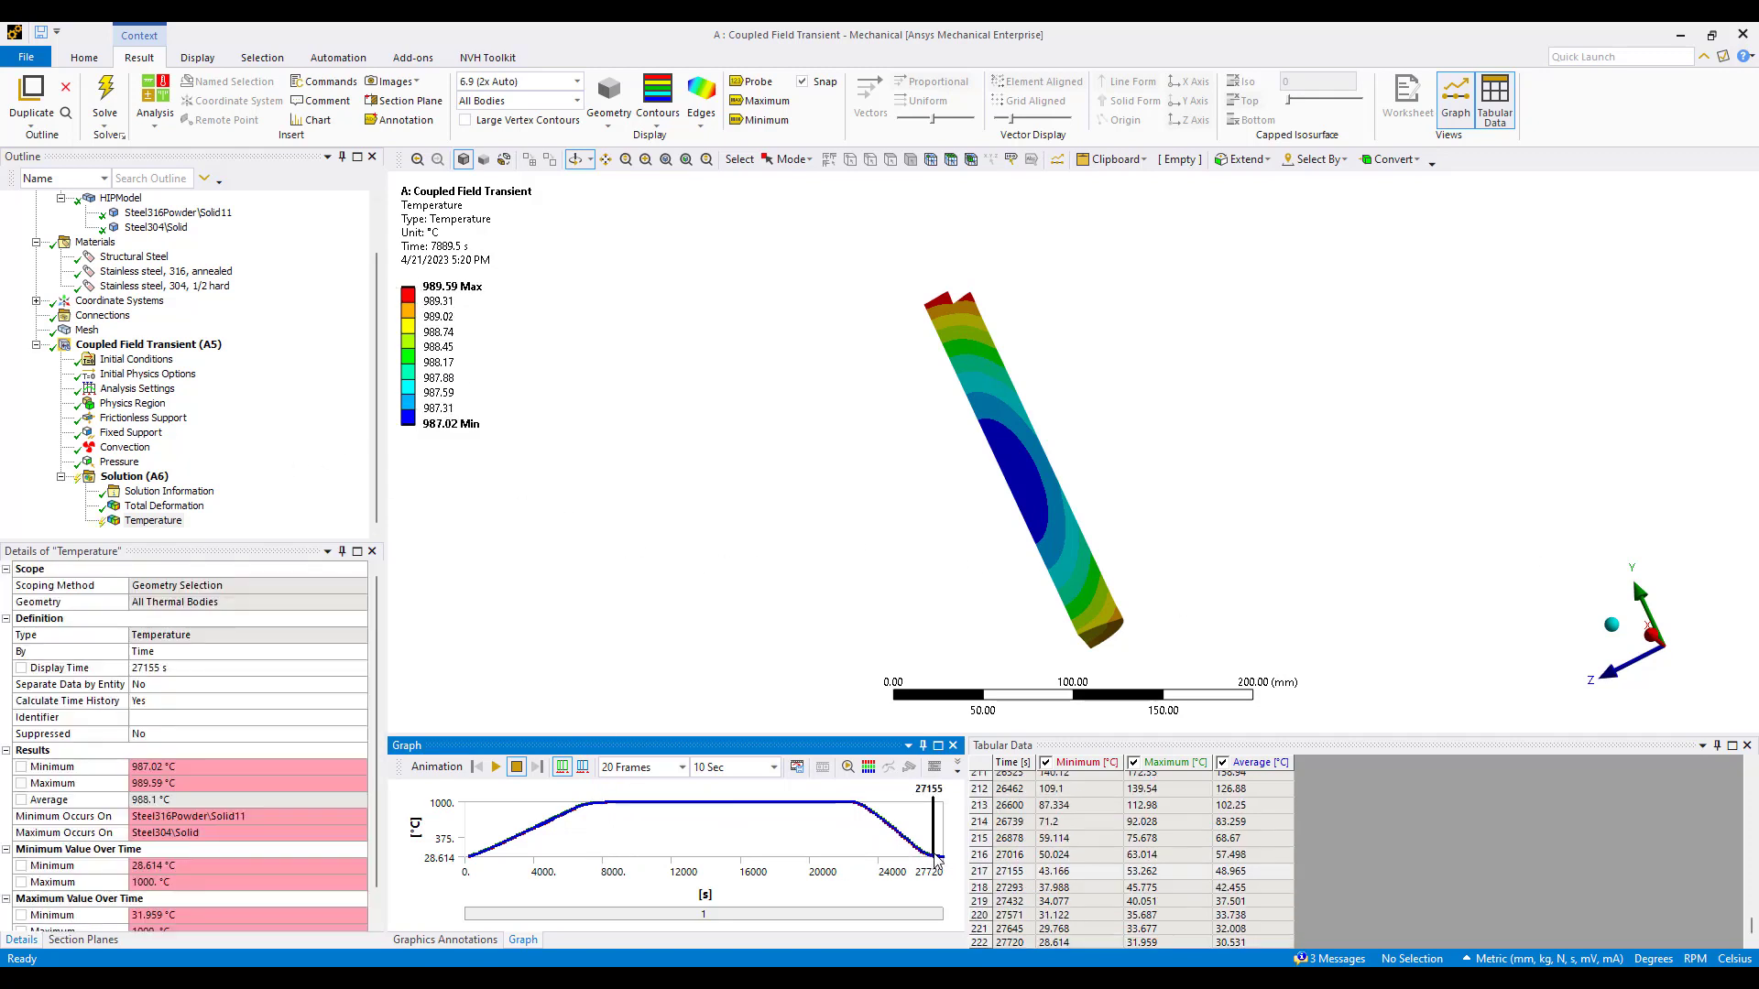
pyautogui.rightClick(935, 854)
pyautogui.click(958, 866)
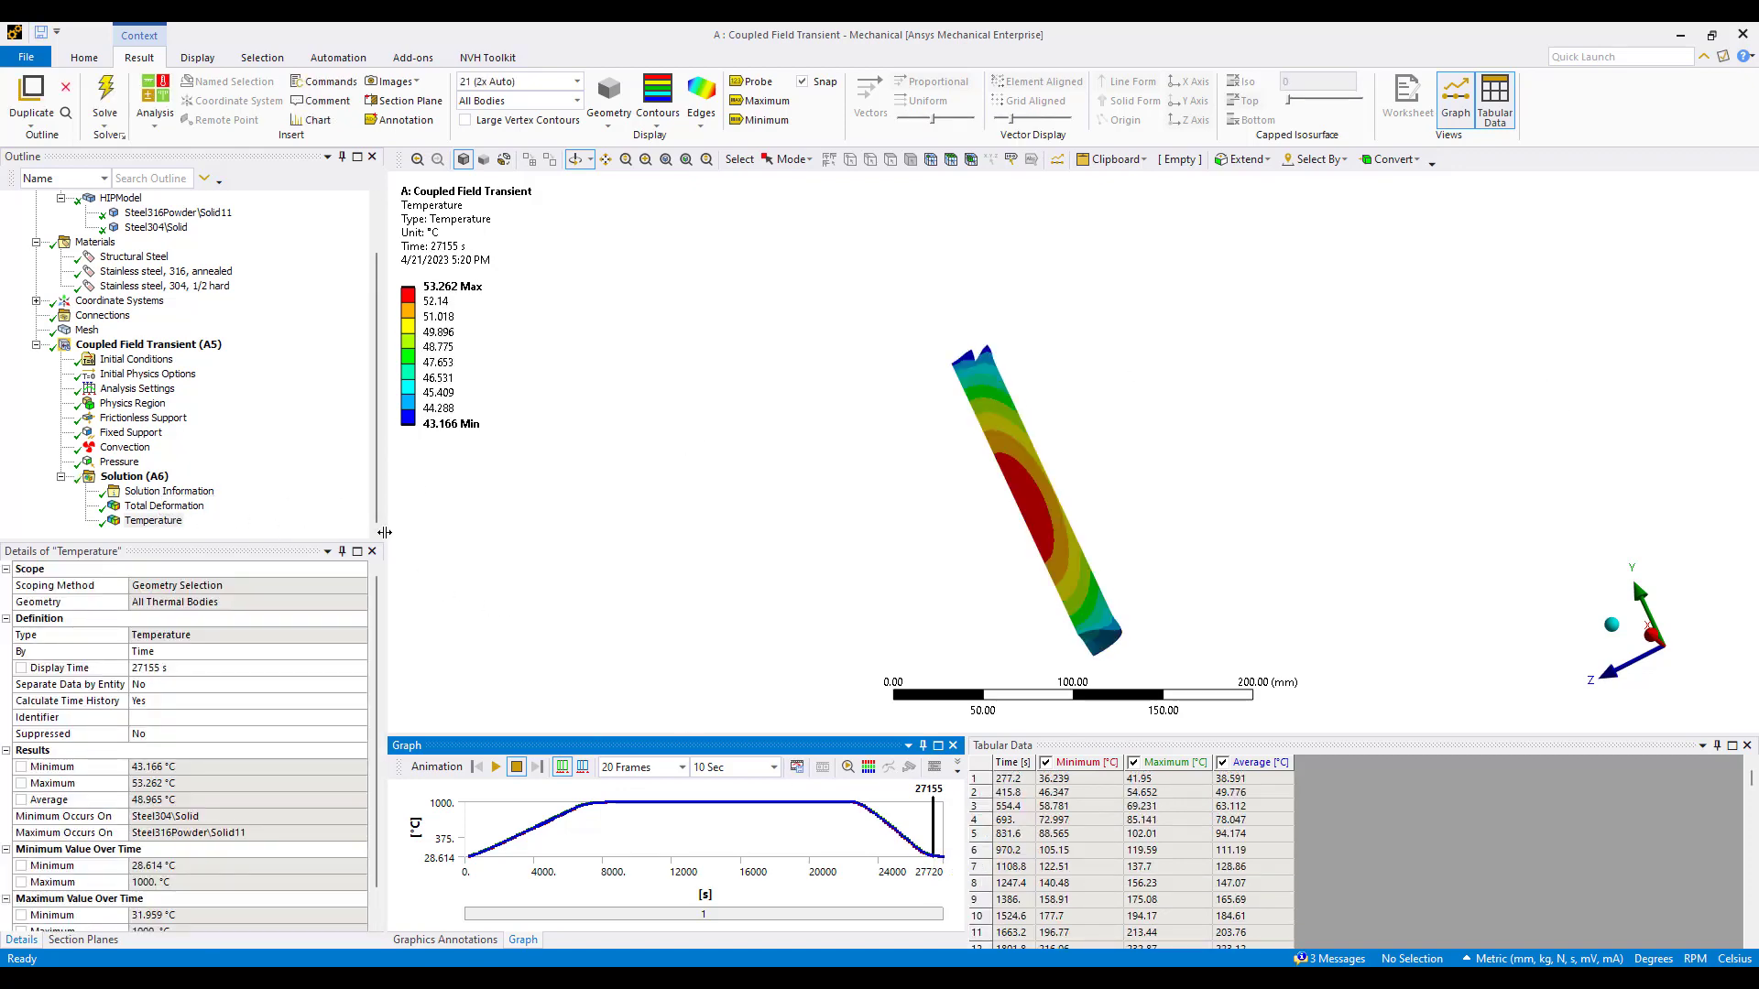
# Open the Solution worksheet and examine the list of available solution quantities with their types, components and expressions
pyautogui.click(134, 476)
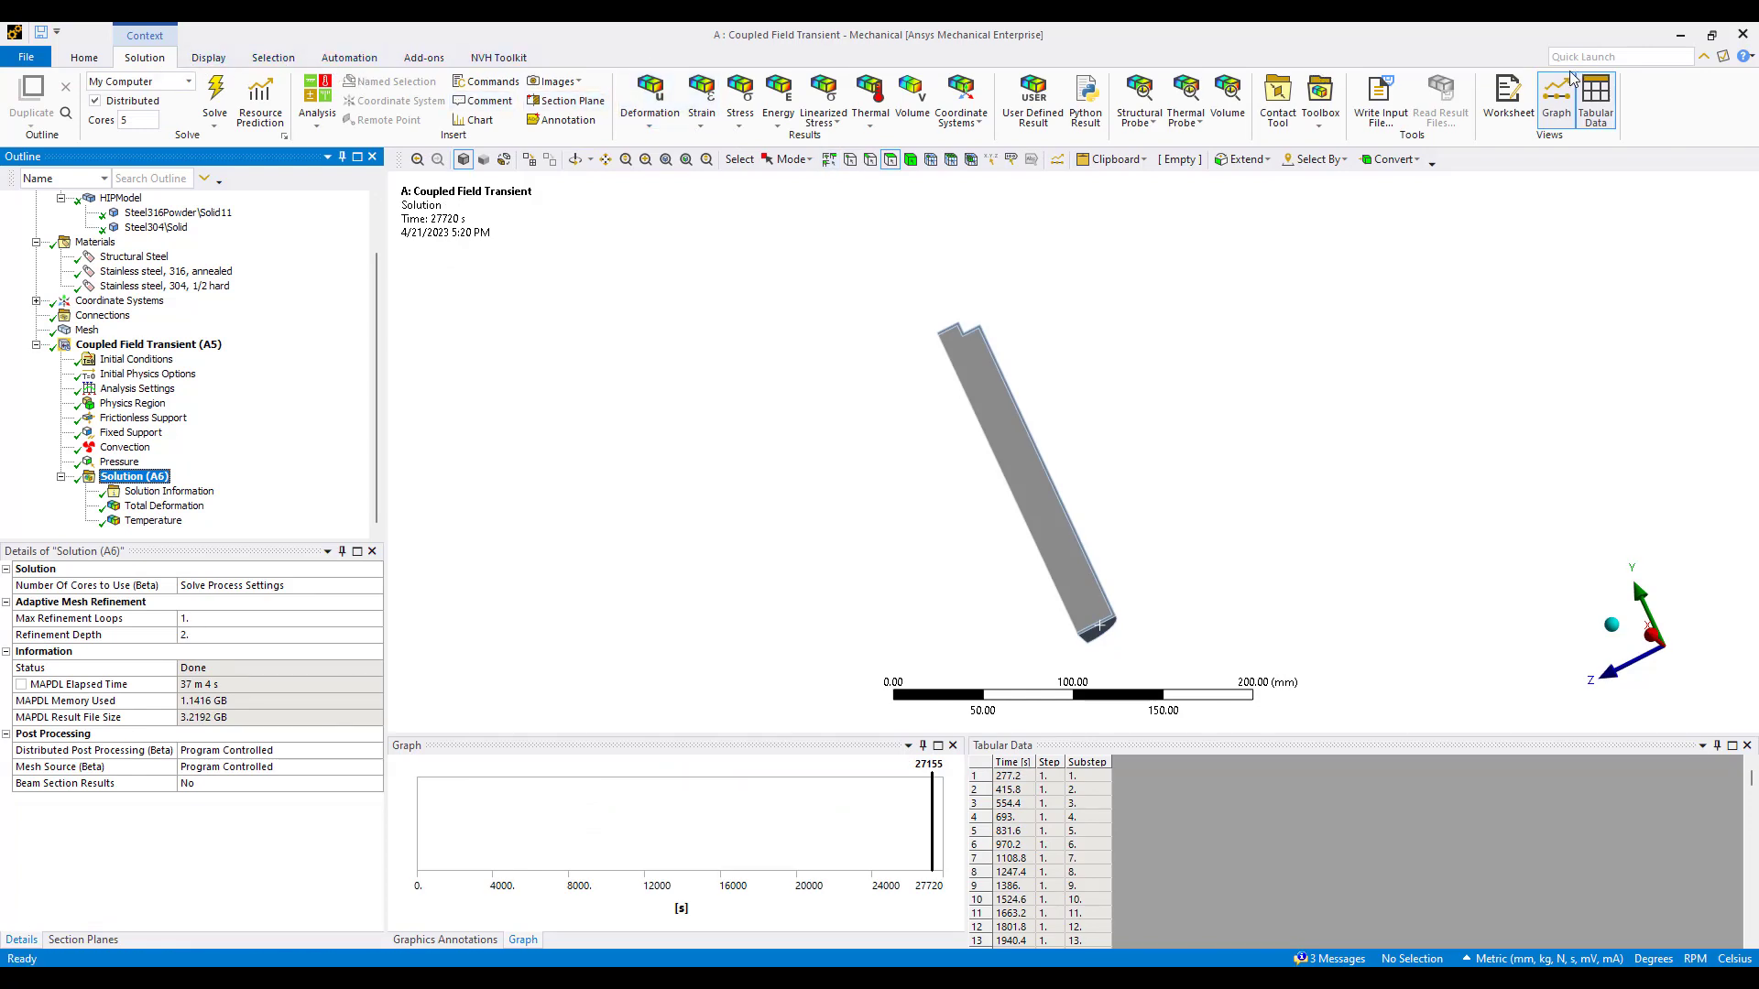
pyautogui.click(1508, 99)
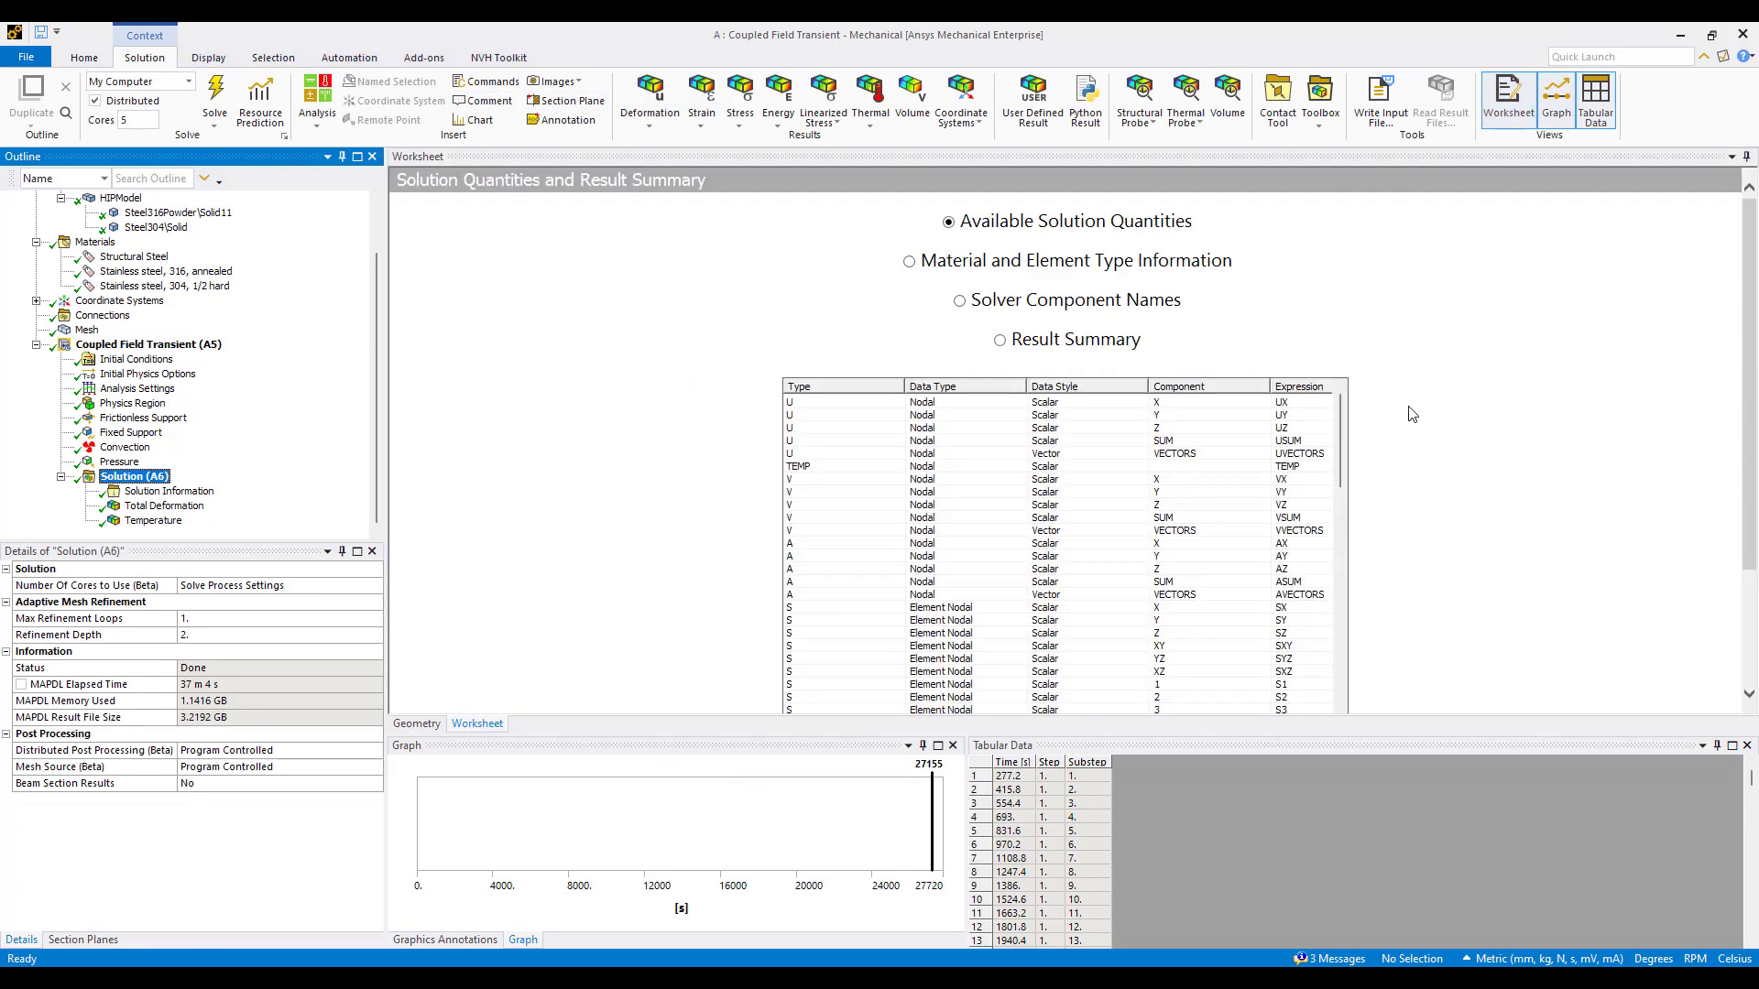
pyautogui.scroll(-3, 1443, 433)
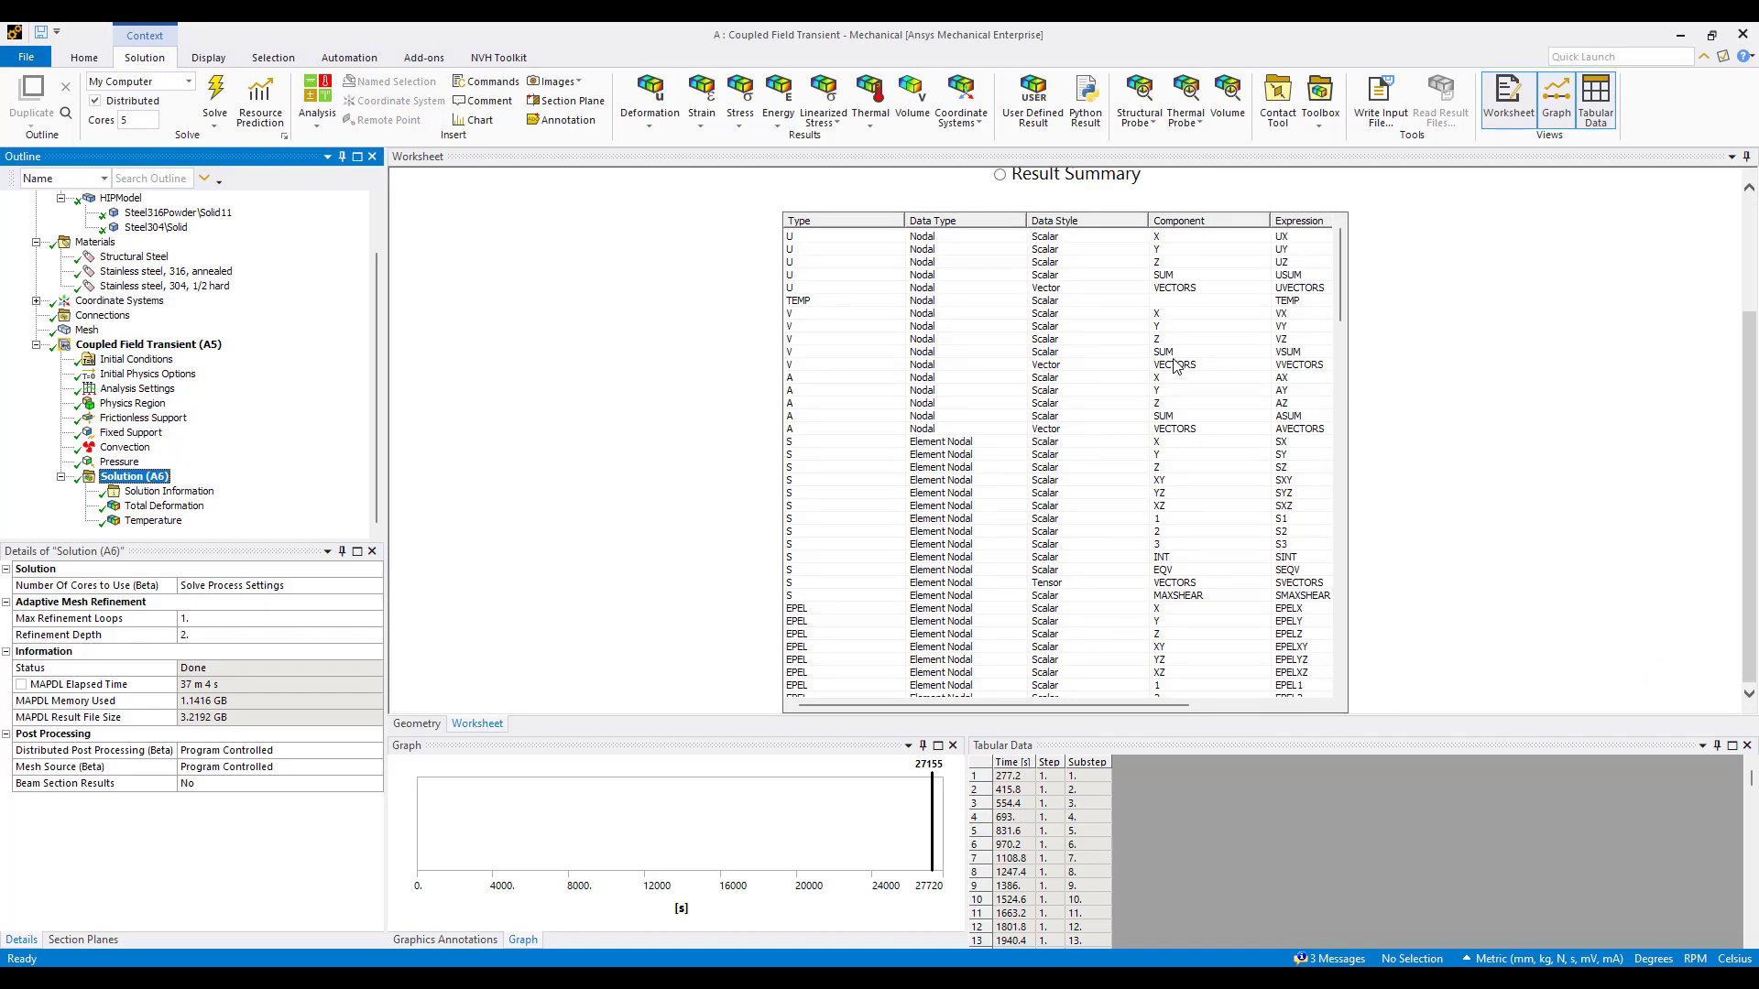
pyautogui.scroll(-8, 1176, 364)
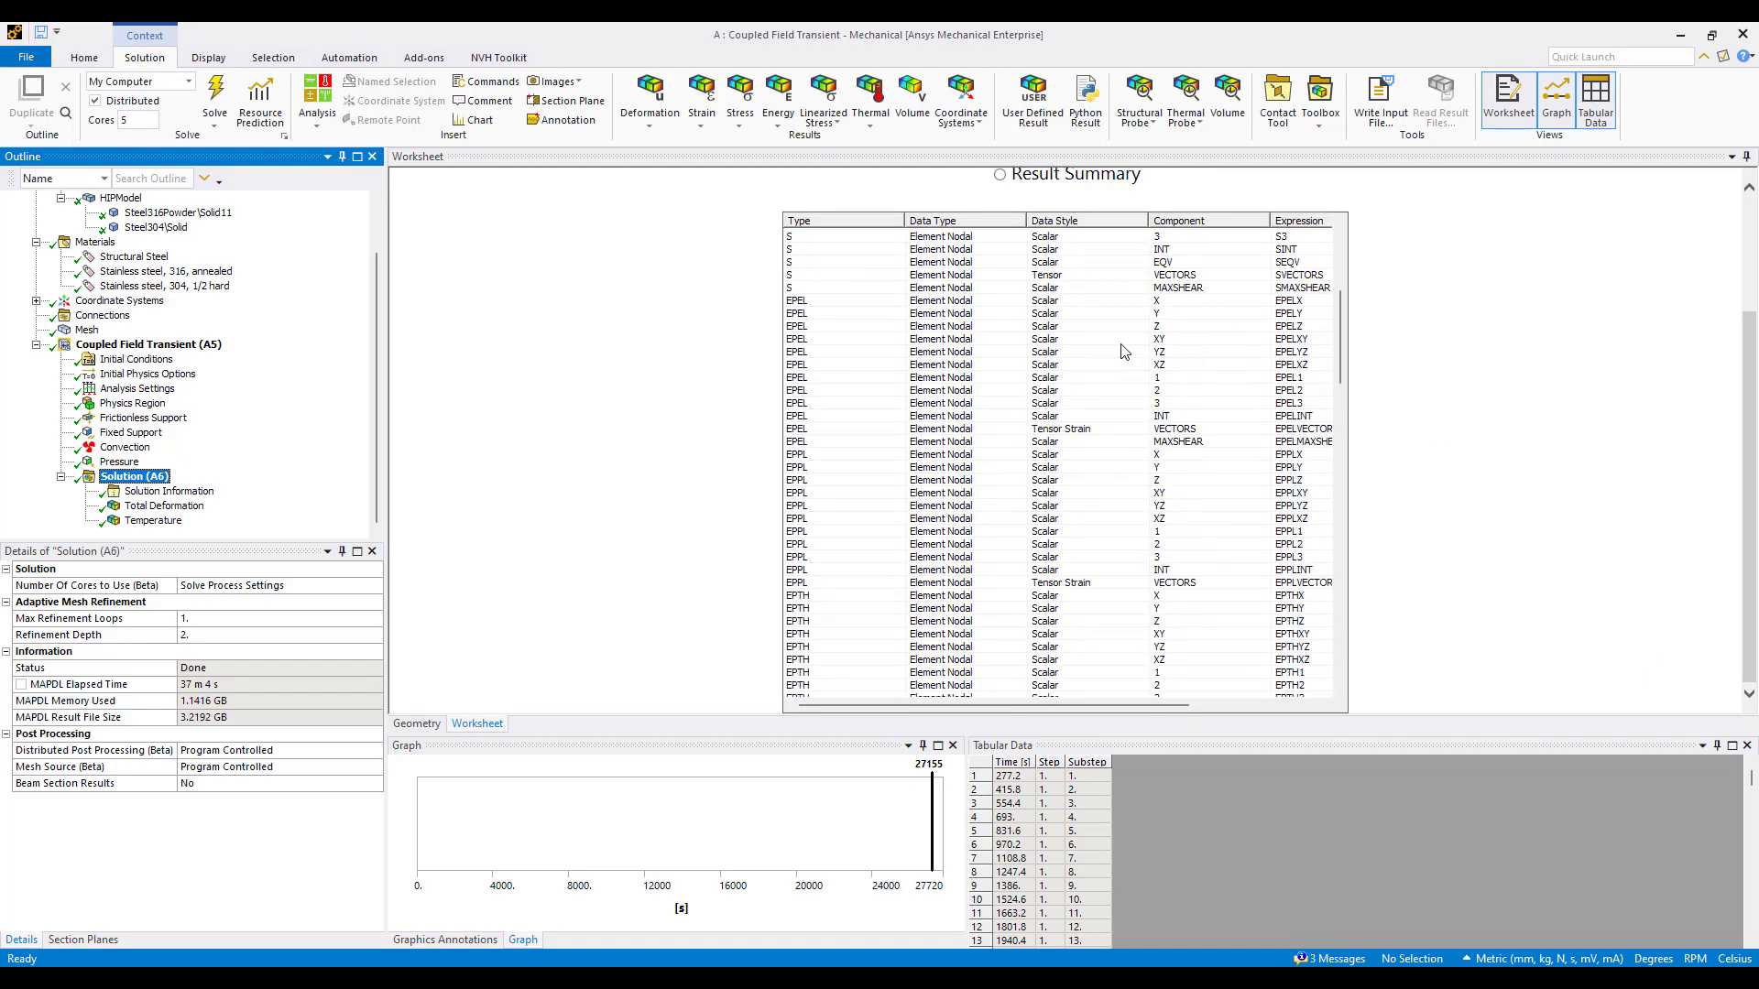
pyautogui.scroll(-7, 1125, 352)
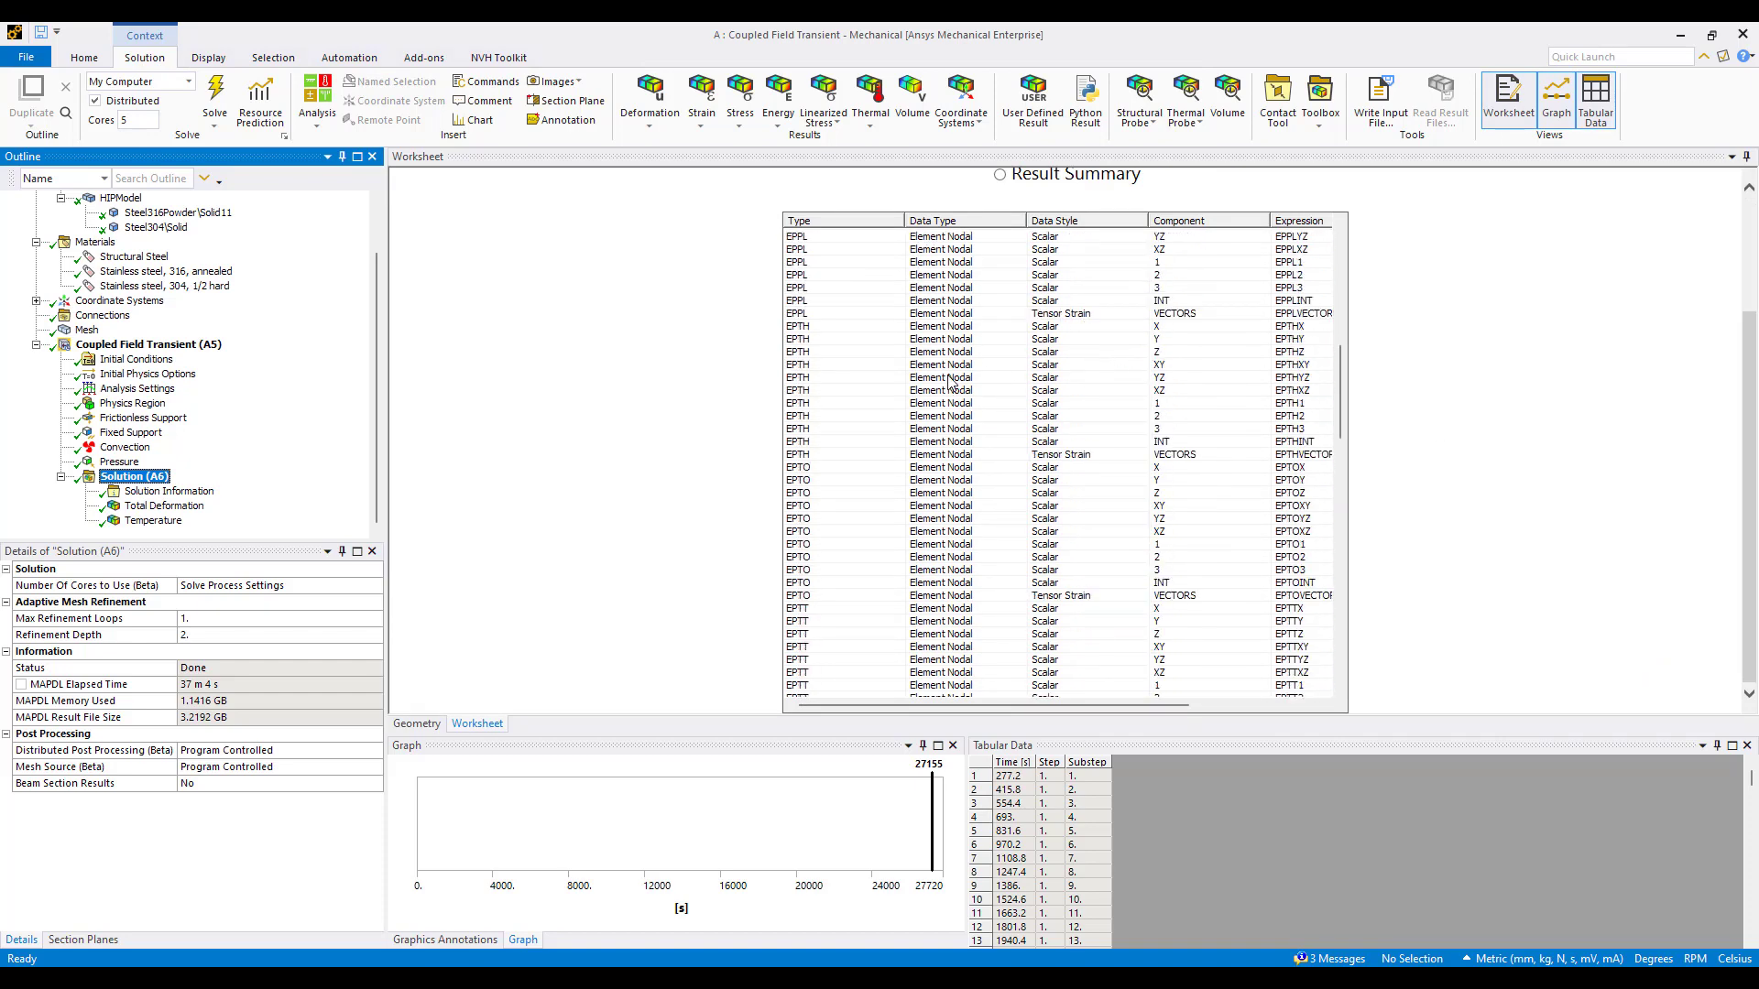
pyautogui.scroll(-6, 961, 385)
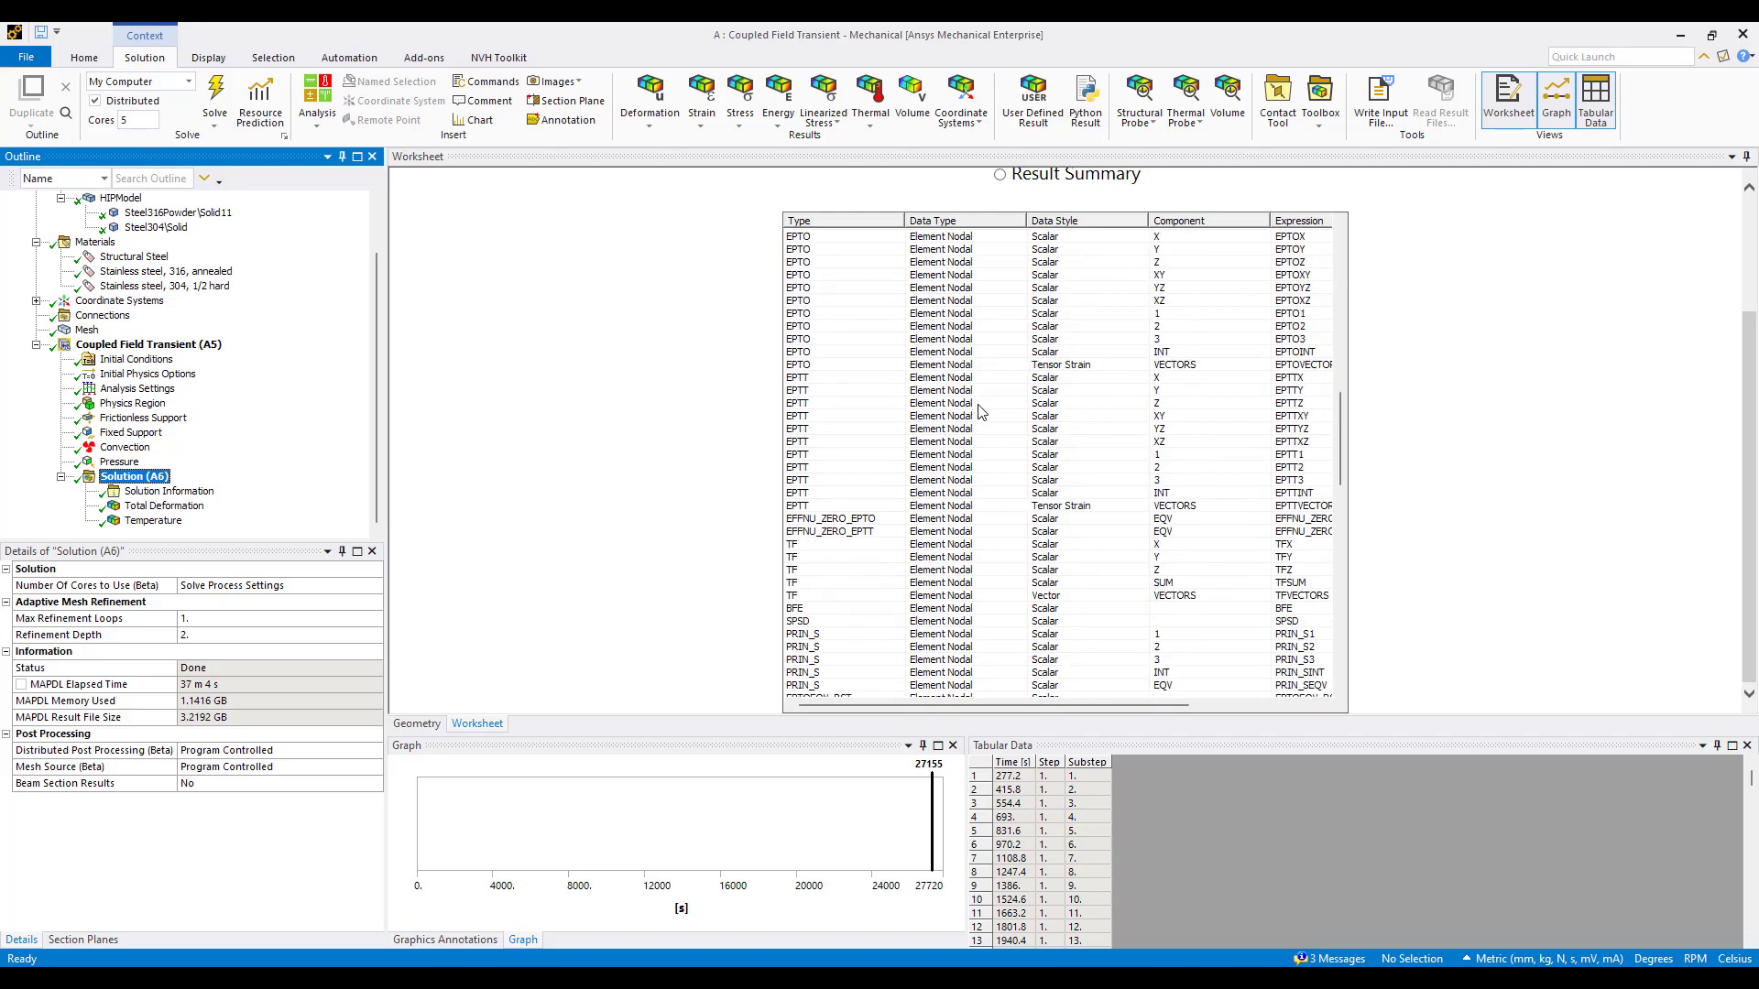
pyautogui.scroll(-2, 980, 413)
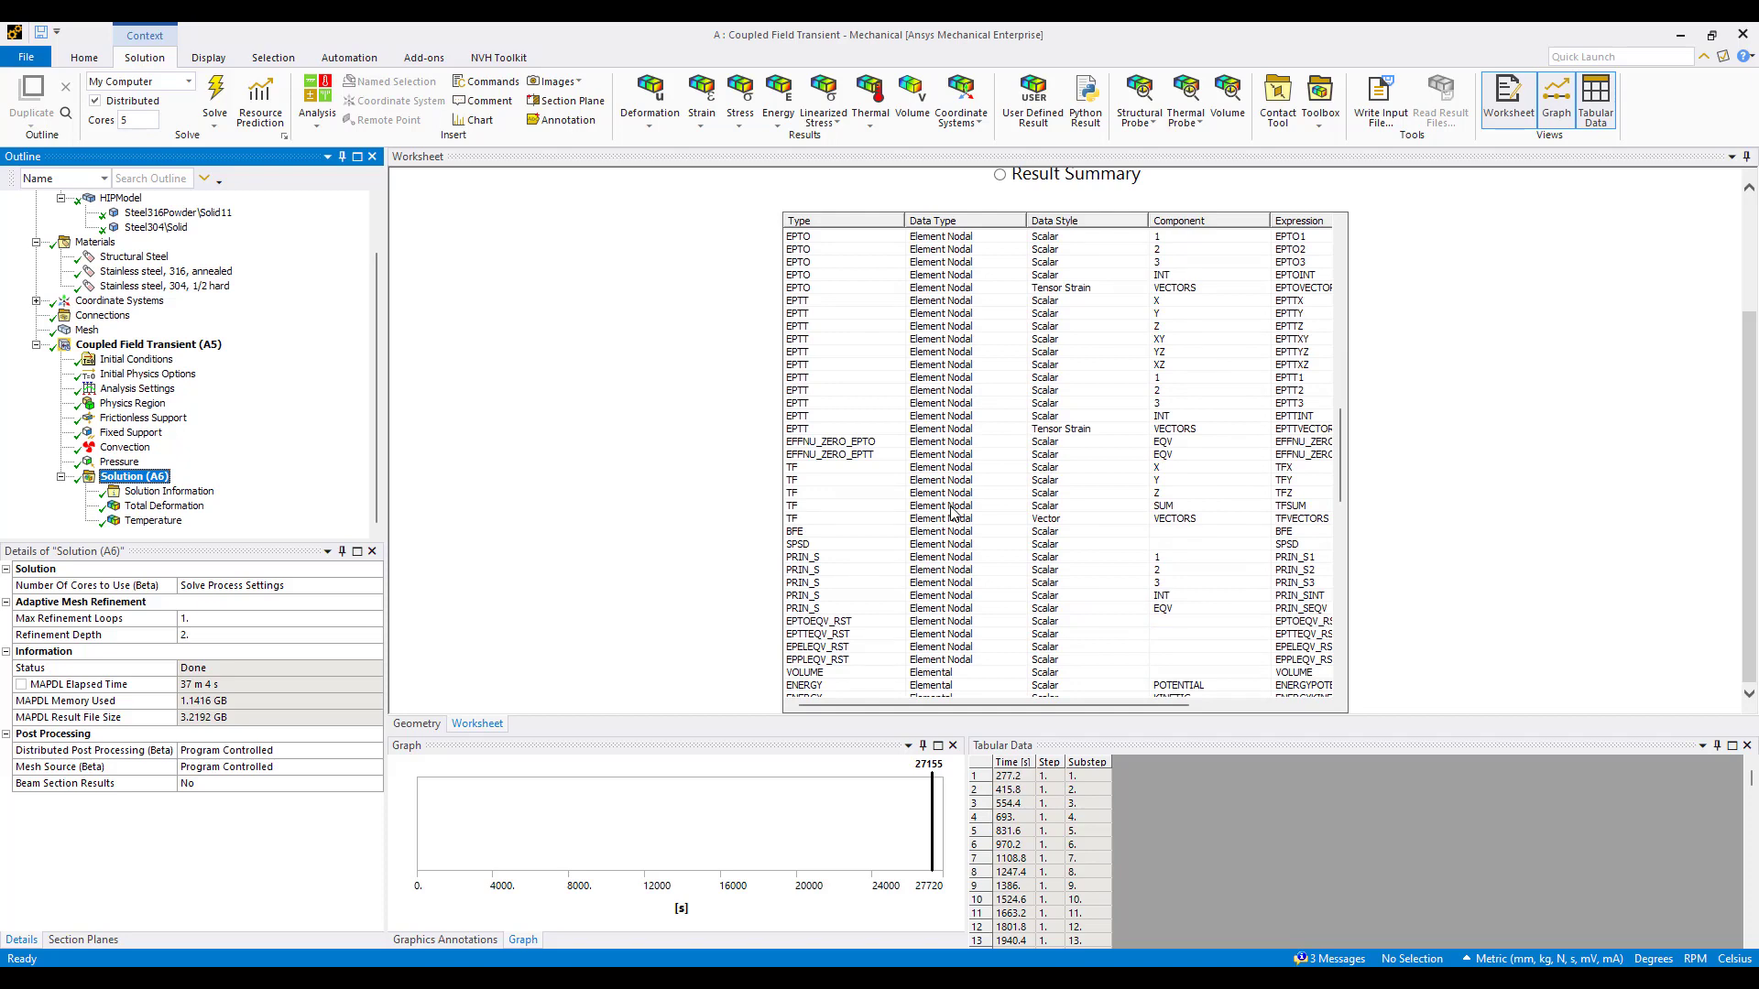
pyautogui.scroll(-3, 1015, 602)
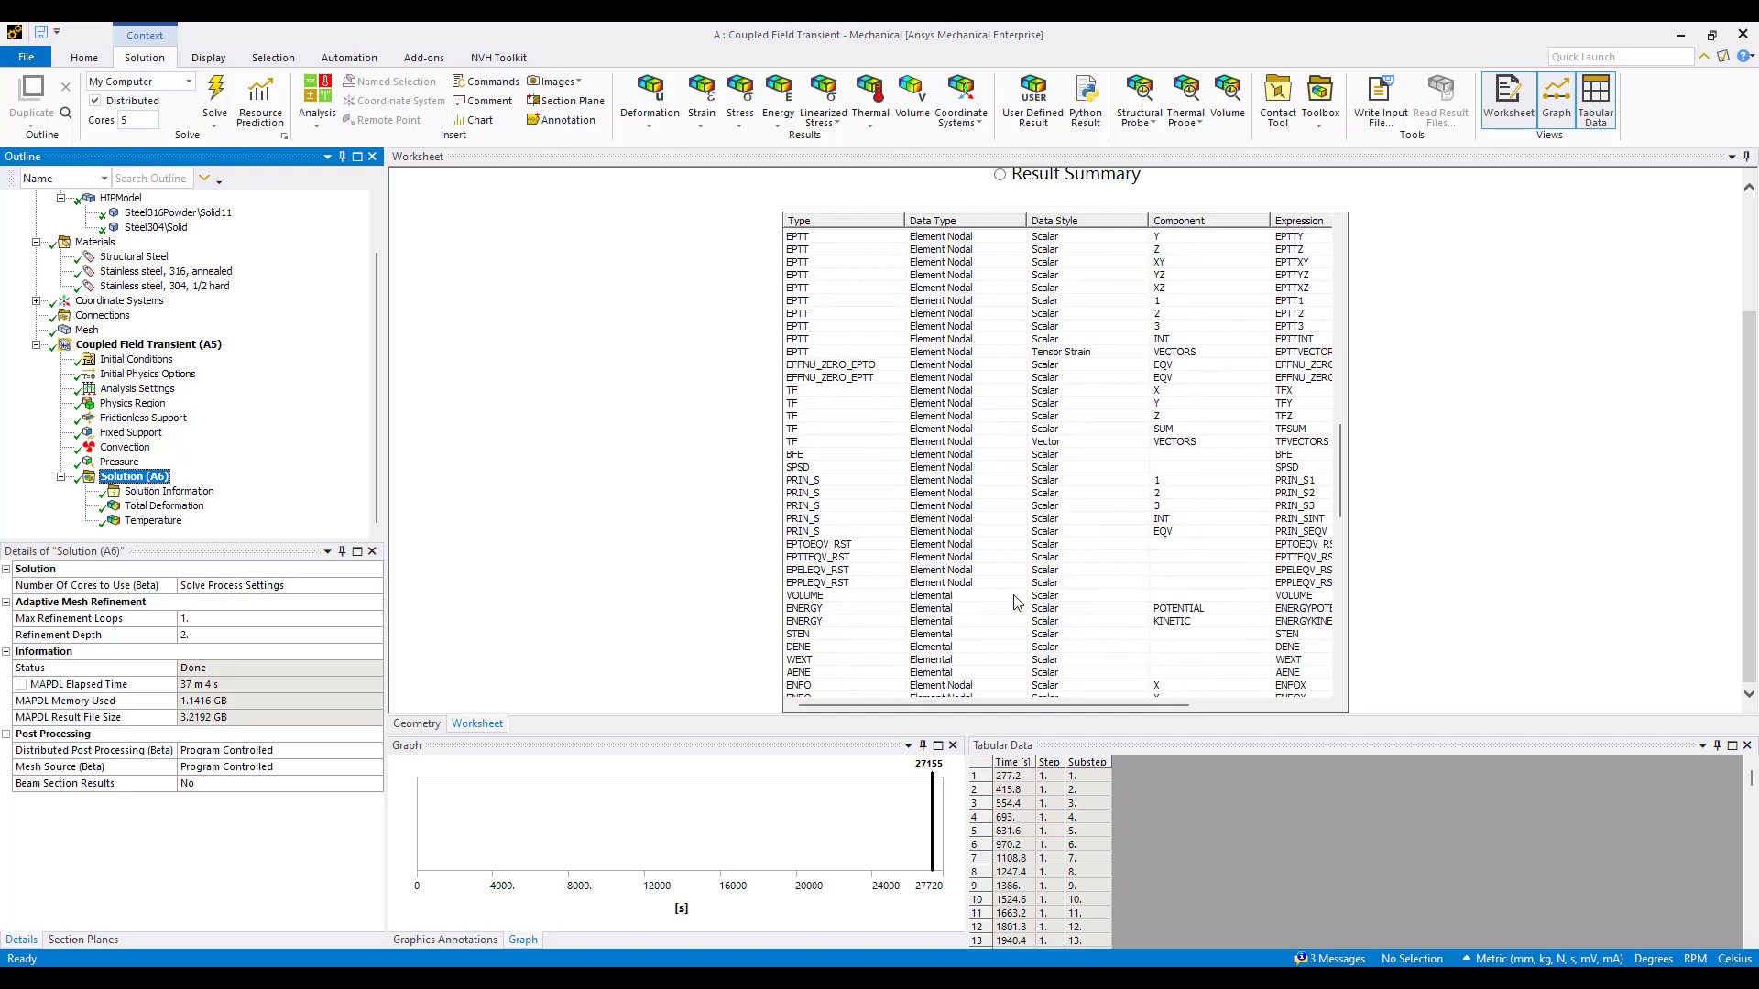
pyautogui.scroll(-3, 1015, 602)
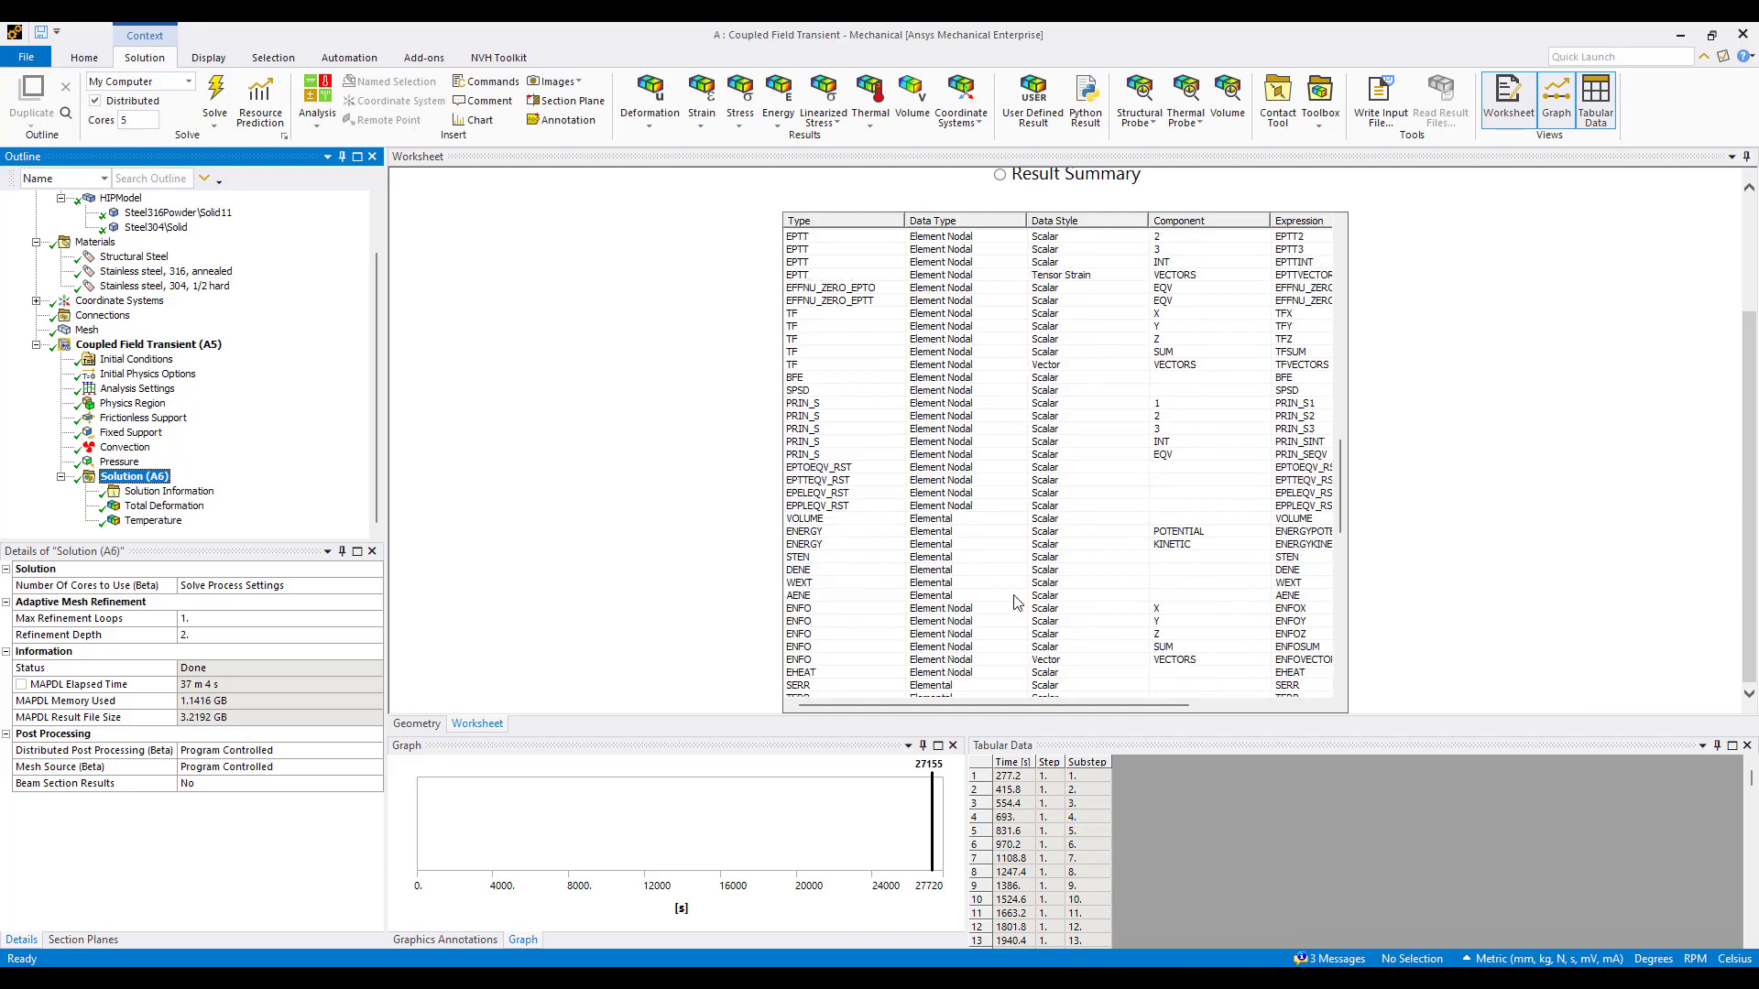
pyautogui.scroll(-3, 1041, 604)
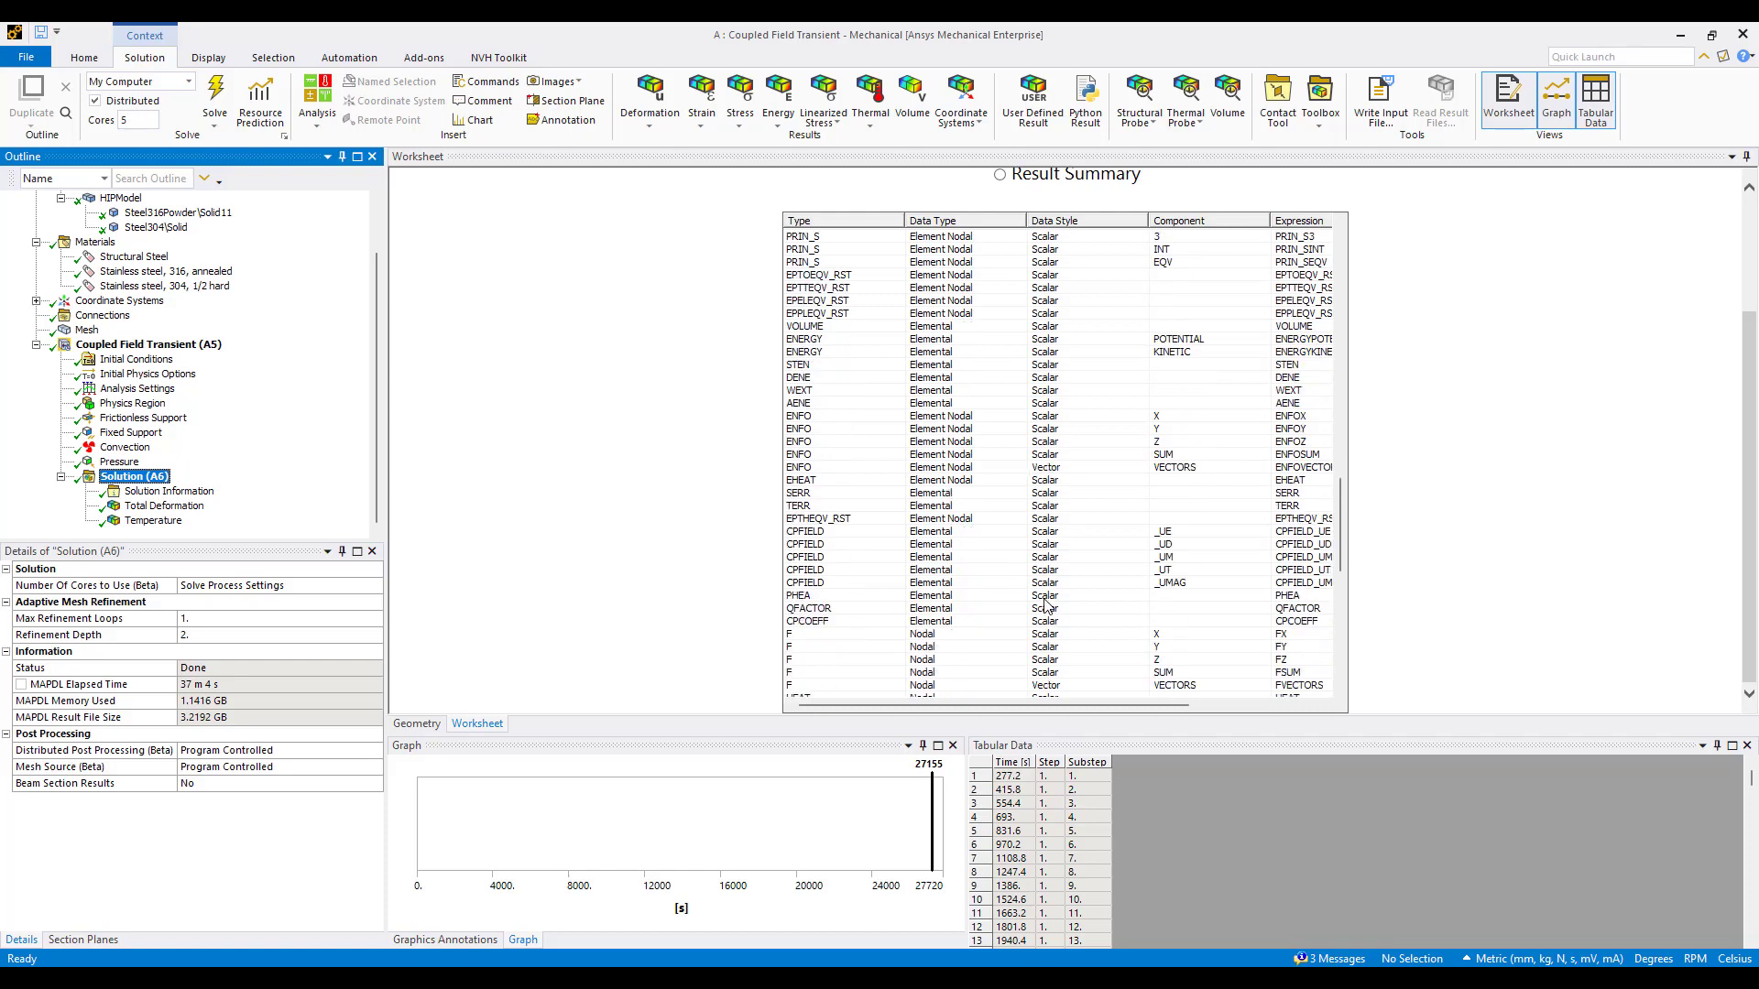
pyautogui.scroll(-10, 1050, 567)
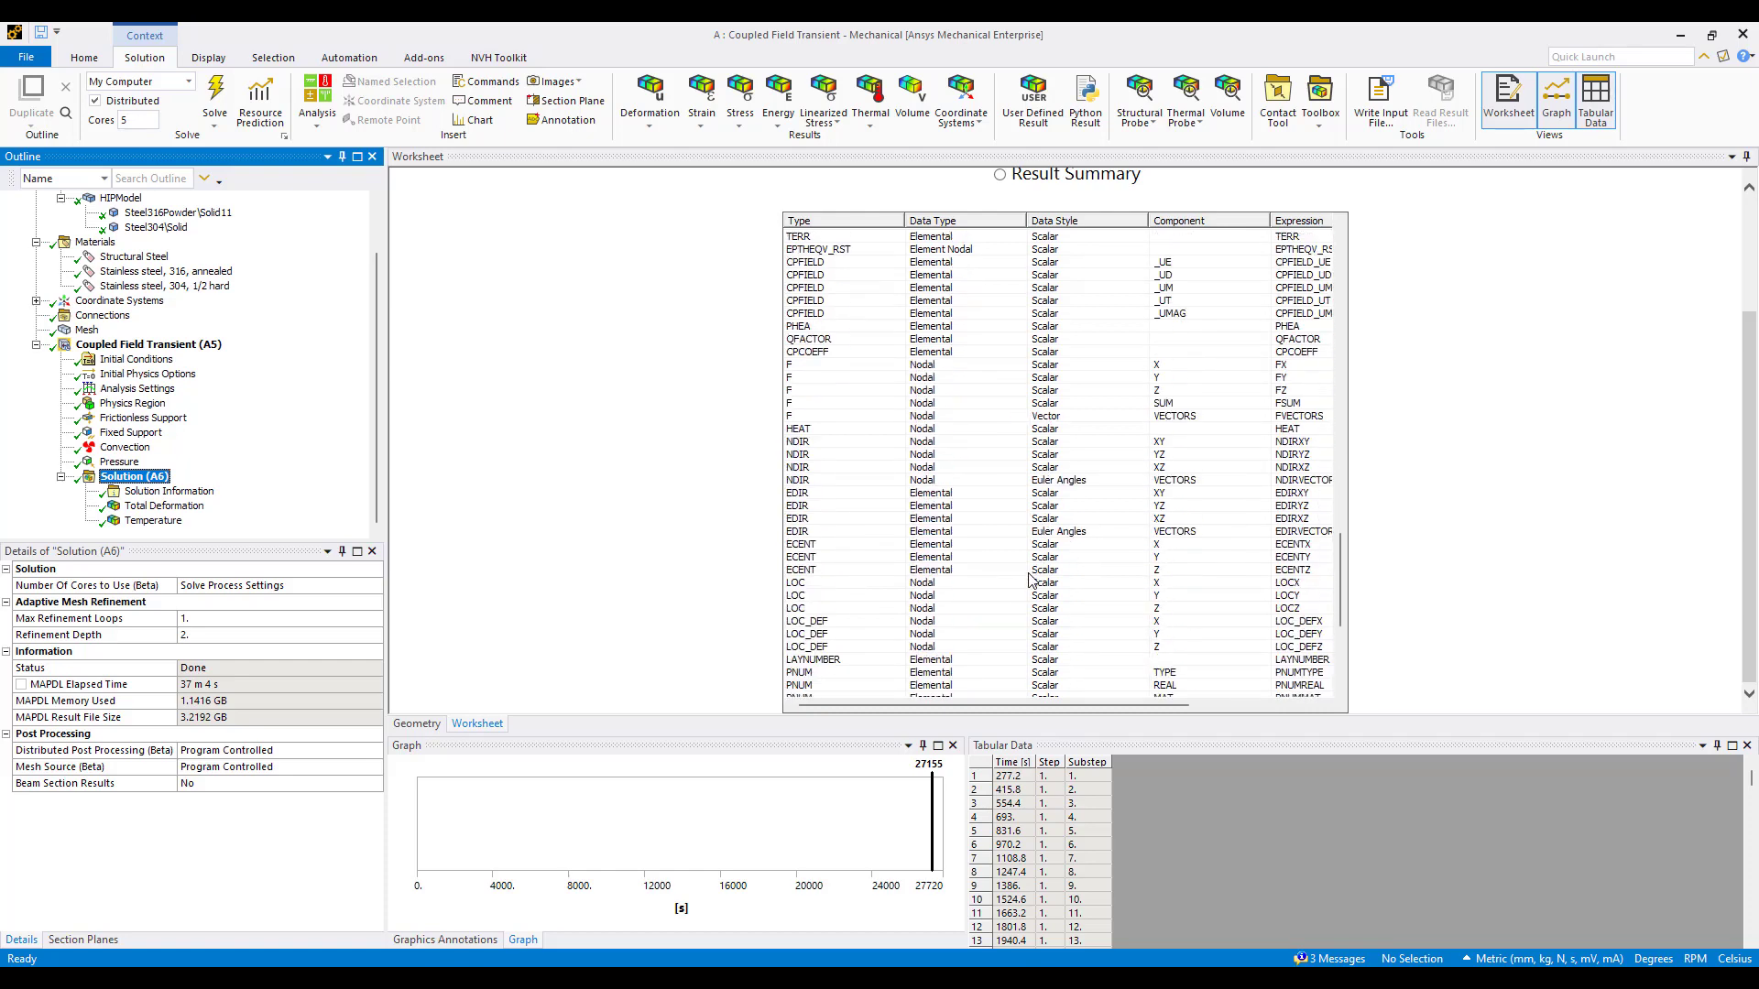
pyautogui.scroll(-4, 1000, 568)
pyautogui.scroll(6, 1002, 566)
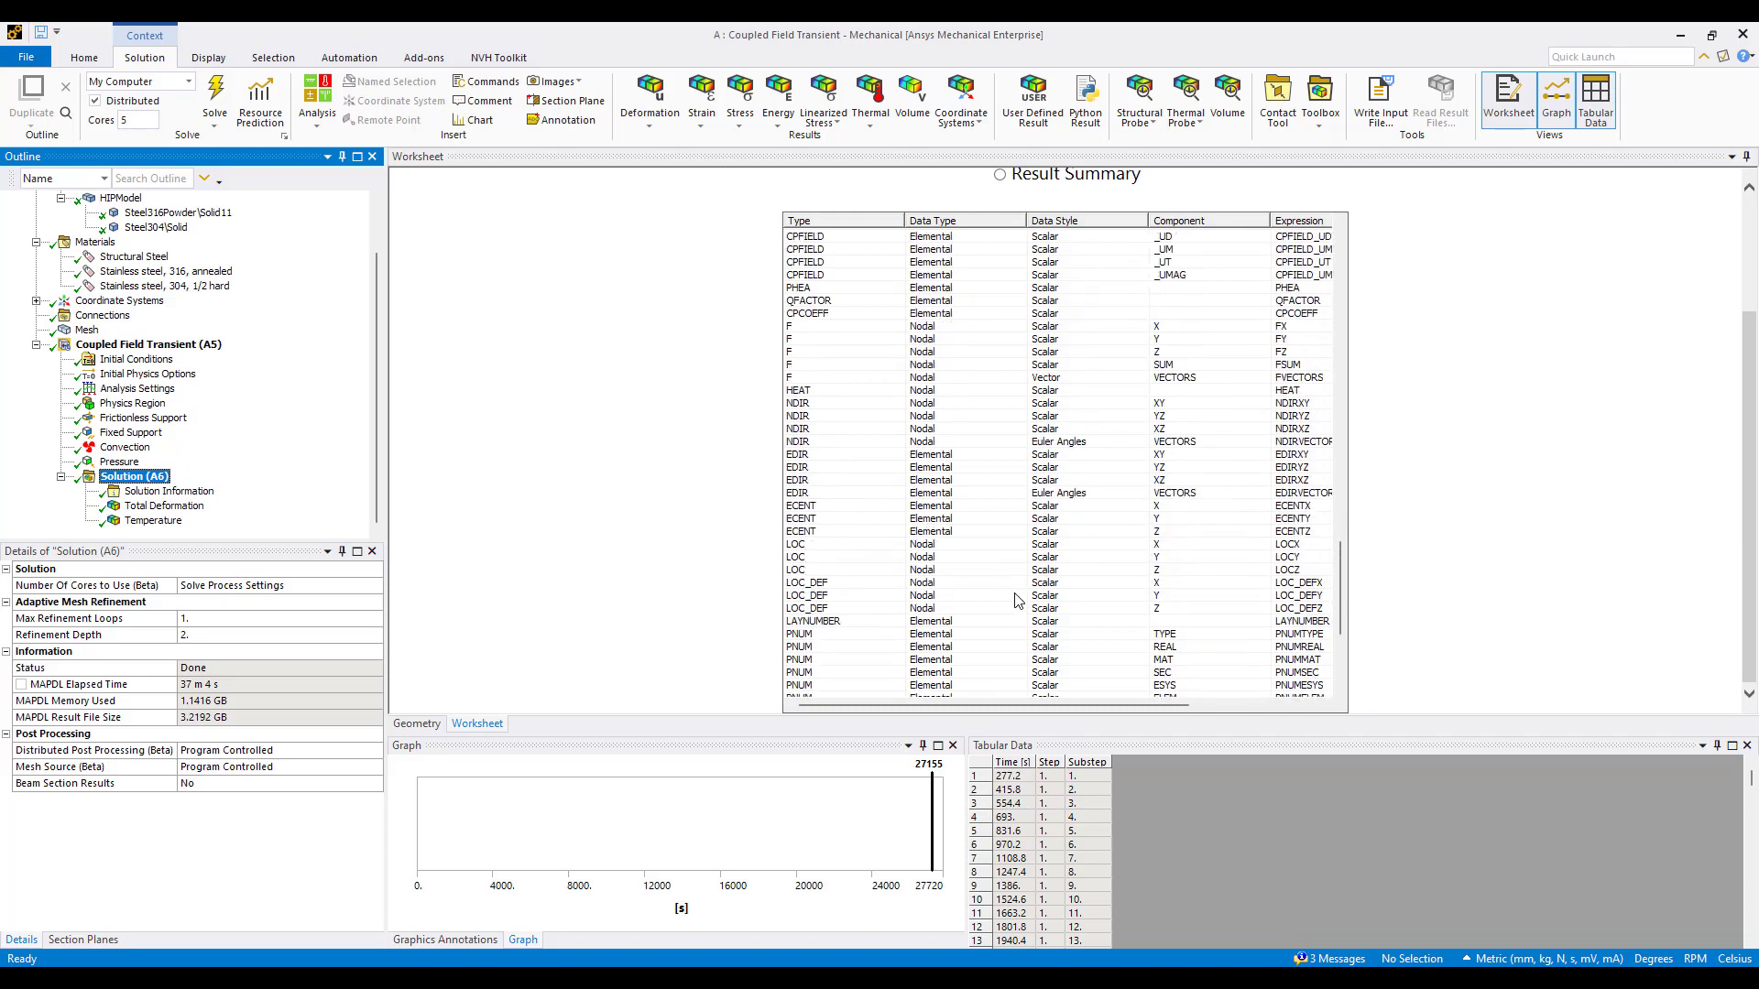
# Switch to the unsaved Workbench project, check the Gurson model constants of Stainless steel, 316, annealed, and return to Mechanical
pyautogui.moveTo(1124, 978)
pyautogui.moveTo(1083, 978)
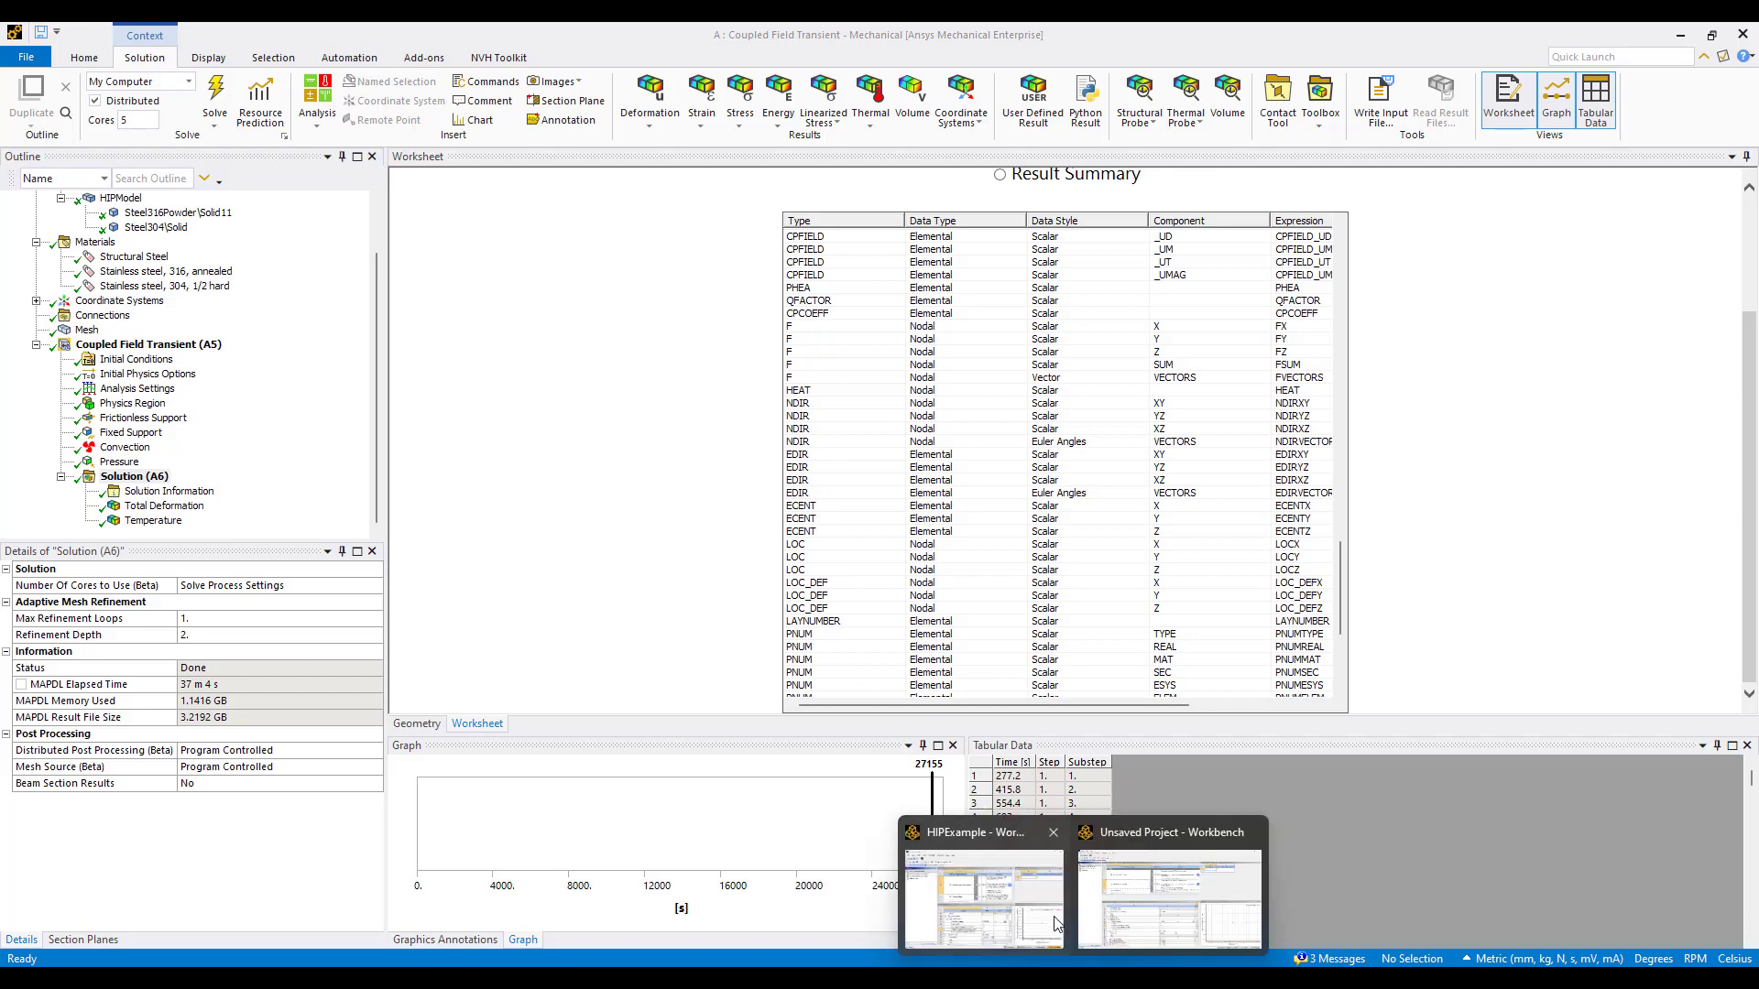
pyautogui.click(1170, 898)
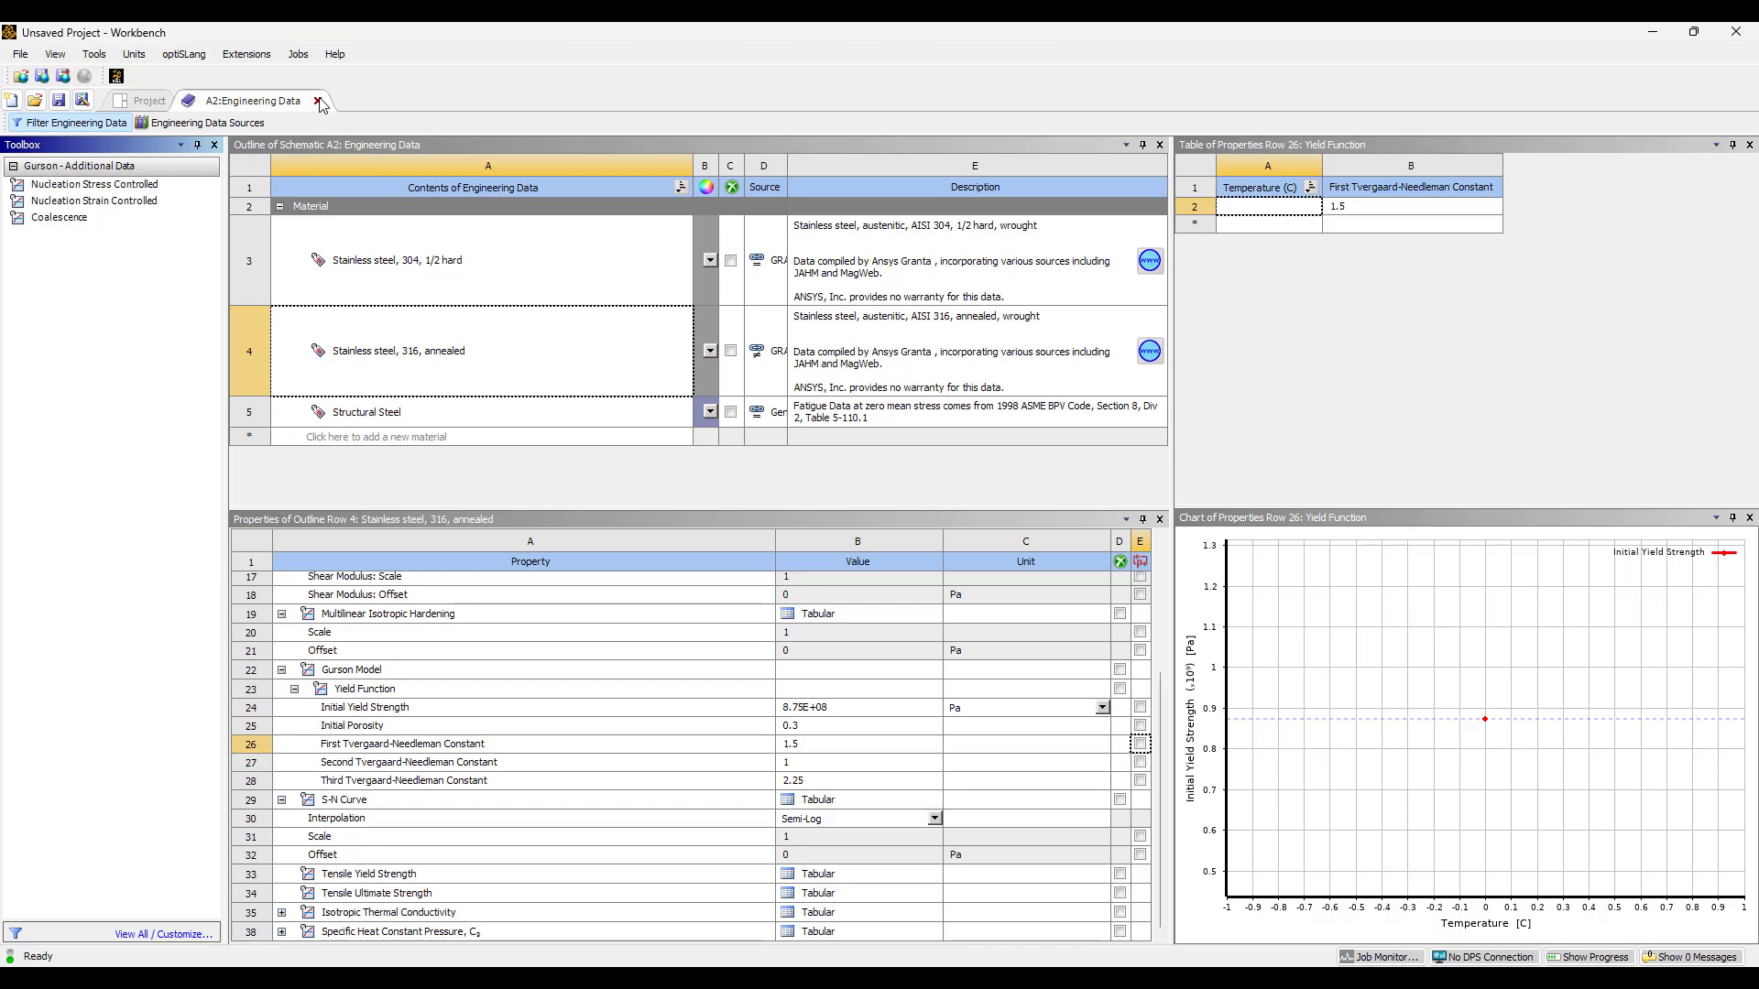
pyautogui.click(1650, 33)
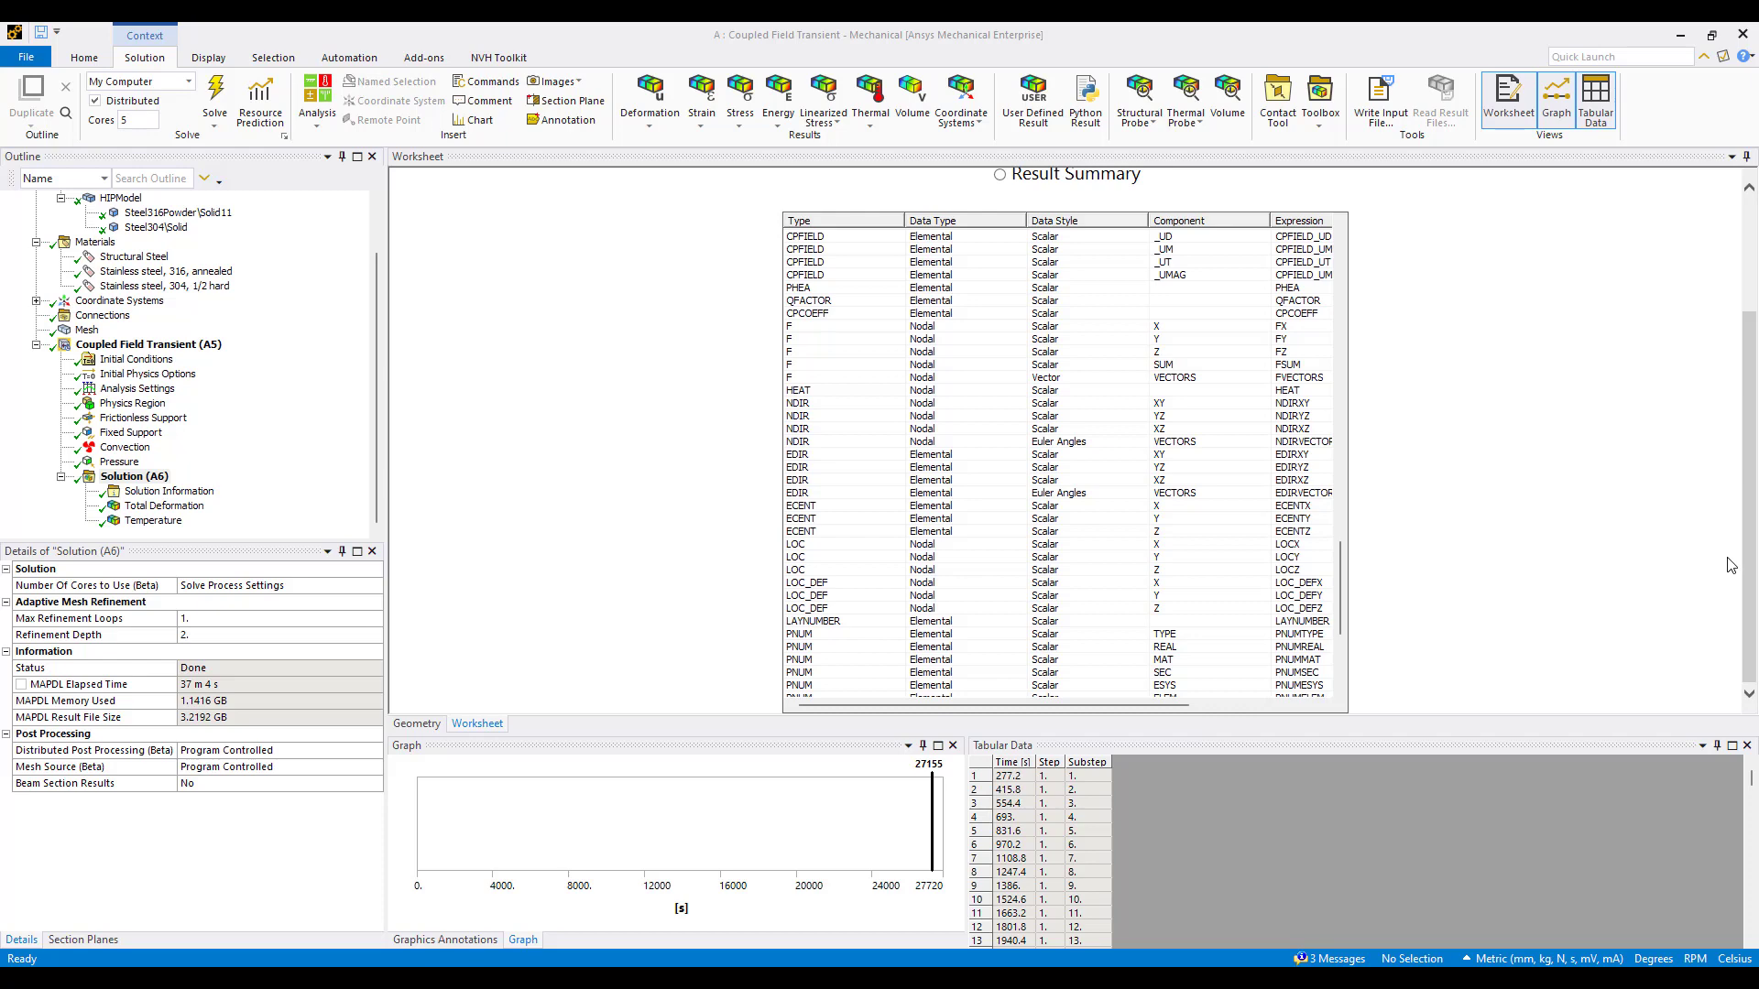
# Open the online Ansys Help, search for "gurson" and open the Gurson Material Model page of the Engineering Data User's Guide
pyautogui.press('F1')
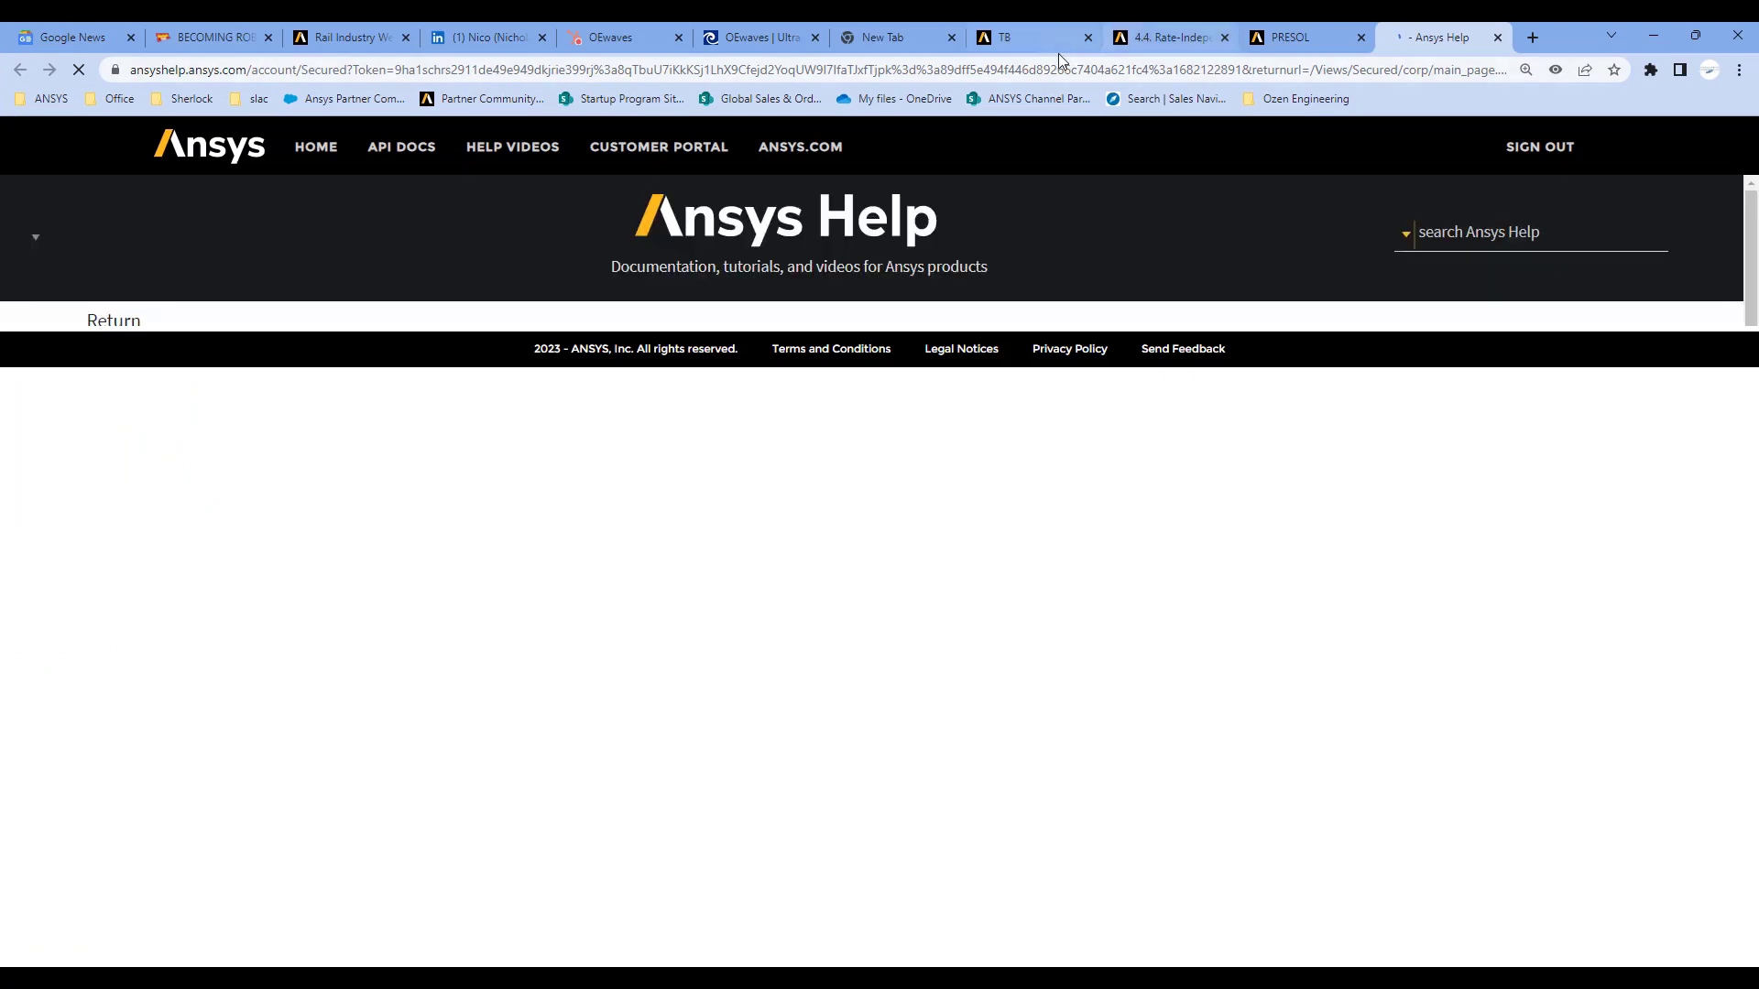
pyautogui.click(1395, 233)
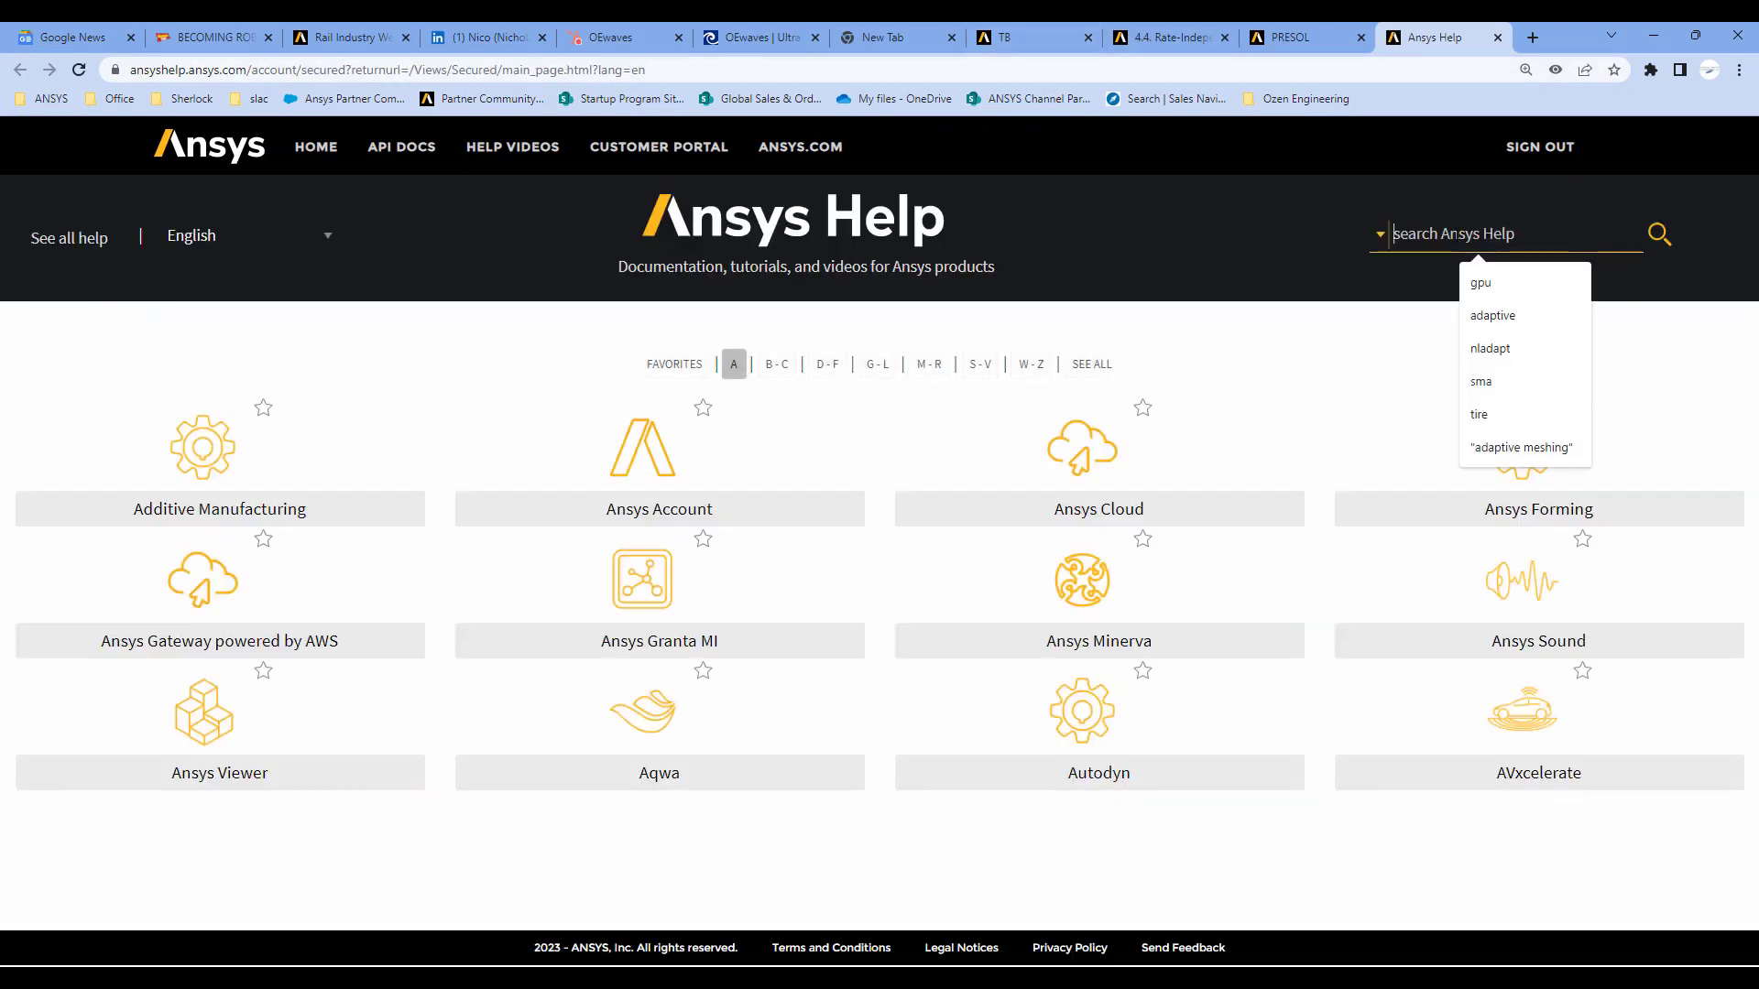
pyautogui.write('gur')
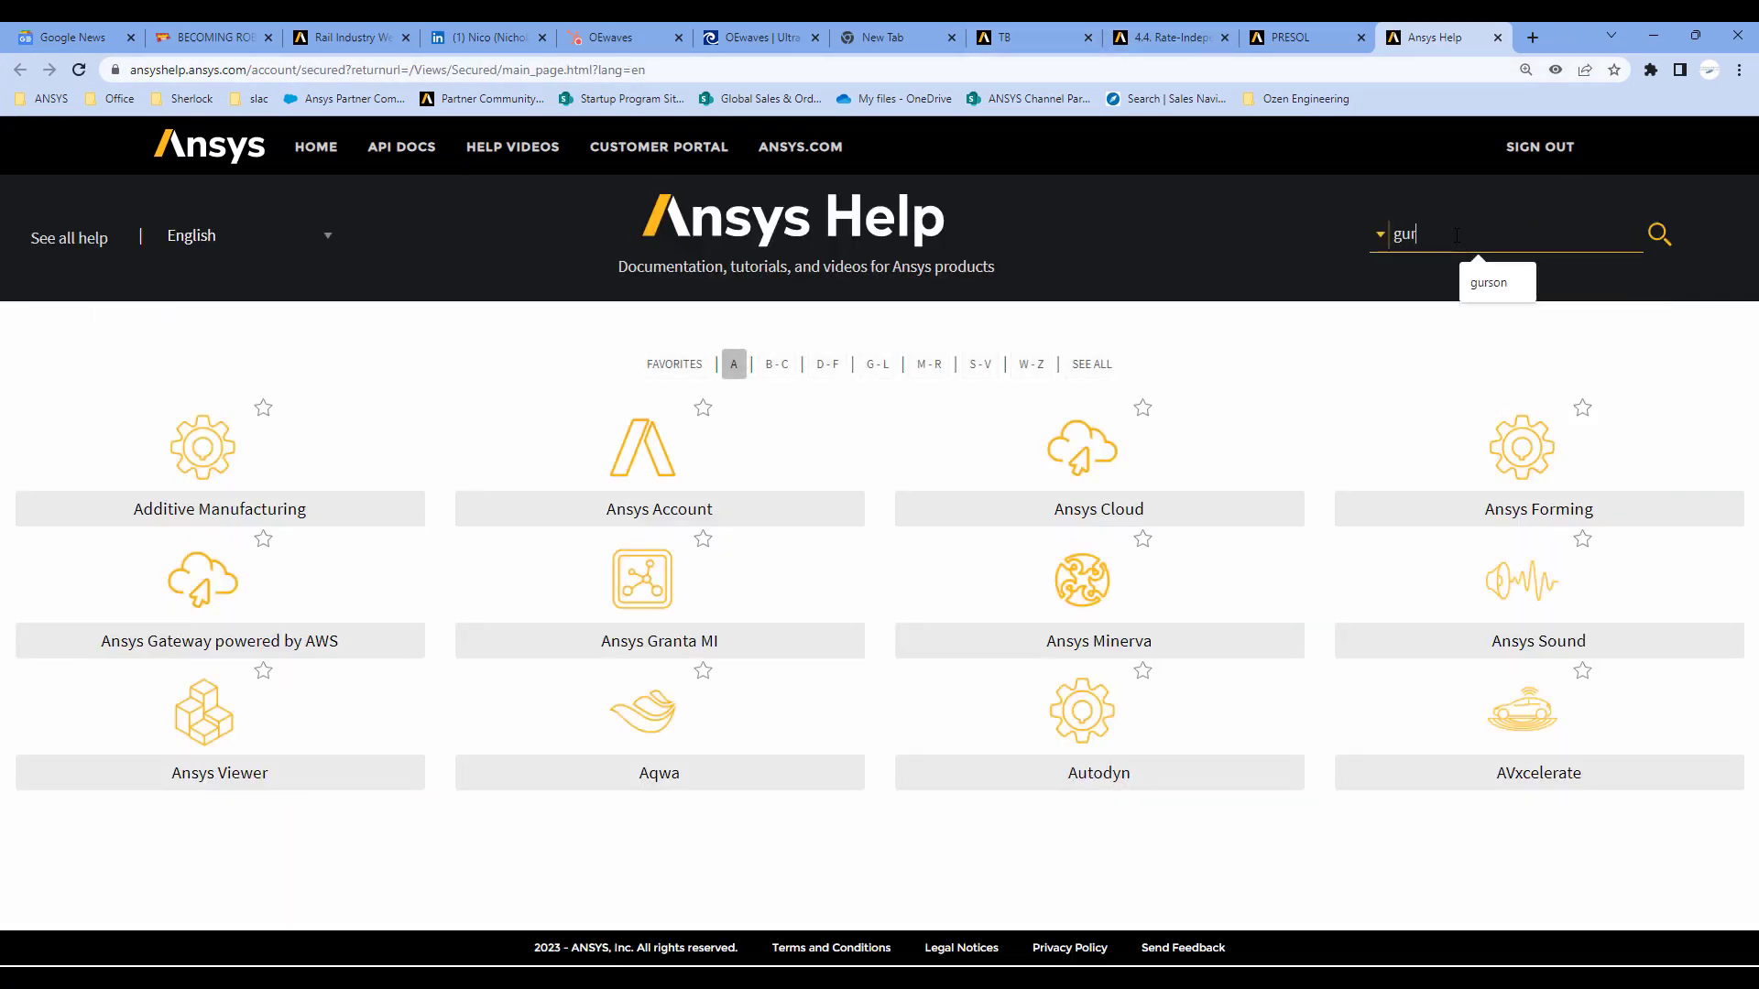
pyautogui.write('son')
pyautogui.press('Return')
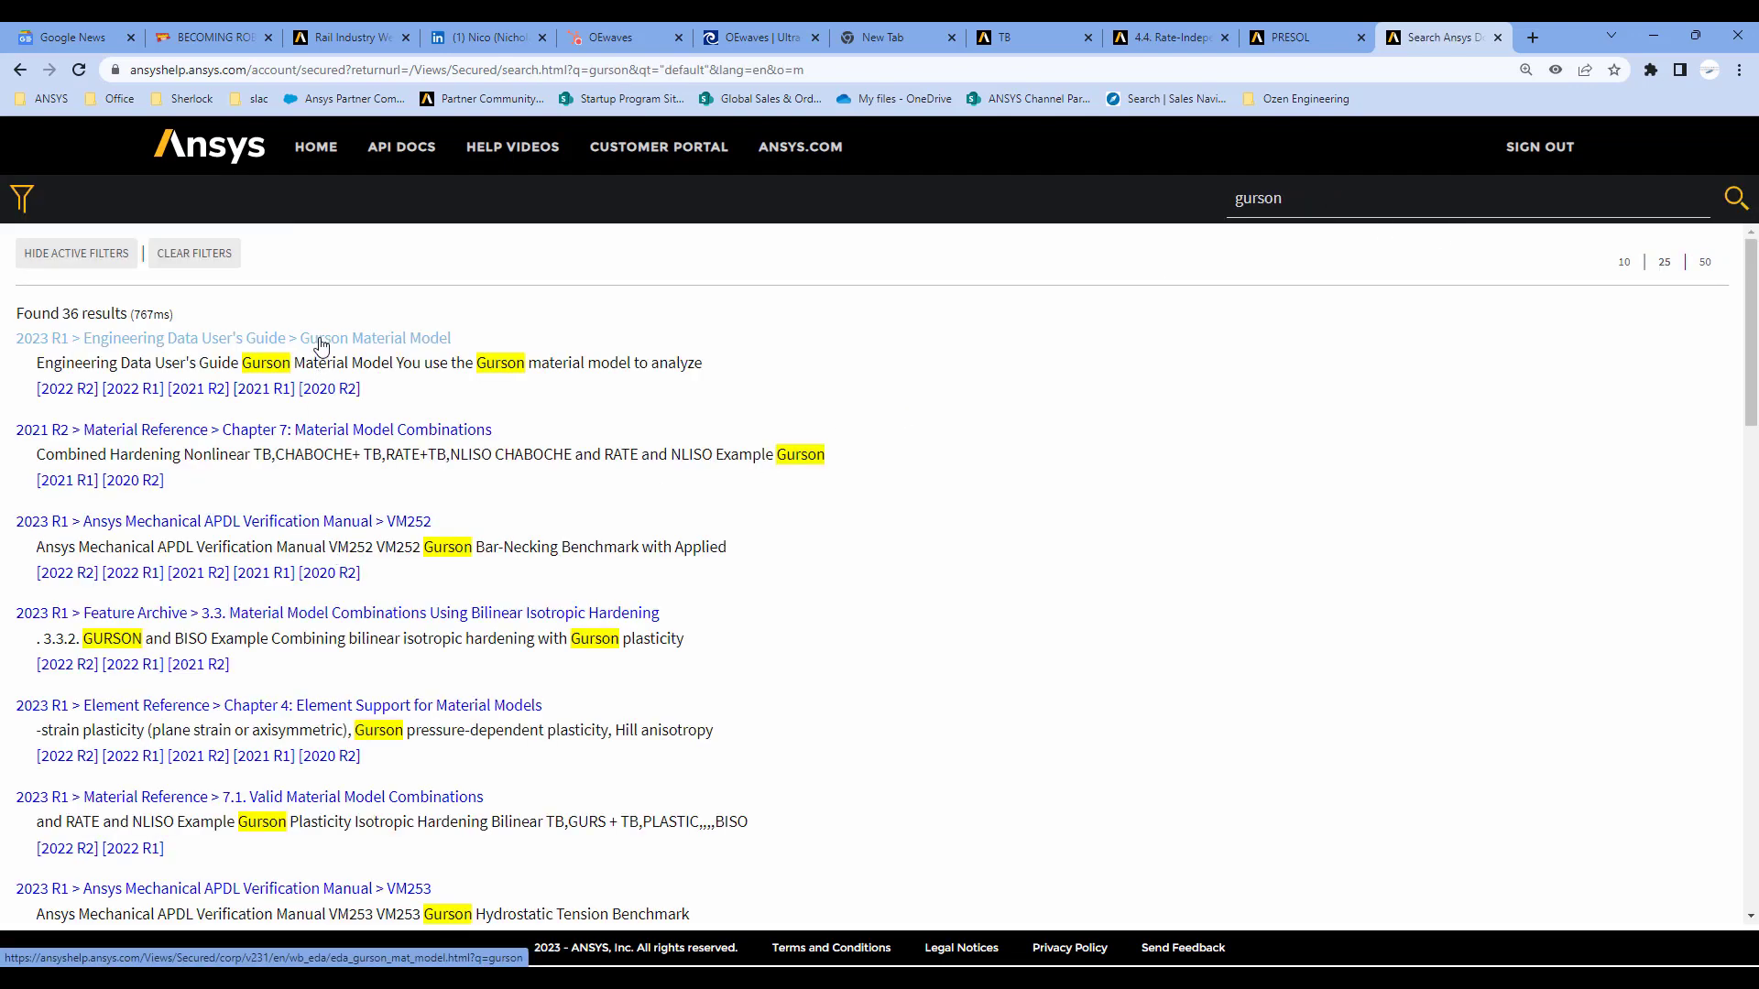
pyautogui.click(321, 346)
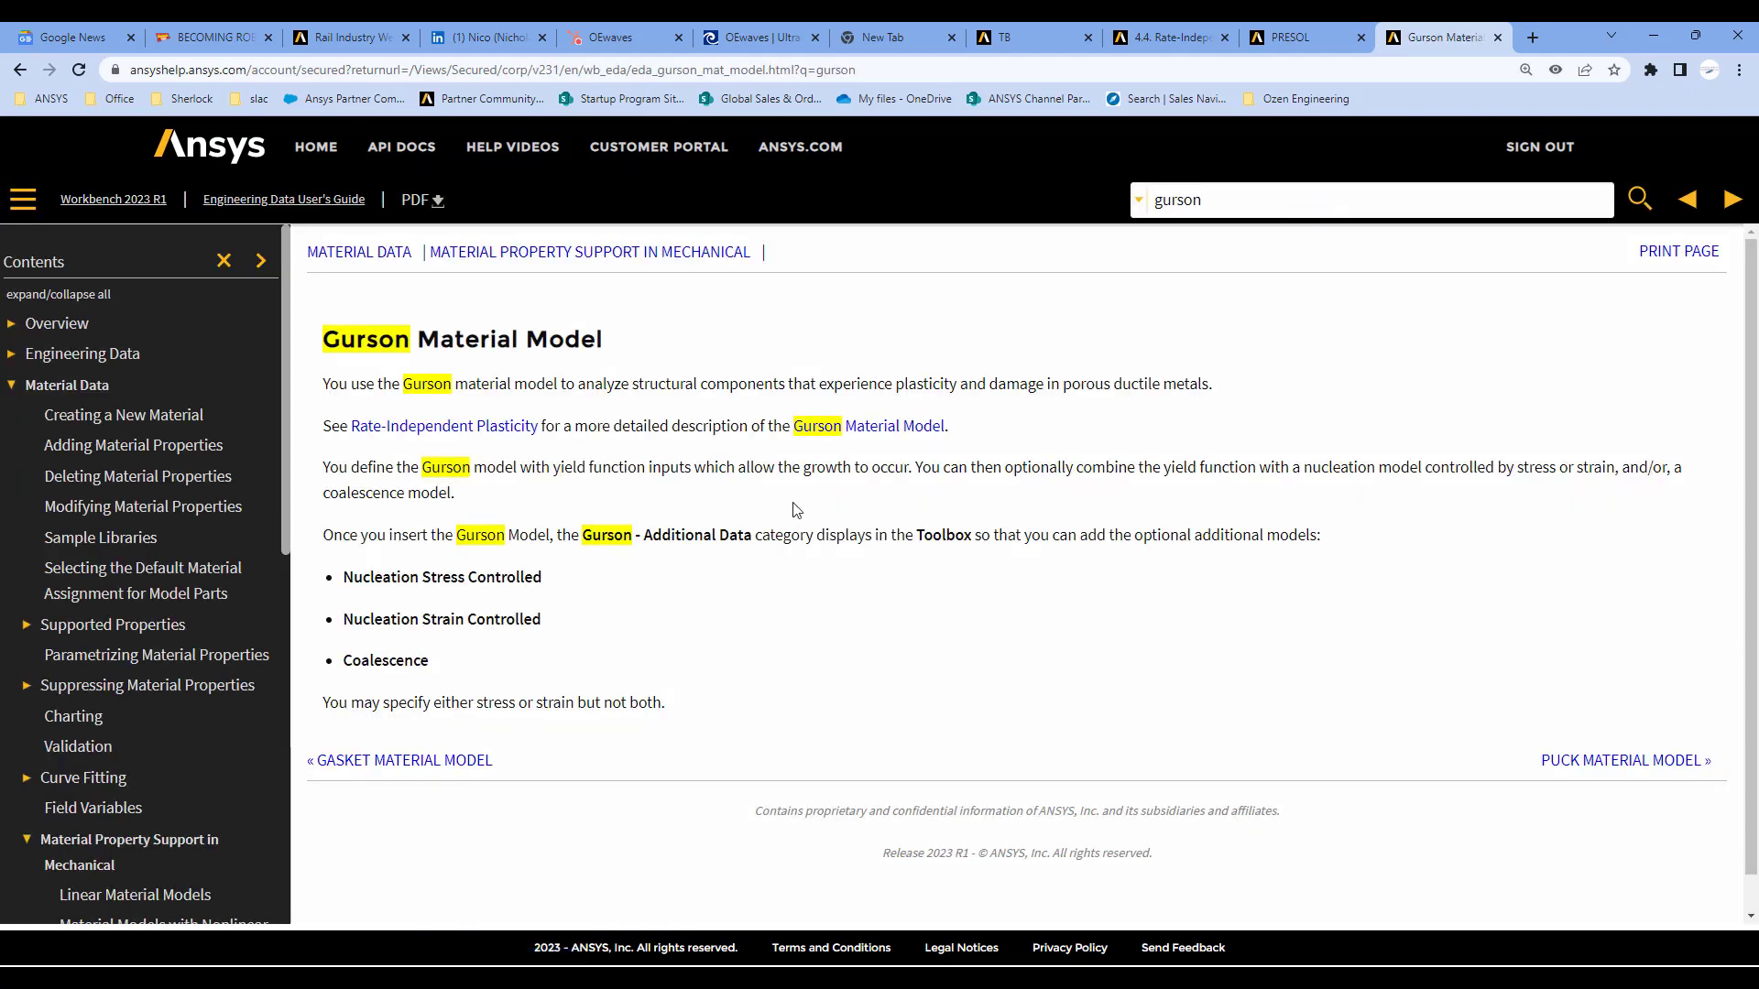
# Follow the link to the detailed Gurson section, review its yield criterion, void volume fraction and hardening topics, and return to Mechanical
pyautogui.click(871, 428)
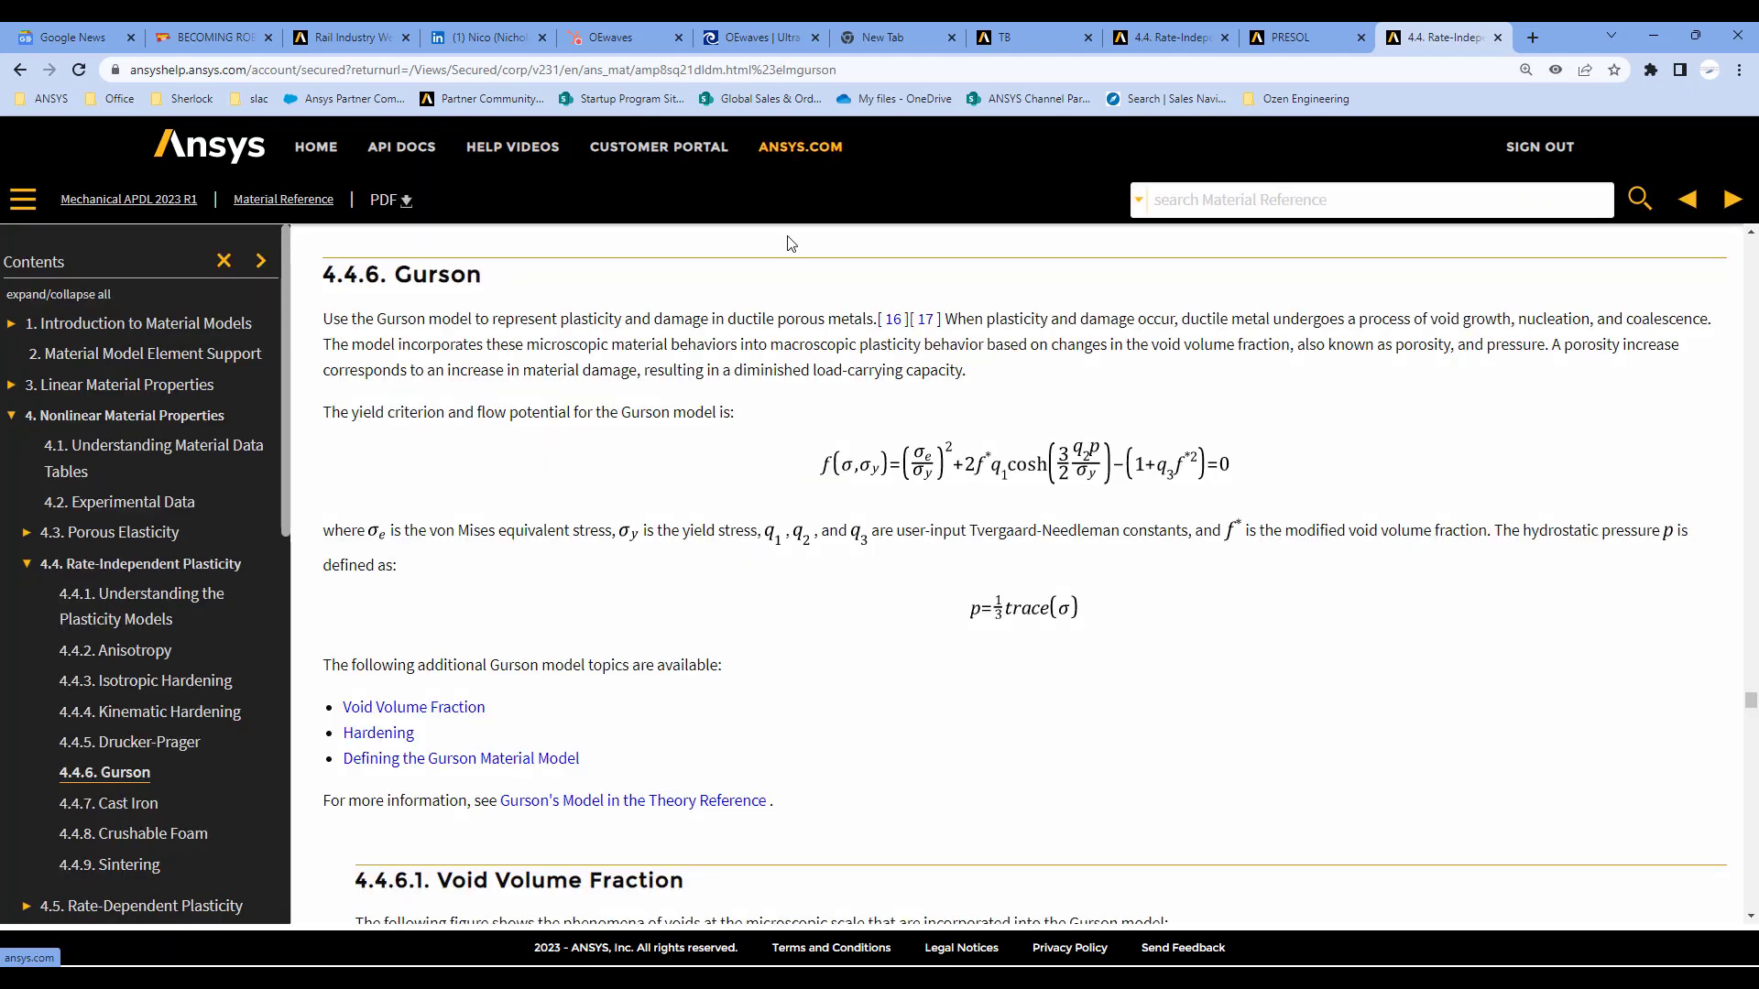
pyautogui.scroll(-1, 509, 487)
pyautogui.scroll(-3, 508, 488)
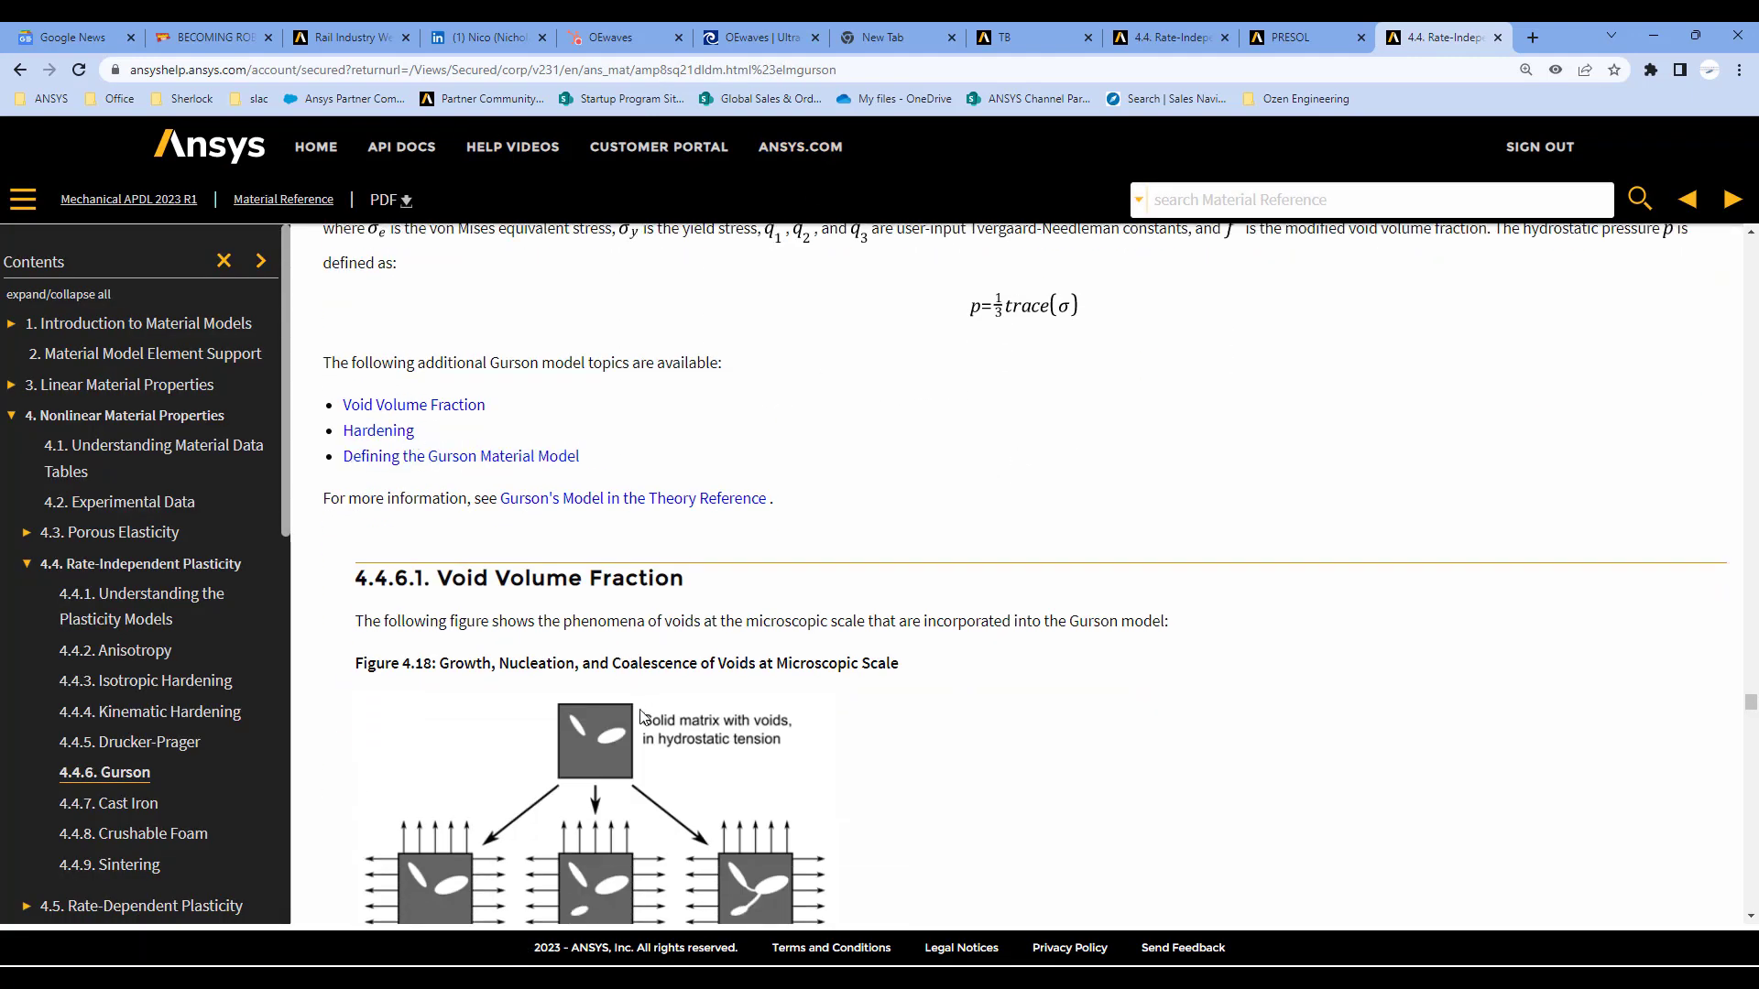
pyautogui.scroll(-3, 508, 487)
pyautogui.scroll(3, 397, 349)
pyautogui.scroll(3, 397, 349)
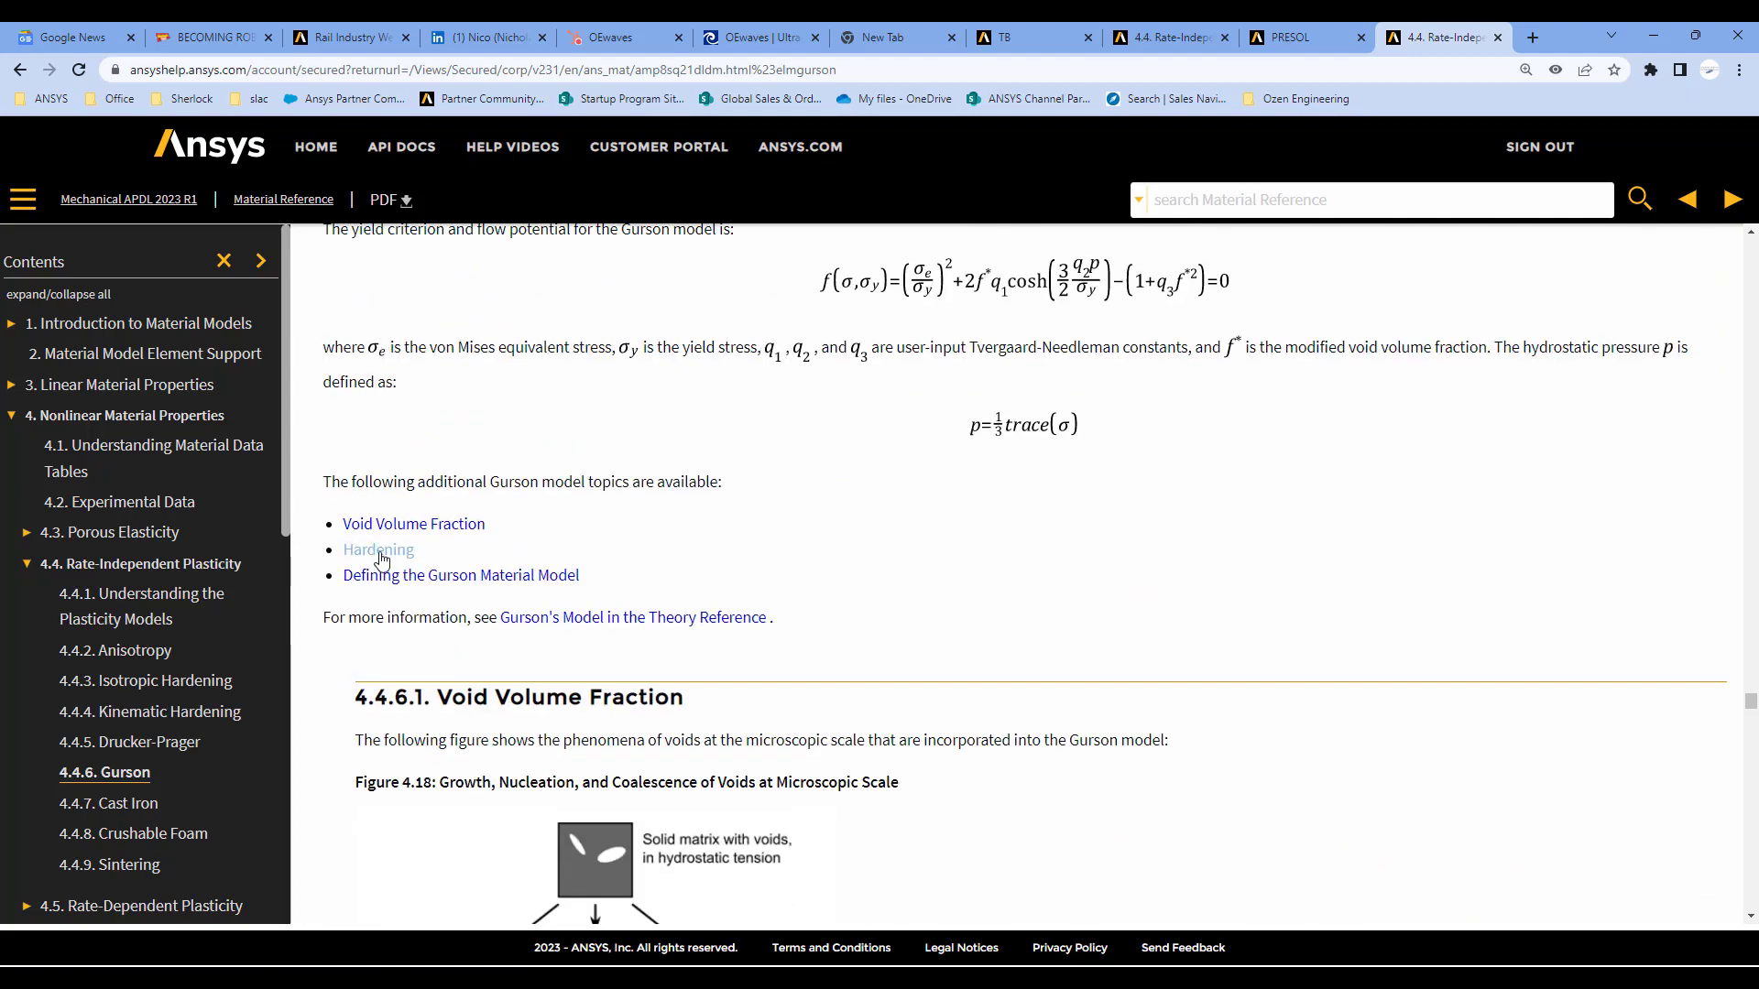
pyautogui.scroll(-5, 549, 604)
pyautogui.scroll(-12, 604, 630)
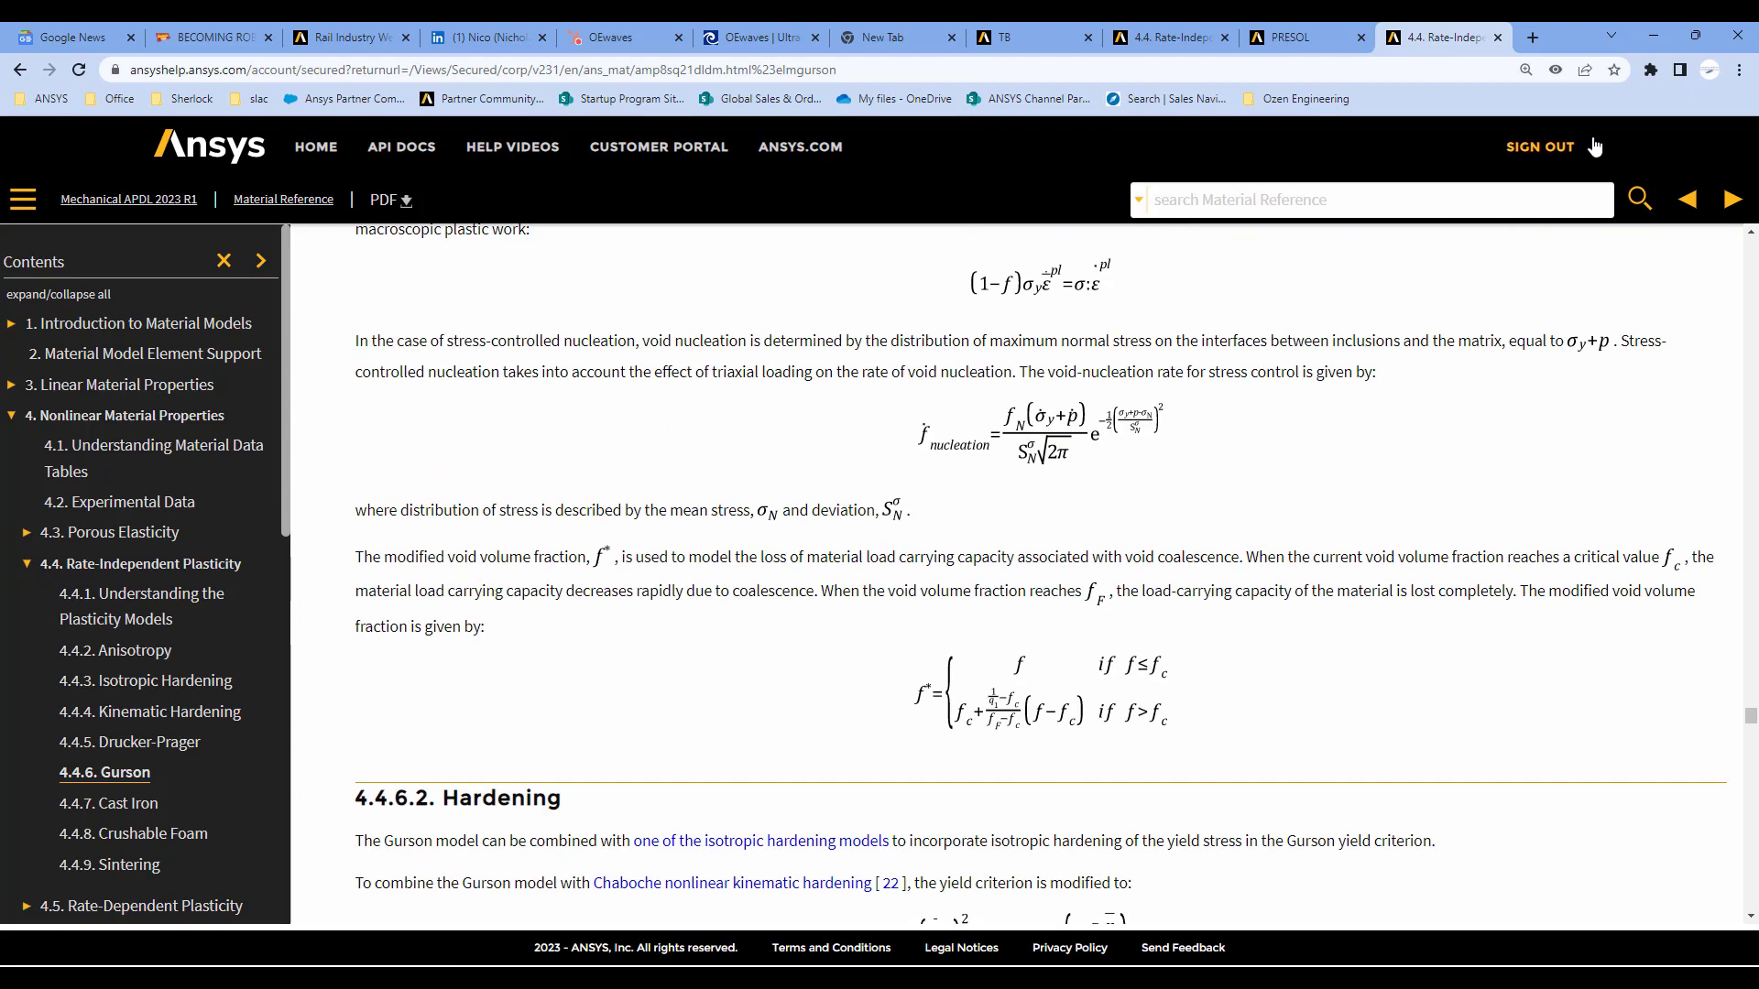
pyautogui.click(1656, 36)
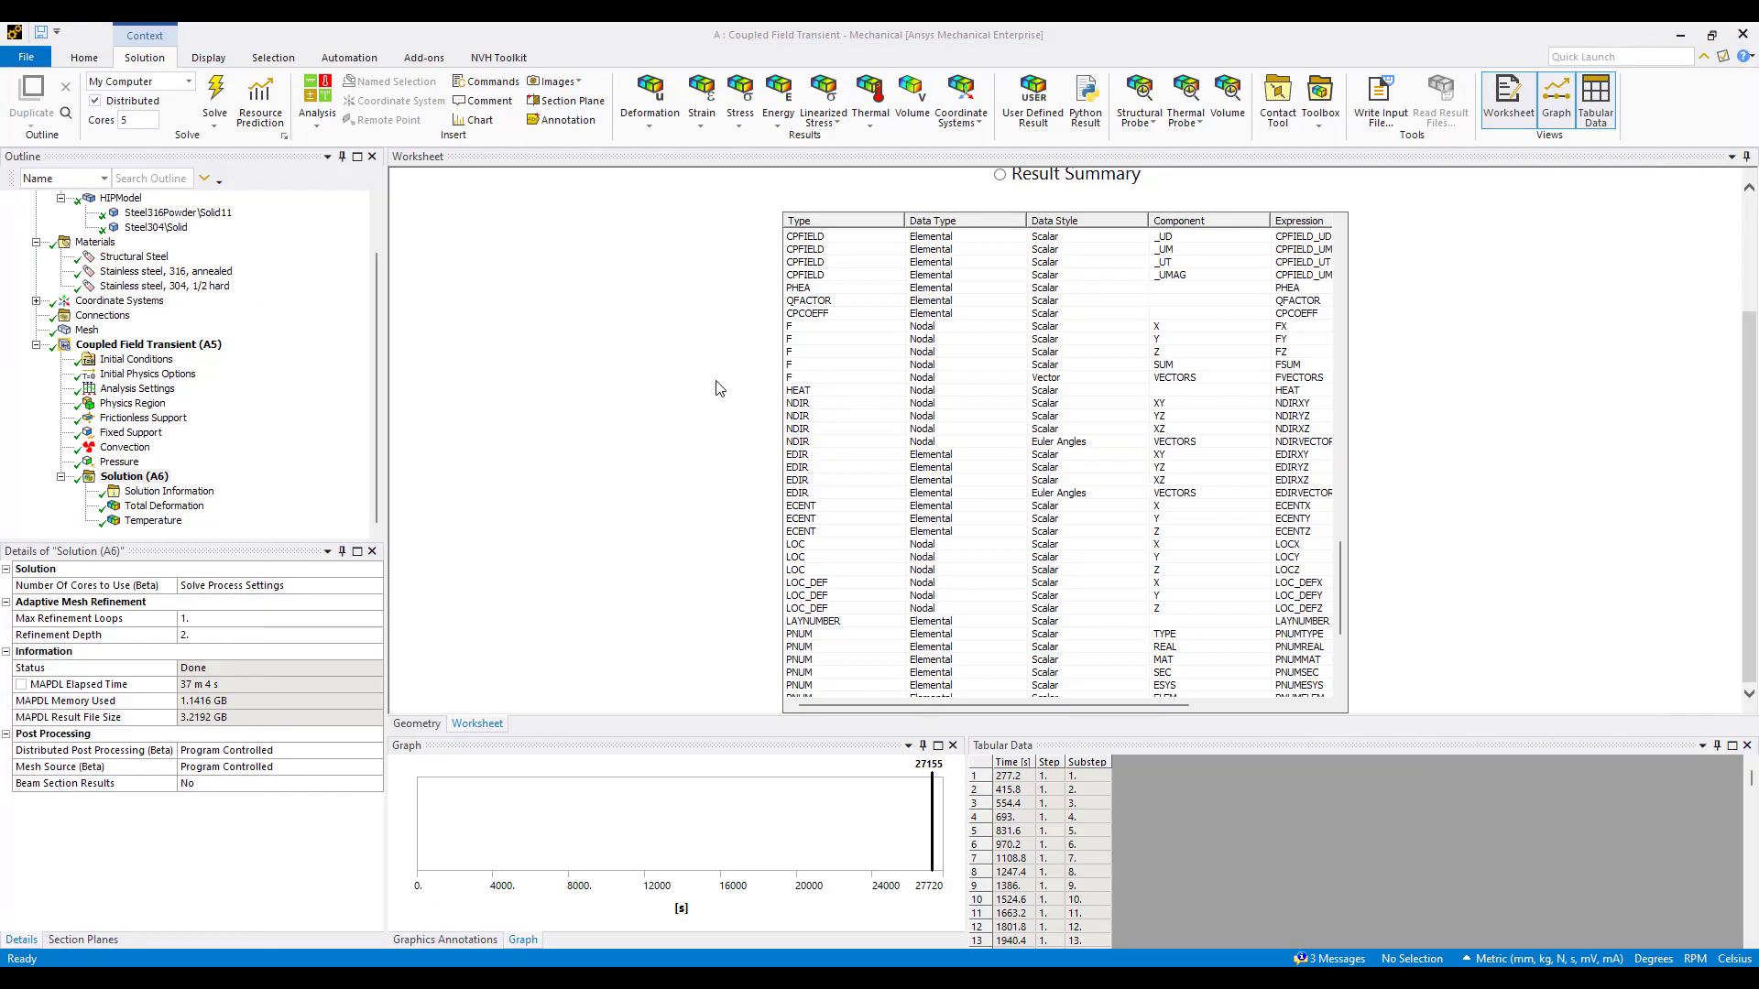
# Leave the solution quantities list, display the Total Deformation result and examine the deformed bar from several sides
pyautogui.scroll(-3, 921, 508)
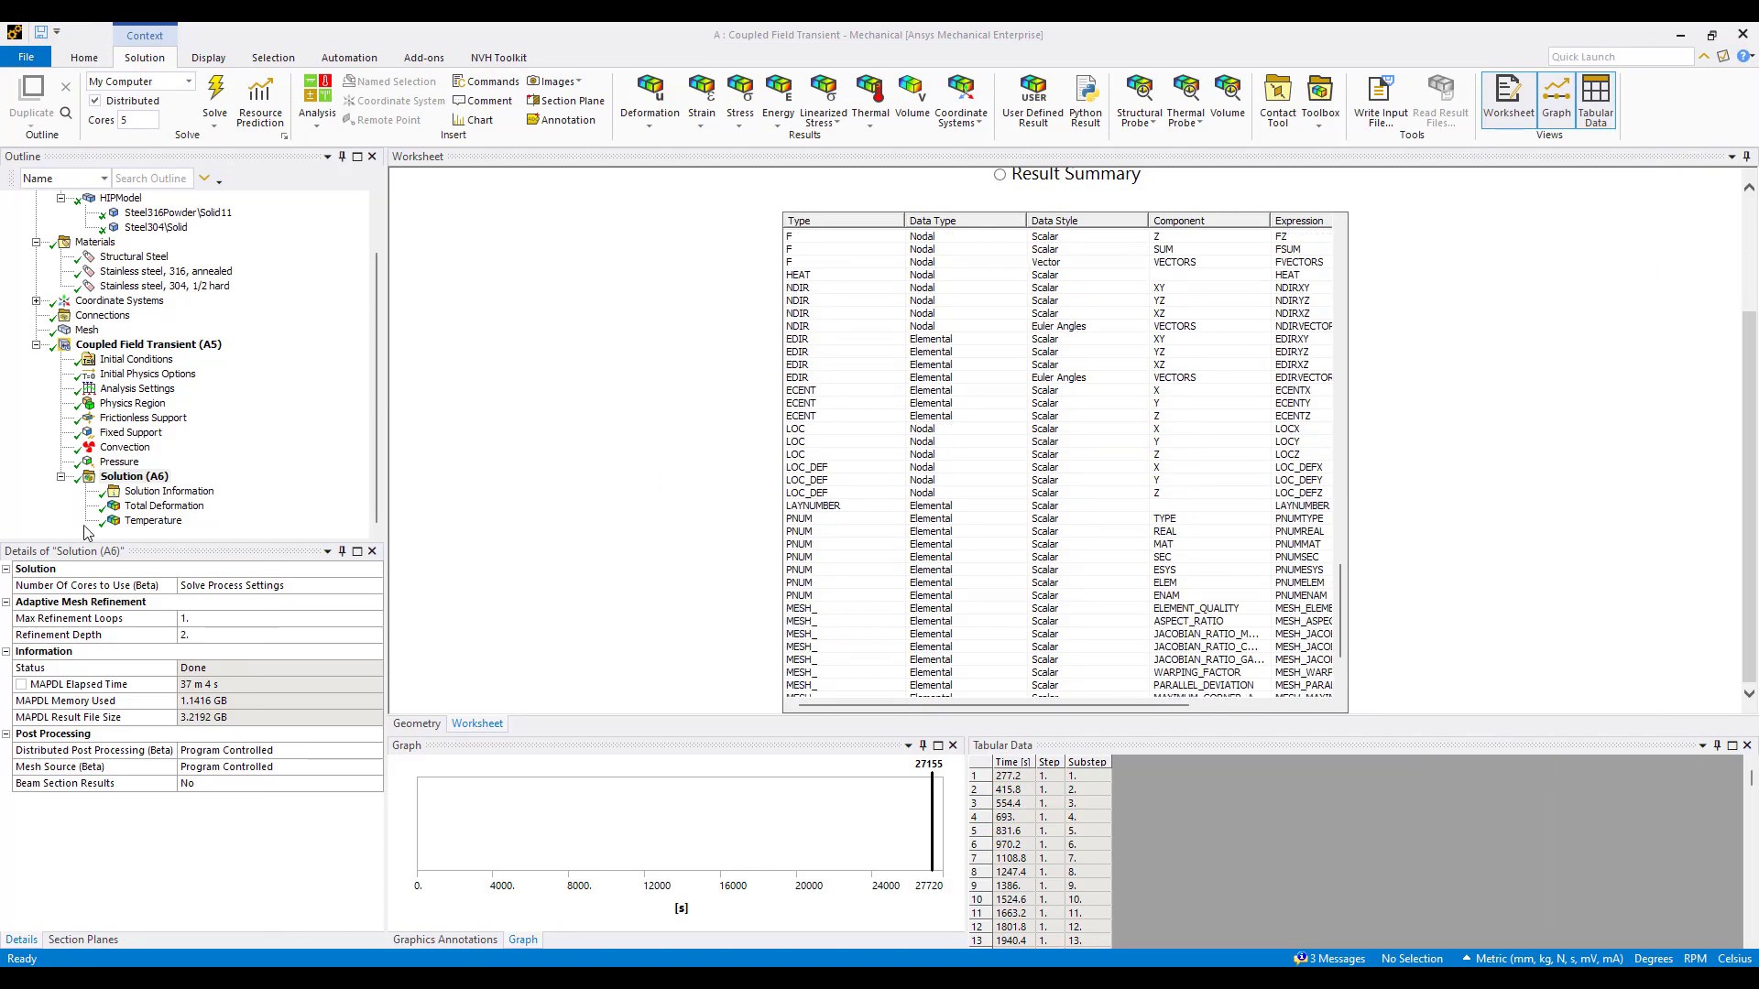
pyautogui.click(135, 476)
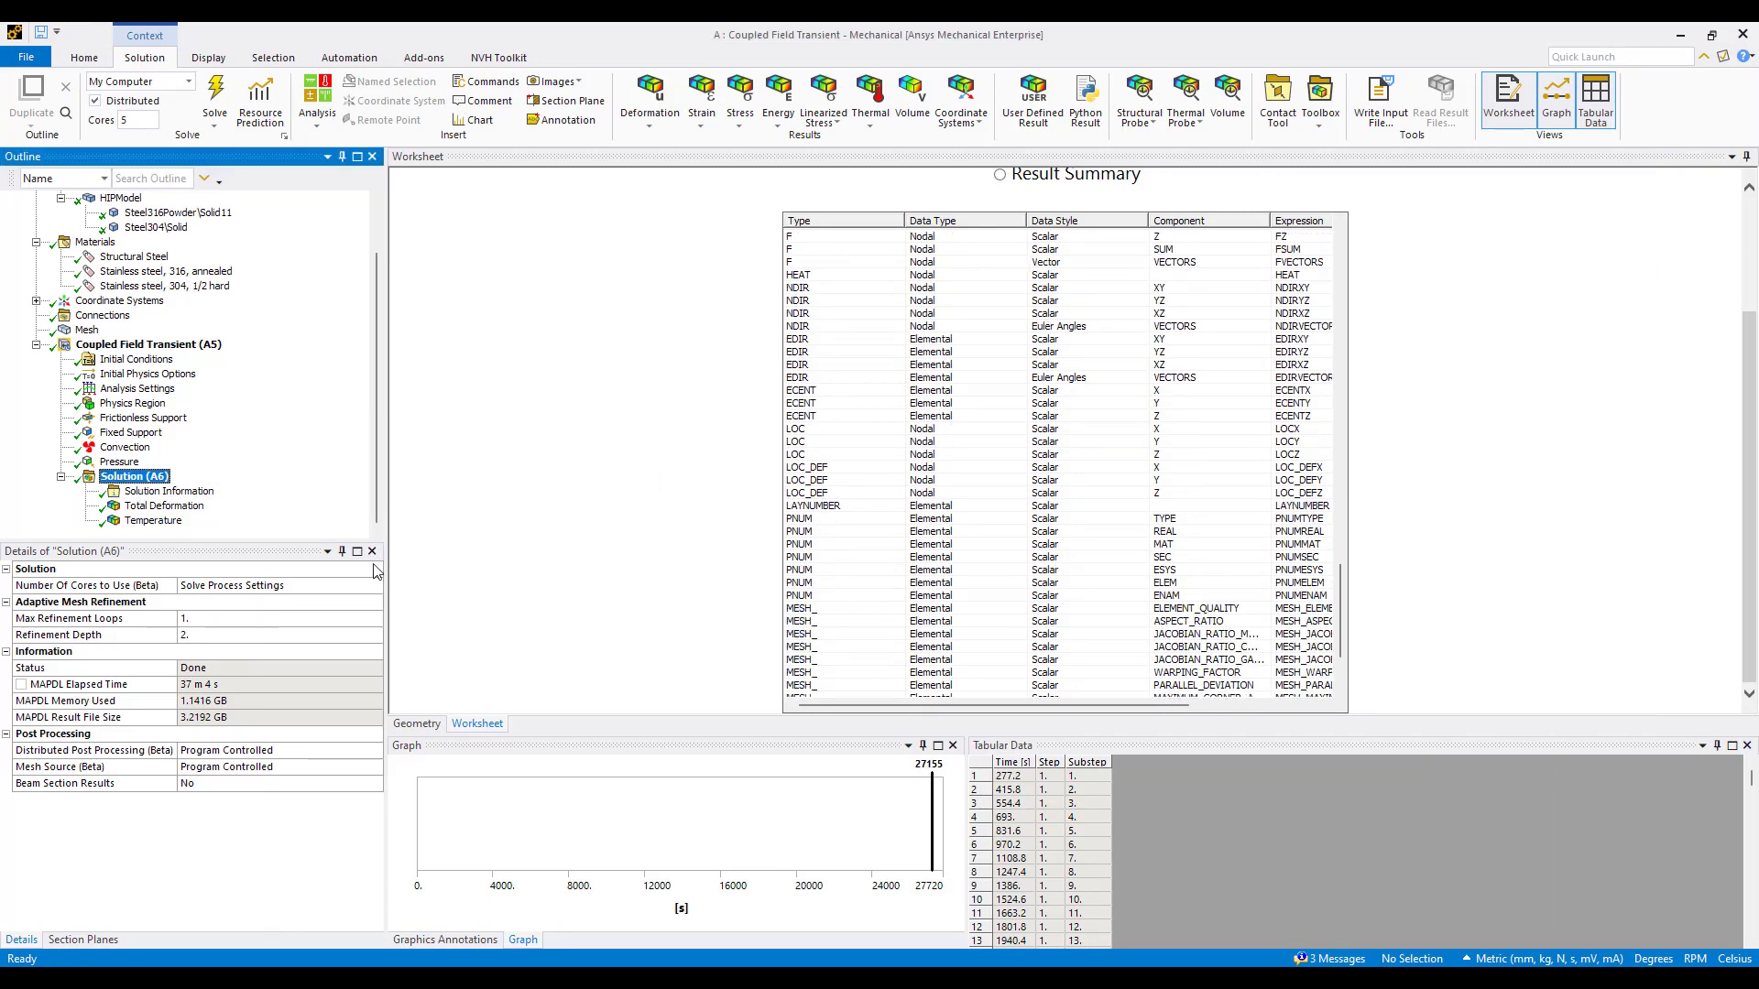
pyautogui.click(163, 505)
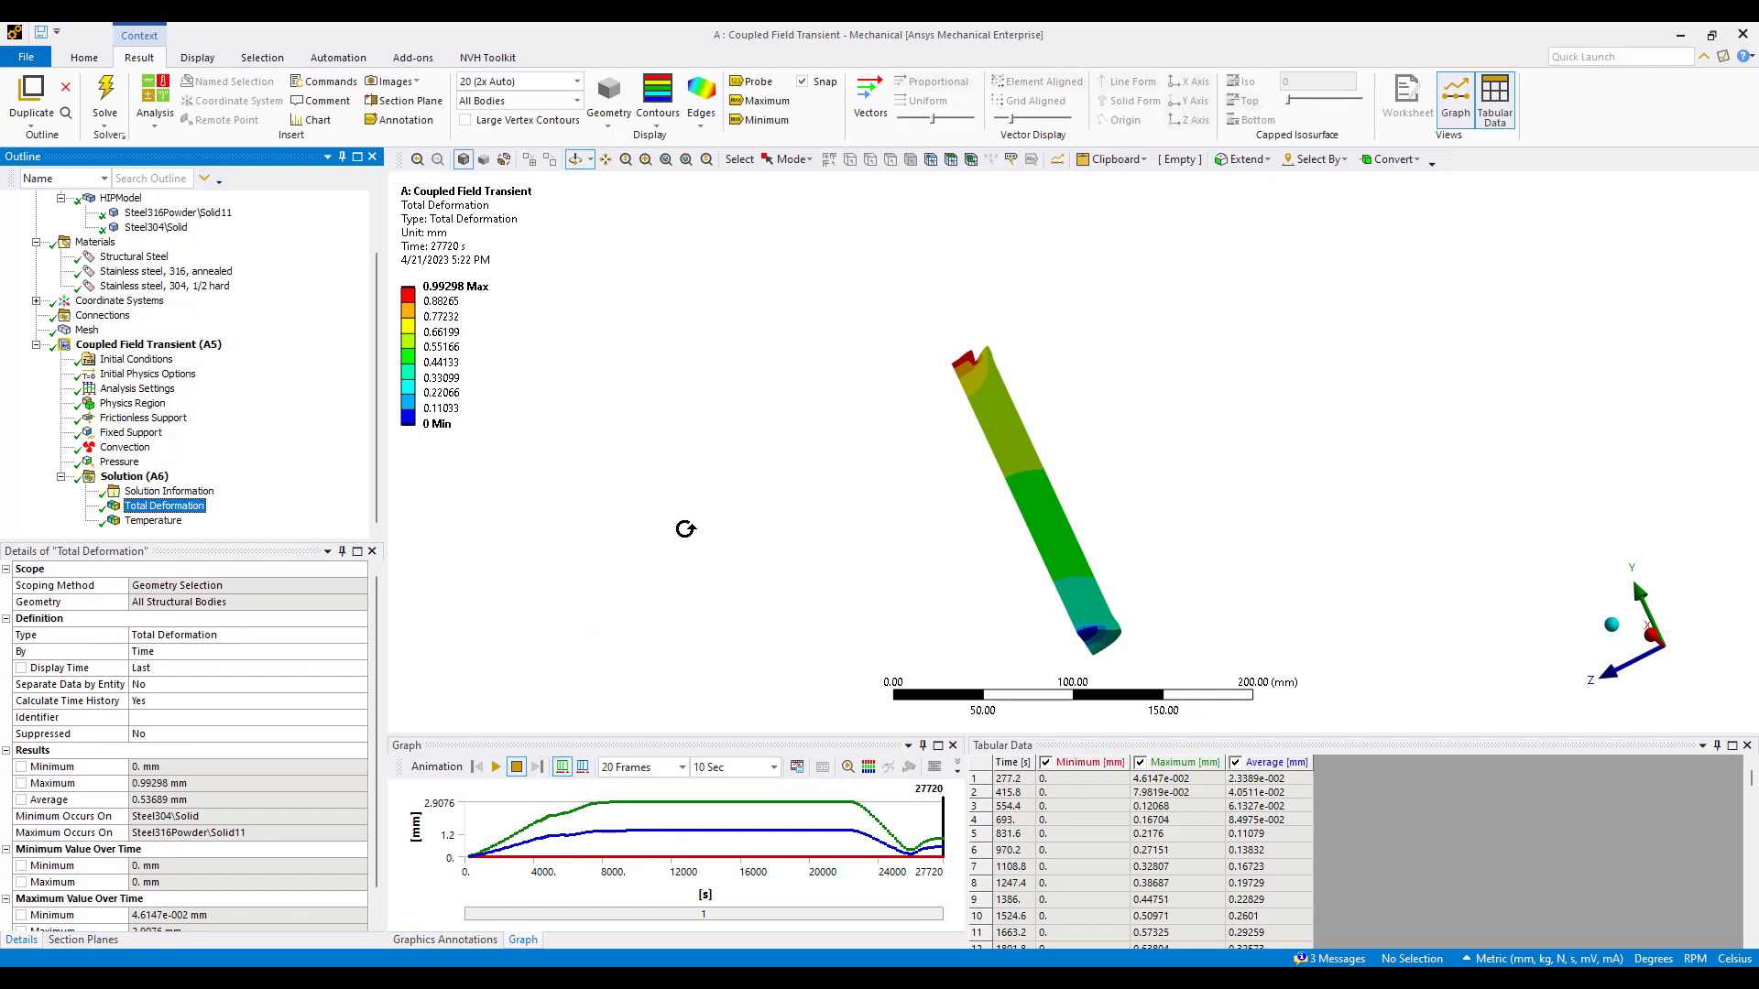
pyautogui.click(995, 510)
pyautogui.moveTo(995, 510); pyautogui.dragTo(997, 508)
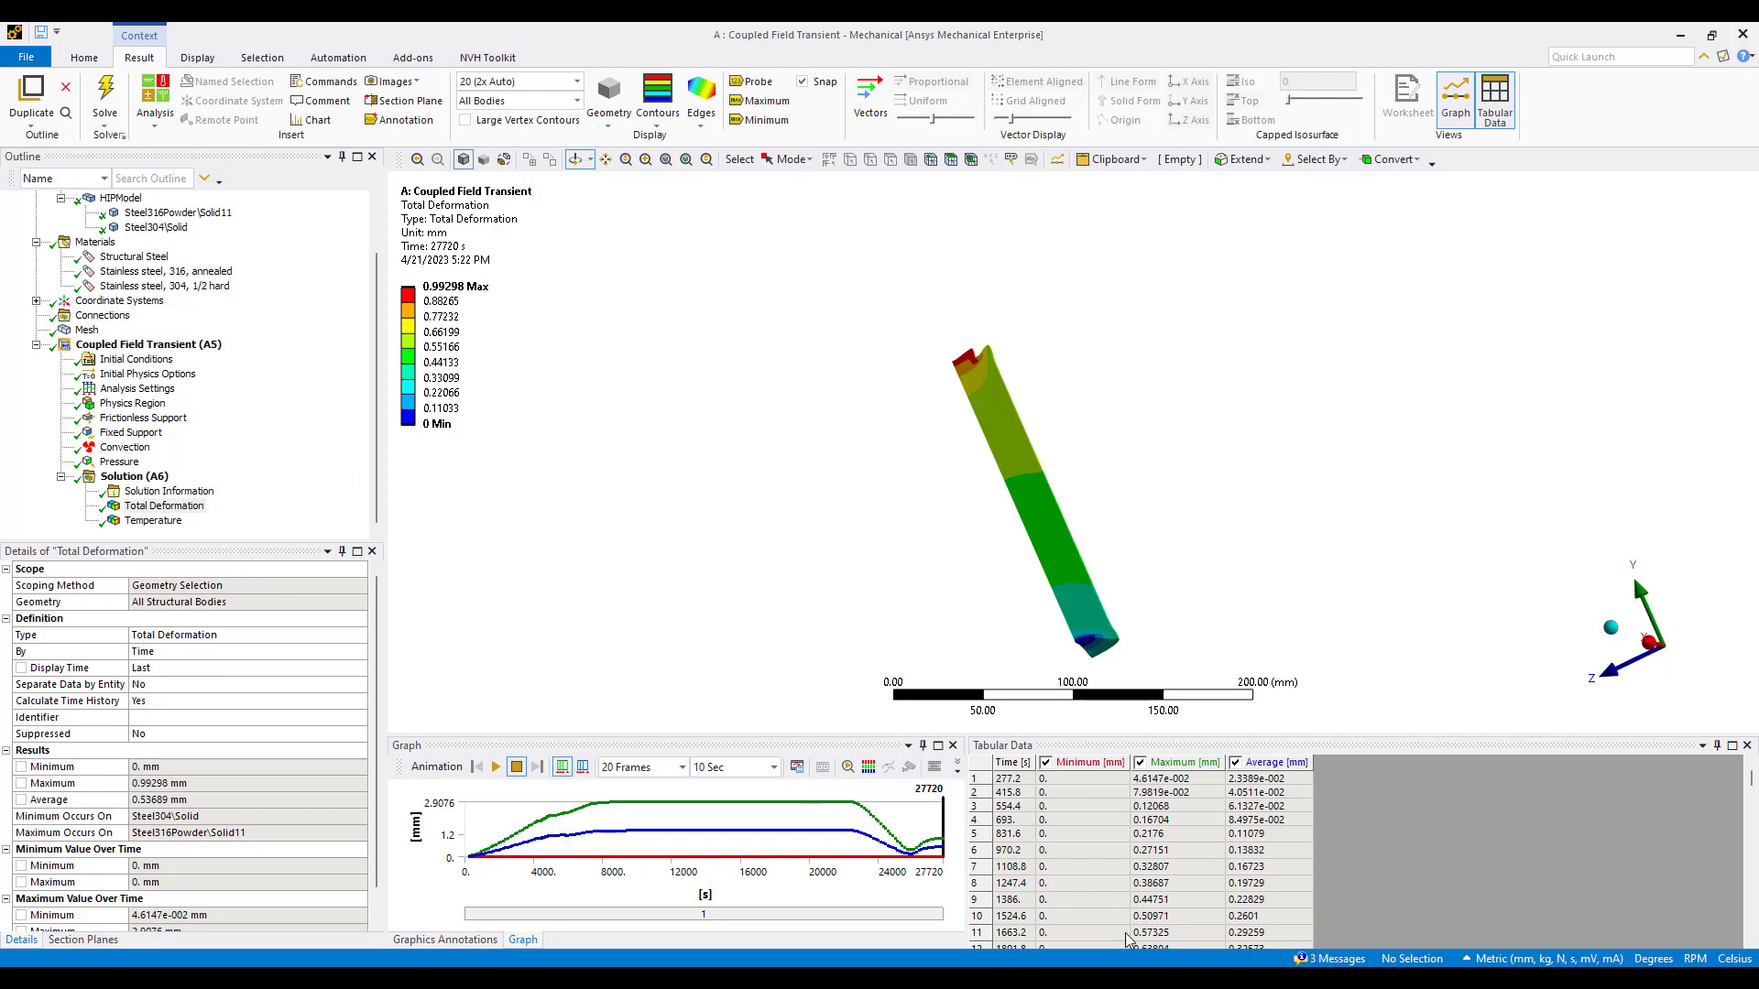
pyautogui.scroll(-2, 1016, 587)
pyautogui.moveTo(1044, 569); pyautogui.dragTo(923, 574)
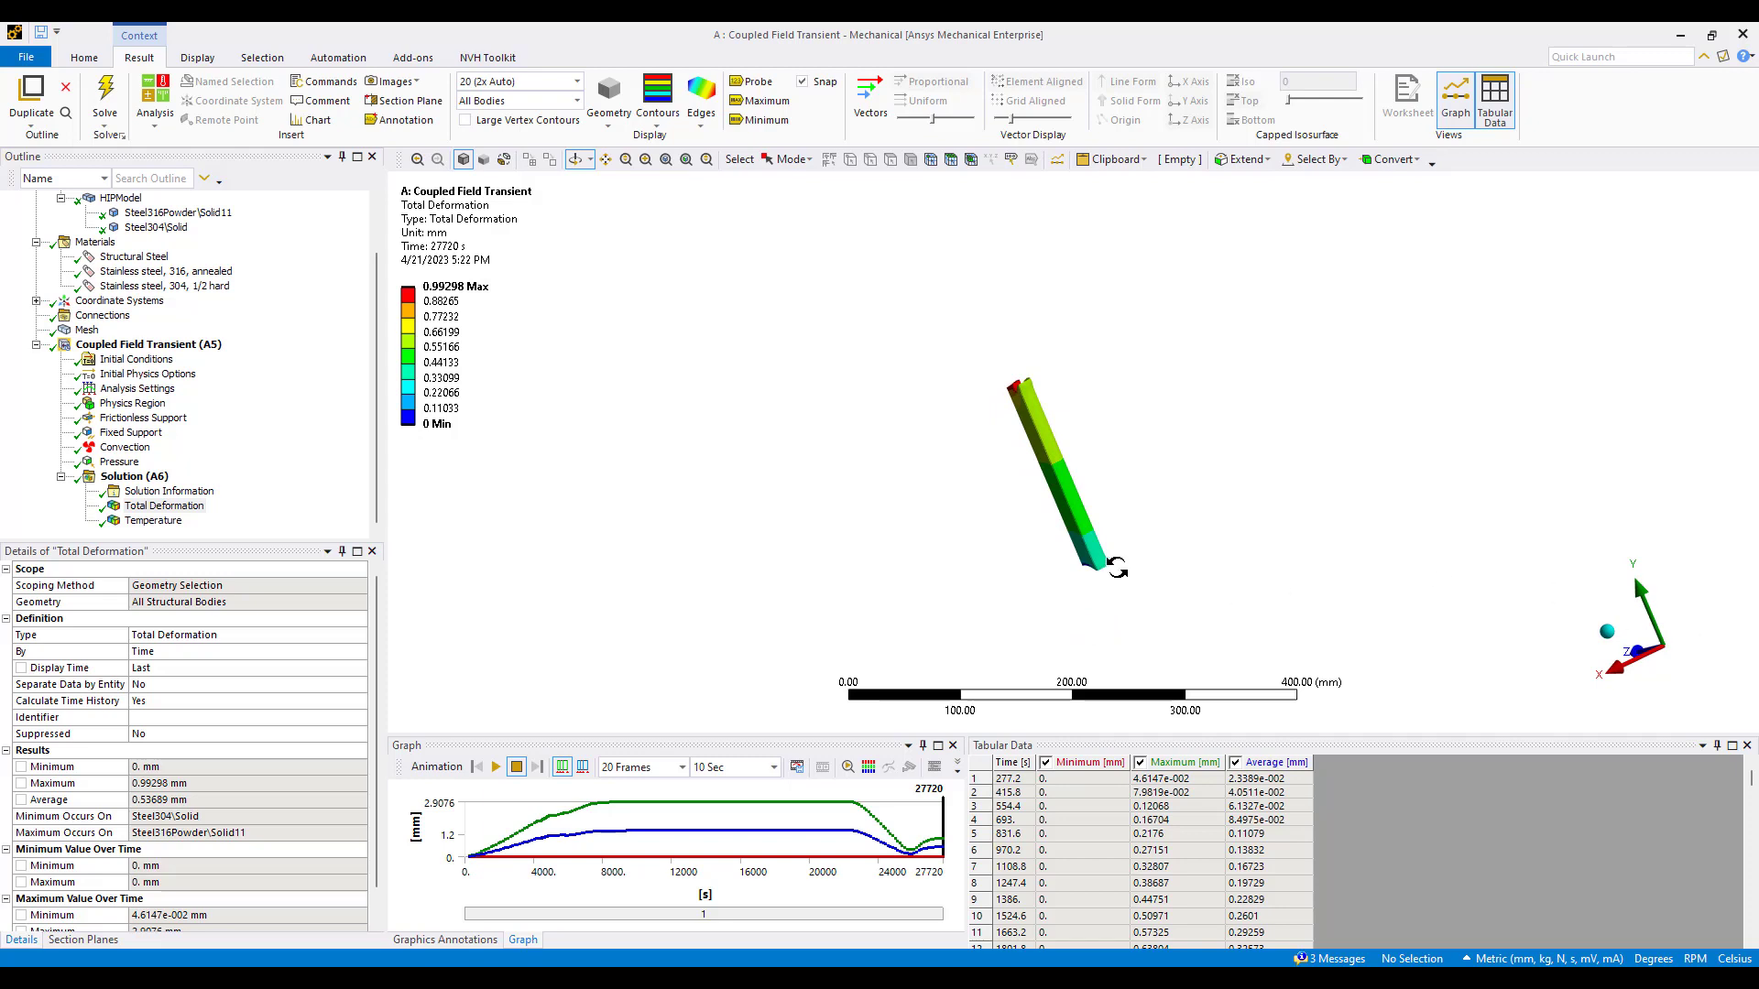
pyautogui.moveTo(1117, 568); pyautogui.dragTo(1056, 509)
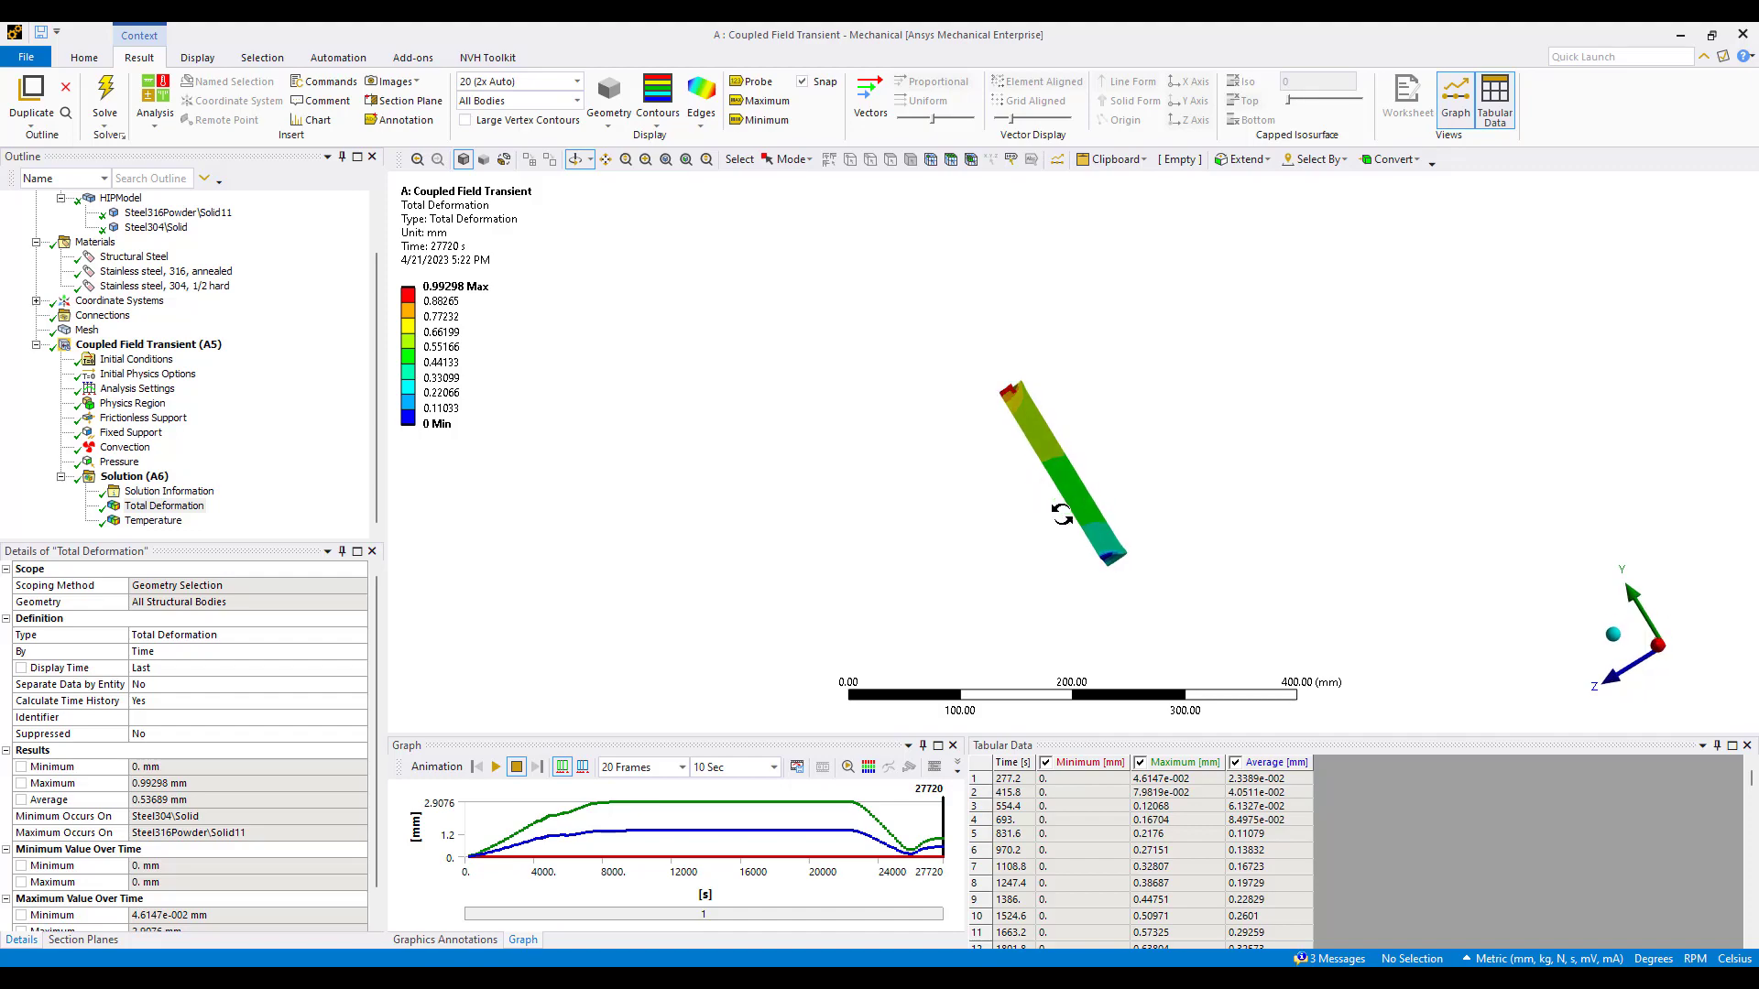